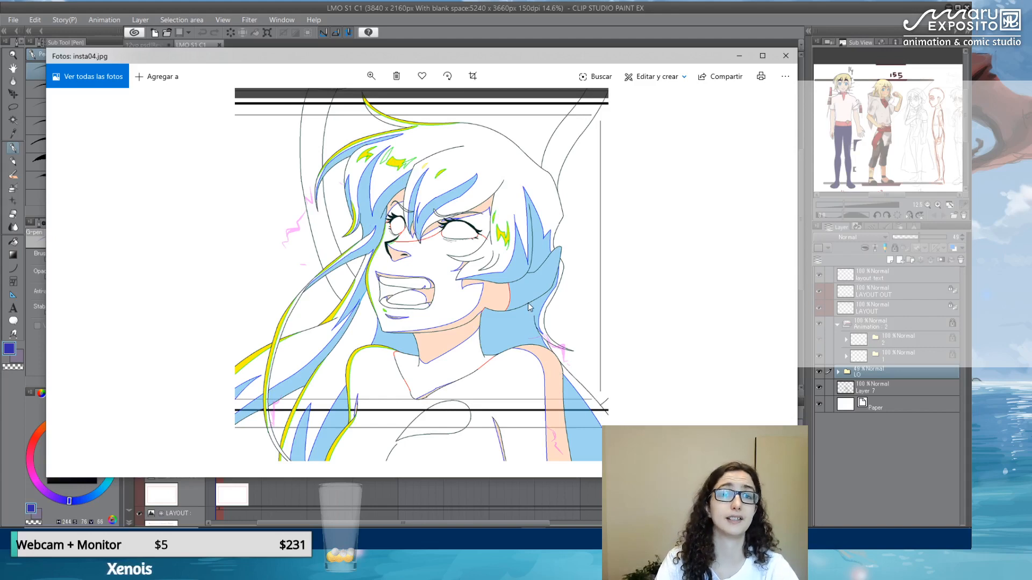
- Close the reference photo and check the storyboard sketch by toggling the LO folder's visibility
click(786, 57)
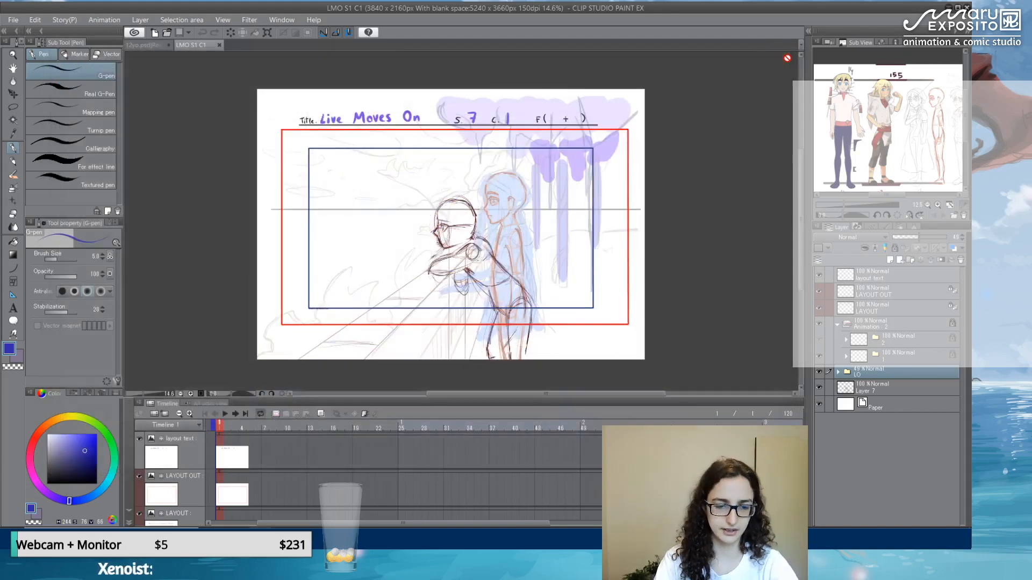
click(892, 357)
click(818, 322)
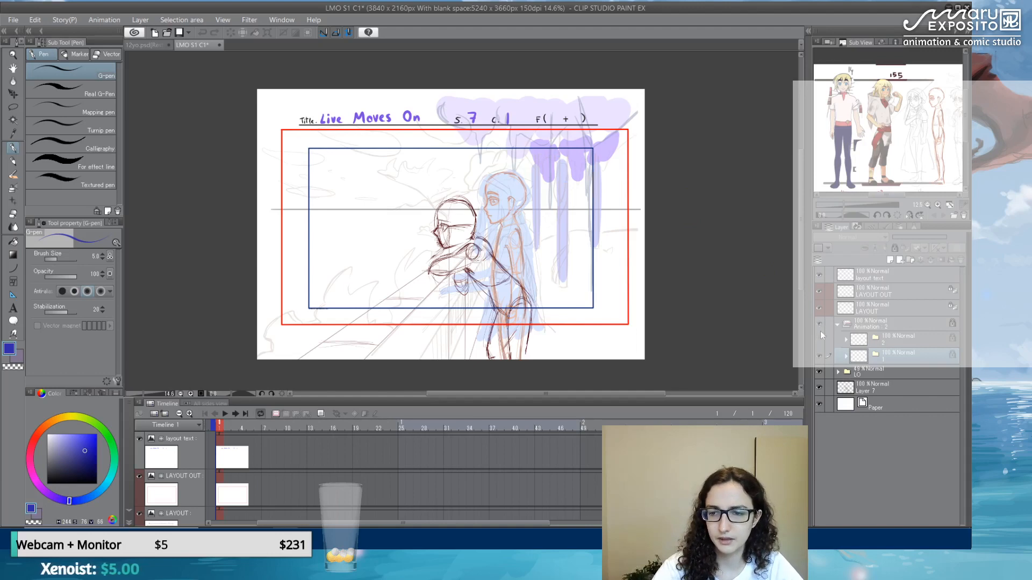
click(819, 372)
click(820, 373)
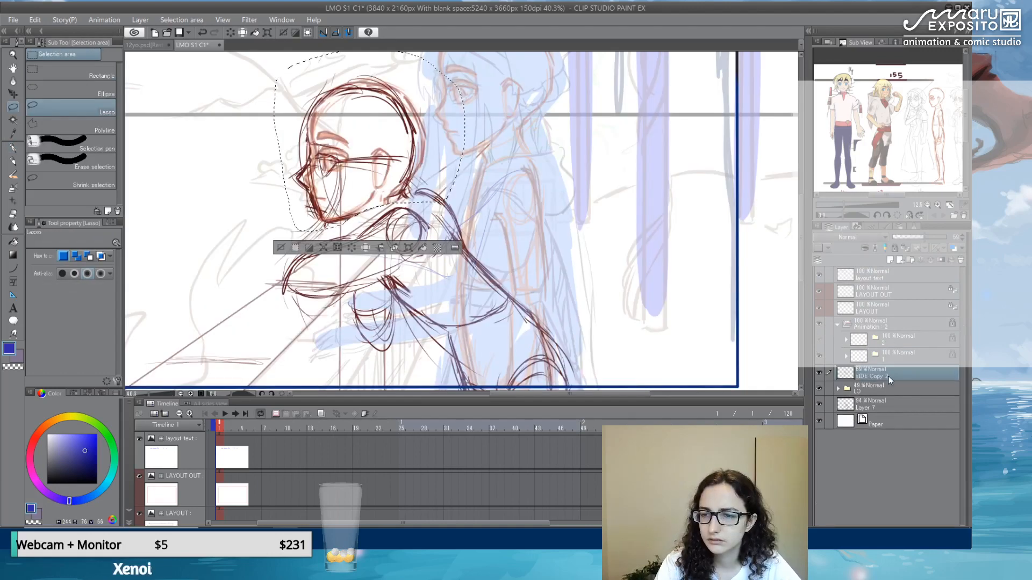
- Move the sIDE Copy 2 and Layer 7 sketch layers into cel folder 1 of the animation folder and expand that cel folder
click(887, 389)
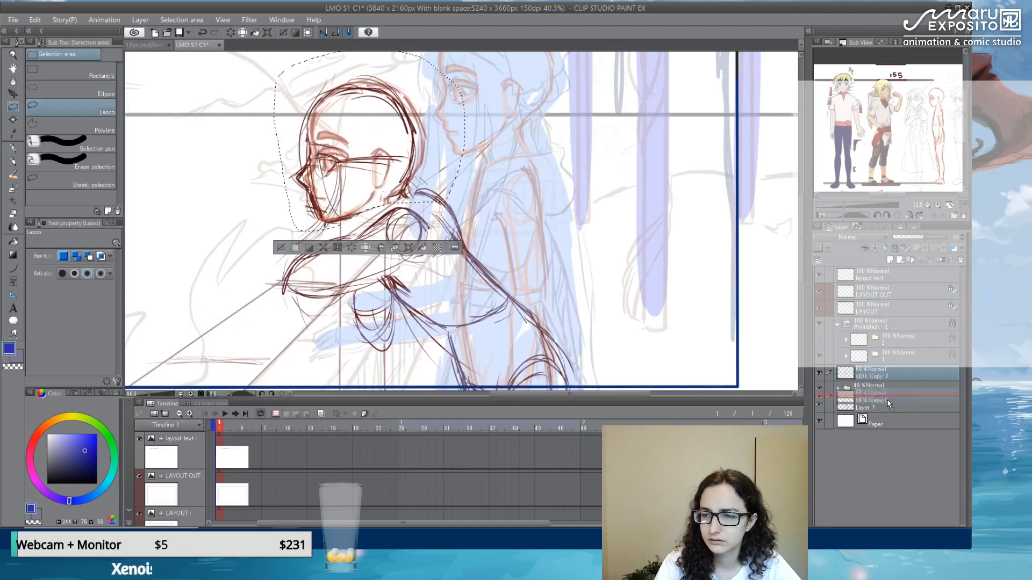
shift+click(886, 407)
drag(872, 387, 872, 364)
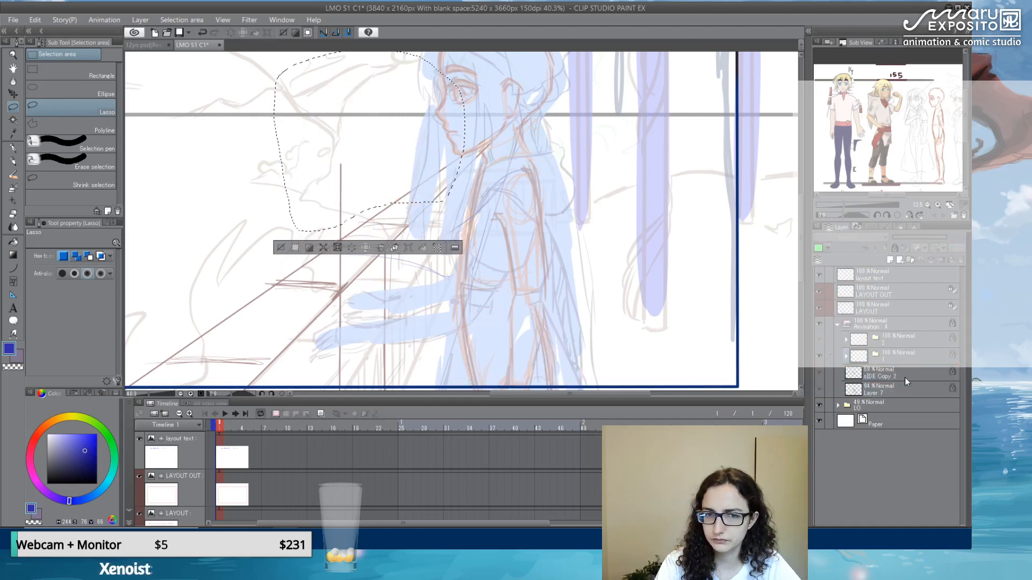
click(894, 374)
shift+click(886, 389)
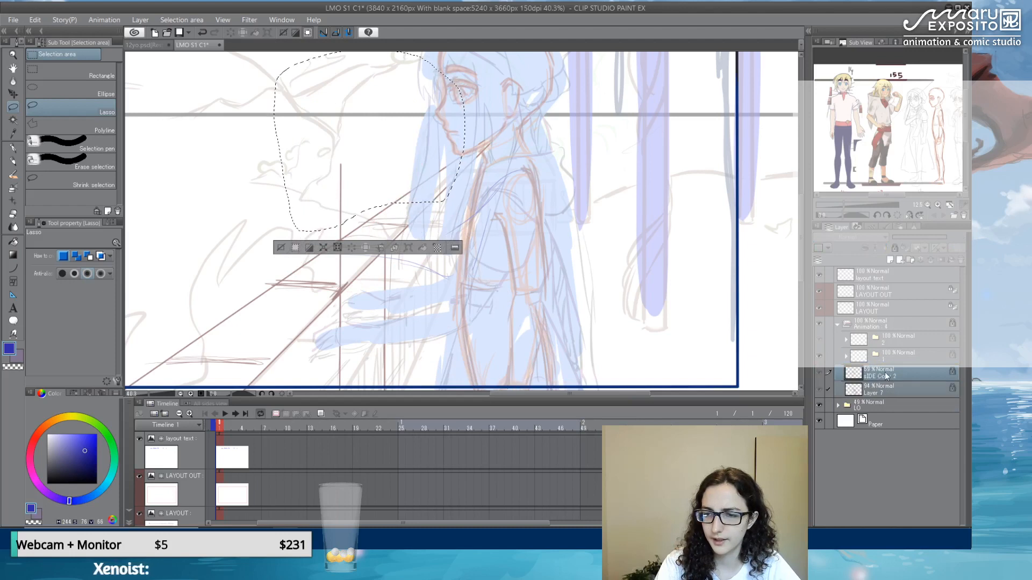
drag(885, 376, 854, 359)
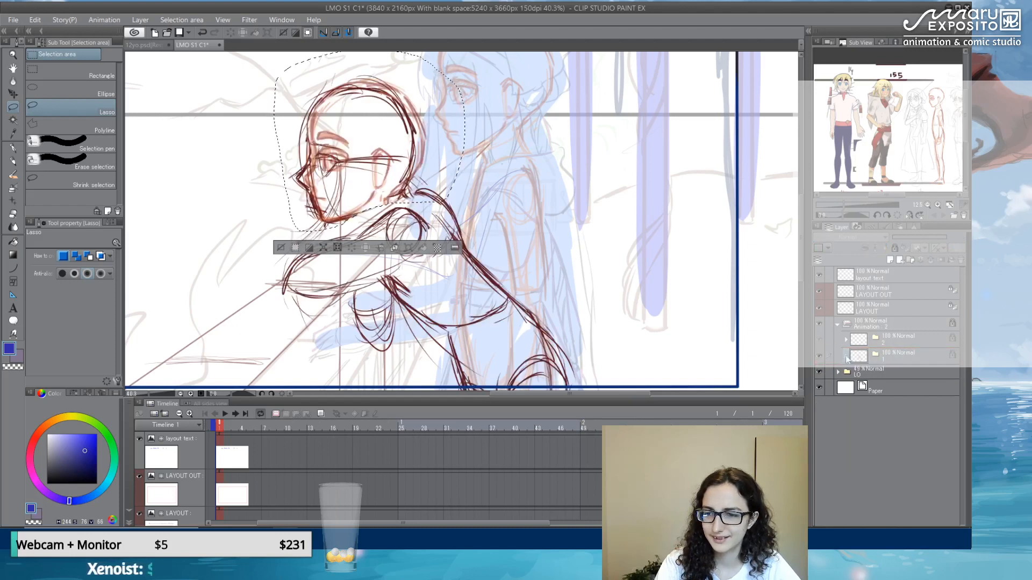
click(846, 358)
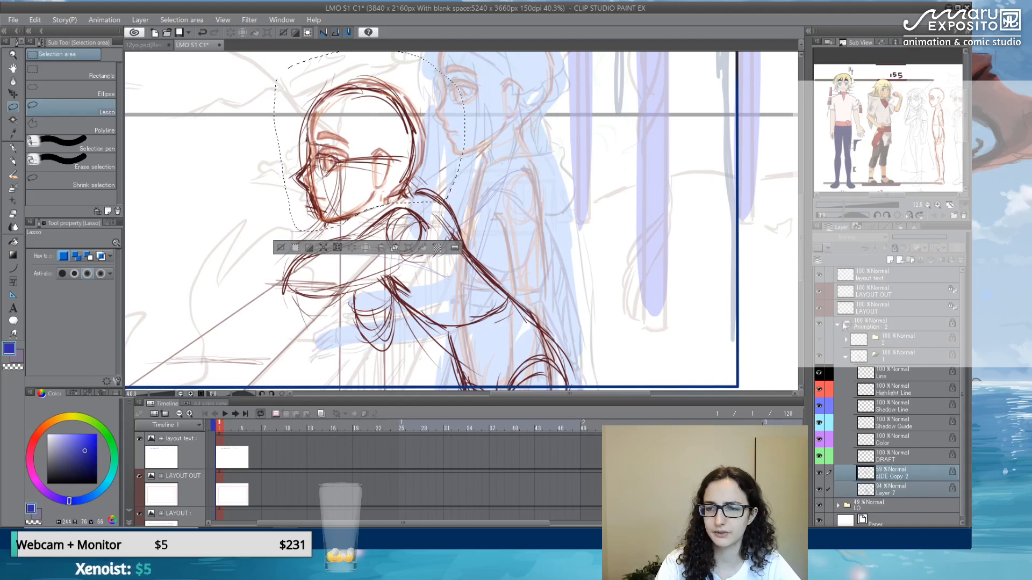
- Enlarge the timeline to show the animation folder's track and clear the lasso selection around the head
click(889, 327)
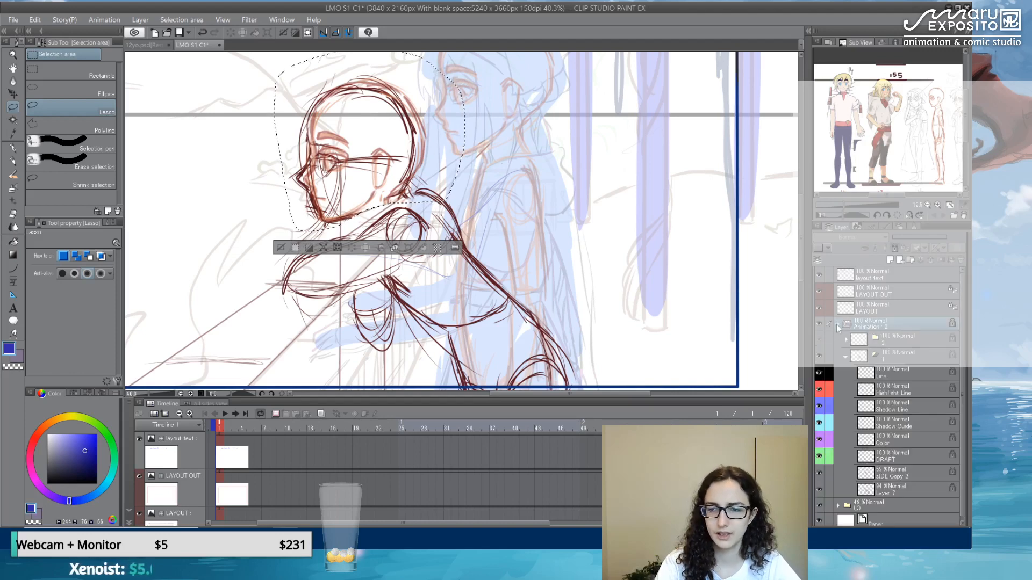
drag(491, 398, 491, 365)
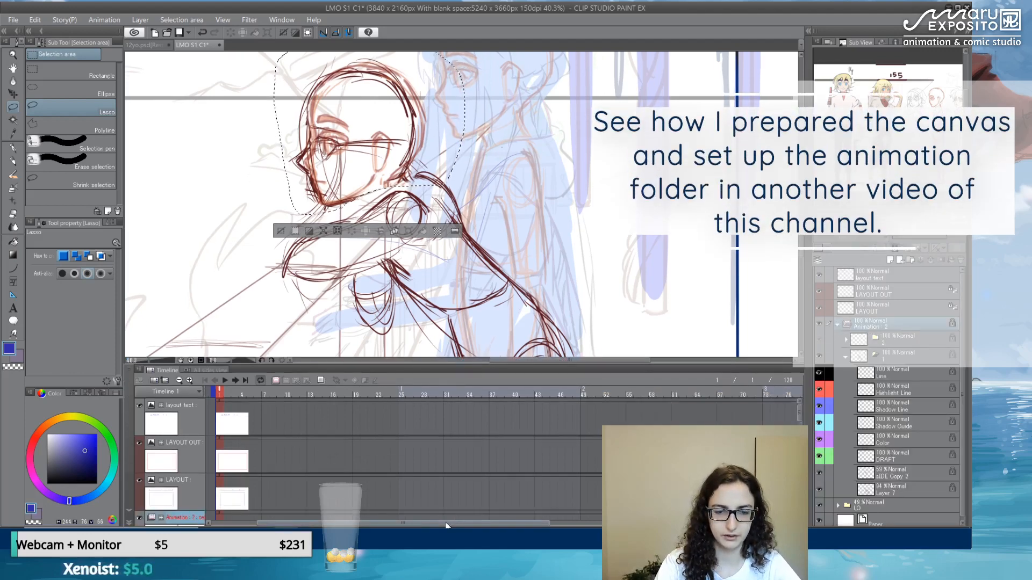
scroll(343, 514, left, 3)
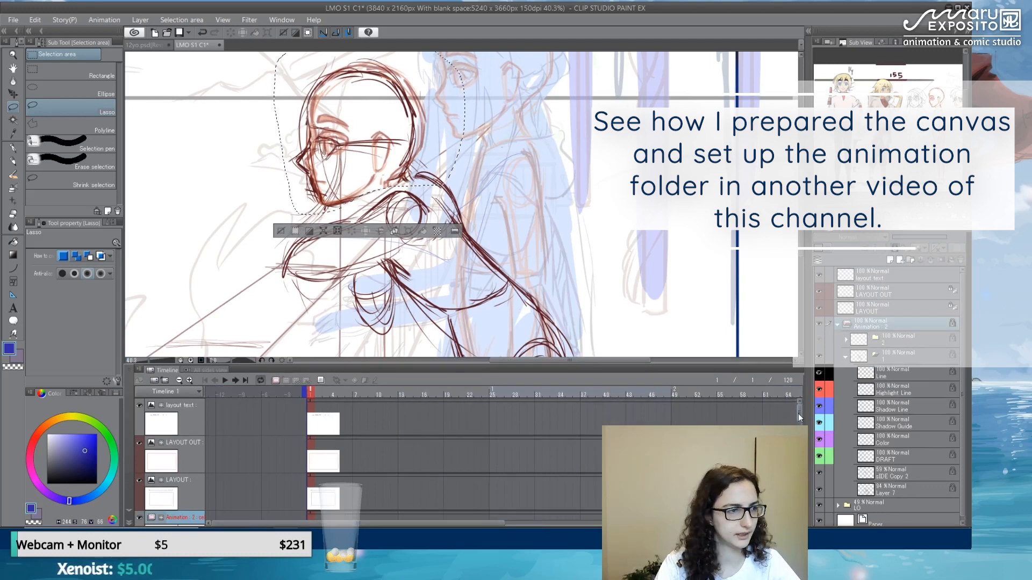
drag(799, 418, 799, 433)
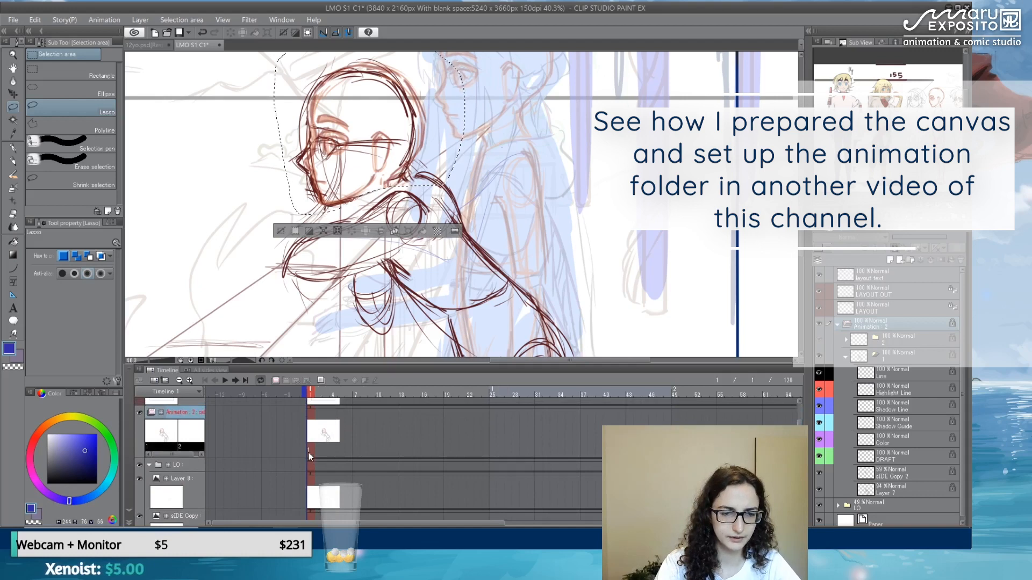
click(355, 450)
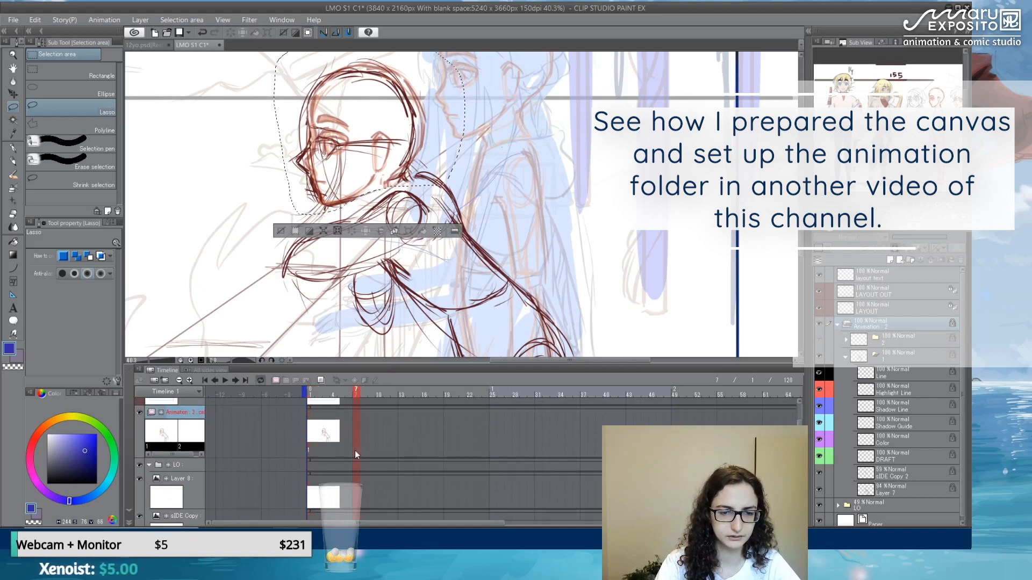
click(401, 451)
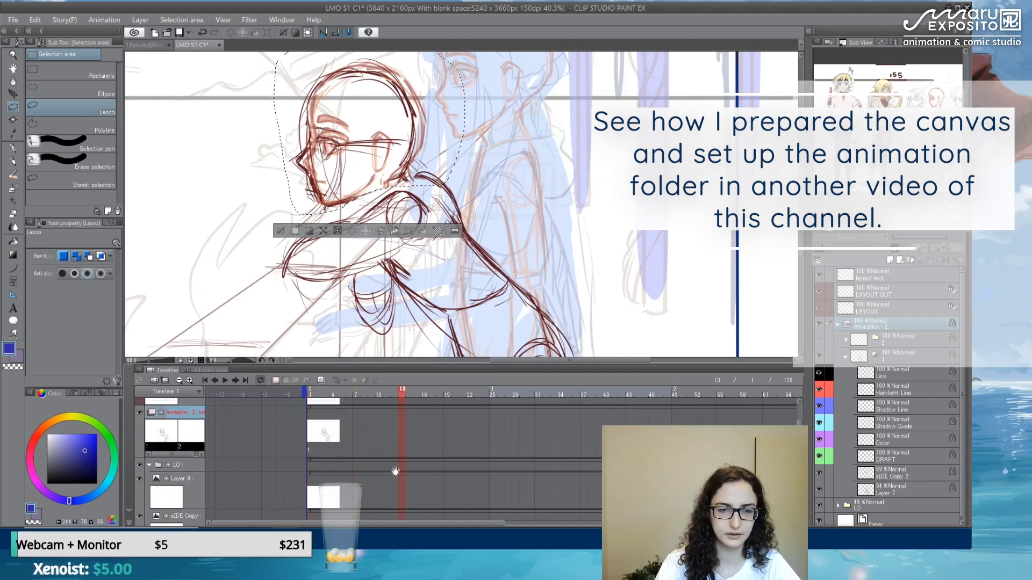
key(ctrl+d)
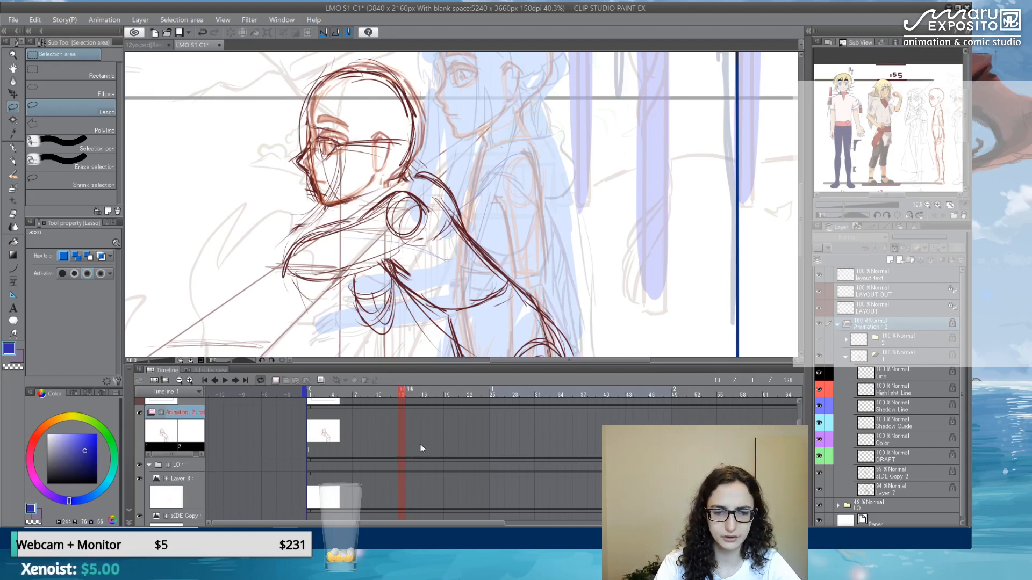
- Assign cel 2 to frame 13 on the animation folder's track
click(439, 450)
scroll(433, 463, up, 3)
scroll(433, 463, up, 2)
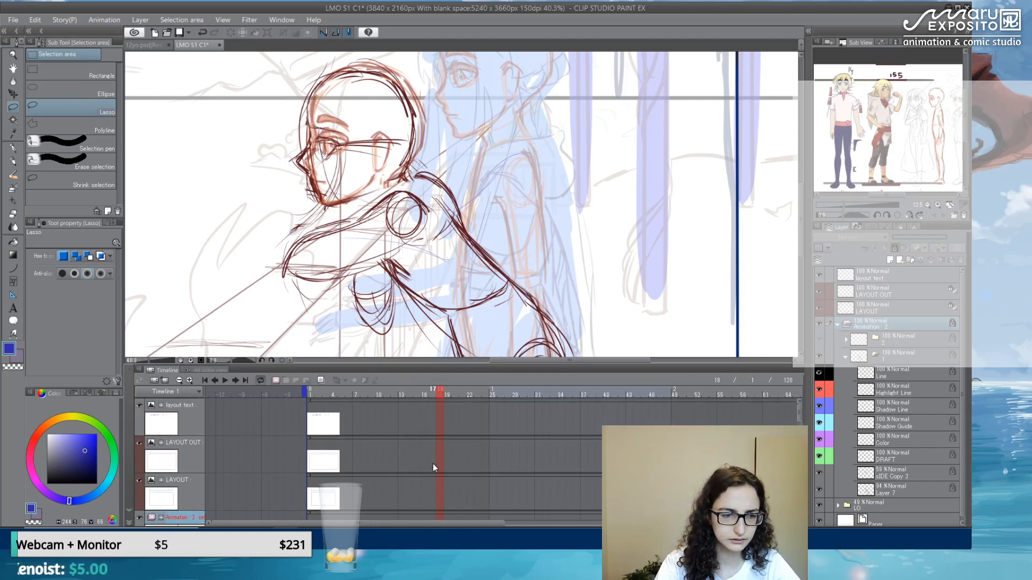
scroll(433, 464, down, 3)
click(433, 469)
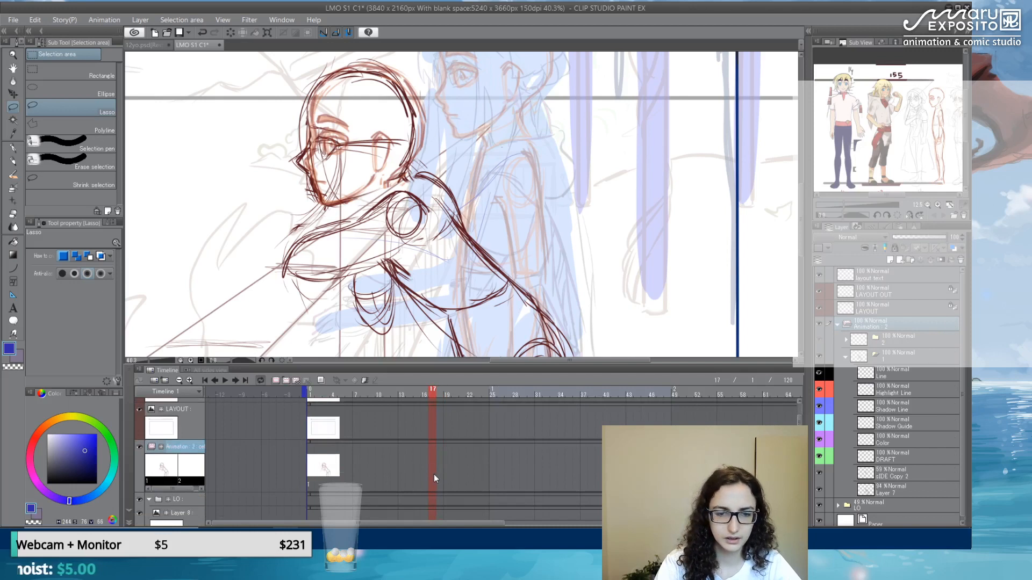
click(400, 475)
right_click(400, 475)
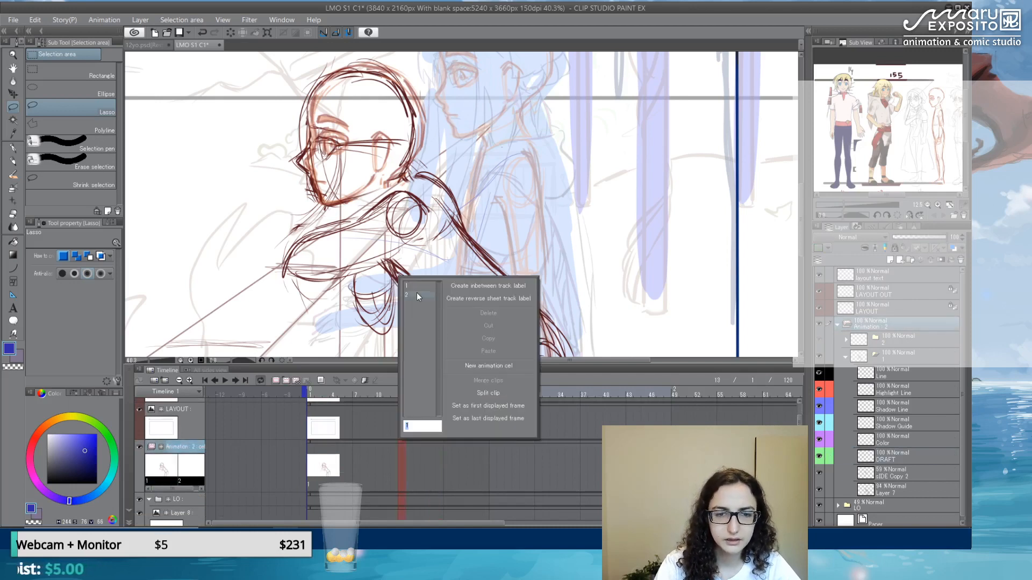
text(2)
key(Return)
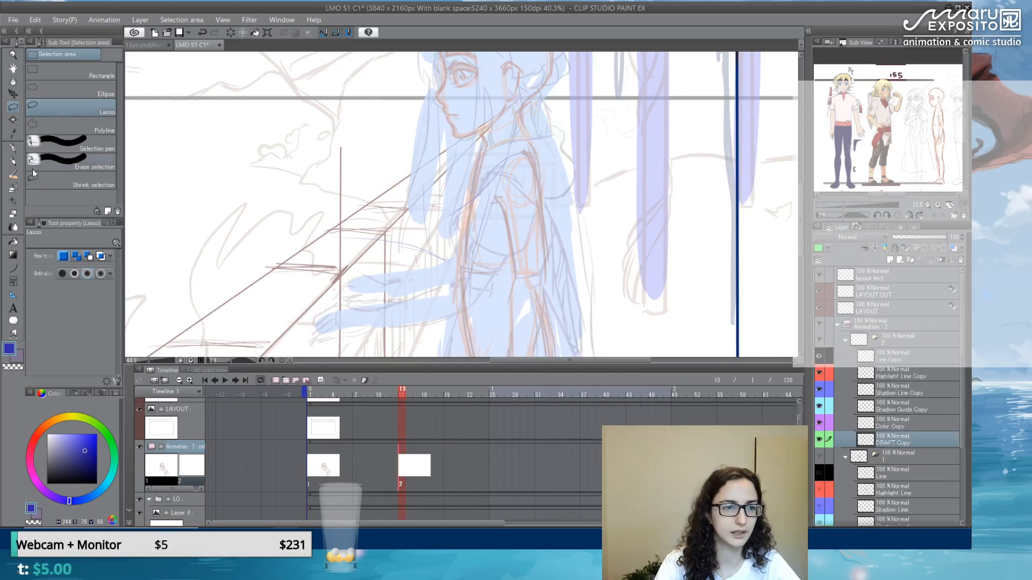
- Draw a loose G-pen test loop over the standing figure's torso on cel 2's DRAFT Copy layer and return to frame 2
key(p)
mouse_move(496, 259)
mouse_down()
mouse_move(437, 171)
mouse_move(504, 237)
mouse_up()
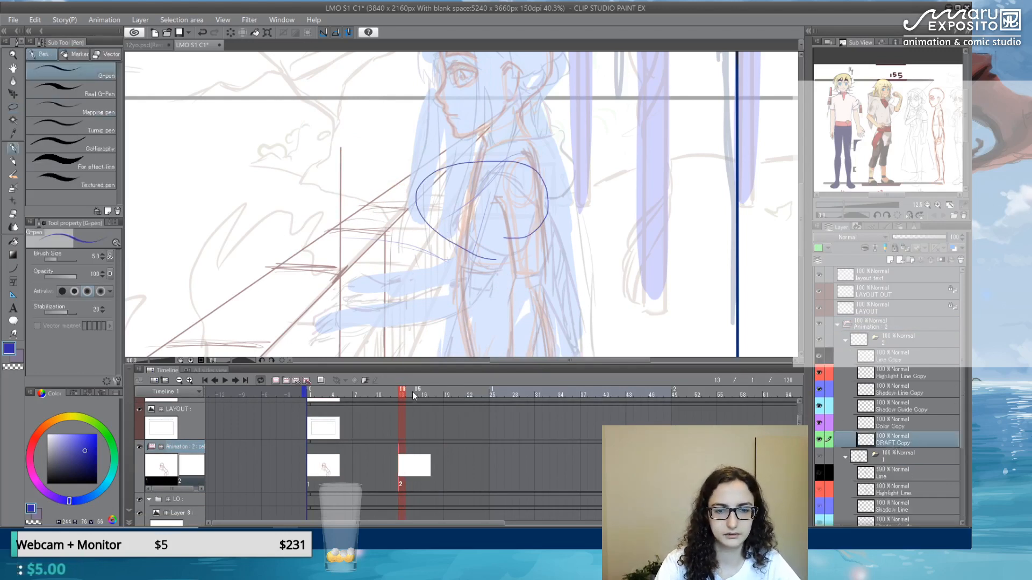
mouse_move(374, 391)
mouse_down()
mouse_move(431, 395)
mouse_move(355, 395)
mouse_up()
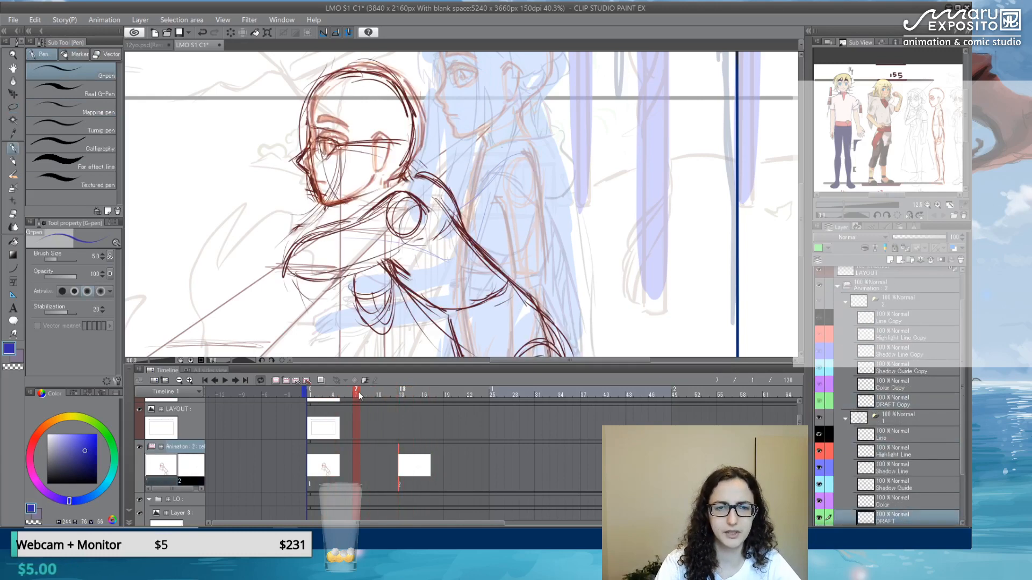
click(314, 475)
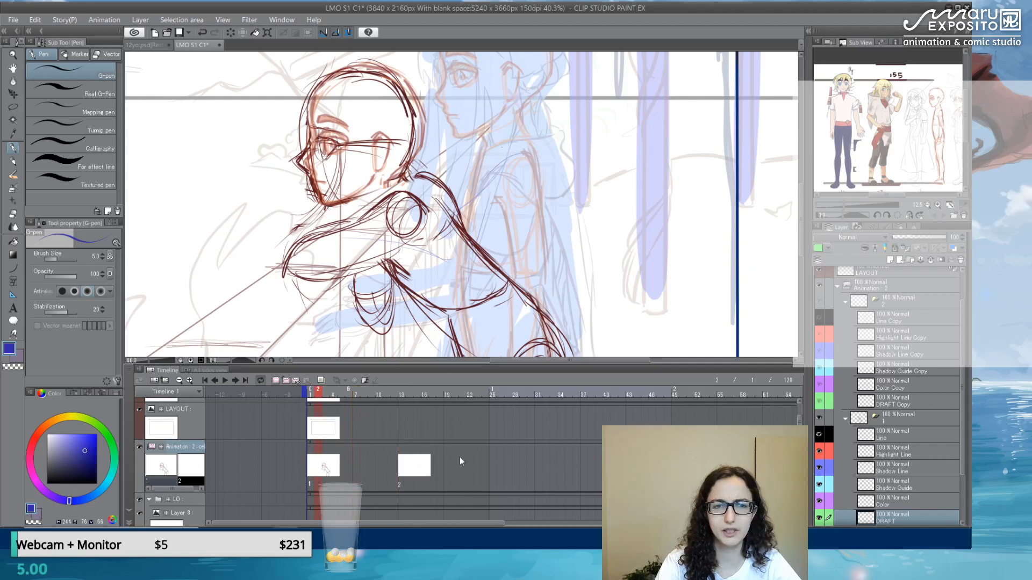
- Lower the opacity of the sIDE Copy 2 layer in cel folder 1 to 42%
scroll(911, 456, down, 1)
scroll(911, 455, down, 2)
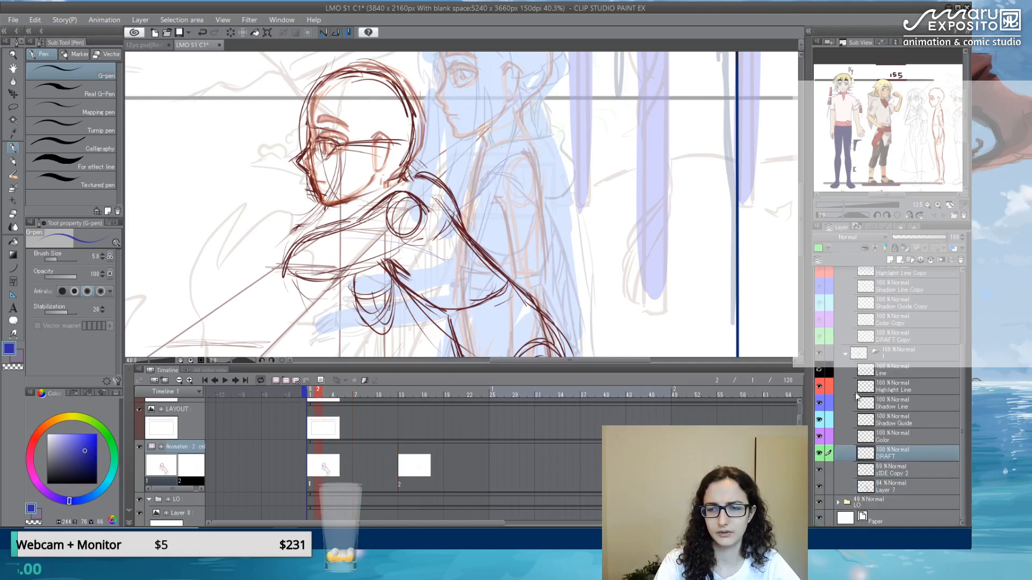
click(895, 471)
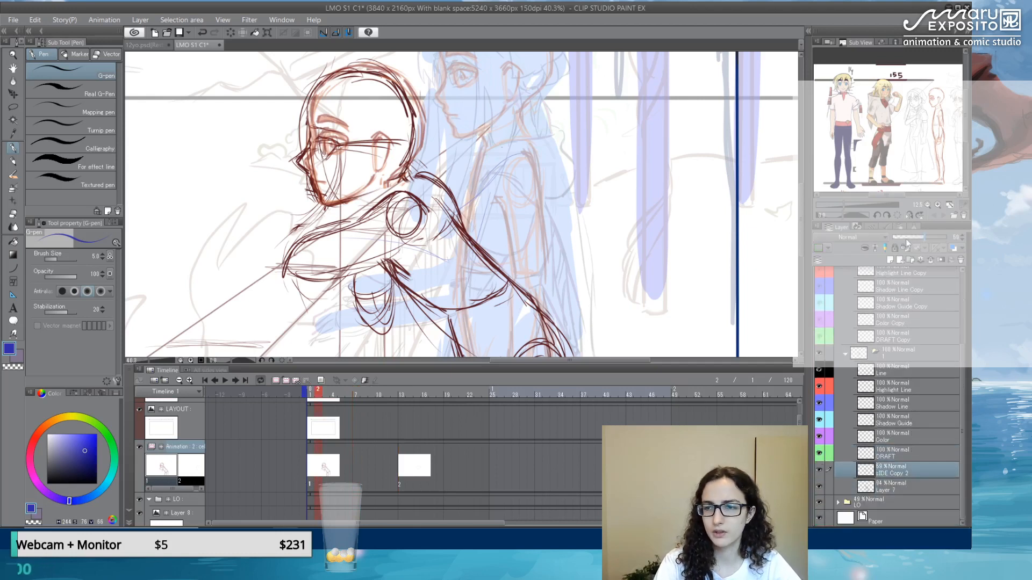
drag(916, 237, 915, 248)
- Check the visibility of cel folder 1 and its Layer 7, and reduce Layer 7's opacity to 63%
click(864, 353)
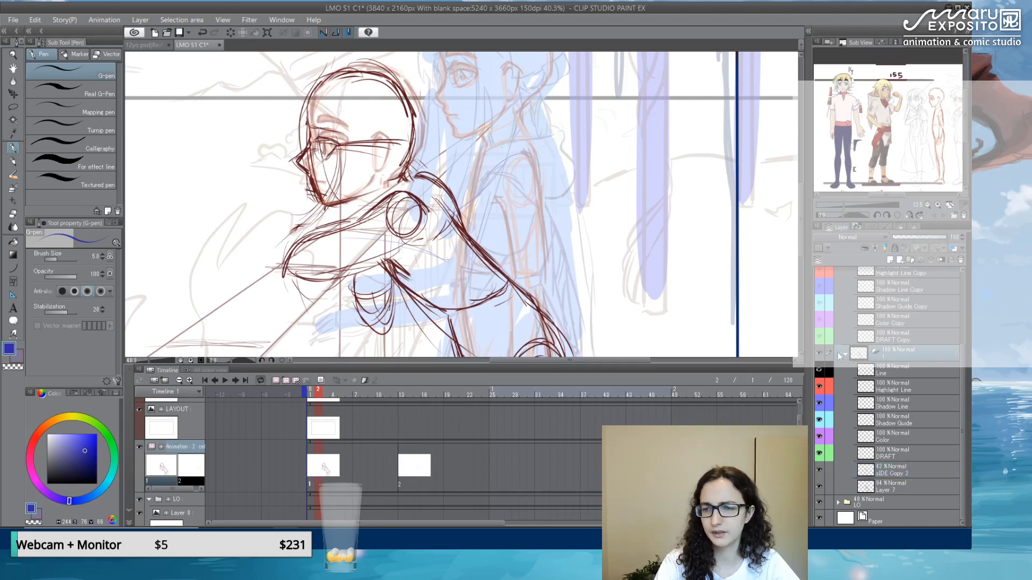
click(819, 354)
click(818, 353)
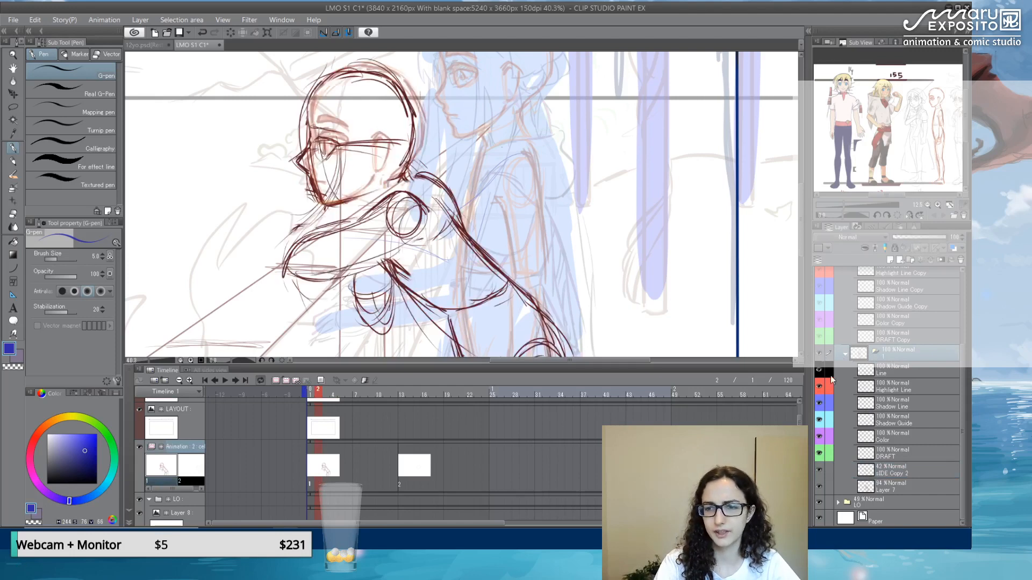
click(818, 485)
click(818, 485)
click(894, 485)
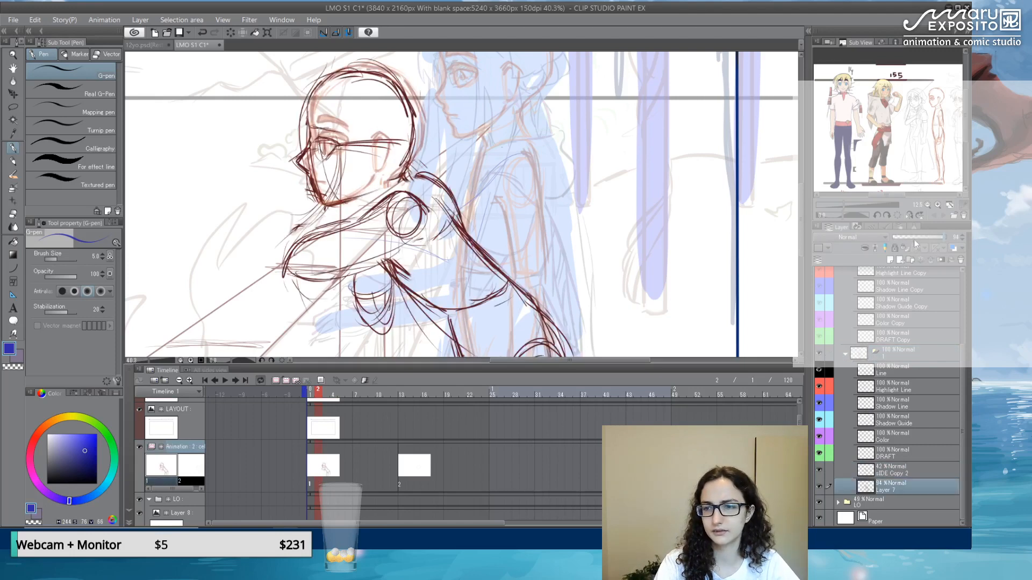
click(913, 236)
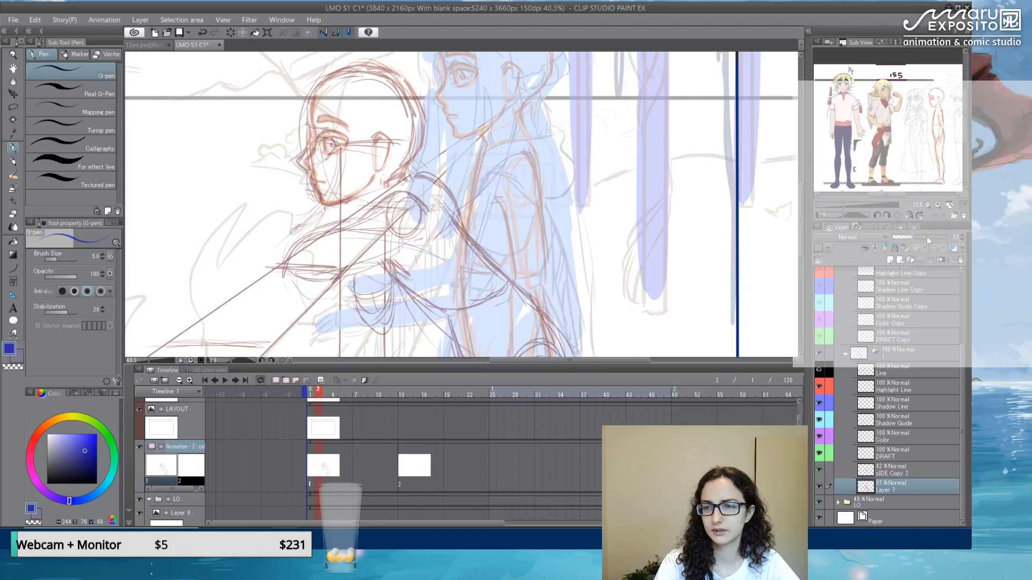
click(927, 237)
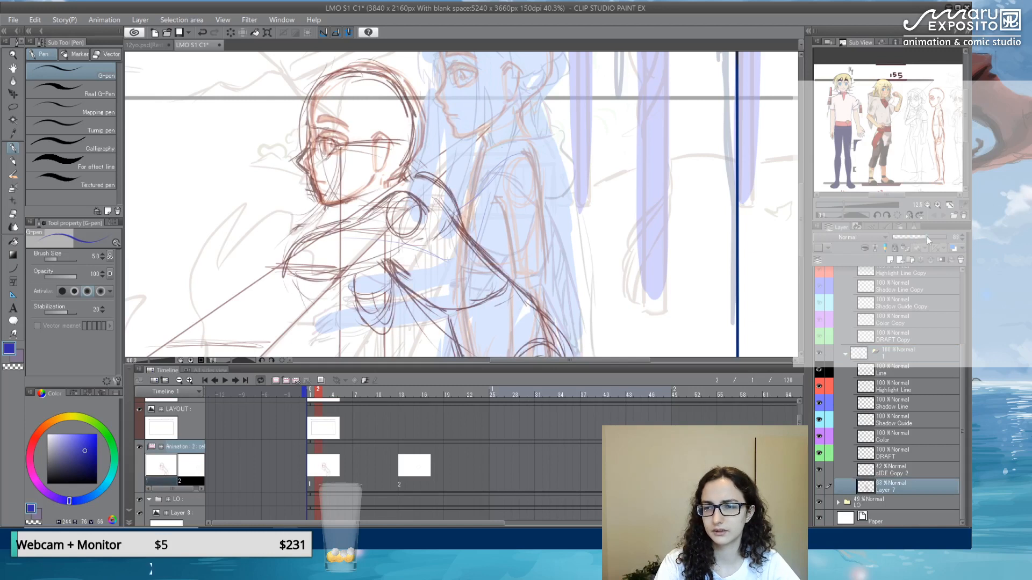
- Set the opacity of Layer 7 in cel folder 1 to 33%
click(896, 374)
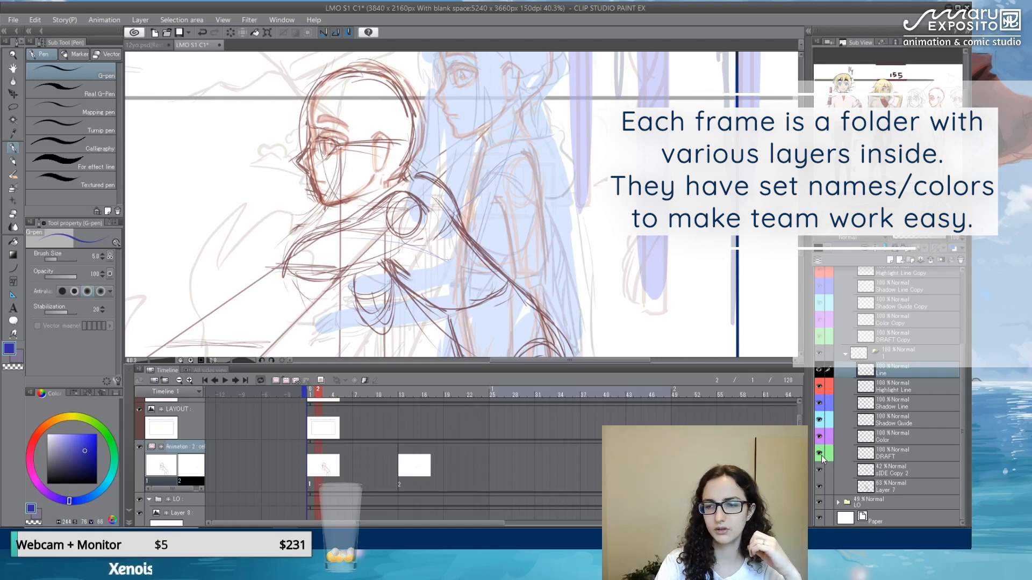
click(897, 476)
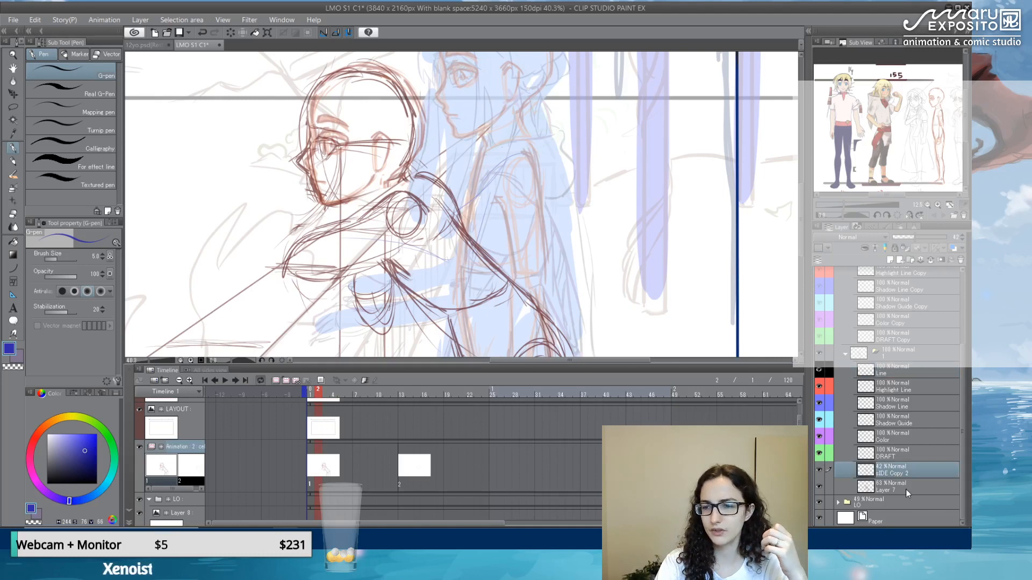
click(904, 487)
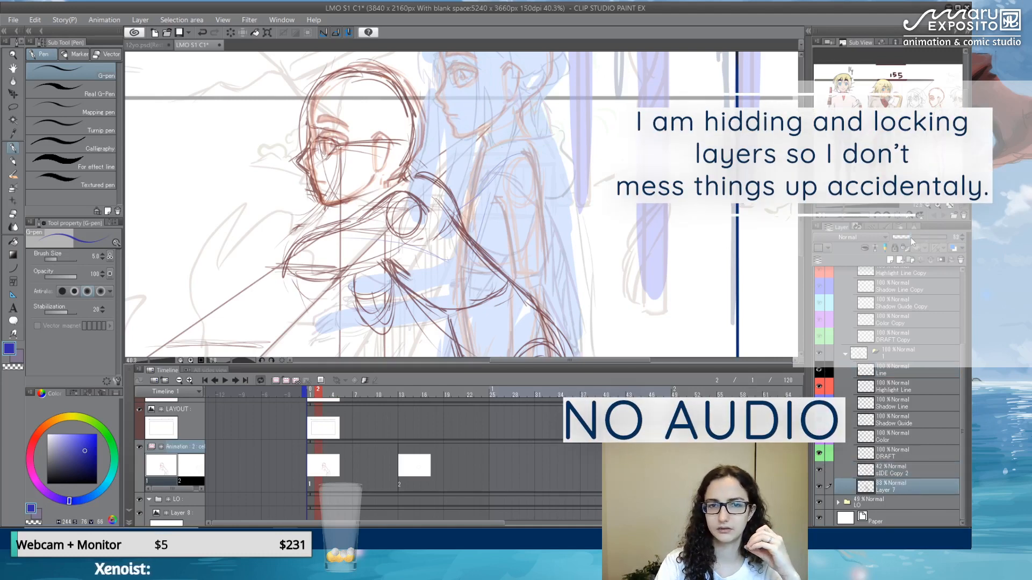
- Expand the LO folder and hide its sIDE Copy and 22a Copy figure layers
click(841, 504)
click(837, 502)
scroll(894, 473, down, 5)
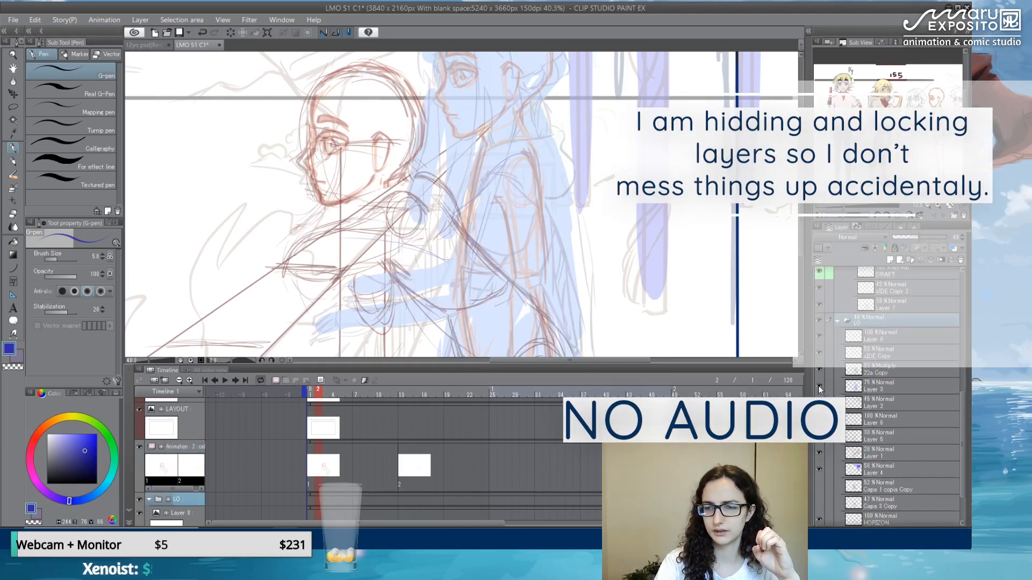
click(816, 370)
click(818, 353)
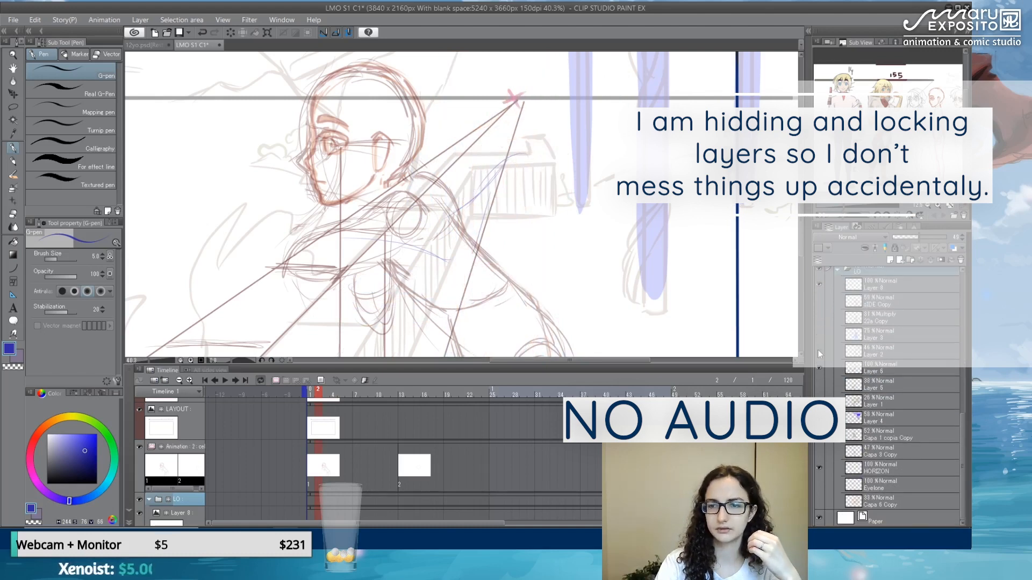
- Fade the collapsed LO folder to 10% opacity and select cel 2's DRAFT Copy layer
click(836, 321)
drag(929, 237, 898, 237)
click(901, 337)
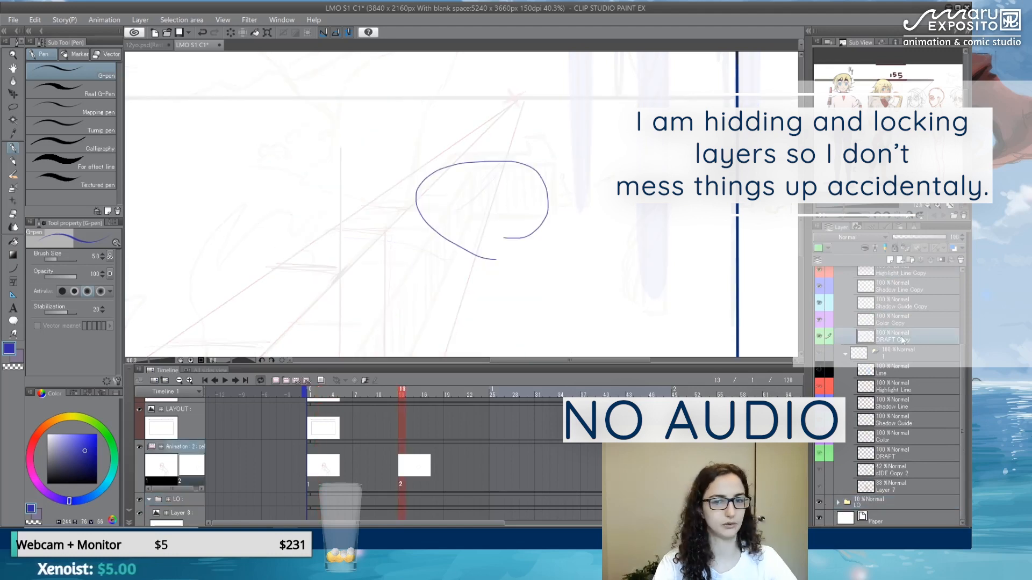
- Return to cel 1 at frame 1 and check its figure sketch by toggling the visibility of cel folder 1
click(892, 370)
scroll(889, 370, up, 3)
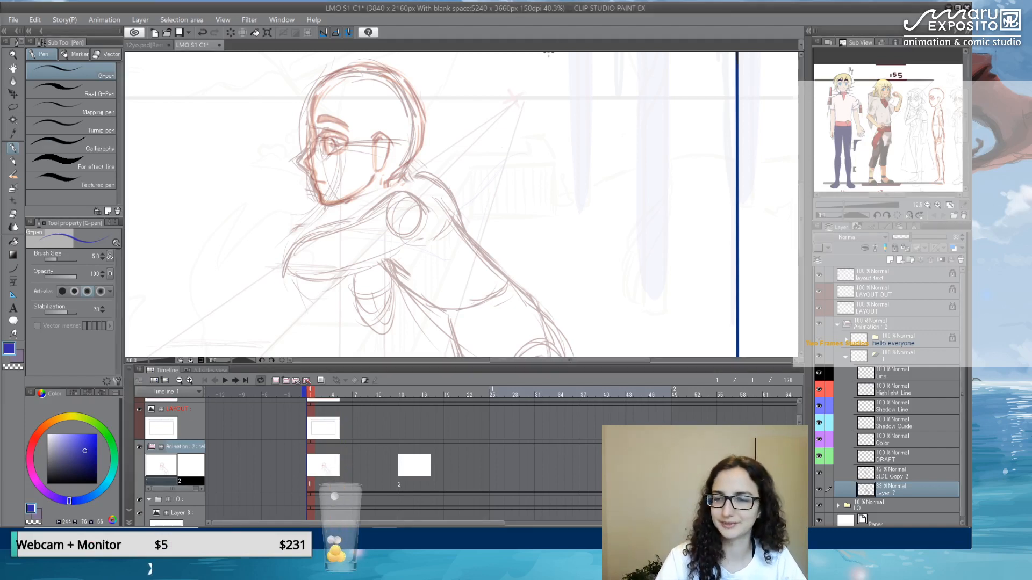
click(819, 357)
click(819, 357)
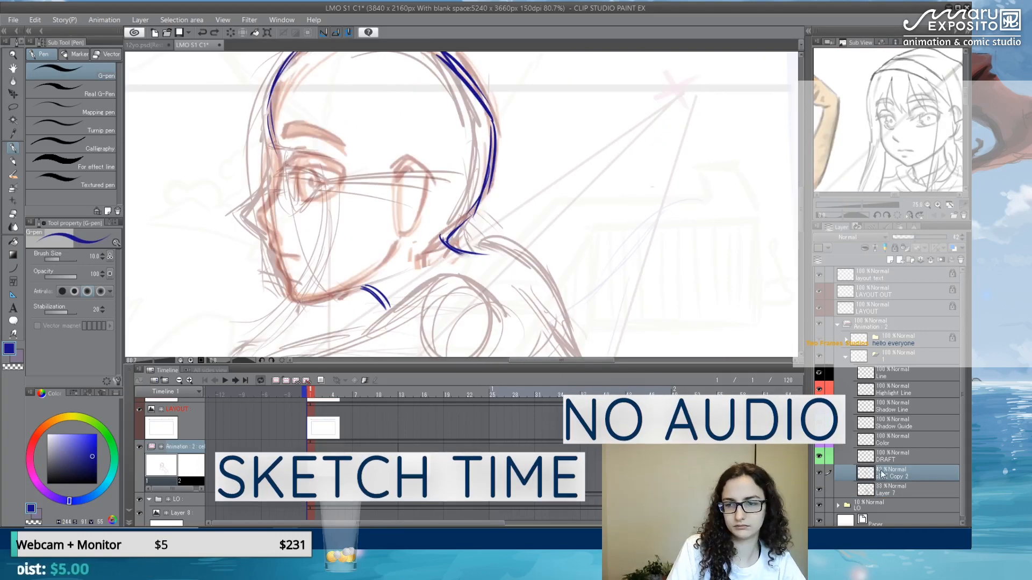
- Transform the sIDE Copy 2 head sketch in cel 1, repositioning it with a rotation of about 2.2 degrees
key(ctrl+t)
mouse_move(573, 199)
mouse_down()
mouse_move(573, 225)
mouse_move(555, 225)
mouse_up()
drag(627, 191, 620, 187)
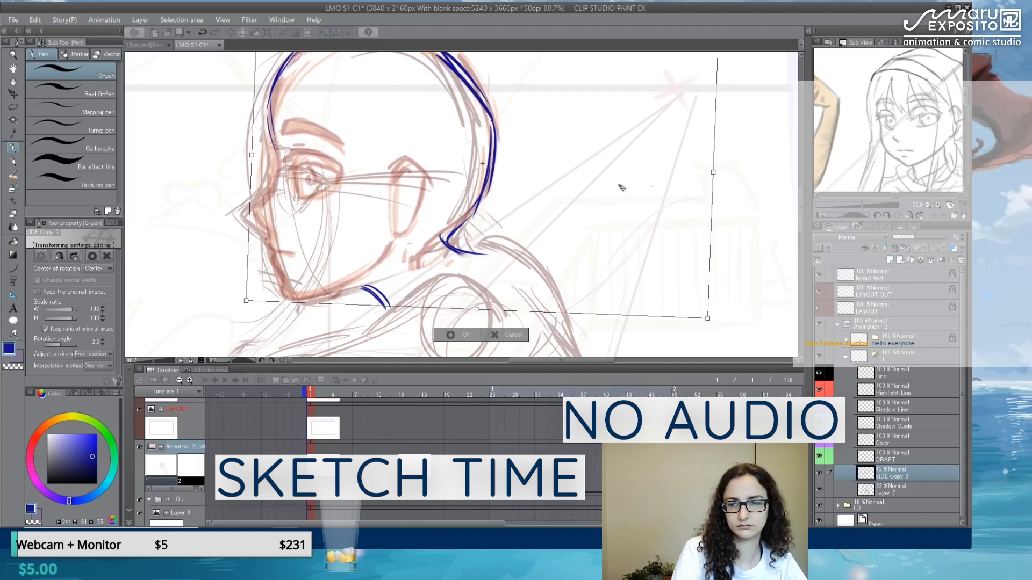
- Trace the face profile, jaw, eye and ear in dark blue on cel 1's DRAFT layer, following the head sketch
mouse_move(273, 251)
mouse_down()
mouse_move(283, 294)
mouse_move(355, 283)
mouse_up()
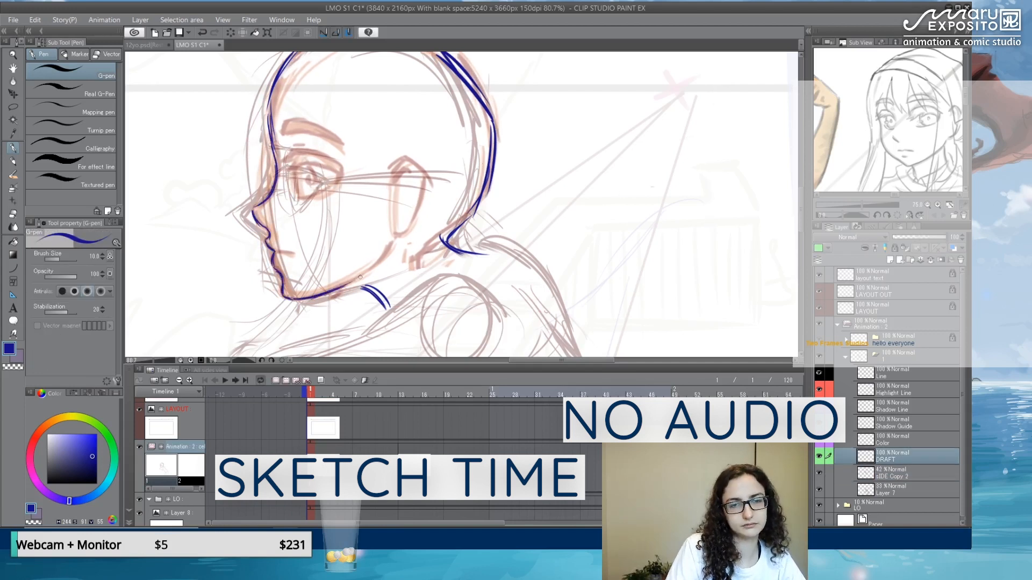
drag(387, 244, 371, 270)
drag(376, 172, 380, 228)
drag(381, 214, 393, 155)
mouse_move(394, 156)
mouse_down()
mouse_move(411, 188)
mouse_move(384, 245)
mouse_up()
drag(378, 245, 386, 249)
drag(378, 247, 361, 269)
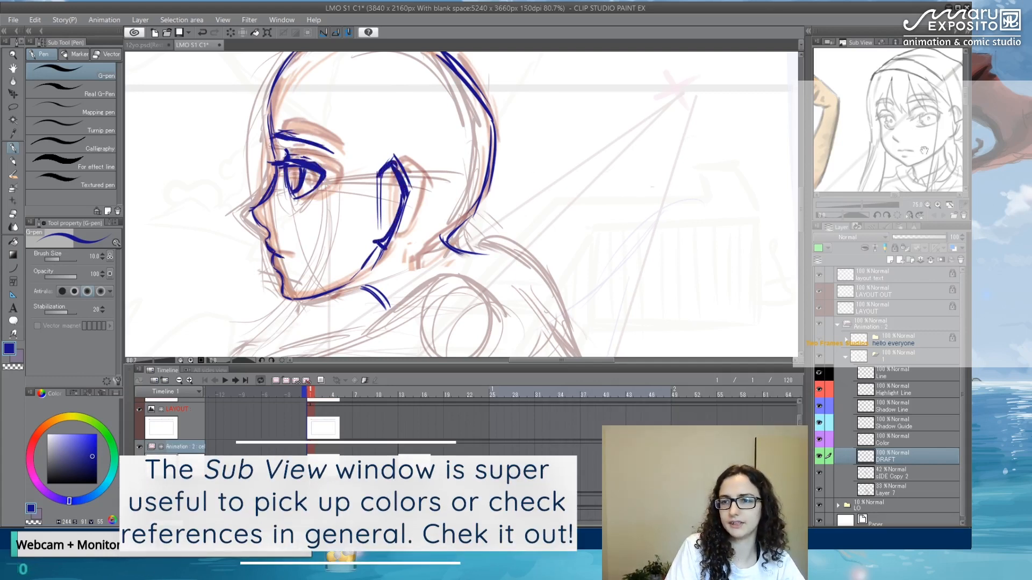
- Pan the Sub View reference to the girl's head and the red profile sketch, and check where the Sub View window is enabled
drag(932, 99, 892, 95)
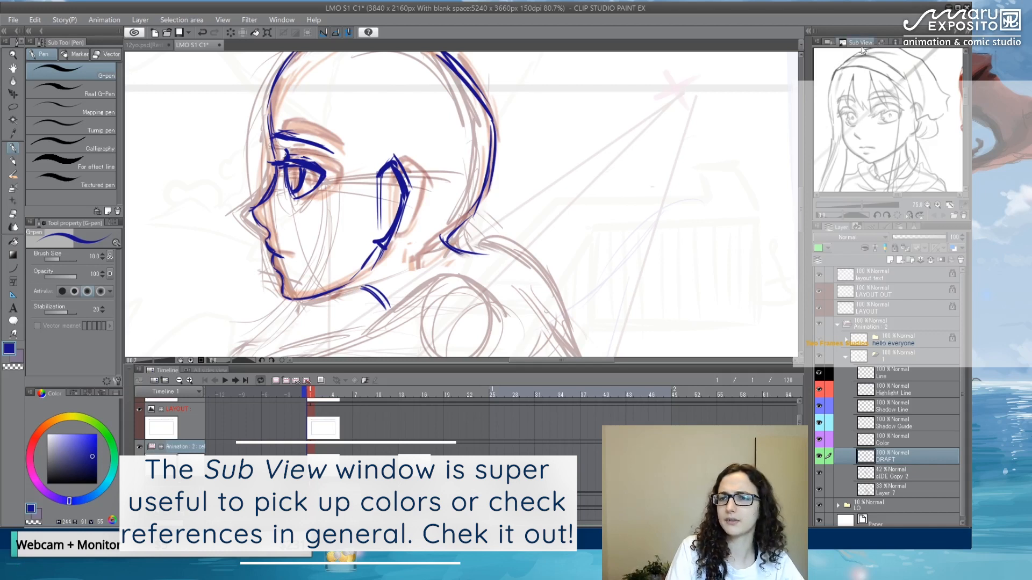
click(278, 21)
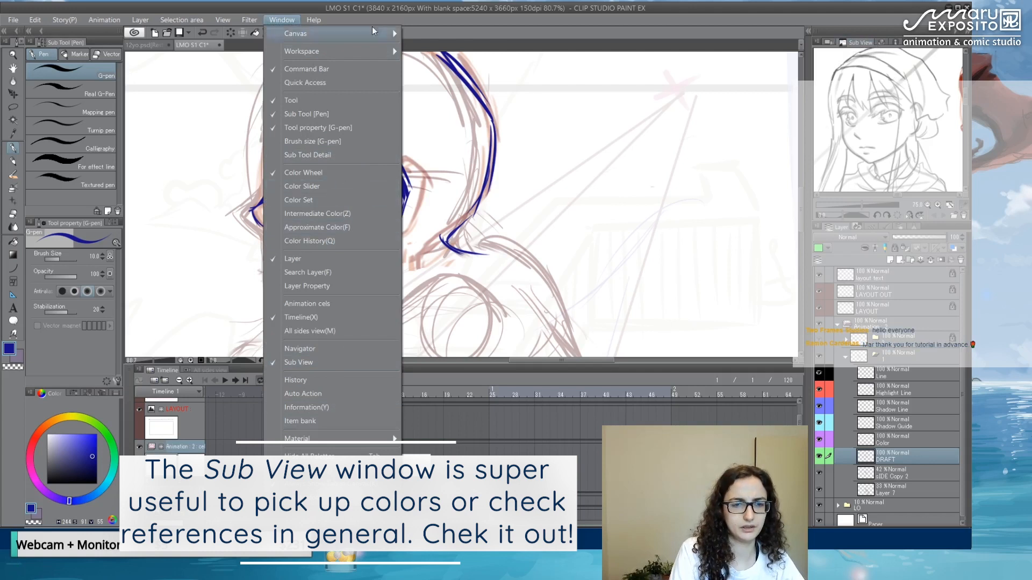
click(519, 30)
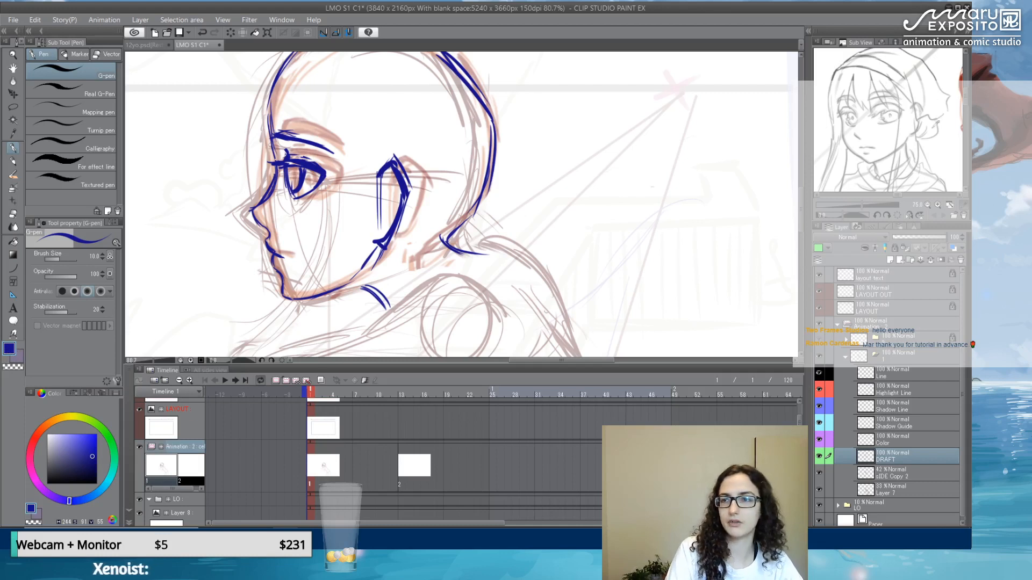
drag(925, 124, 887, 125)
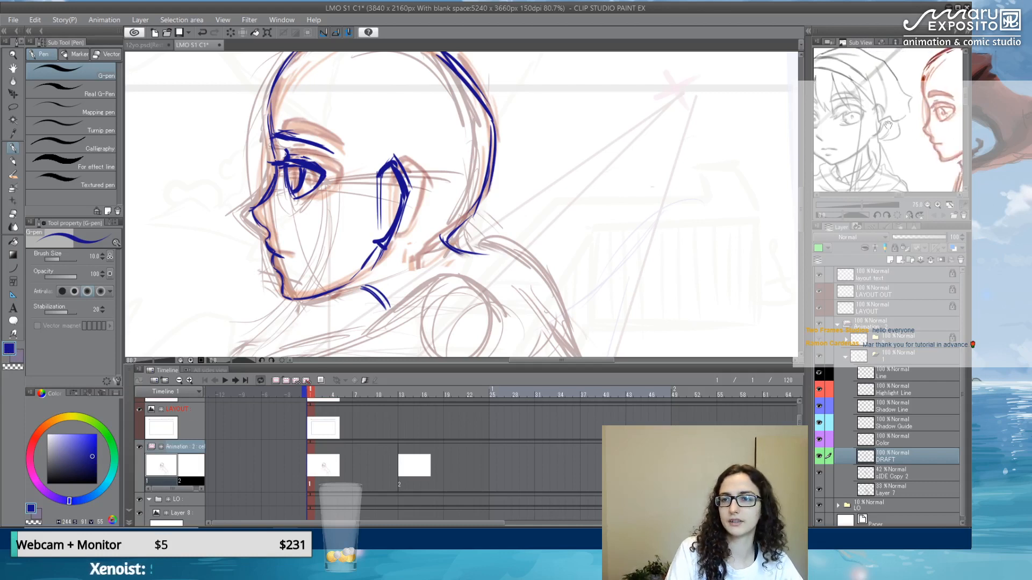
- Try picking colours from the Sub View reference, draw an orange test stroke beside the head, and undo the stroke
click(928, 82)
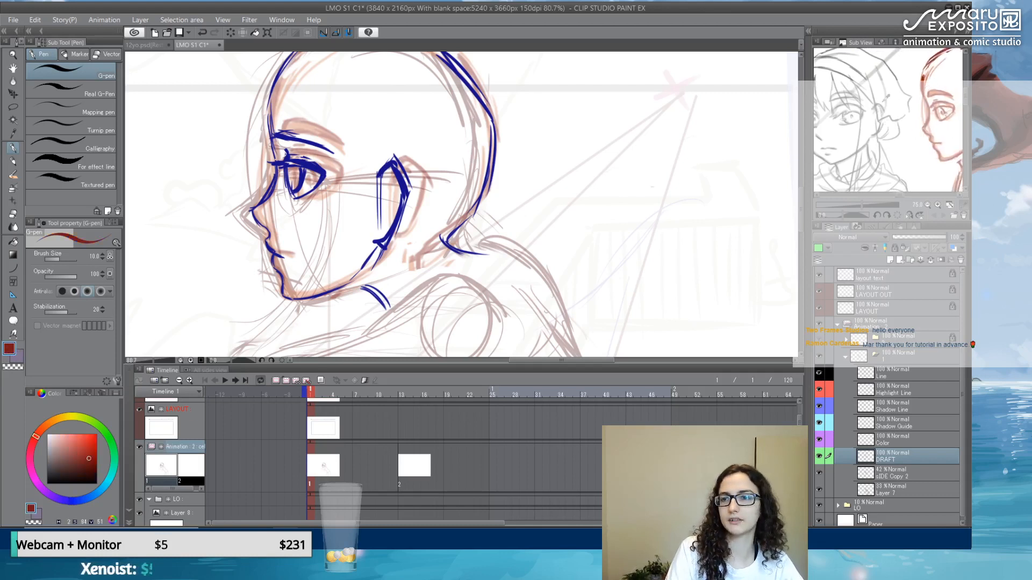
click(905, 94)
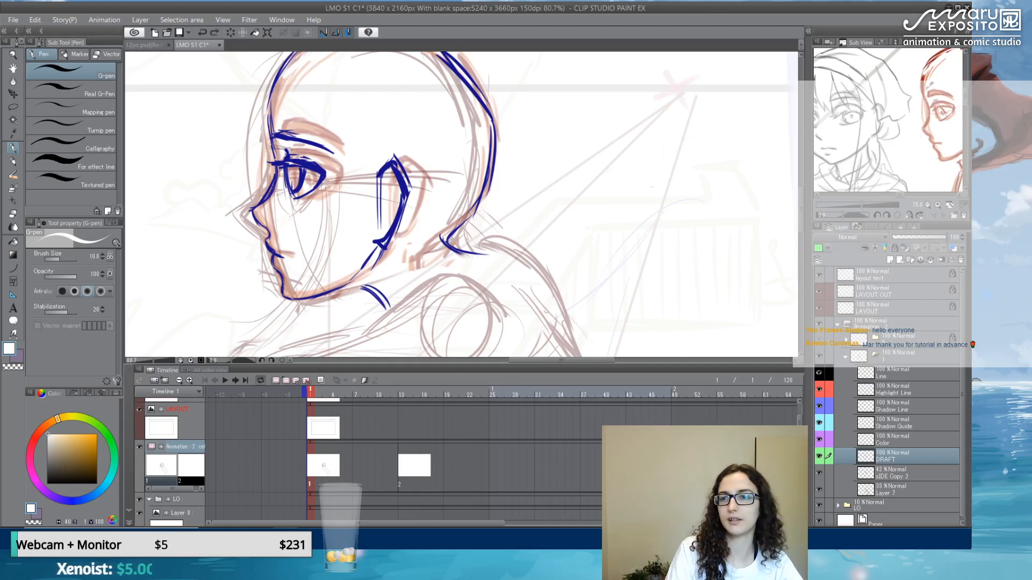
click(929, 85)
drag(682, 121, 677, 231)
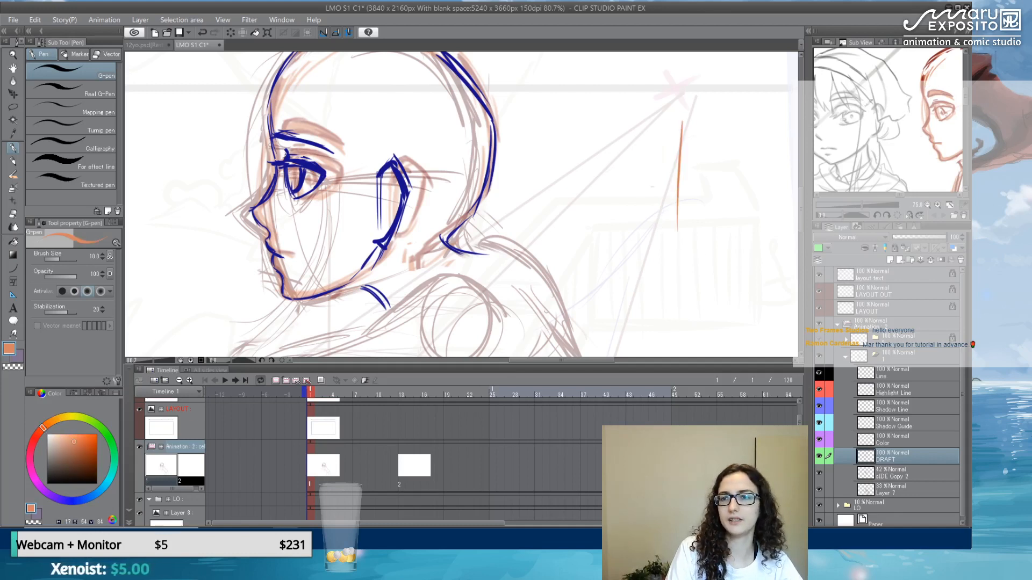
click(944, 77)
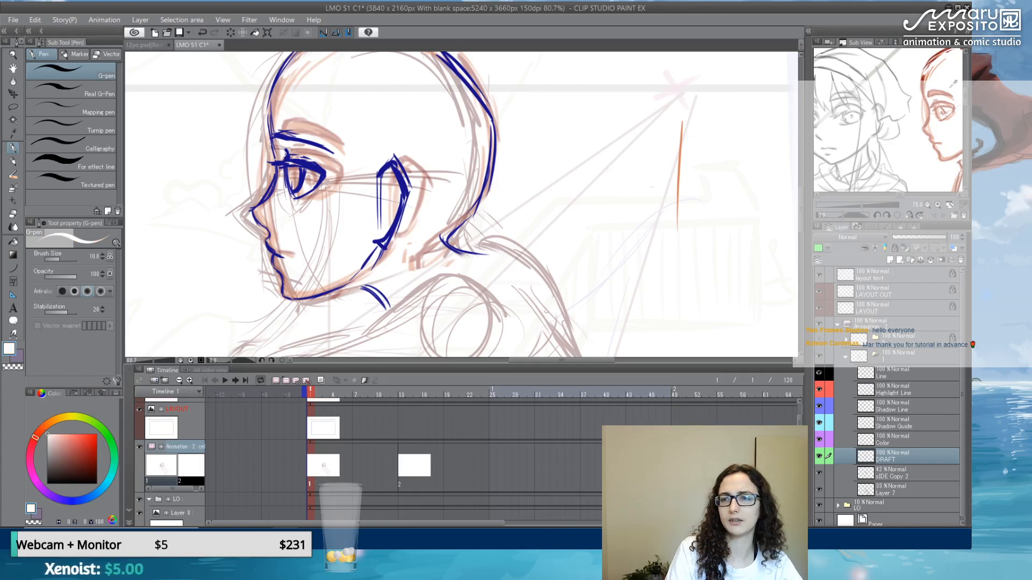
key(ctrl)
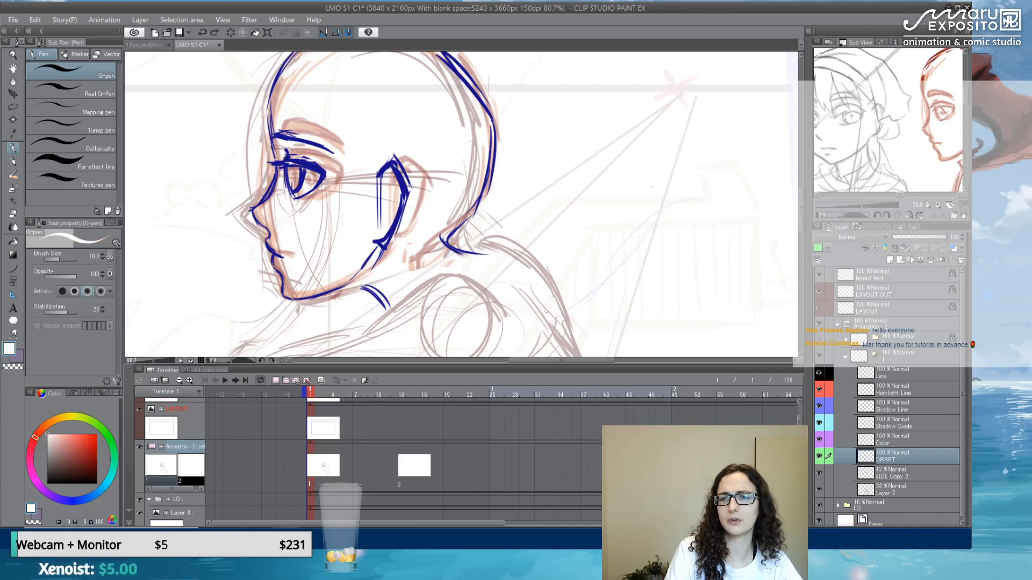
- Browse the character designs in the Sub View reference and bring the girl's face into view
drag(849, 129, 971, 123)
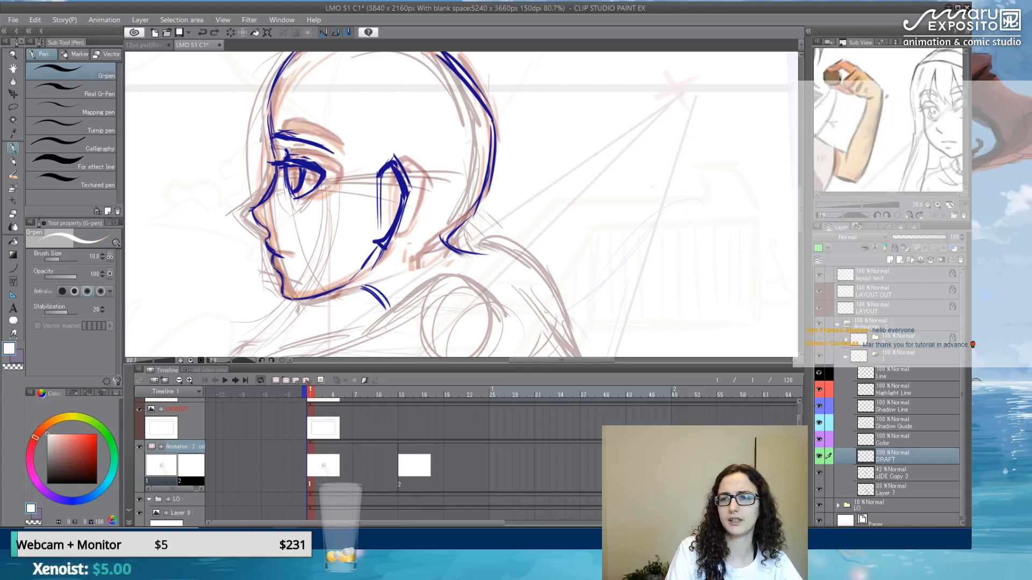
mouse_move(864, 125)
mouse_down()
mouse_move(971, 175)
mouse_move(973, 158)
mouse_move(780, 101)
mouse_up()
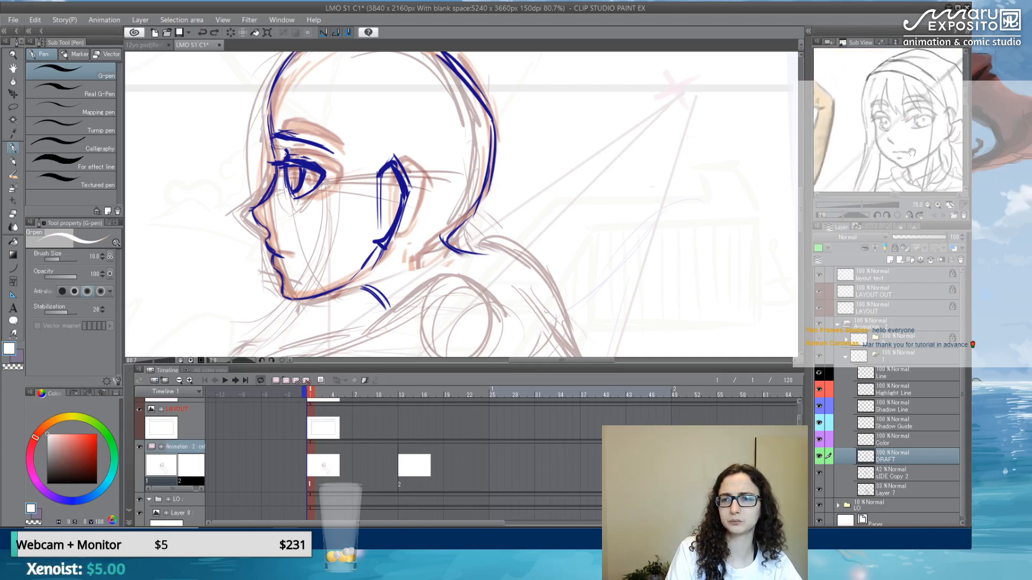
drag(912, 152, 886, 154)
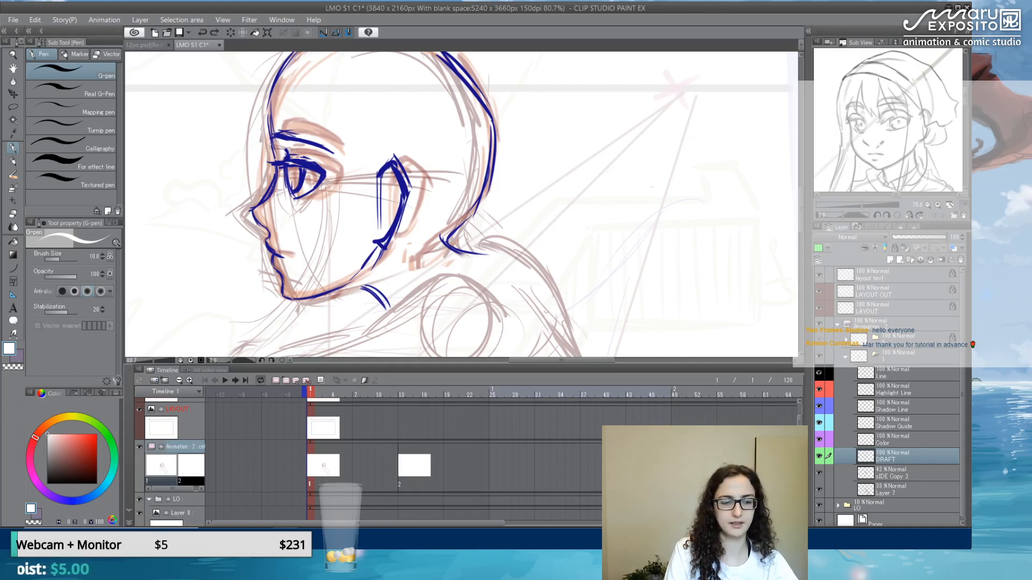
drag(877, 173, 920, 110)
drag(833, 129, 931, 159)
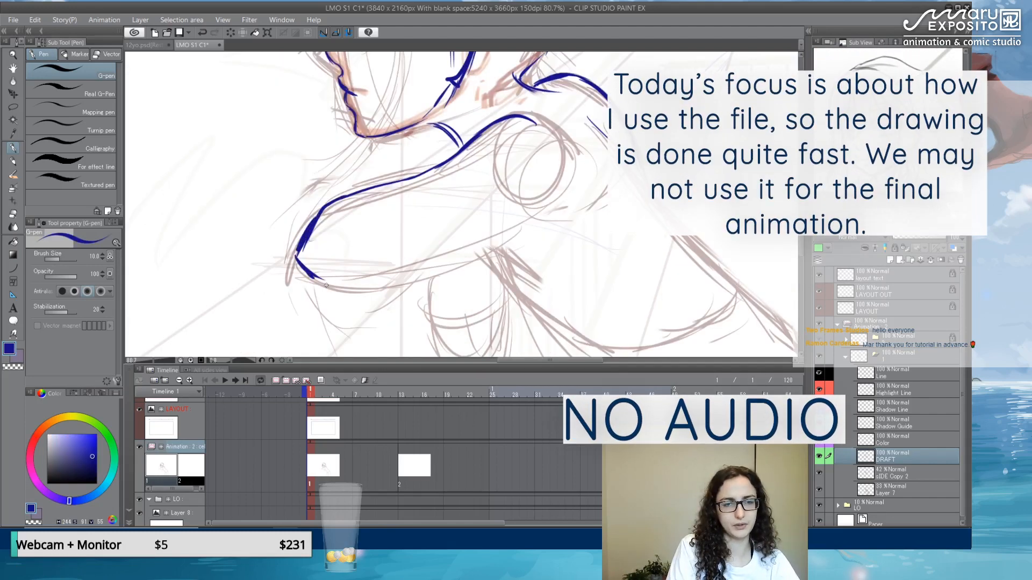
- Draw the lower edge of the folded forearm from the elbow, erase its rough parts and redraw the line cleanly
mouse_move(340, 288)
mouse_down()
mouse_move(515, 239)
mouse_move(468, 254)
mouse_up()
drag(525, 247, 388, 277)
key(e)
mouse_move(471, 260)
mouse_down()
mouse_move(375, 287)
mouse_move(491, 252)
mouse_up()
drag(370, 288, 335, 290)
drag(443, 269, 484, 255)
click(12, 148)
drag(328, 285, 418, 270)
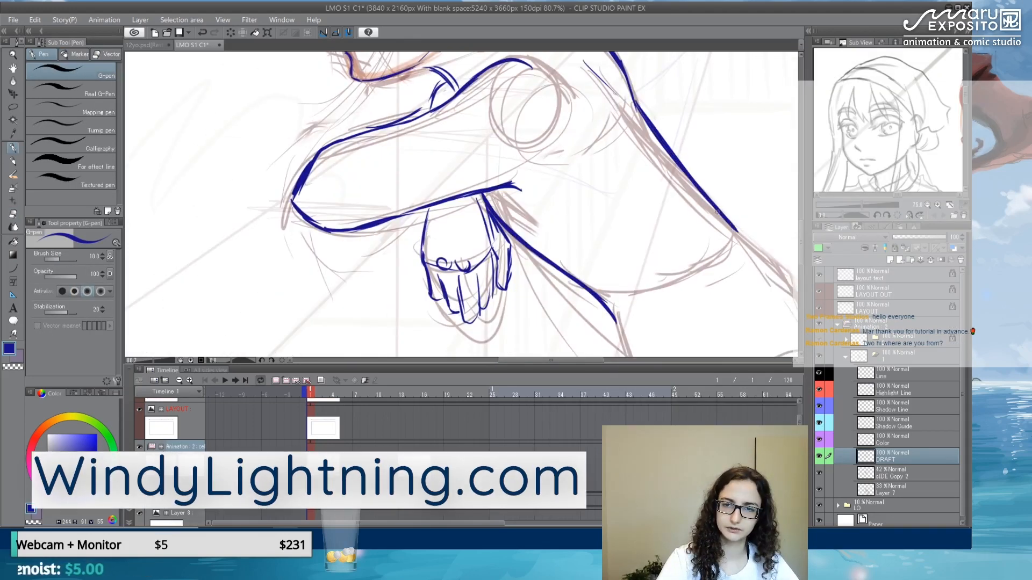
- Trace the figure's belly, crotch and leg outlines down past the red frame on cel 1's DRAFT layer
scroll(683, 192, down, 6)
drag(729, 227, 591, 194)
scroll(591, 194, up, 3)
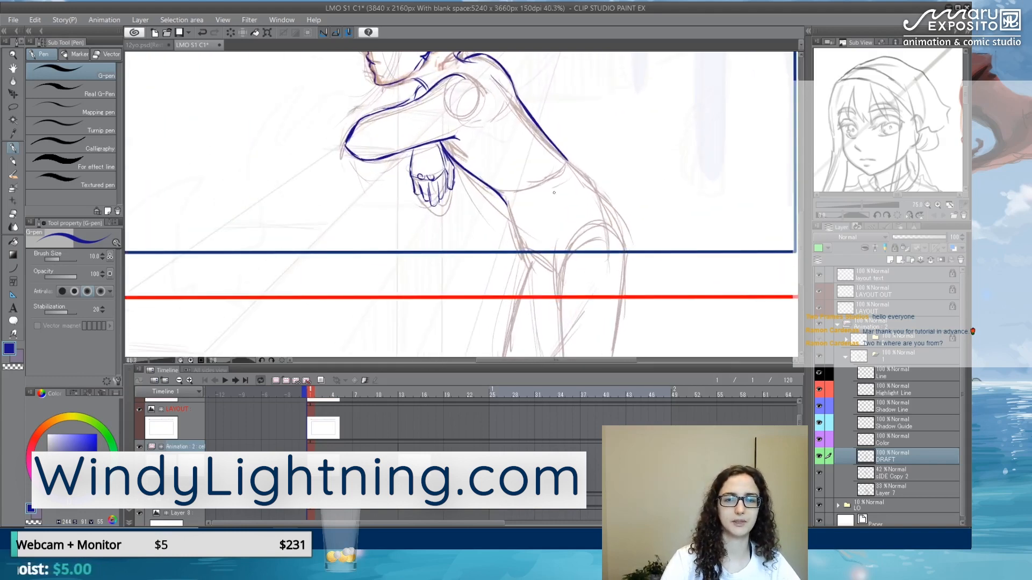
drag(497, 326, 486, 254)
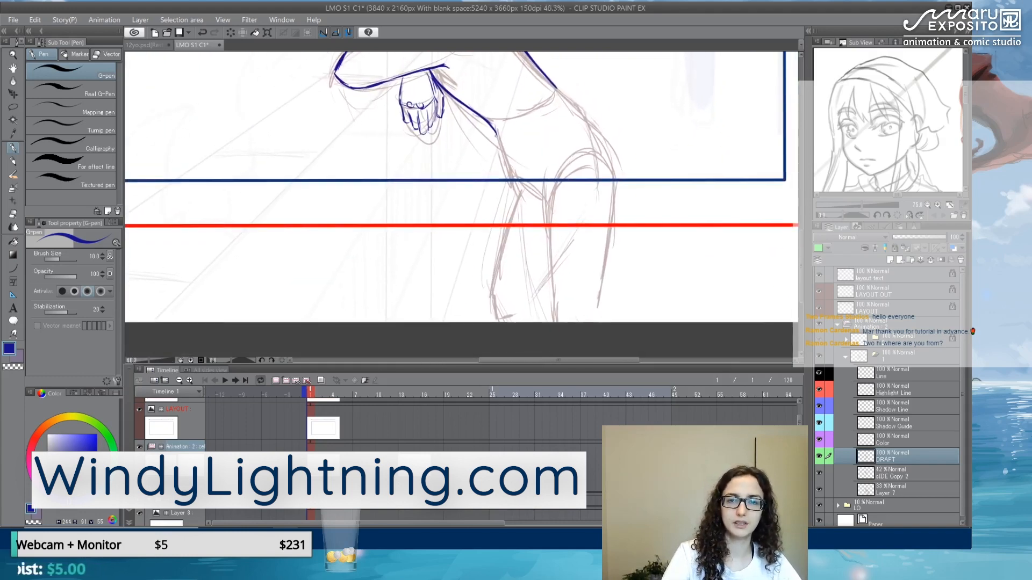
mouse_move(506, 157)
mouse_down()
mouse_move(517, 181)
mouse_move(493, 321)
mouse_up()
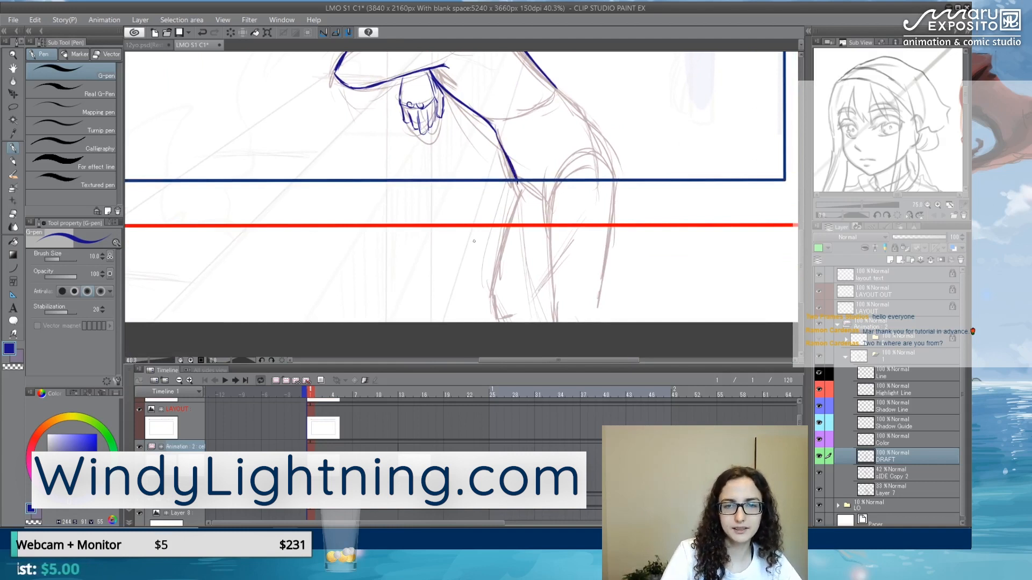
drag(548, 272, 530, 314)
drag(525, 185, 541, 199)
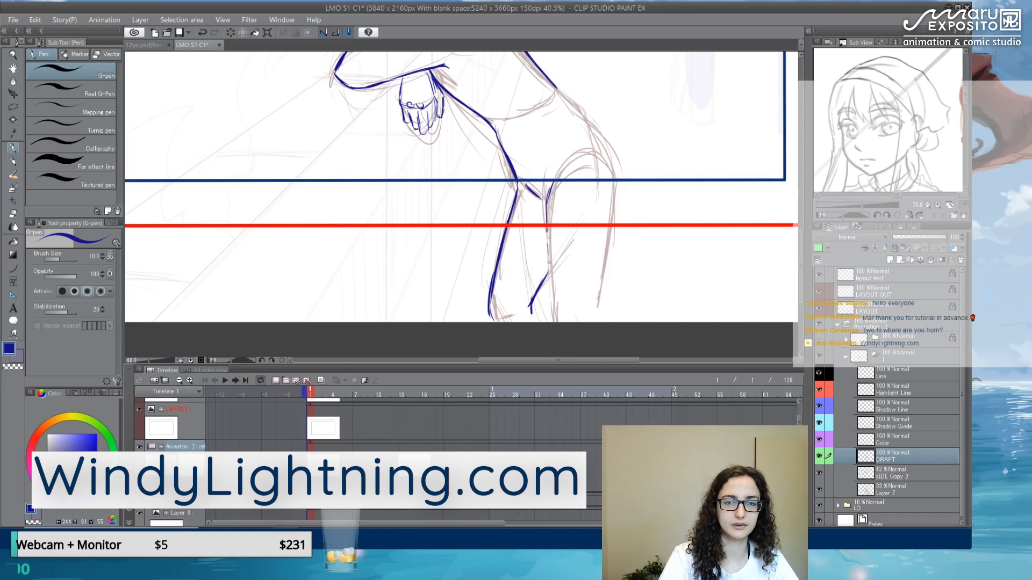
drag(553, 184, 549, 293)
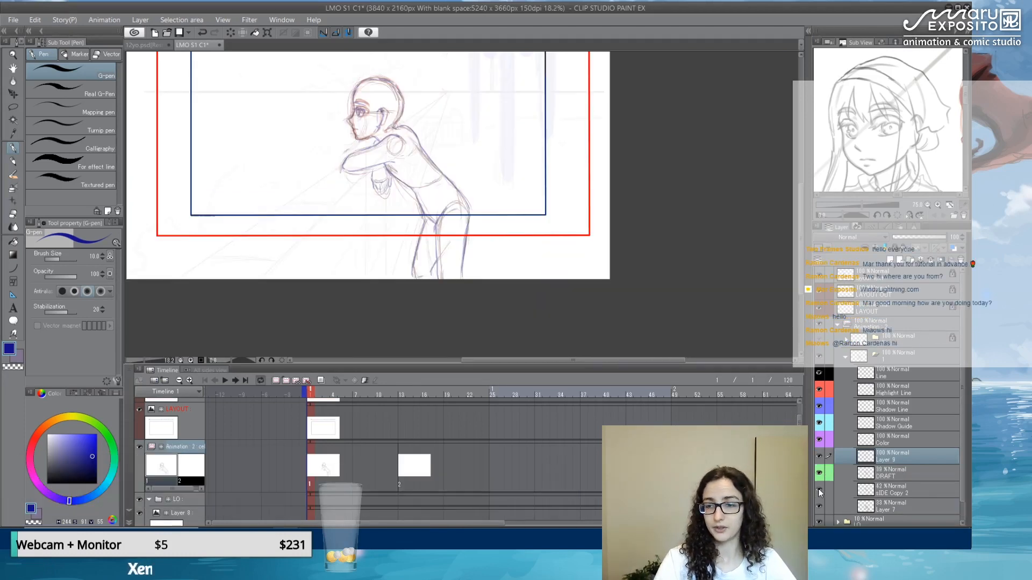
- Hide the Layer 7 figure sketch in cel folder 1, leaving the faded DRAFT lines as the guide for the face
click(820, 506)
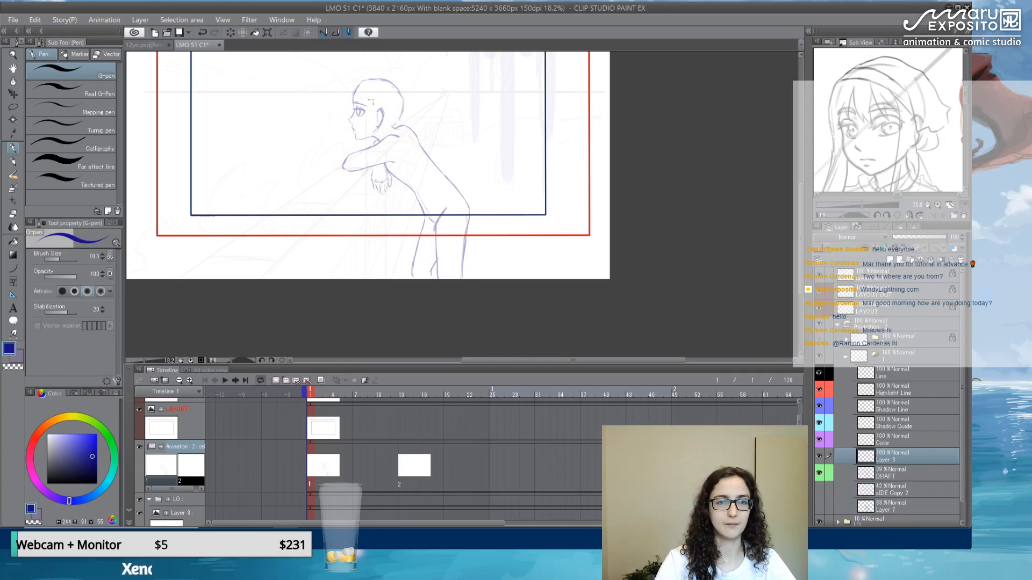
scroll(372, 106, up, 2)
scroll(372, 105, up, 5)
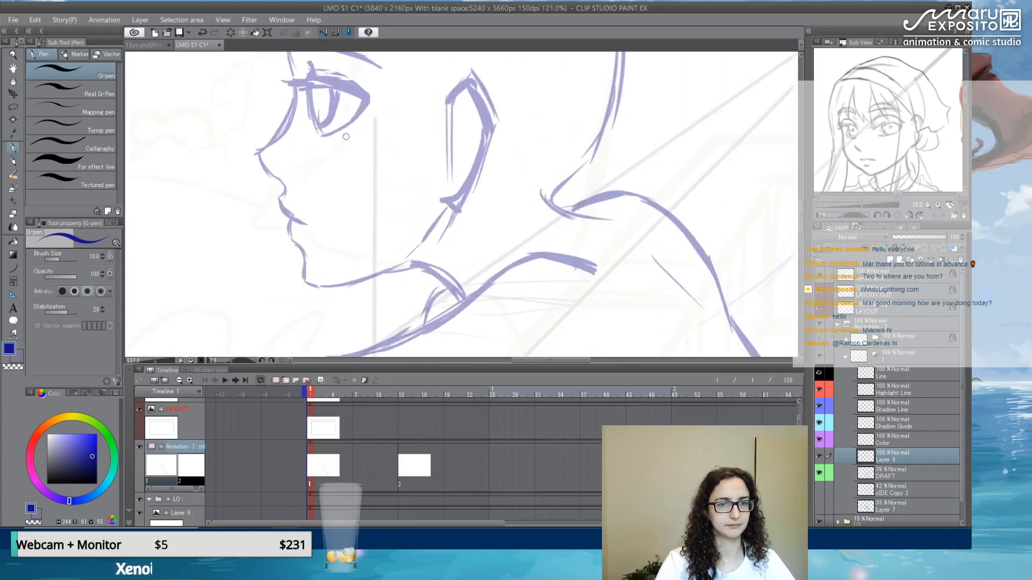
drag(425, 147, 422, 207)
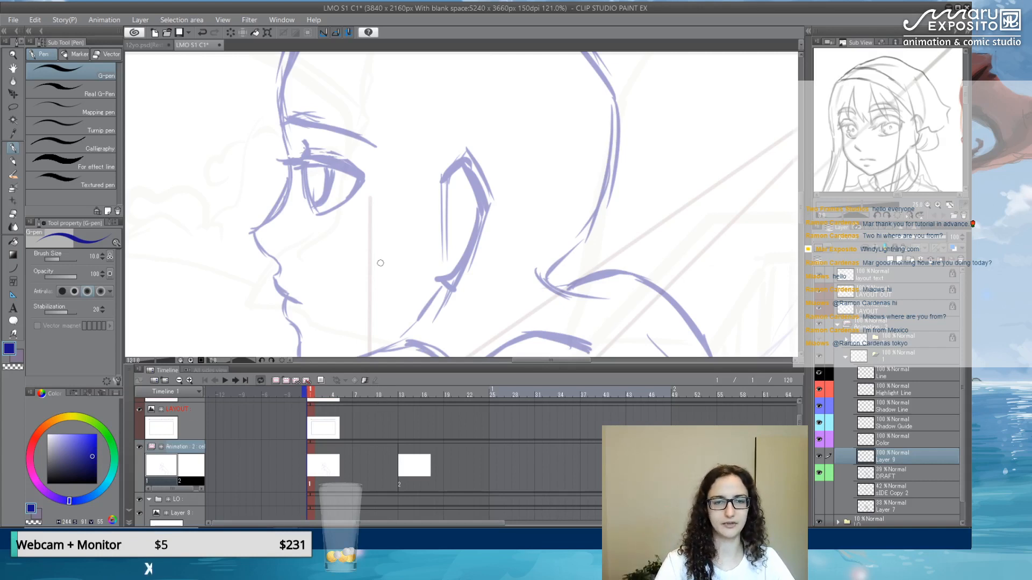
- Set the G-pen's brush size to 7 for refining the face over the faded DRAFT lines
scroll(305, 226, up, 2)
mouse_move(428, 274)
mouse_down()
mouse_move(475, 108)
mouse_move(457, 175)
mouse_up()
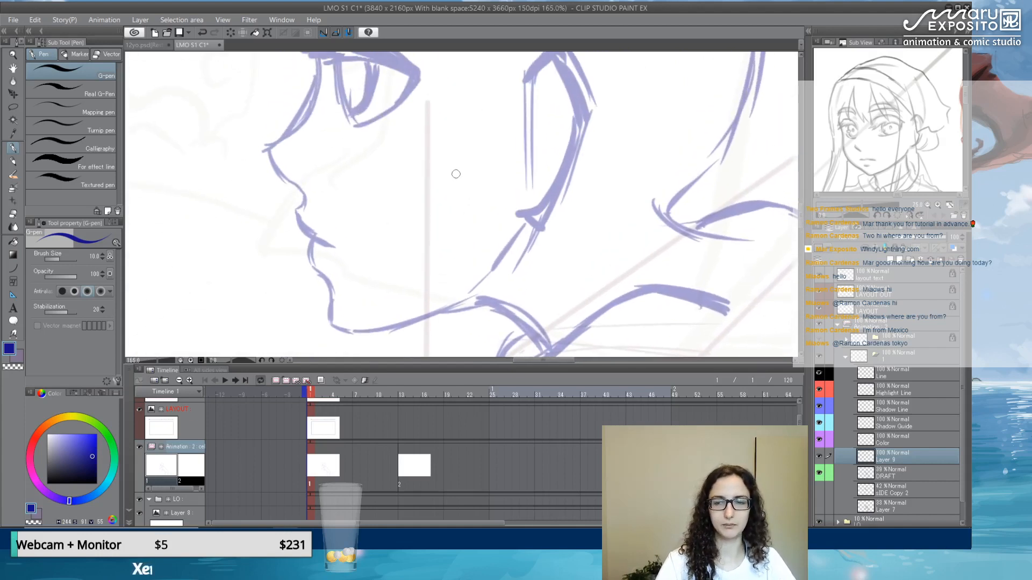
drag(426, 132, 447, 221)
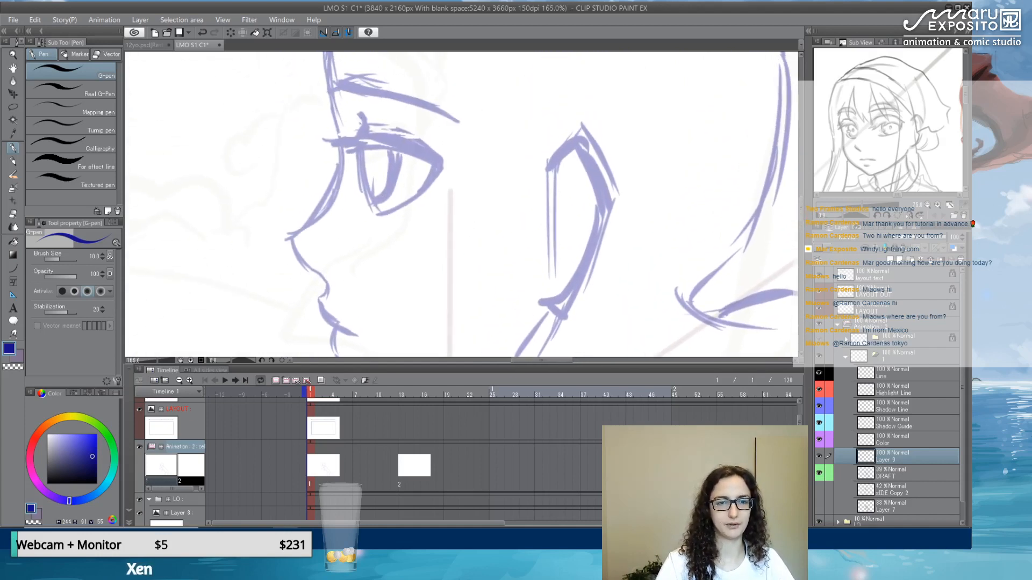
scroll(353, 152, up, 3)
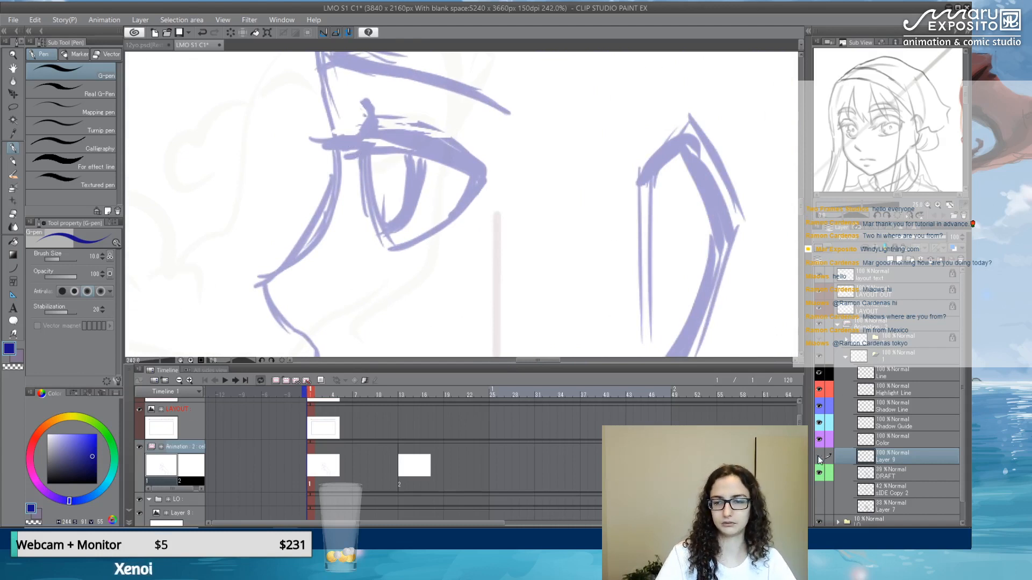
scroll(583, 249, down, 2)
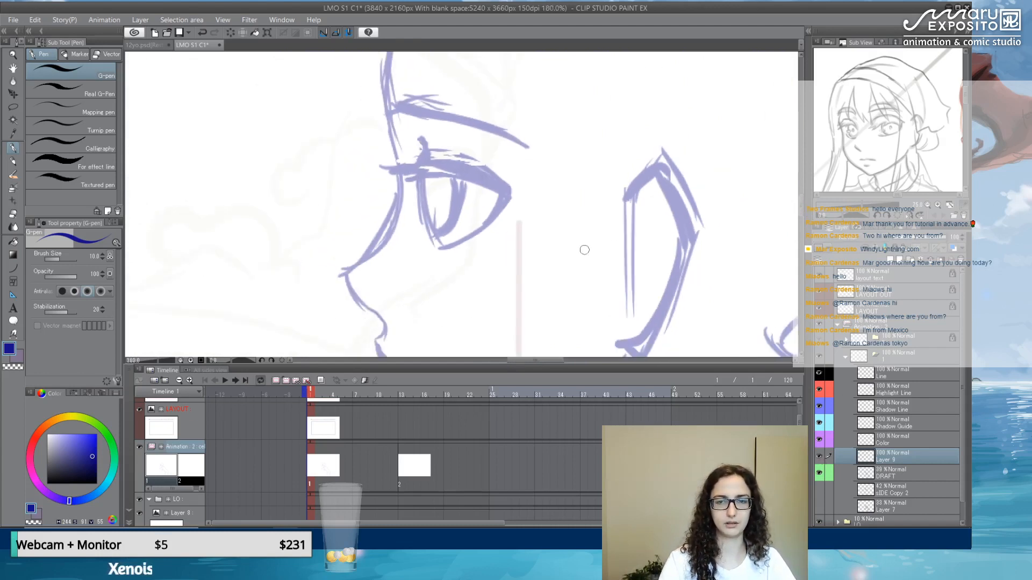
mouse_move(604, 264)
mouse_down()
mouse_move(548, 152)
mouse_move(559, 218)
mouse_up()
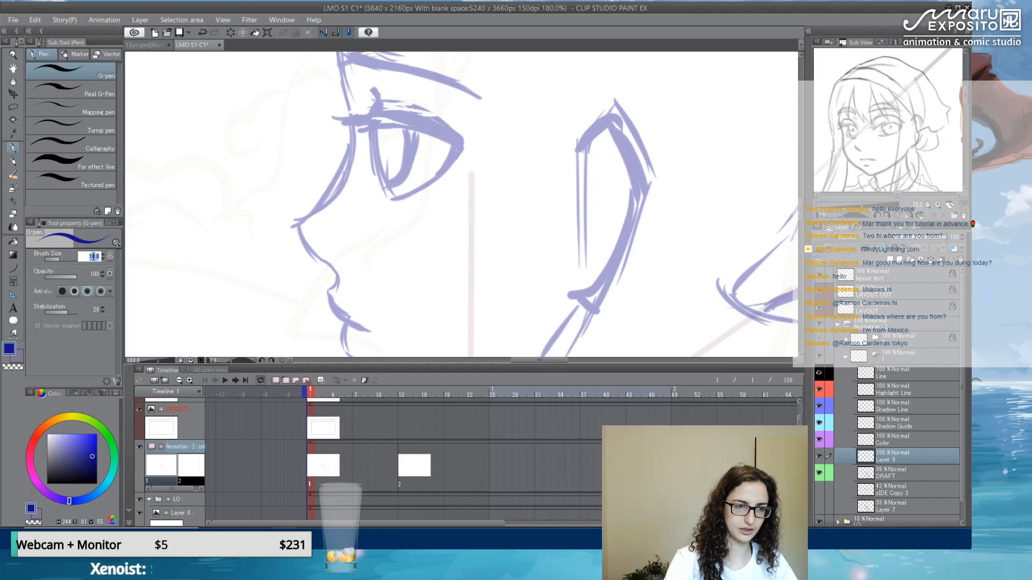
text(7)
key(Return)
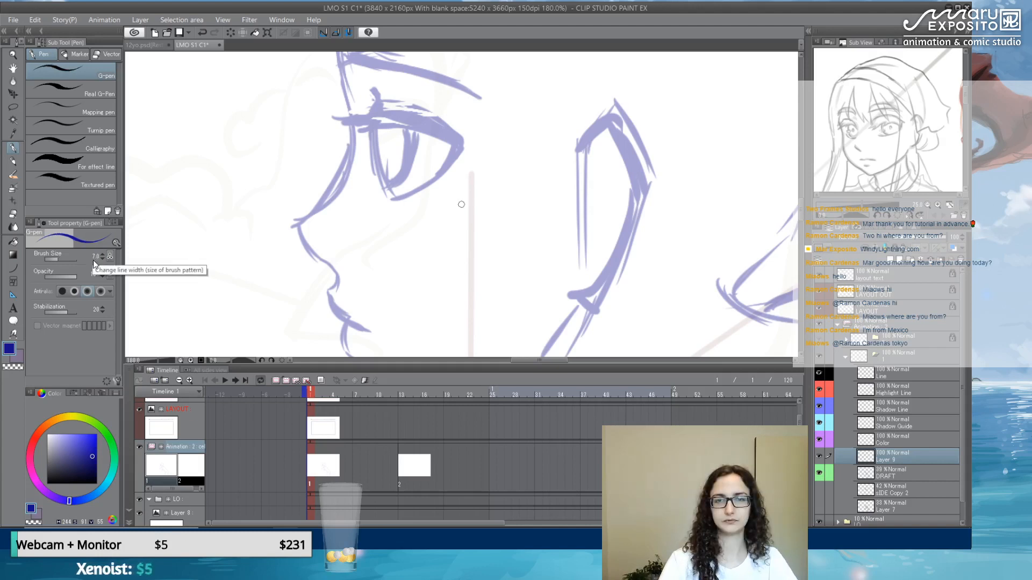
scroll(472, 216, down, 3)
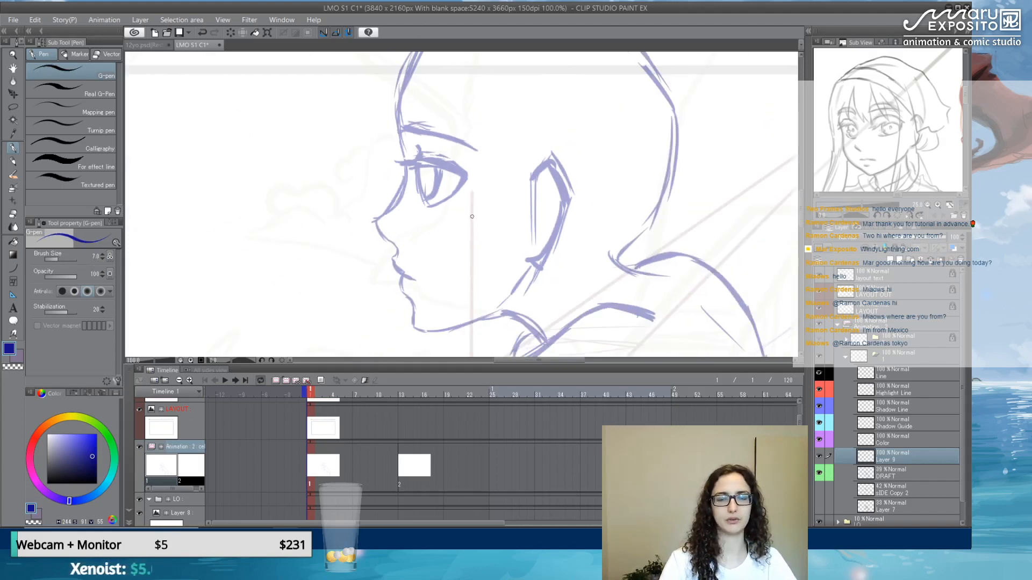
drag(514, 289, 422, 258)
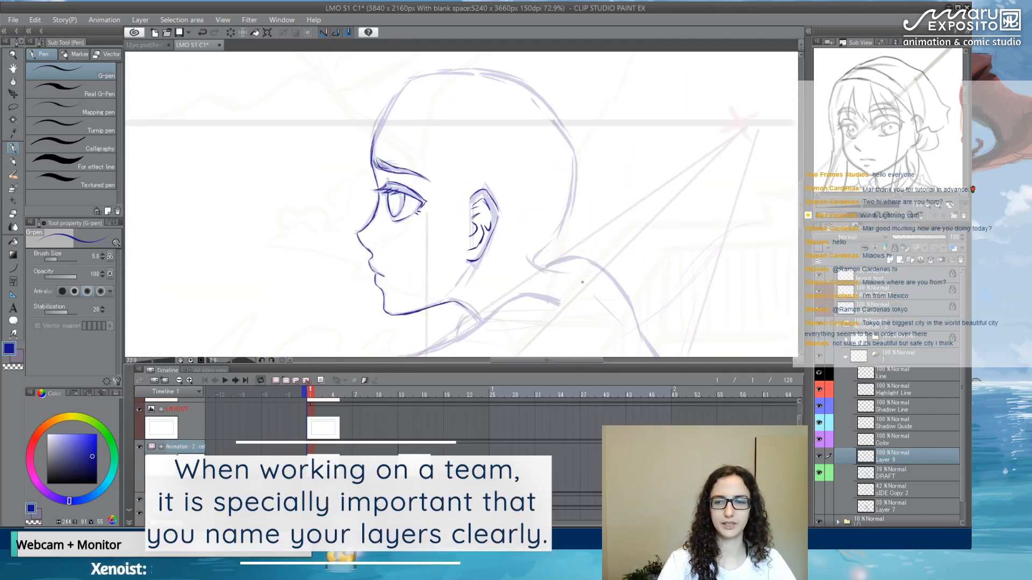
- Rename the layer with the refined face lines as "face draft"
double_click(886, 461)
text(face dra)
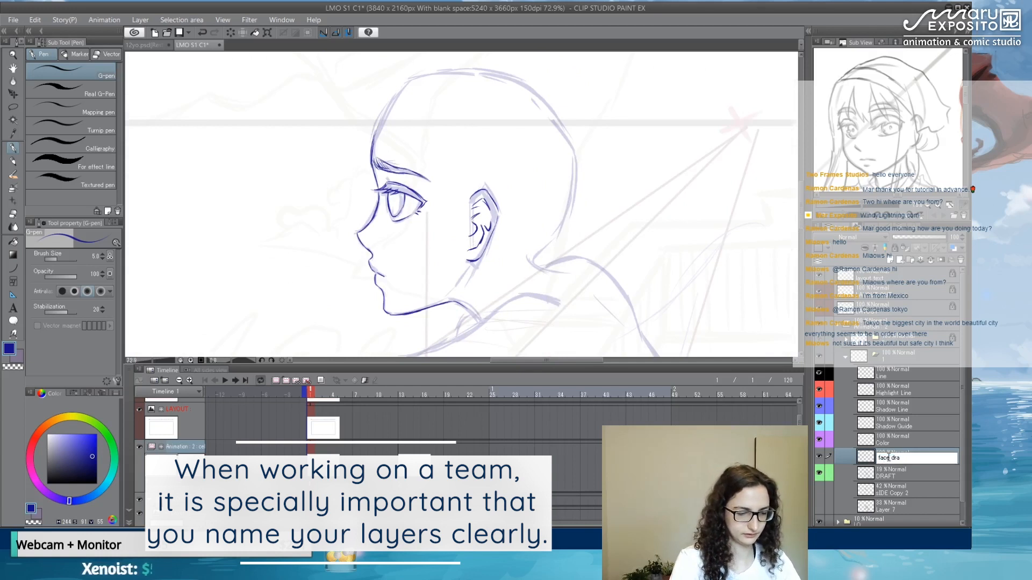
key(Escape)
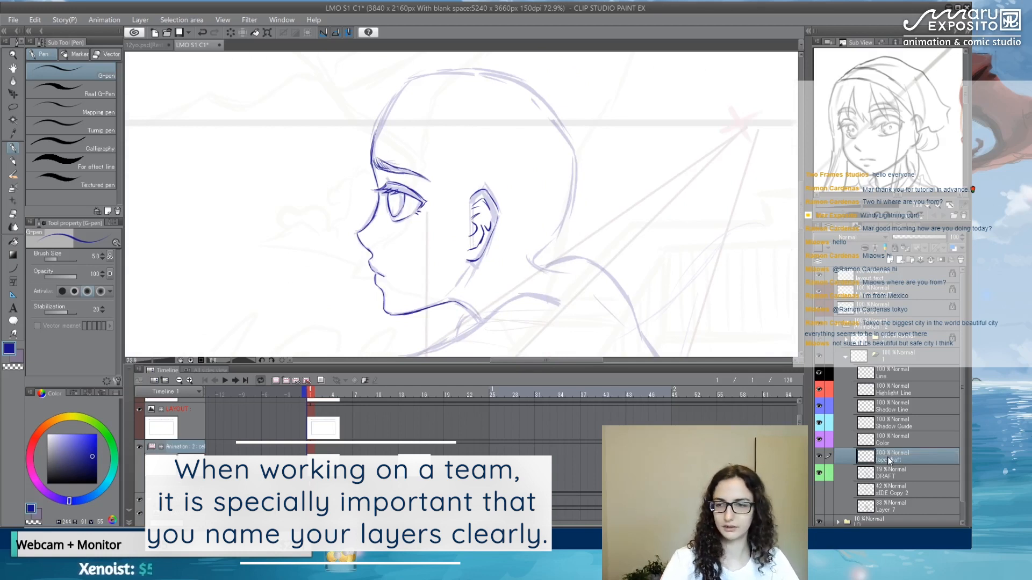
- Add a new layer above face draft and name it "full body draft"
click(890, 262)
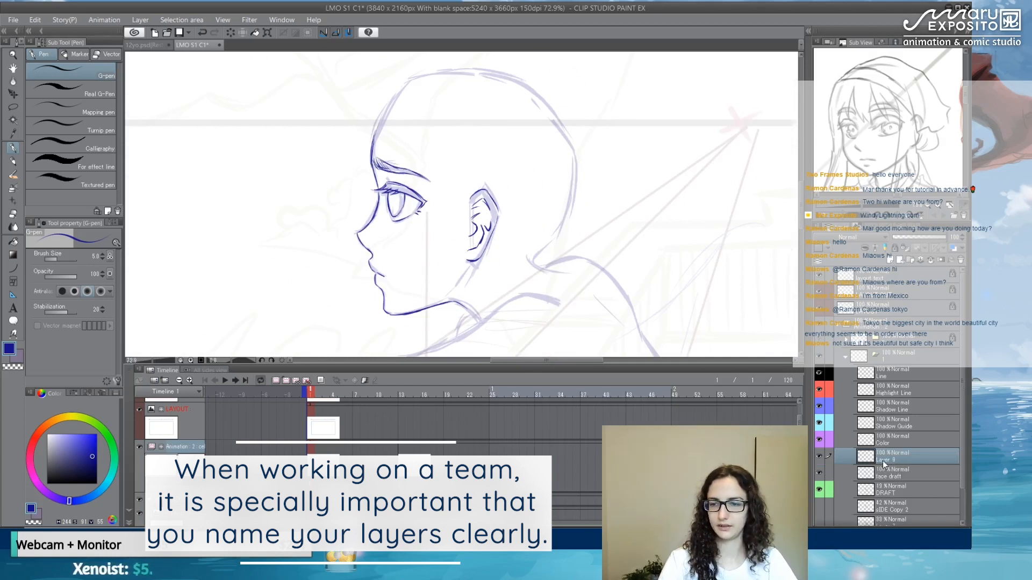
double_click(884, 461)
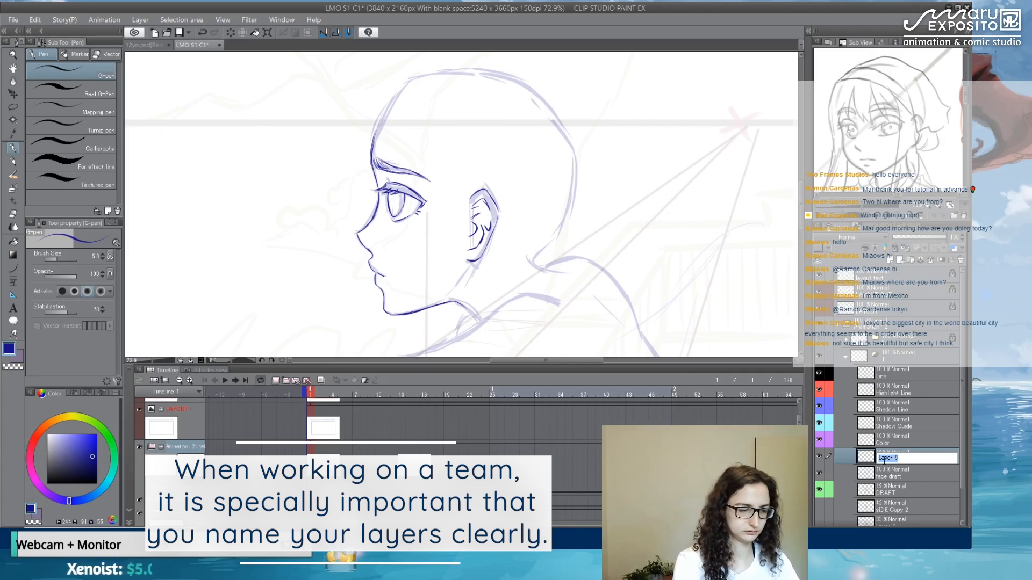
text(full body draft)
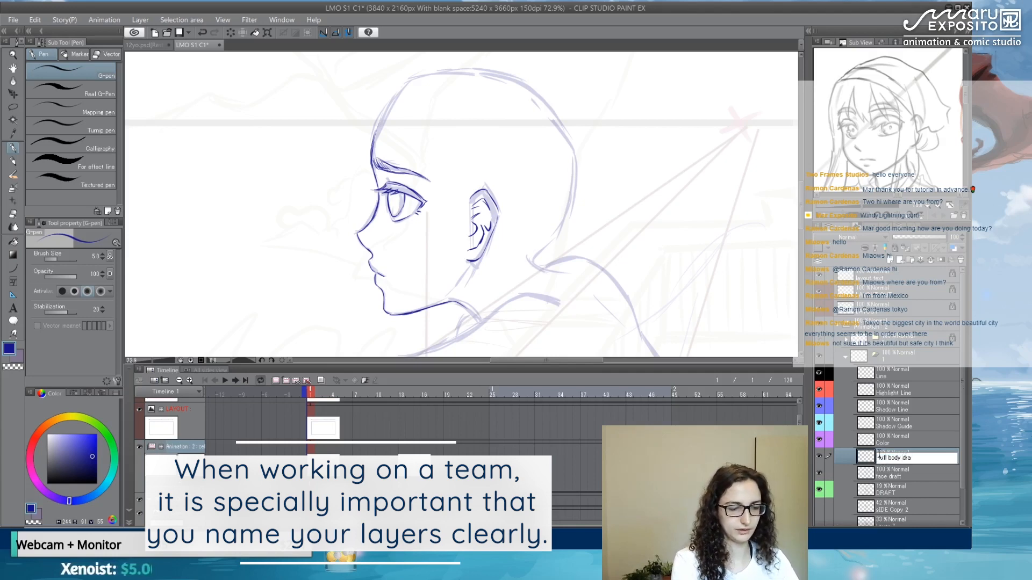
key(Return)
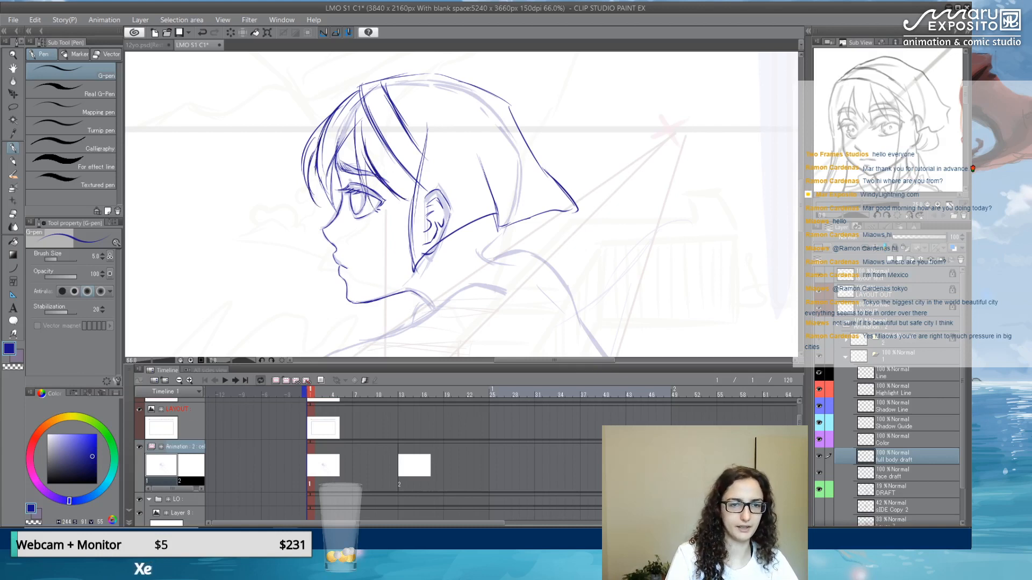
- Draw the hair, headscarf, folded arms, hanging hand and clothes over the faded guide on the full body draft layer
mouse_move(329, 200)
mouse_down()
mouse_move(333, 160)
mouse_move(357, 127)
mouse_move(357, 169)
mouse_move(375, 206)
mouse_move(363, 153)
mouse_up()
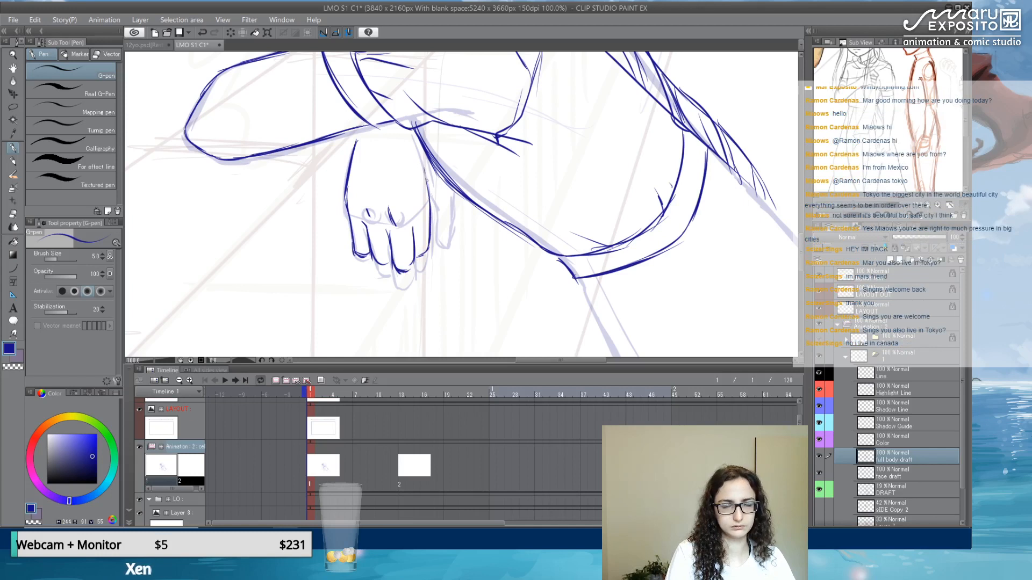
mouse_move(426, 173)
mouse_down()
mouse_move(433, 217)
mouse_move(450, 216)
mouse_move(434, 230)
mouse_up()
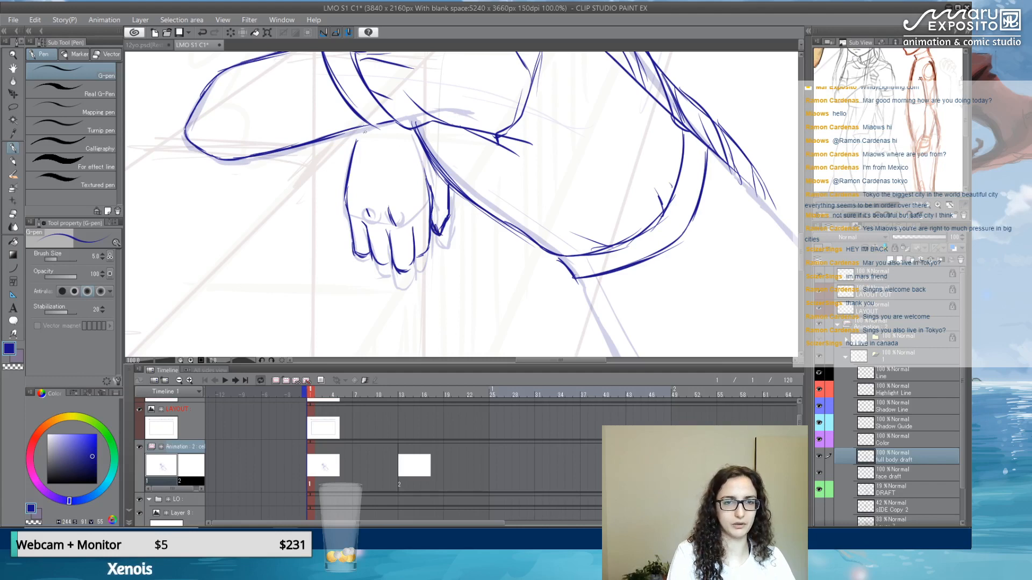
drag(364, 134, 393, 129)
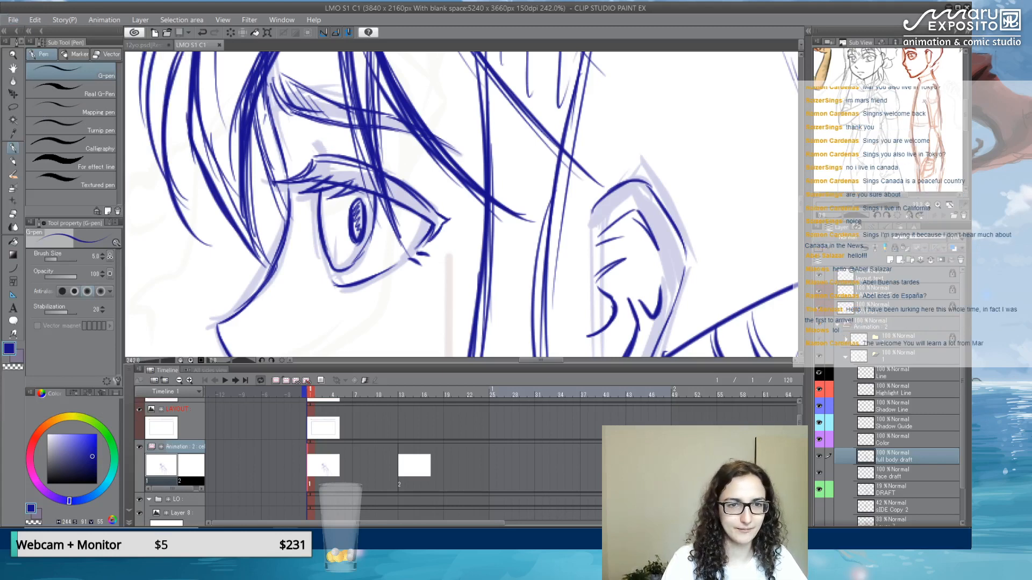
- Examine the drawn figure from the face down to the legs, toggling the full body draft layer's visibility to compare
scroll(629, 209, down, 2)
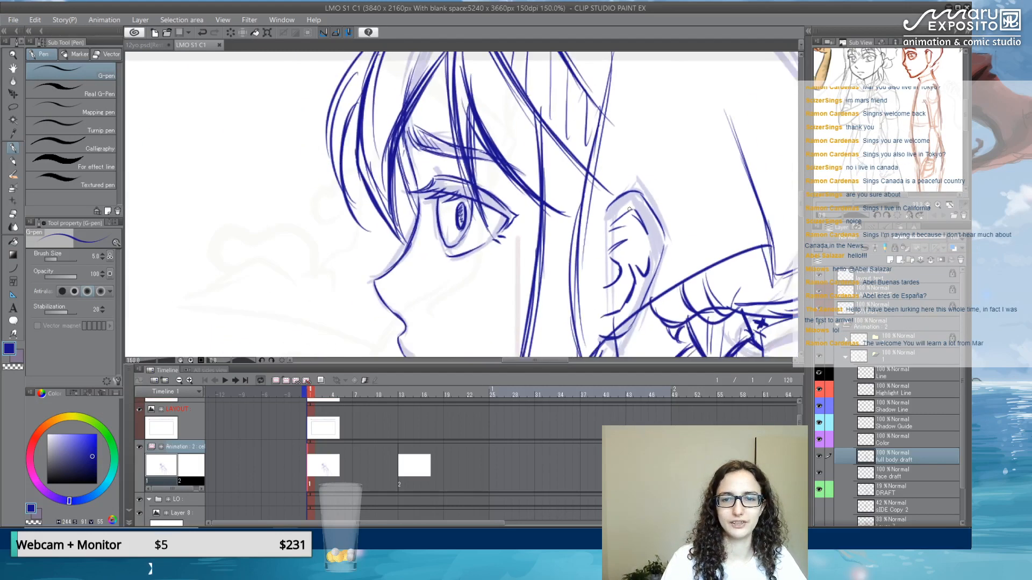
scroll(629, 209, down, 3)
drag(692, 261, 475, 101)
scroll(484, 113, down, 1)
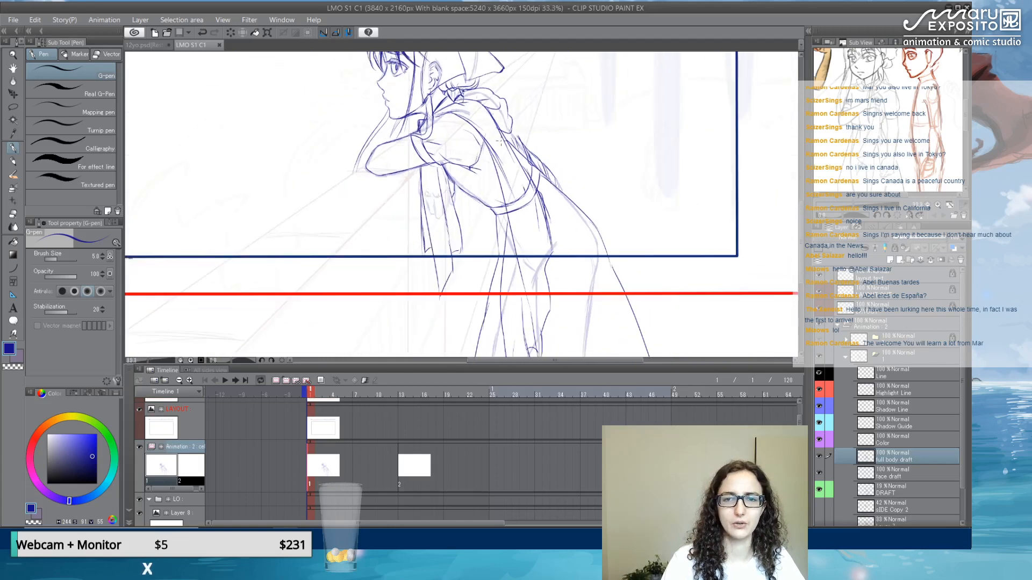
drag(500, 141, 521, 111)
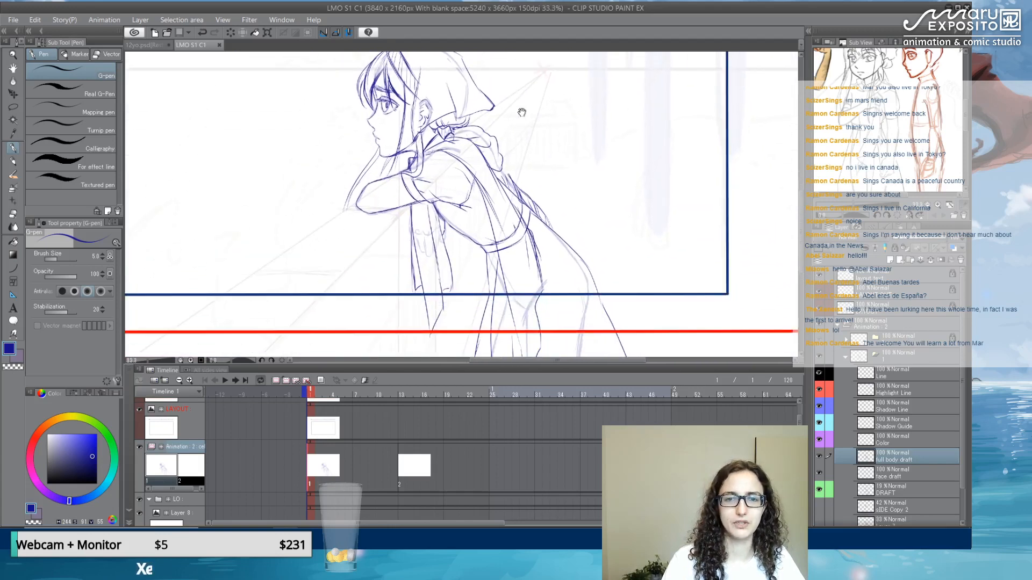
drag(548, 166, 542, 201)
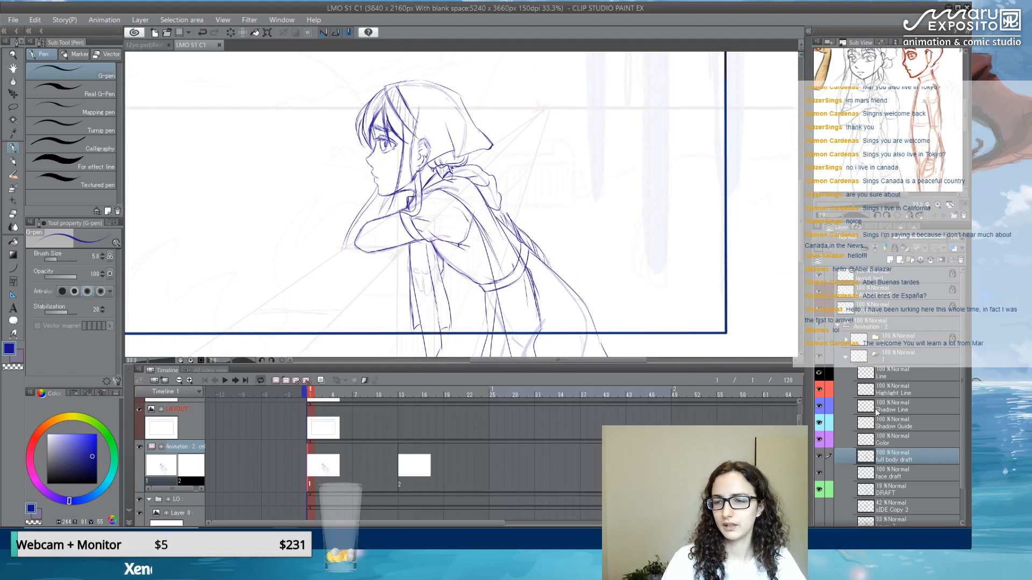
click(818, 456)
click(818, 456)
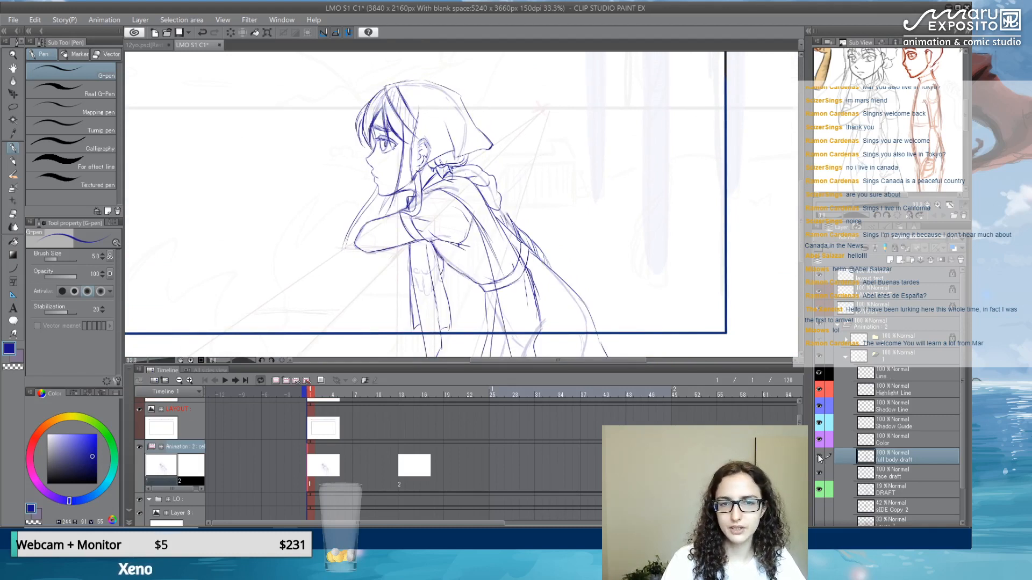
- Fade the sketch layers by setting the opacity of full body draft to 29%, face draft to 20% and DRAFT to 5%
click(899, 490)
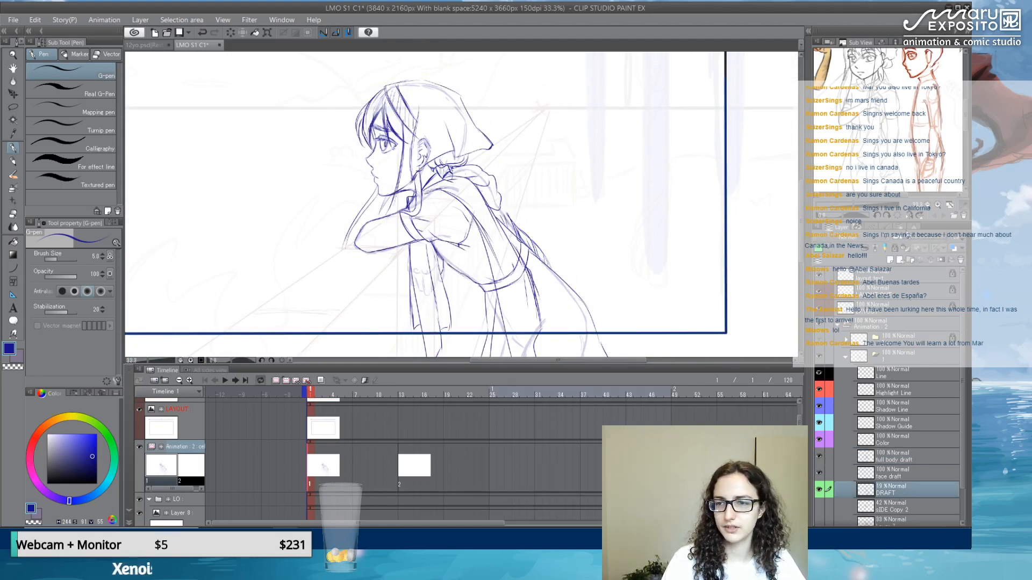
drag(907, 236, 903, 237)
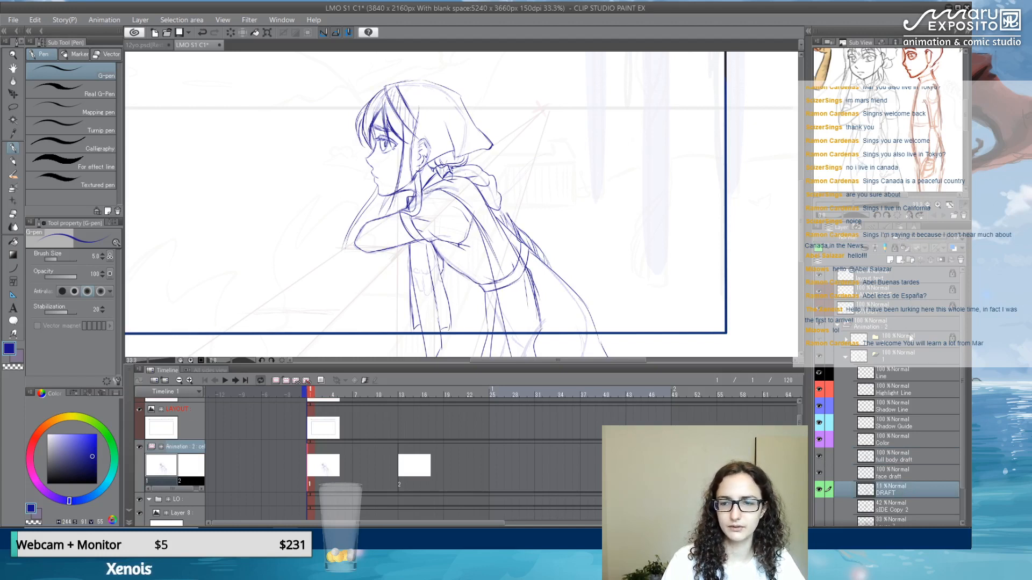
click(901, 474)
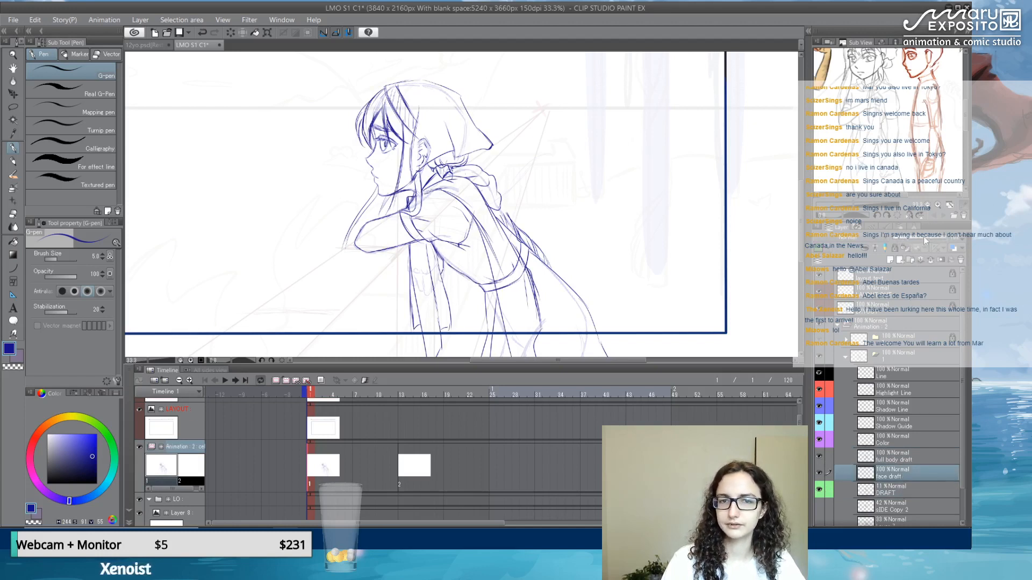
drag(924, 240, 913, 240)
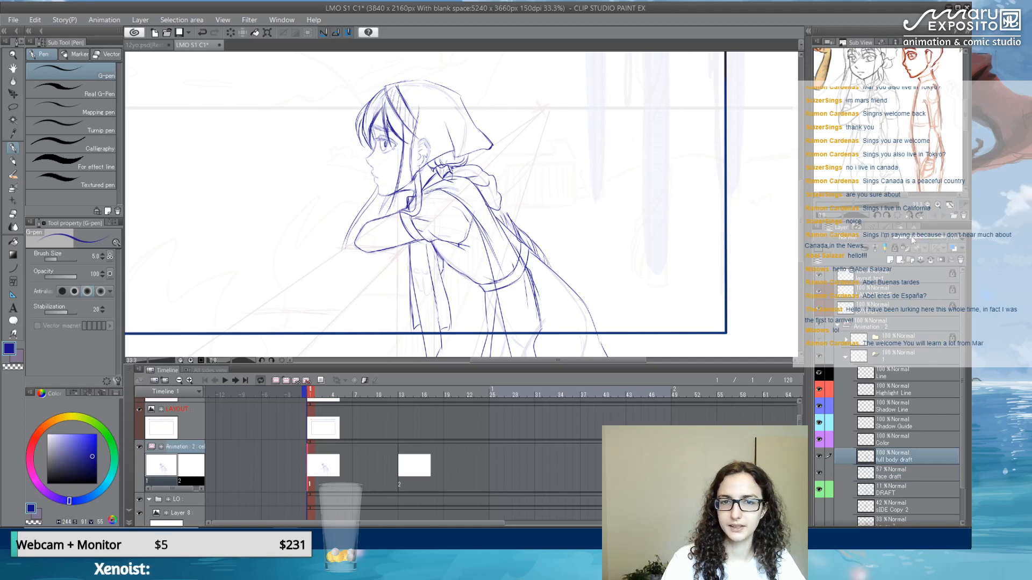
click(910, 237)
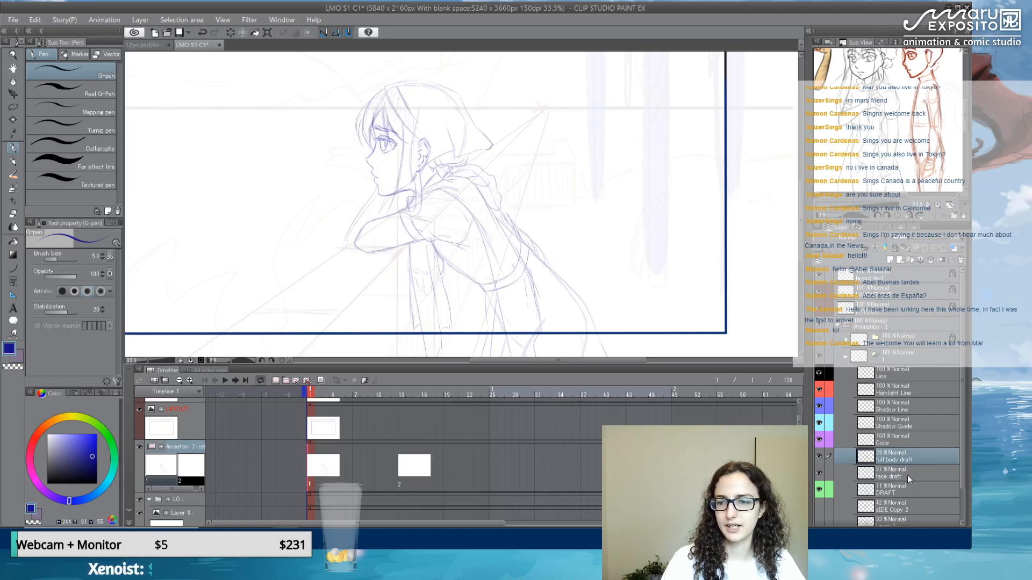
click(898, 492)
text(5)
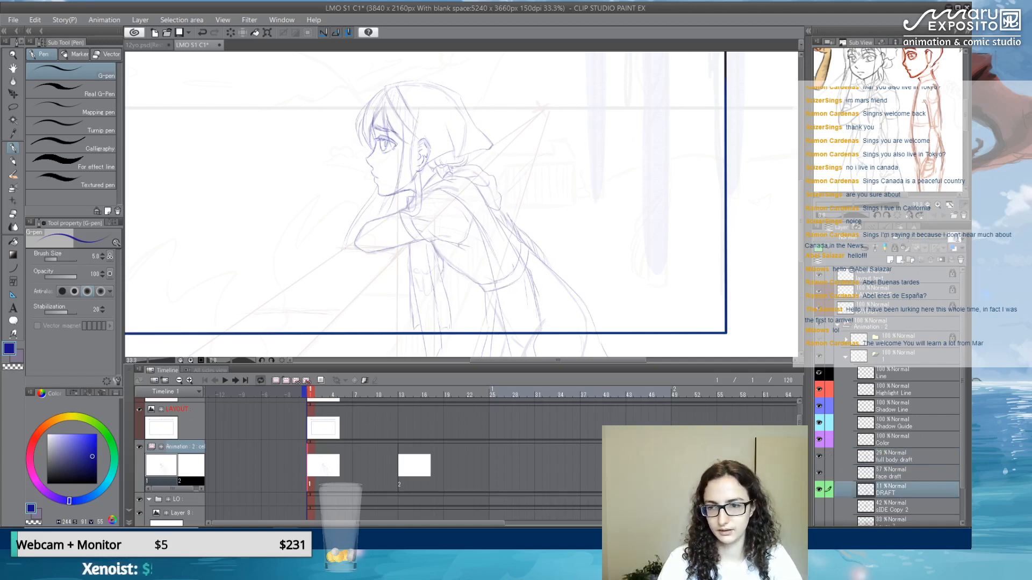
key(Return)
click(901, 471)
click(906, 237)
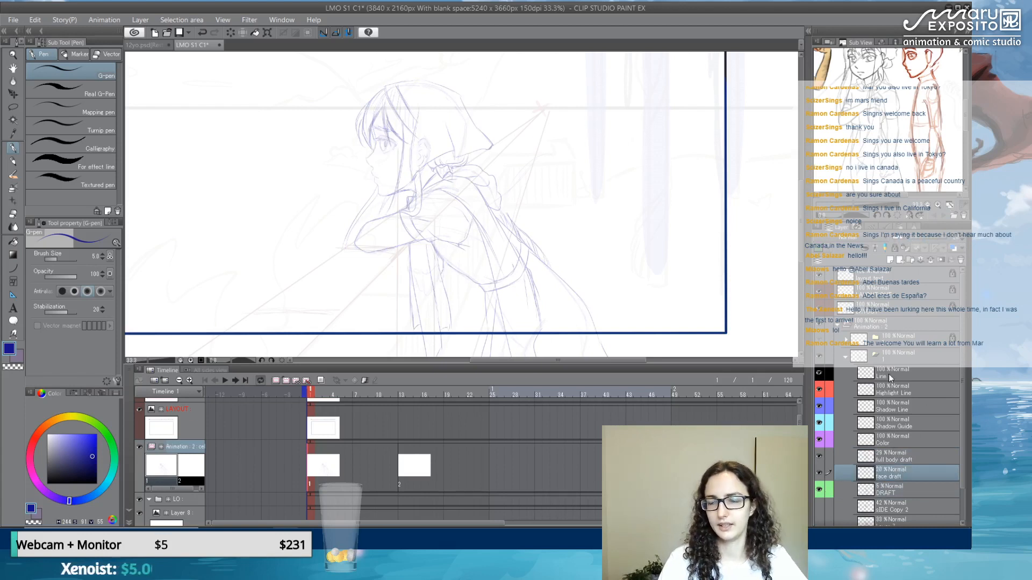
- Make cel 1's Line layer active, pick a dark brown line colour and store it in the Standard color set
click(890, 374)
click(47, 484)
drag(38, 435, 30, 456)
click(93, 469)
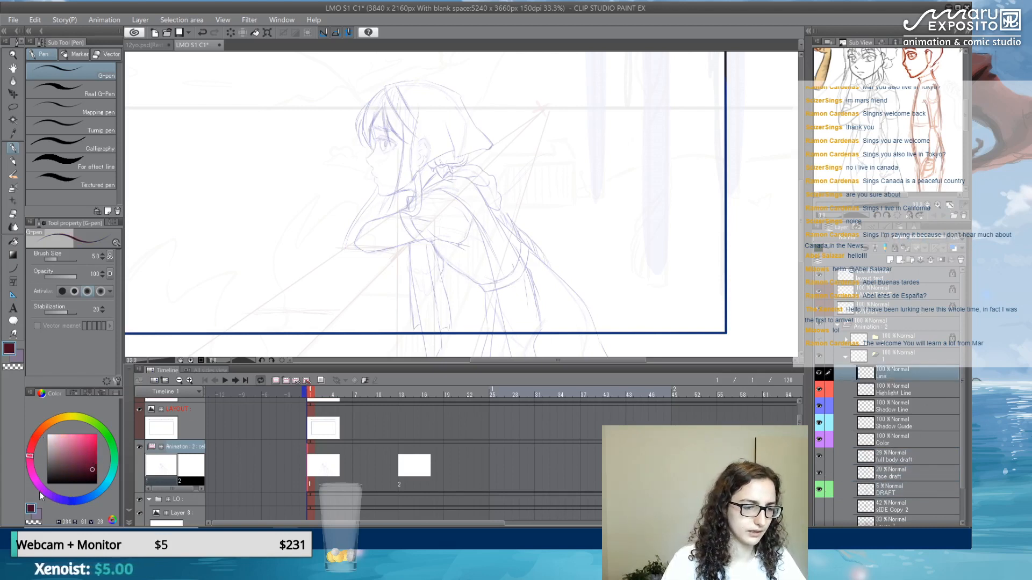
click(42, 428)
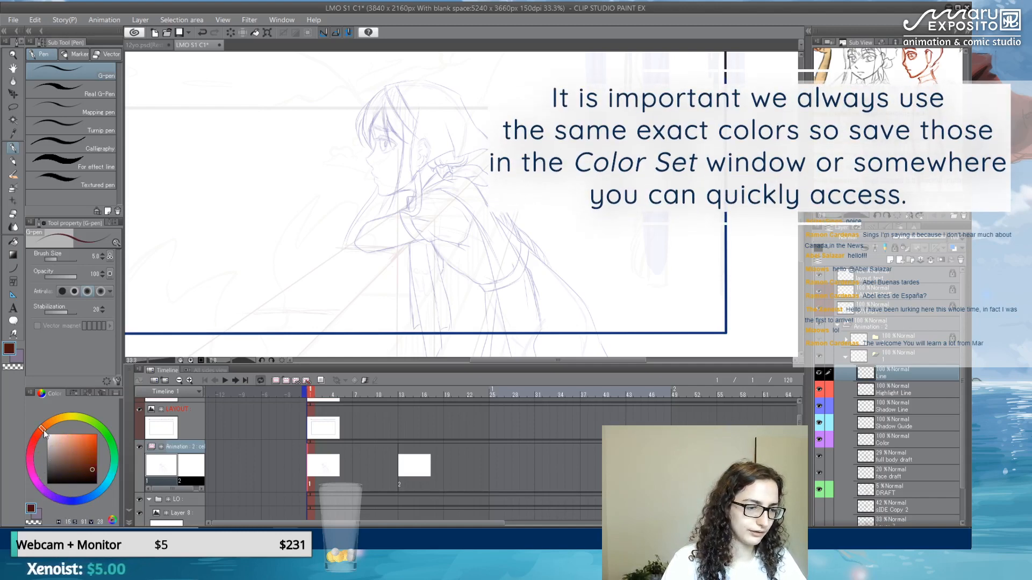
click(73, 393)
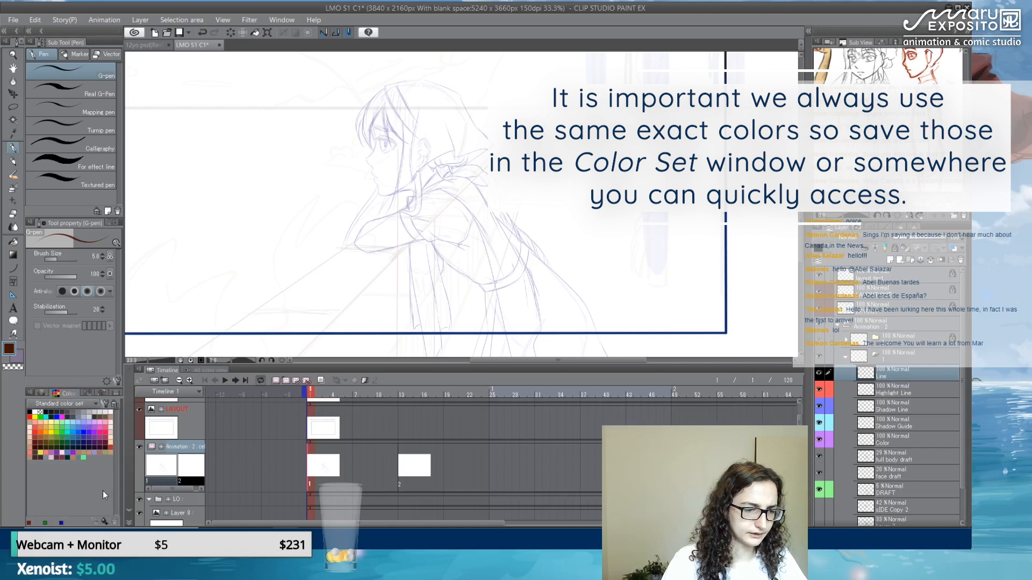
click(89, 458)
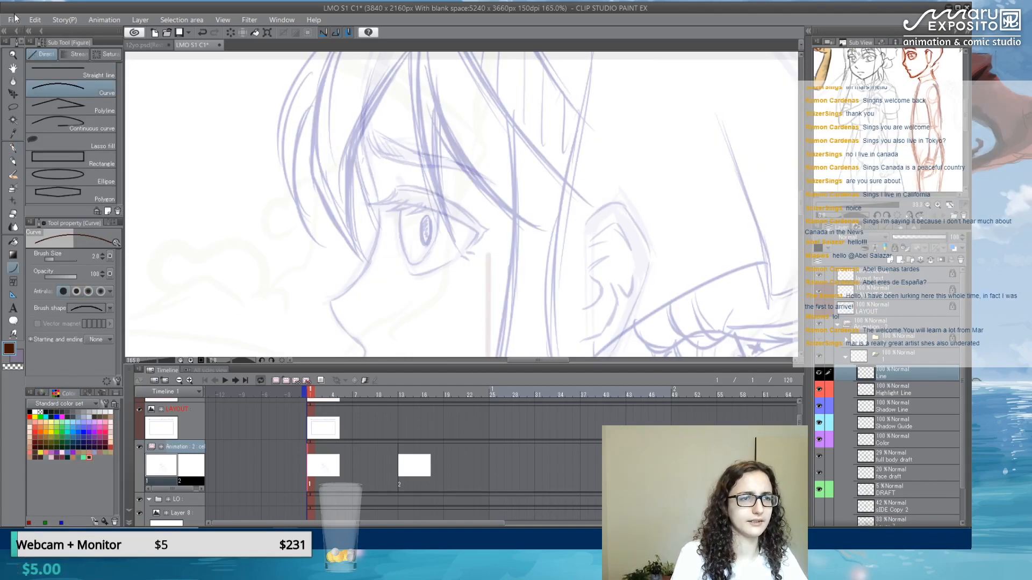
- Save the file and set the Curve tool's brush size to 3.0 for the animation lines
click(15, 19)
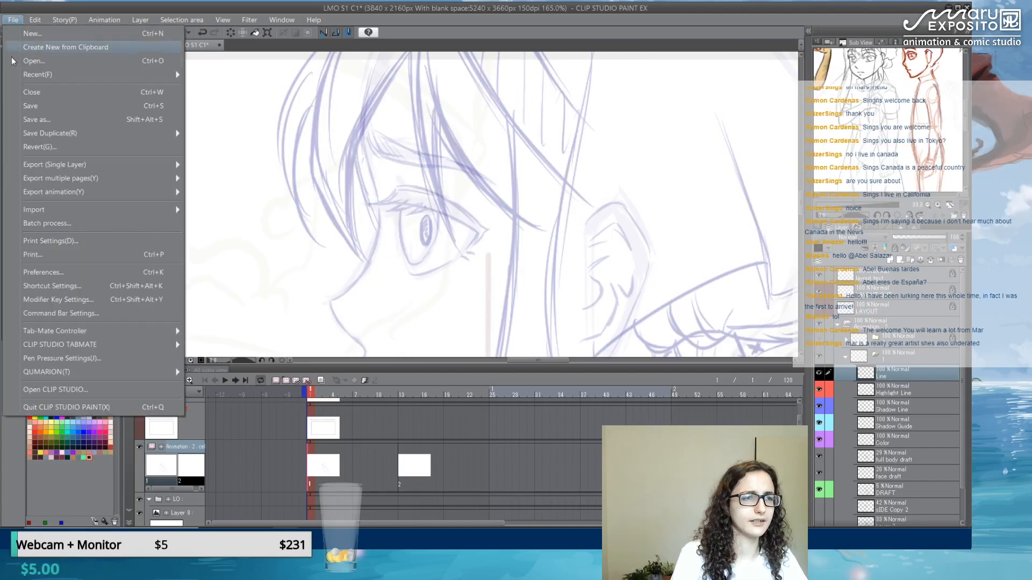
key(Escape)
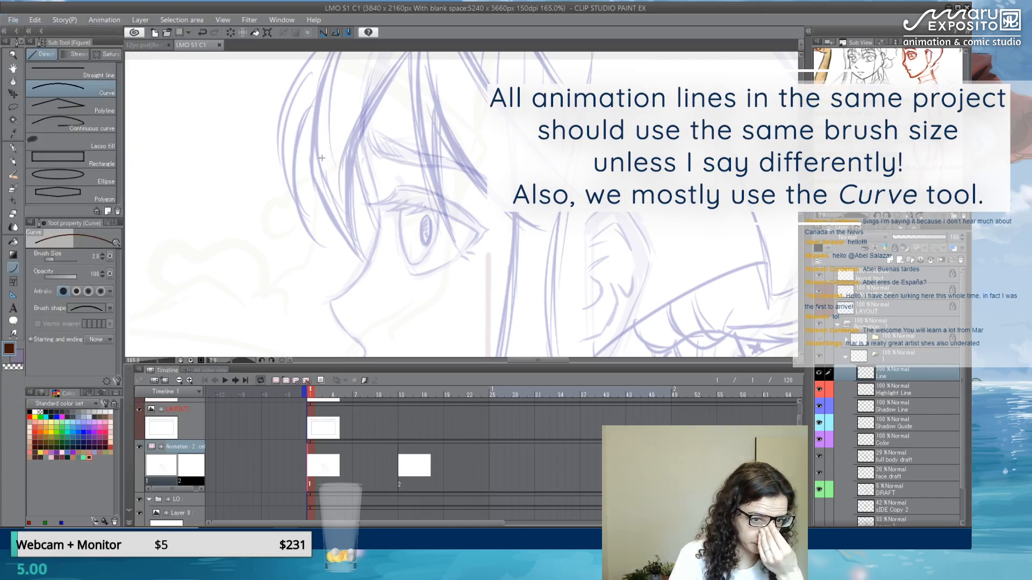
click(103, 254)
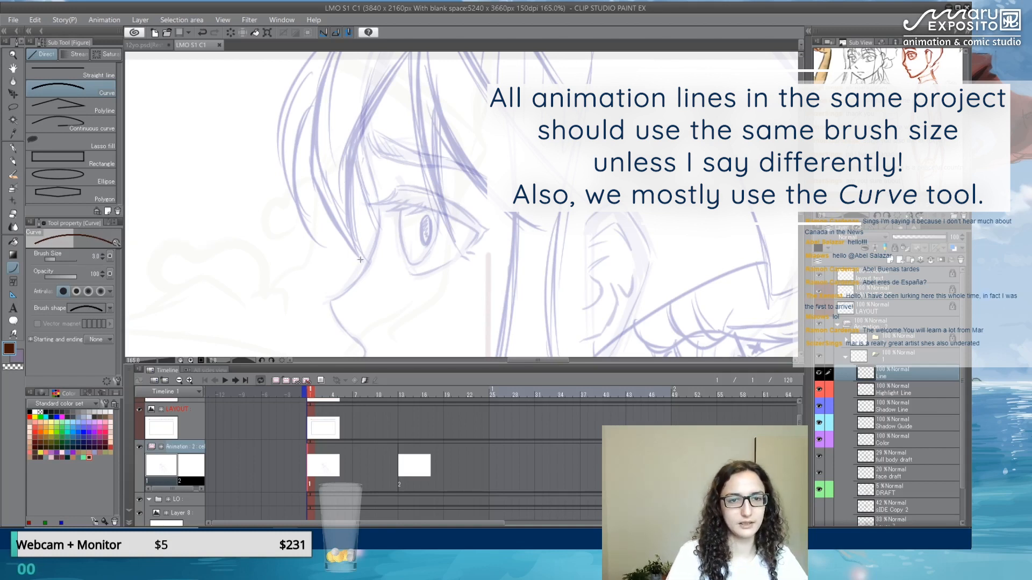
- Trace both edges of the front hair strand beside the eye with two curves meeting at its lower tip
drag(360, 259, 405, 56)
click(375, 238)
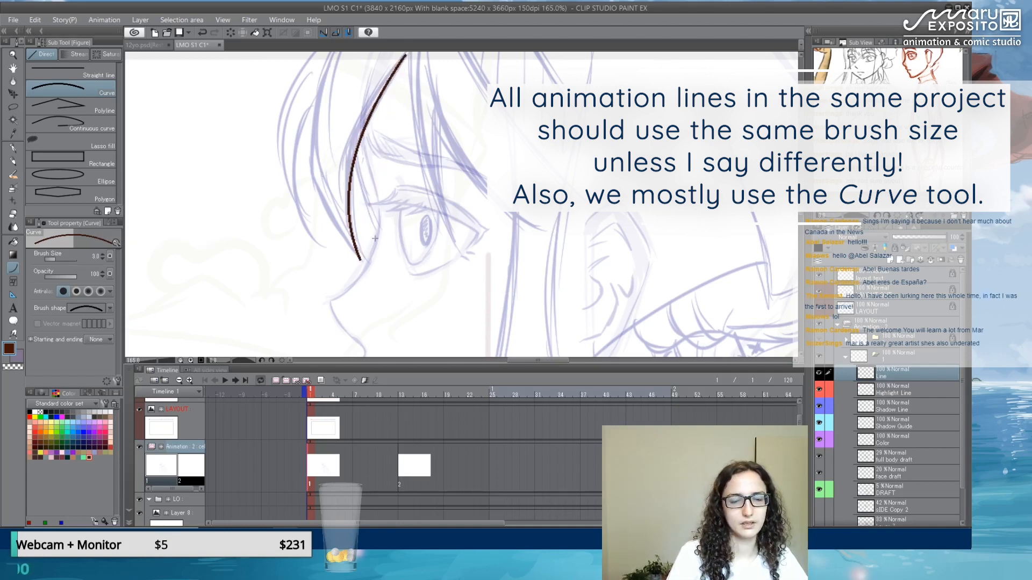
drag(360, 259, 327, 62)
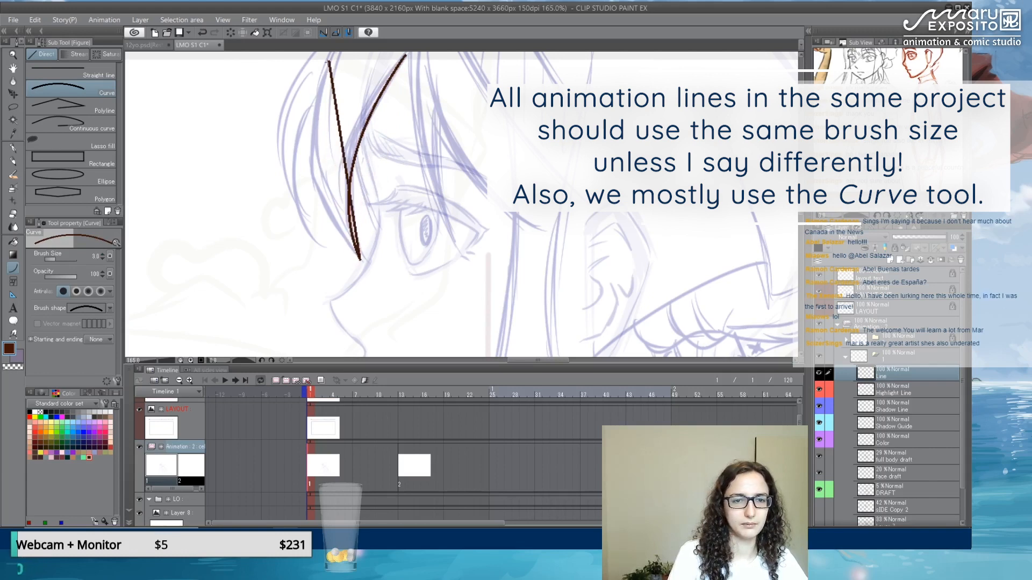
click(292, 187)
- Switch the Curve tool to the strongest anti-aliasing and draw a test curve in the empty area beside the front hair
drag(398, 103, 412, 162)
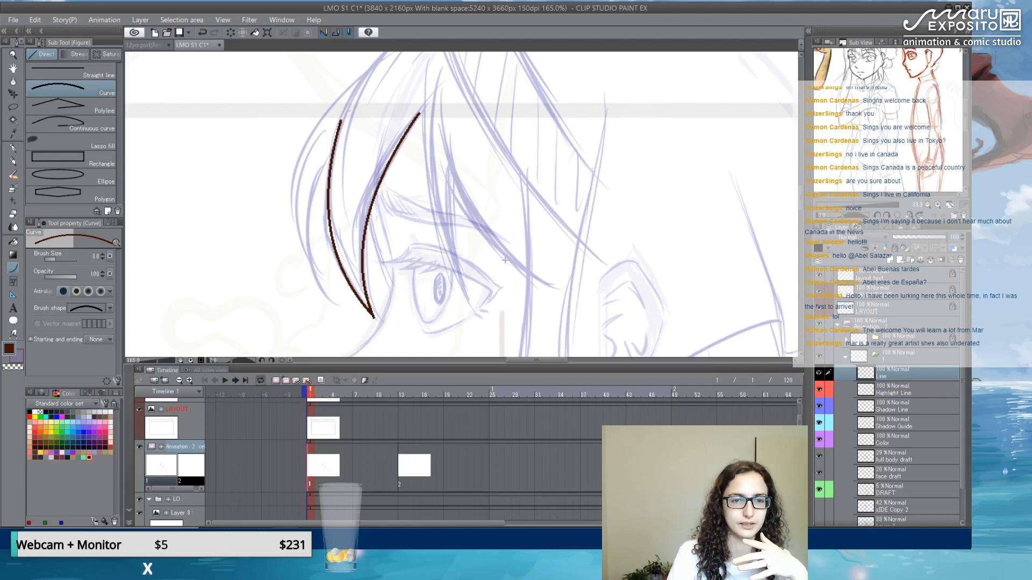
scroll(405, 169, down, 3)
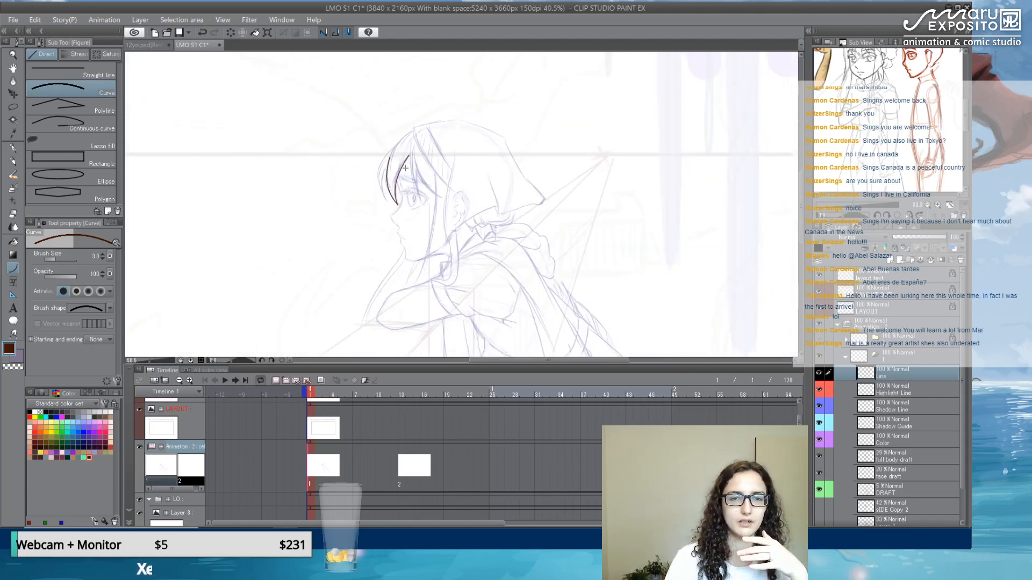
scroll(403, 173, up, 2)
scroll(403, 173, up, 1)
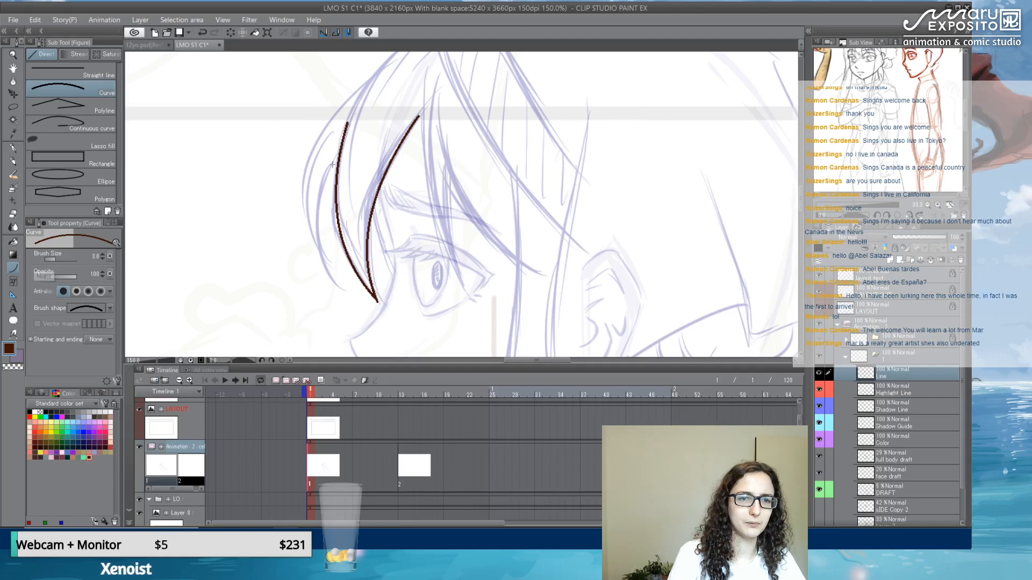
click(99, 291)
drag(283, 114, 283, 295)
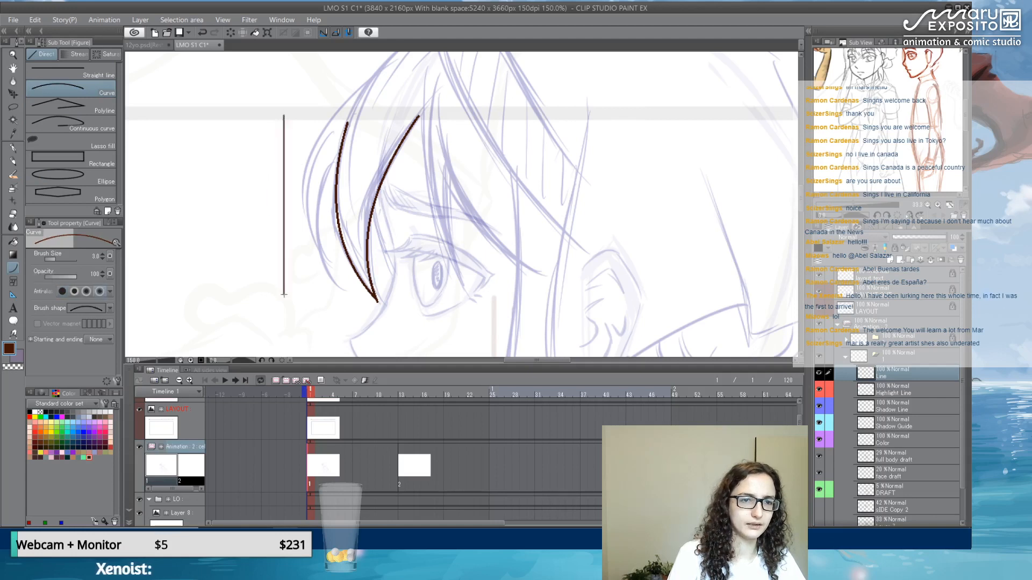
click(227, 196)
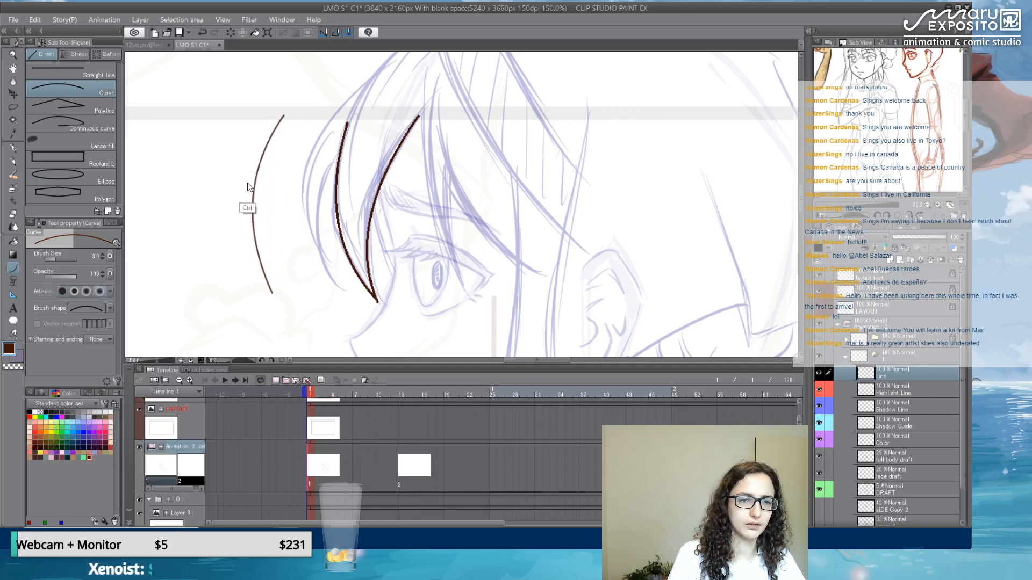
- Undo the test curve in front of the hair and turn off the Curve tool's anti-aliasing
key(ctrl+z)
click(76, 292)
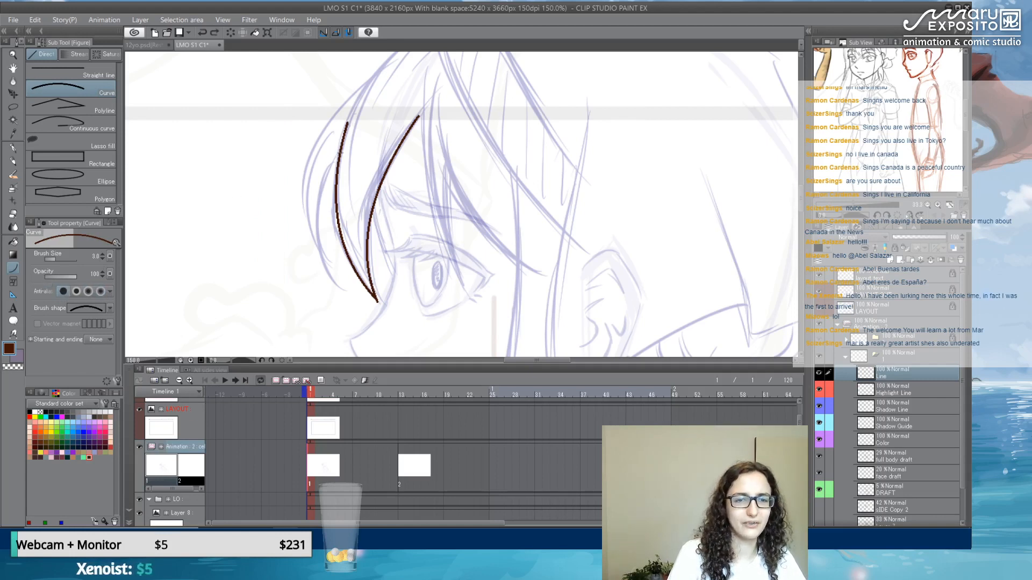
- Trace the foremost hair strand with two curves meeting at its lower tip, plus the fringe outline descending from the parting
drag(336, 155, 343, 294)
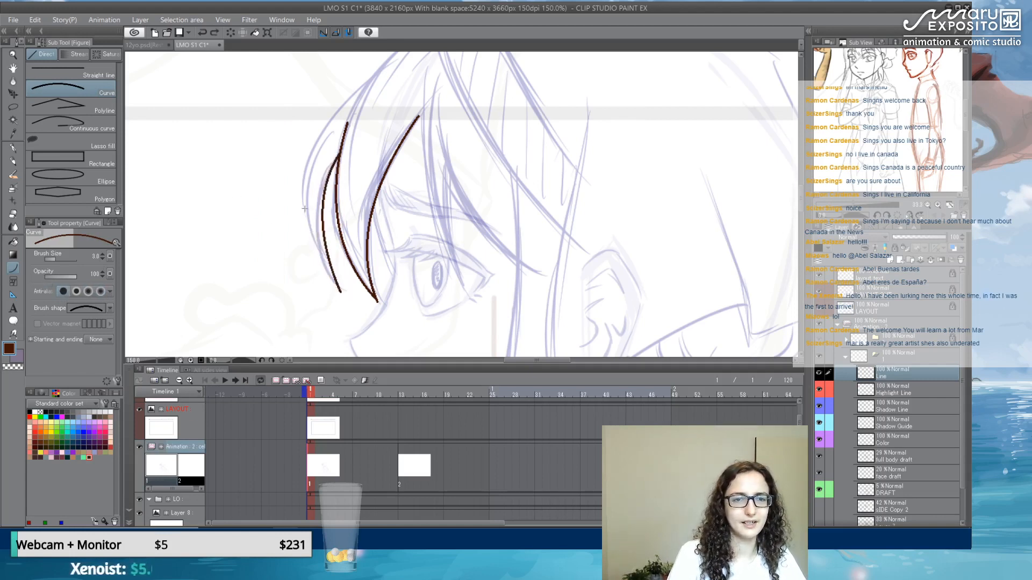
drag(339, 291, 332, 132)
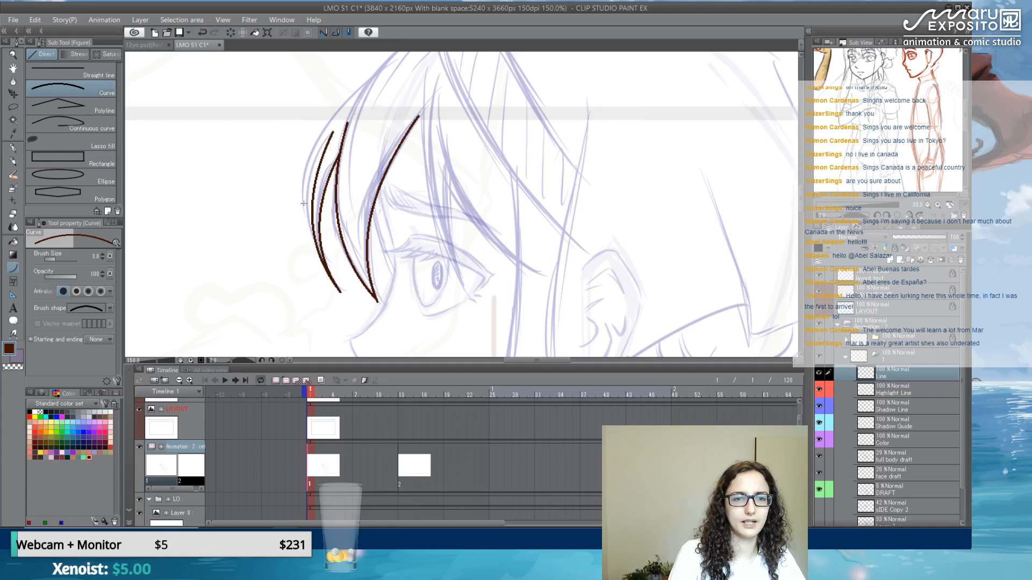
drag(390, 147, 370, 211)
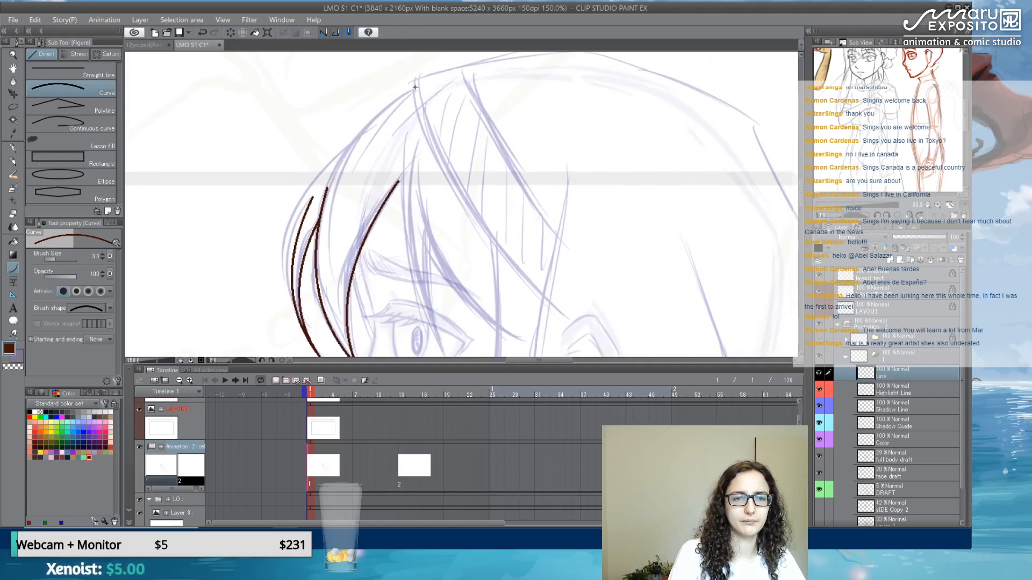
drag(415, 87, 327, 177)
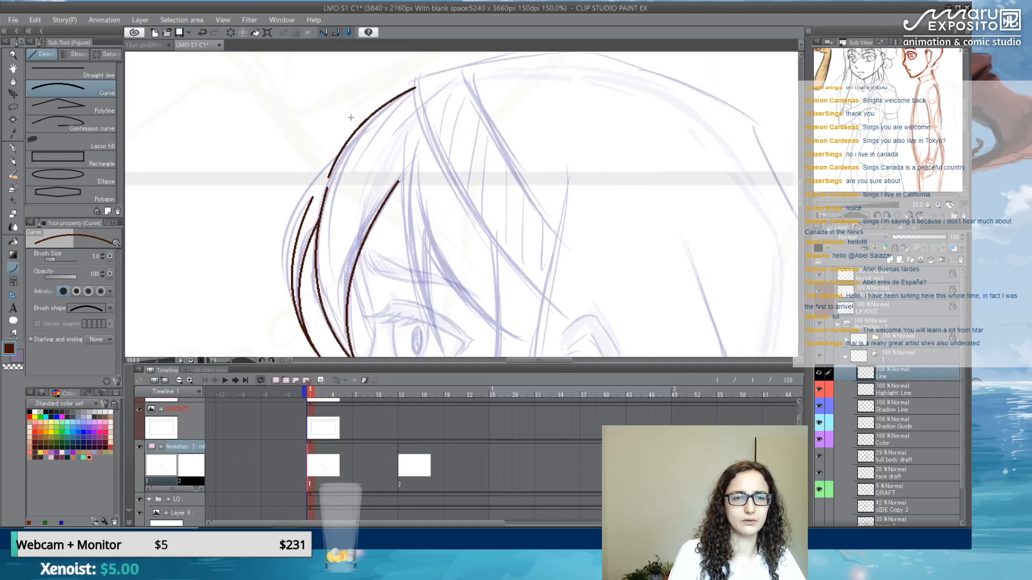
click(346, 146)
- Try to bridge the gap between the foremost strand and the fringe outline with a short curve
drag(342, 151, 310, 202)
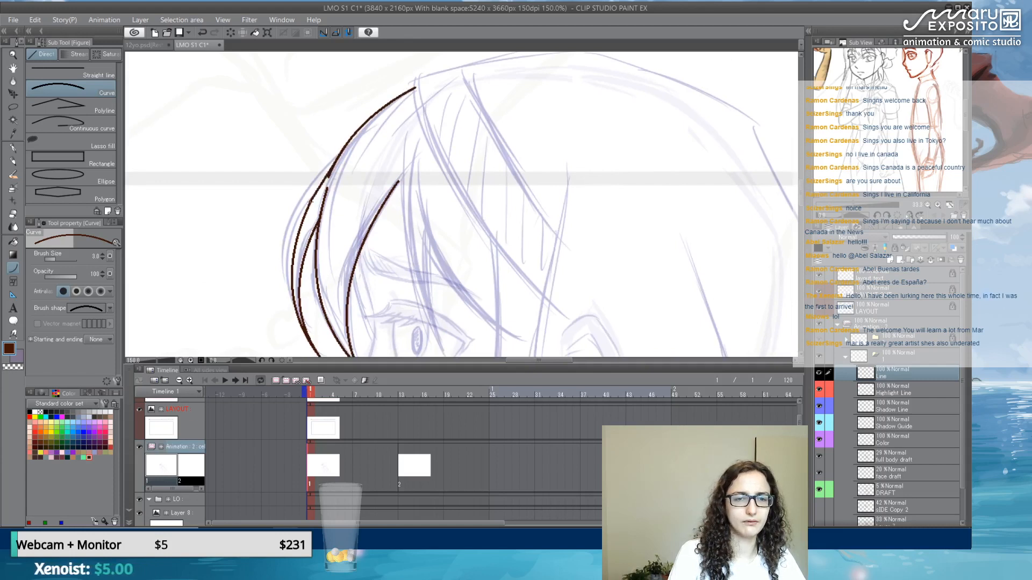
click(320, 177)
key(ctrl+z)
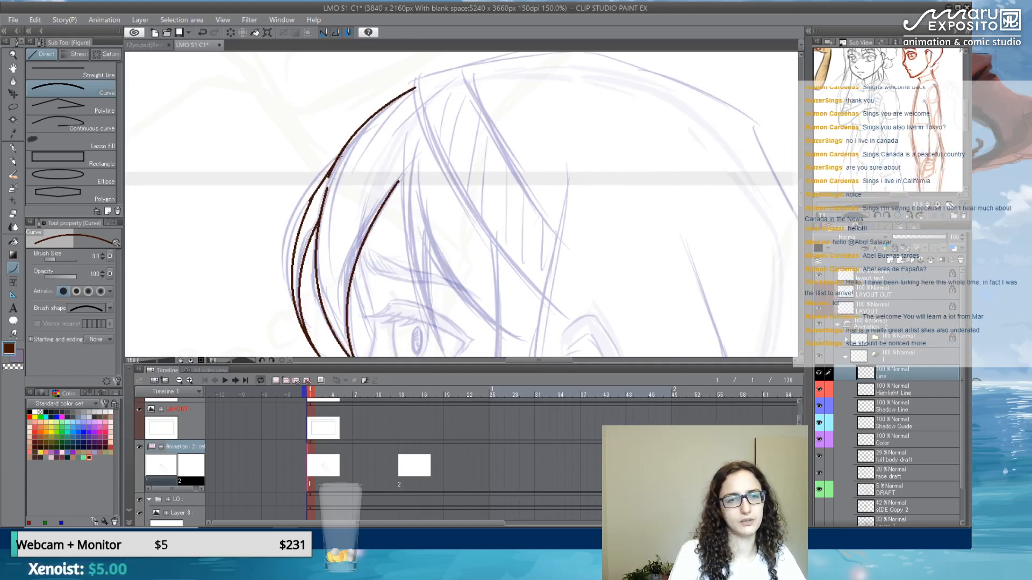
drag(340, 153, 311, 197)
click(322, 180)
key(ctrl+z)
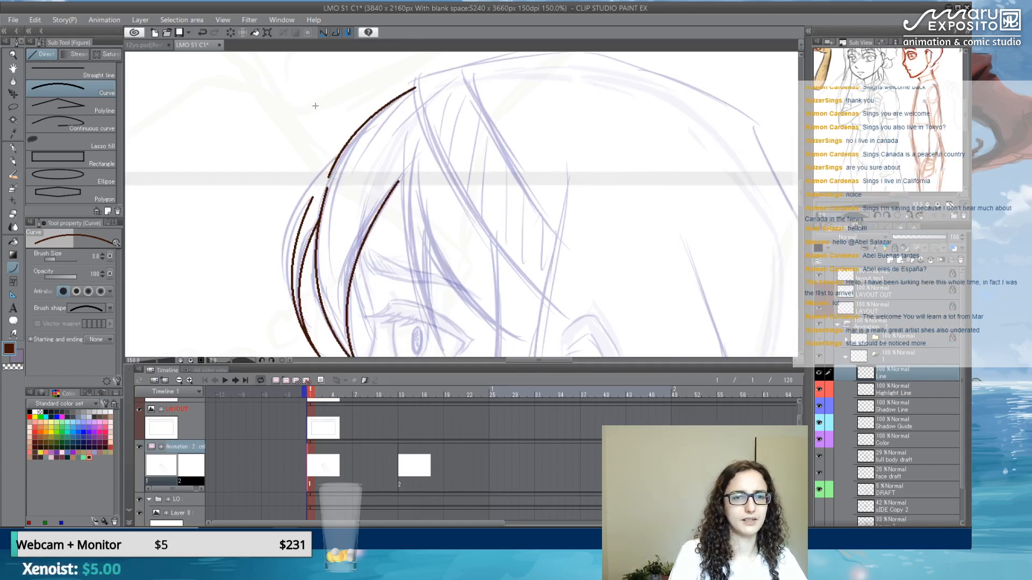
- Draw a long test curve in the empty area in front of the hair and undo it
drag(317, 108, 191, 271)
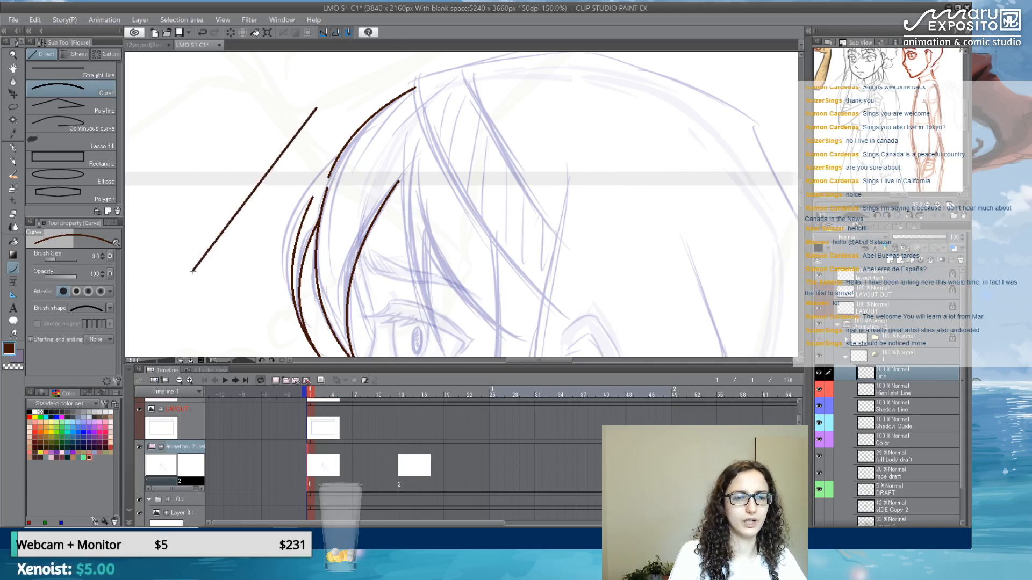
click(316, 271)
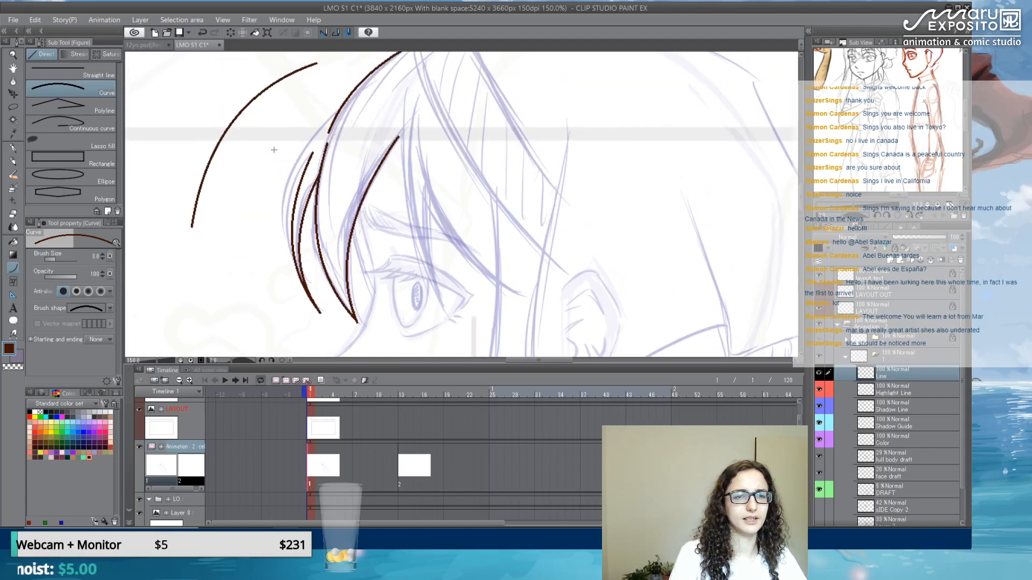
key(ctrl+z)
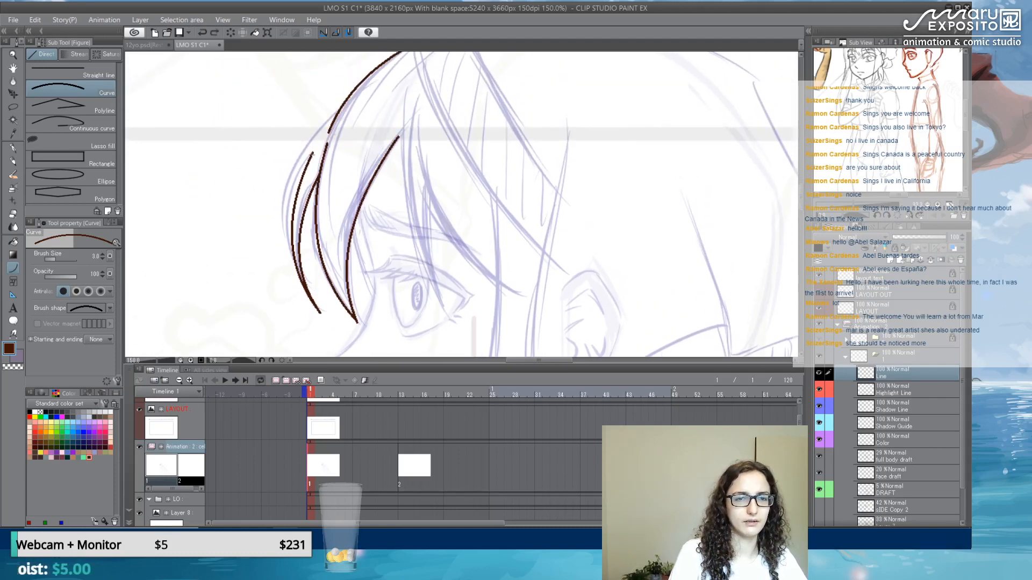
- Join the foremost strand's outer edge to the fringe outline above it with a short curve
drag(312, 154, 337, 114)
click(325, 129)
- Trace both edges of the pointed hair strand crossing the eye and the edge of the longer strand behind it
drag(421, 197, 332, 177)
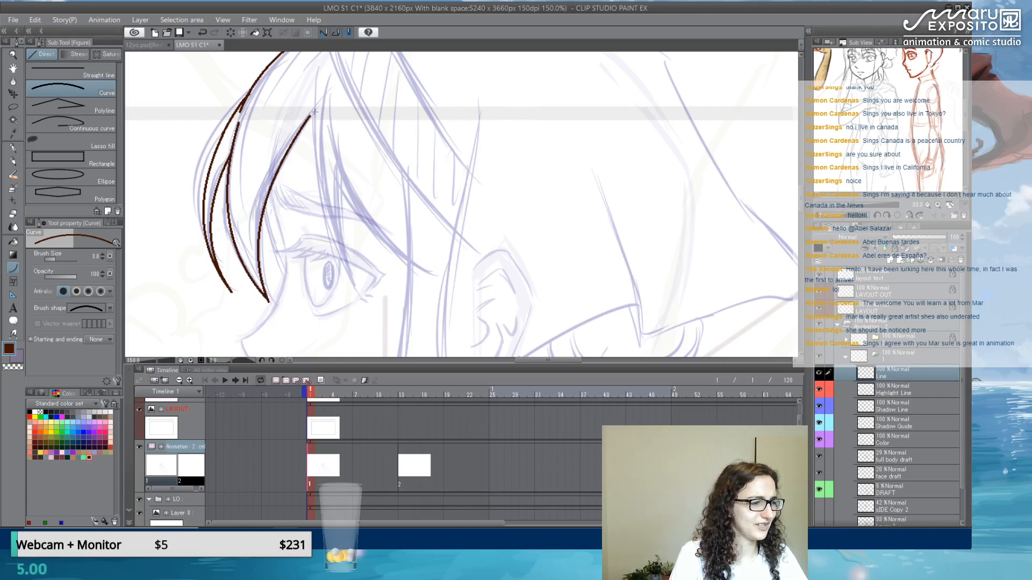
drag(322, 74, 352, 284)
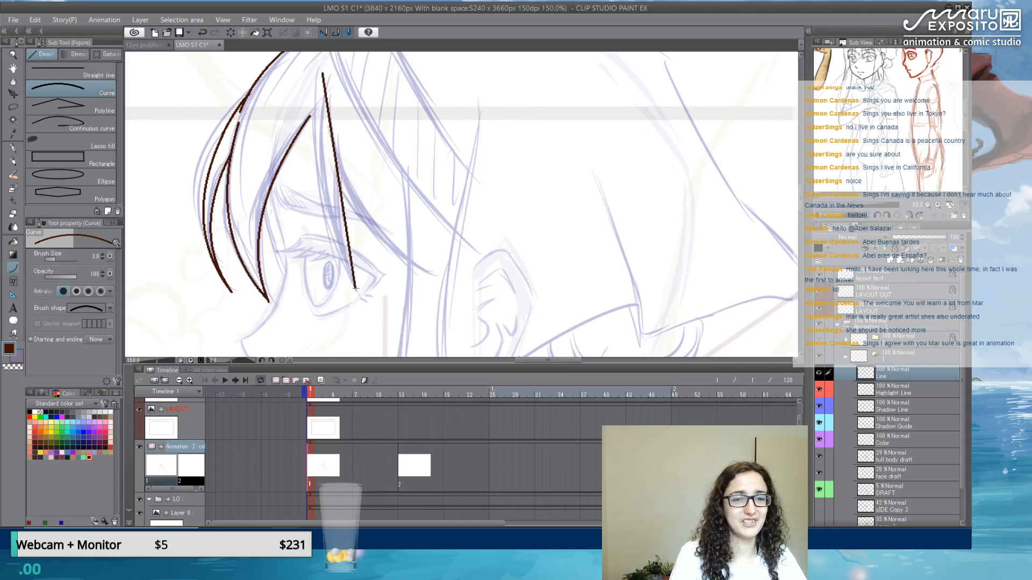
click(301, 179)
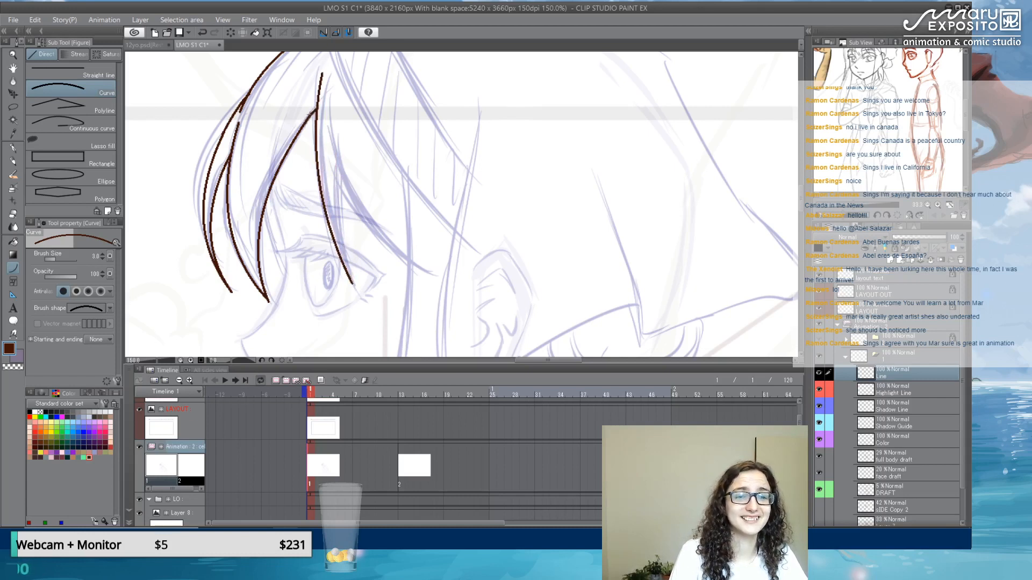
drag(350, 277, 338, 170)
drag(328, 122, 408, 266)
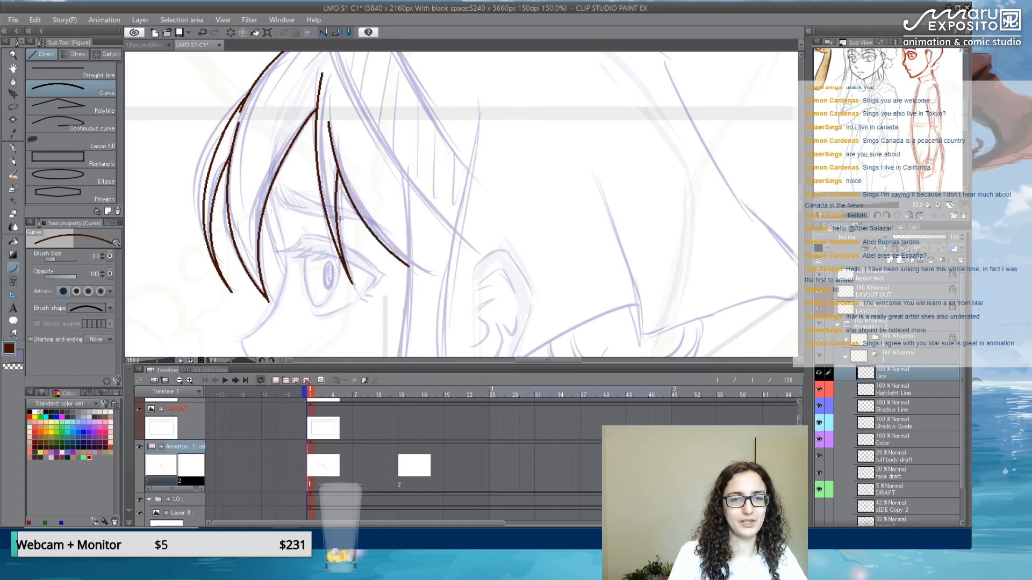
- Turn off anti-aliasing for the Rough eraser and taper the upper end of the strand line above the eye
click(13, 214)
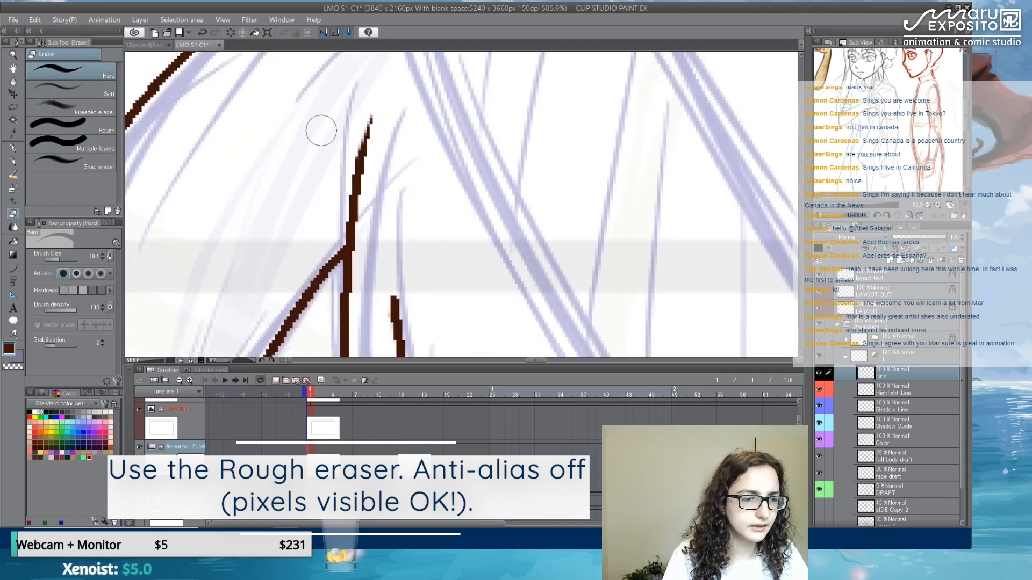
key(ctrl+z)
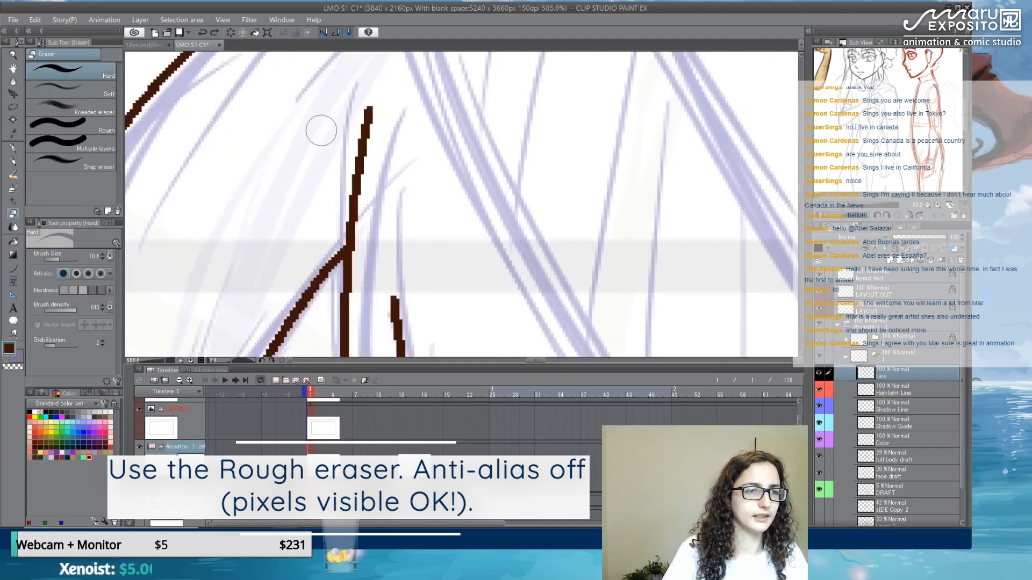
click(85, 129)
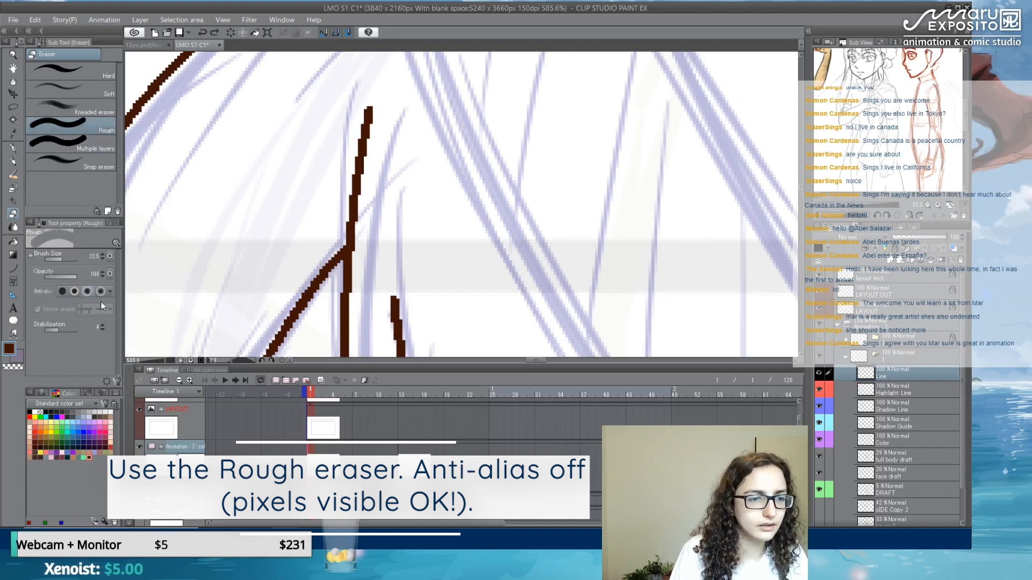
click(62, 291)
drag(301, 105, 332, 117)
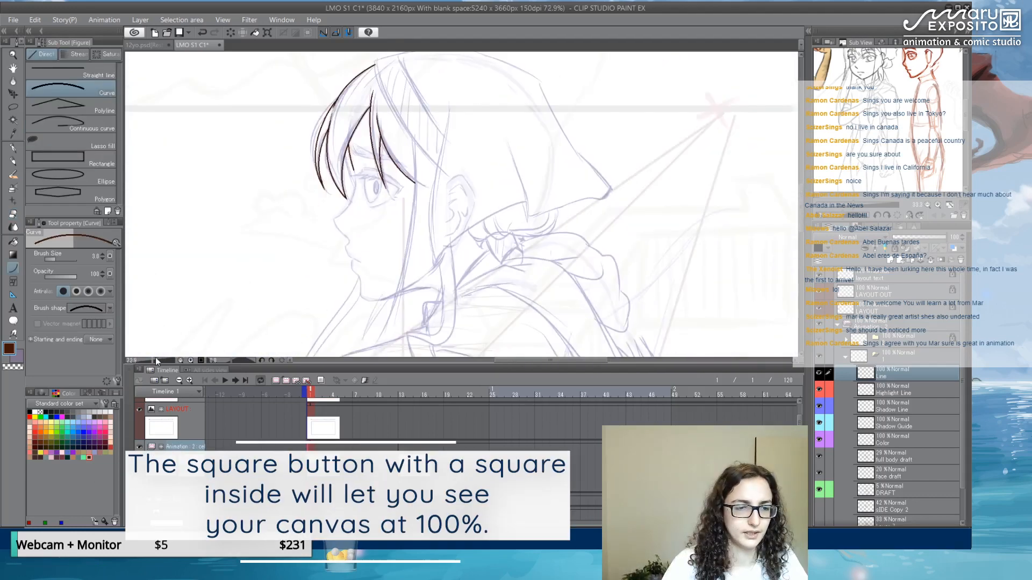
- Examine the traced hair lines with the canvas displayed at 100%
click(131, 363)
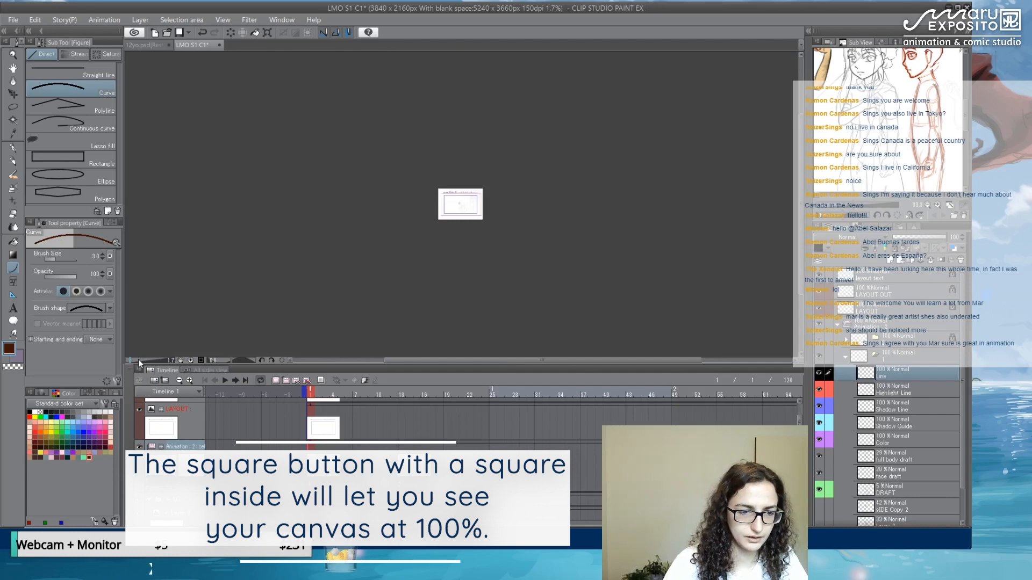
drag(138, 359, 166, 360)
click(200, 360)
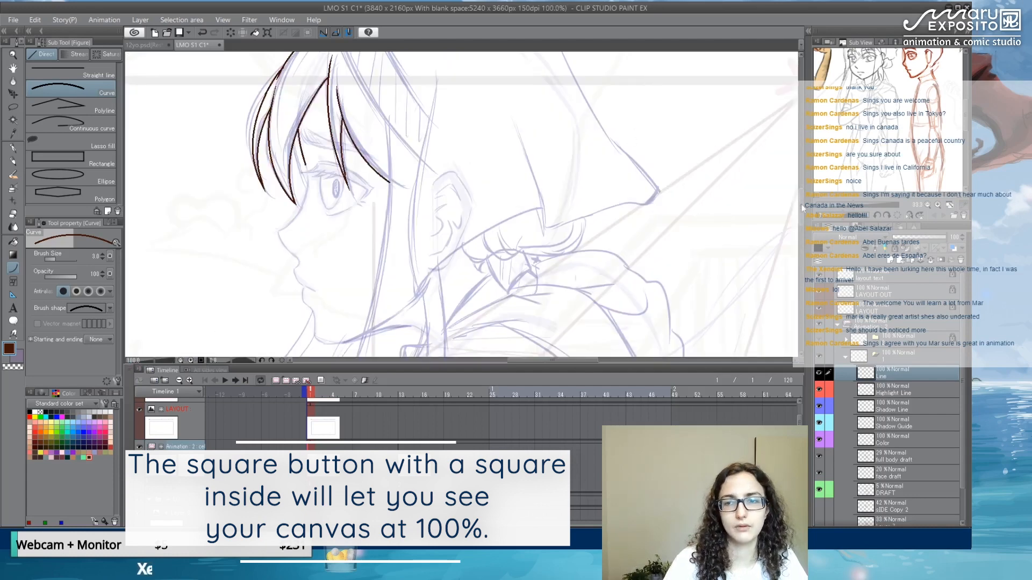
mouse_move(803, 208)
mouse_down()
mouse_move(802, 259)
mouse_move(802, 204)
mouse_up()
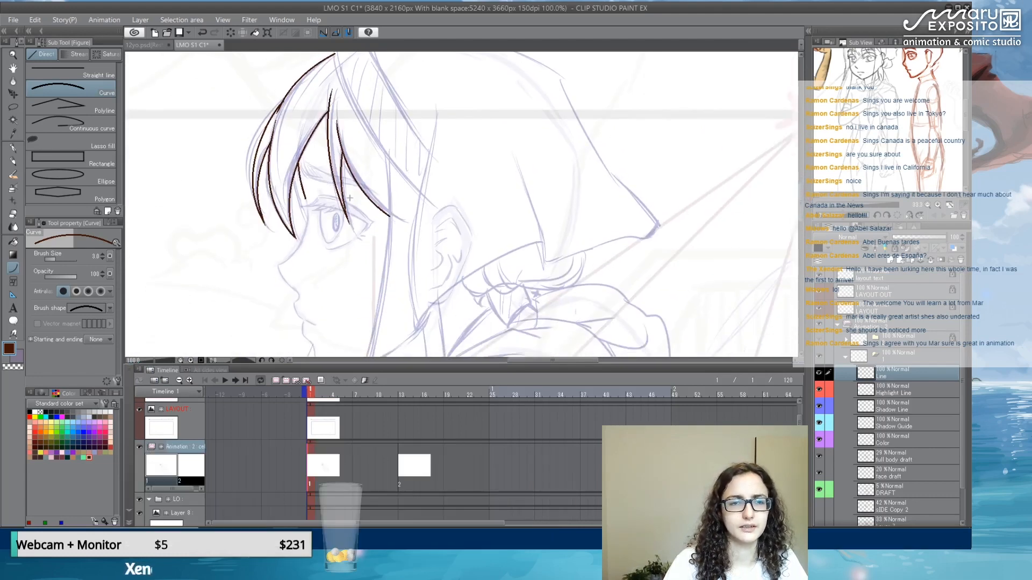
- Trace the eyebrow with curves and the face profile from the forehead down to the nose tip
scroll(349, 197, up, 5)
drag(279, 146, 302, 153)
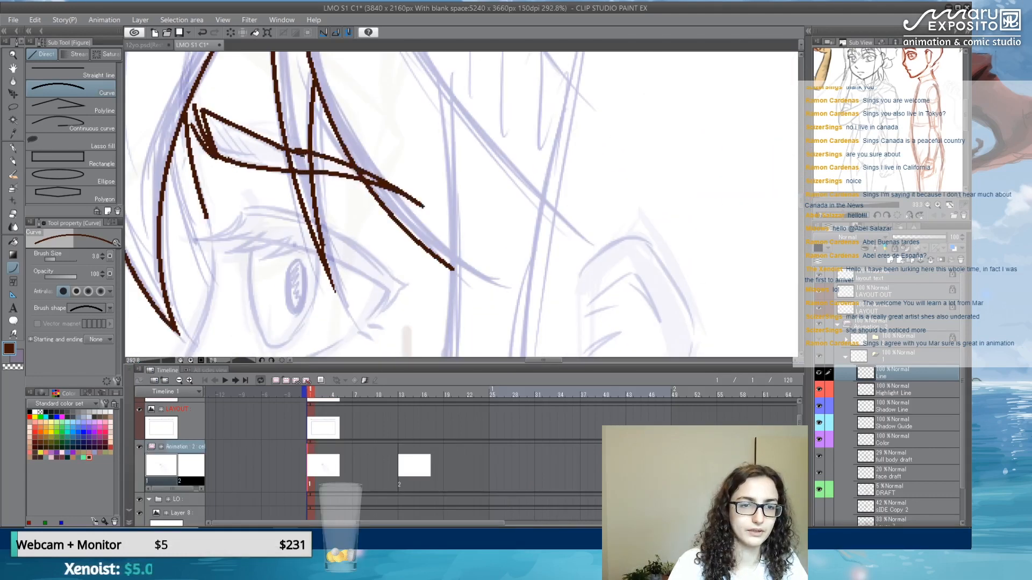
drag(263, 233, 223, 272)
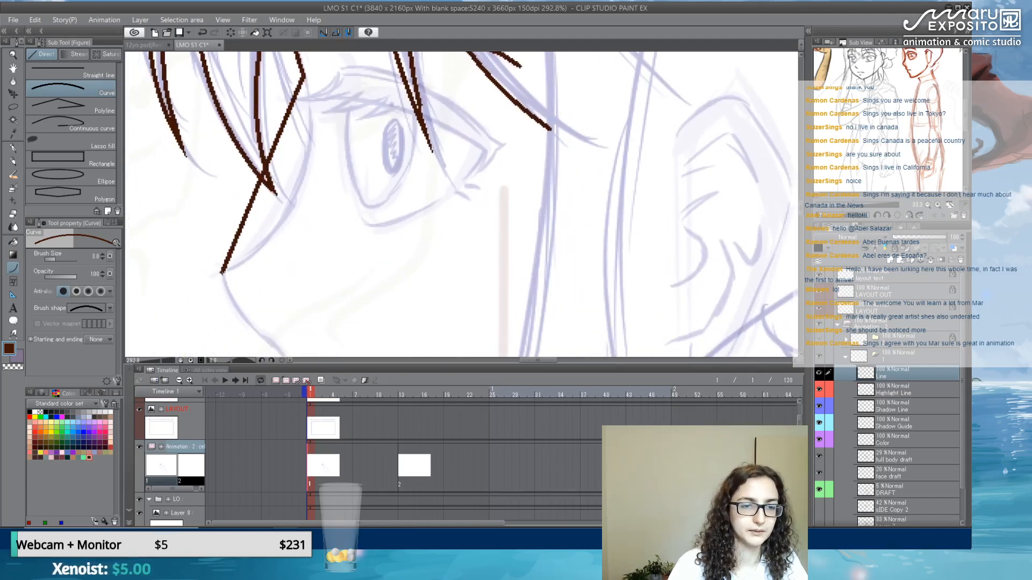
click(326, 206)
- Trace the profile from the nose tip along the underside of the nose and the upper lip to the mouth line
drag(291, 237, 268, 71)
drag(199, 108, 258, 211)
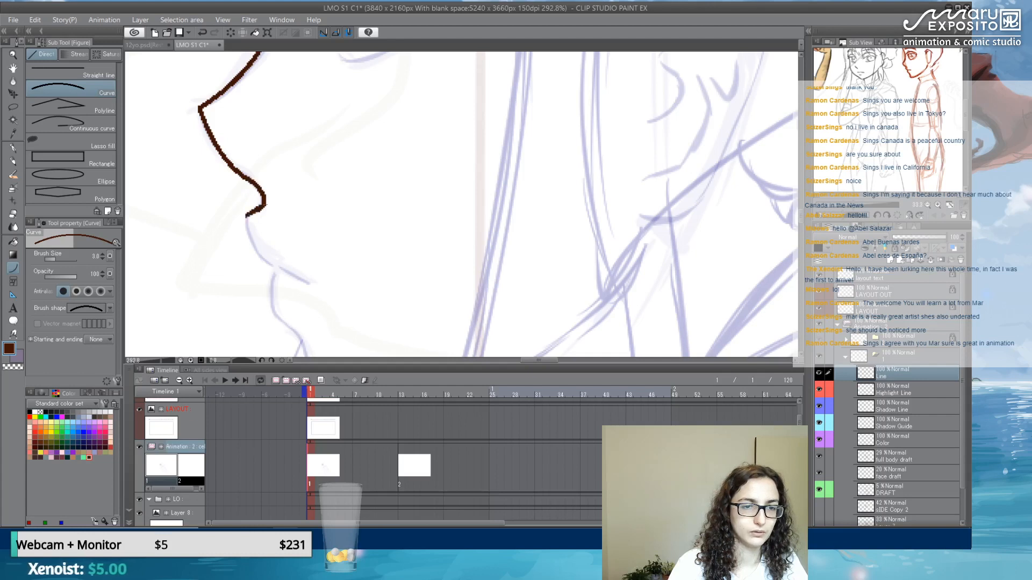
click(250, 255)
drag(247, 217, 305, 285)
- Touch up the line around the upper lip, and trace the lower lip, chin and jaw with the Curve tool
click(15, 214)
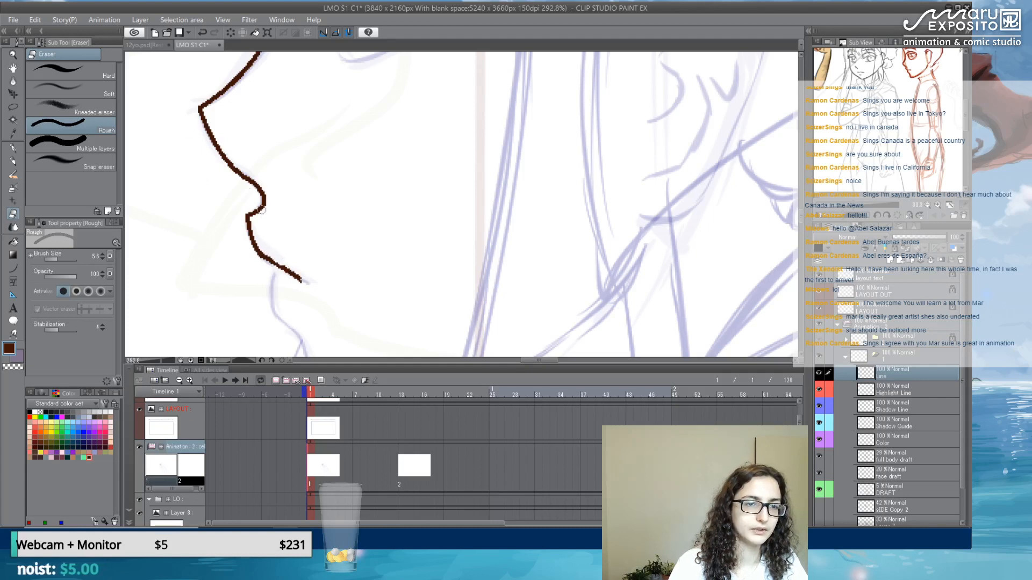
click(14, 148)
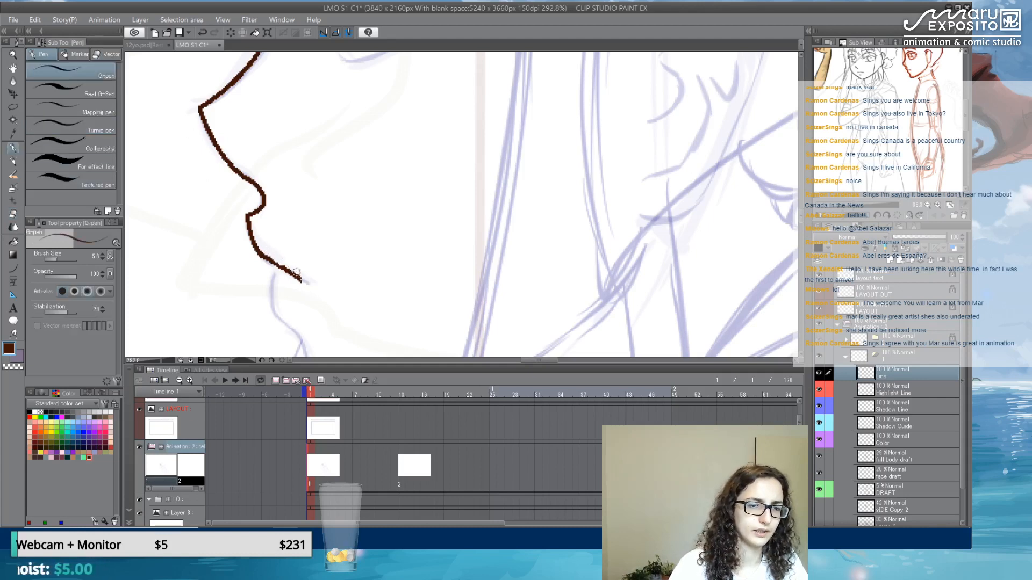
click(16, 270)
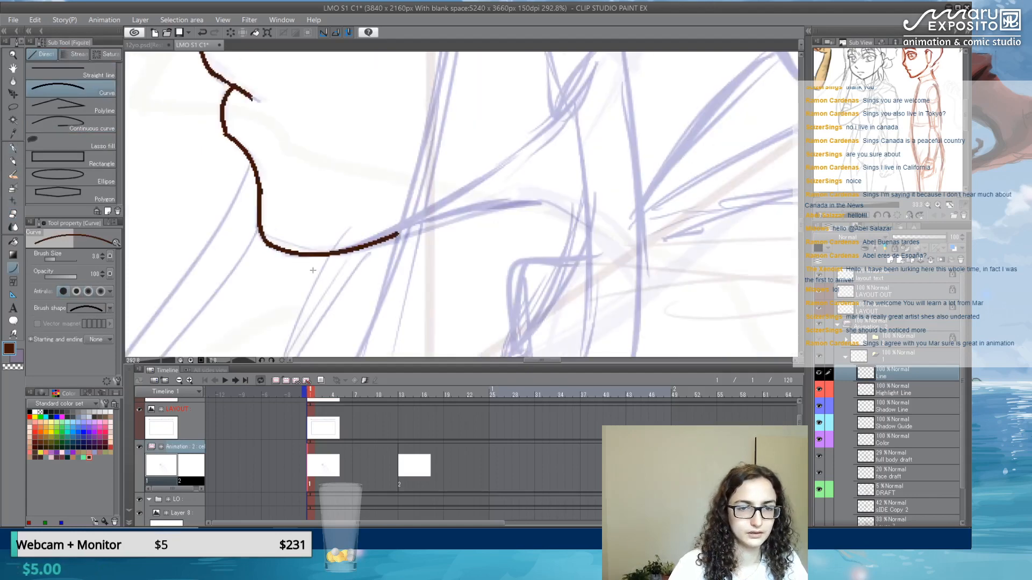
- Trace the lower eyelid with a curve and taper its ends with the Rough eraser
drag(422, 113, 376, 338)
drag(353, 120, 350, 270)
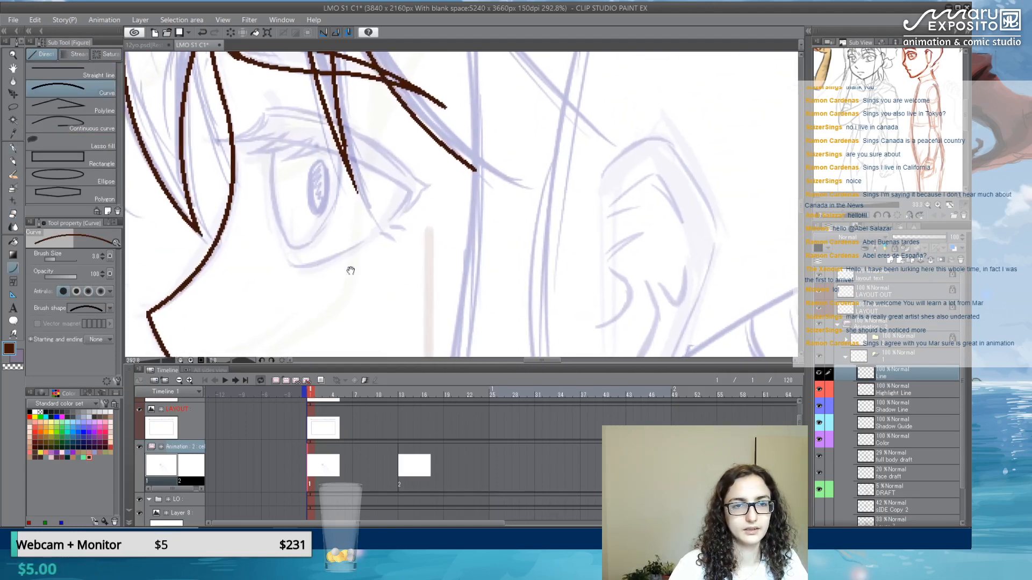
drag(284, 257, 366, 240)
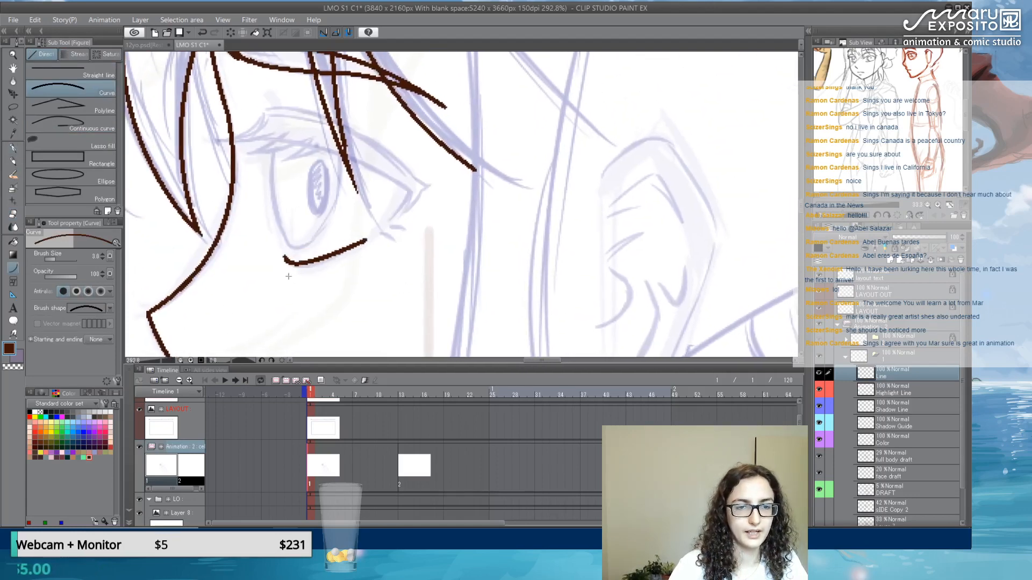
key(e)
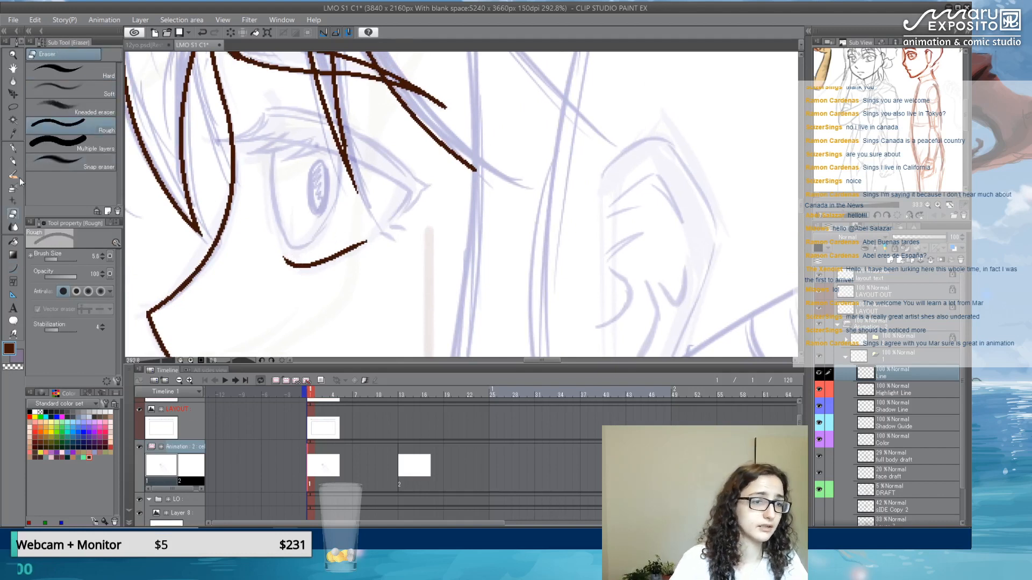
- Trace the iris outline with curves running down both sides and joining in a rounded bottom
click(14, 267)
drag(269, 151, 316, 187)
click(267, 202)
click(313, 262)
click(343, 173)
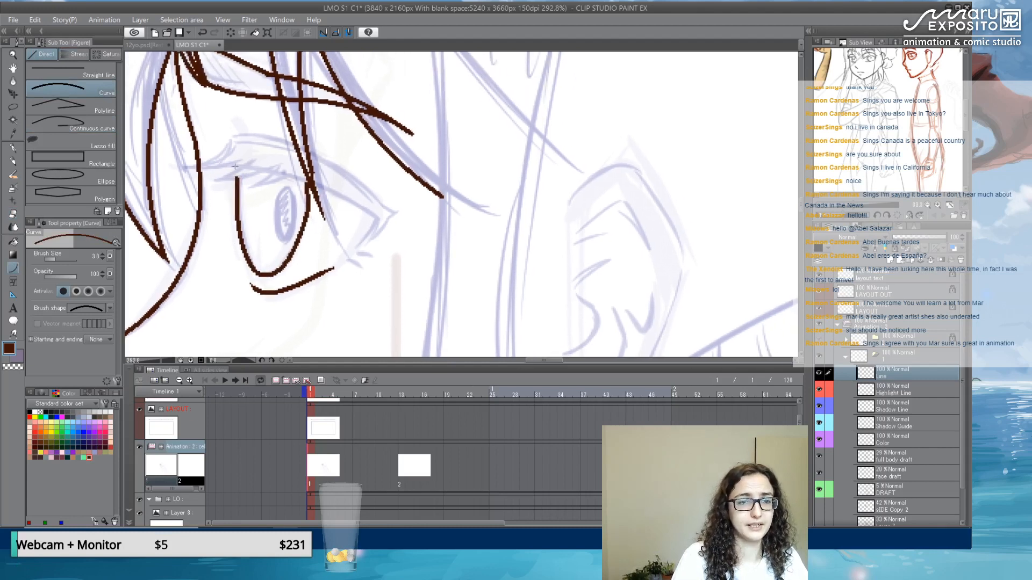
- Trace the upper eyelid and its outer corner with curves, and add short slanted lashes along the lash line
drag(235, 166, 389, 218)
mouse_move(382, 221)
mouse_down()
mouse_move(399, 215)
mouse_move(354, 179)
mouse_move(241, 136)
mouse_move(182, 168)
mouse_move(247, 154)
mouse_move(219, 177)
mouse_move(296, 169)
mouse_up()
click(296, 131)
click(233, 163)
click(235, 178)
click(252, 178)
click(269, 181)
click(278, 179)
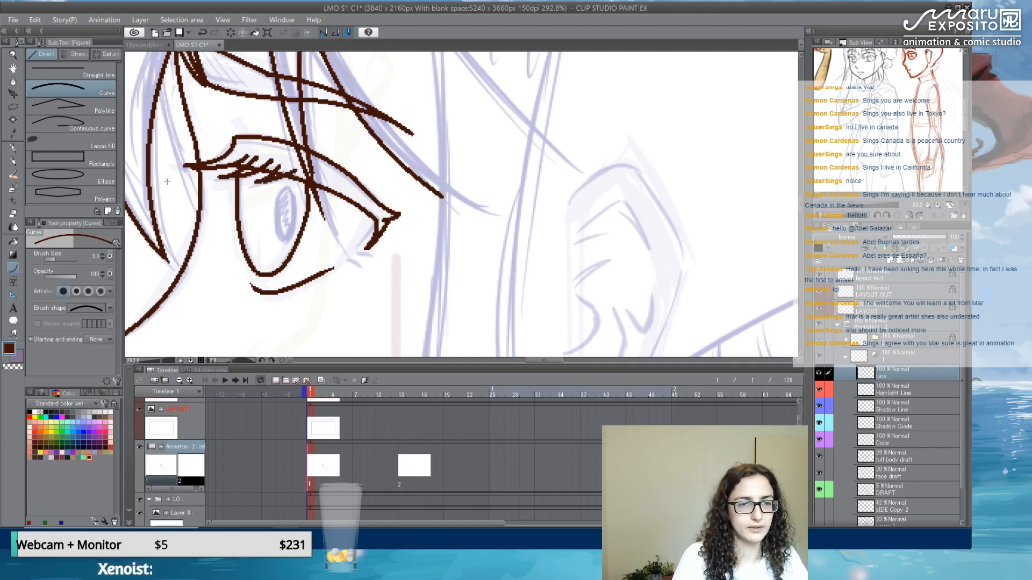
- Trace the hair edge in front of the eye with a curve ending on the forehead line
drag(162, 82, 198, 200)
click(173, 151)
- Set the G-pen to size 3 without anti-aliasing, trace the pupil outline, and add a short line below the eye's outer corner
drag(277, 199, 295, 202)
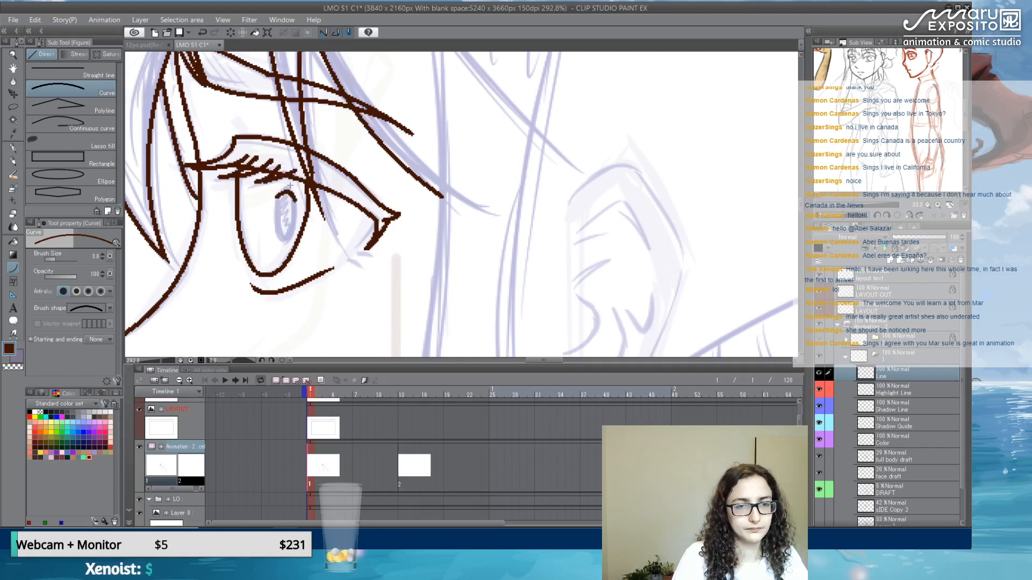
click(14, 149)
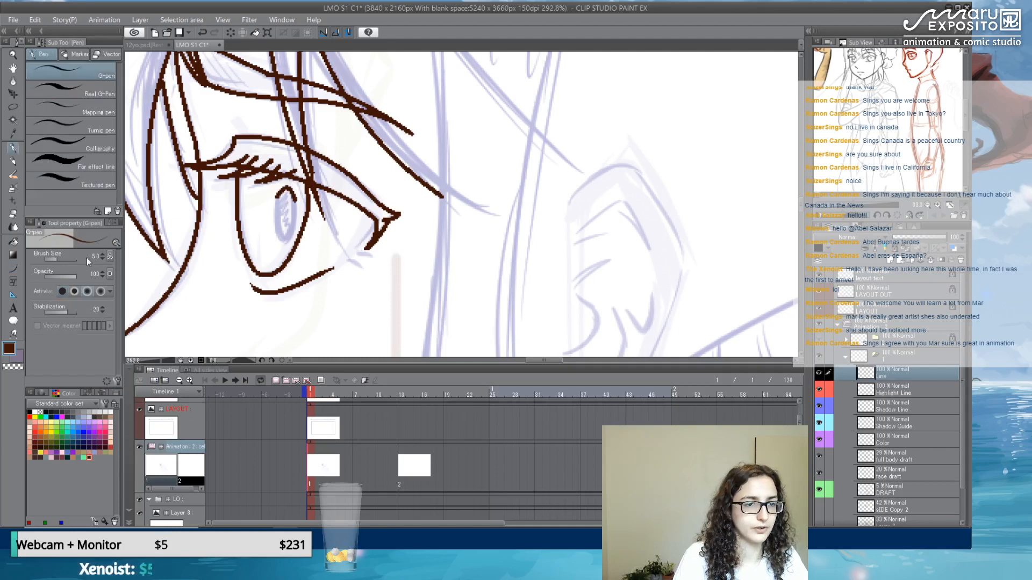
click(63, 291)
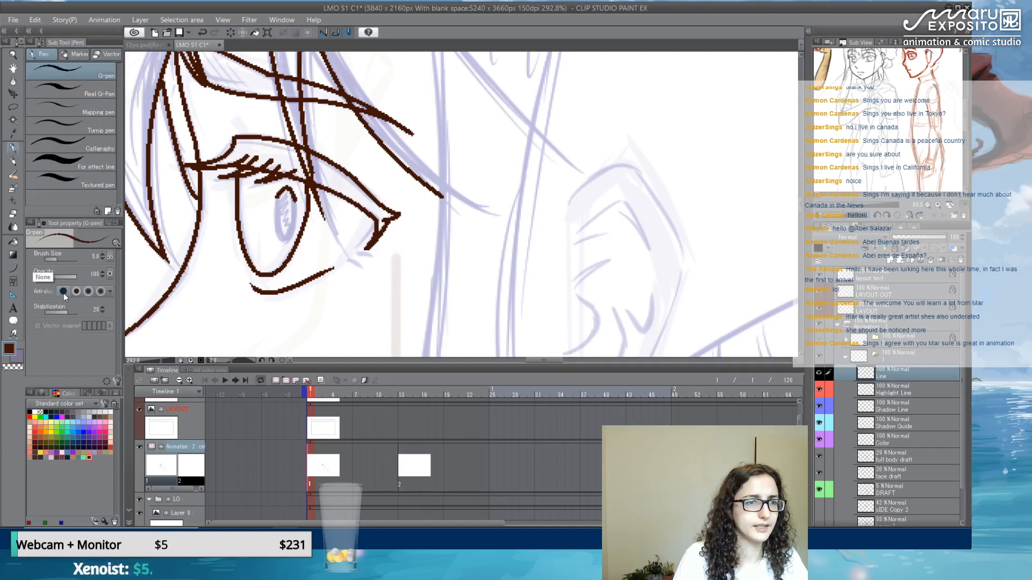
click(95, 257)
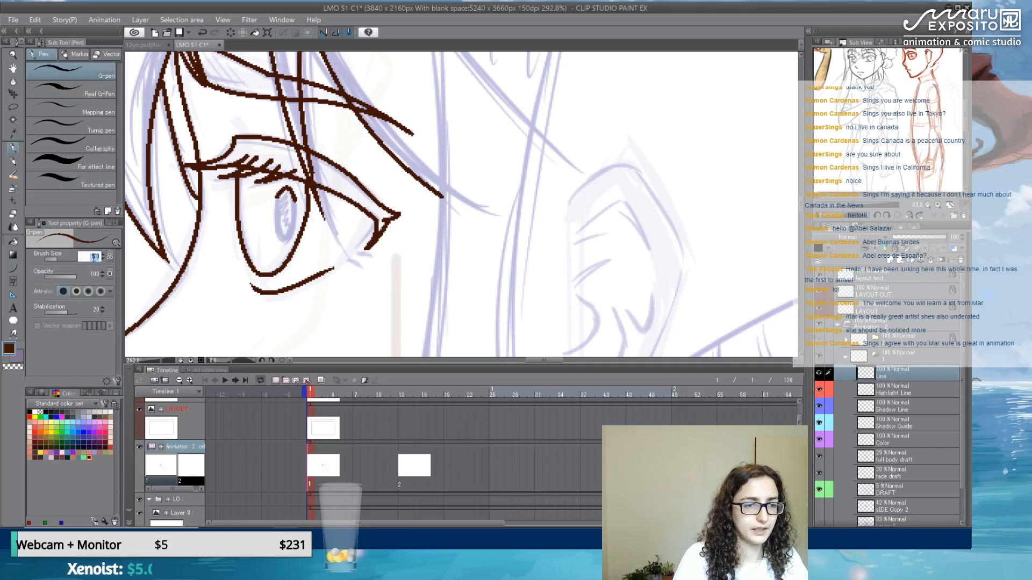
text(3)
key(Return)
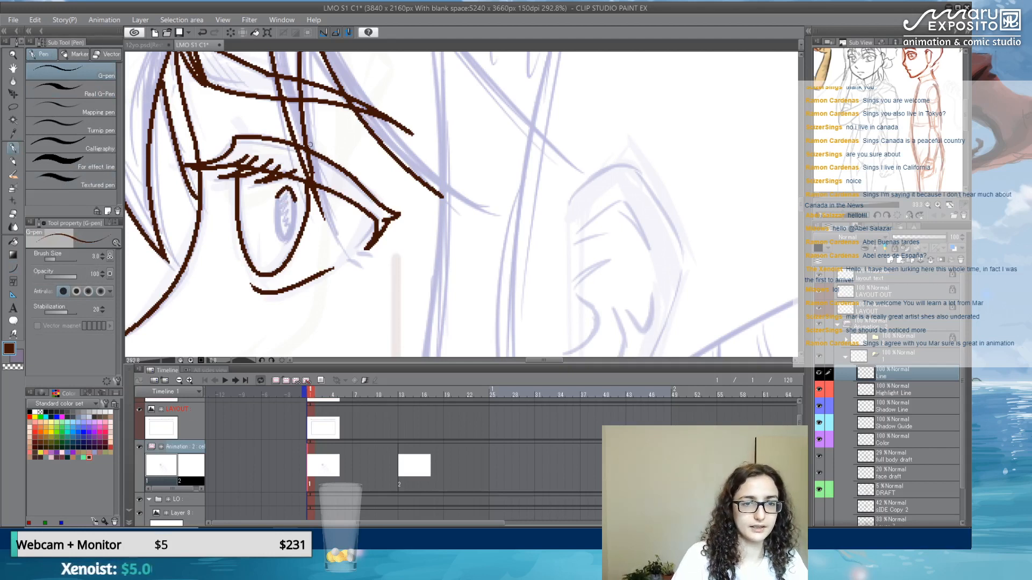
mouse_move(275, 198)
mouse_down()
mouse_move(278, 236)
mouse_move(289, 242)
mouse_move(294, 198)
mouse_move(290, 232)
mouse_up()
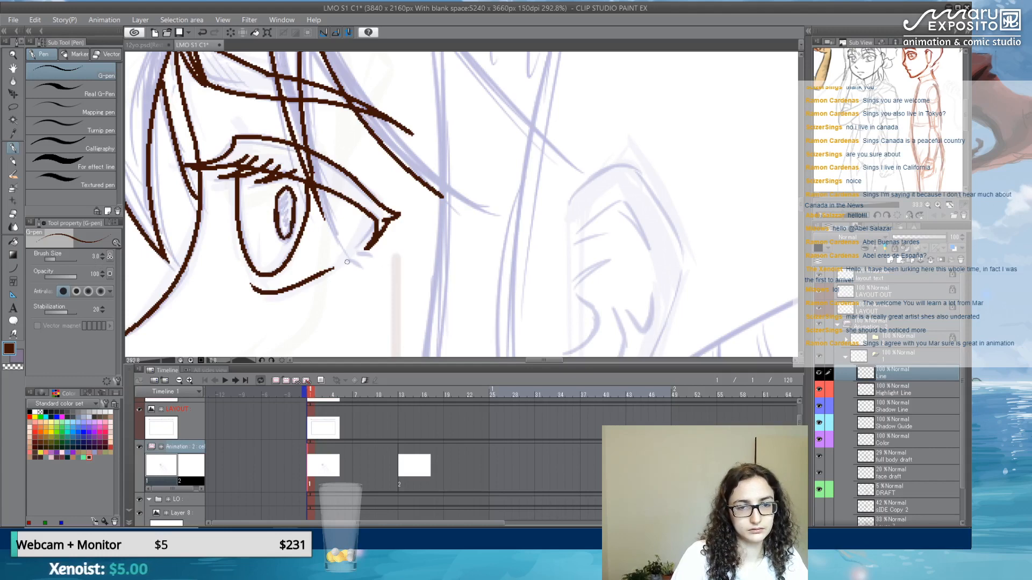
drag(346, 262, 377, 259)
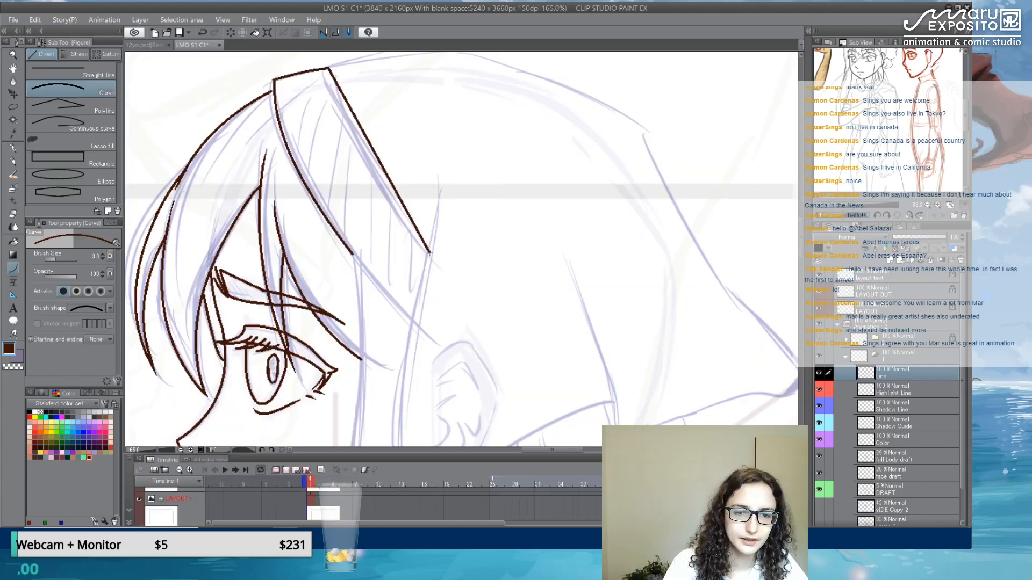
- Trace both long edges of the hatched band above the face with curves, extending the front edge further down
drag(429, 252, 425, 257)
click(351, 186)
drag(353, 255, 411, 317)
click(379, 287)
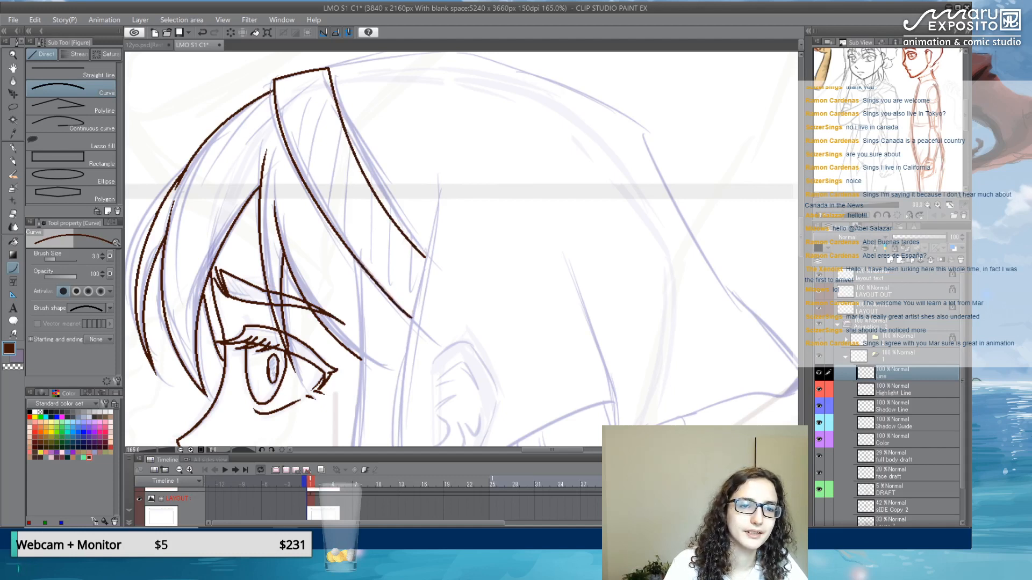
- Trace the headscarf's outline with curves and extend its front edge upward past the hatched band
mouse_move(374, 79)
mouse_down()
mouse_move(281, 119)
mouse_move(440, 119)
mouse_move(376, 98)
mouse_move(473, 136)
mouse_move(478, 150)
mouse_move(423, 106)
mouse_move(492, 253)
mouse_move(440, 138)
mouse_move(510, 259)
mouse_up()
click(469, 130)
click(466, 198)
click(476, 217)
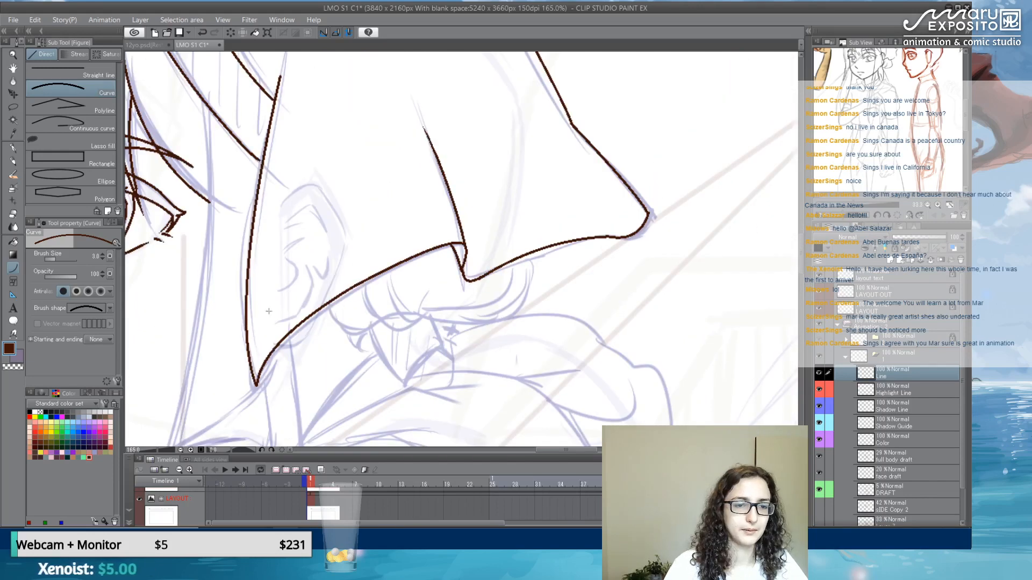
drag(287, 160, 293, 303)
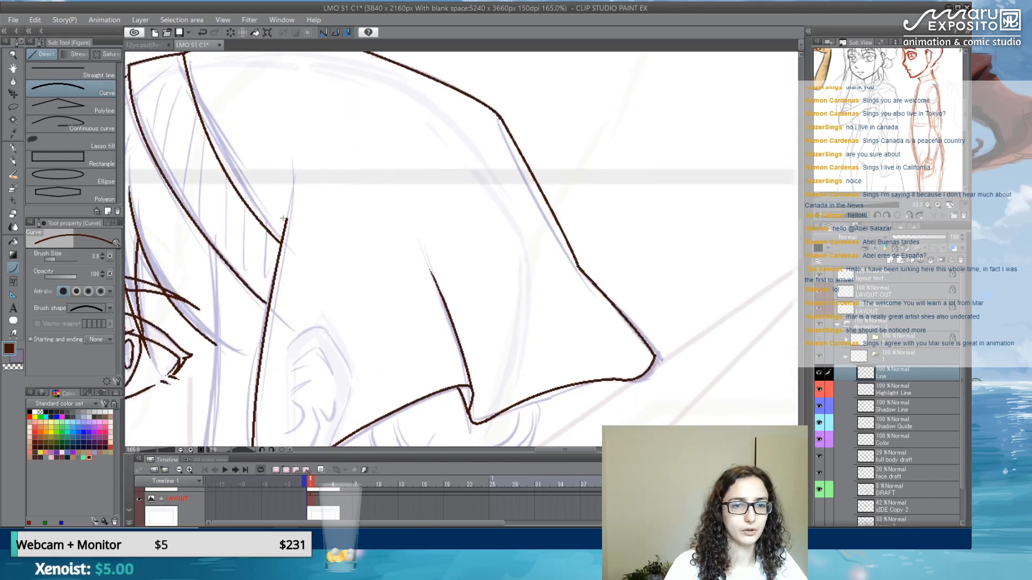
drag(287, 219, 290, 163)
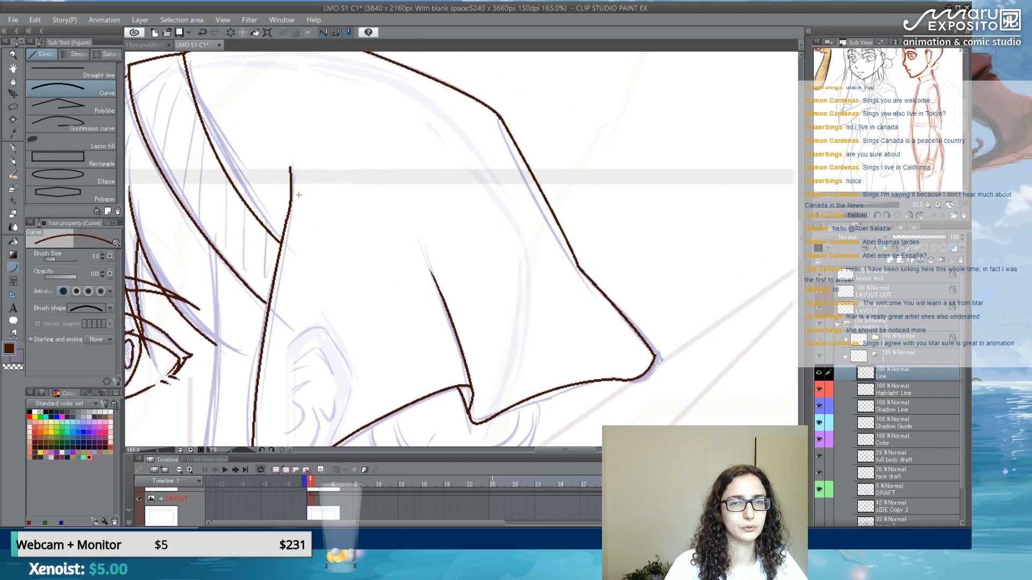
- Trace the front edge of the long side lock with curves running past the jaw down to the arm
key(e)
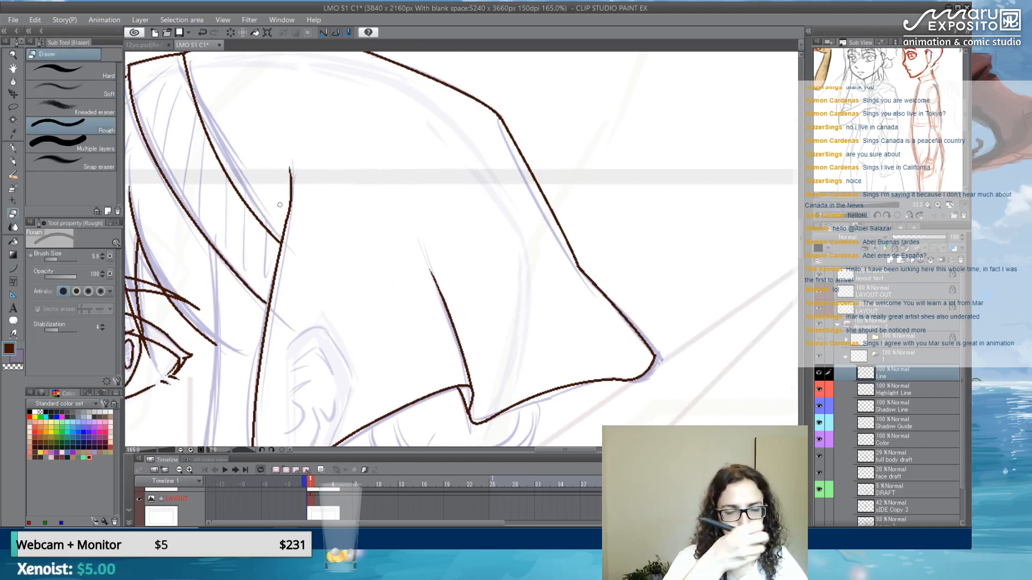
key(p)
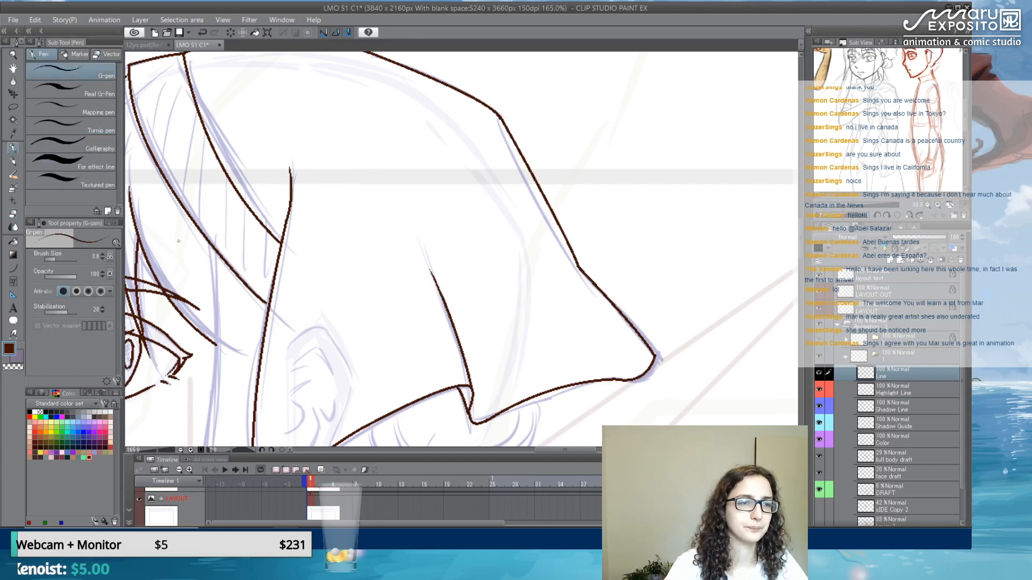
click(13, 268)
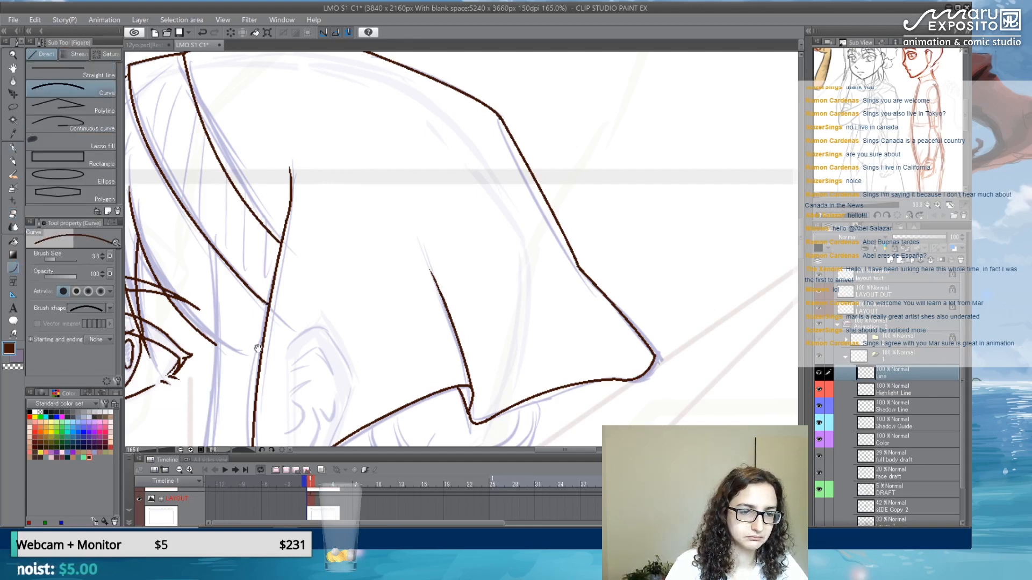
drag(258, 348, 372, 203)
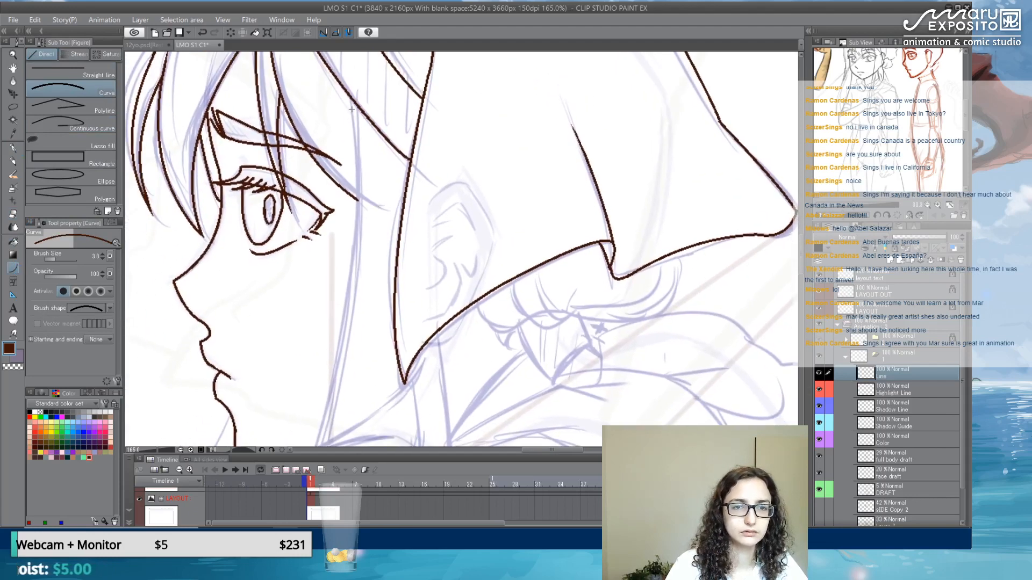
drag(350, 105, 328, 411)
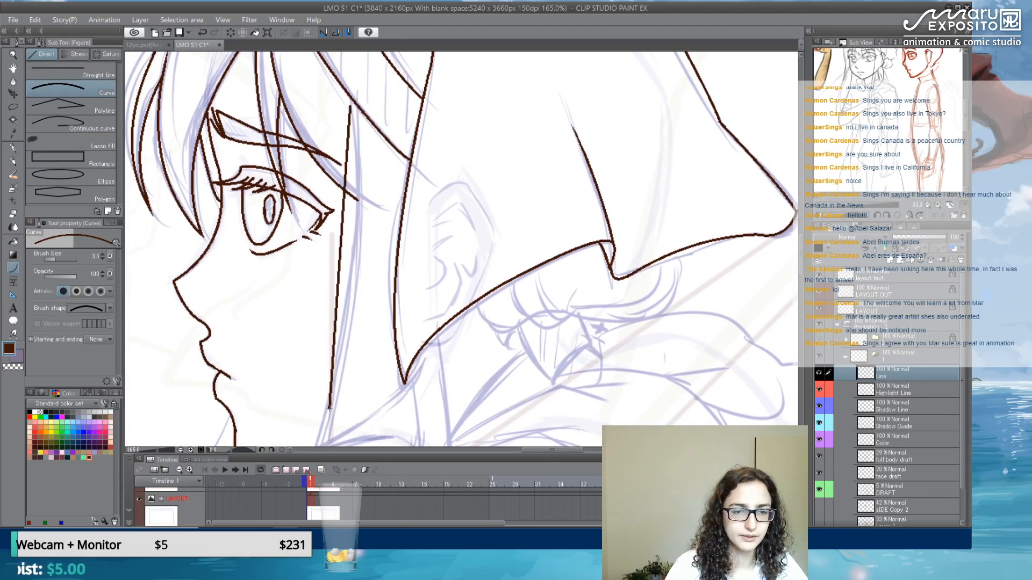
click(369, 284)
mouse_move(353, 377)
mouse_down()
mouse_move(397, 74)
mouse_move(300, 267)
mouse_up()
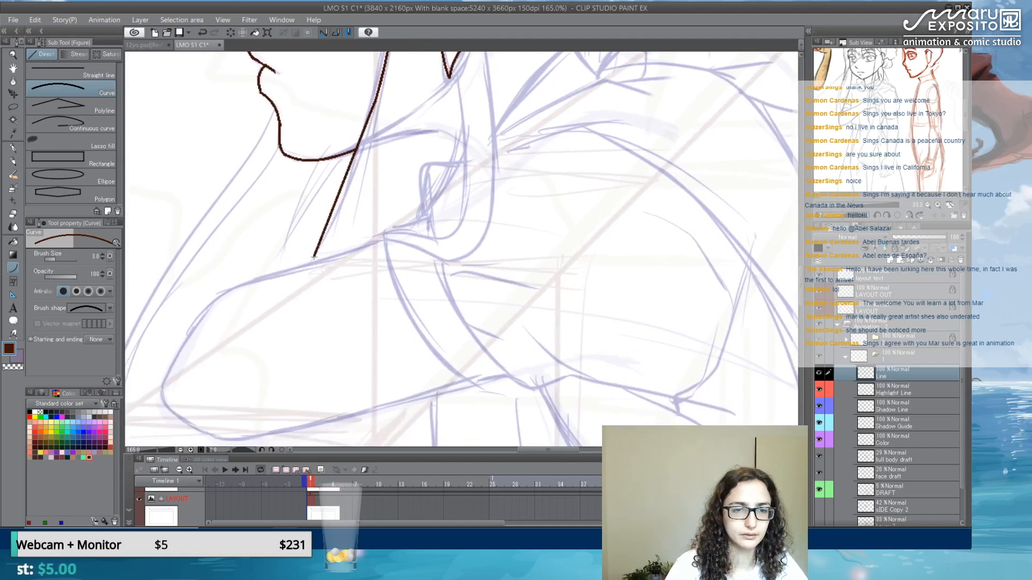
click(339, 205)
- Trace the short upper edges of the sleeve and arm beside the long side lock with curves
mouse_move(396, 238)
mouse_down()
mouse_move(342, 238)
mouse_move(385, 258)
mouse_up()
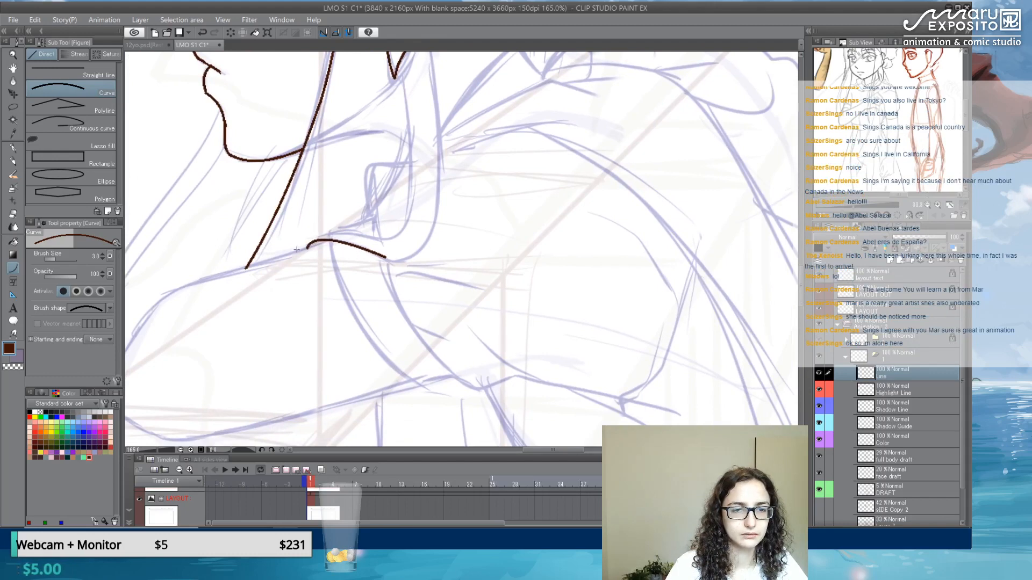
drag(292, 253, 398, 210)
click(306, 227)
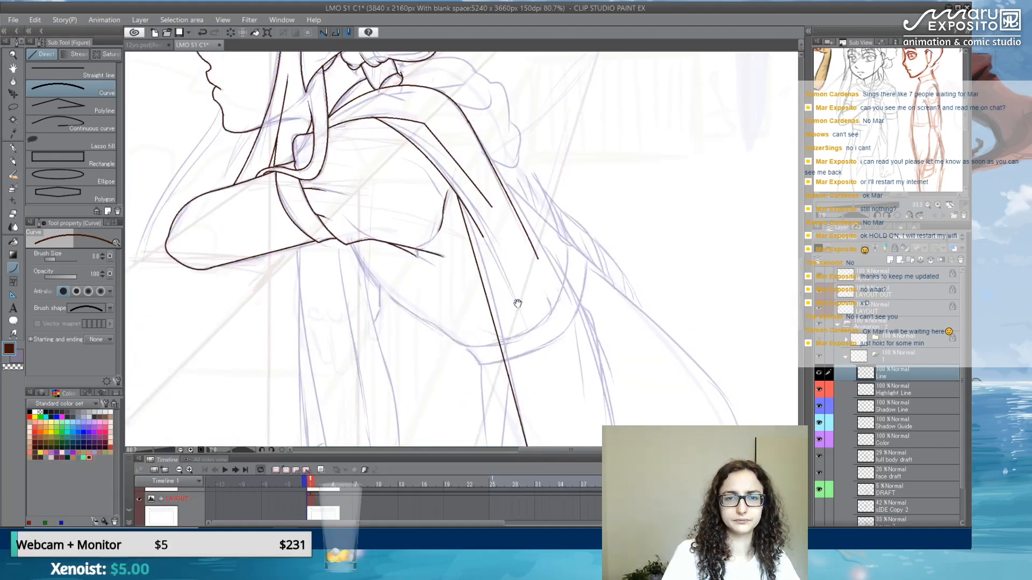
- Taper the loose ends of the garment lines on the back with the Rough eraser
drag(518, 303, 521, 325)
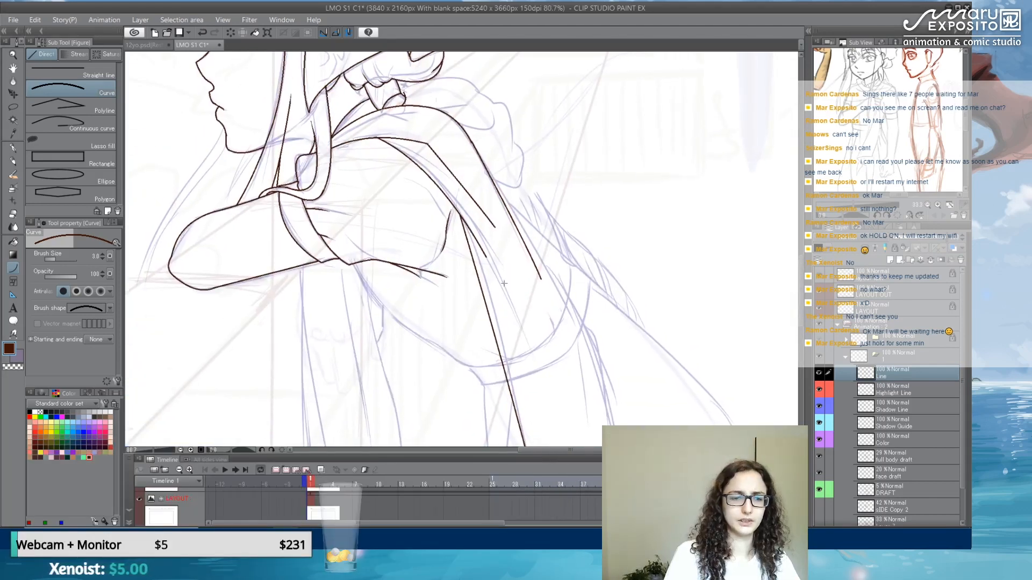
key(e)
scroll(503, 283, up, 8)
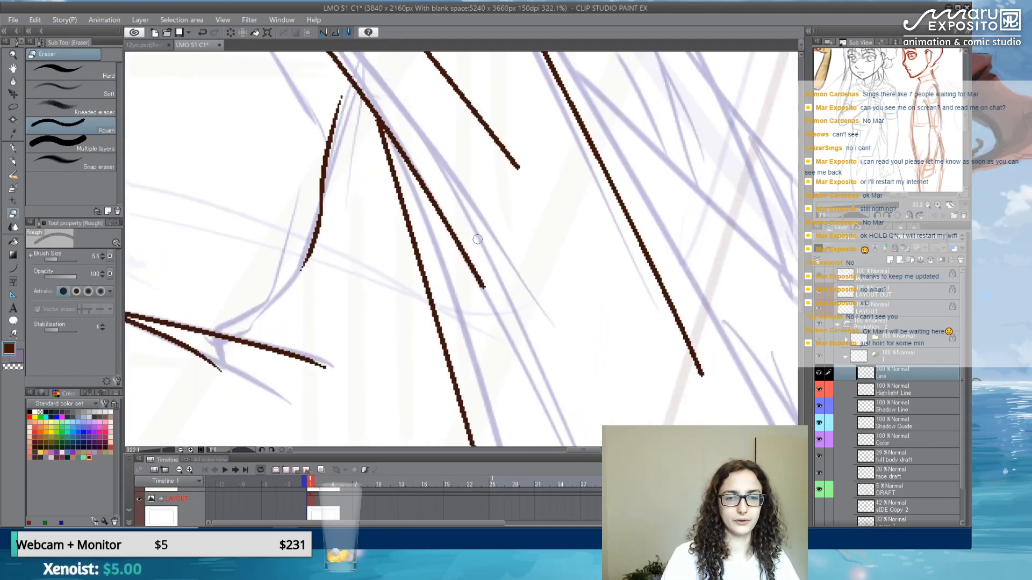
drag(457, 239, 492, 301)
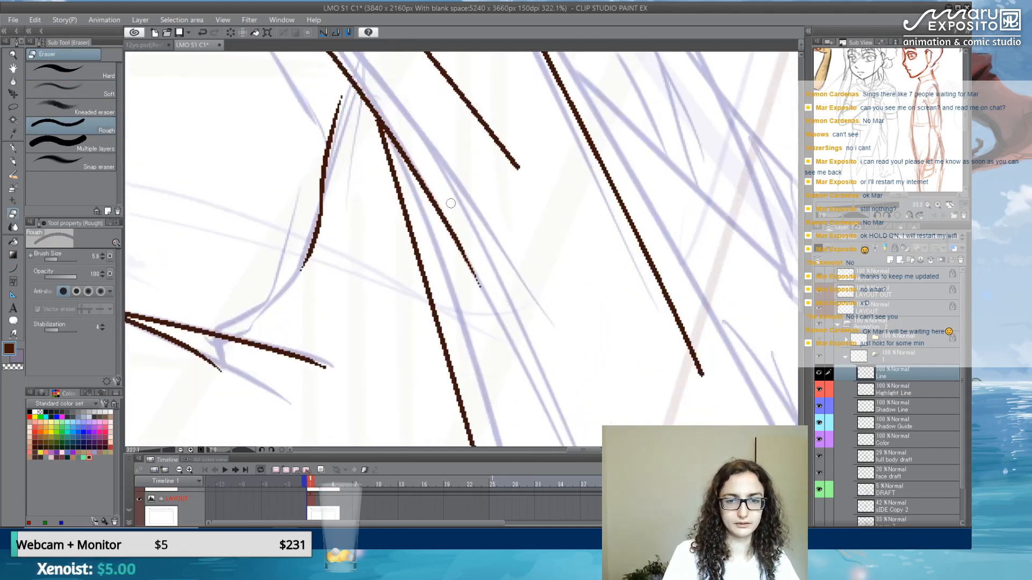
drag(452, 62, 531, 188)
drag(495, 104, 561, 265)
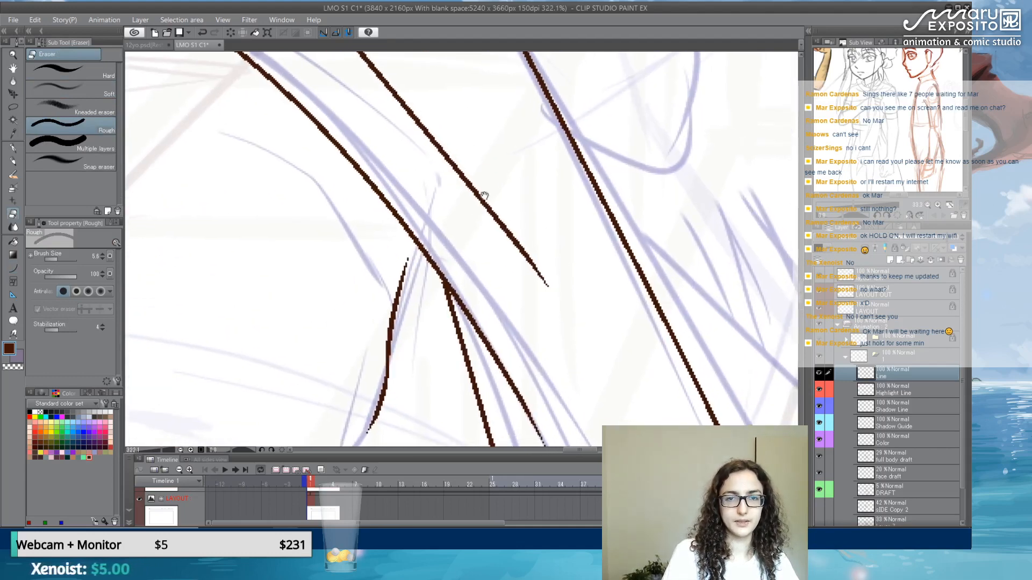
drag(446, 148, 531, 246)
drag(492, 199, 534, 281)
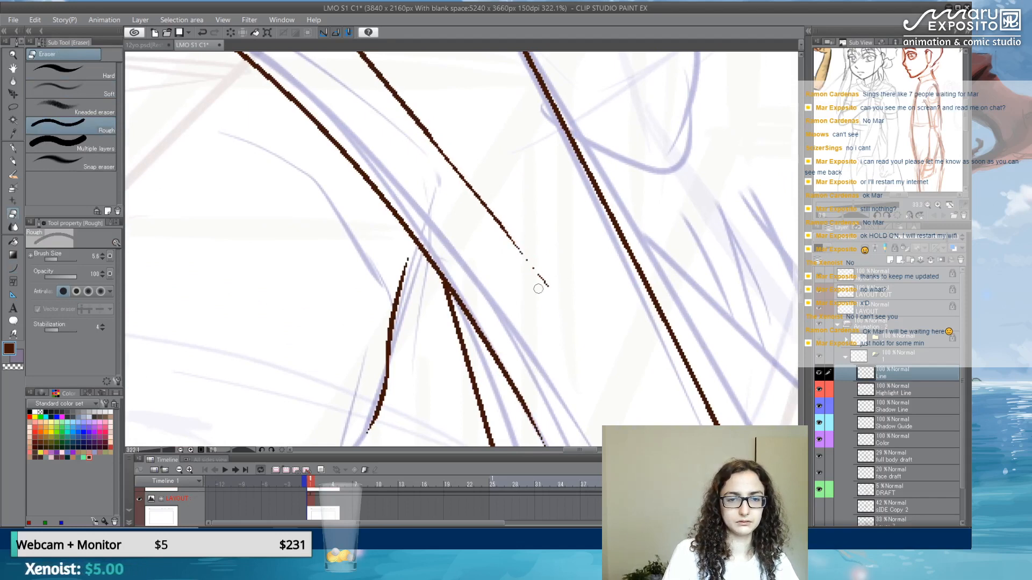
- Trace the garment edge hanging below the waist with curves
scroll(535, 279, down, 6)
drag(557, 346, 578, 340)
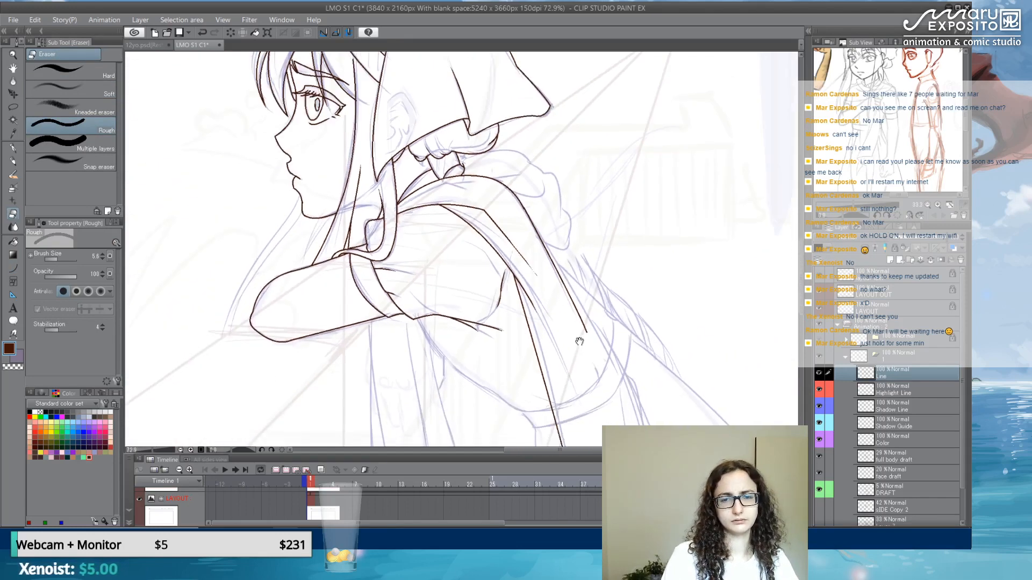
drag(550, 97, 492, 178)
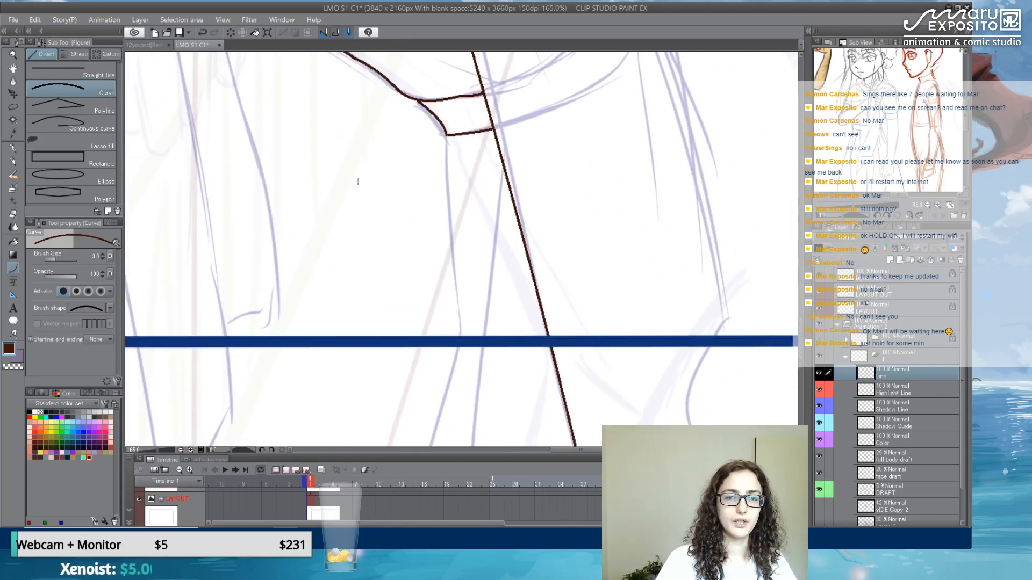
drag(390, 125, 386, 371)
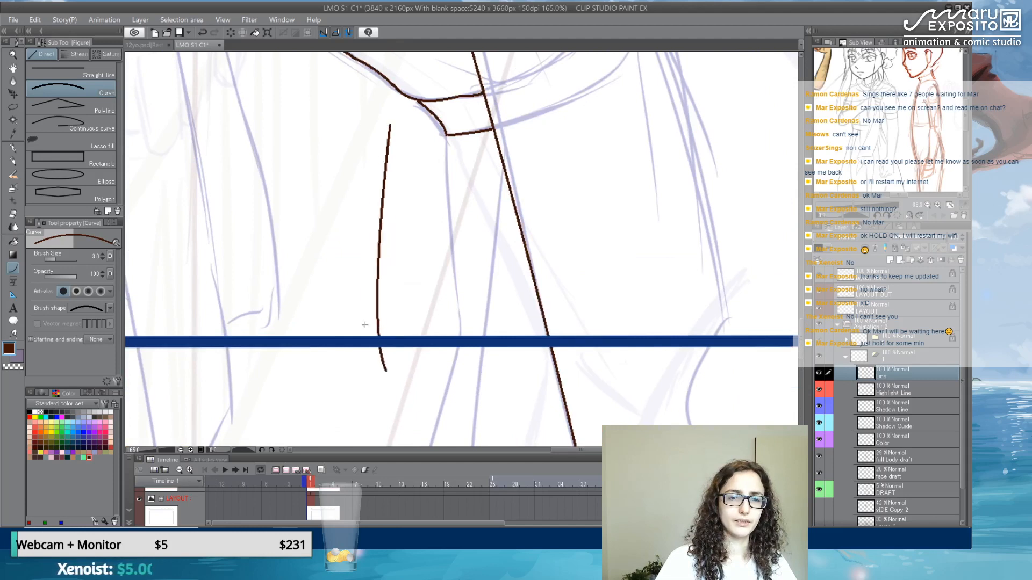
key(Escape)
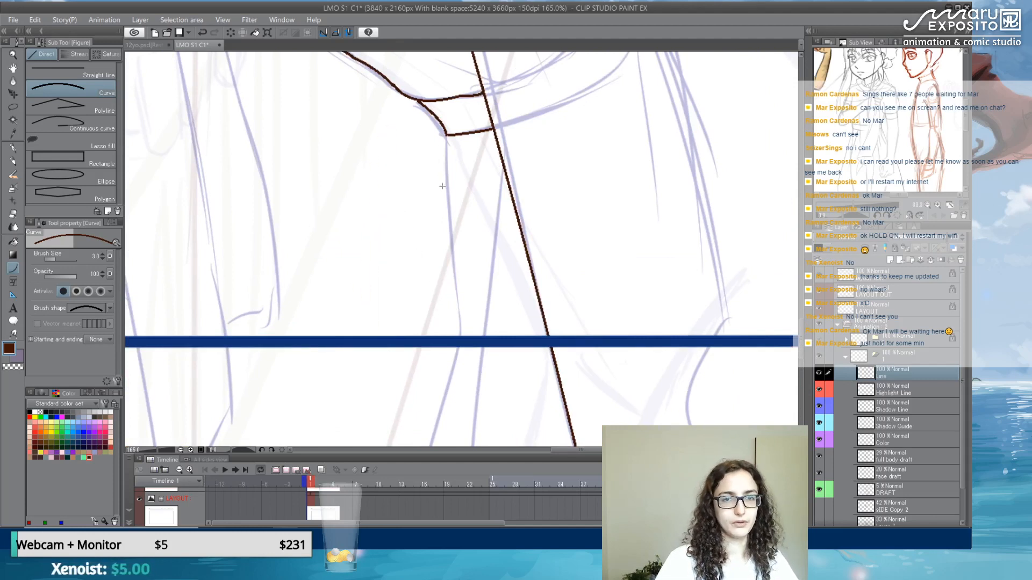
drag(453, 234, 461, 173)
drag(455, 78, 468, 260)
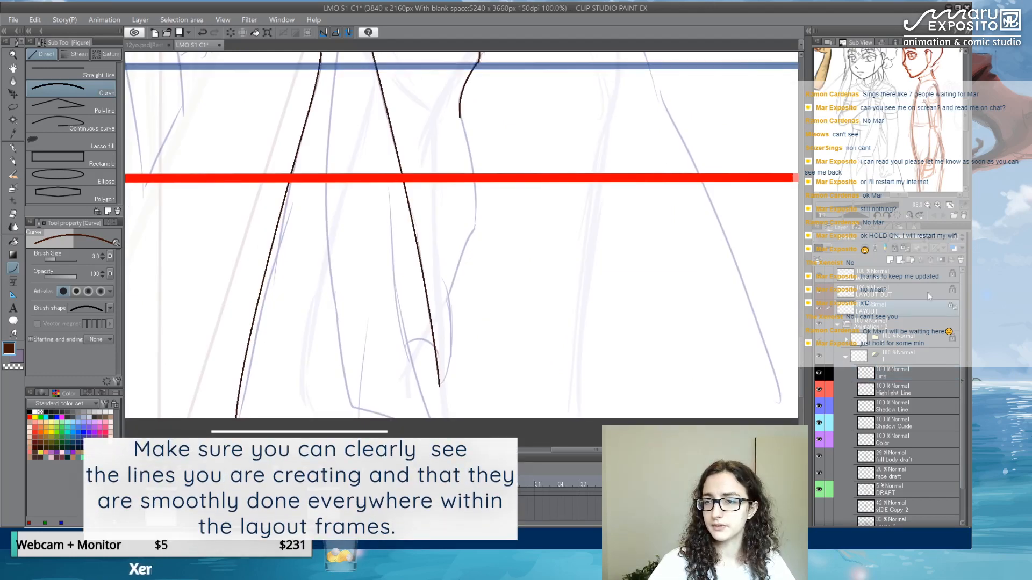
- Hide the LAYOUT and LAYOUT OUT frame layers and show them again
click(930, 292)
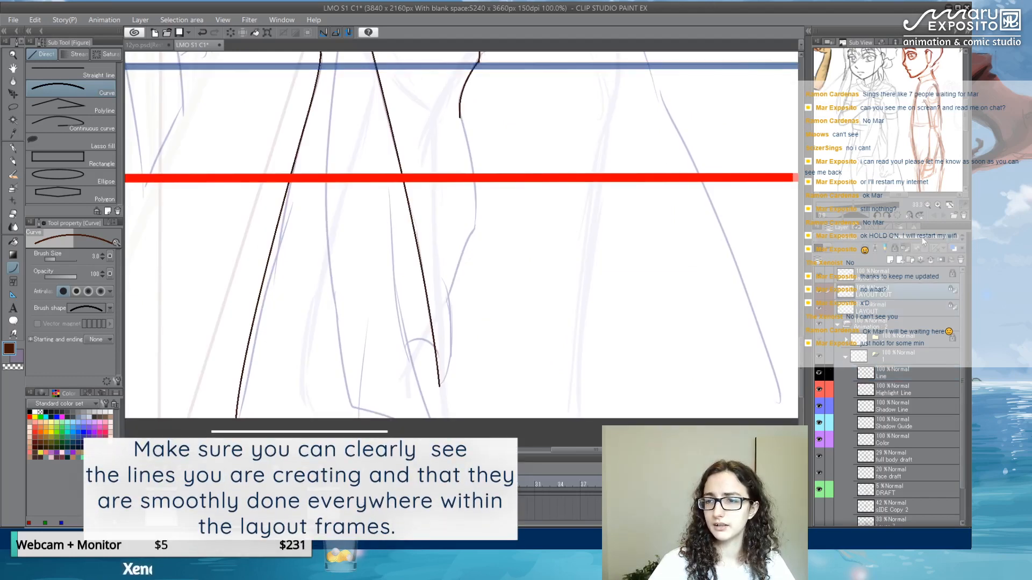
click(819, 307)
click(820, 292)
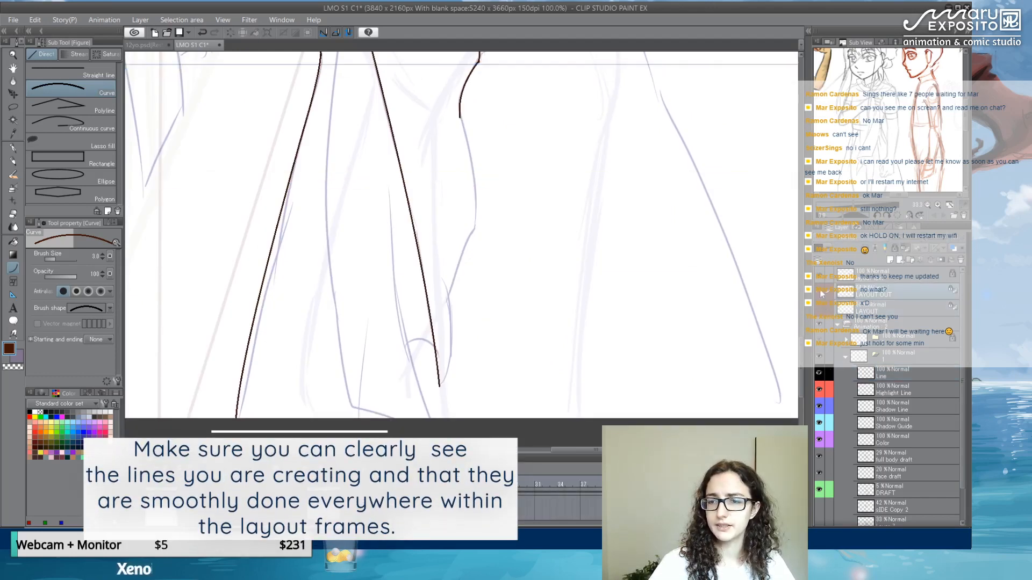
click(820, 292)
click(819, 306)
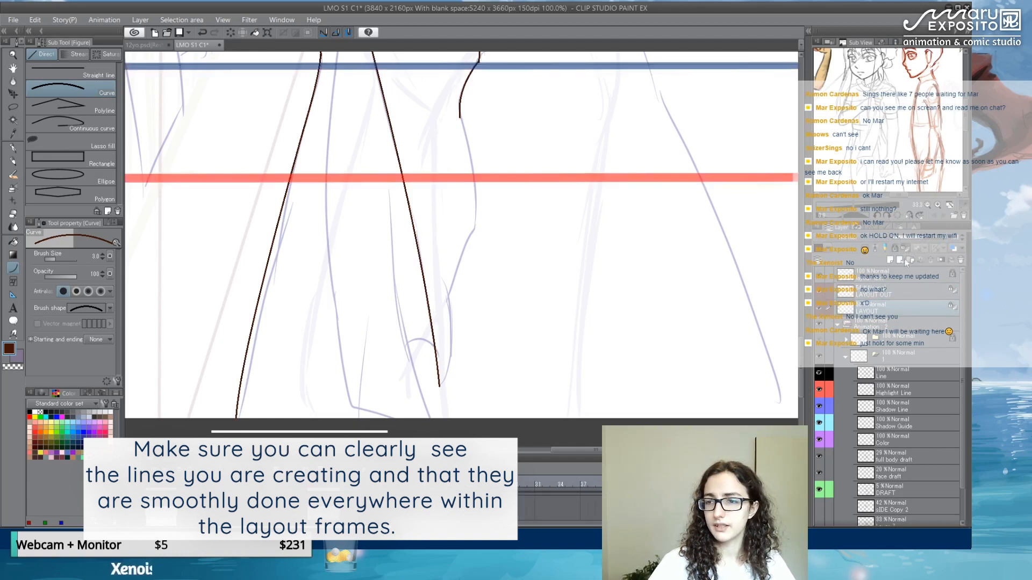
- Lock the LAYOUT and LAYOUT OUT layers
click(898, 247)
click(902, 292)
click(896, 248)
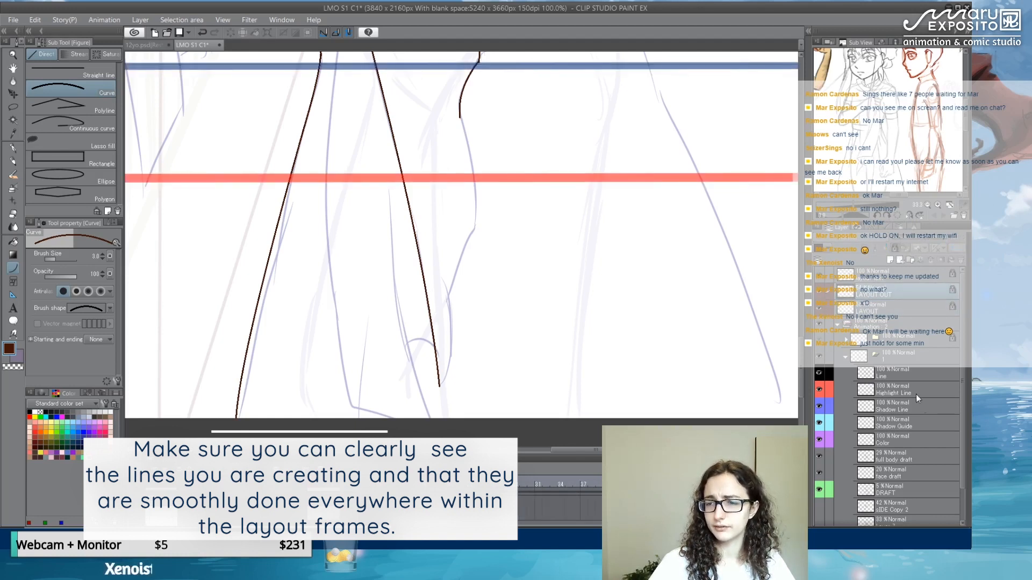
- Make the Line layer active and hide it to expose the draft beneath
click(921, 443)
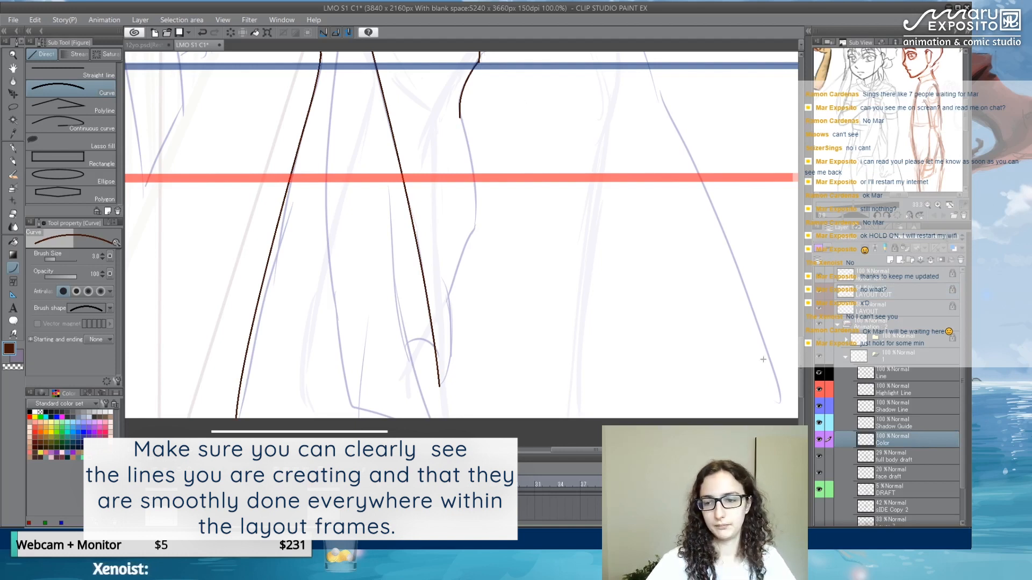
click(891, 375)
click(821, 375)
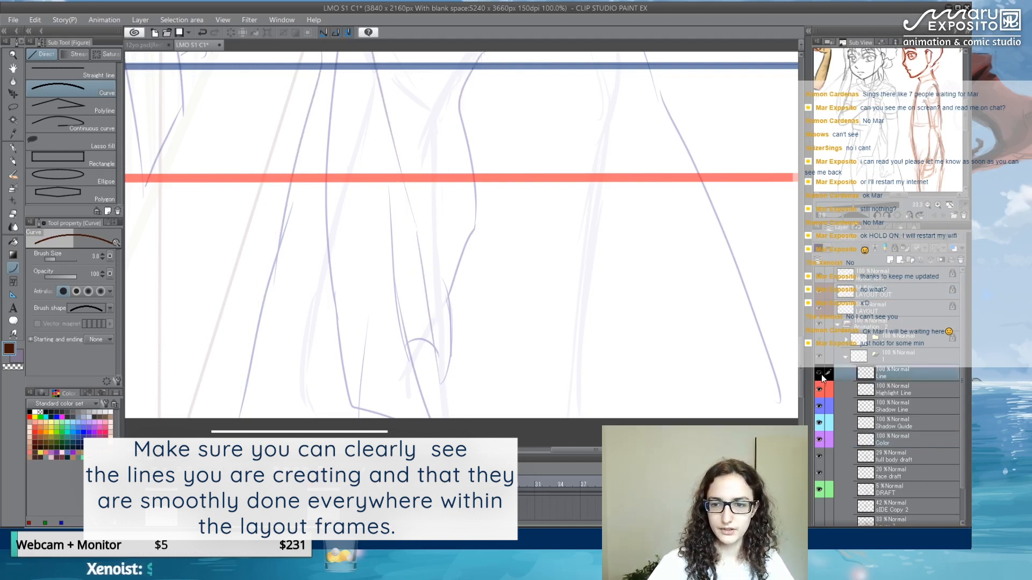
- Make the Line layer visible again
click(821, 375)
click(820, 376)
click(821, 376)
- Trace the pointed lower tip of the hanging garment and the start of its back edge with curves below the red layout frame
drag(629, 340, 635, 240)
drag(445, 287, 450, 183)
click(465, 273)
mouse_move(507, 153)
mouse_down()
mouse_move(438, 393)
mouse_move(473, 262)
mouse_up()
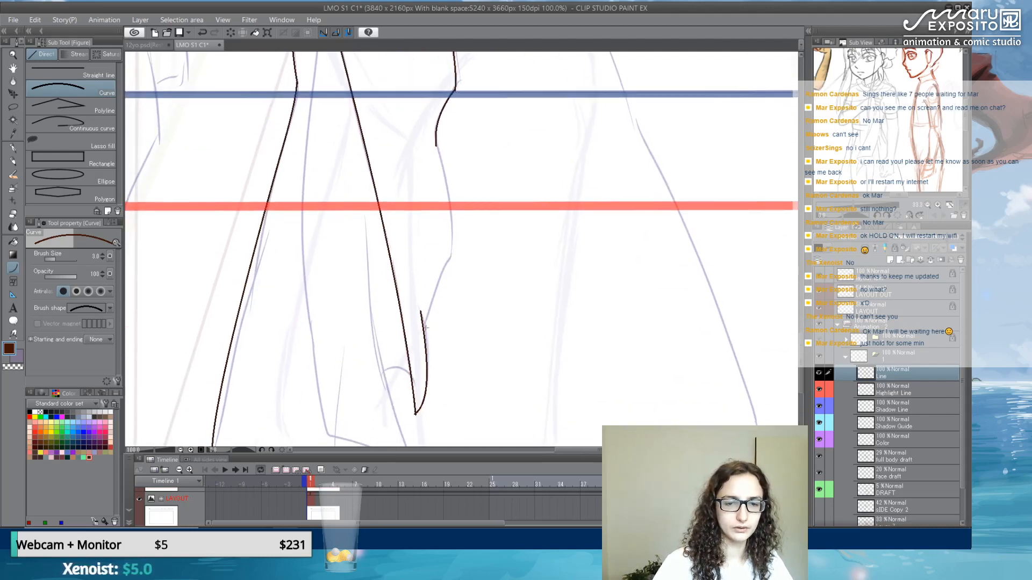
drag(424, 328, 453, 253)
click(435, 277)
drag(457, 208, 456, 212)
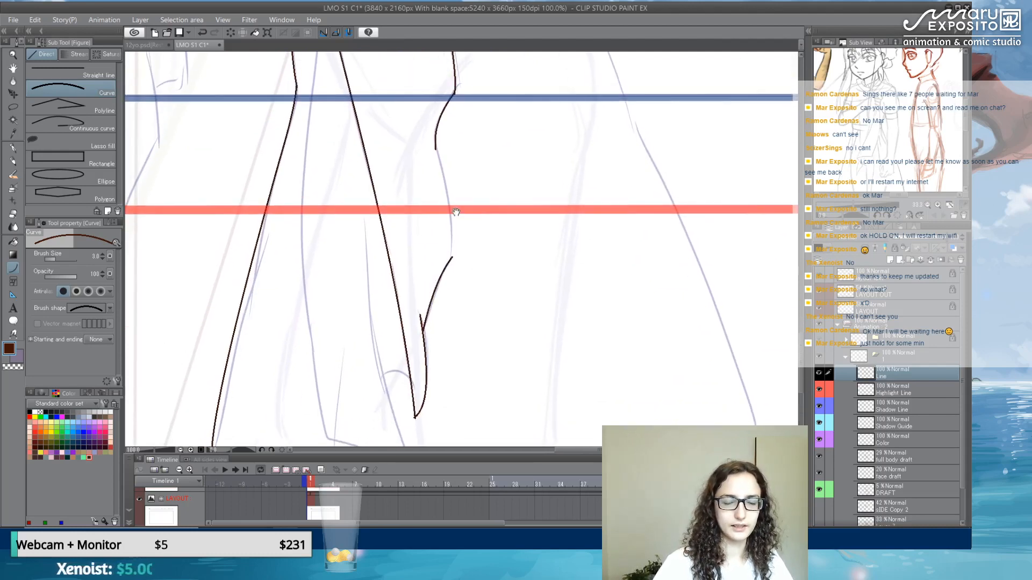
- Join the upper and lower parts of the garment's back edge with a curve crossing the red layout frame
scroll(455, 211, down, 5)
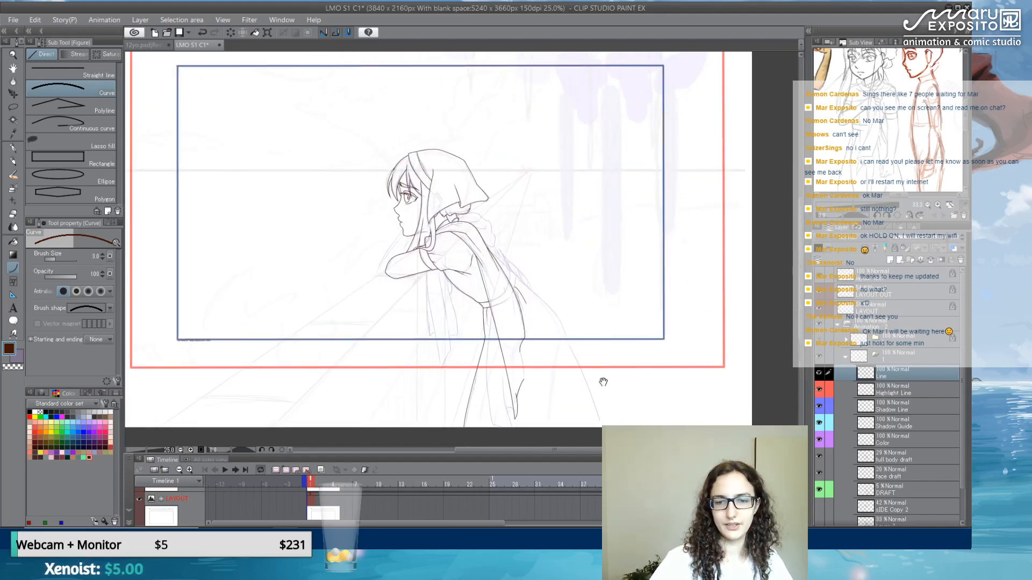
drag(603, 381, 555, 293)
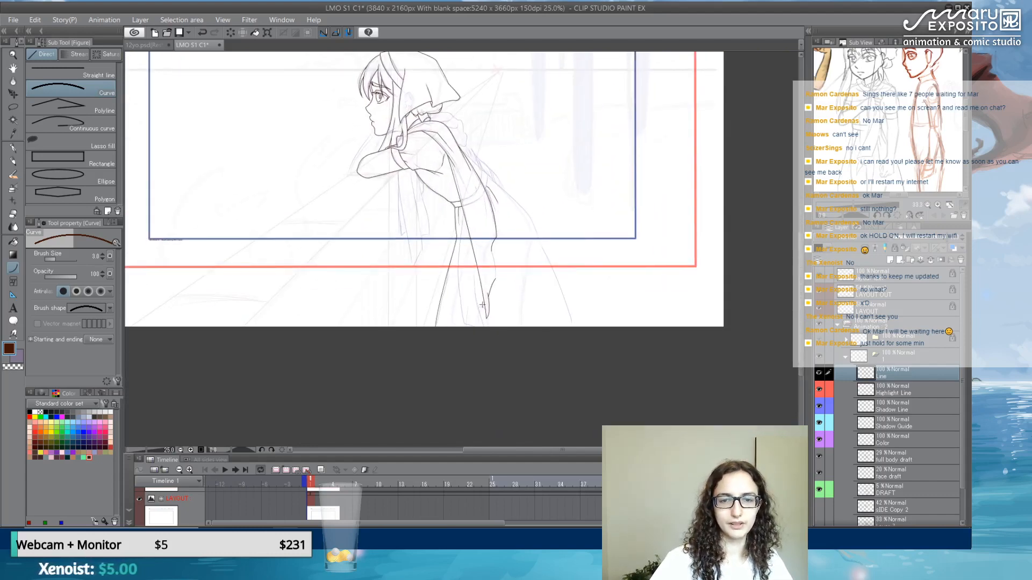
scroll(482, 305, up, 8)
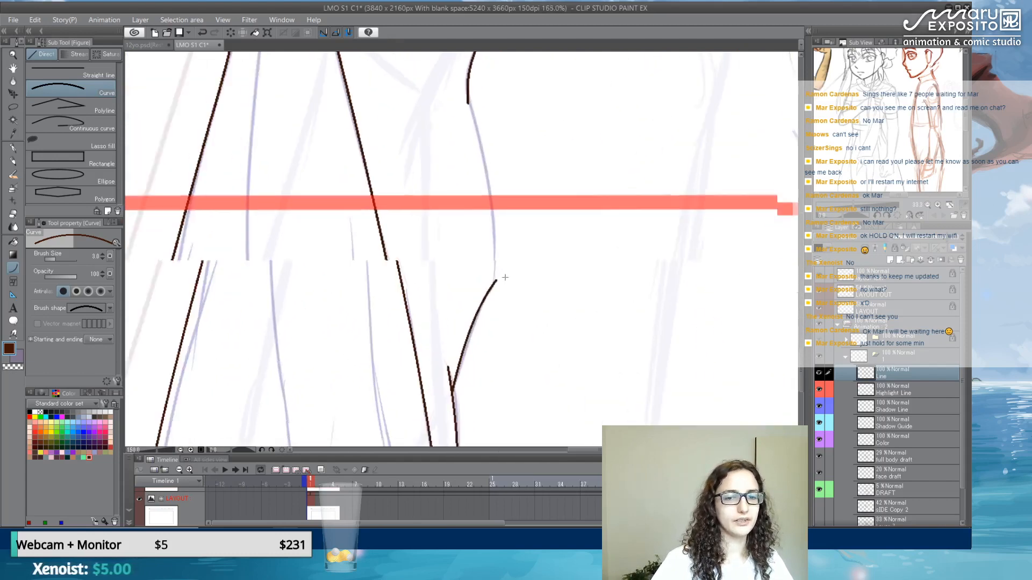
scroll(505, 278, up, 1)
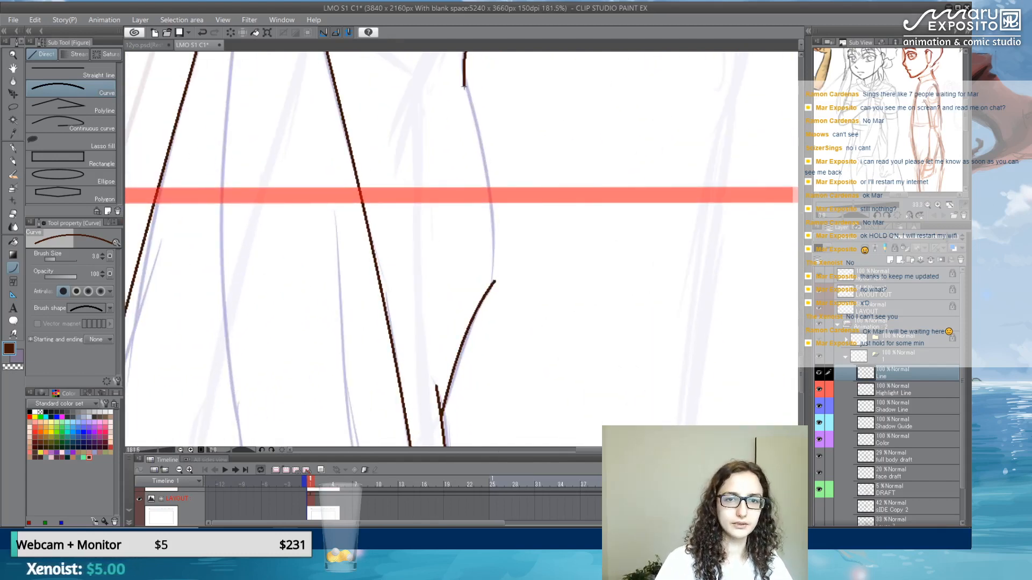
drag(464, 86, 495, 280)
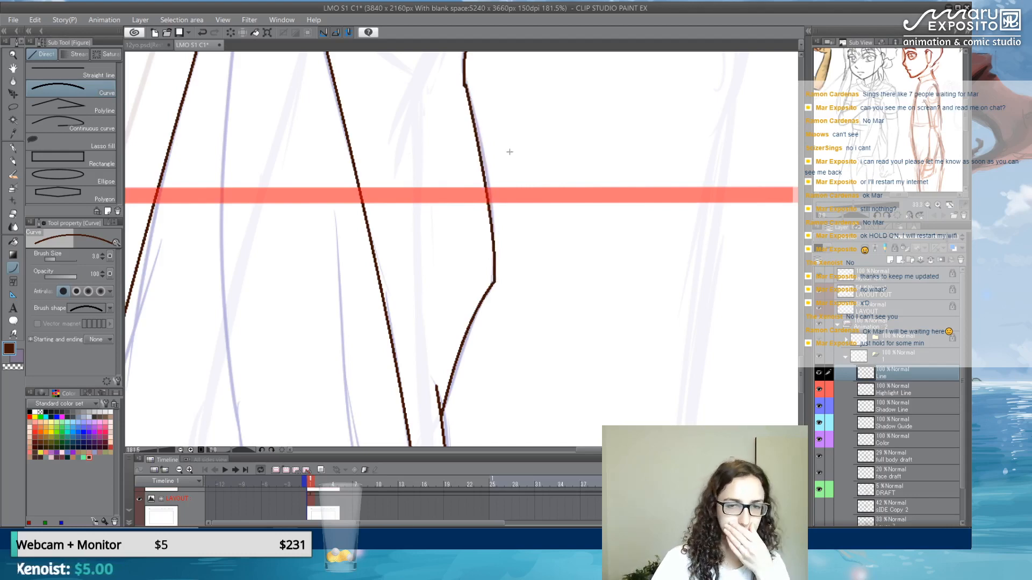
- Extend the braid's outer outline with a curve and add short strand strokes inside the braid with the G-pen
scroll(509, 152, down, 11)
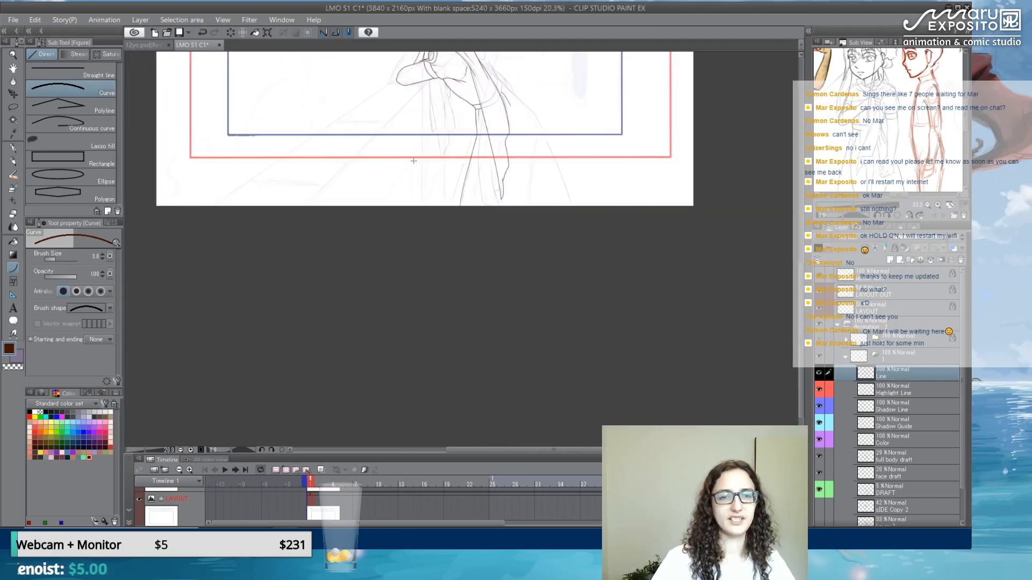
drag(492, 130, 494, 178)
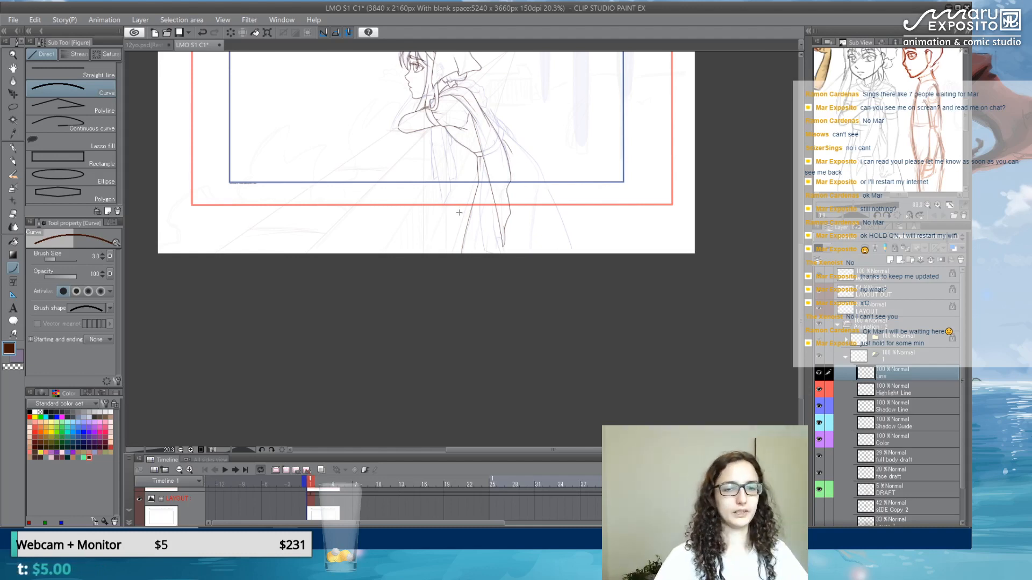
scroll(482, 214, up, 4)
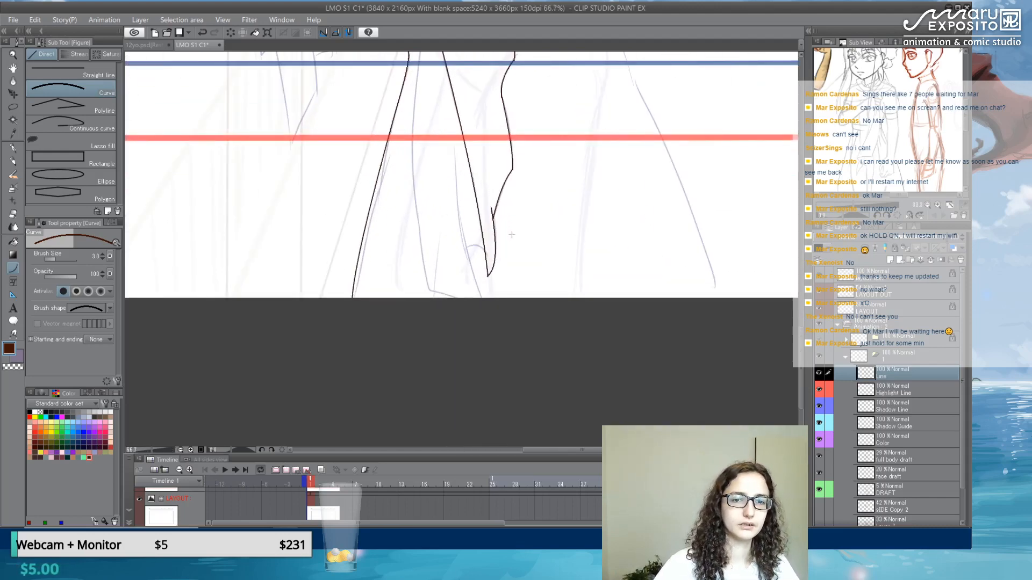
drag(492, 253, 482, 311)
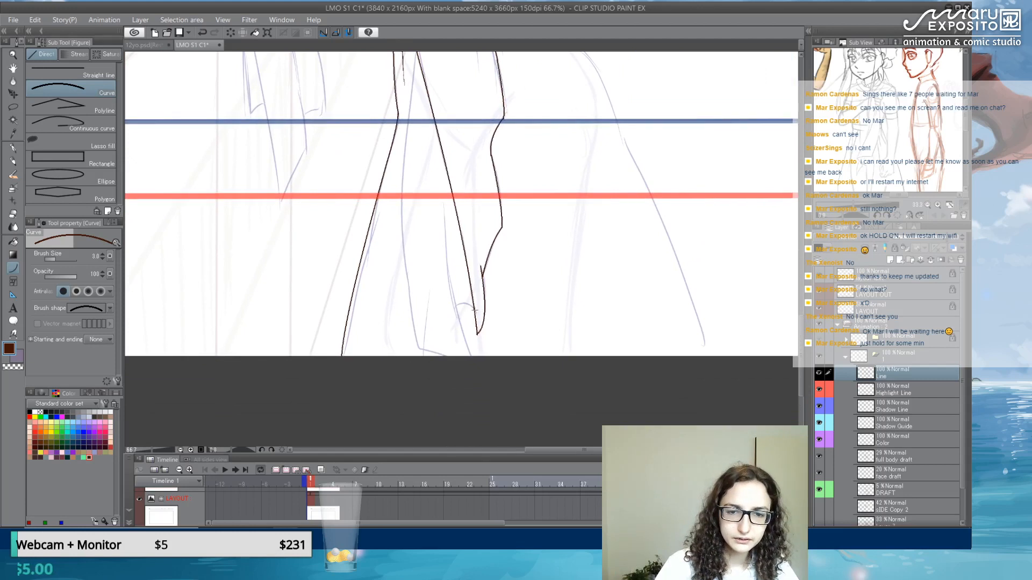
scroll(347, 186, up, 3)
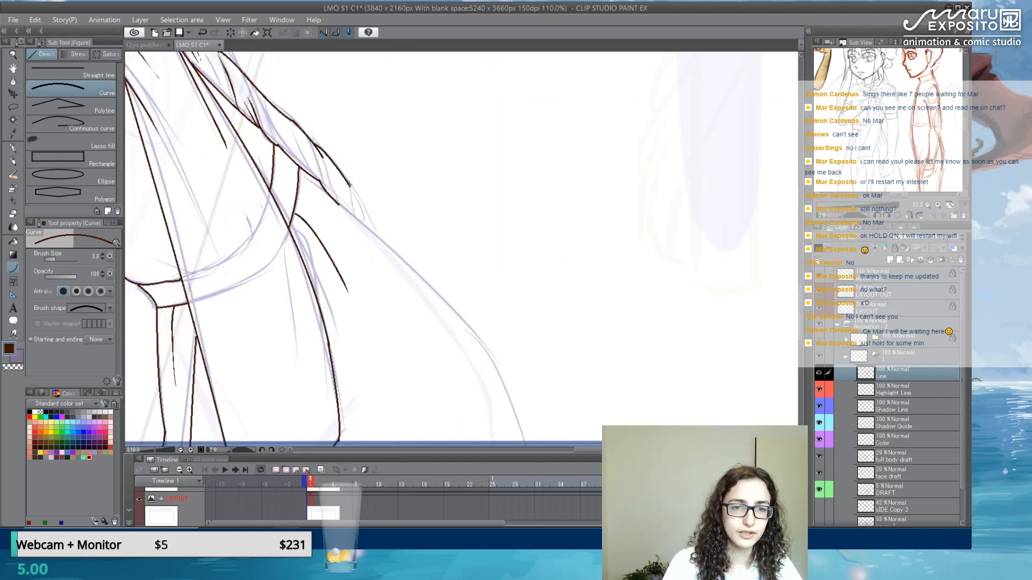
drag(349, 185, 377, 237)
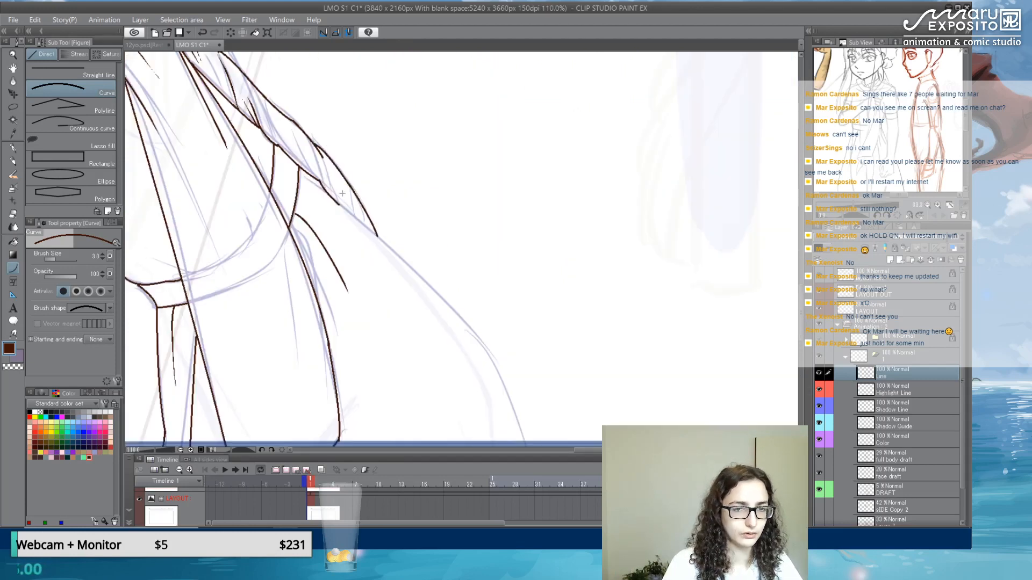
click(14, 149)
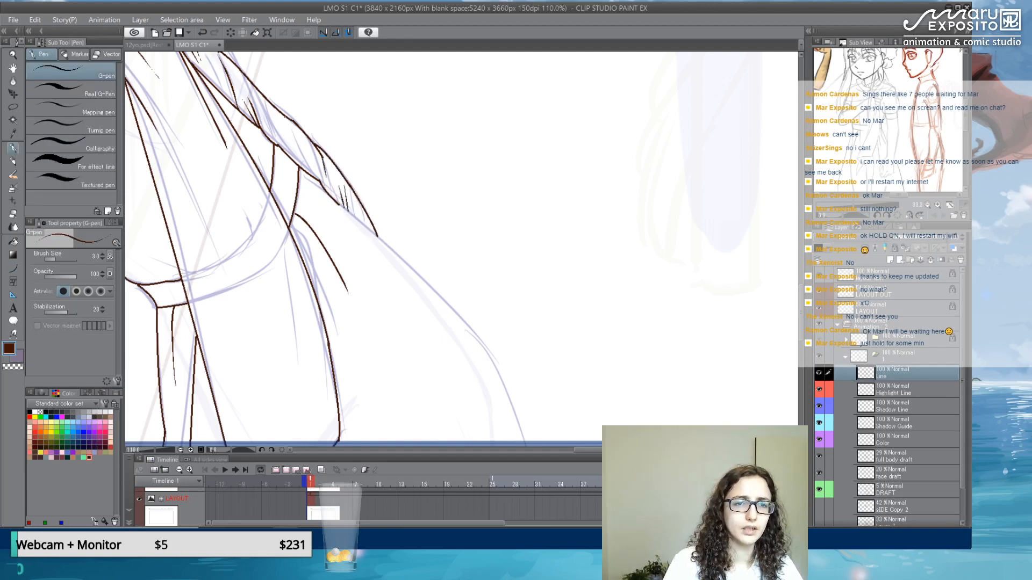
drag(285, 117, 299, 140)
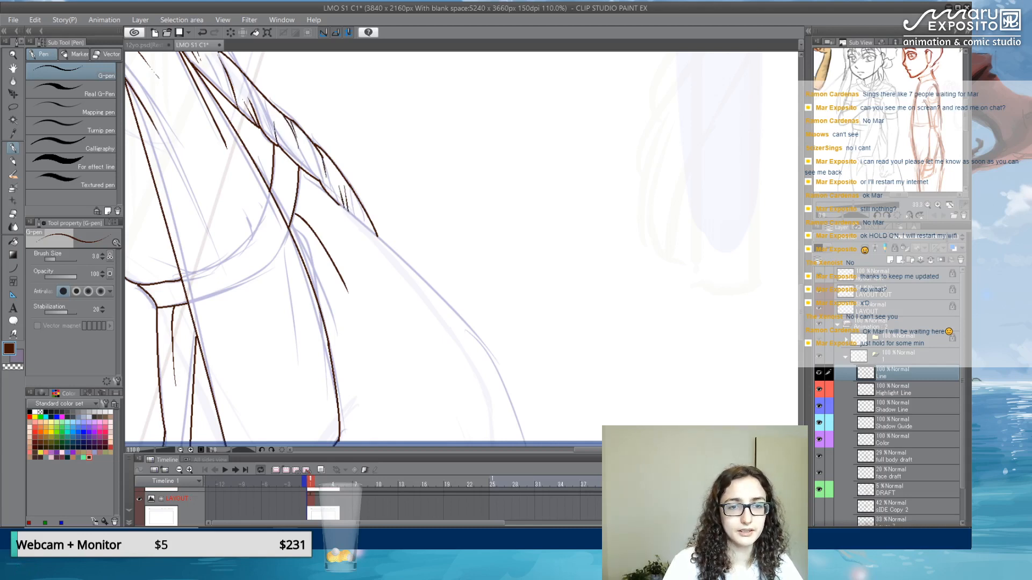
- Trace the back outline of the skirt with curves from below the braid down across both layout frames
drag(357, 218, 290, 144)
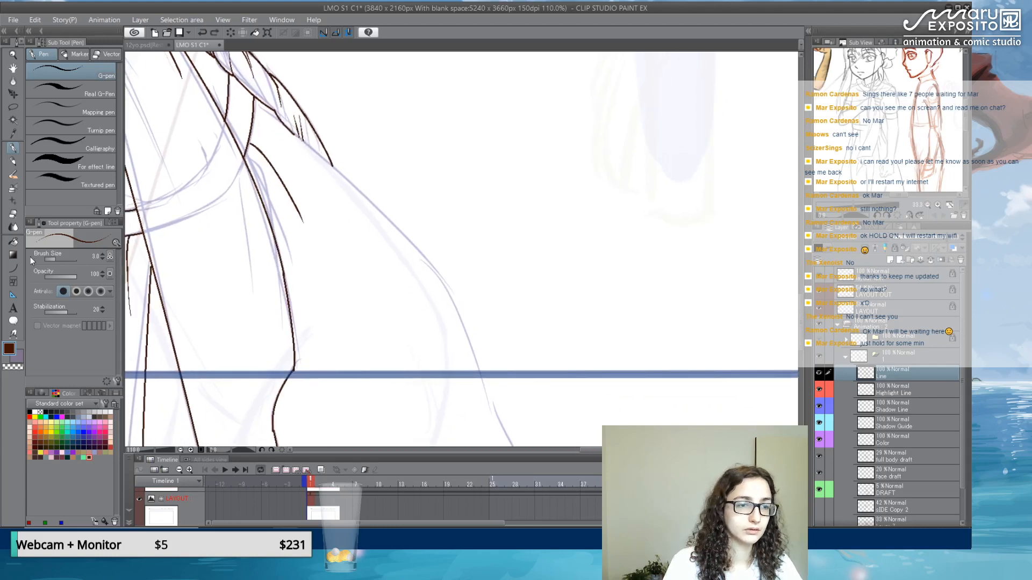
click(13, 268)
mouse_move(294, 135)
mouse_down()
mouse_move(447, 290)
mouse_move(449, 273)
mouse_move(354, 71)
mouse_move(411, 206)
mouse_up()
click(416, 236)
click(406, 192)
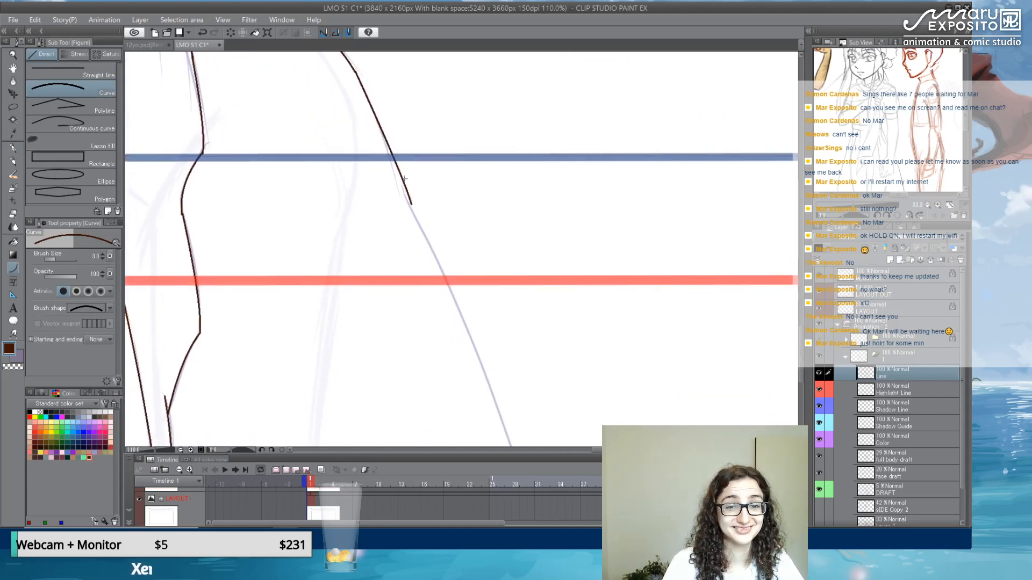
drag(440, 237, 375, 129)
- Save the file with the finished line art of the whole figure
scroll(404, 217, down, 5)
scroll(404, 218, down, 3)
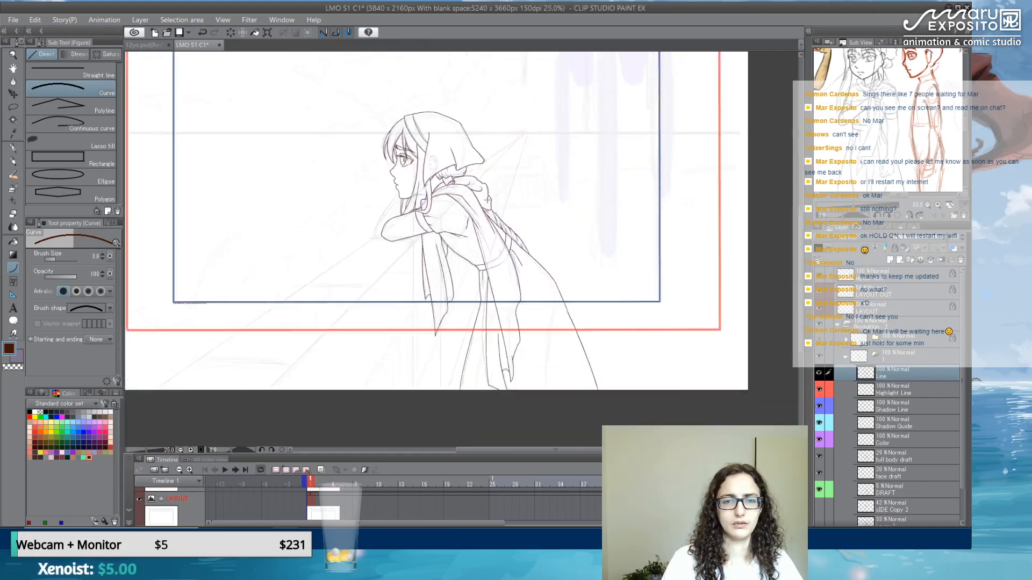
scroll(486, 199, up, 2)
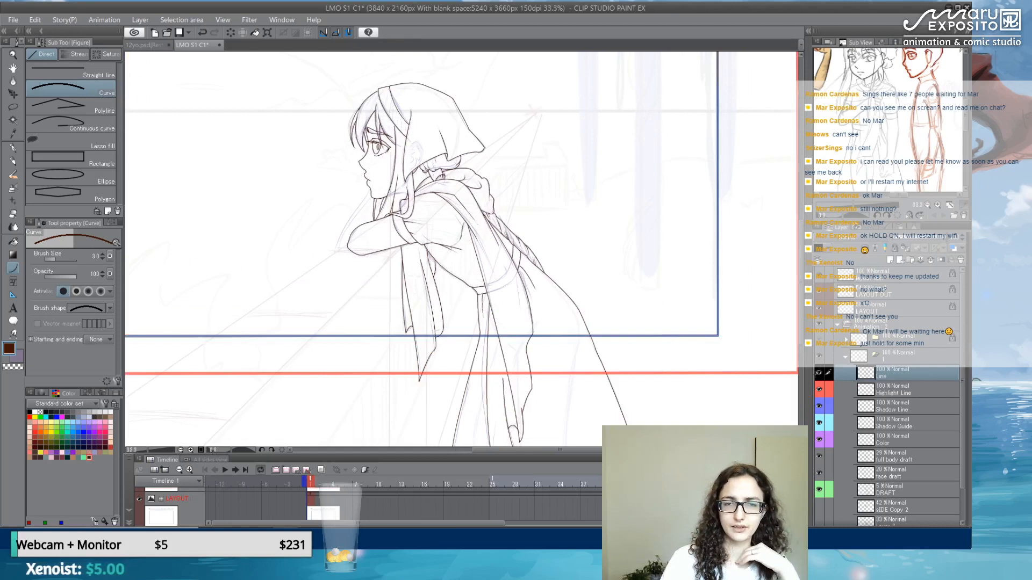
key(ctrl+s)
- Hide the DRAFT, face draft and full body draft layers
scroll(830, 466, down, 2)
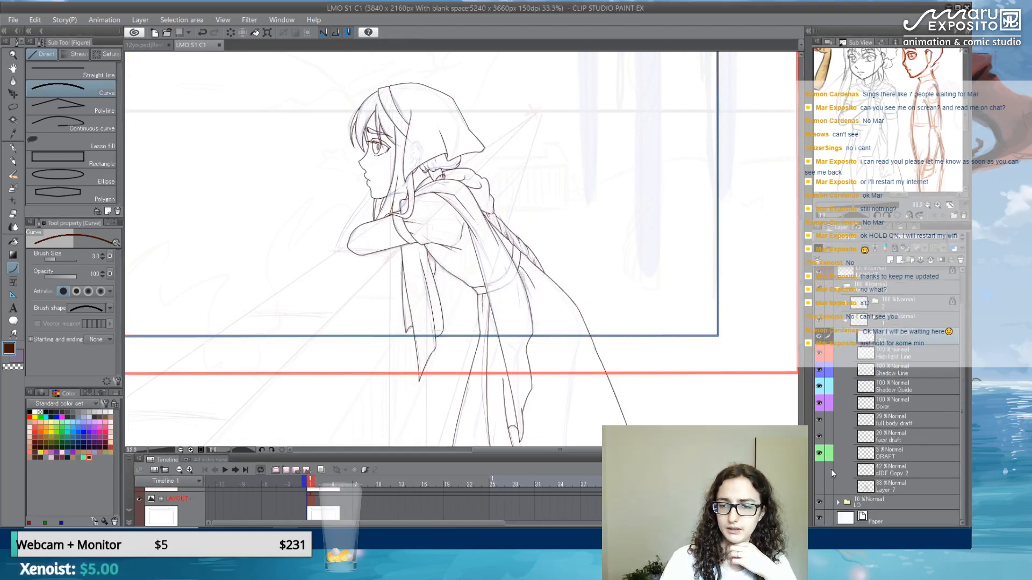
click(818, 453)
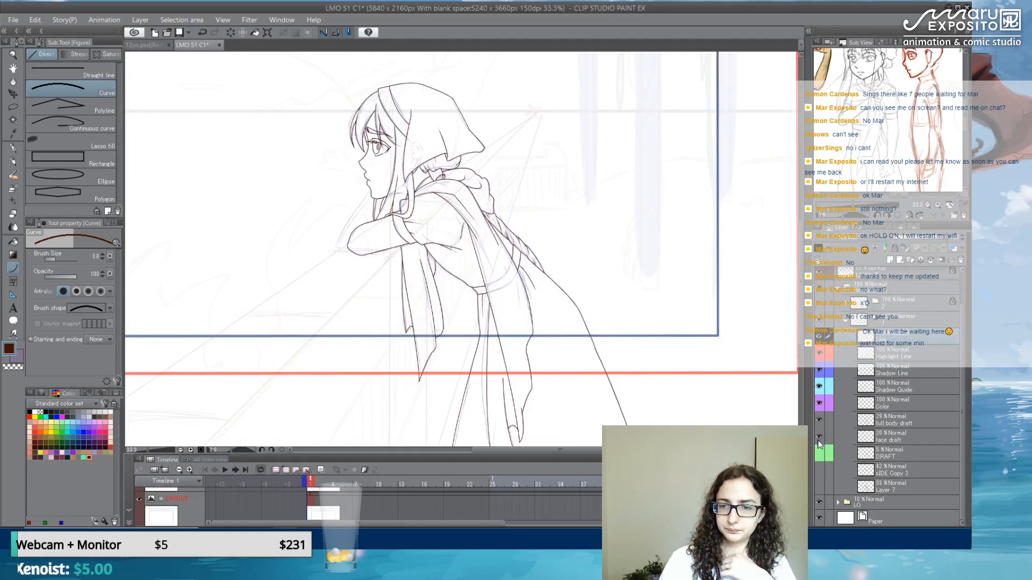
click(818, 436)
click(818, 420)
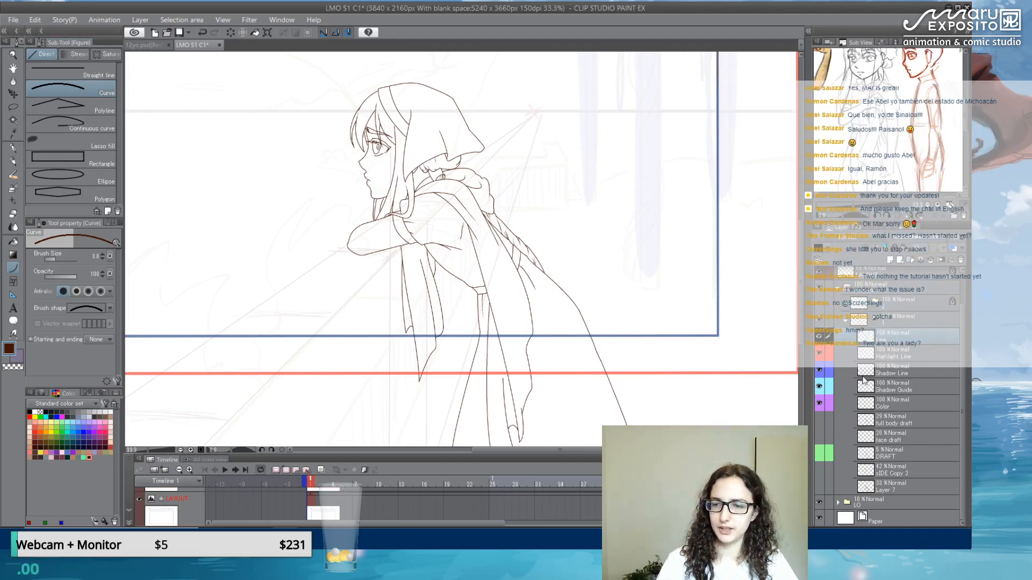
- Make the Shadow Line layer active and draw a blue curve for the hair's shadow edge on the forehead above the eye
click(914, 377)
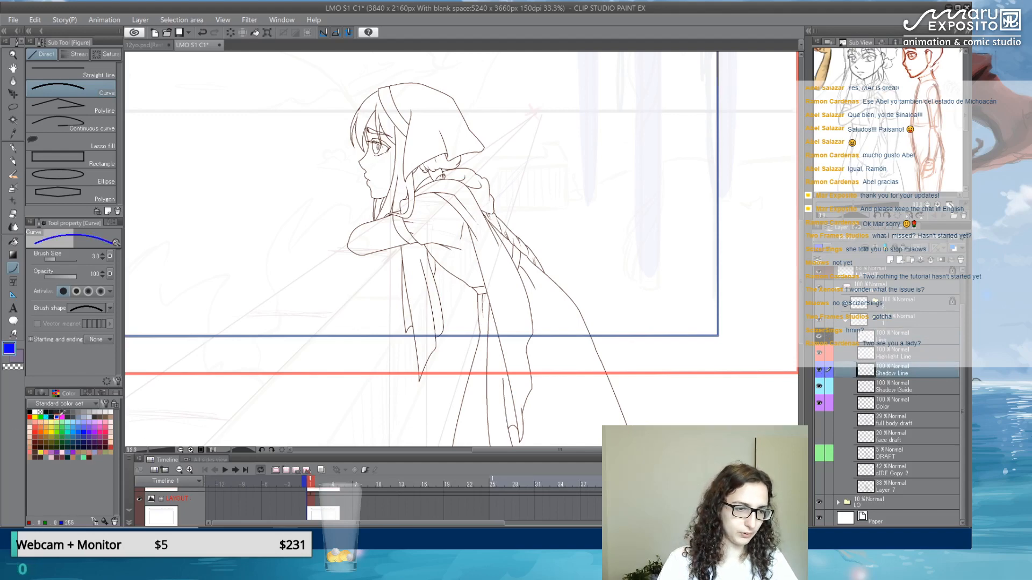
scroll(379, 133, up, 4)
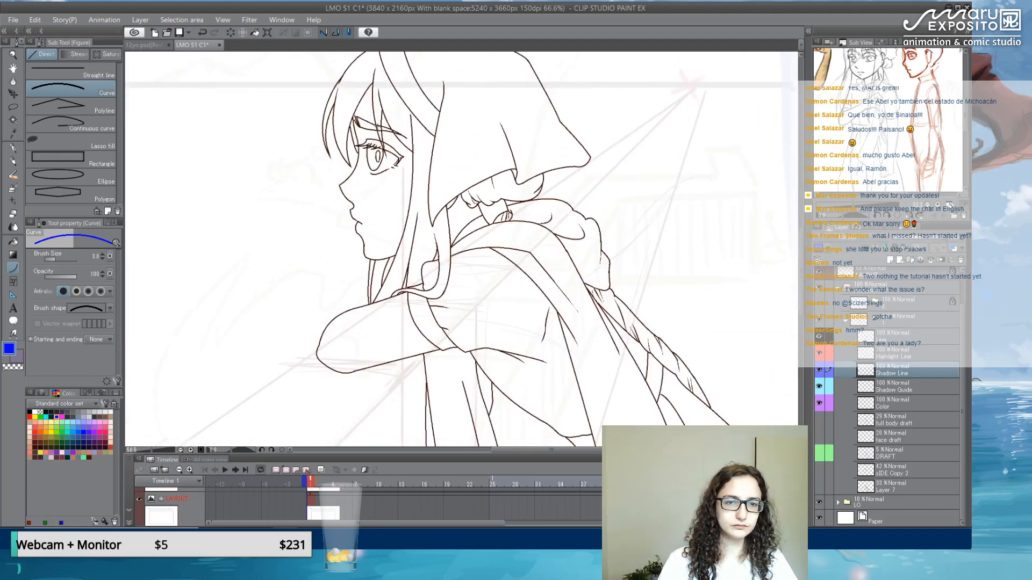
scroll(379, 127, up, 1)
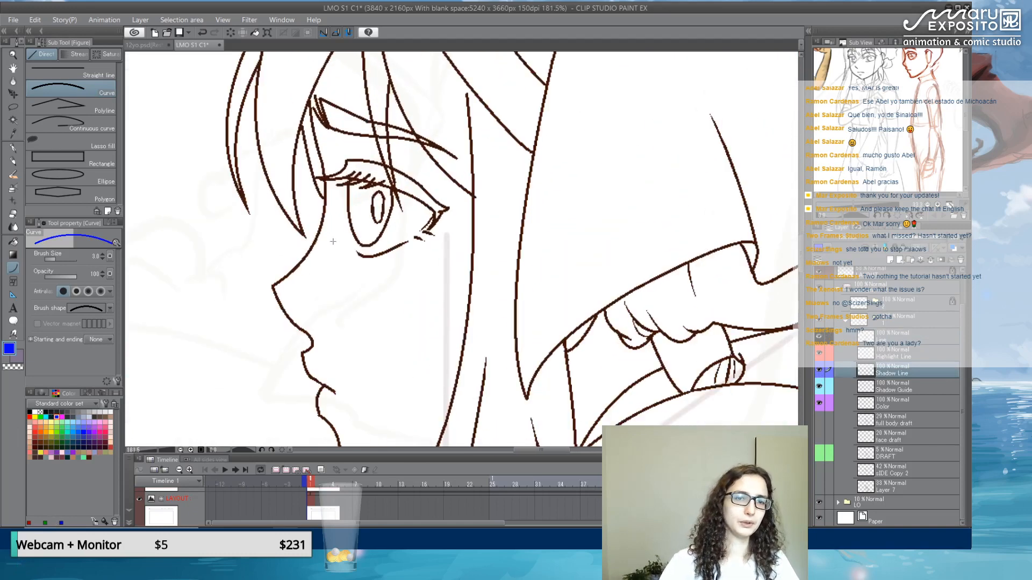
drag(390, 190, 394, 289)
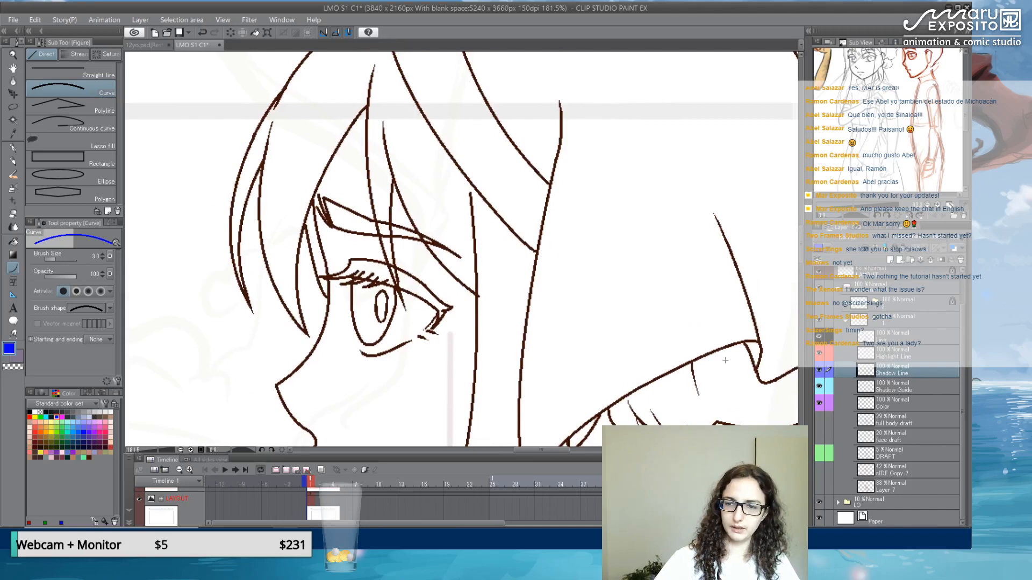
drag(327, 268, 355, 162)
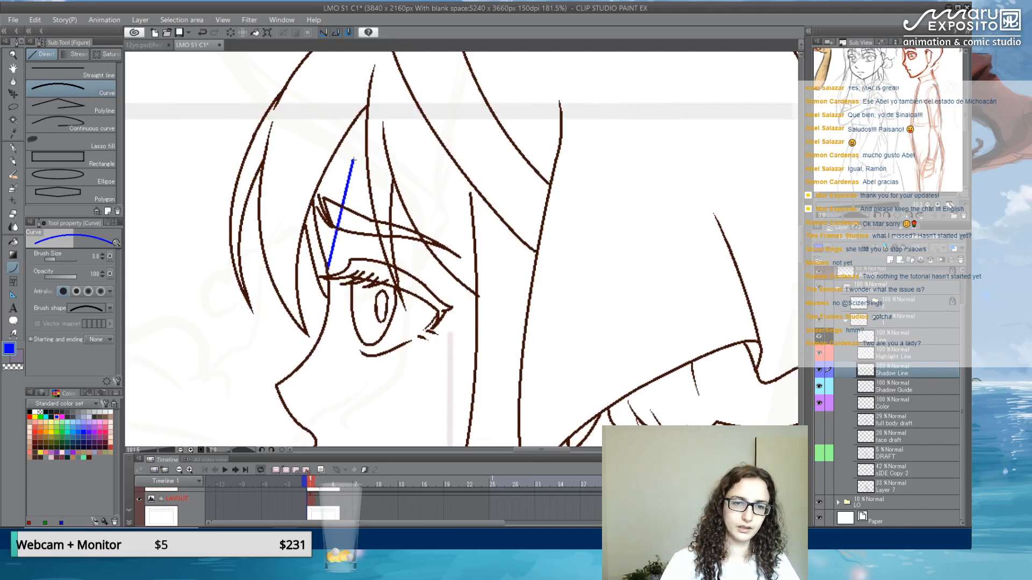
scroll(350, 162, down, 5)
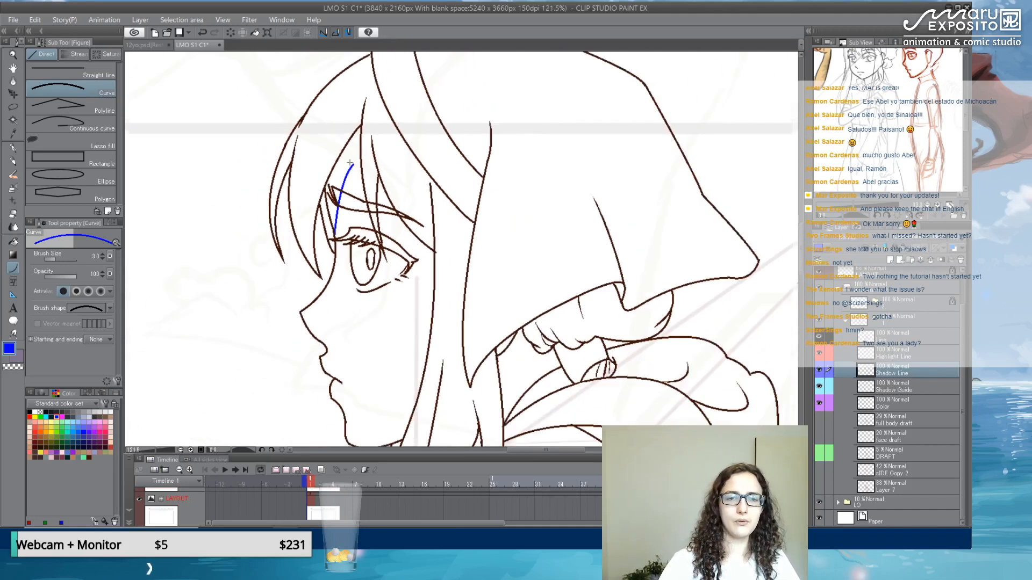
drag(330, 163, 445, 235)
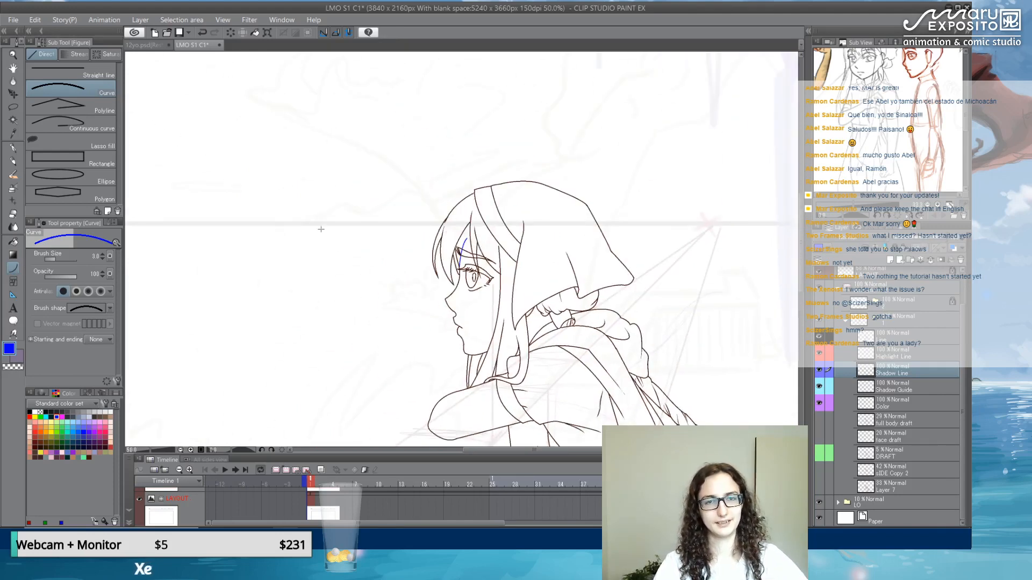
scroll(456, 202, up, 4)
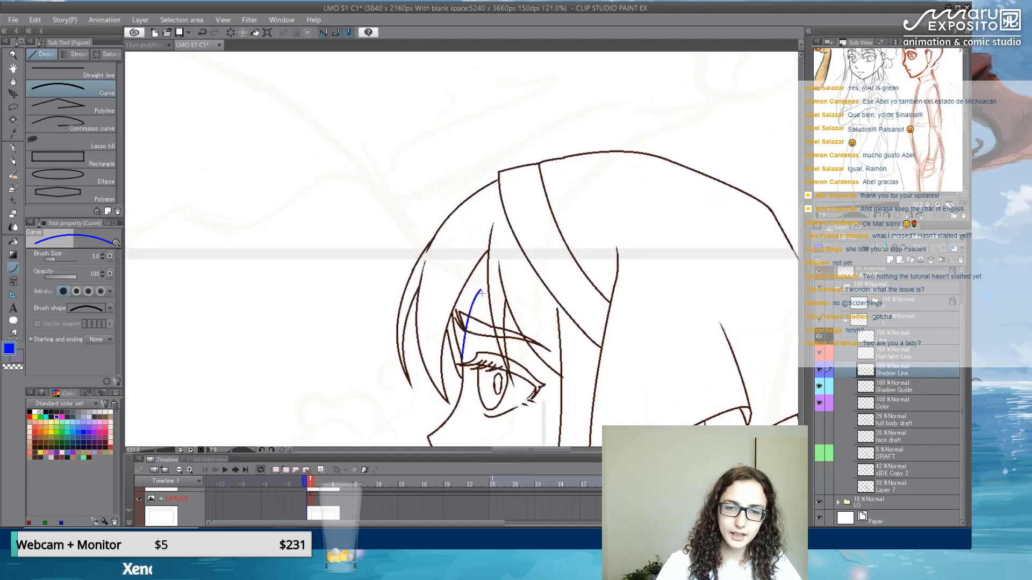
drag(480, 290, 471, 208)
key(ctrl+x)
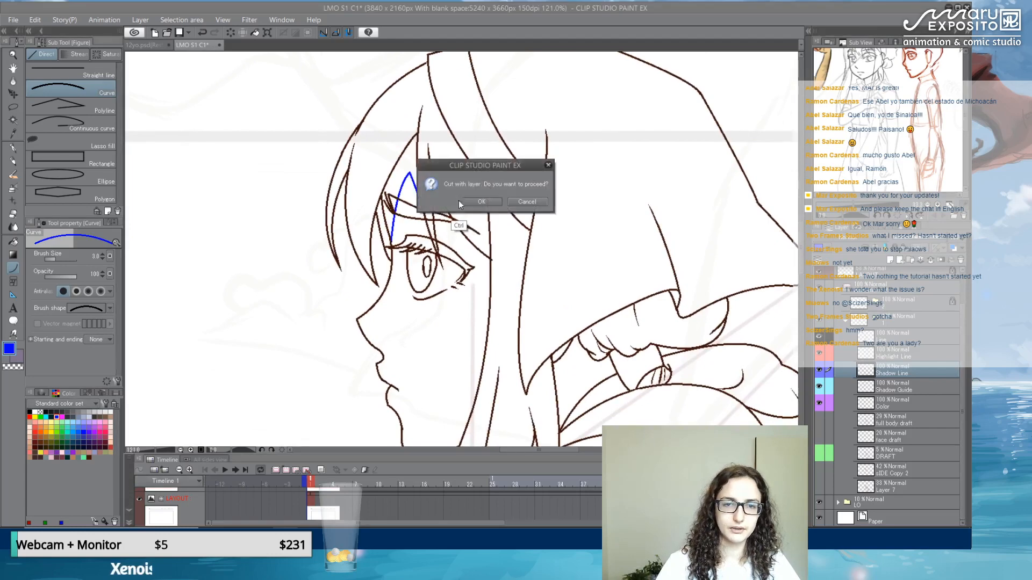
click(524, 201)
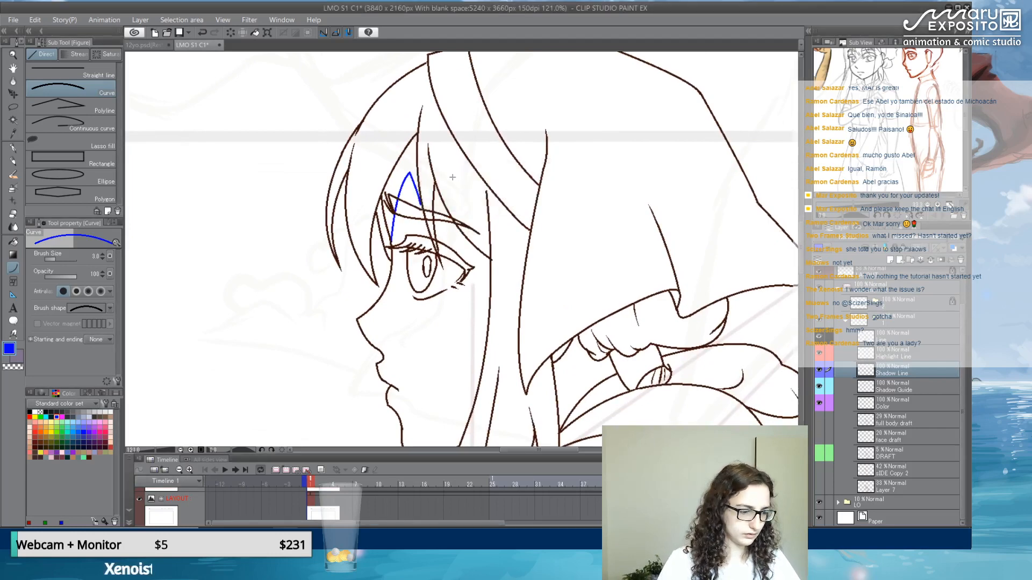
scroll(449, 185, up, 2)
key(ctrl+z)
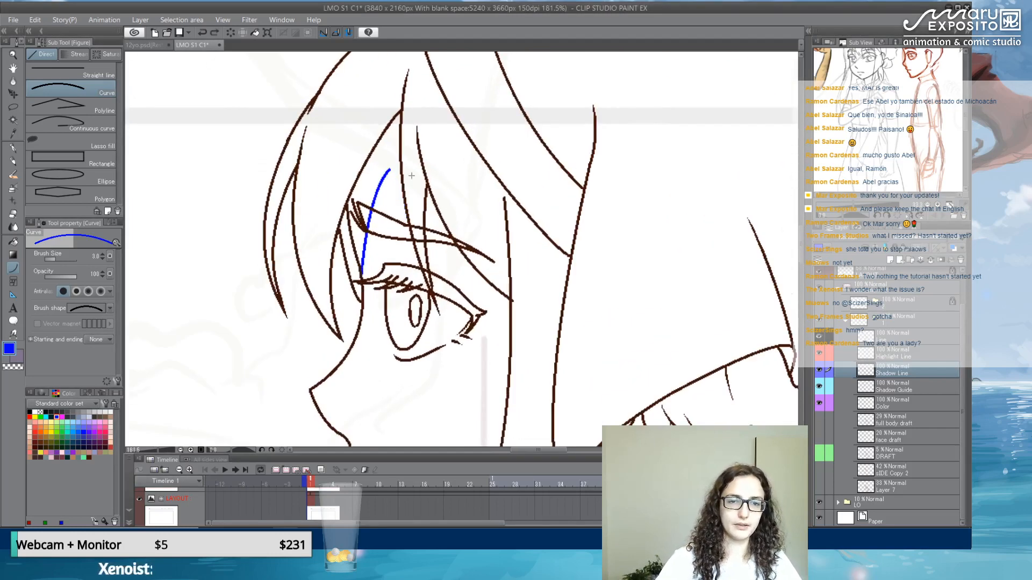
- Close the forehead shadow to a peak and draw the angular blue shadow edge between the eyebrow's outer end and the side hair
drag(391, 170, 405, 204)
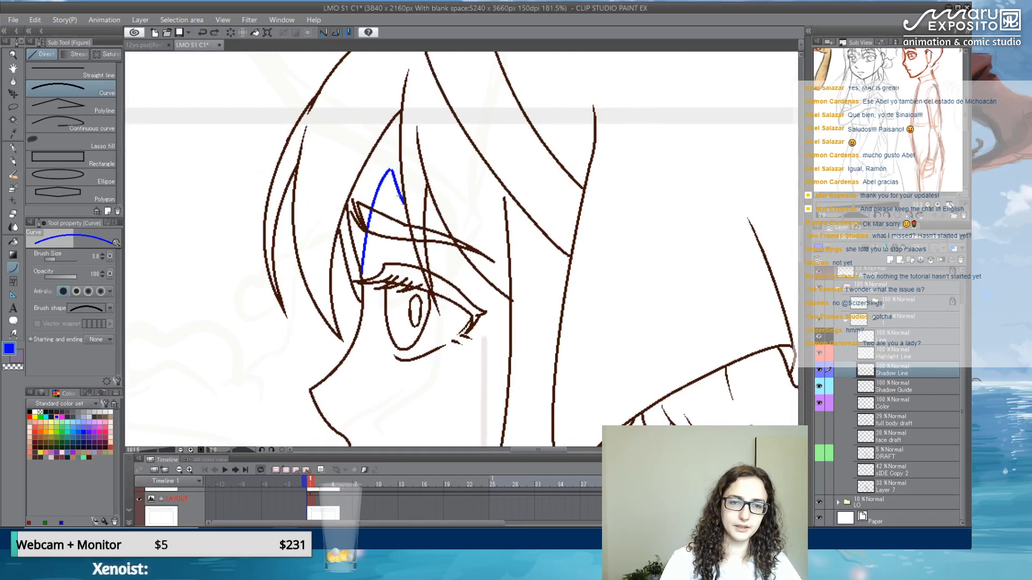
click(396, 187)
mouse_move(440, 257)
mouse_down()
mouse_move(401, 173)
mouse_move(405, 160)
mouse_move(469, 231)
mouse_up()
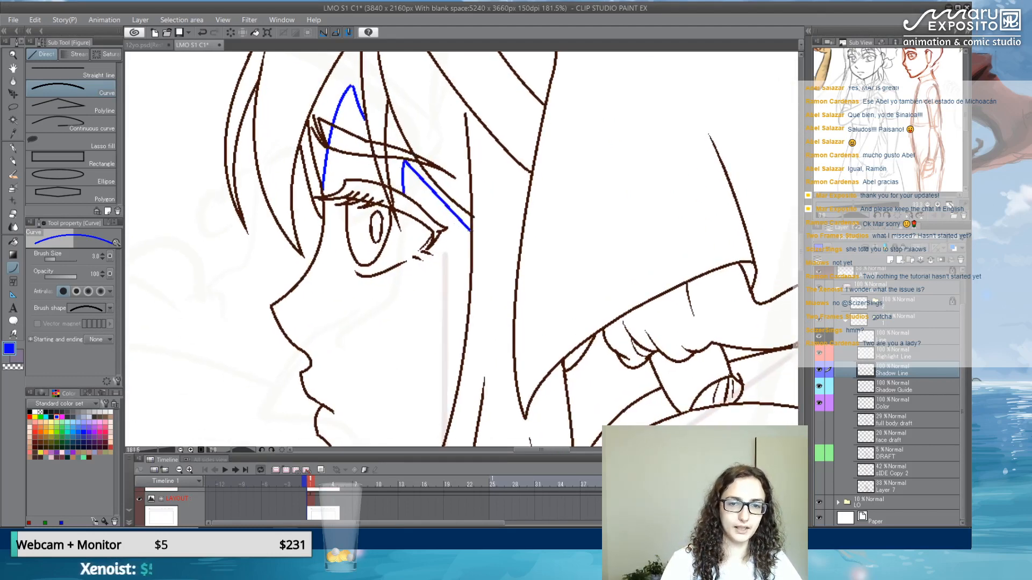
click(443, 203)
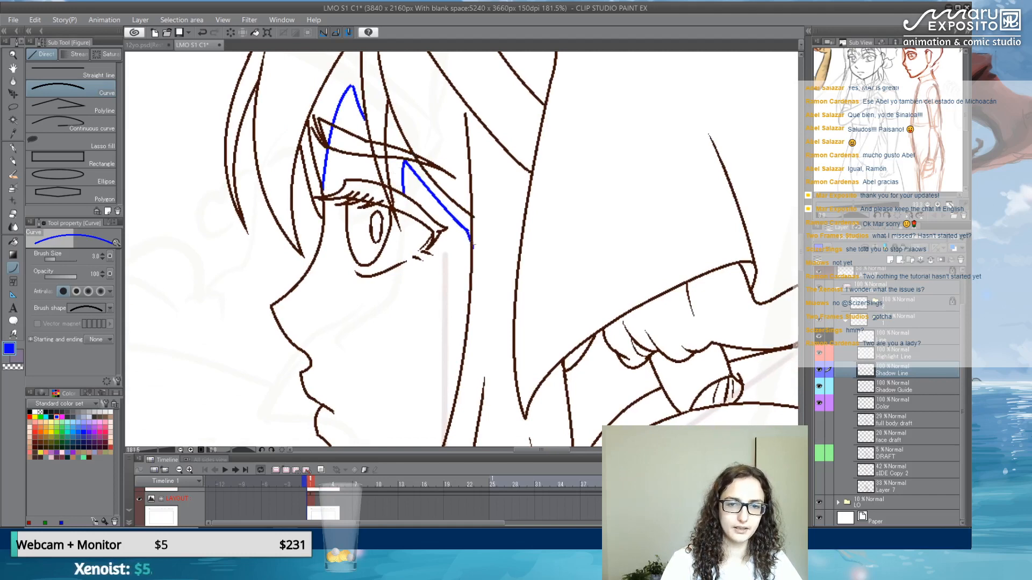
- Draw blue shadow curves along the jaw from the chin to the side hair and under the tip of the nose
mouse_move(442, 299)
mouse_down()
mouse_move(547, 169)
mouse_move(492, 140)
mouse_up()
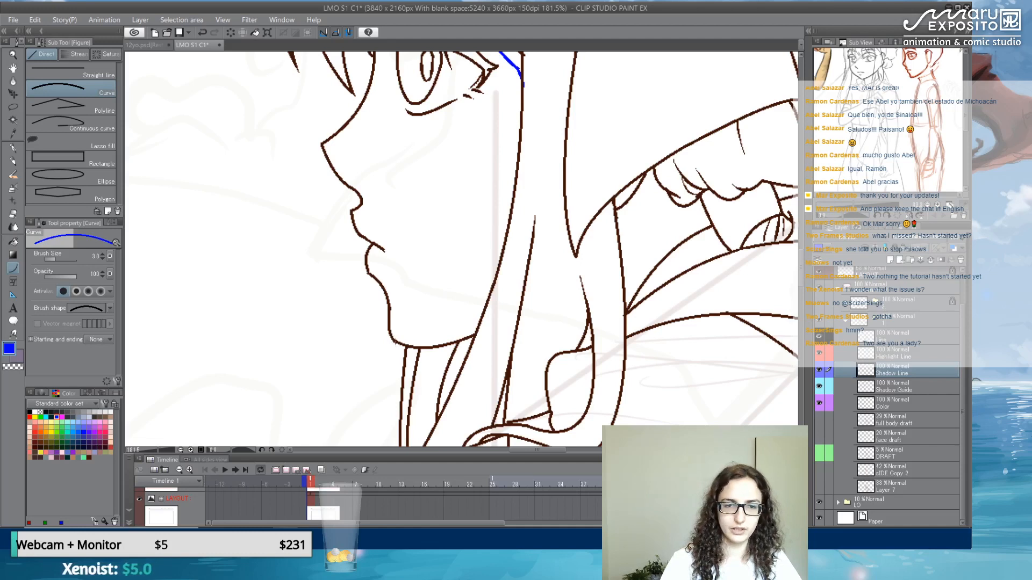
drag(402, 343, 500, 259)
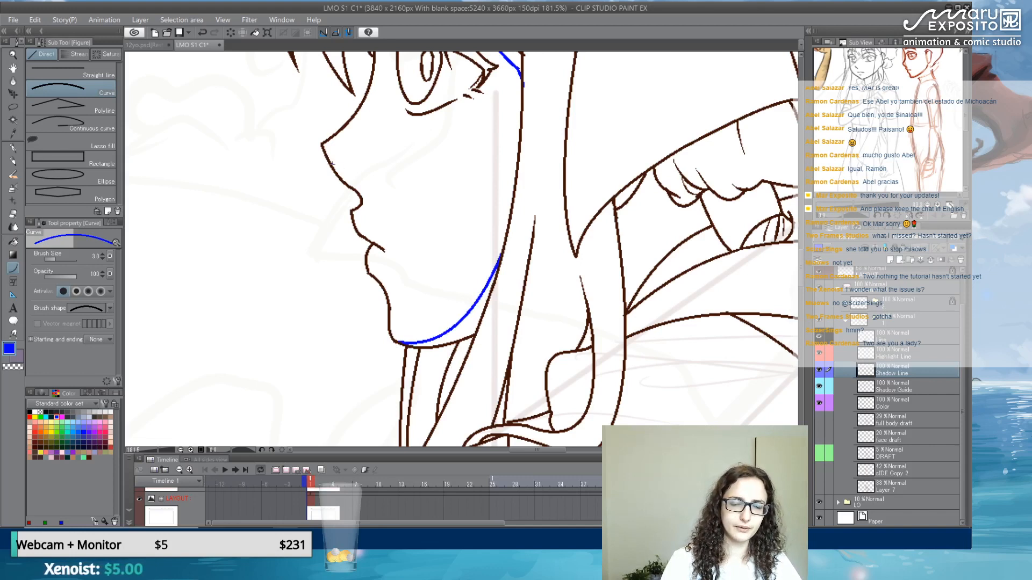
drag(332, 164, 372, 198)
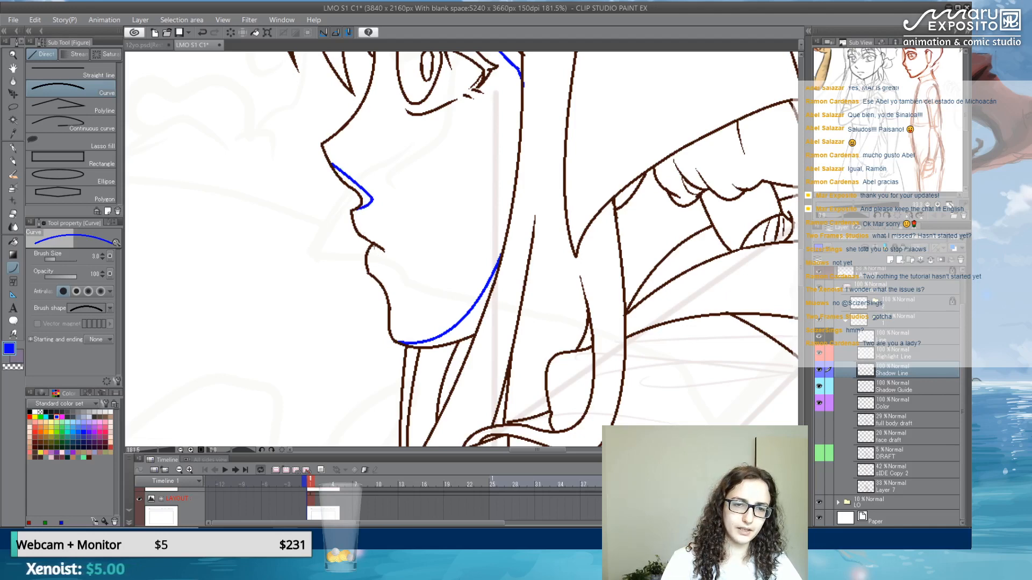
- Draw the blue shadow edge across the iris and eye white below the upper lashes
drag(504, 105, 420, 271)
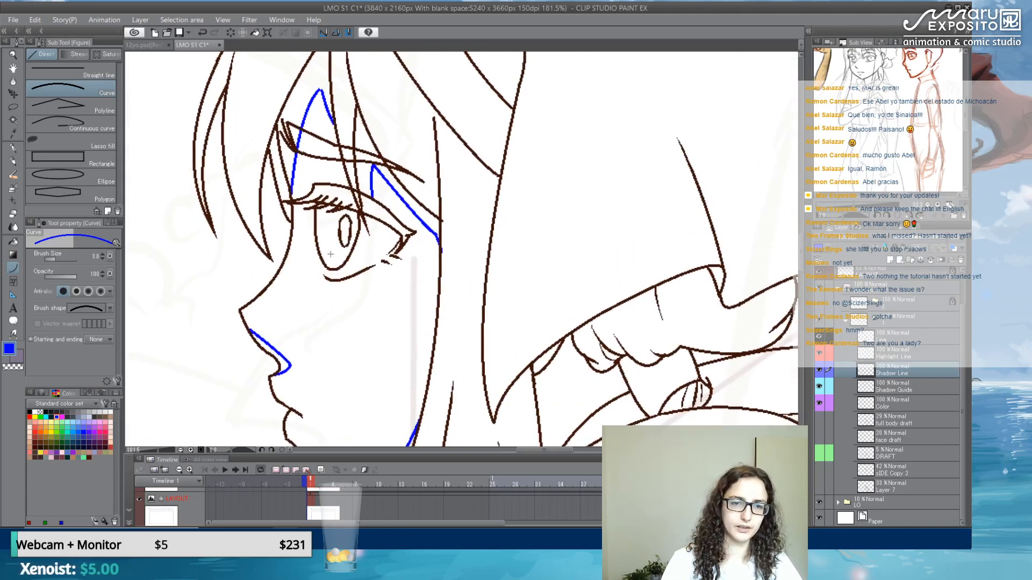
drag(361, 226, 395, 247)
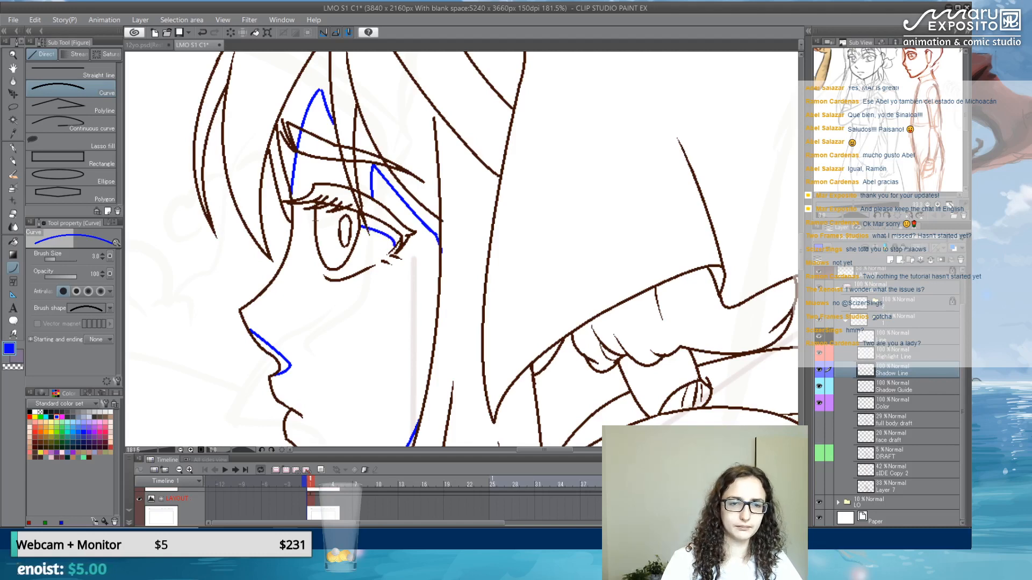
click(355, 228)
- Draw a long blue shadow curve up the front bangs from the lock's tip and finish it with a zigzag near the parting
mouse_move(316, 220)
mouse_down()
mouse_move(361, 226)
mouse_move(401, 342)
mouse_up()
mouse_move(310, 369)
mouse_down()
mouse_move(368, 99)
mouse_move(349, 153)
mouse_move(386, 94)
mouse_move(375, 128)
mouse_up()
click(257, 267)
click(355, 129)
click(370, 120)
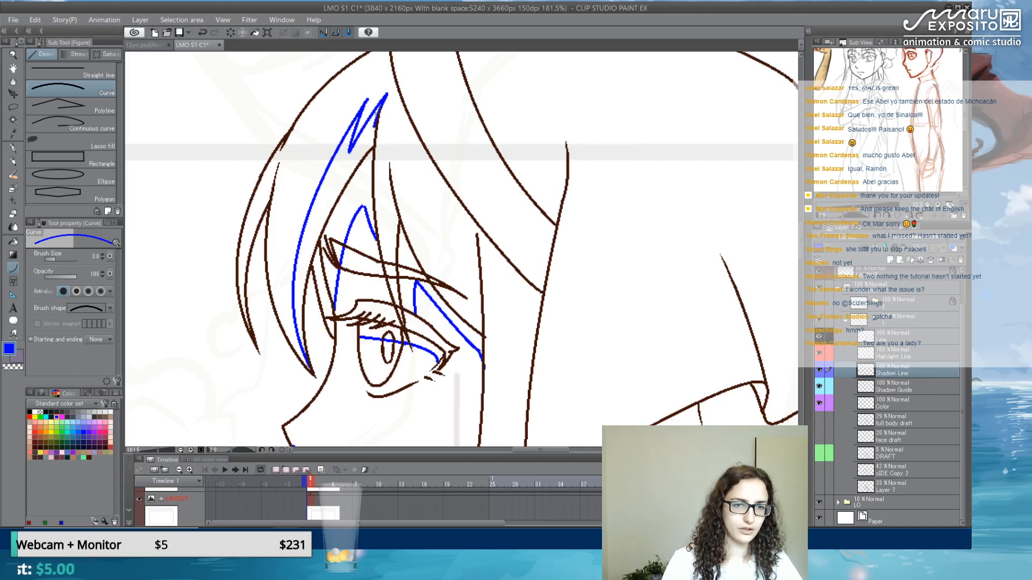
key(e)
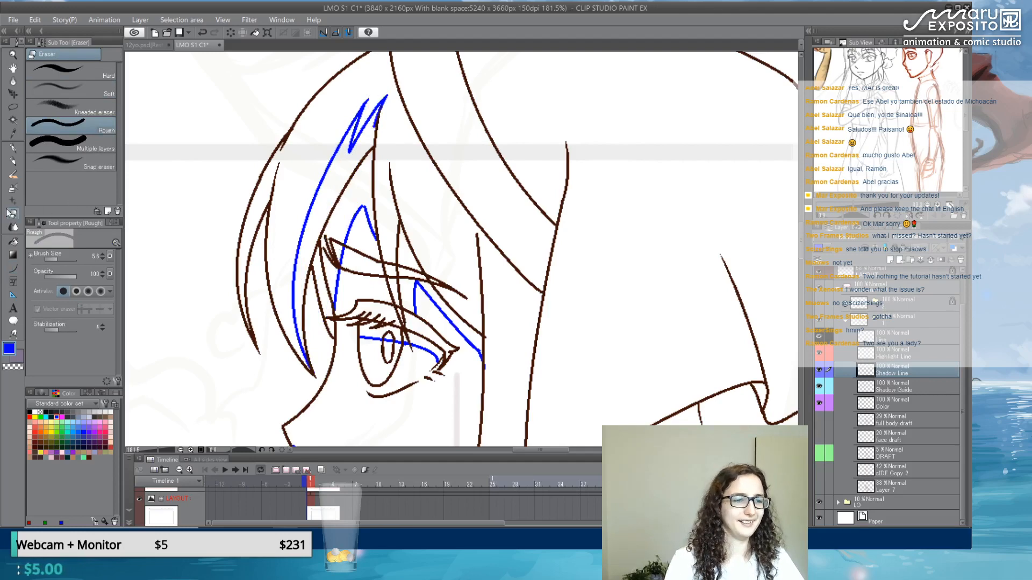
- Draw a pointed blue shadow shape on the bangs above the eyebrow and erase the overshooting ends of its lines
click(13, 268)
drag(448, 243, 429, 209)
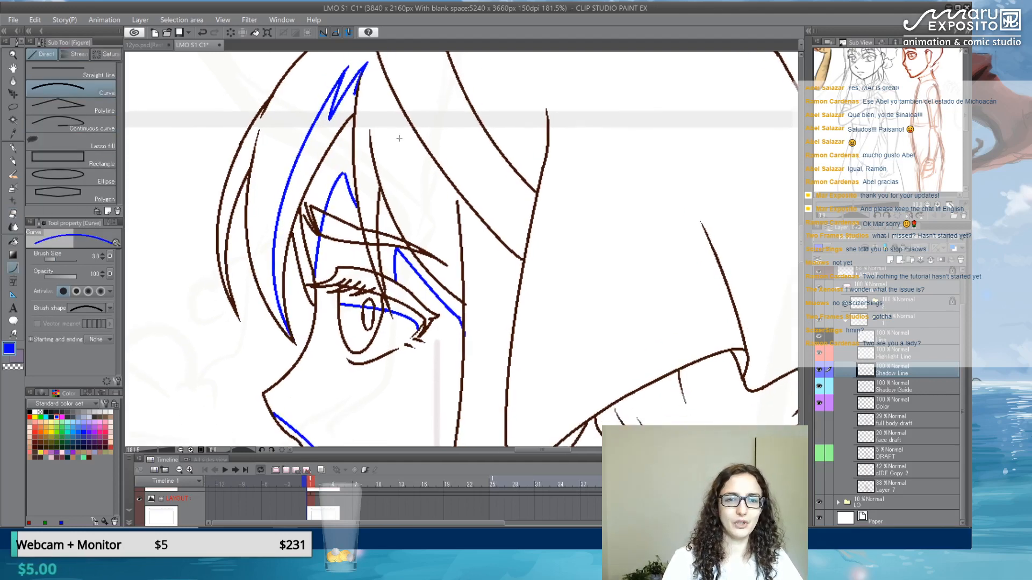
mouse_move(400, 110)
mouse_down()
mouse_move(433, 239)
mouse_move(377, 98)
mouse_move(441, 271)
mouse_move(463, 302)
mouse_up()
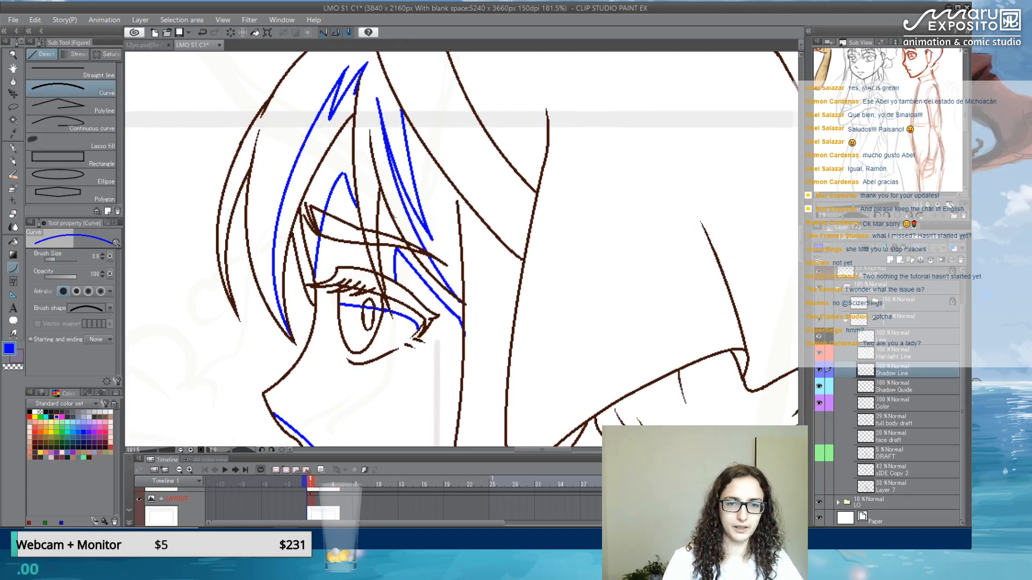
click(391, 207)
key(e)
drag(375, 113, 375, 100)
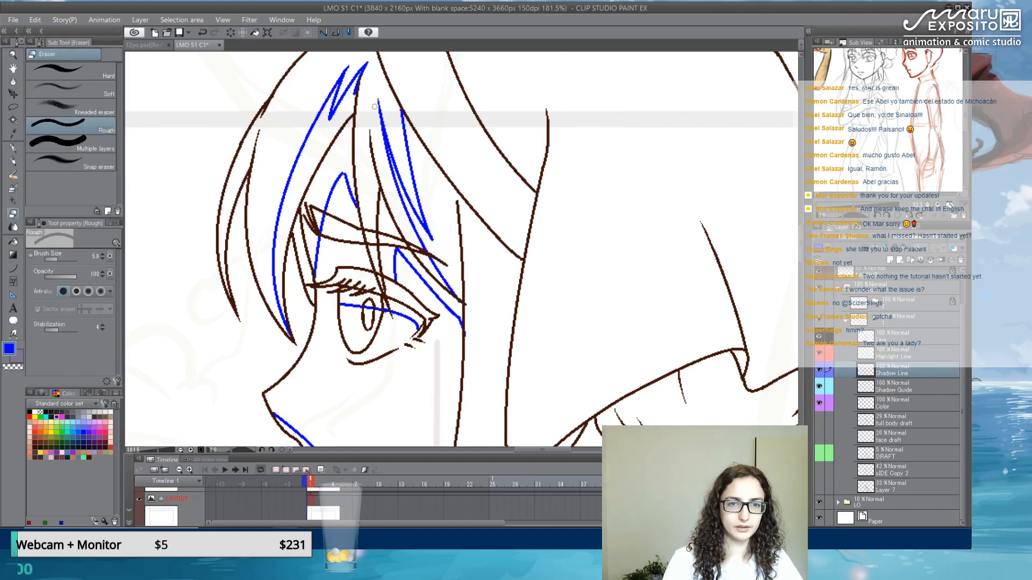
drag(429, 215, 432, 241)
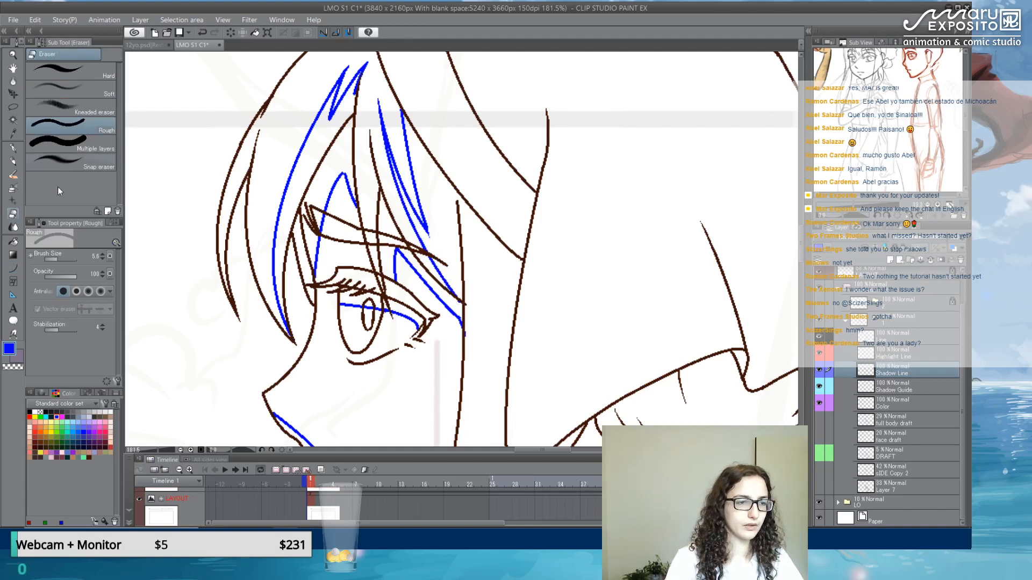
- Add blue shadow curves with the Curve tool along the long side hair locks and across the headscarf
click(14, 269)
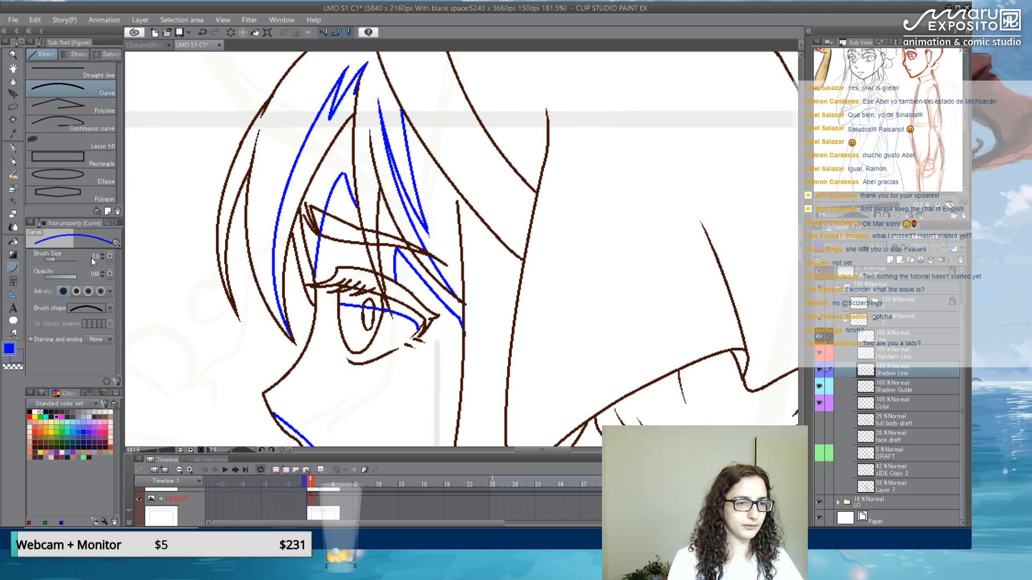
click(64, 291)
drag(540, 159, 467, 66)
scroll(468, 67, down, 2)
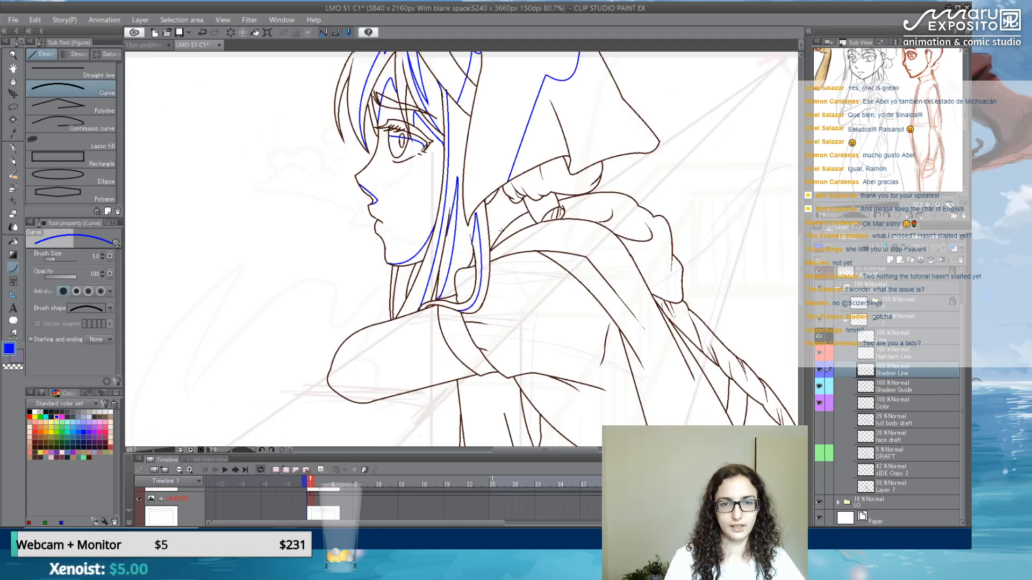
- Draw blue shadow lines on the shoulder, the cuff band and the underside of the bent sleeve
mouse_move(568, 144)
mouse_down()
mouse_move(439, 306)
mouse_move(673, 145)
mouse_move(537, 201)
mouse_move(539, 182)
mouse_up()
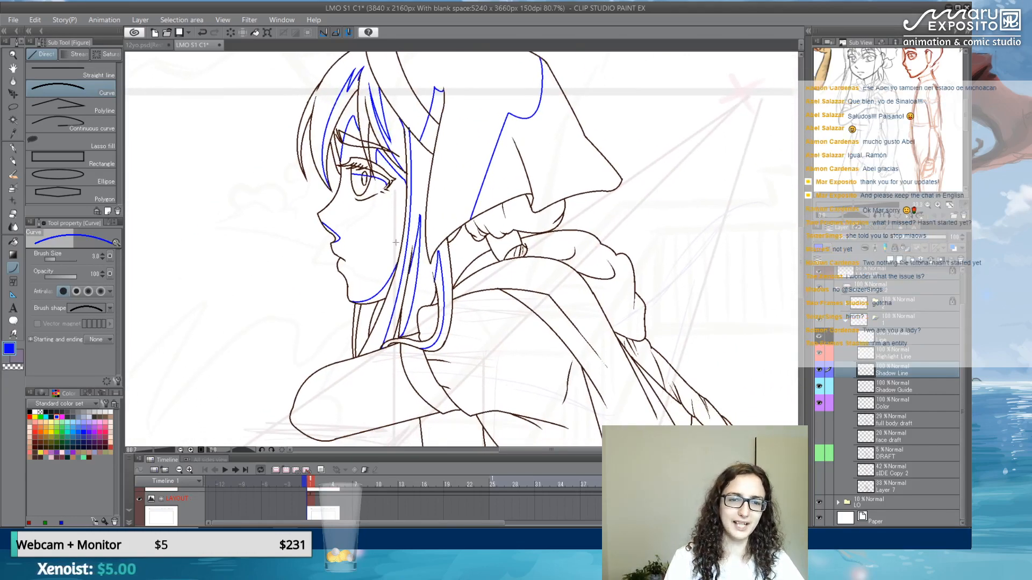
mouse_move(524, 317)
mouse_down()
mouse_move(496, 256)
mouse_move(474, 267)
mouse_up()
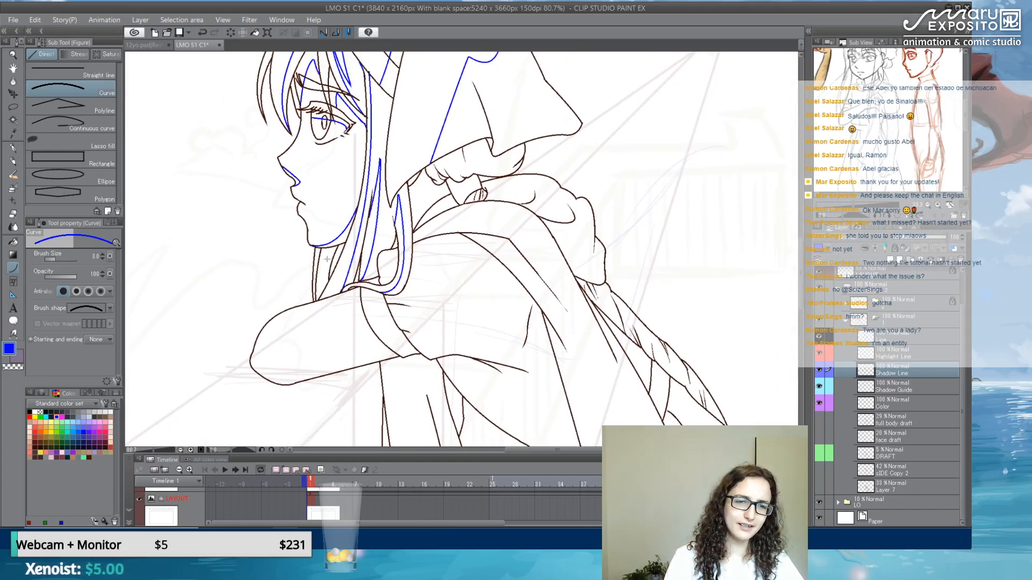
mouse_move(456, 203)
mouse_down()
mouse_move(380, 246)
mouse_move(391, 241)
mouse_up()
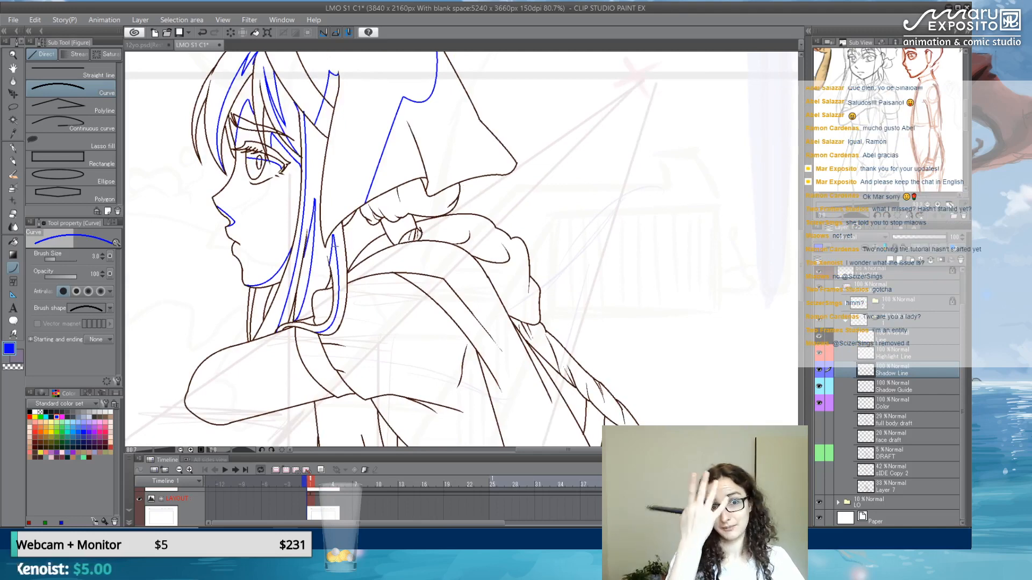
mouse_move(500, 245)
mouse_down()
mouse_move(513, 127)
mouse_move(468, 210)
mouse_move(531, 163)
mouse_up()
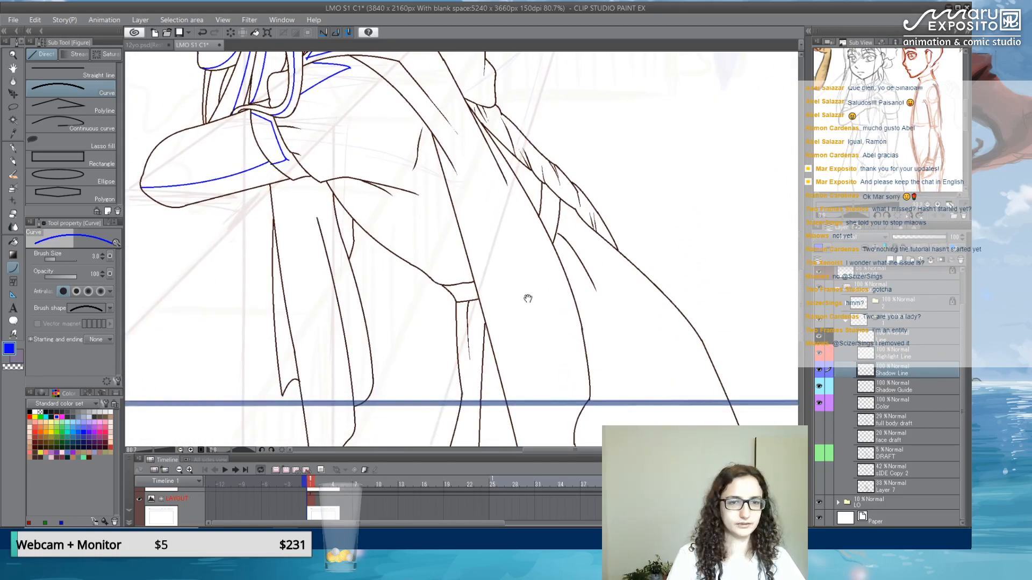
- Draw a short blue shadow curve beside the fold line just below the braid on the figure's back
drag(527, 295, 548, 92)
drag(548, 258, 480, 405)
drag(480, 189, 539, 92)
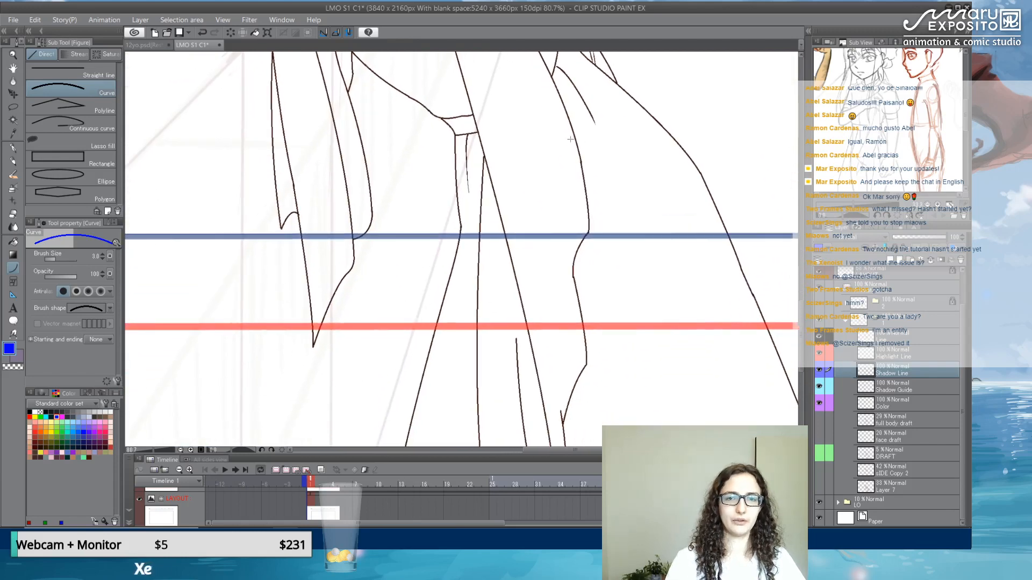
scroll(570, 139, down, 5)
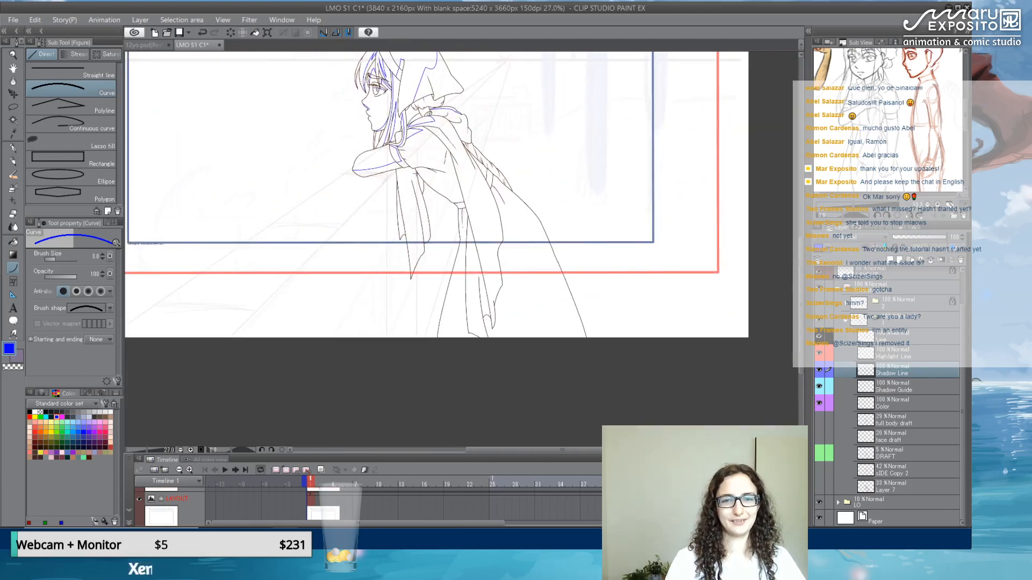
scroll(475, 209, up, 3)
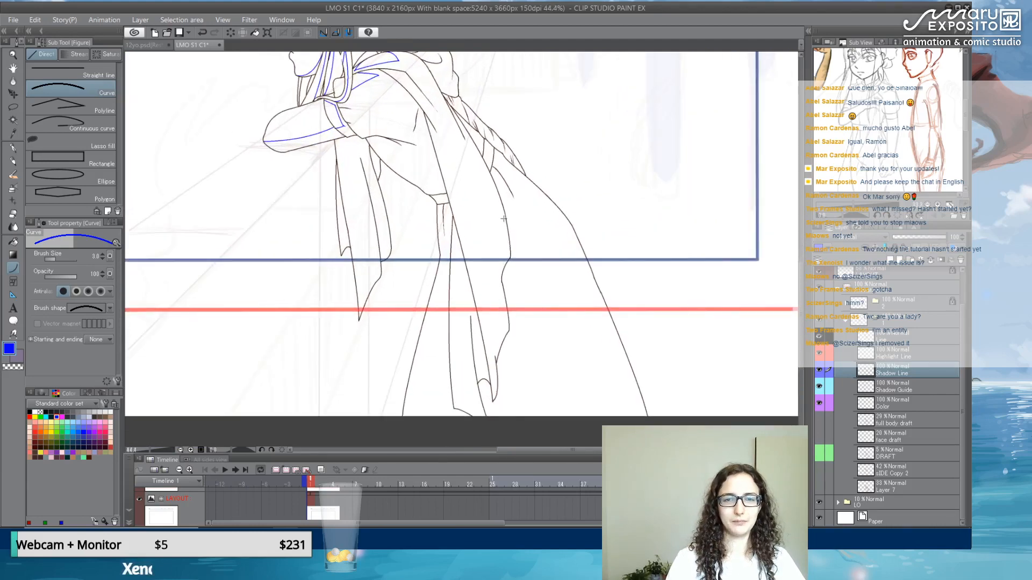
scroll(504, 218, up, 2)
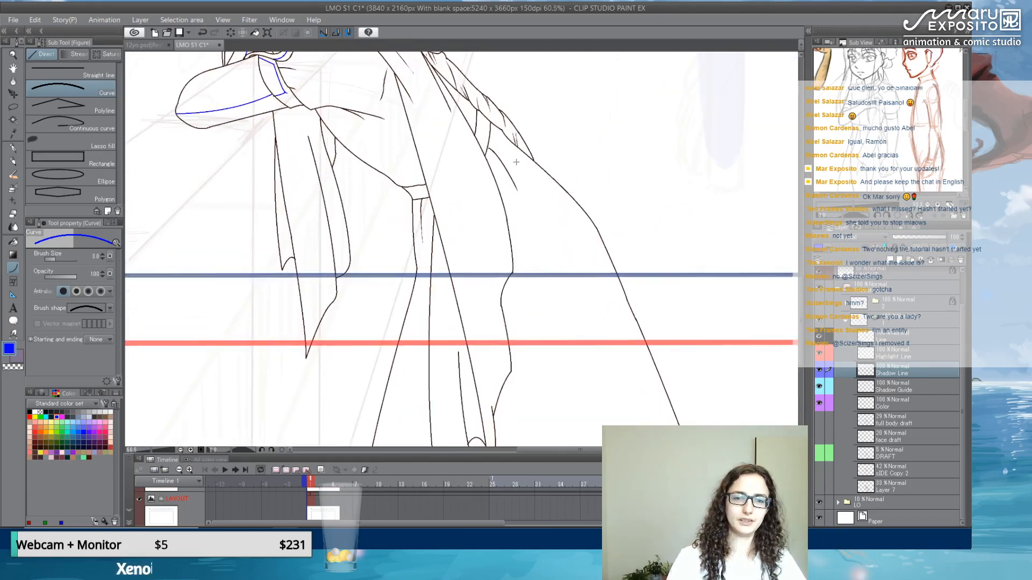
scroll(515, 162, up, 2)
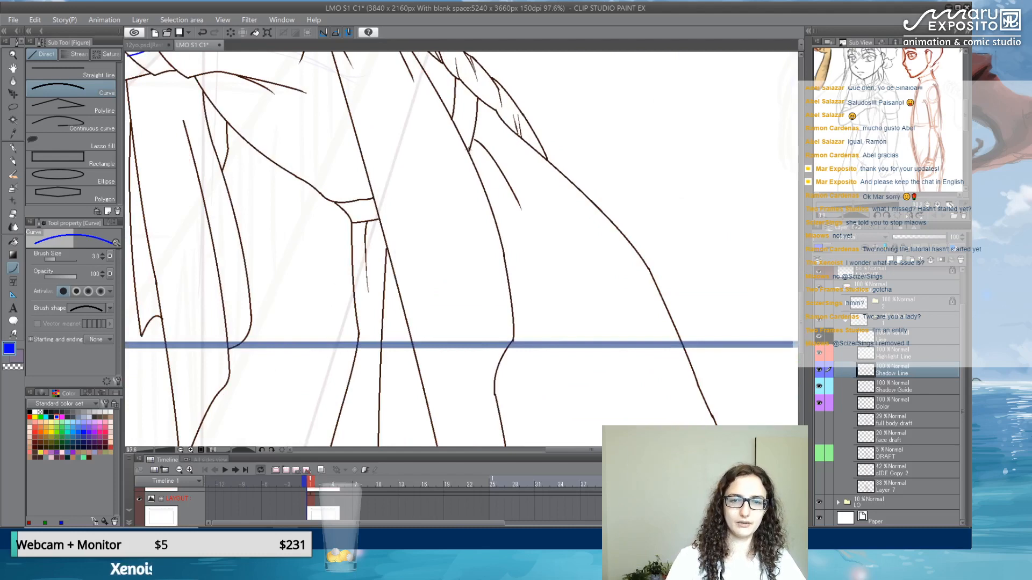
drag(469, 150, 508, 183)
click(483, 150)
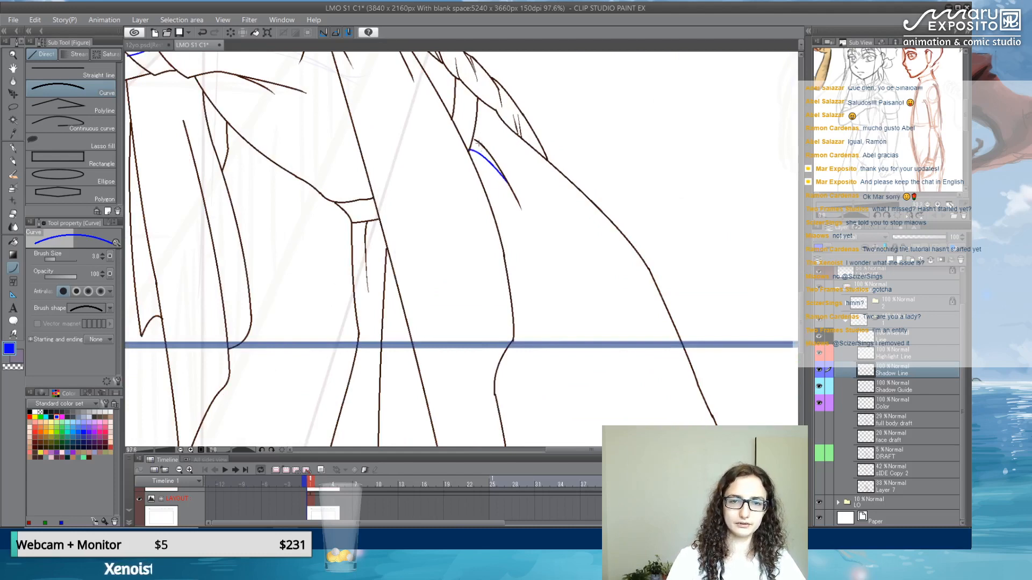
- Add blue shadow curves near the braid, on the waist belt and on the hanging cloth, and undo the last cloth curve
drag(478, 142, 476, 121)
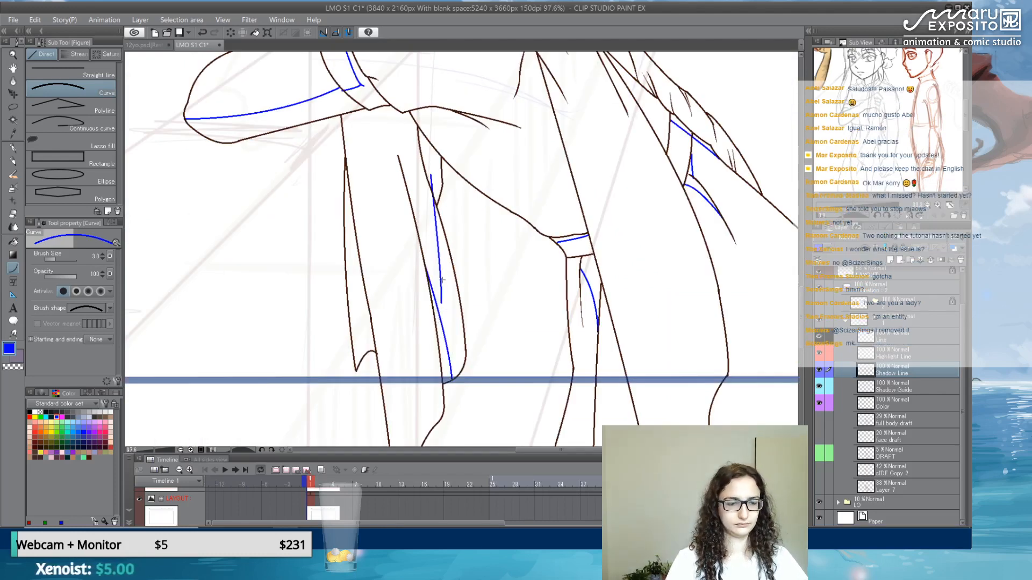
key(ctrl+z)
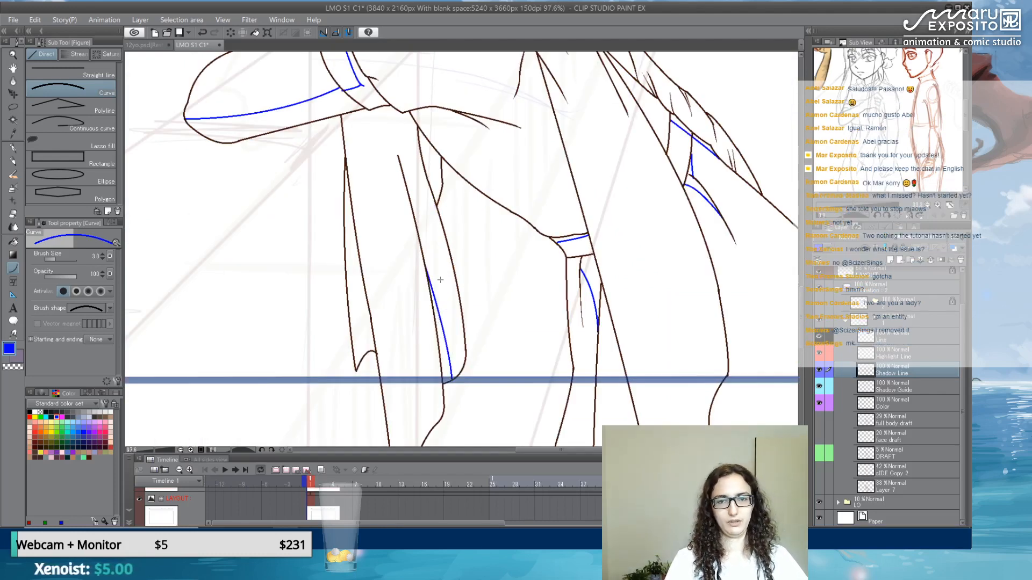
scroll(543, 204, down, 5)
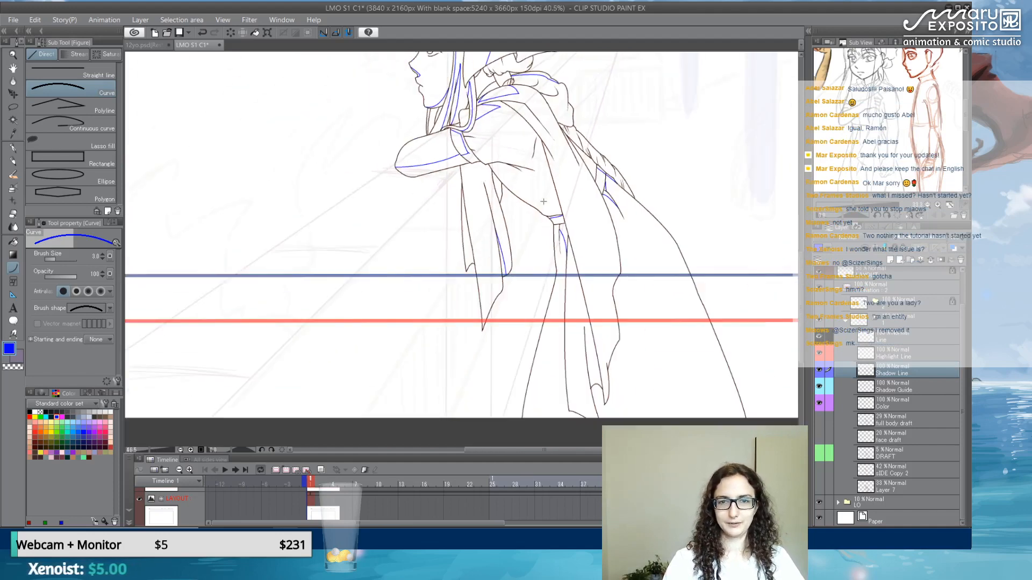
drag(516, 215, 486, 297)
- Draw a red closing curve on the Highlight Line layer joining the lower eyelid line to the outer corner of the eye
click(818, 387)
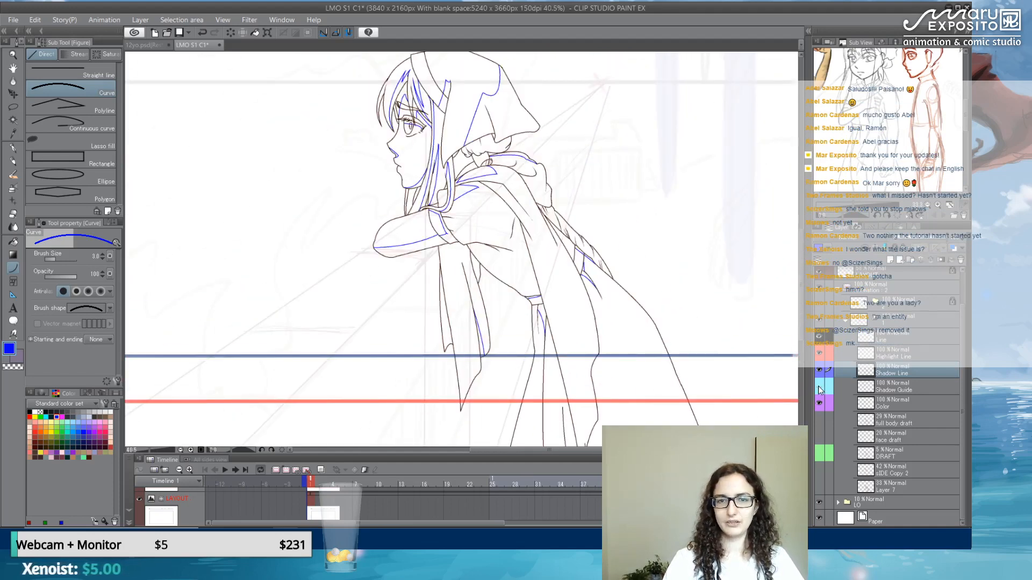
click(892, 385)
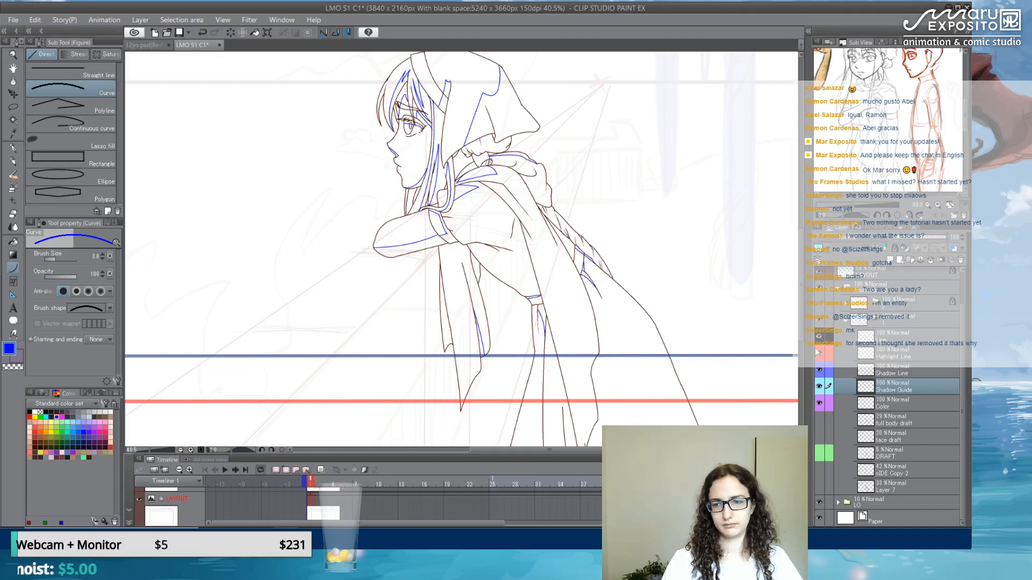
click(907, 357)
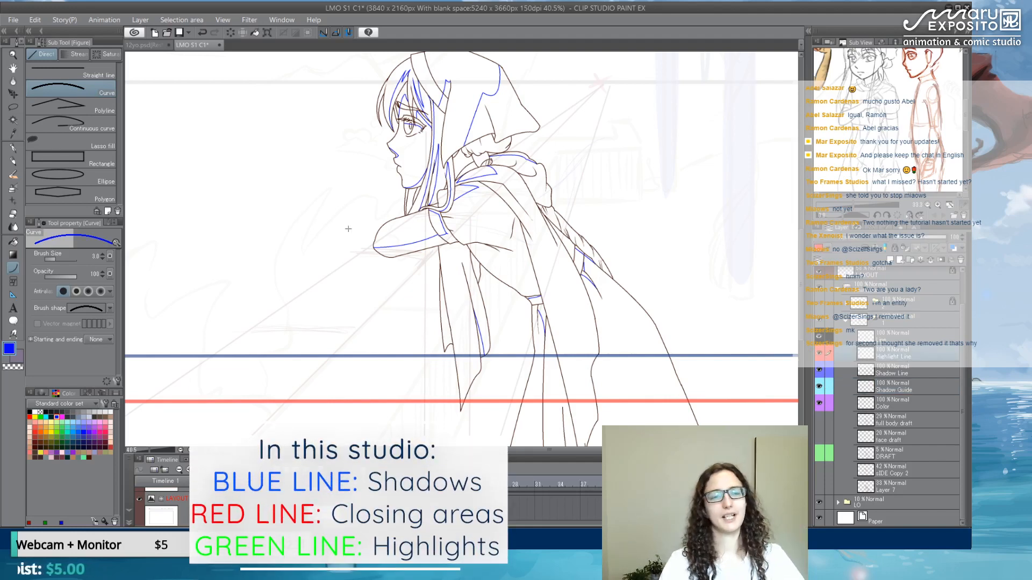
click(31, 415)
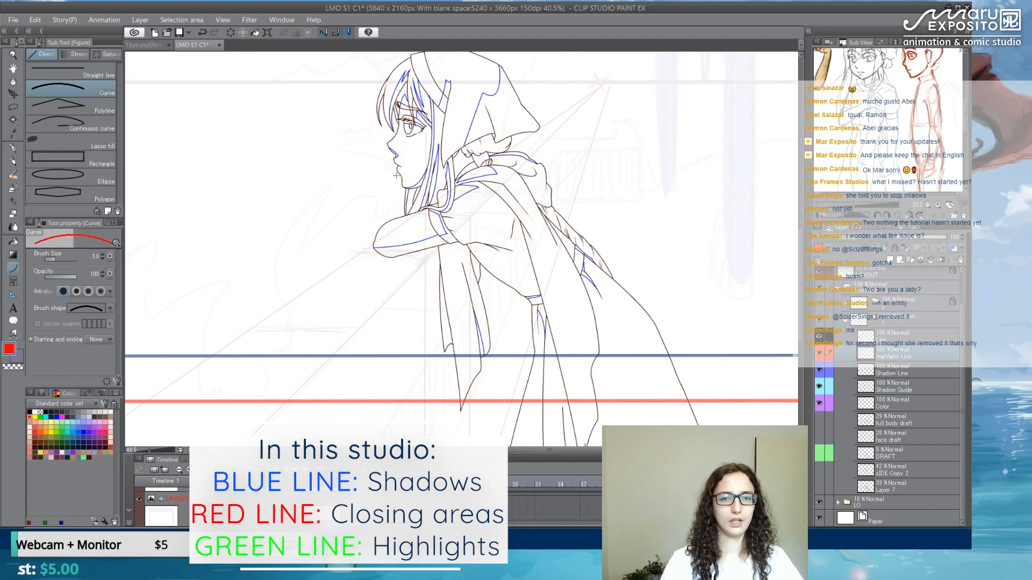
scroll(398, 161, up, 6)
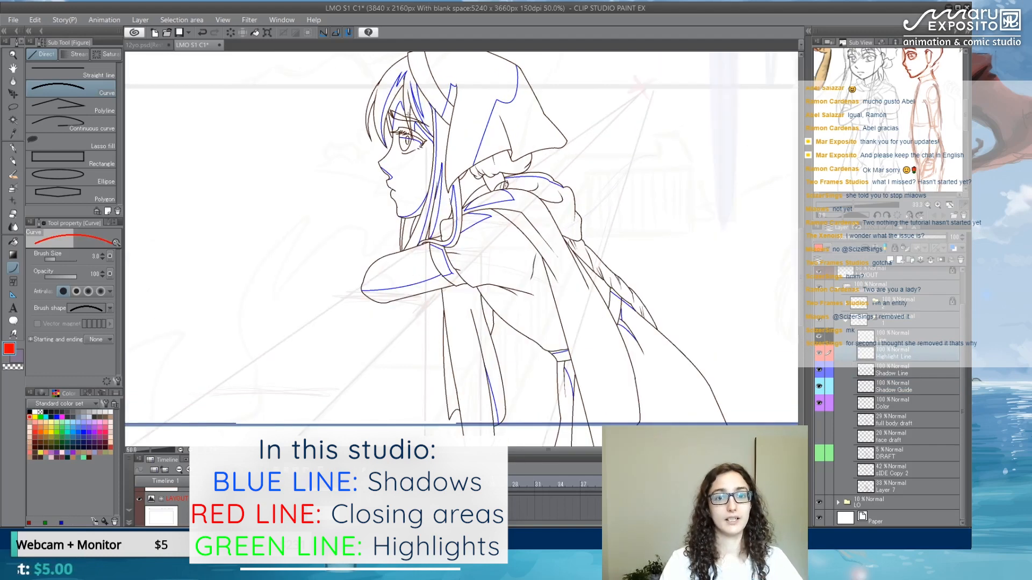
scroll(402, 147, up, 4)
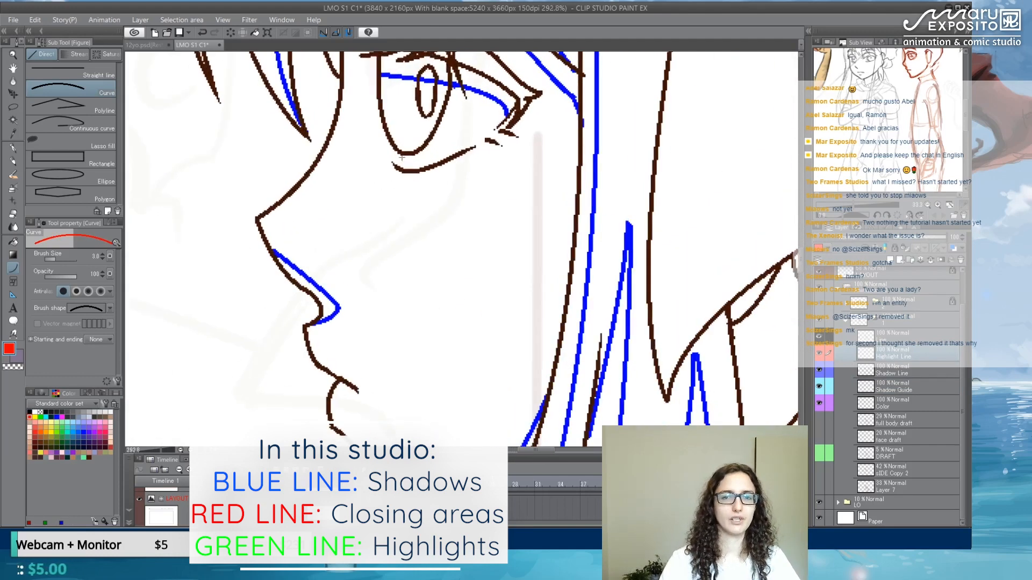
drag(457, 153, 507, 115)
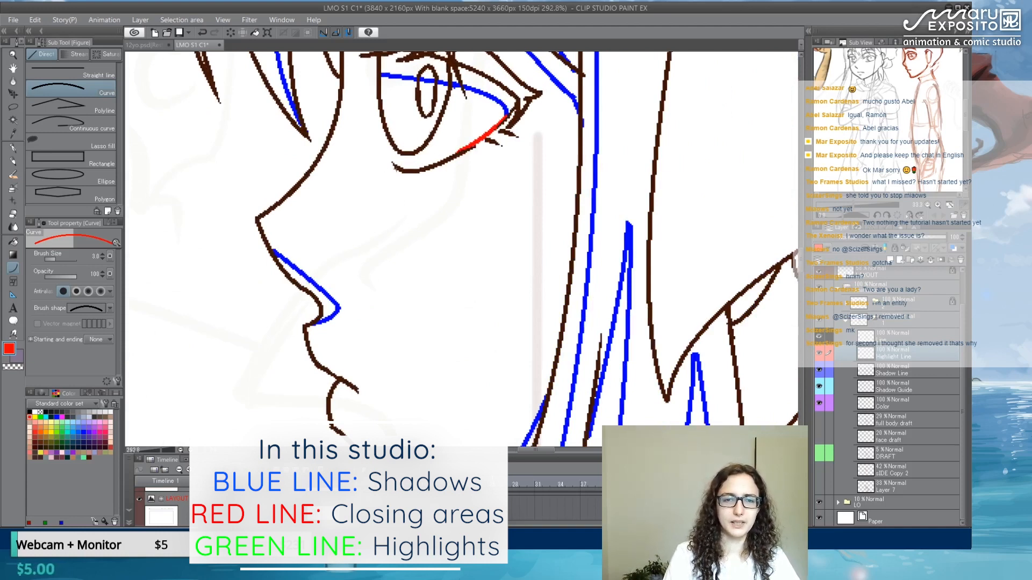
- Close the inner end of the lower eyelid with a red curve to the iris outline, undoing and redrawing the first attempt
drag(396, 167, 387, 138)
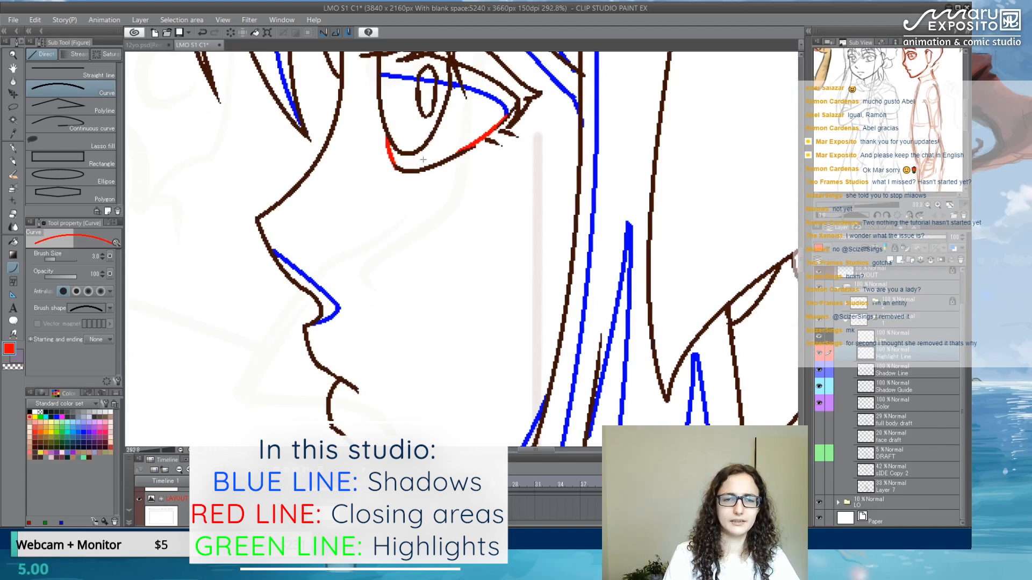
key(ctrl+z)
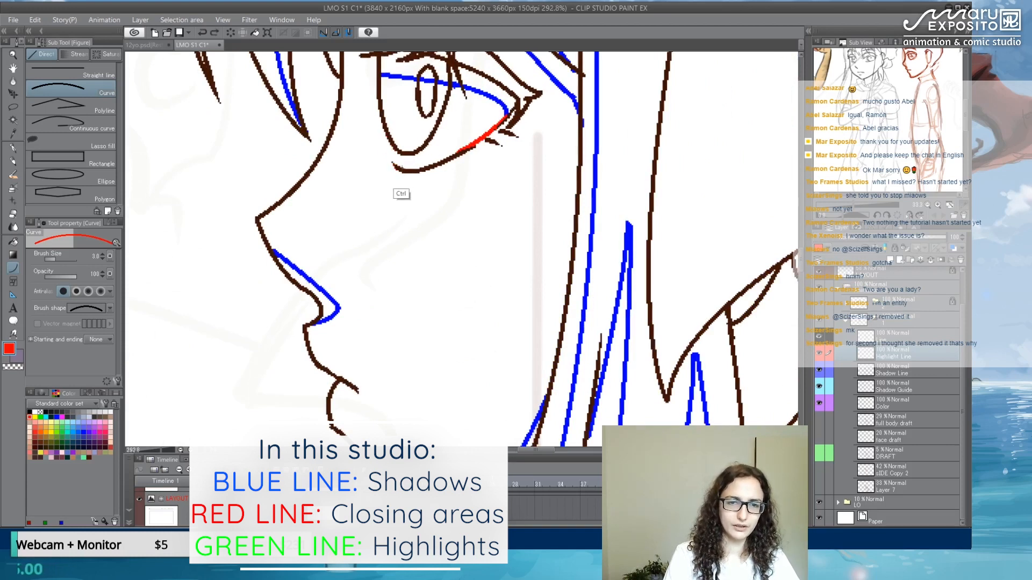
drag(406, 168, 390, 143)
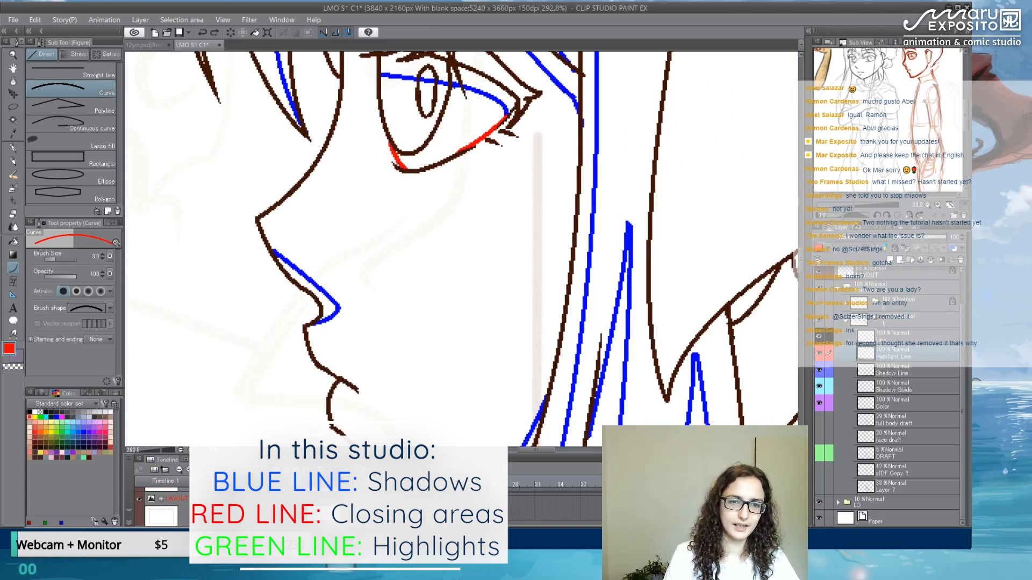
click(393, 162)
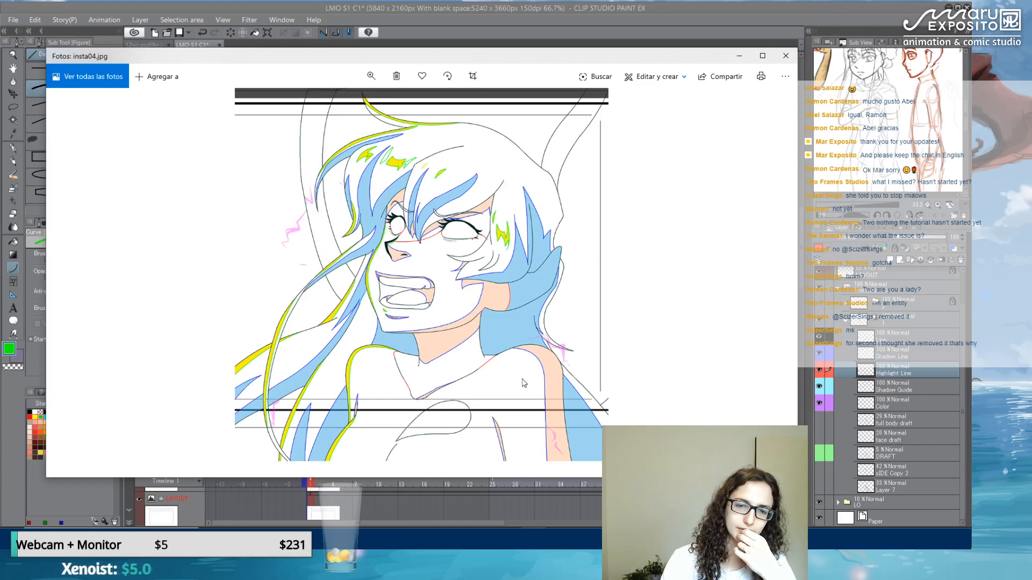
- Look through the reference stills insta04.jpg and insta03.jpg for shadow and highlight colouring, and close the photo viewer
scroll(496, 372, up, 1)
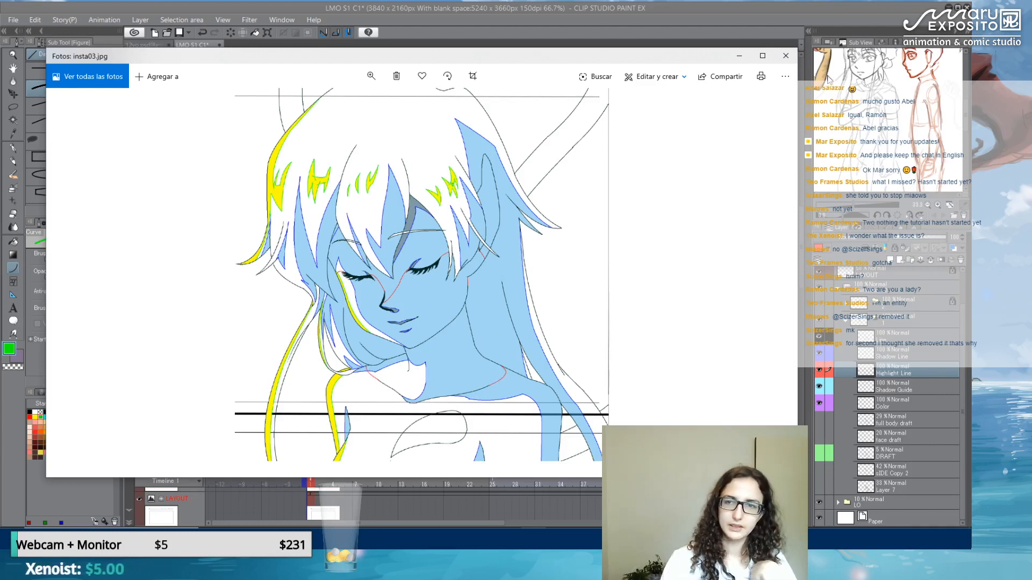
click(786, 55)
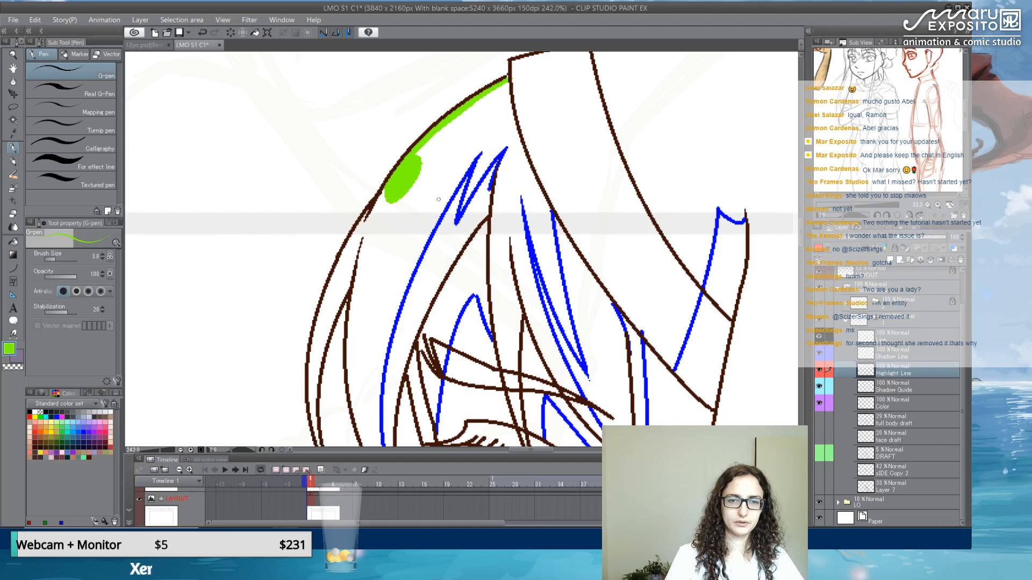
- Draw green G-pen highlight shapes on the hair and in the iris, undoing the stray stroke along the front lock
mouse_move(417, 154)
mouse_down()
mouse_move(422, 195)
mouse_move(390, 203)
mouse_move(326, 288)
mouse_up()
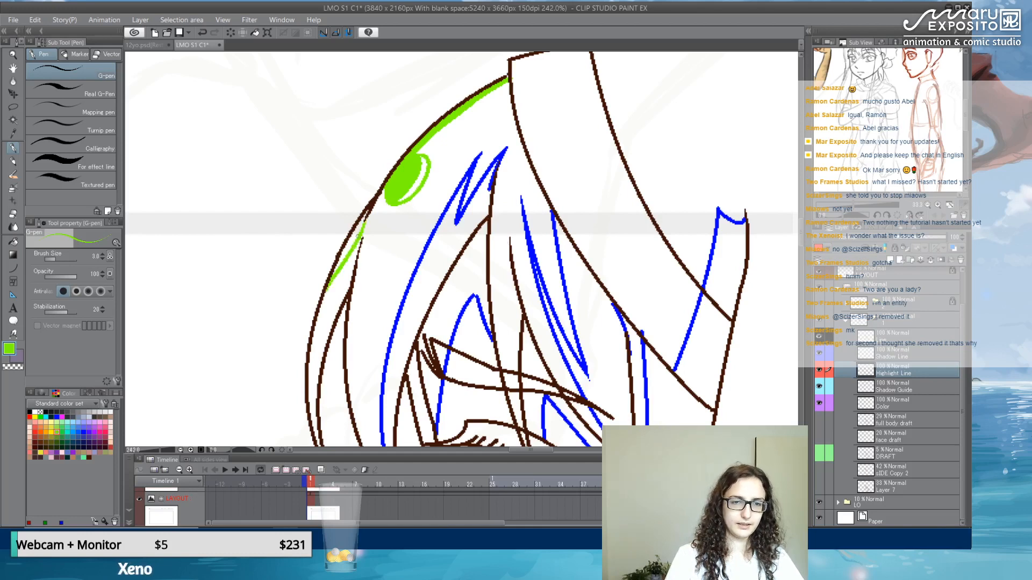
key(ctrl+z)
mouse_move(501, 204)
mouse_down()
mouse_move(498, 237)
mouse_move(500, 215)
mouse_up()
mouse_move(522, 352)
mouse_down()
mouse_move(555, 126)
mouse_move(536, 91)
mouse_up()
drag(511, 289, 435, 221)
scroll(487, 102, down, 5)
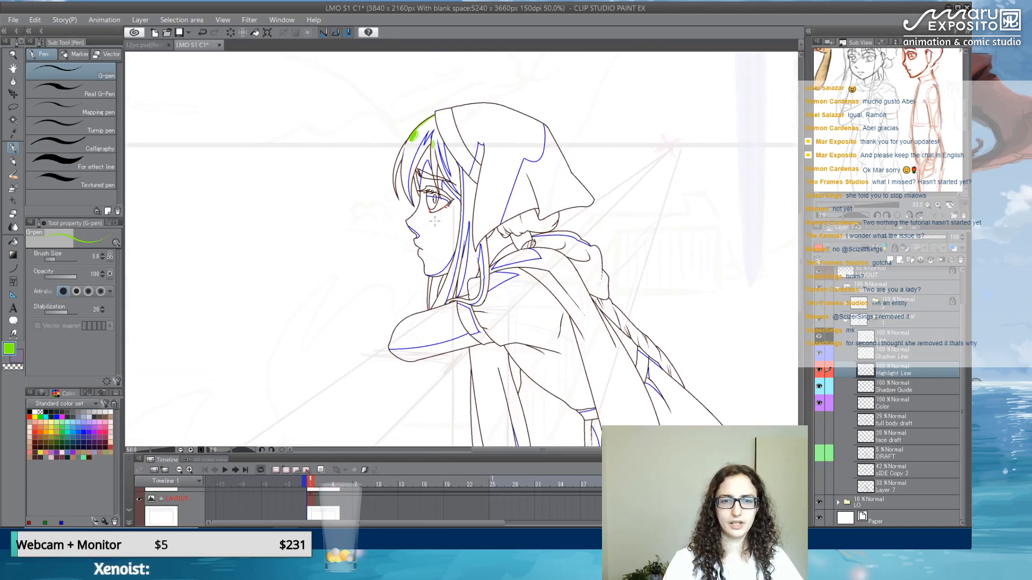
scroll(434, 222, down, 1)
- Fill the shadowed forehead areas between the bangs with light orange on the Shadow Guide layer, using Fill set to refer to other layers
click(908, 389)
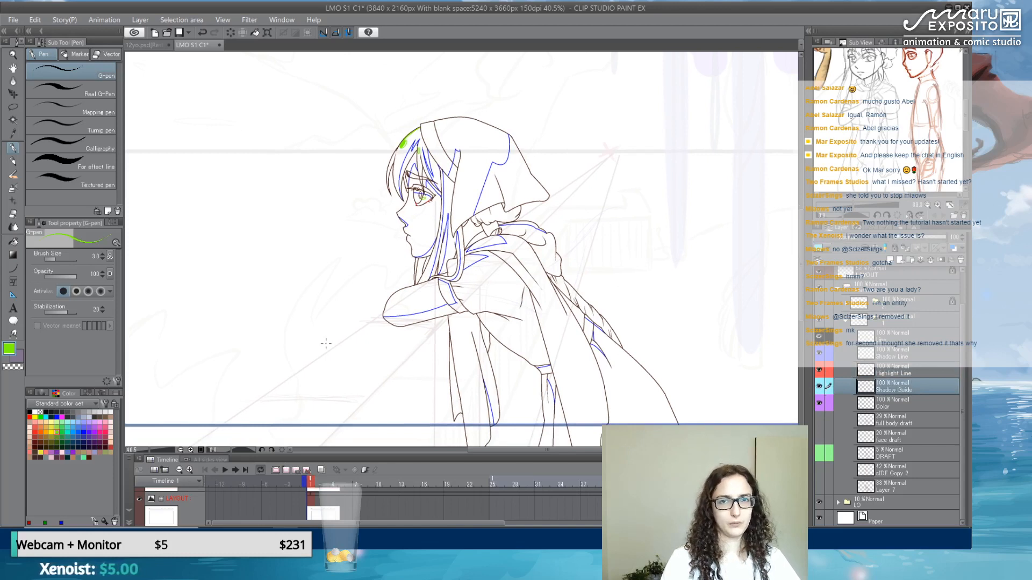
click(42, 420)
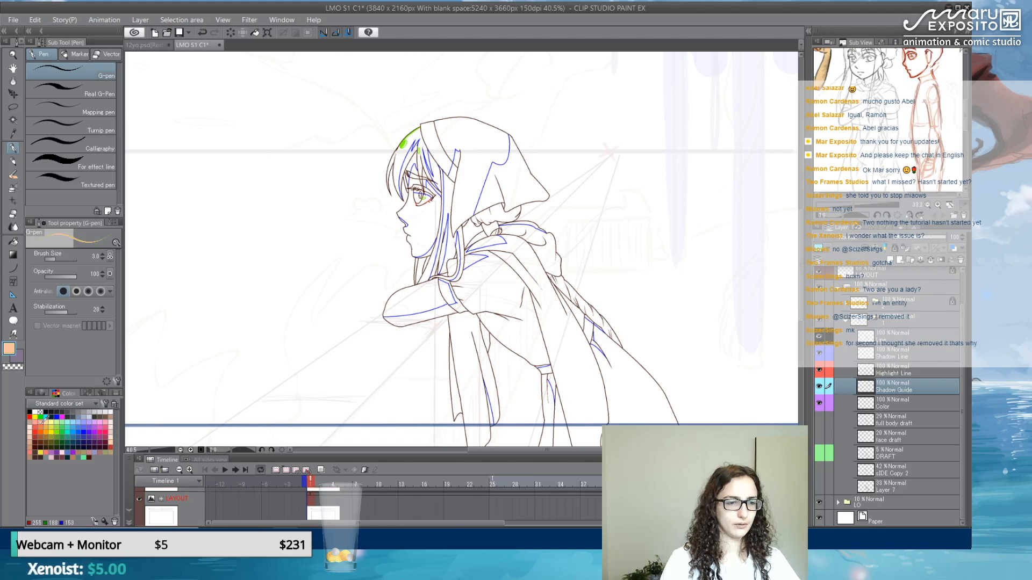
scroll(404, 160, up, 8)
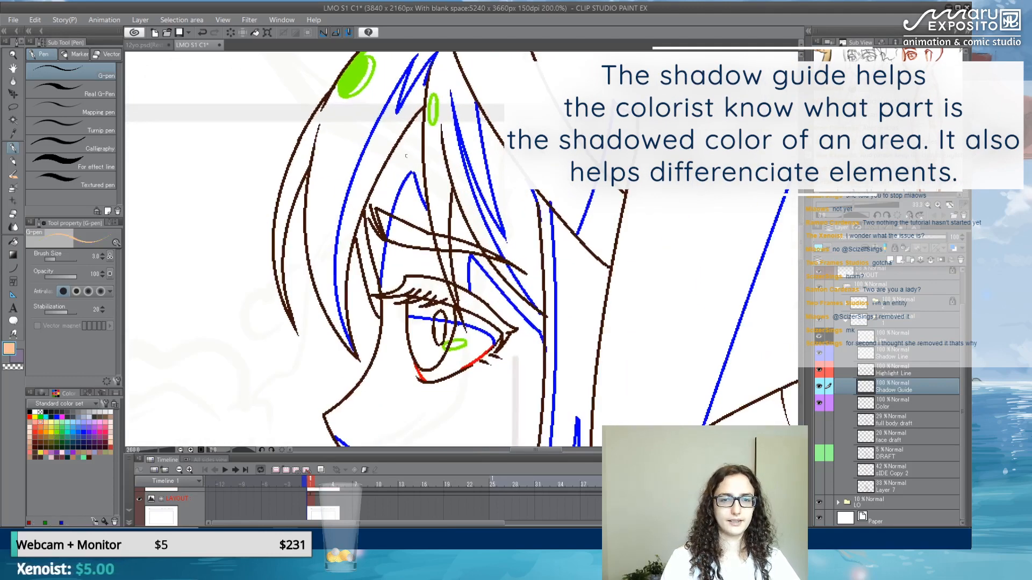
click(14, 245)
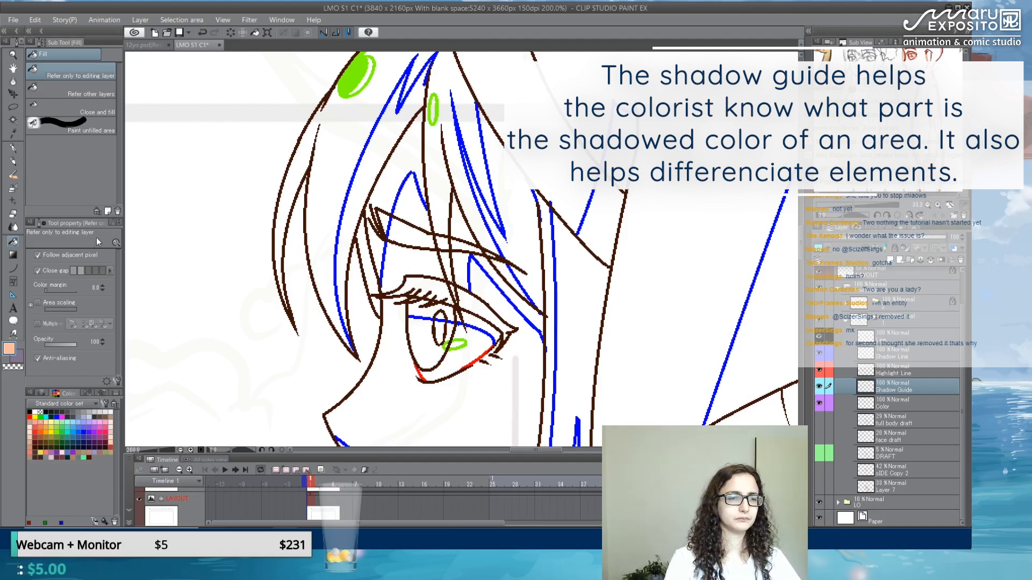
click(48, 417)
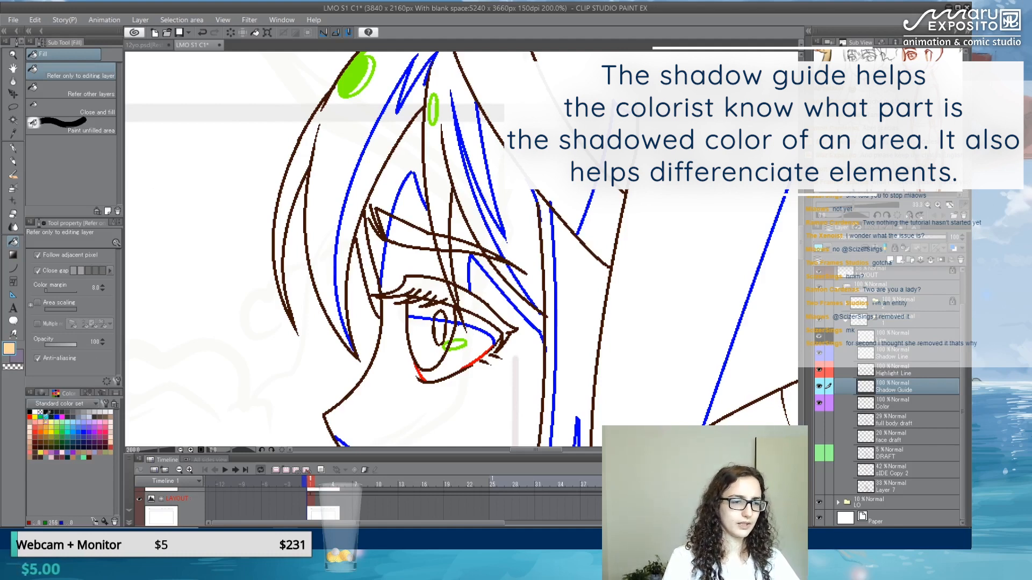
click(44, 419)
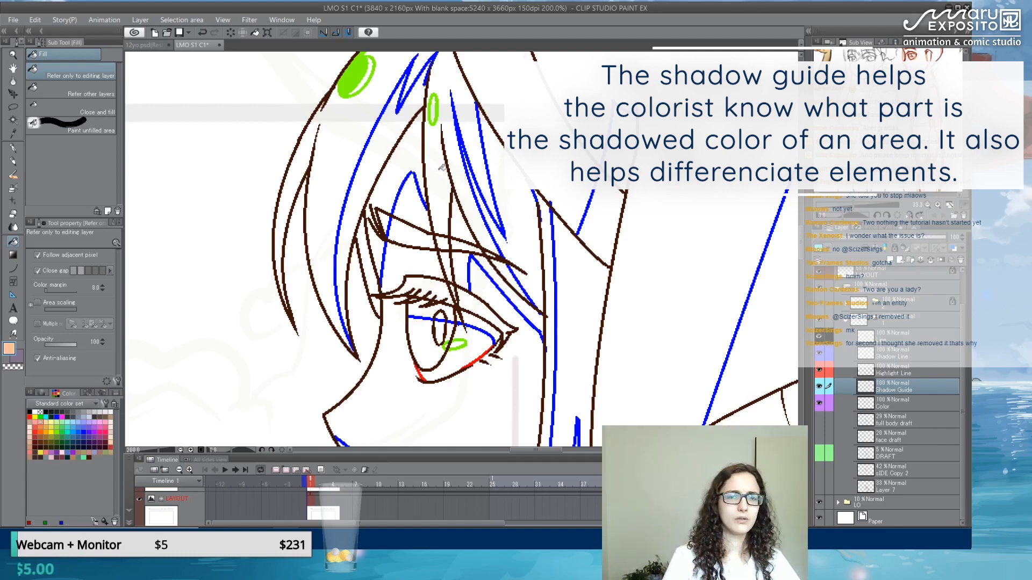
click(64, 93)
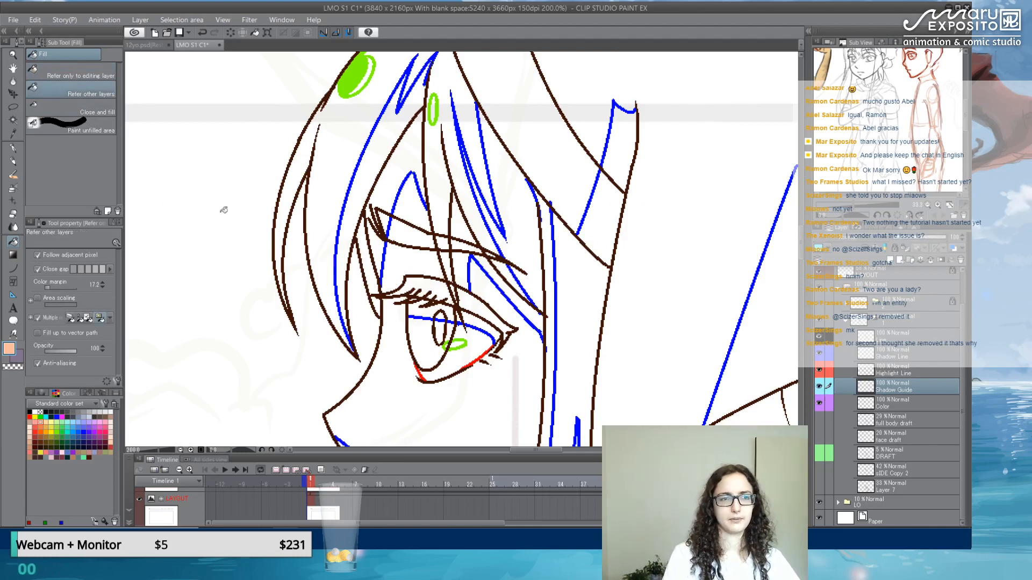
click(408, 185)
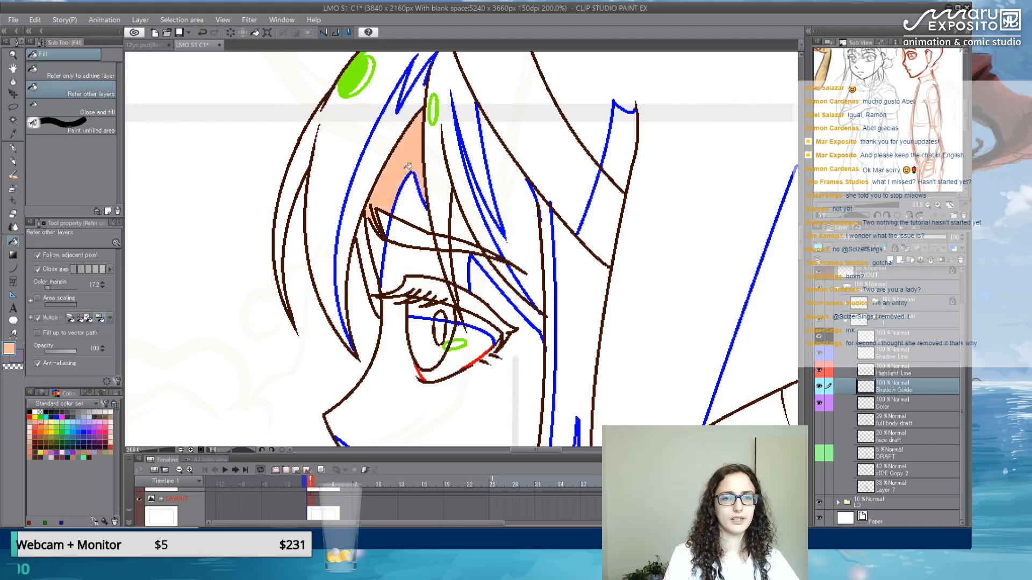
click(379, 269)
click(463, 223)
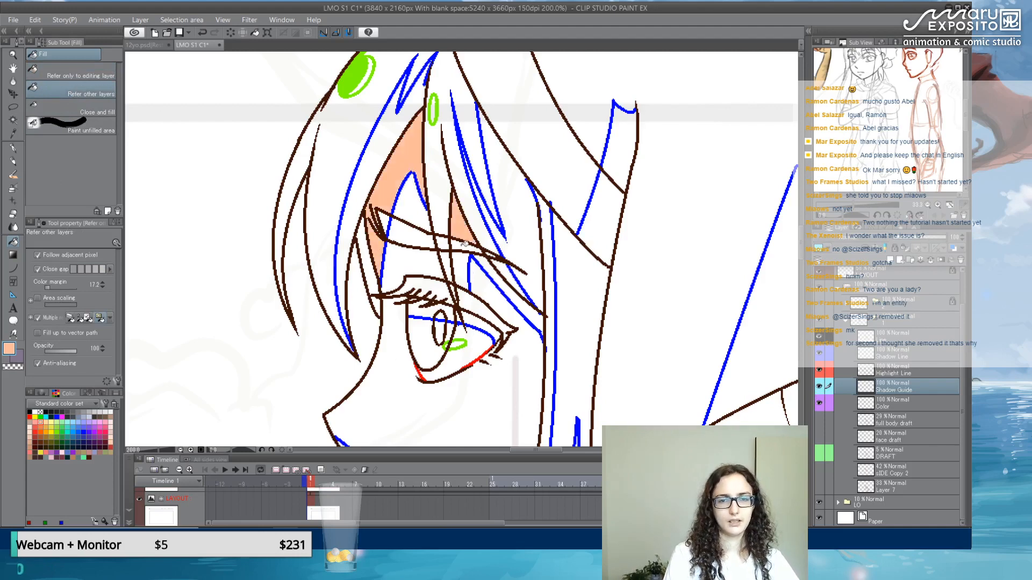
click(464, 269)
click(519, 319)
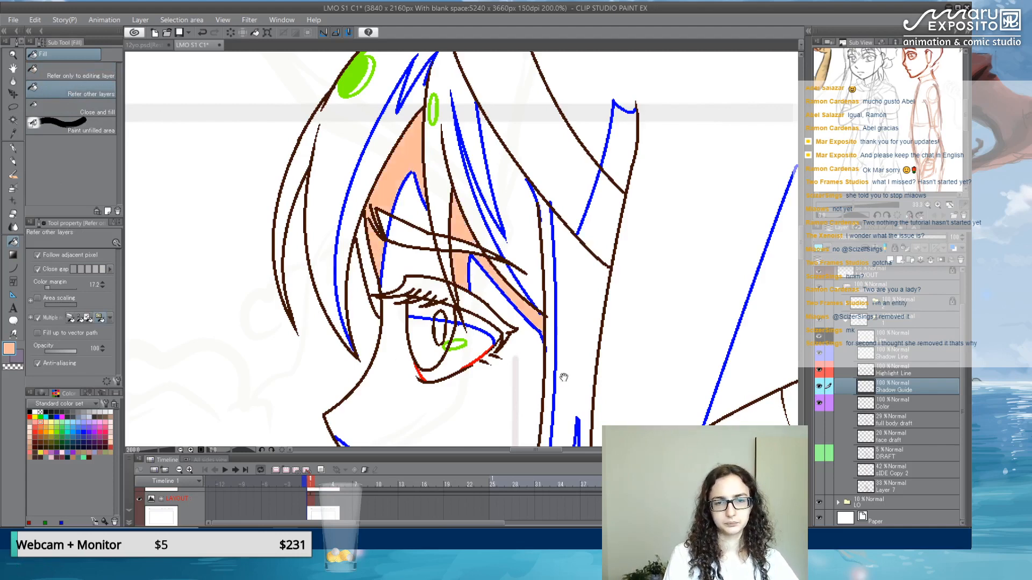
- Fill the shadow areas under the nose, along the jaw and on the neck with the same light orange
mouse_move(558, 375)
mouse_down()
mouse_move(548, 157)
mouse_move(509, 309)
mouse_move(524, 167)
mouse_up()
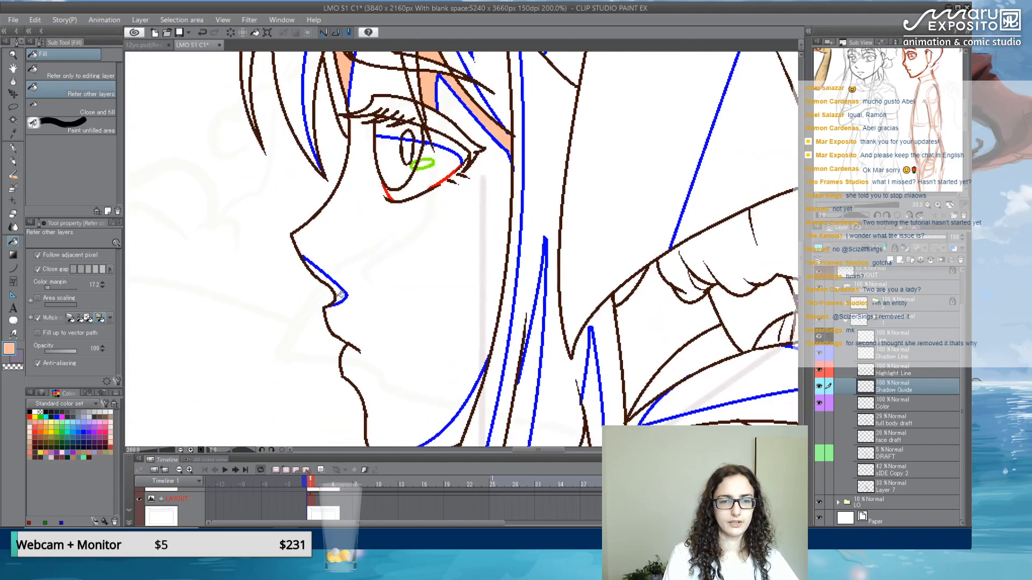
drag(428, 362, 436, 234)
click(442, 229)
mouse_move(614, 128)
mouse_down()
mouse_move(493, 178)
mouse_move(460, 220)
mouse_up()
click(482, 218)
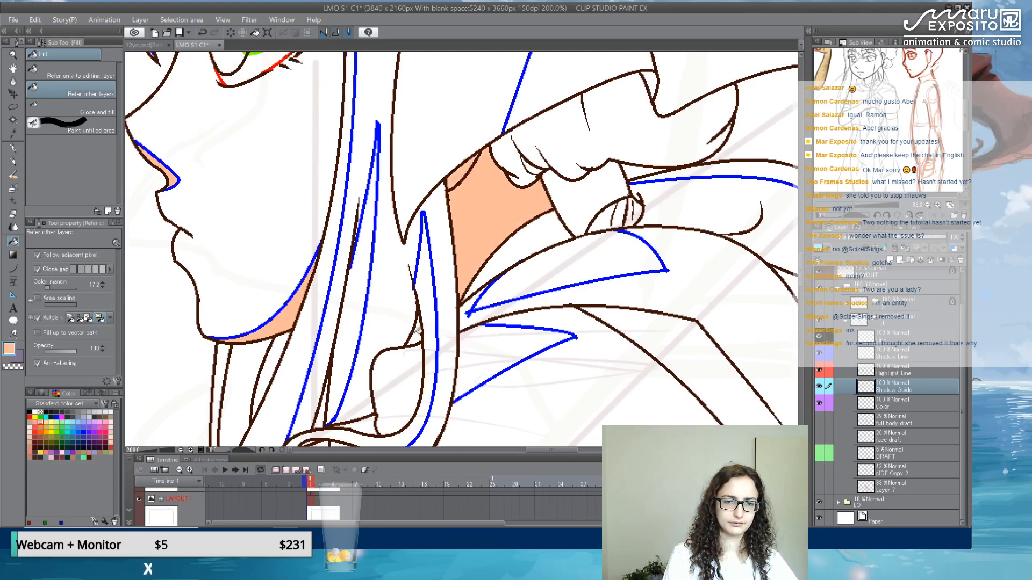
- Fill the shadow area on the underside of the bent arm with light orange
drag(522, 134, 466, 324)
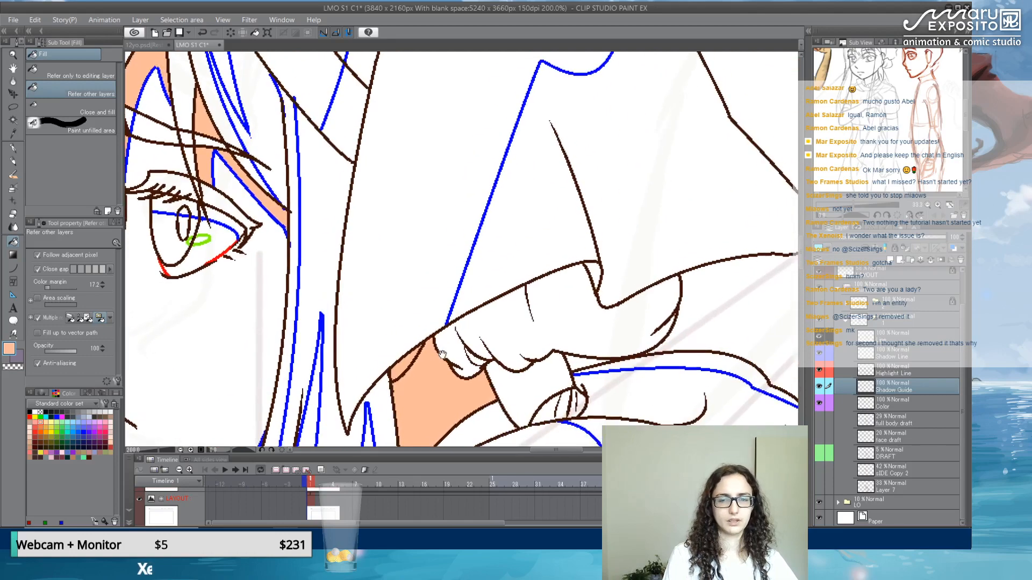
scroll(447, 236, down, 5)
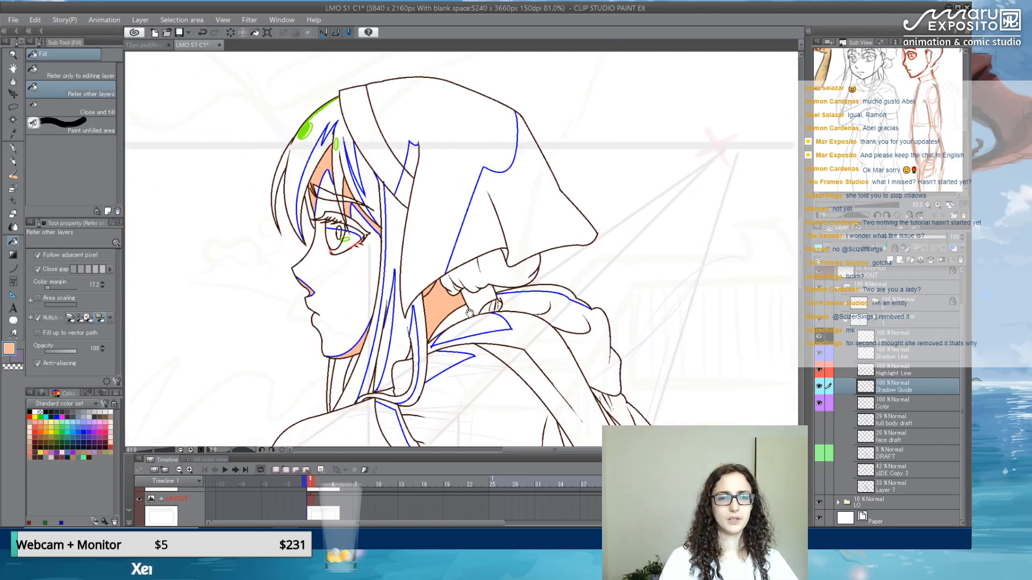
scroll(375, 310, up, 2)
click(375, 310)
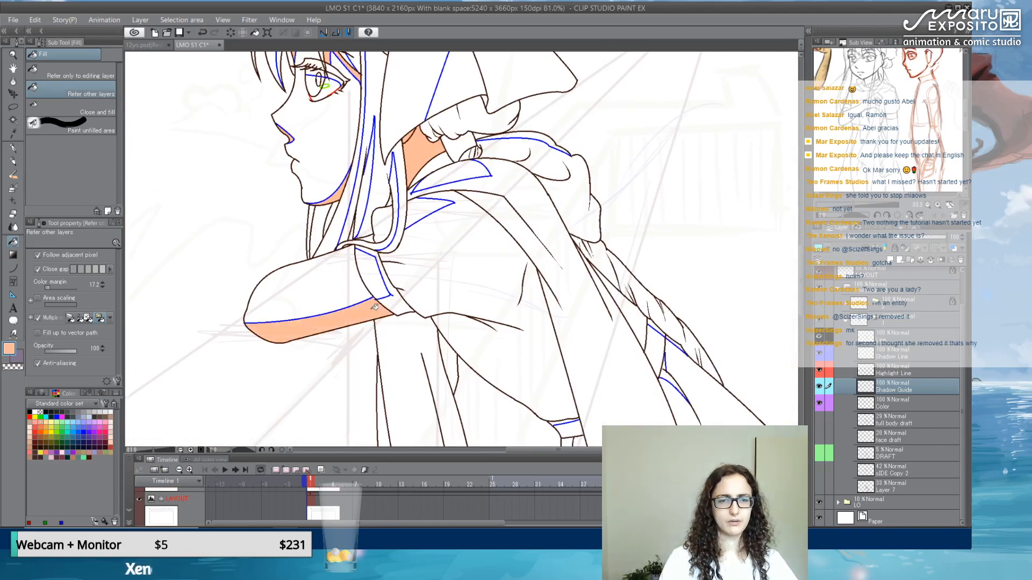
- Fill the shadowed part of the eye white beneath the upper eyelid with light orange
drag(398, 181, 406, 287)
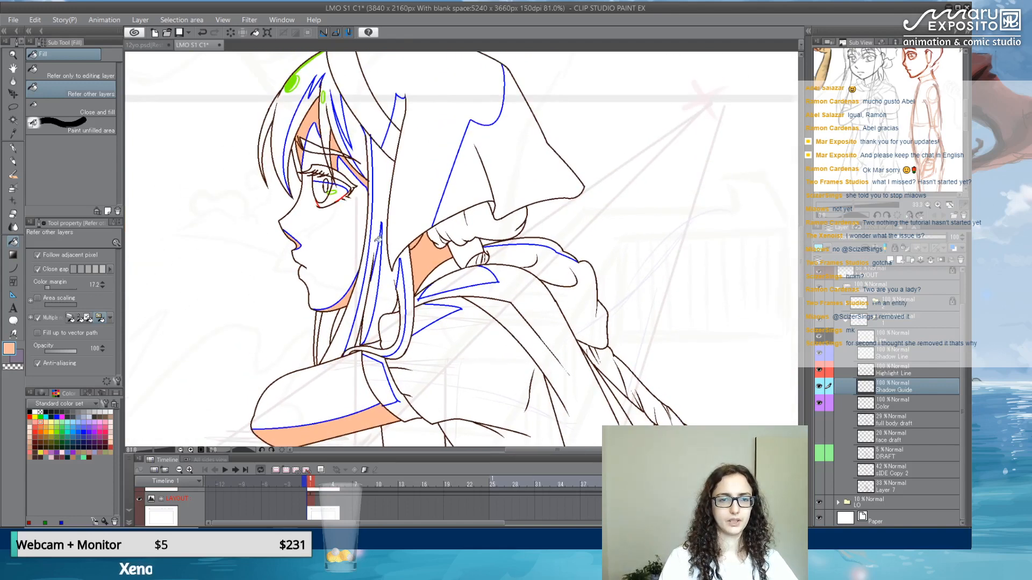
scroll(336, 182, up, 3)
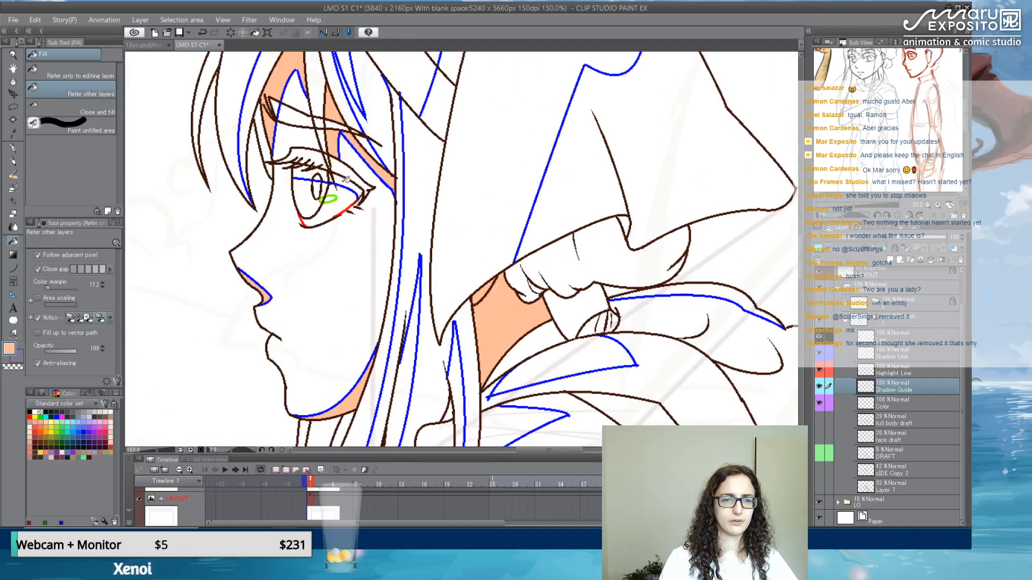
scroll(348, 179, up, 1)
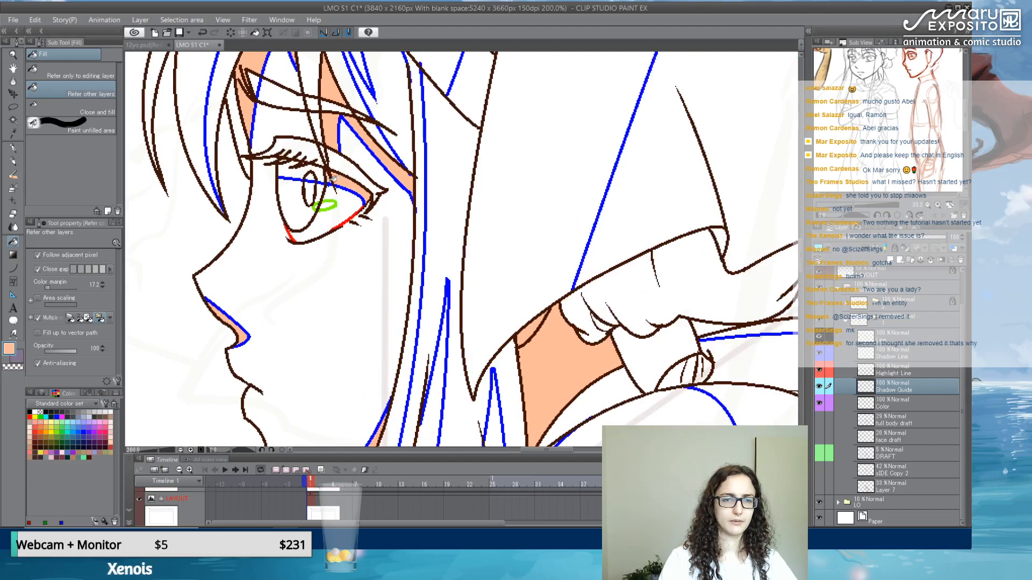
scroll(396, 183, down, 3)
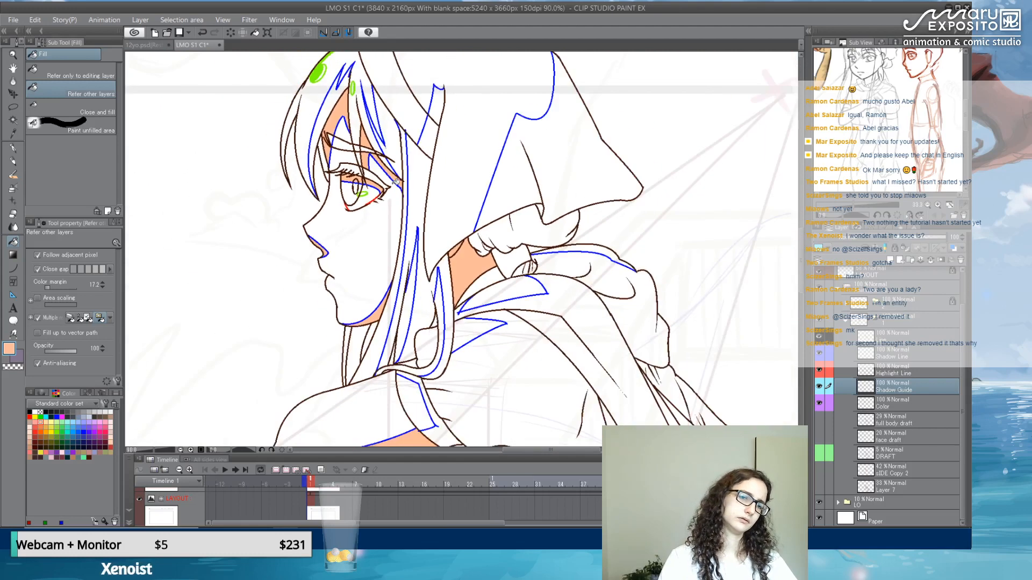
scroll(382, 159, up, 1)
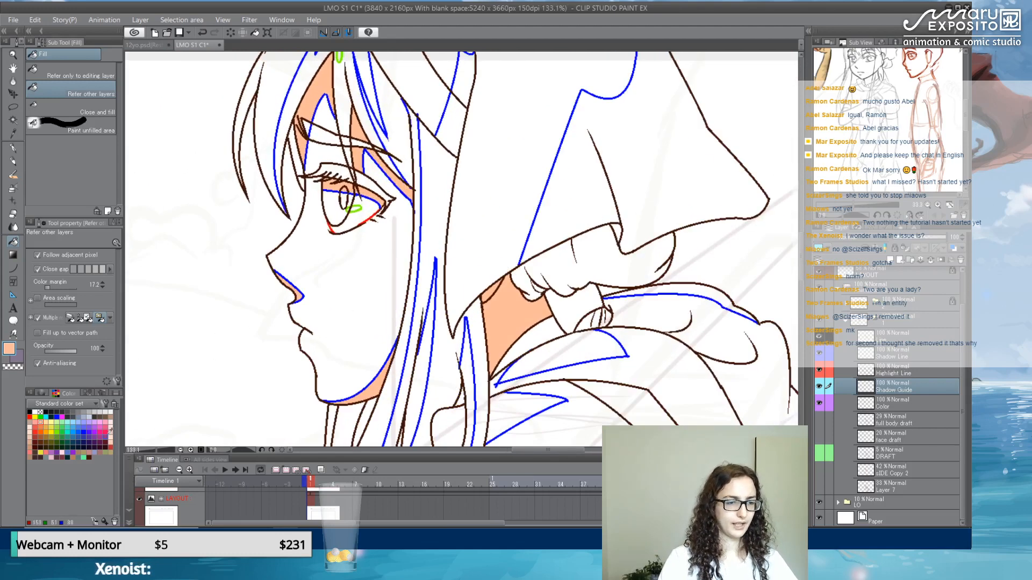
- Fill the shadowed areas of the bangs and the upper side hair with light purple on the Shadow Guide layer
click(89, 422)
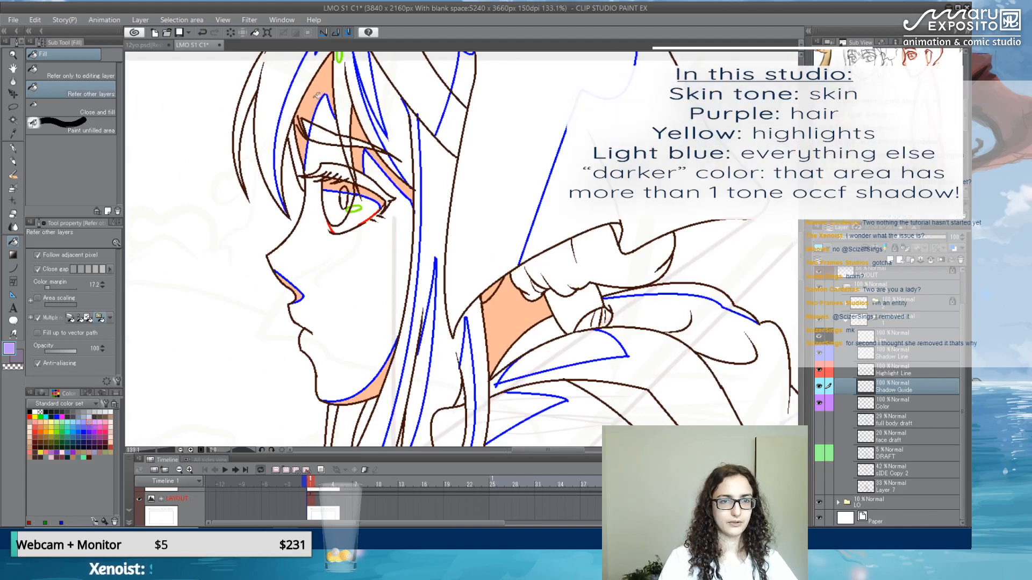
click(297, 97)
drag(415, 92, 411, 165)
click(310, 129)
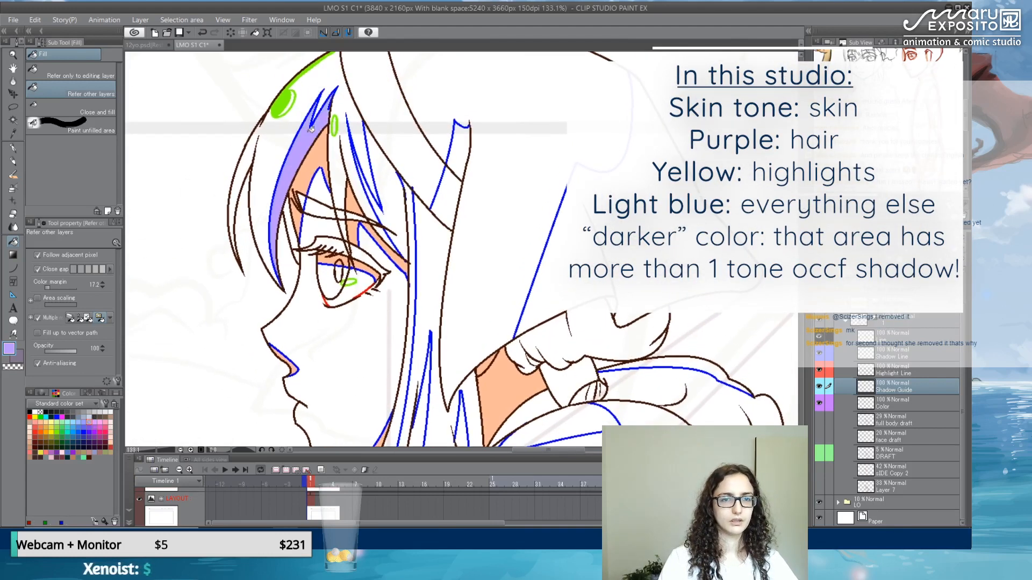
scroll(345, 175, up, 1)
click(404, 194)
click(415, 255)
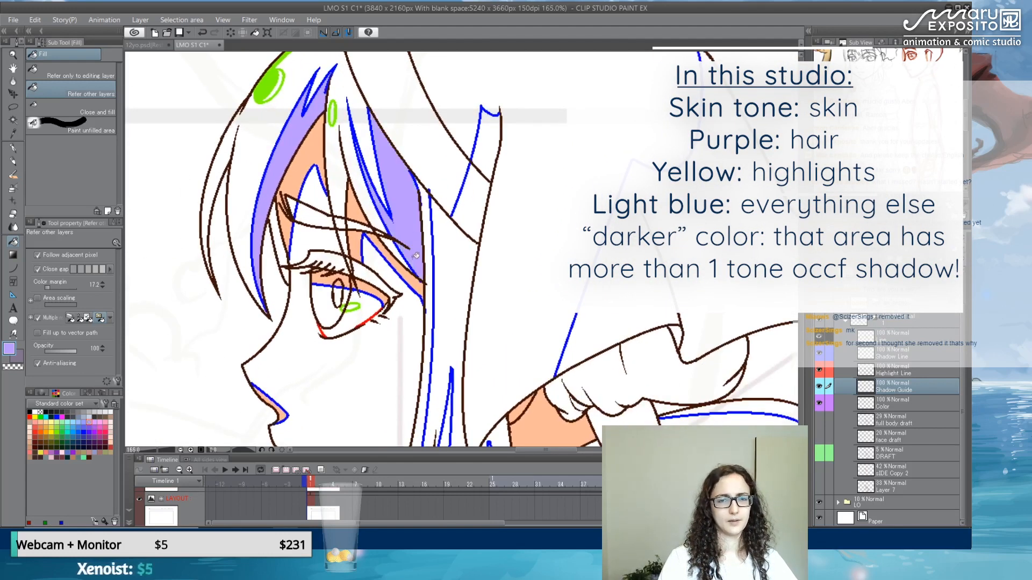
click(463, 259)
- Fill the shadow areas of the long hair locks hanging beside the face and neck with the same light purple
scroll(467, 285, down, 3)
drag(474, 344, 445, 174)
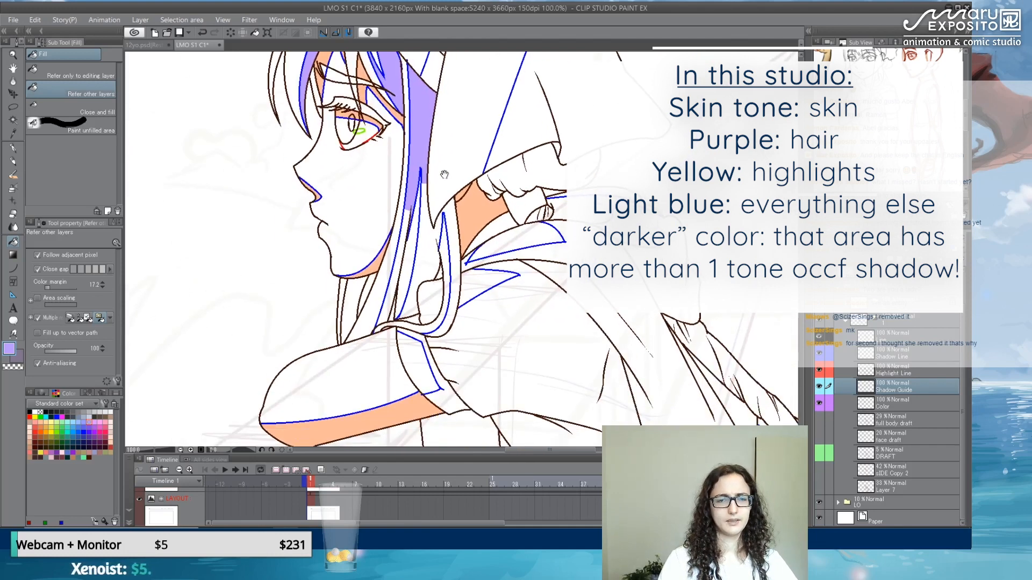
click(400, 274)
click(427, 256)
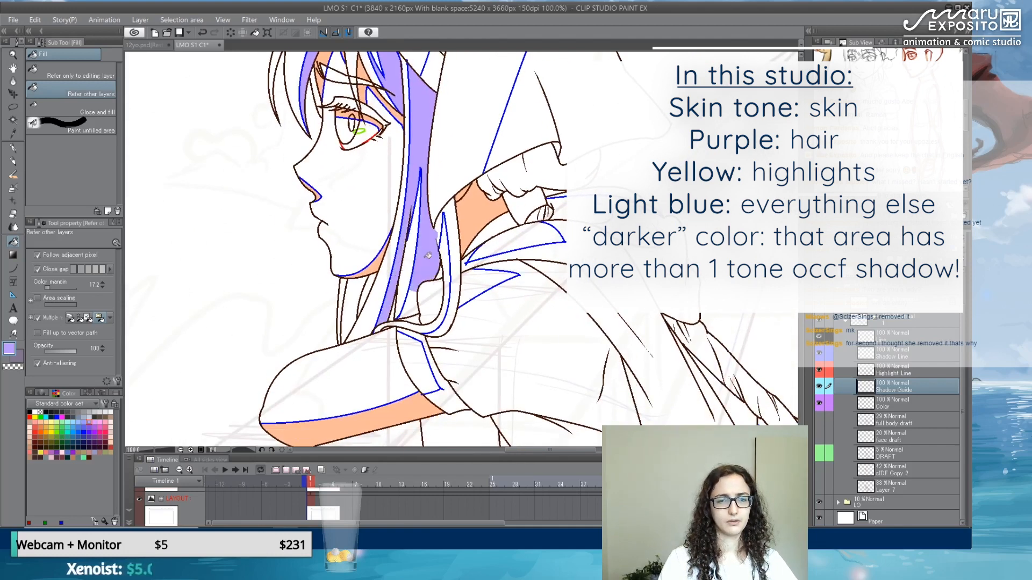
click(457, 208)
click(417, 302)
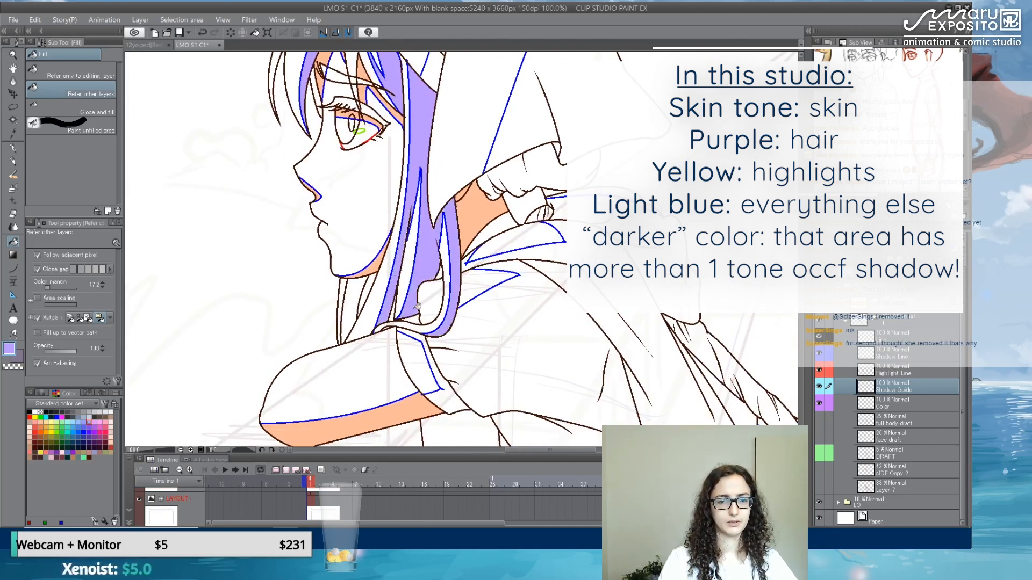
click(369, 290)
click(344, 291)
- Fill the gathered hair under the headscarf and the braid down the back with light purple
drag(527, 179, 476, 259)
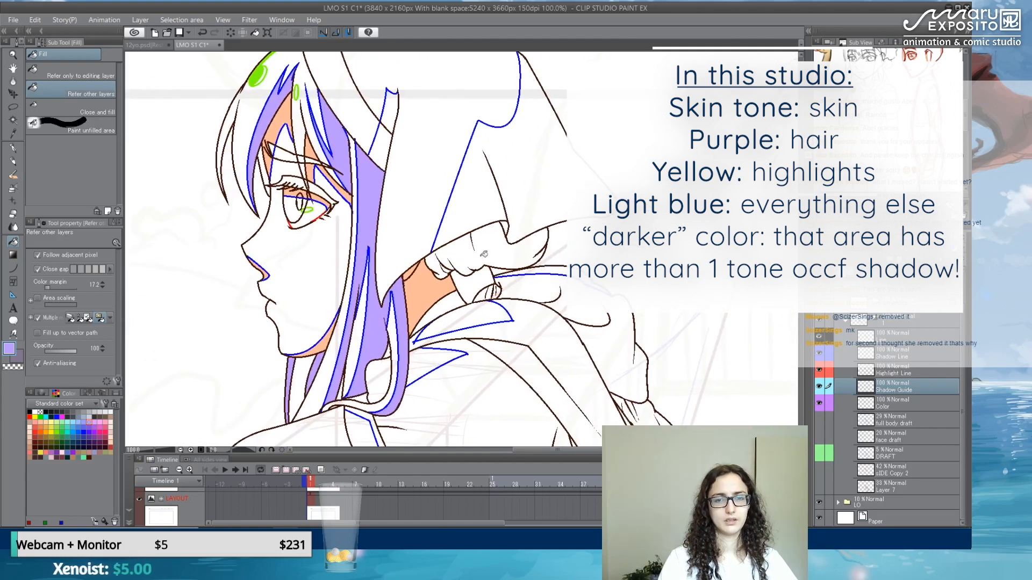
click(475, 259)
click(446, 267)
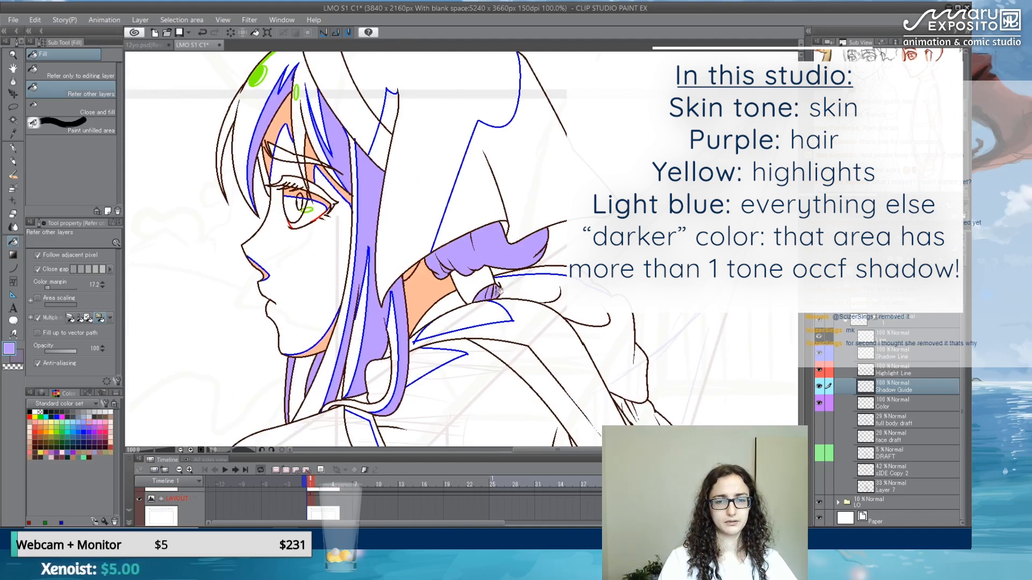
drag(721, 355, 541, 168)
mouse_move(504, 247)
mouse_down()
mouse_move(466, 227)
mouse_move(586, 322)
mouse_up()
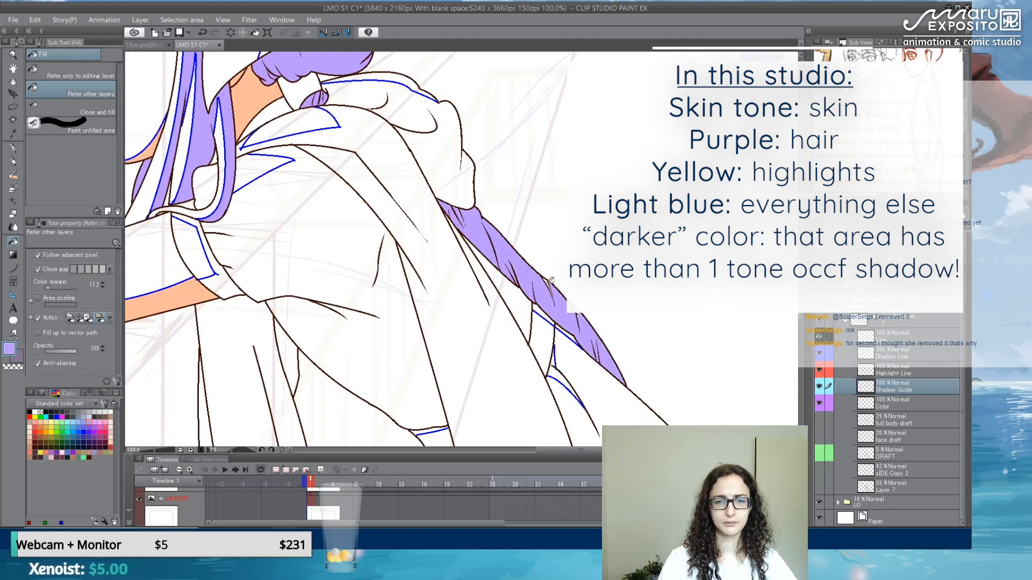
scroll(529, 232, down, 4)
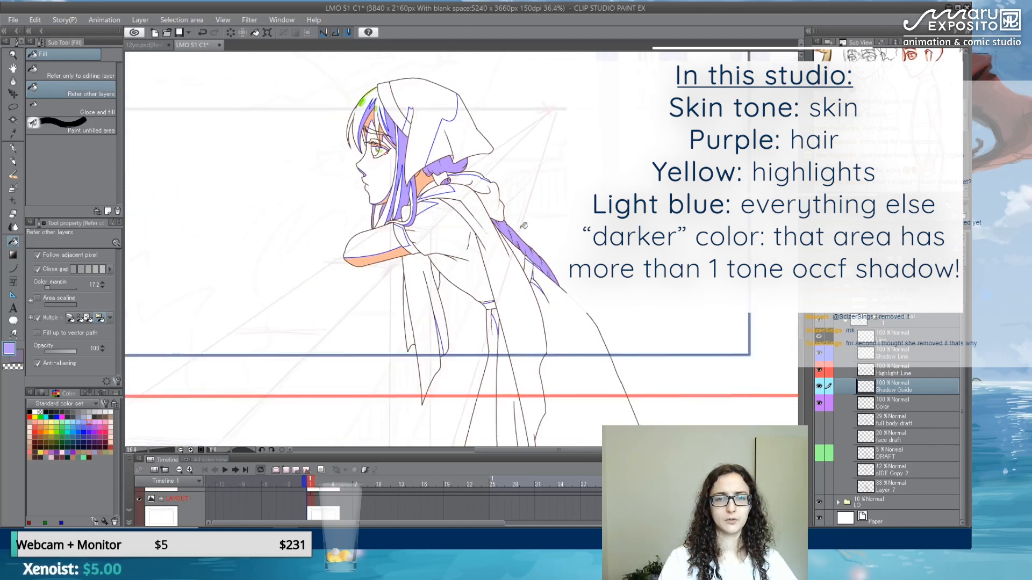
scroll(422, 123, up, 4)
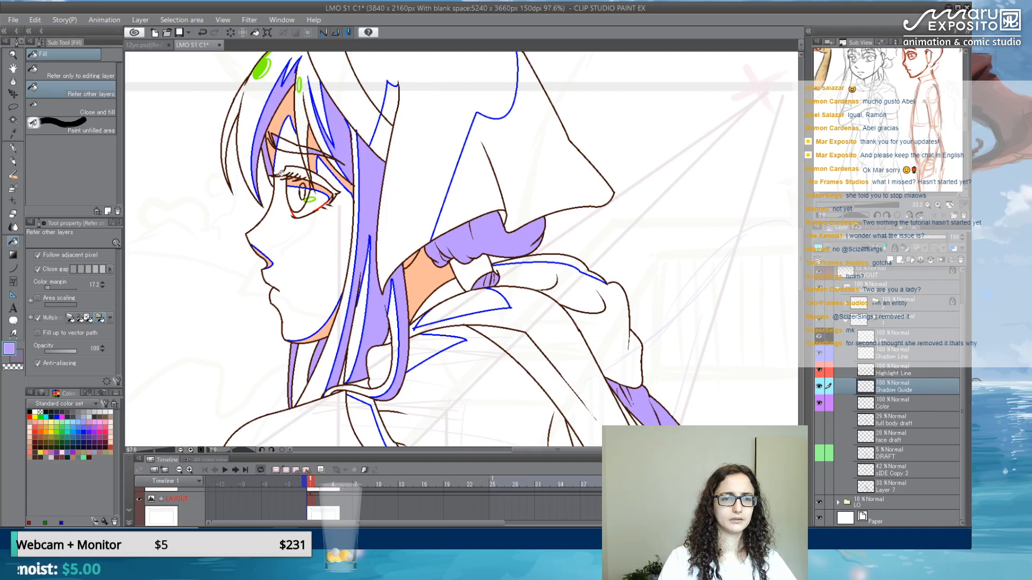
scroll(277, 177, down, 2)
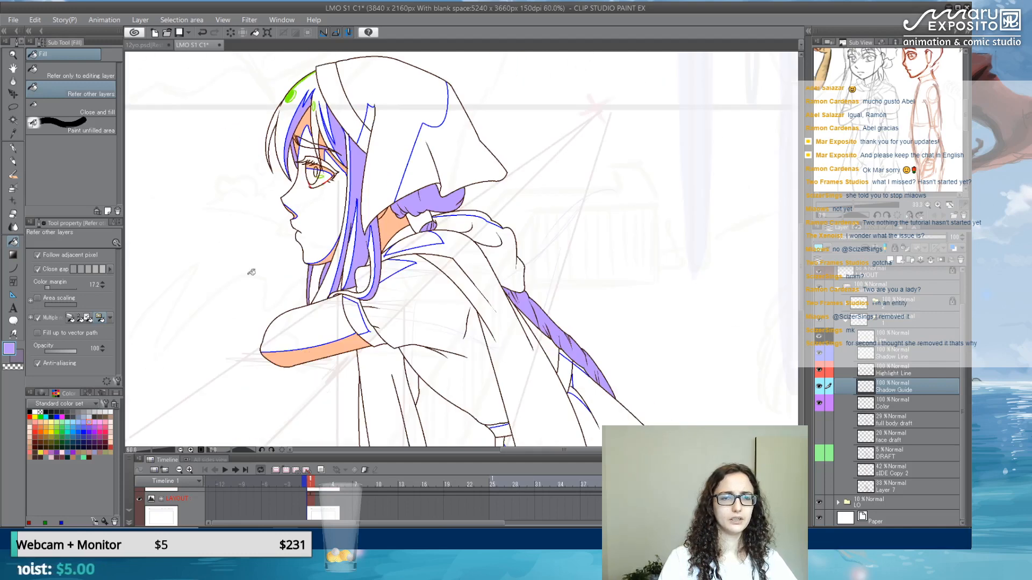
- Choose light blue as the fill colour for the clothing shadows and save the file
click(73, 421)
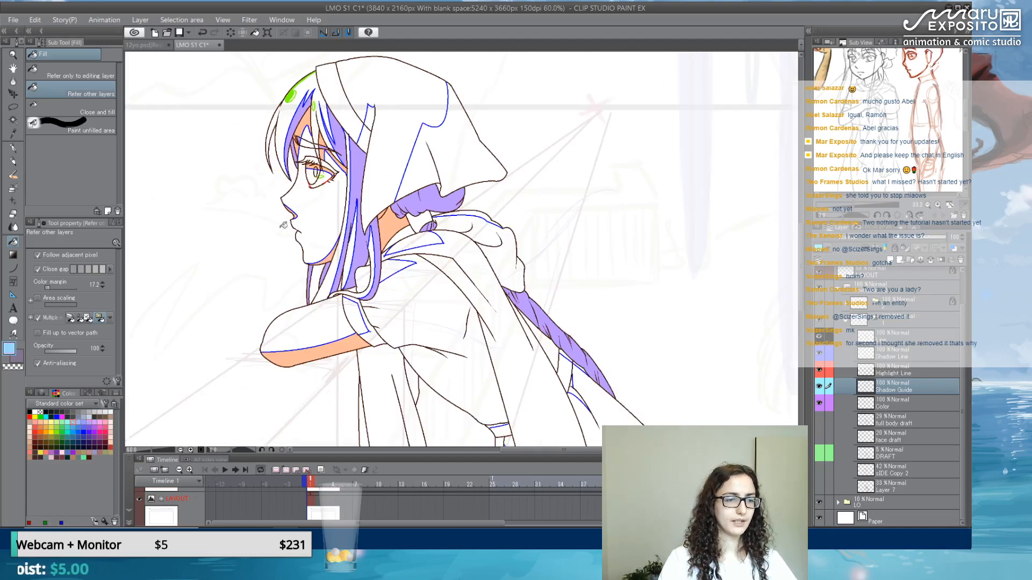
click(78, 422)
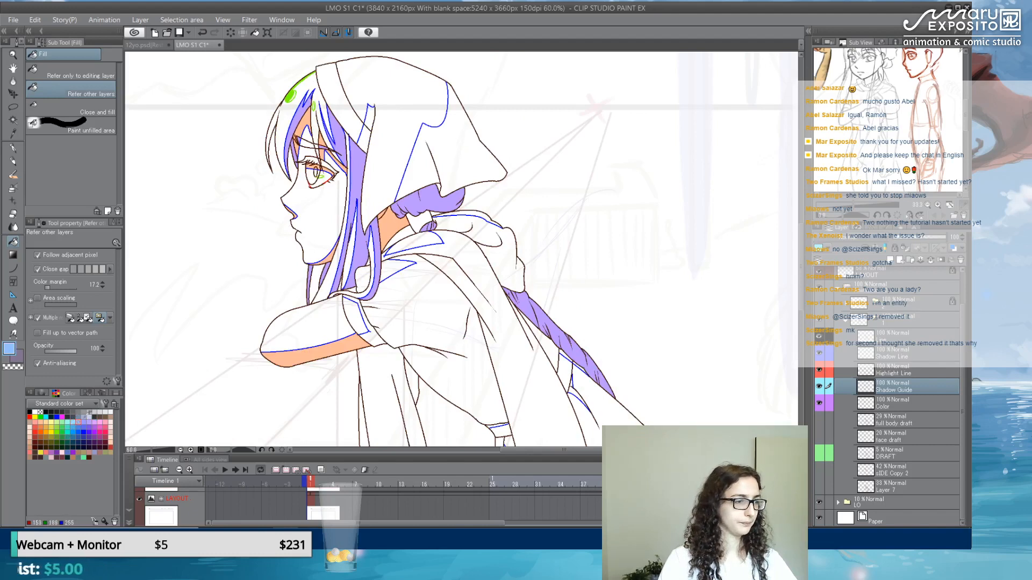
click(13, 19)
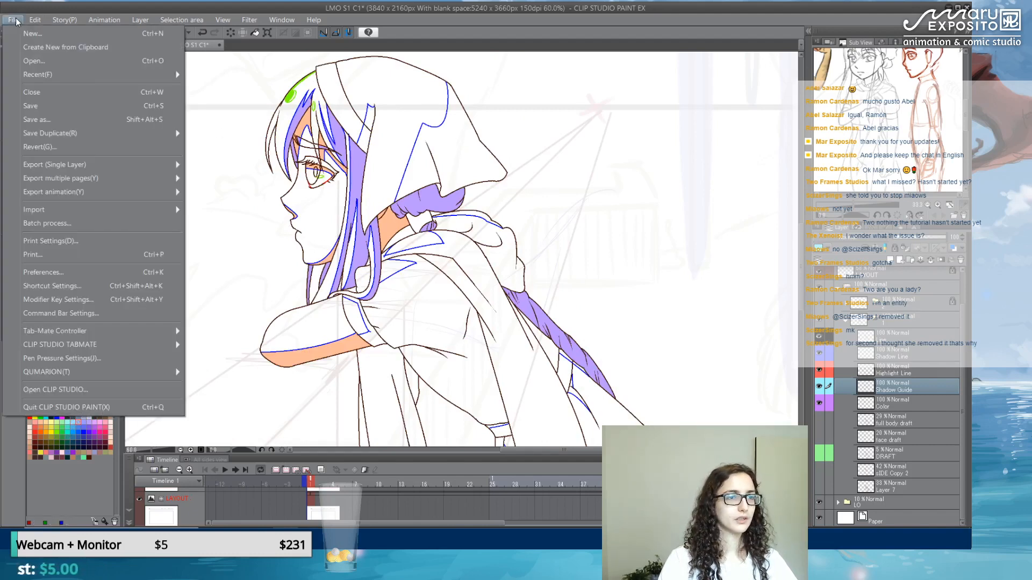
click(47, 108)
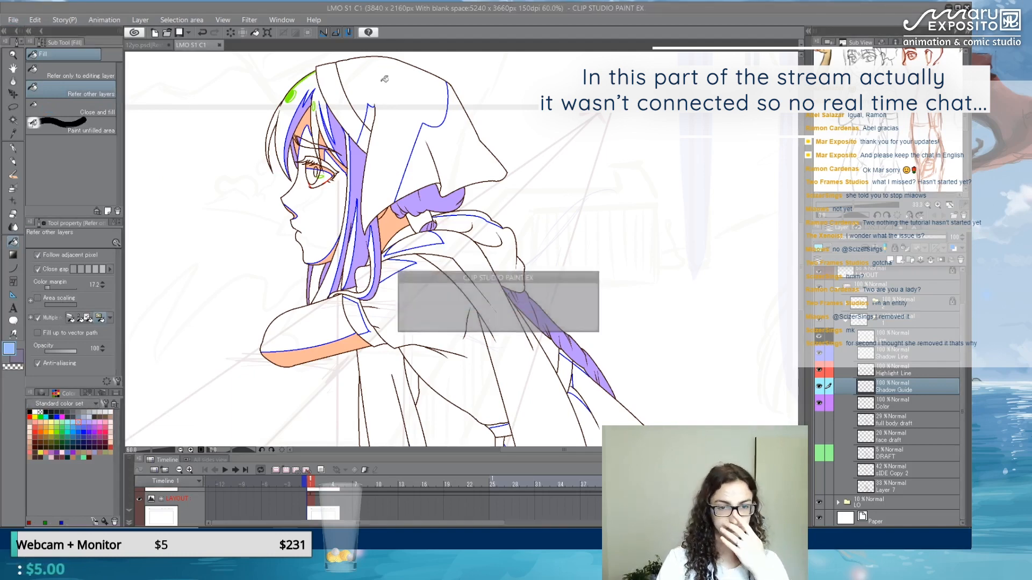
- Fill the shadow areas of the headscarf, the hair tie at the nape and the inner hood edge with light blue
scroll(372, 119, up, 3)
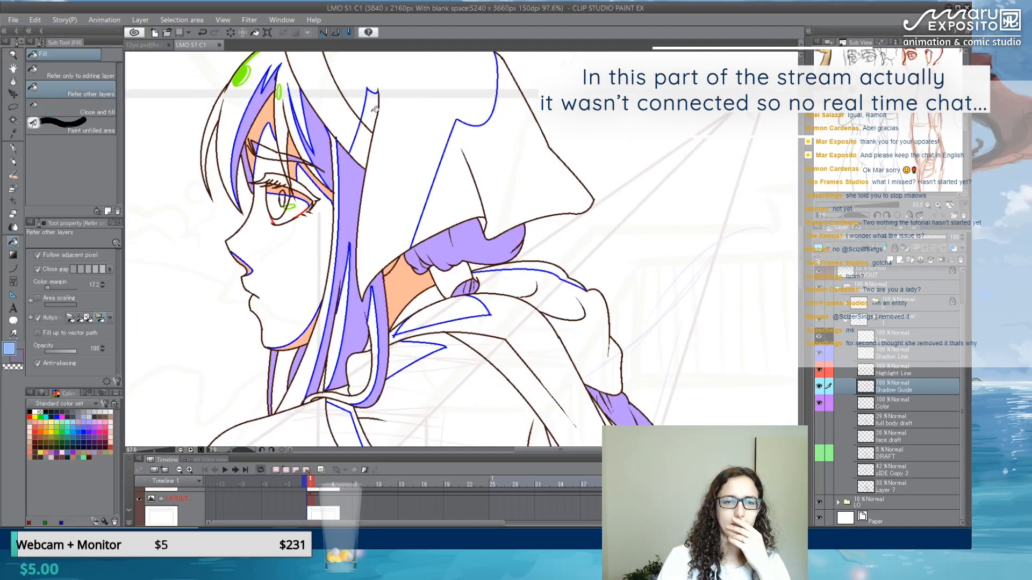
click(367, 146)
click(464, 187)
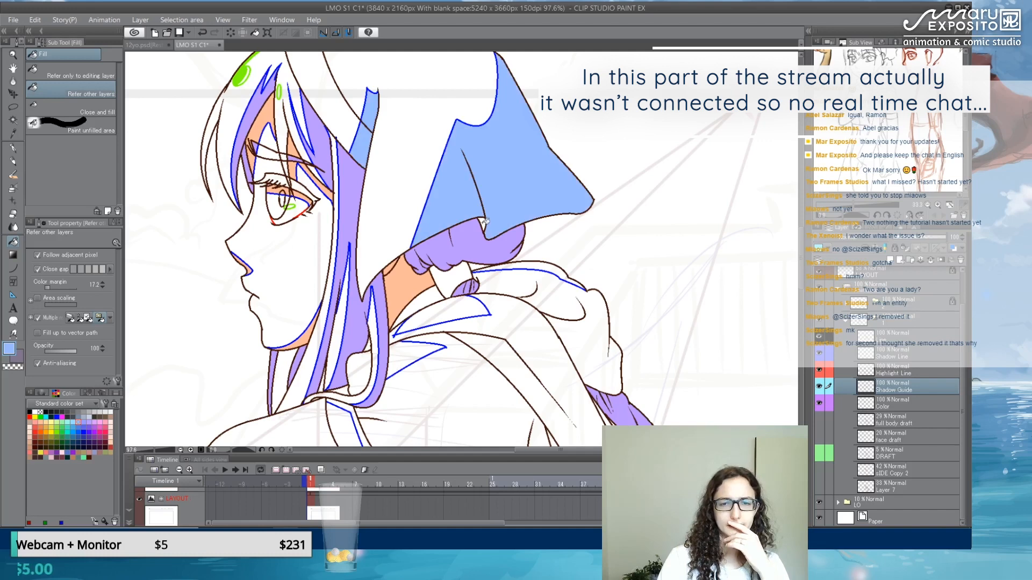
click(457, 275)
click(432, 298)
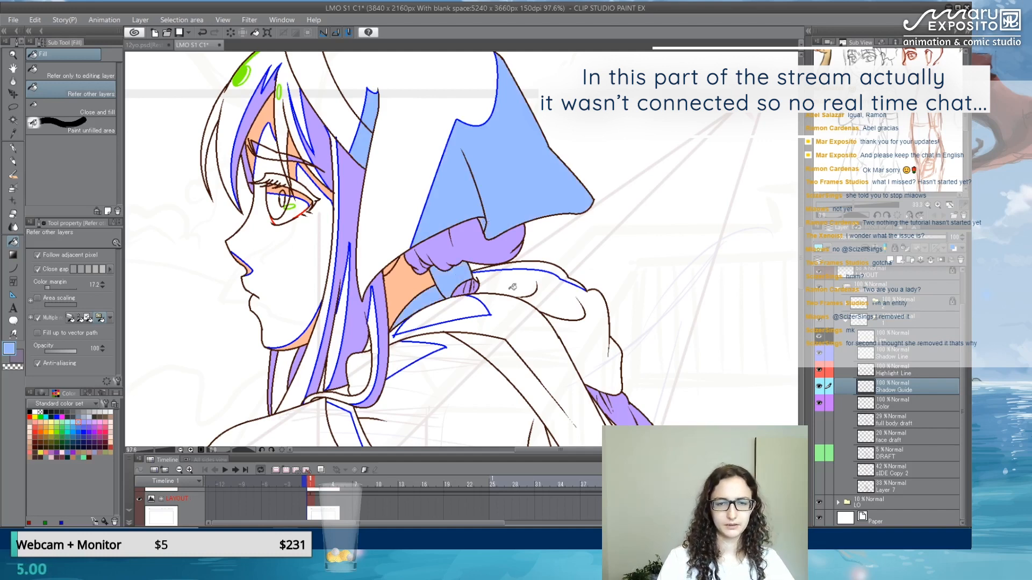
- Fill the shadow areas of the hood, the cloak's back panels, the shoulder and the sleeve with light blue
click(513, 287)
click(509, 319)
click(558, 301)
click(590, 349)
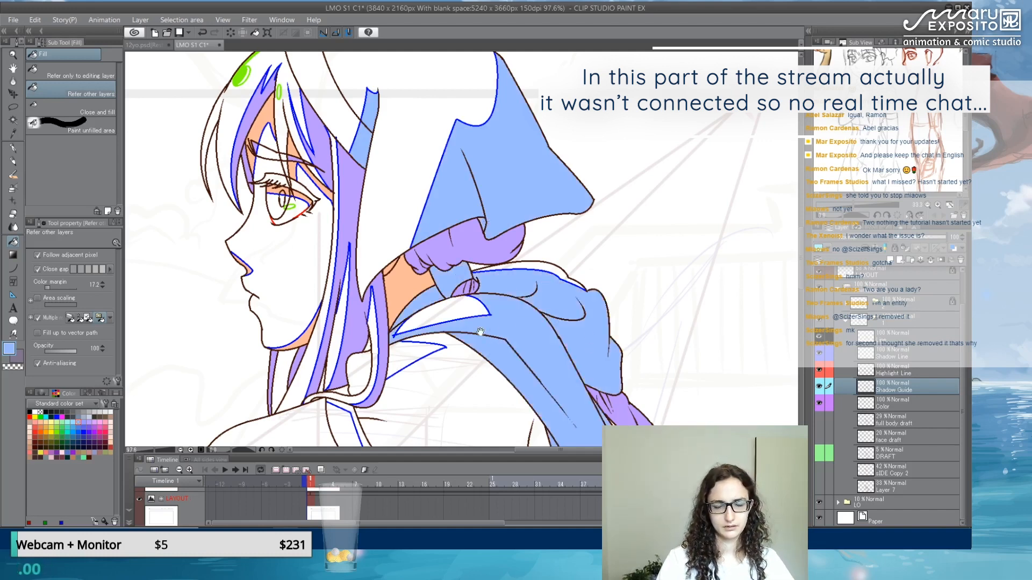
drag(481, 332, 503, 195)
click(466, 261)
click(396, 281)
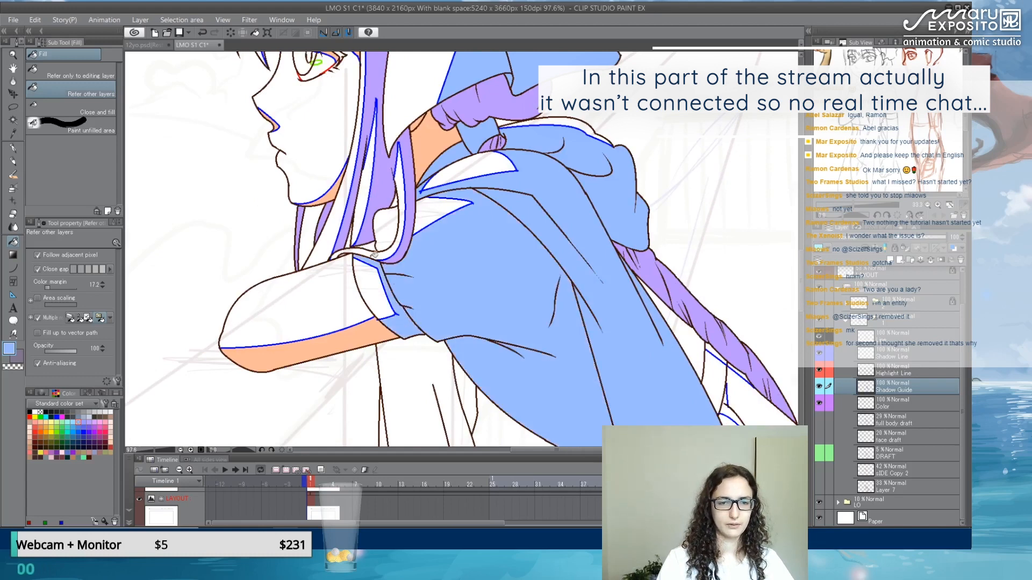
- Fill the shadow areas of the skirt, the waist and the narrow strip on the hanging cloth with light blue
drag(355, 121, 333, 164)
scroll(415, 284, down, 4)
drag(593, 393, 537, 261)
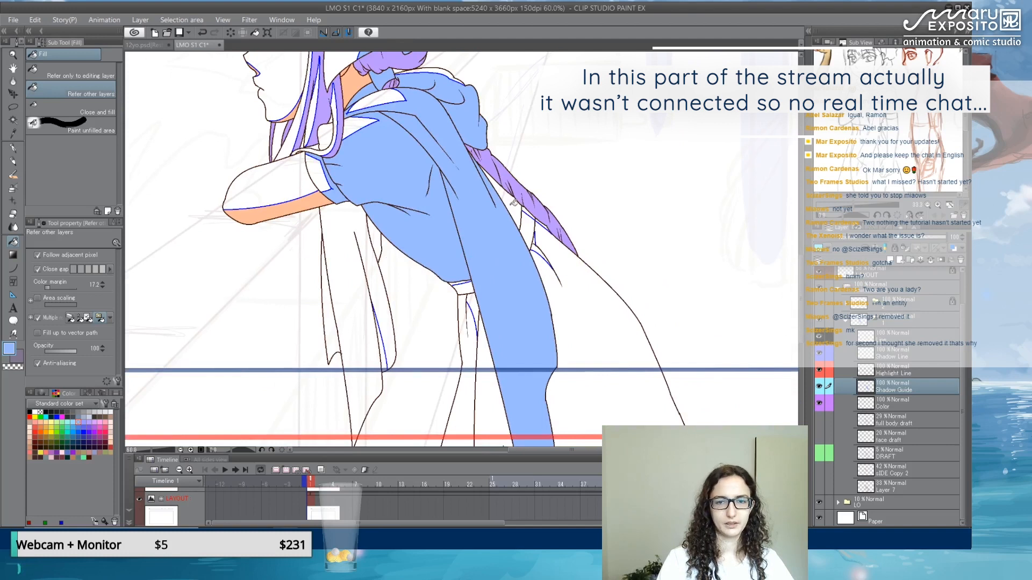
click(557, 245)
click(489, 396)
click(473, 353)
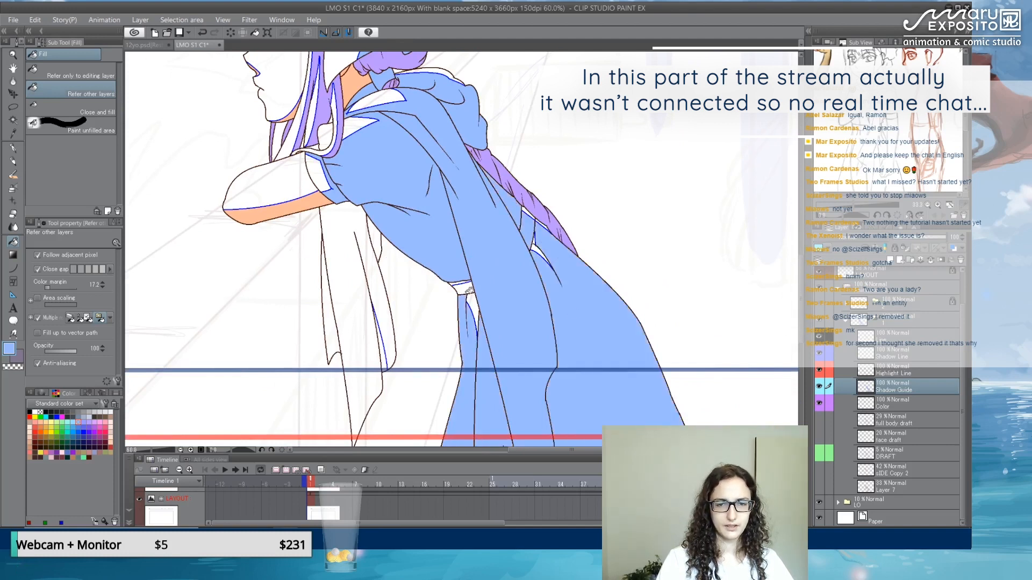
click(387, 362)
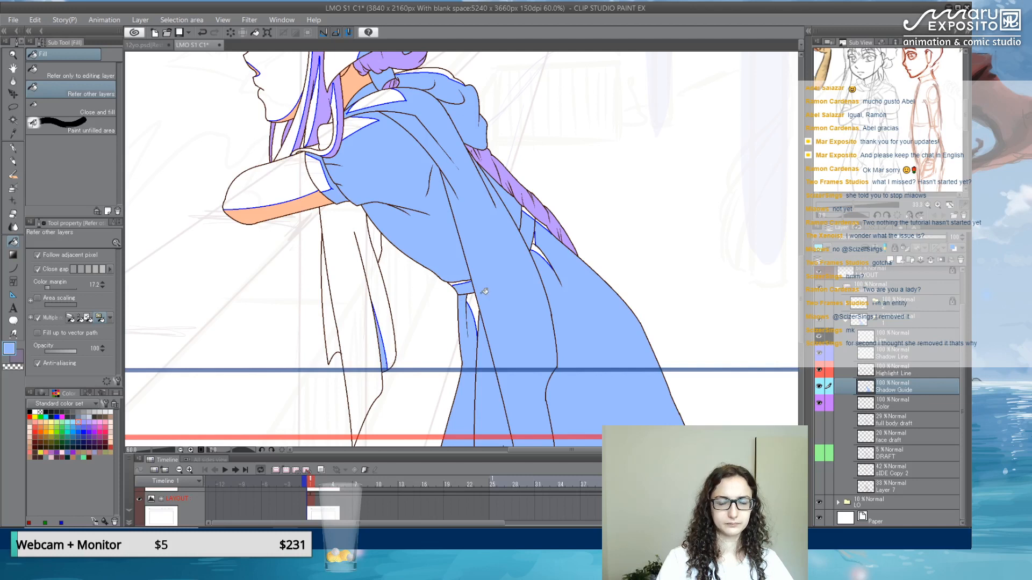
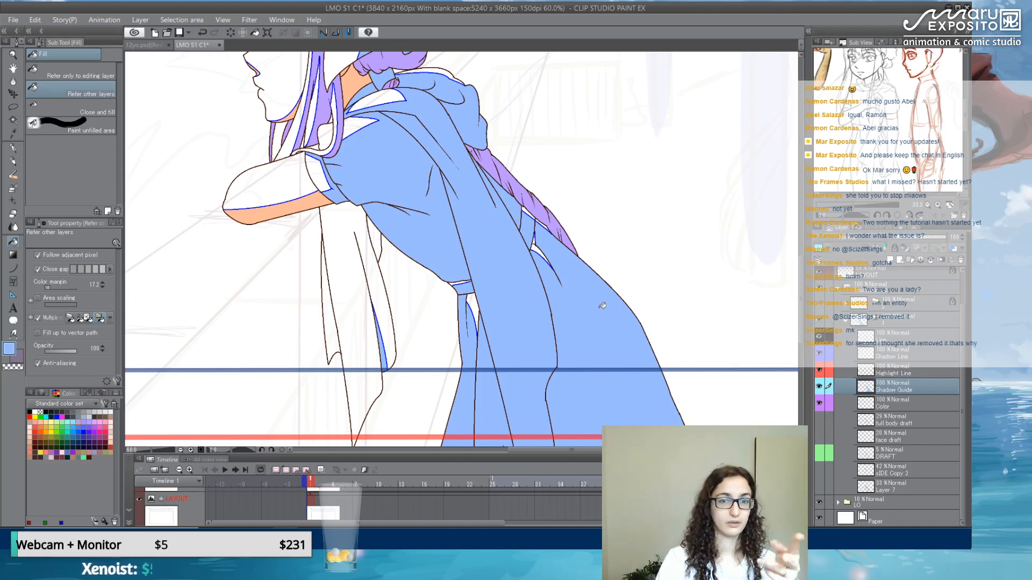
- Fill the deeper shadow areas at the waist, below the braid and on the hanging cloth's strip with a darker blue
click(80, 424)
scroll(458, 267, up, 5)
click(483, 338)
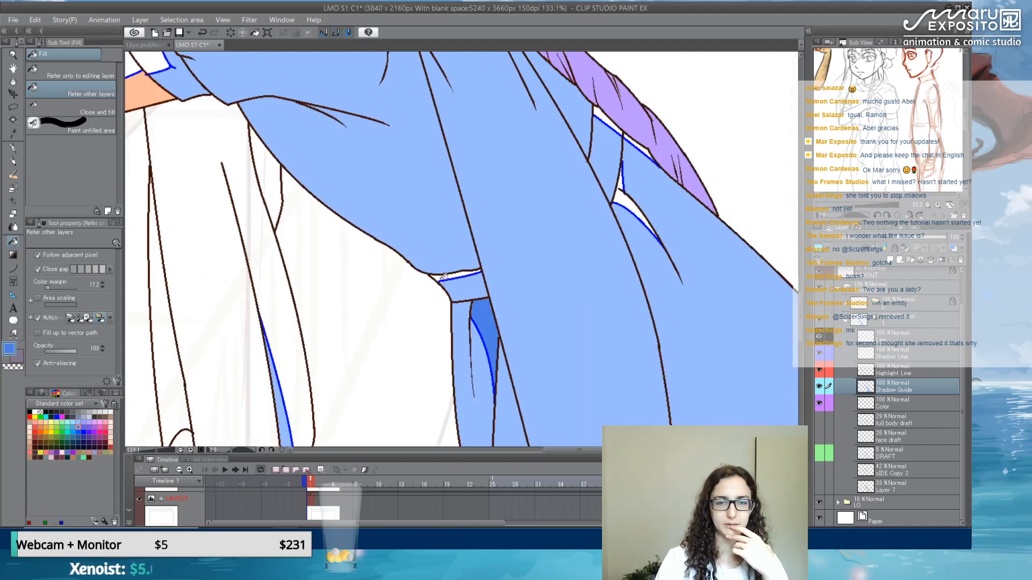
click(446, 275)
click(626, 193)
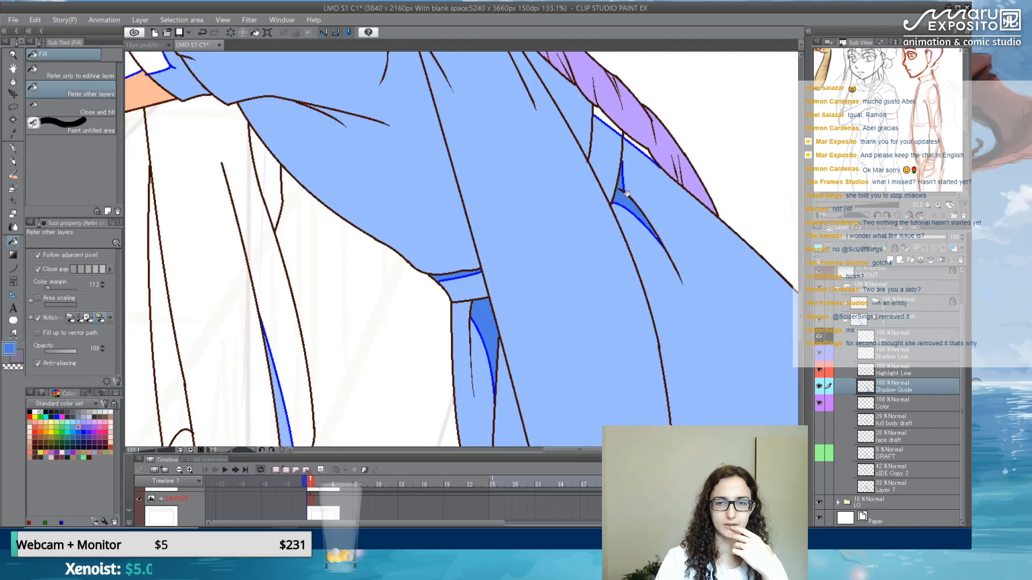
click(645, 145)
click(609, 116)
scroll(581, 251, down, 5)
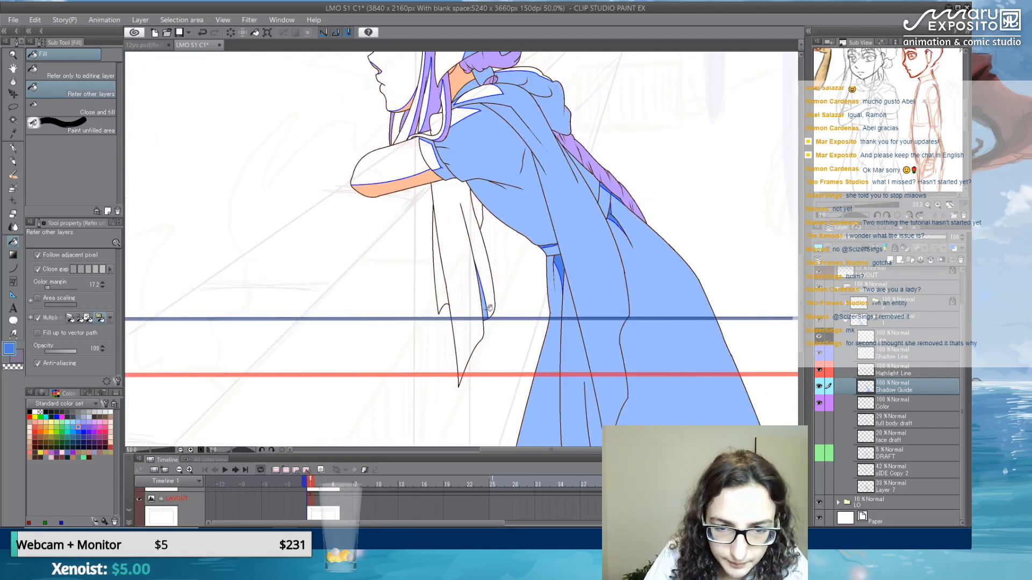
click(486, 309)
- Fill the rest of the cloth hanging below the bent arm with the sampled light blue
alt+click(576, 345)
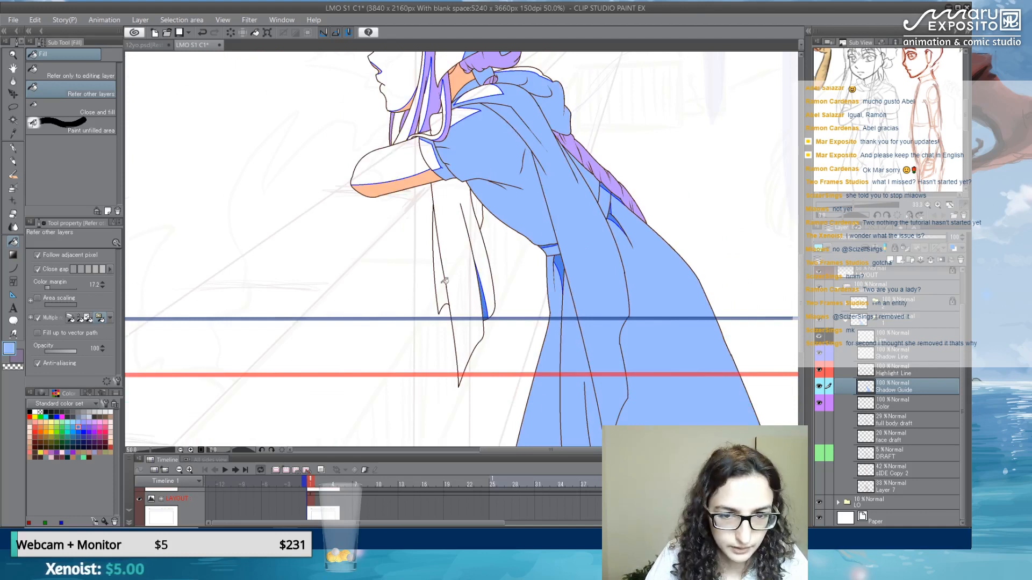
click(449, 280)
click(442, 287)
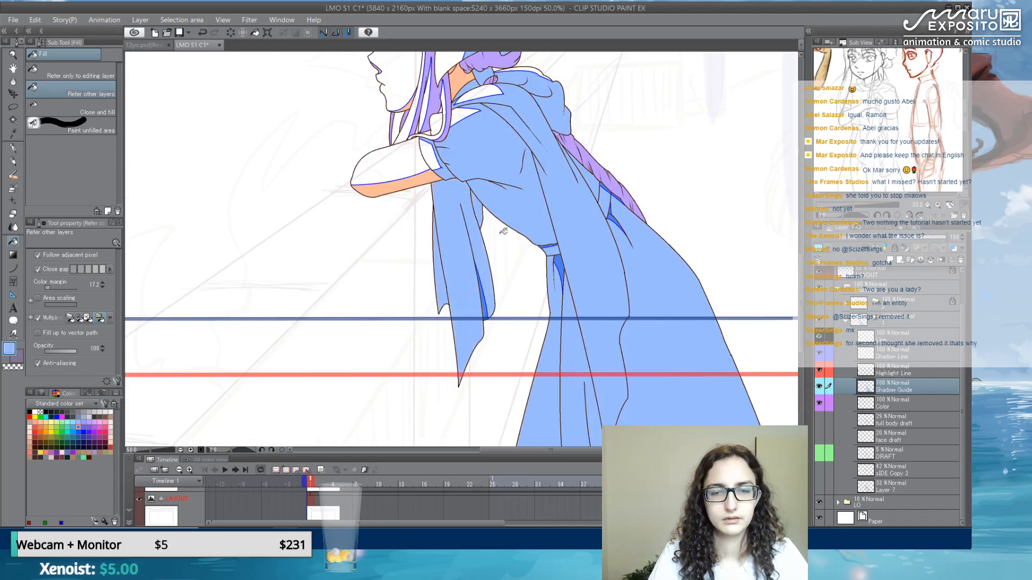
- Fill the small visible piece of arm behind the hanging cloth with the sampled light orange
alt+click(429, 174)
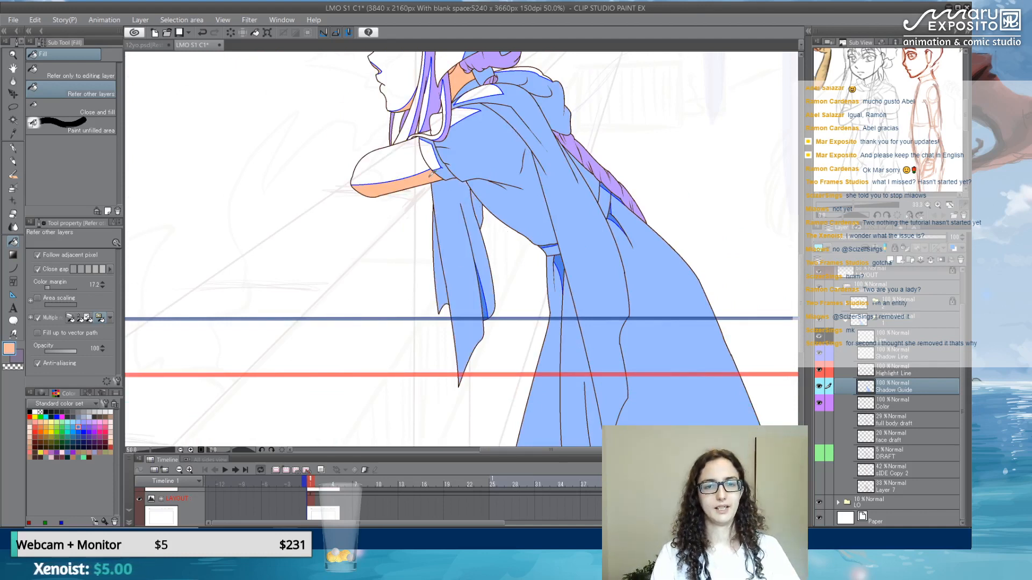
click(475, 207)
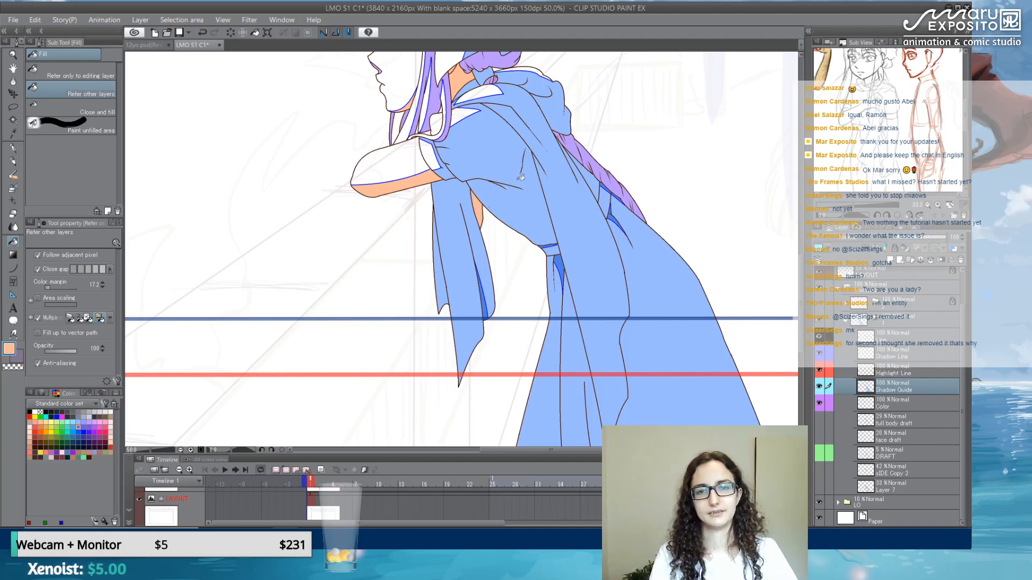
drag(503, 130, 502, 243)
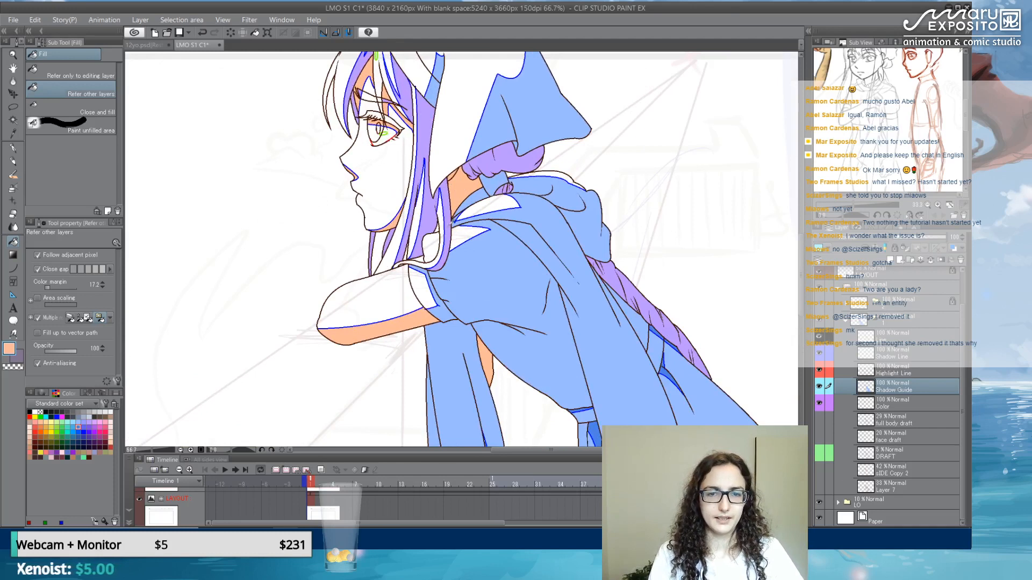
- Mark the gap between the front hair strands below the chin with a small red G-pen cross on the Shadow Line layer
alt+click(457, 215)
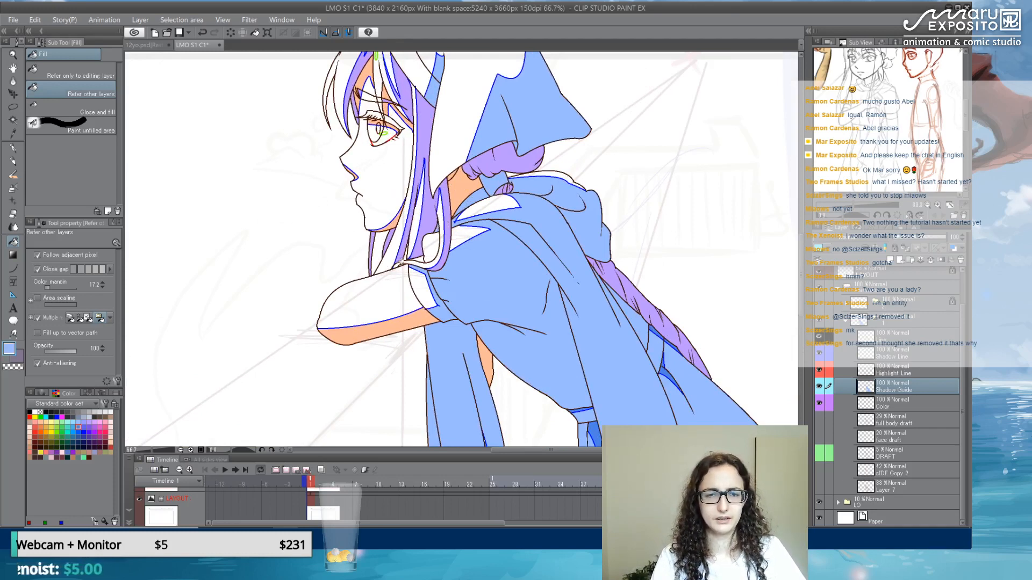
click(930, 342)
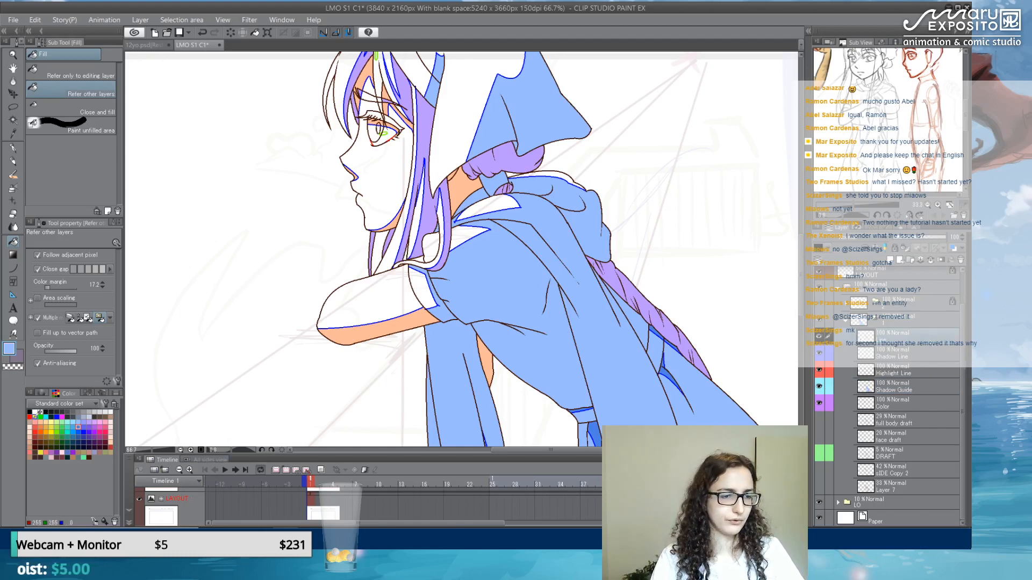
click(30, 417)
click(13, 148)
scroll(378, 242, up, 5)
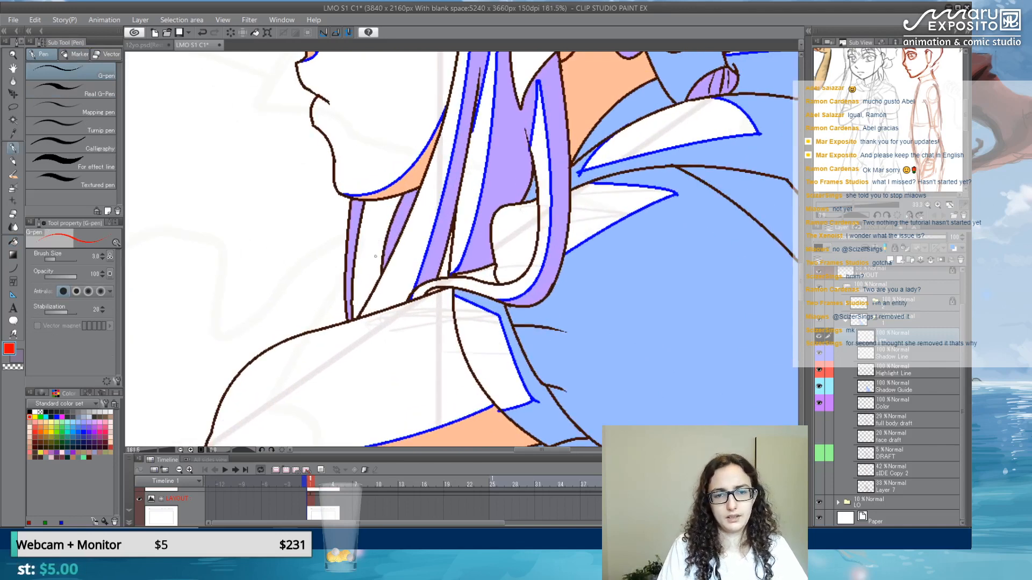
click(914, 356)
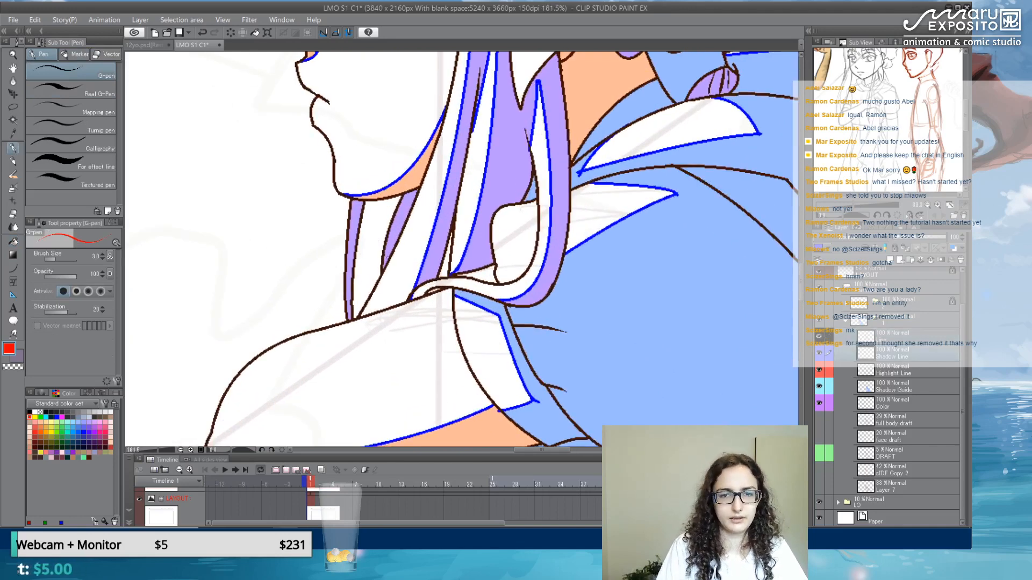
drag(364, 250, 380, 267)
drag(379, 249, 362, 267)
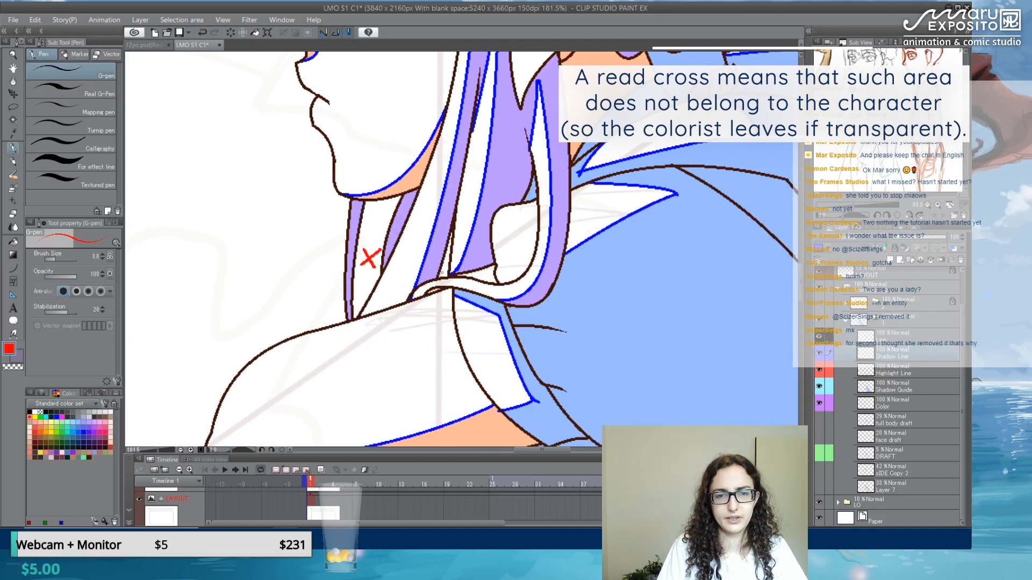
click(893, 385)
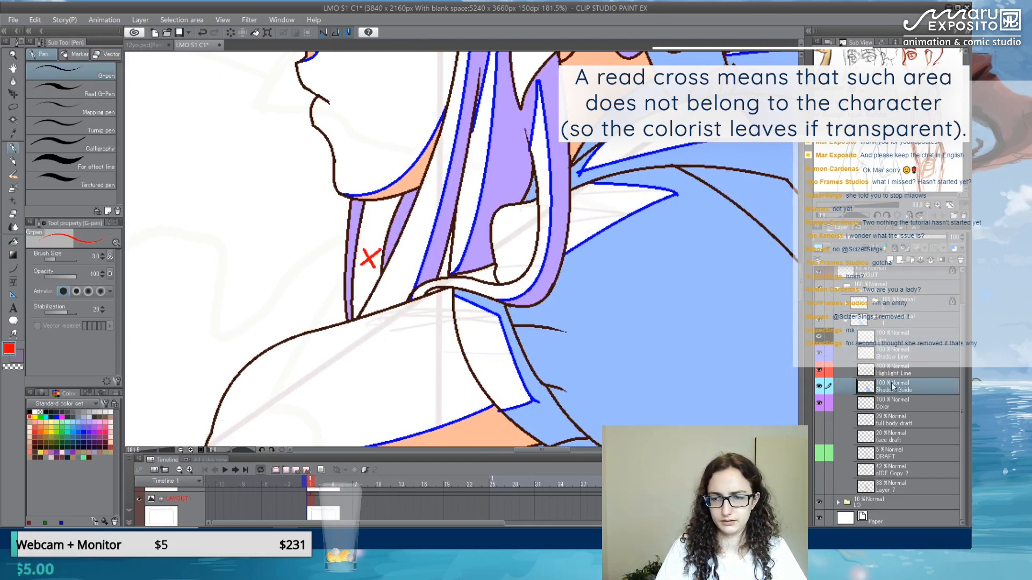
alt+click(402, 254)
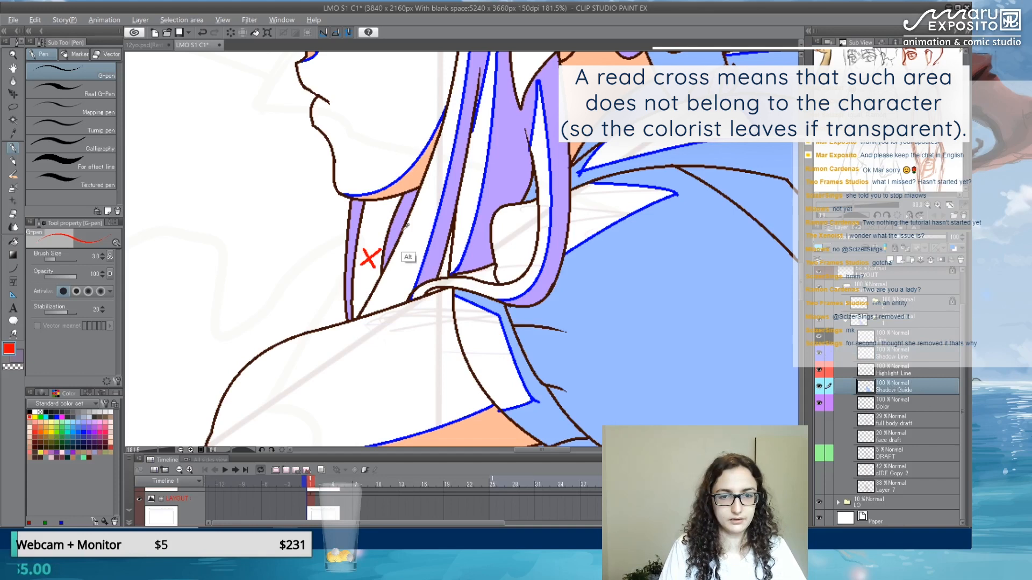
click(13, 241)
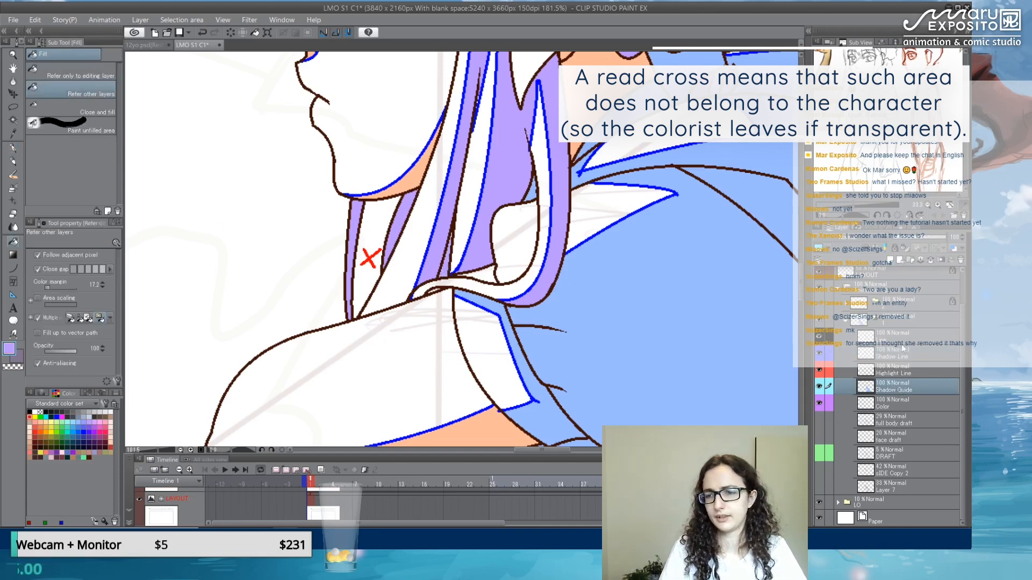
click(901, 344)
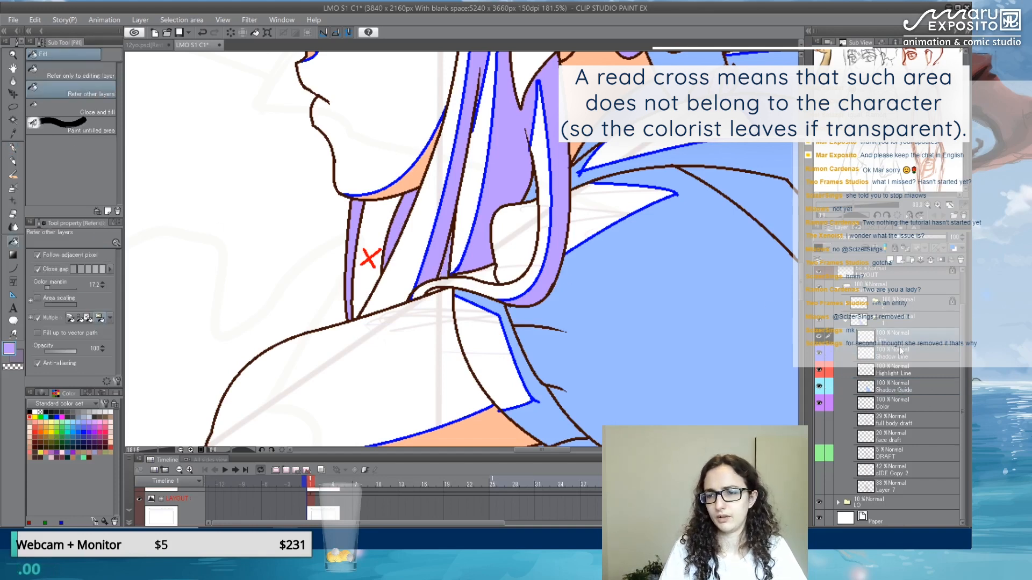
alt+click(371, 261)
mouse_move(648, 117)
mouse_down()
mouse_move(355, 276)
mouse_move(657, 163)
mouse_move(671, 147)
mouse_up()
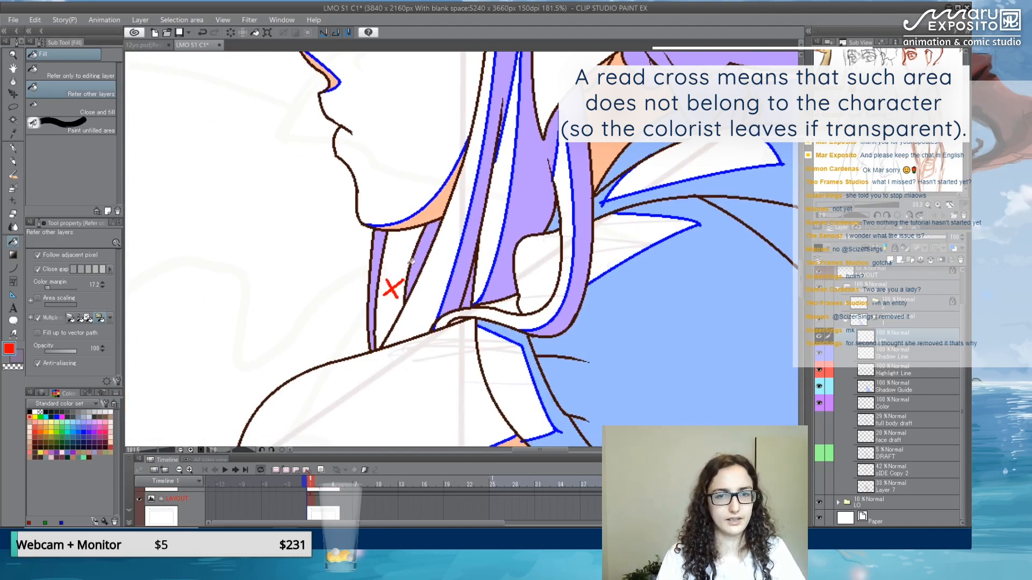
scroll(487, 243, down, 8)
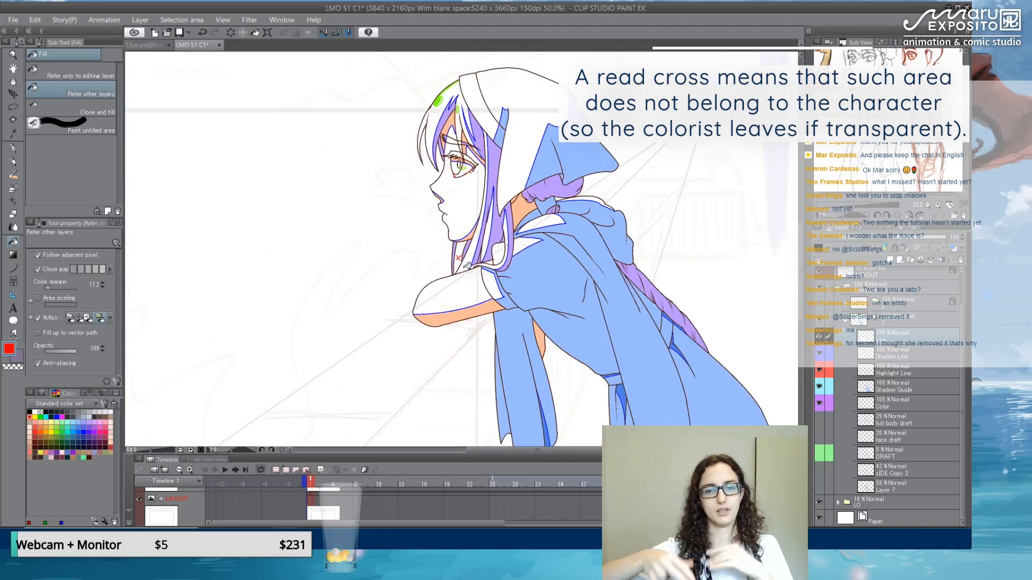
scroll(466, 264, down, 2)
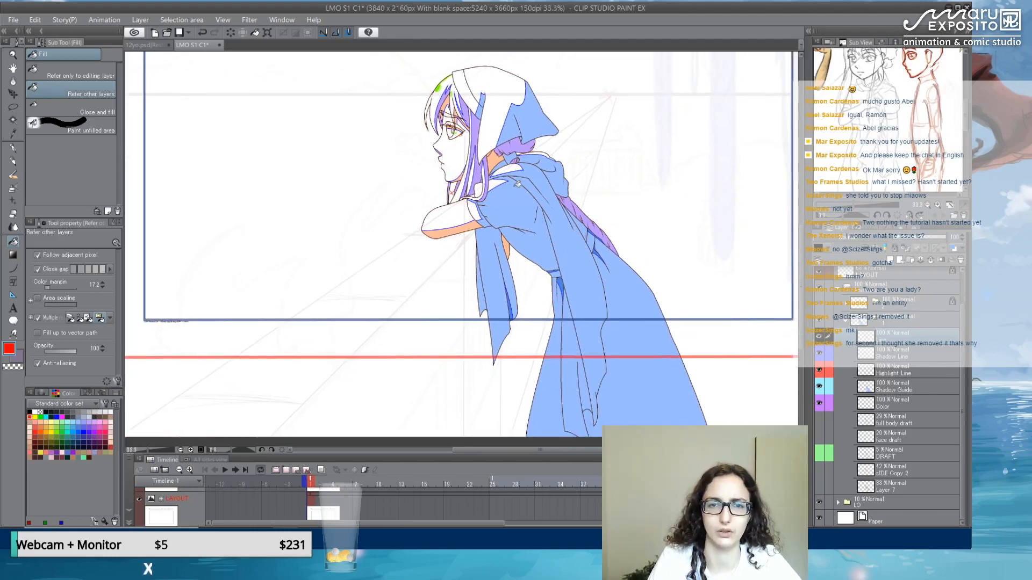
- Paint dark purple and pink swatches beside the character, below the skin-tone swatches, and pick a light blue
drag(556, 136, 552, 178)
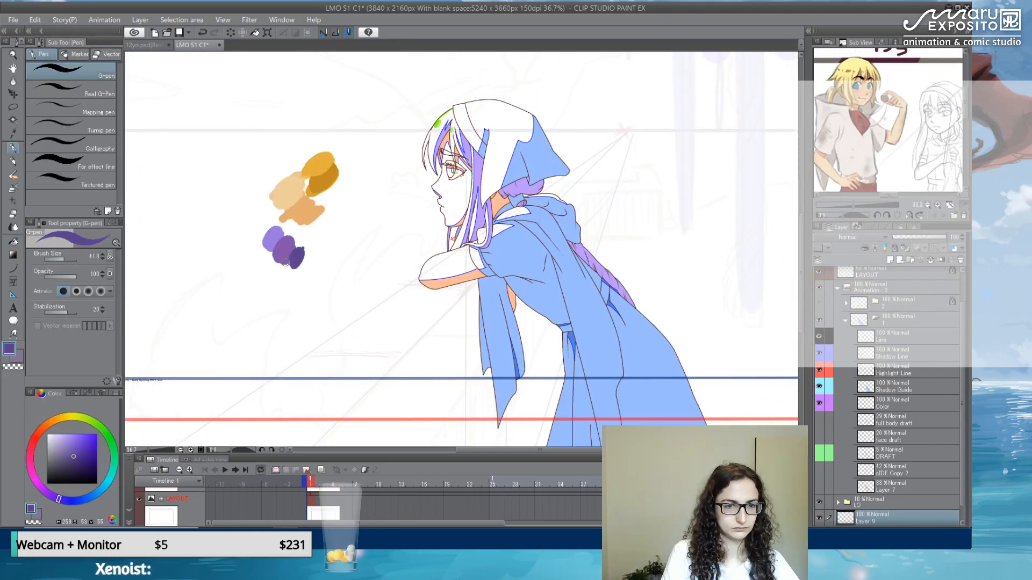
mouse_move(290, 252)
mouse_down()
mouse_move(308, 270)
mouse_move(306, 255)
mouse_up()
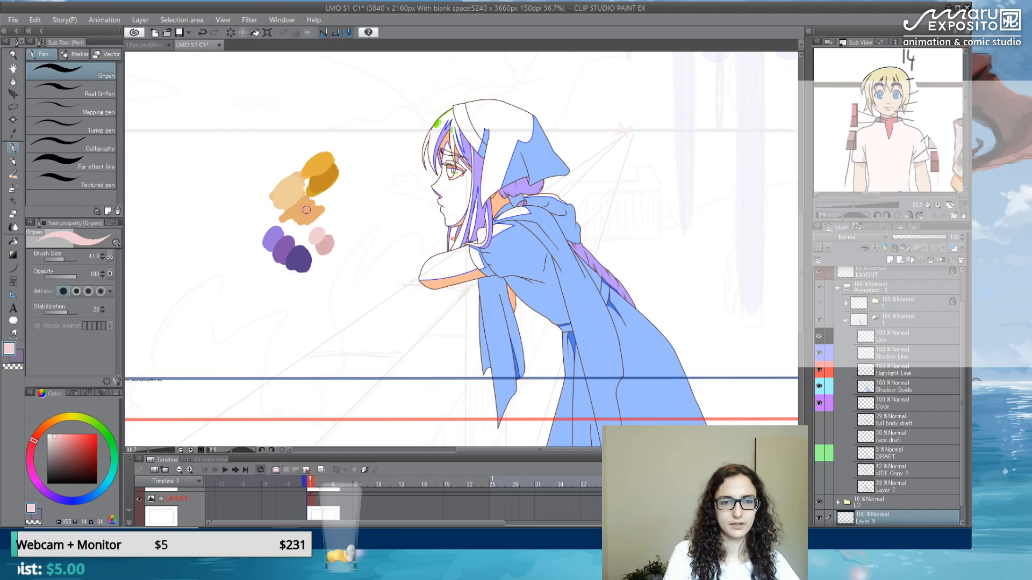
click(90, 497)
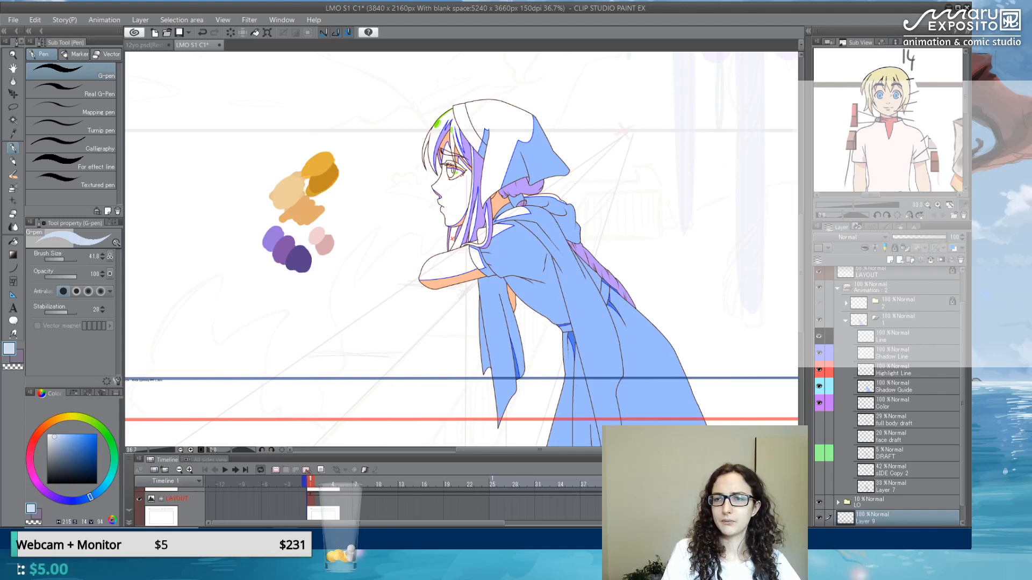
- Create a layer folder directly above the full body draft layer and name it Draft
click(904, 423)
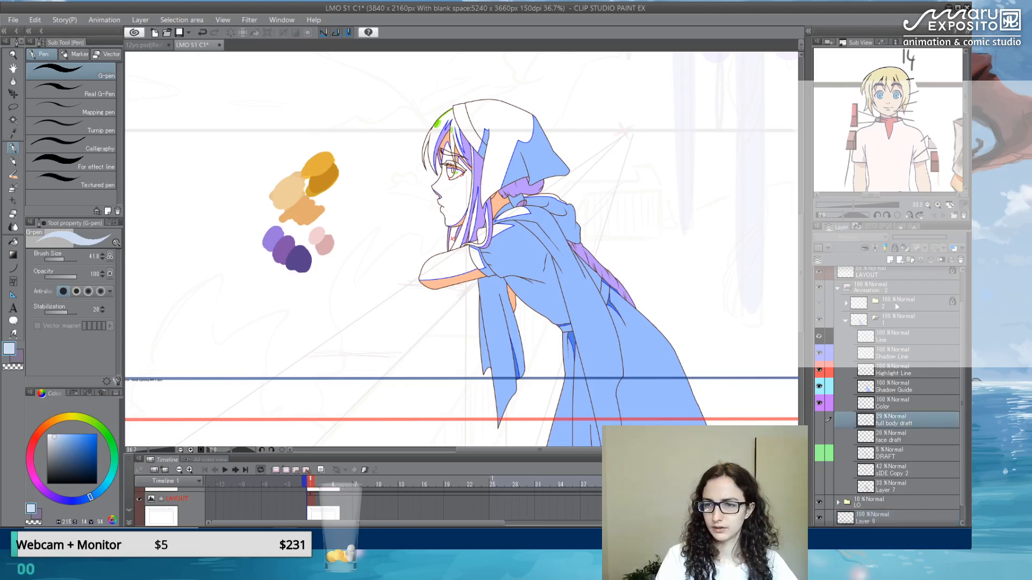
click(912, 260)
double_click(879, 422)
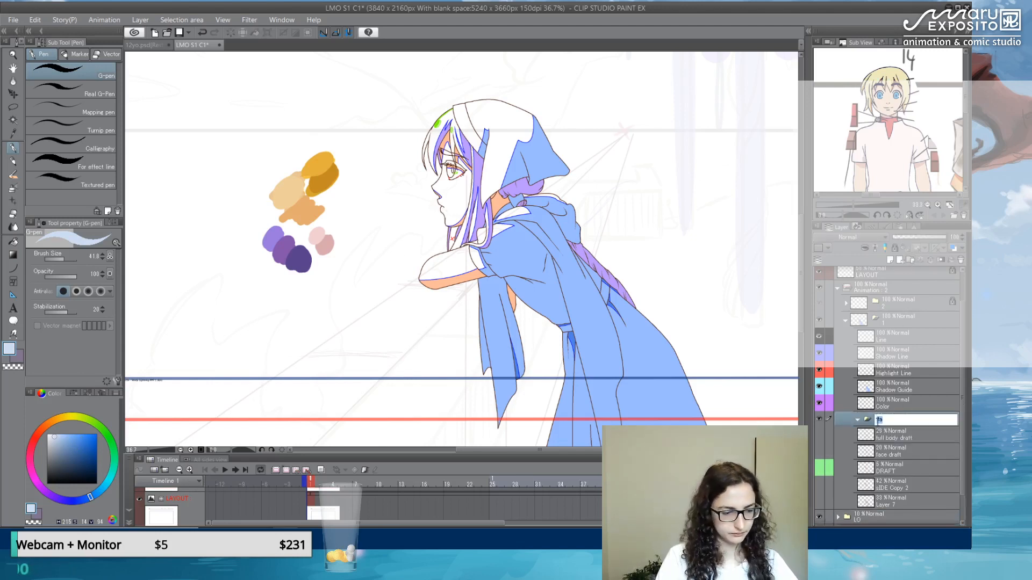
text(Draf)
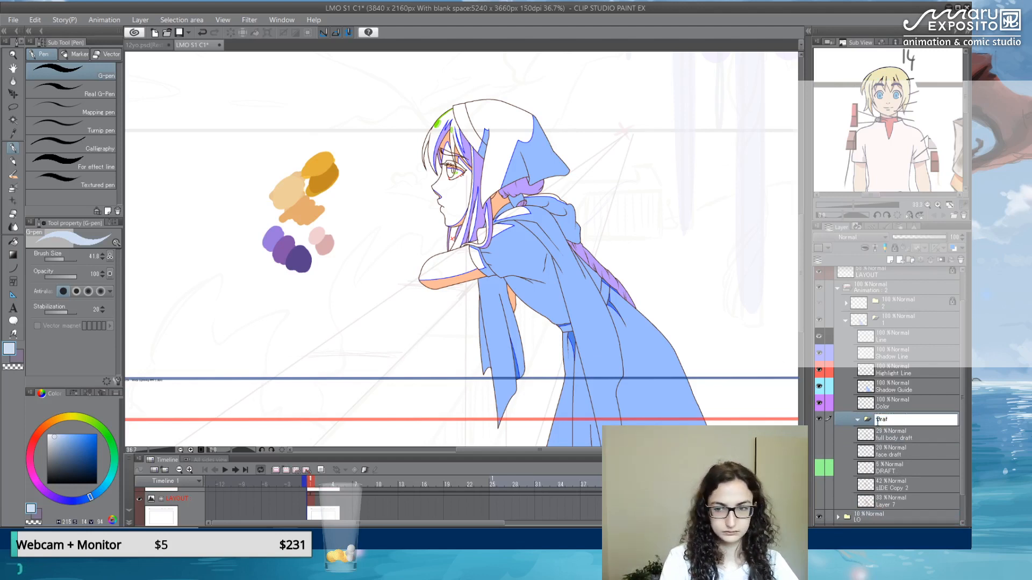
text(t)
key(Return)
- Select the draft layers from full body draft down to Layer 7
click(893, 438)
scroll(894, 457, down, 2)
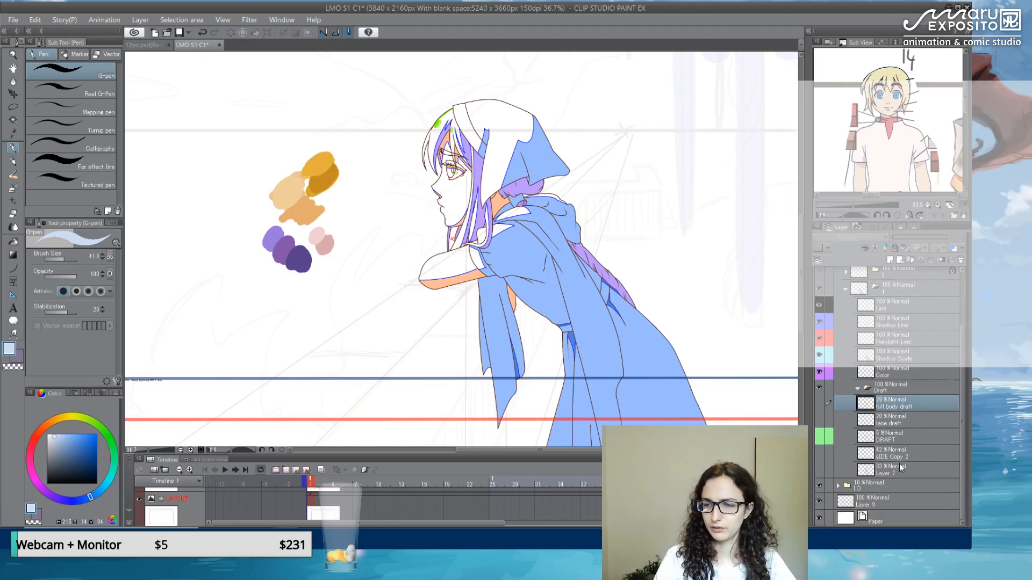
- Move the layers from full body draft down to Layer 7 into the Draft folder and collapse that folder
shift+click(898, 466)
drag(894, 405, 865, 391)
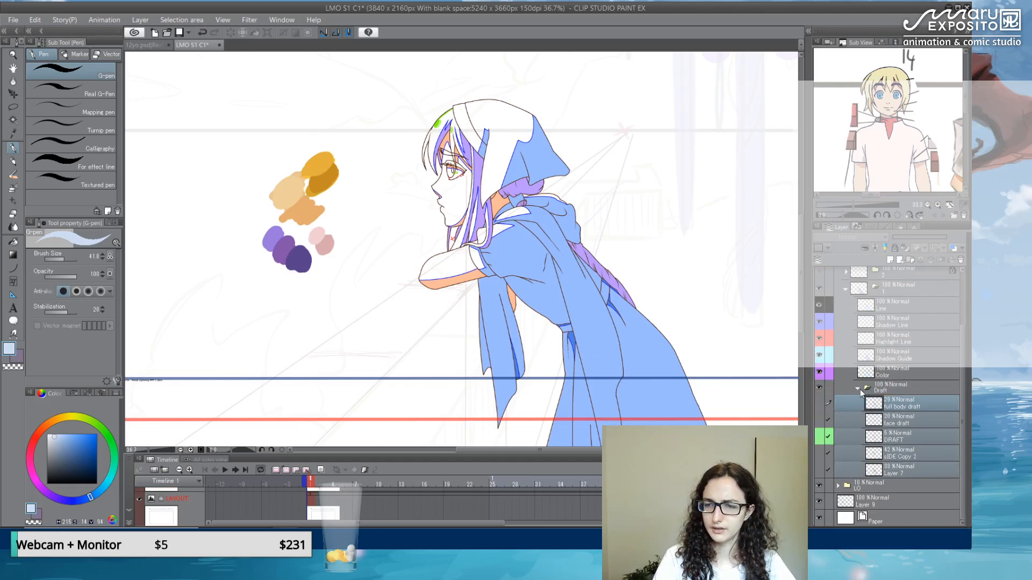
click(858, 388)
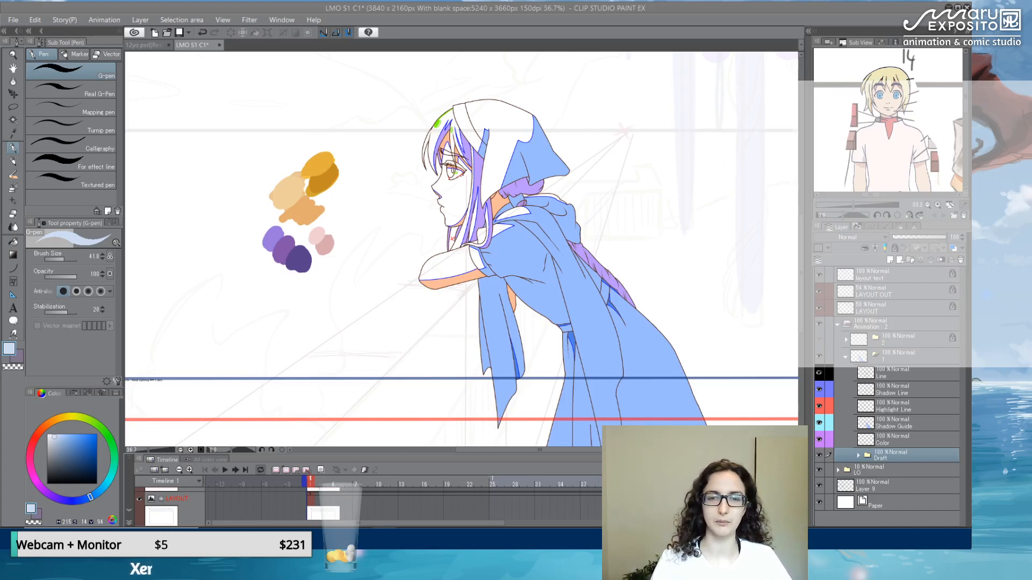
- Check the contents of animation folder 1 against the full layout sheet, toggling the folder's visibility
click(819, 356)
click(819, 356)
click(846, 358)
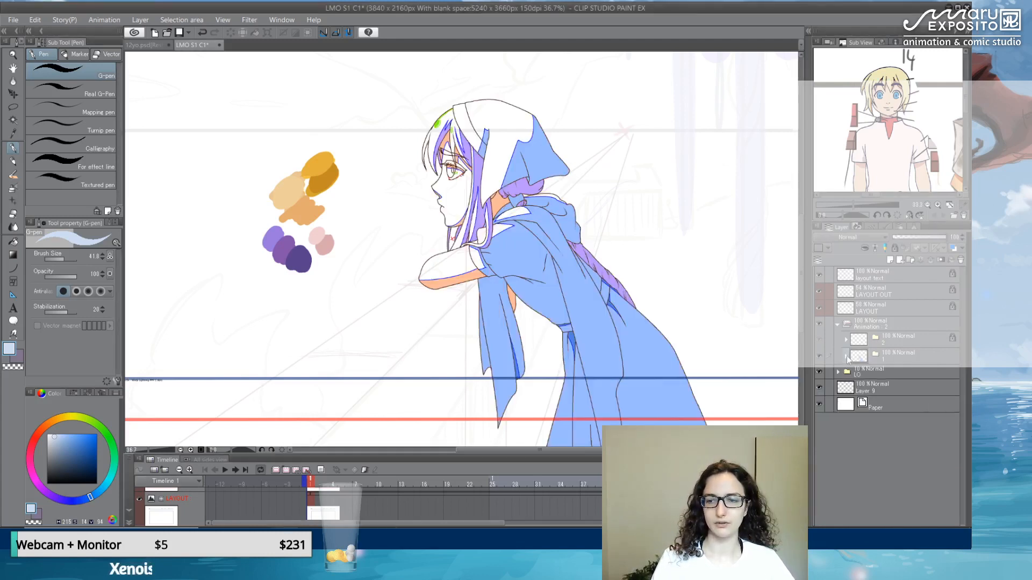
click(847, 358)
click(847, 357)
scroll(605, 282, down, 5)
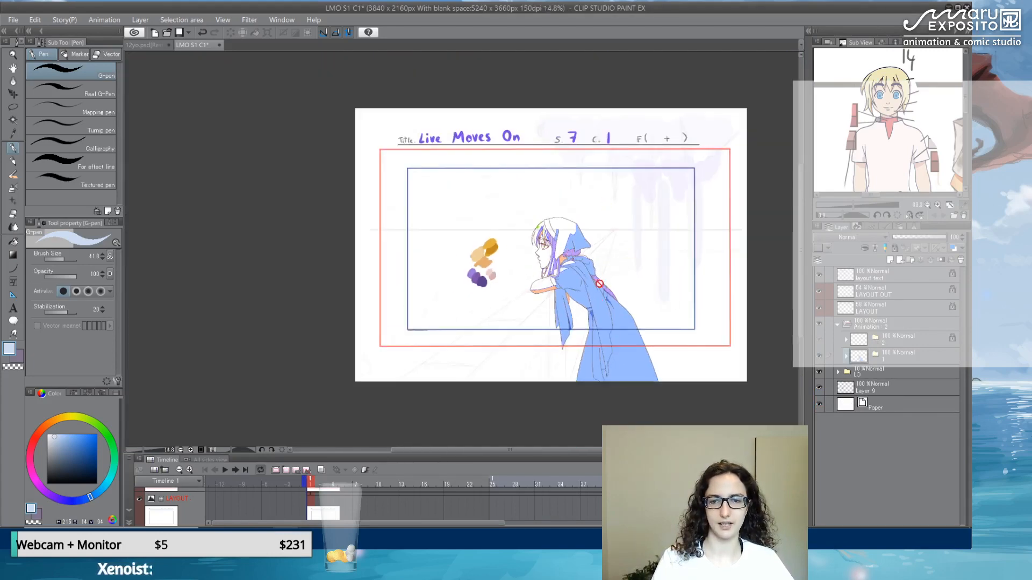
scroll(602, 282, up, 4)
scroll(614, 308, up, 1)
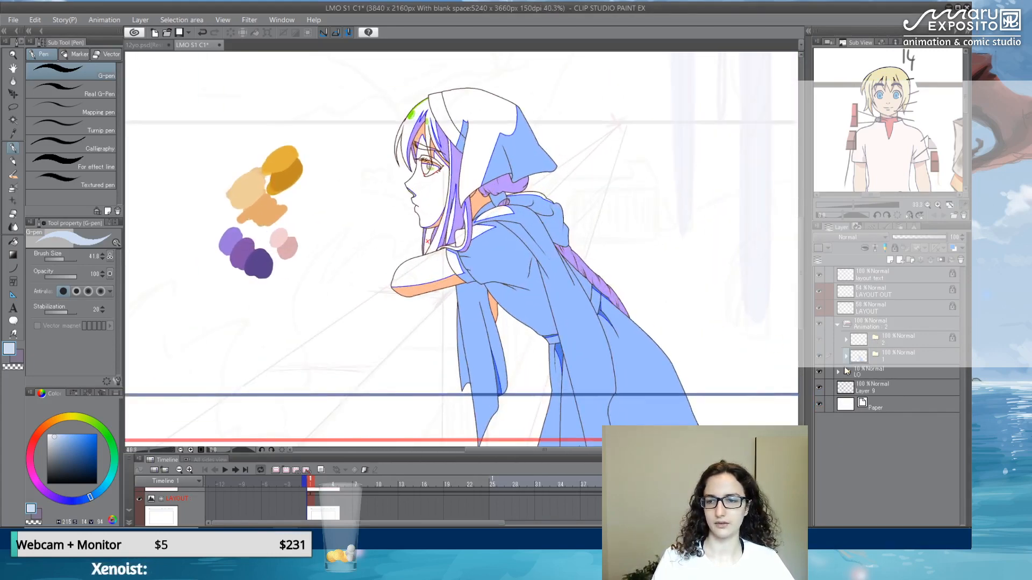
click(850, 362)
click(846, 357)
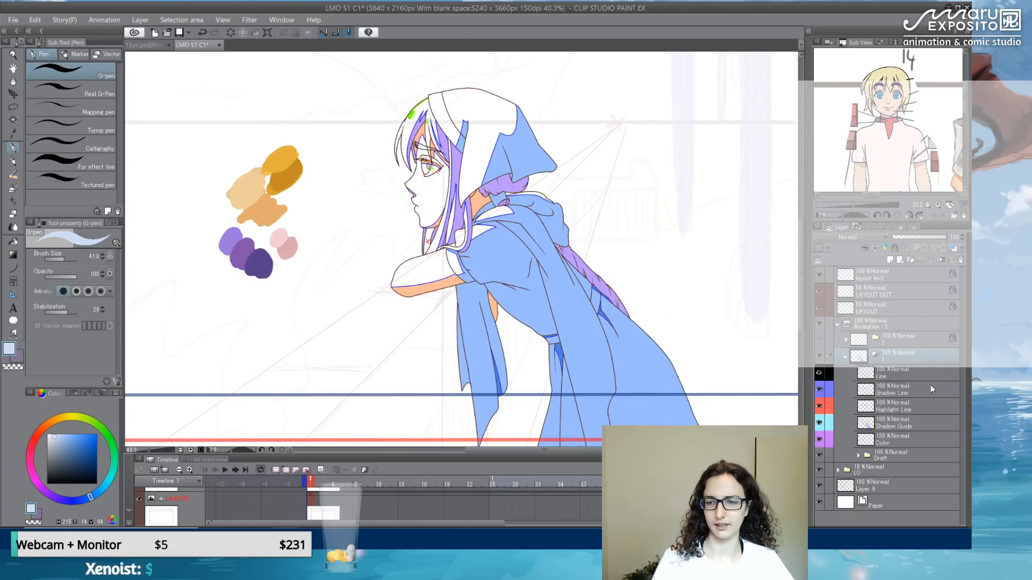
- Toggle the Line, Shadow Line and Highlight Line layers off and on to compare what each contains
click(903, 374)
click(819, 375)
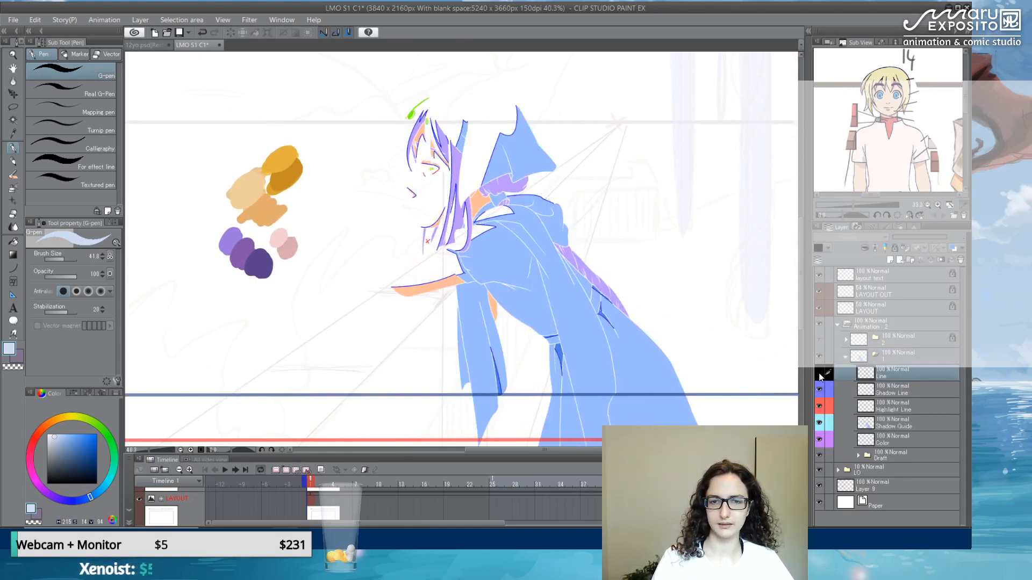
click(819, 374)
click(819, 392)
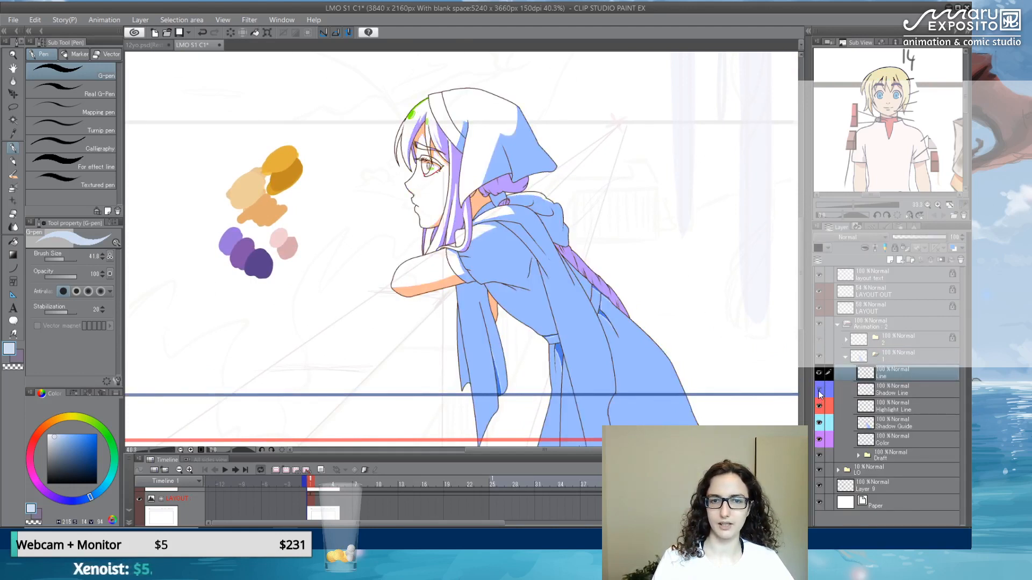
click(819, 393)
click(818, 407)
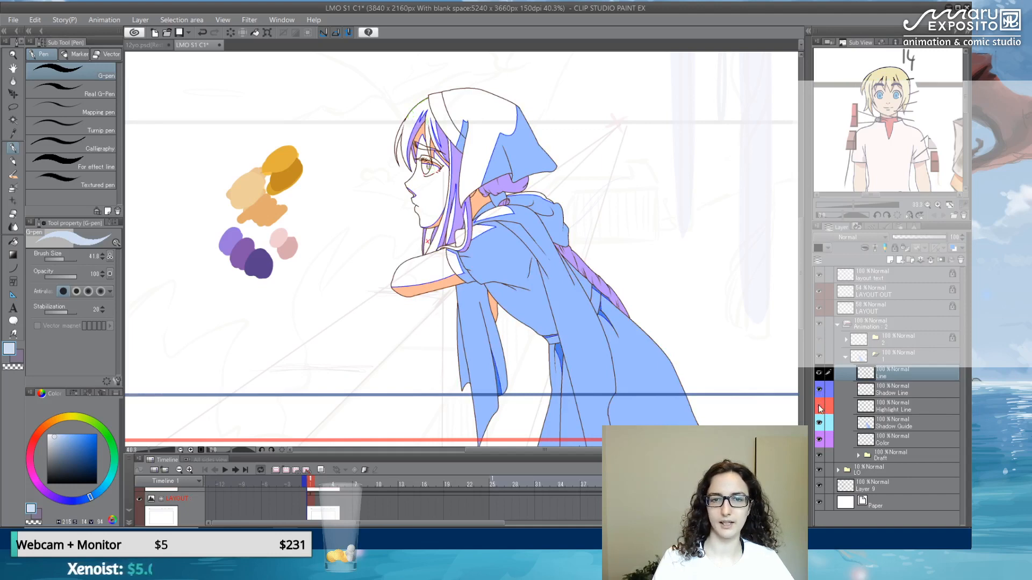
click(818, 408)
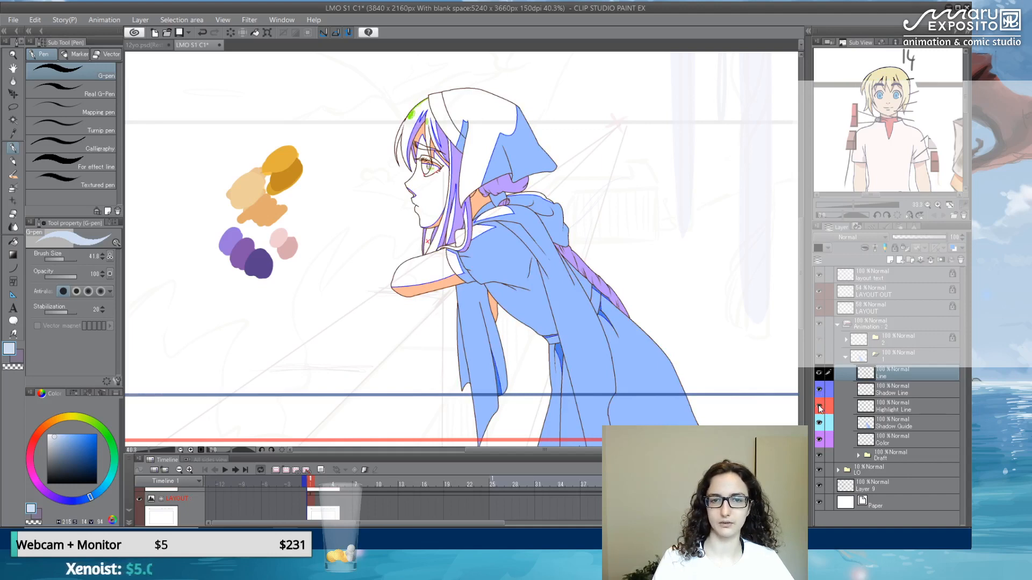
- Fill the outlined highlights in the eye and hair with yellow on the Shadow Guide layer
click(902, 427)
scroll(464, 144, up, 5)
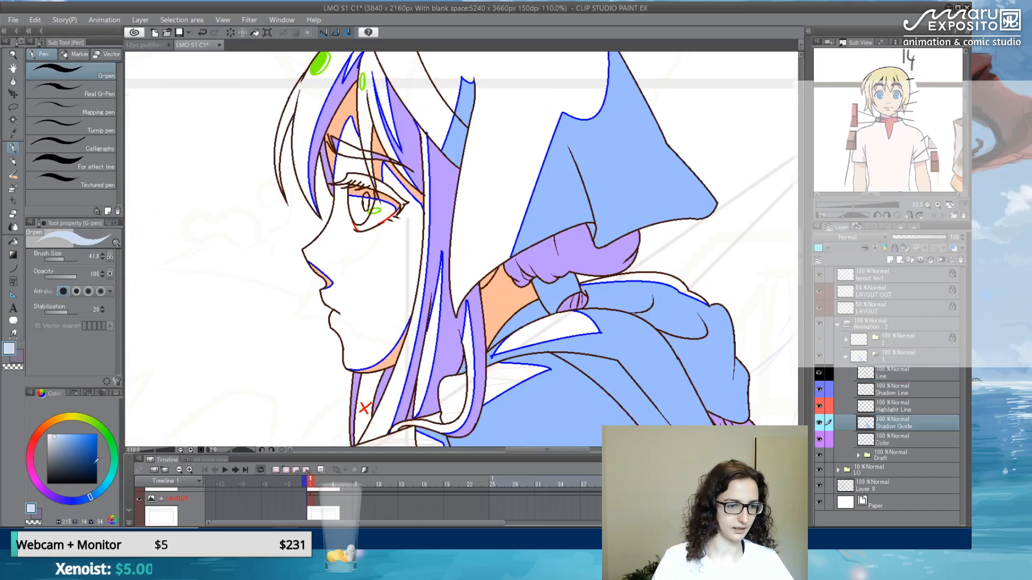
click(72, 392)
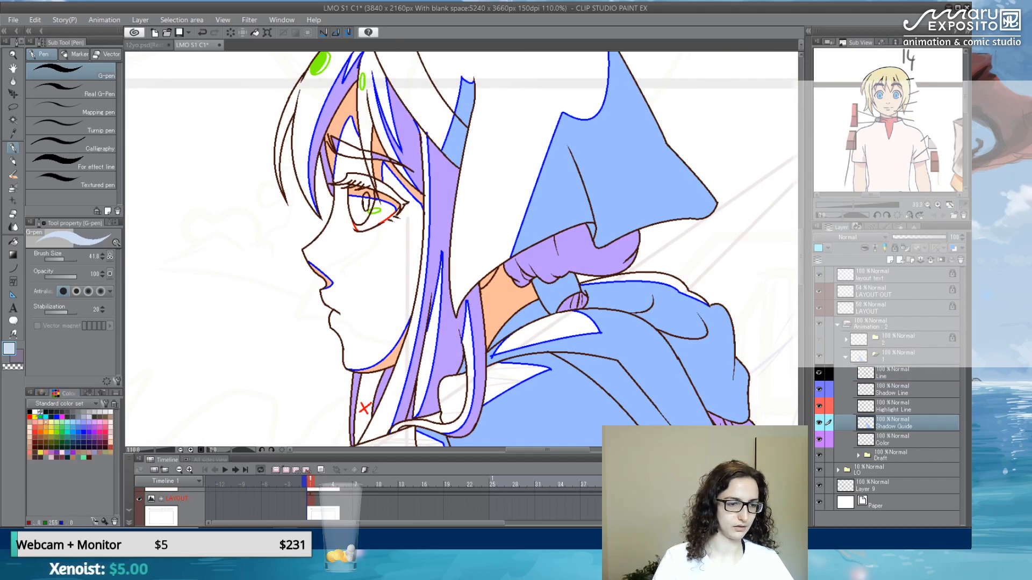
click(34, 417)
click(14, 243)
scroll(366, 163, up, 2)
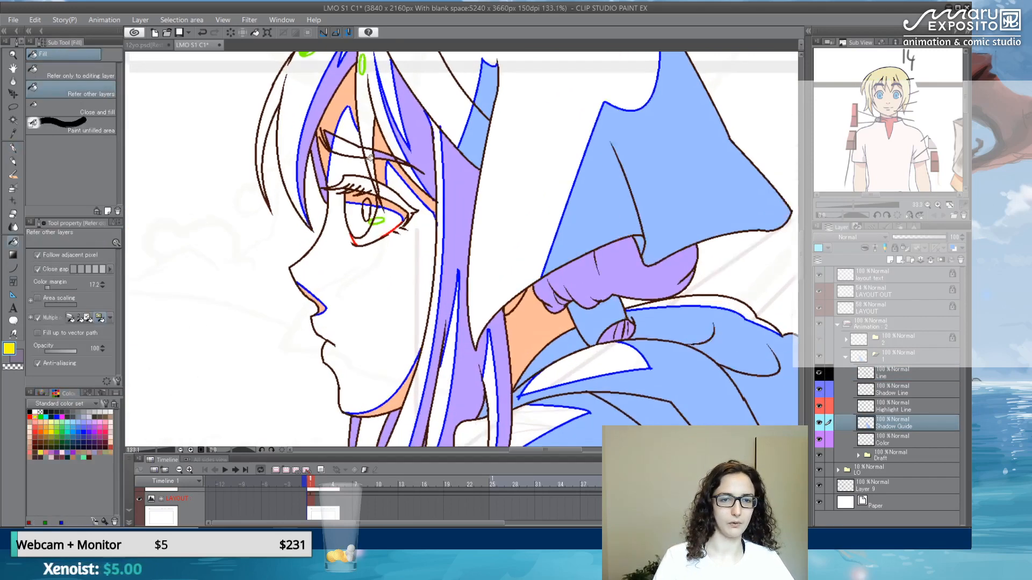
click(378, 234)
scroll(332, 111, up, 3)
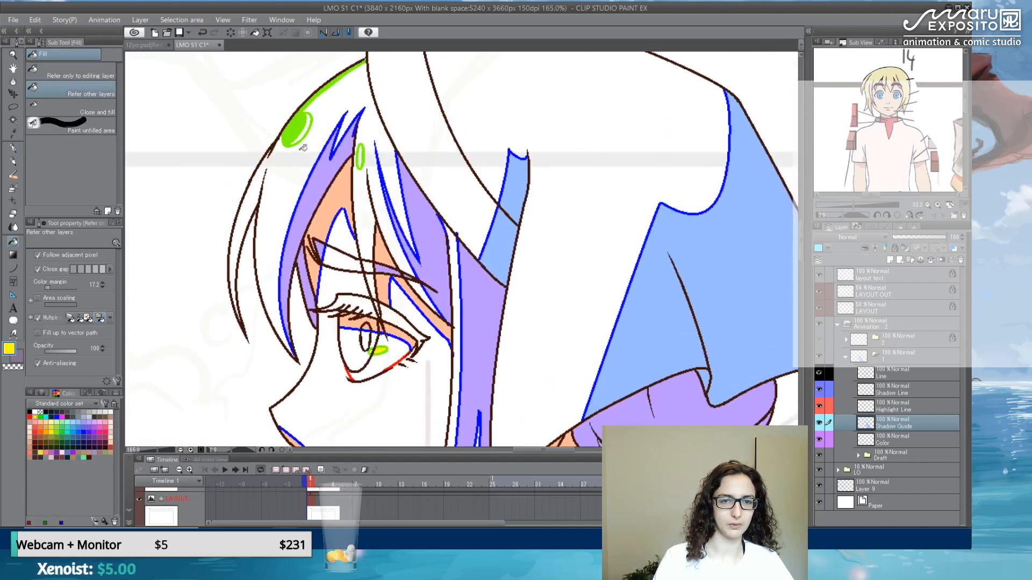
click(301, 130)
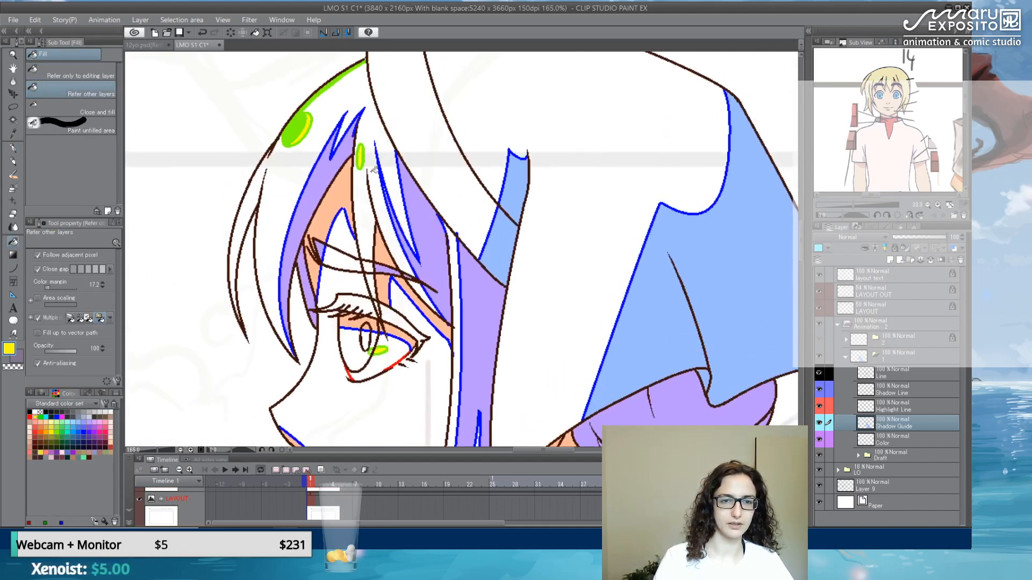
- Fill the upper eyelash shape on the Line layer with the dark brown sampled from the line art
scroll(511, 186, down, 7)
scroll(469, 180, up, 6)
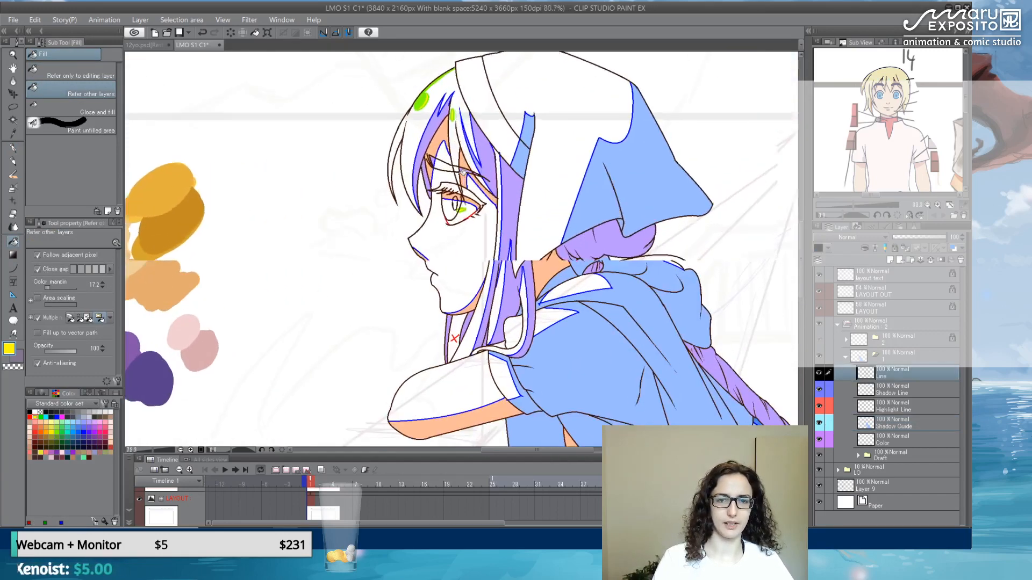
alt+click(465, 163)
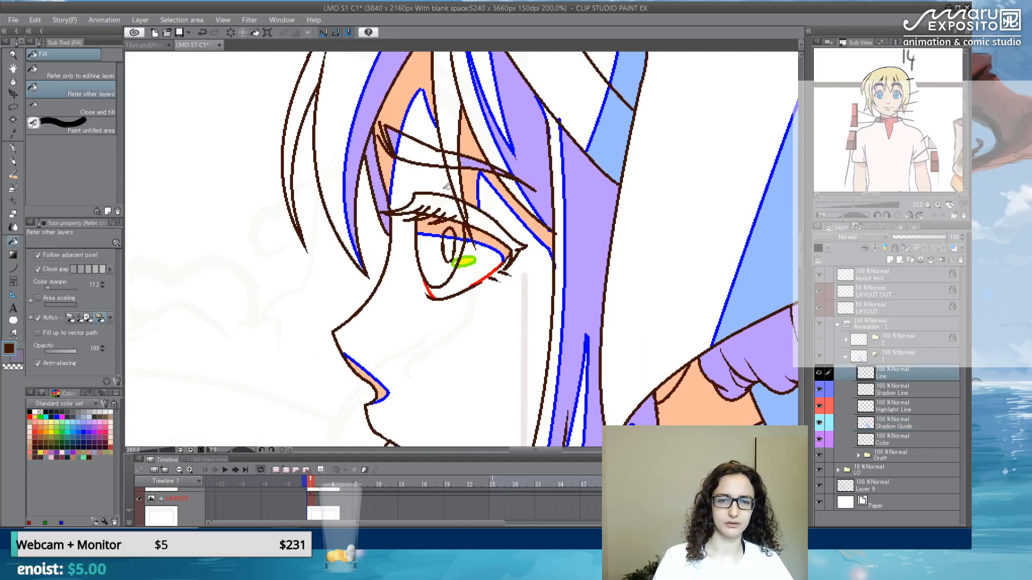
click(443, 203)
click(501, 223)
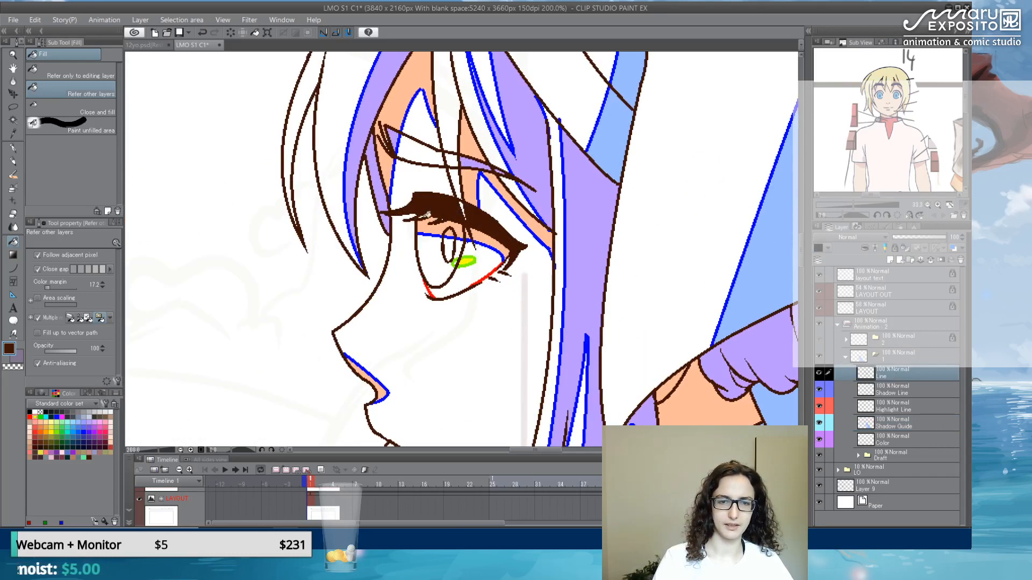
- Touch up the small lashes under the filled upper eyelash with dark brown G-pen strokes
key(p)
scroll(432, 221, up, 5)
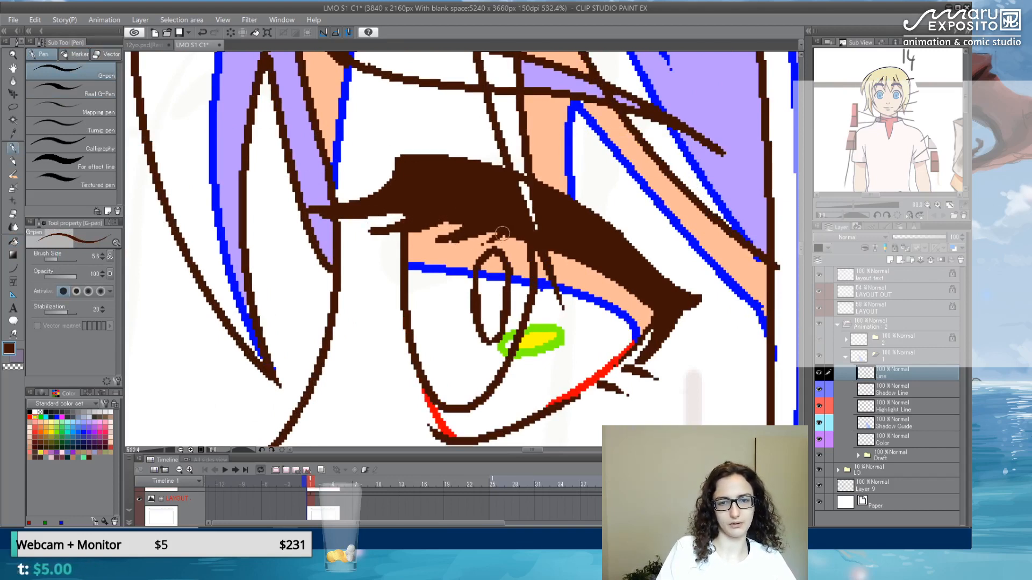
mouse_move(505, 229)
mouse_down()
mouse_move(483, 243)
mouse_move(461, 243)
mouse_up()
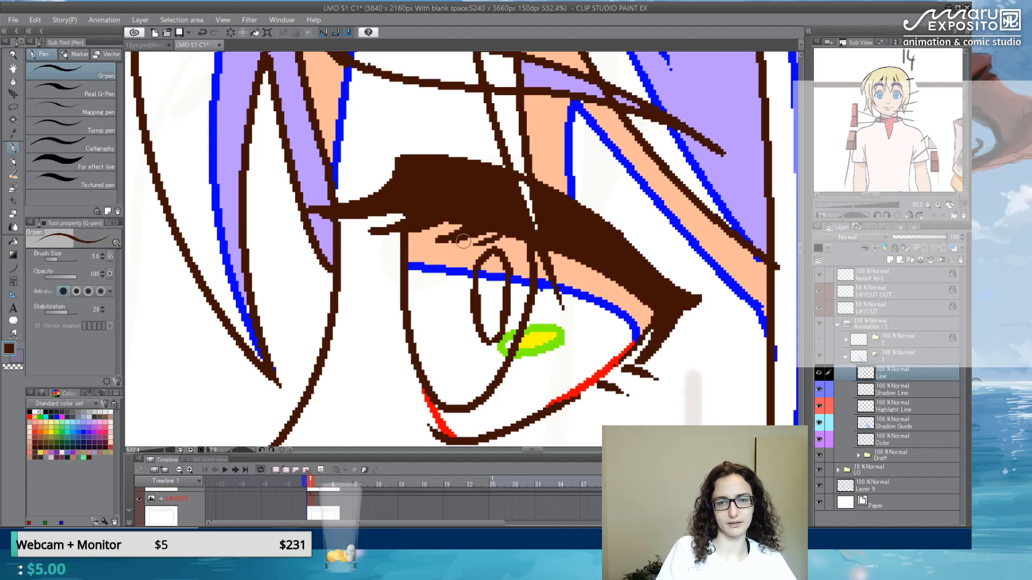
scroll(479, 165, down, 6)
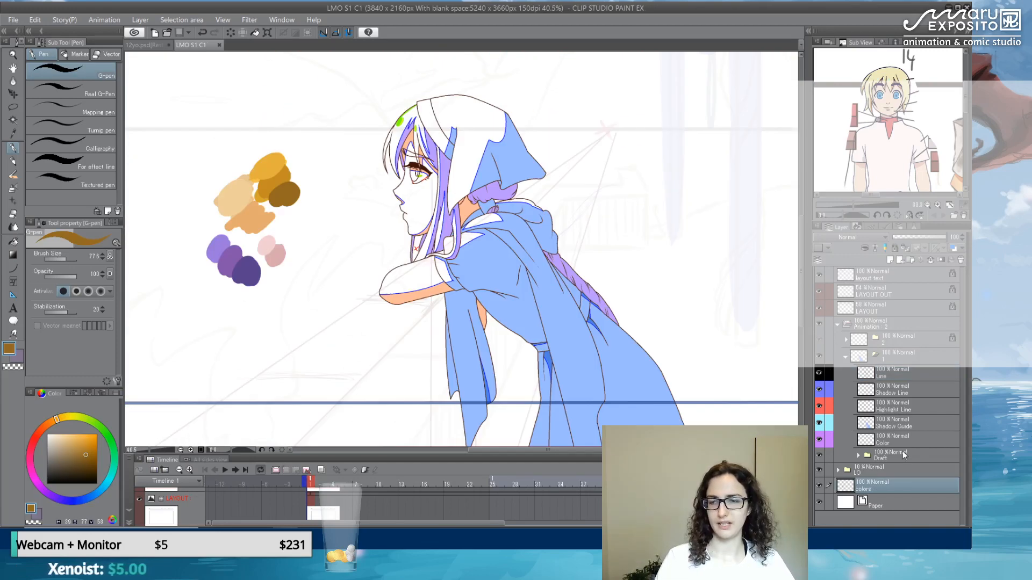
- Review the Color, Shadow Guide, Highlight Line, Line and Shadow Line layers by toggling their visibility
click(905, 457)
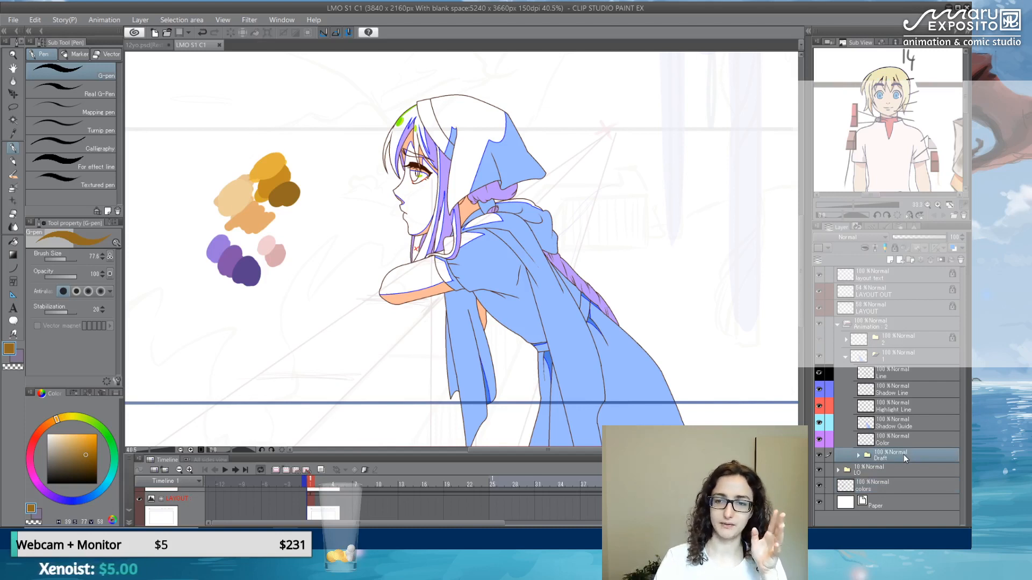
click(818, 441)
click(819, 441)
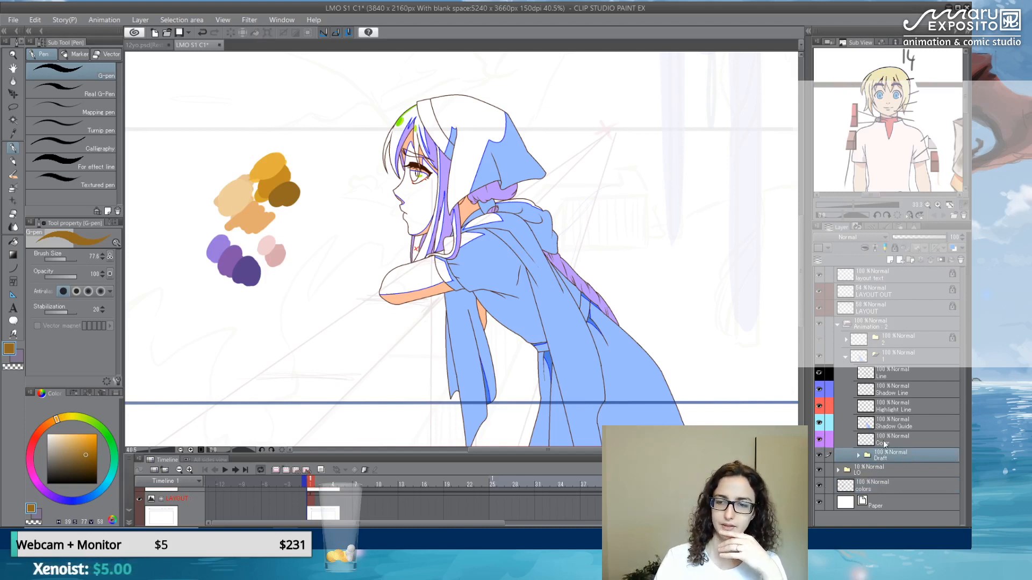
click(834, 444)
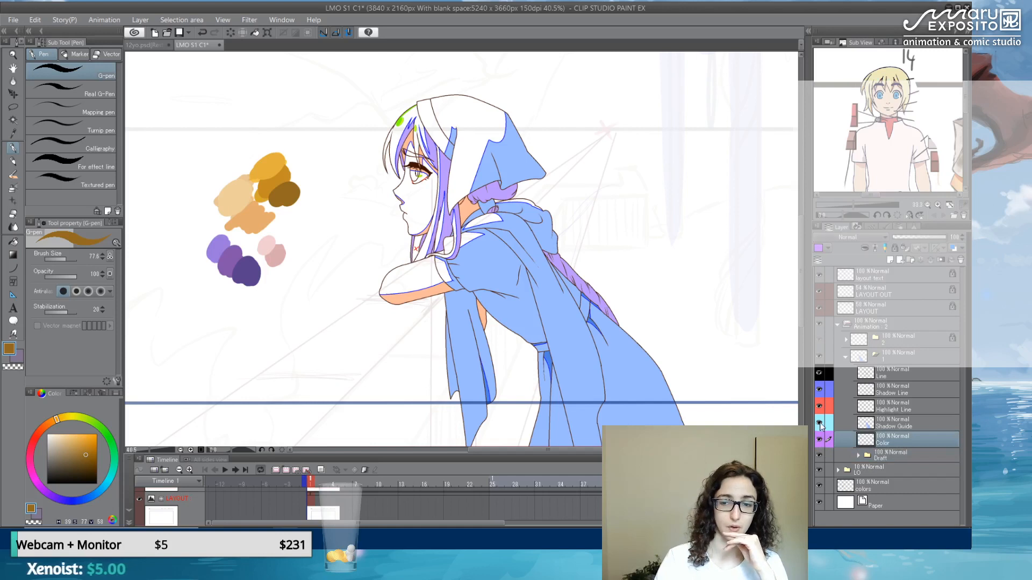
click(820, 425)
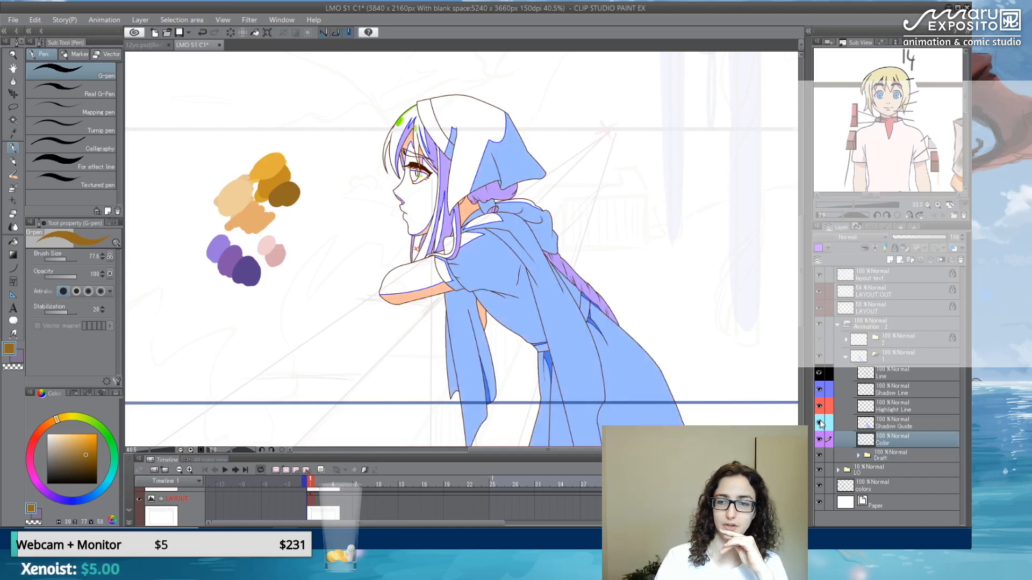
click(820, 408)
click(820, 407)
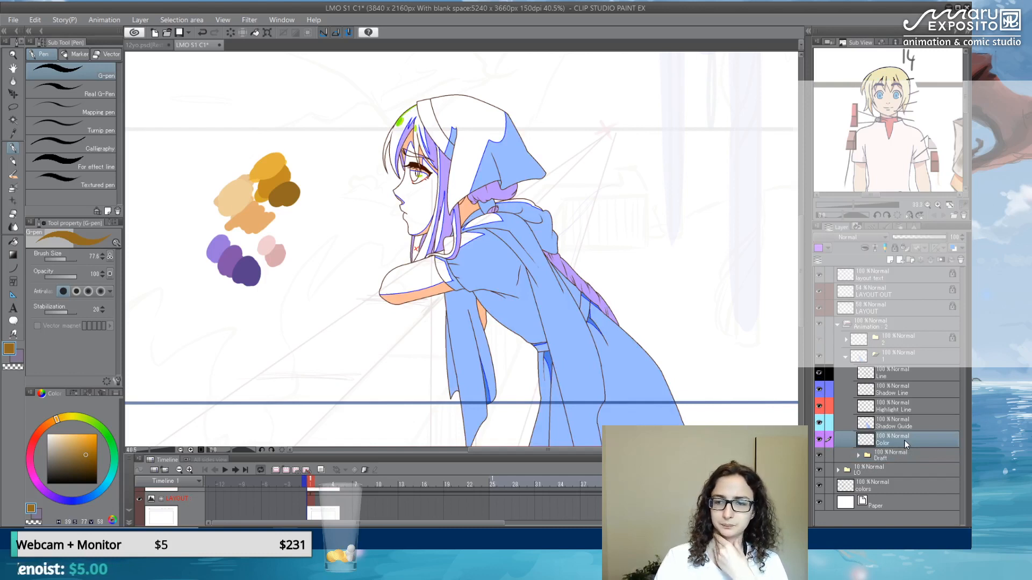
click(820, 375)
click(820, 385)
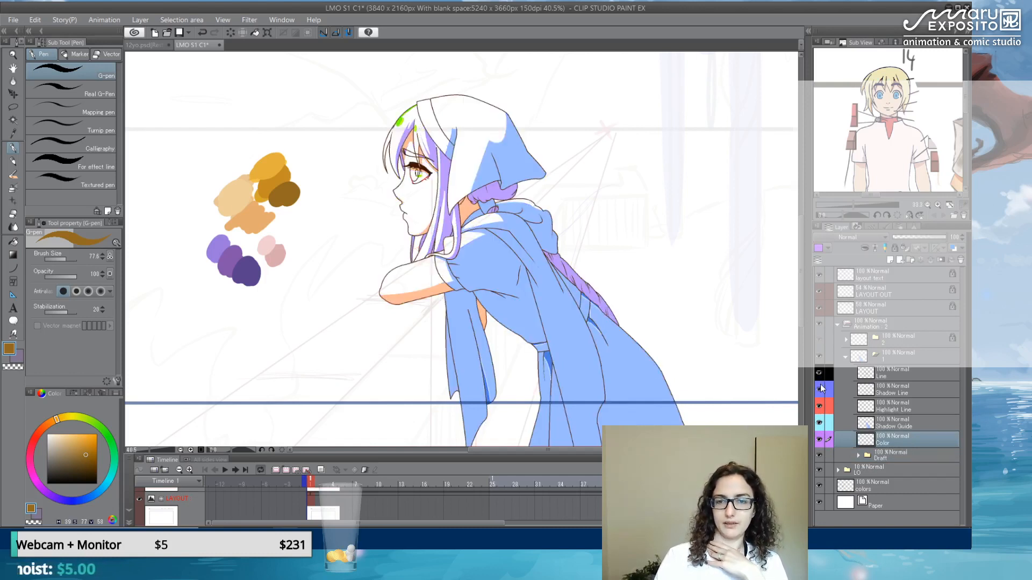
click(820, 386)
- Move the Color layer above Shadow Guide and lower the Shadow Guide layer's opacity to 49%
drag(897, 441, 895, 410)
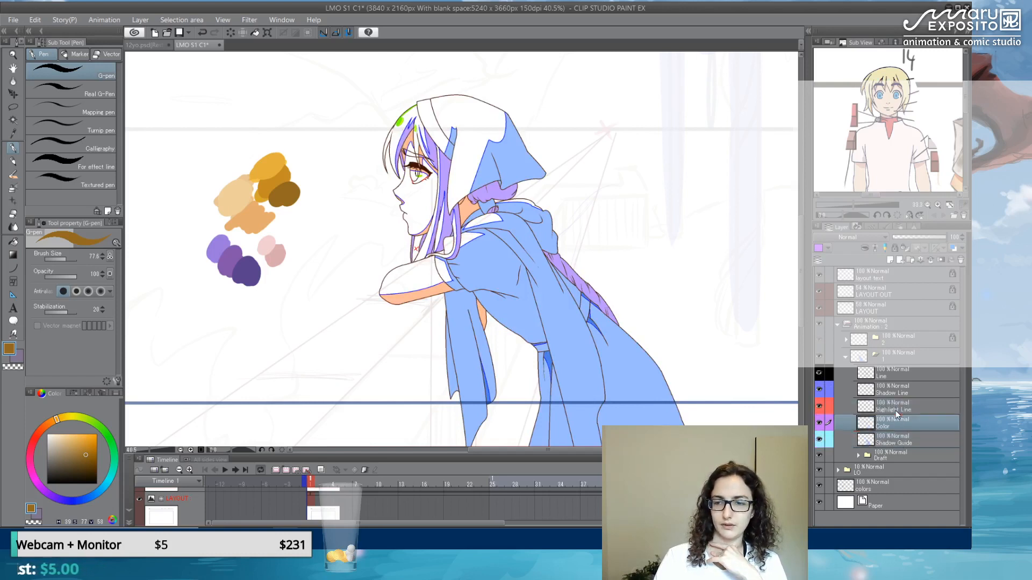
click(898, 440)
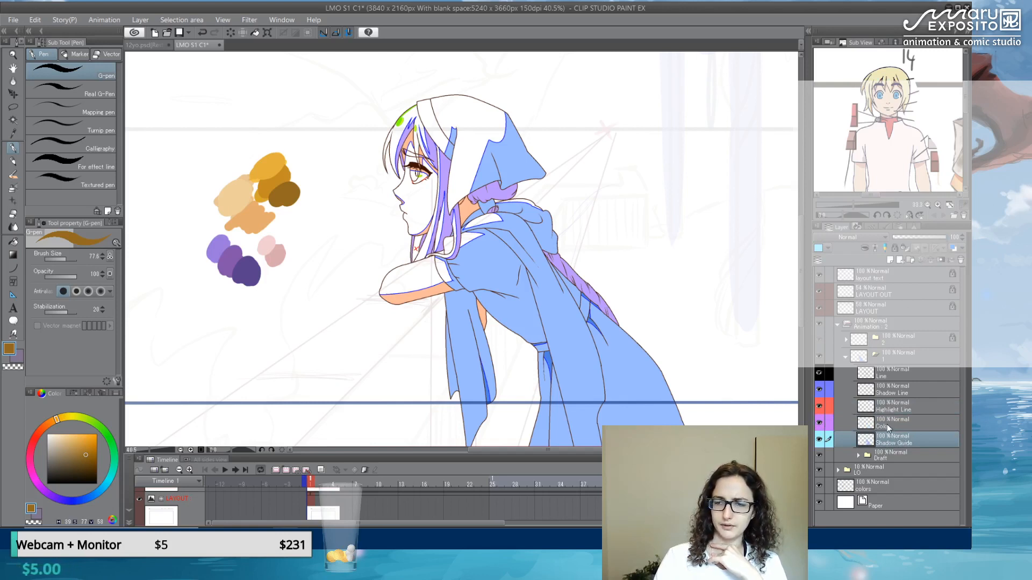
click(923, 238)
click(916, 237)
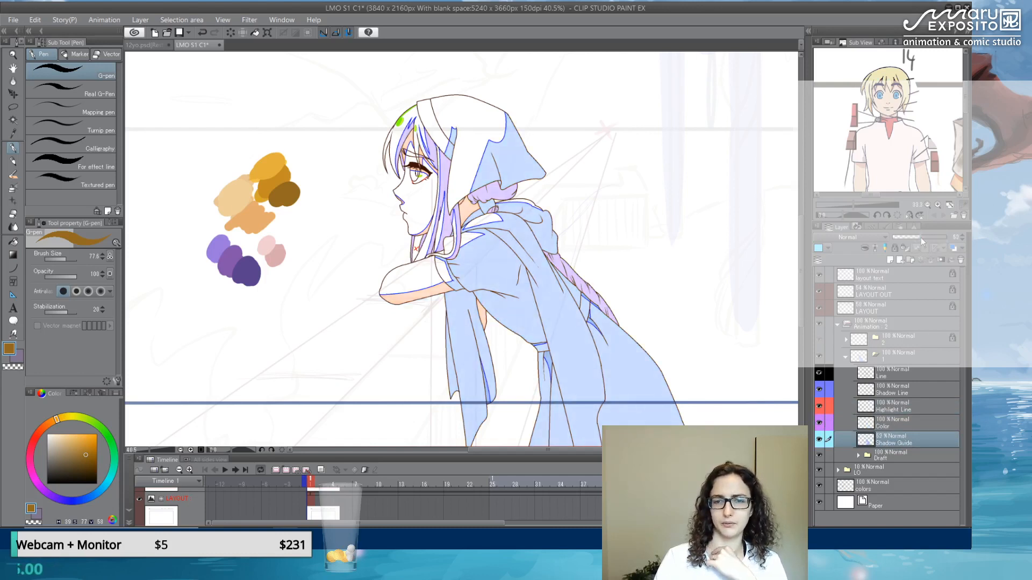
click(897, 424)
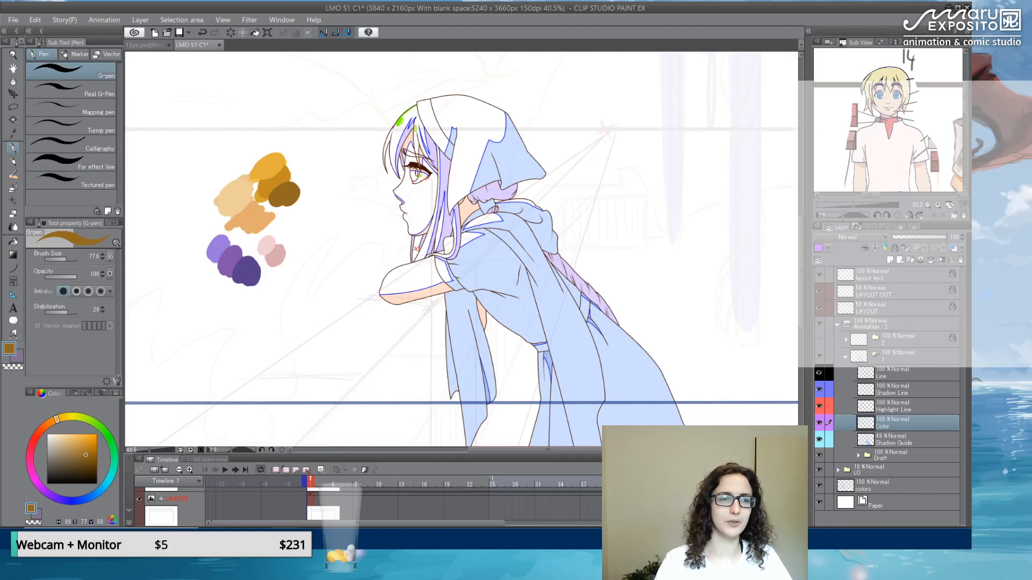
- Try filling the headscarf on the Color layer with pale yellow and light tones sampled from the blond character reference, and undo the fills
click(14, 243)
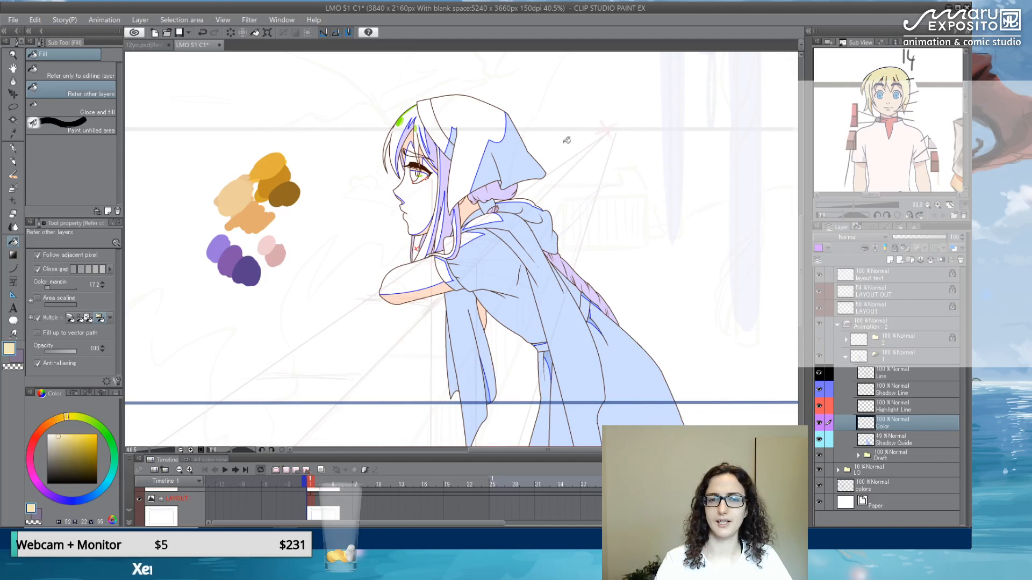
click(510, 151)
click(909, 148)
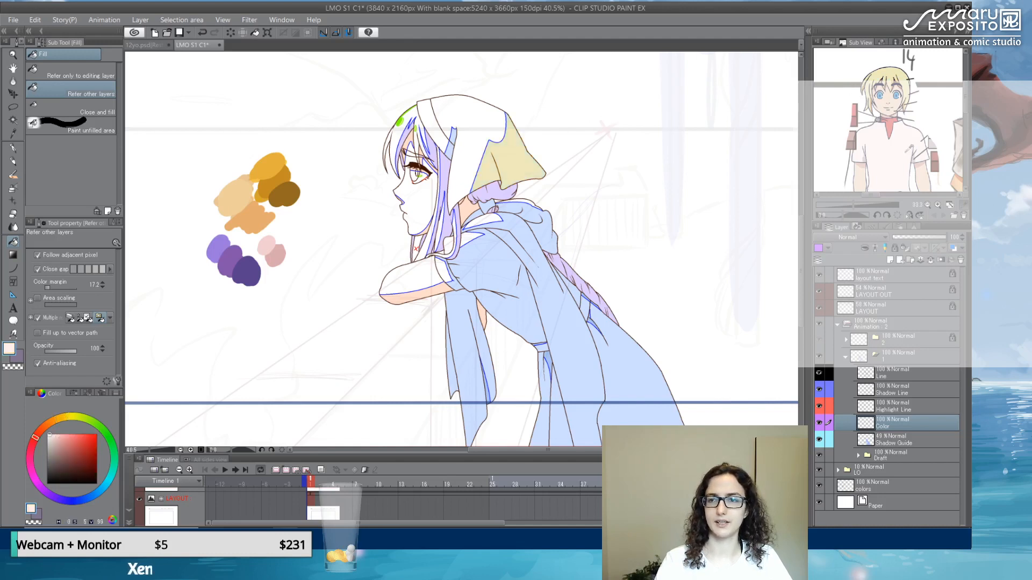
click(494, 127)
click(921, 176)
click(431, 119)
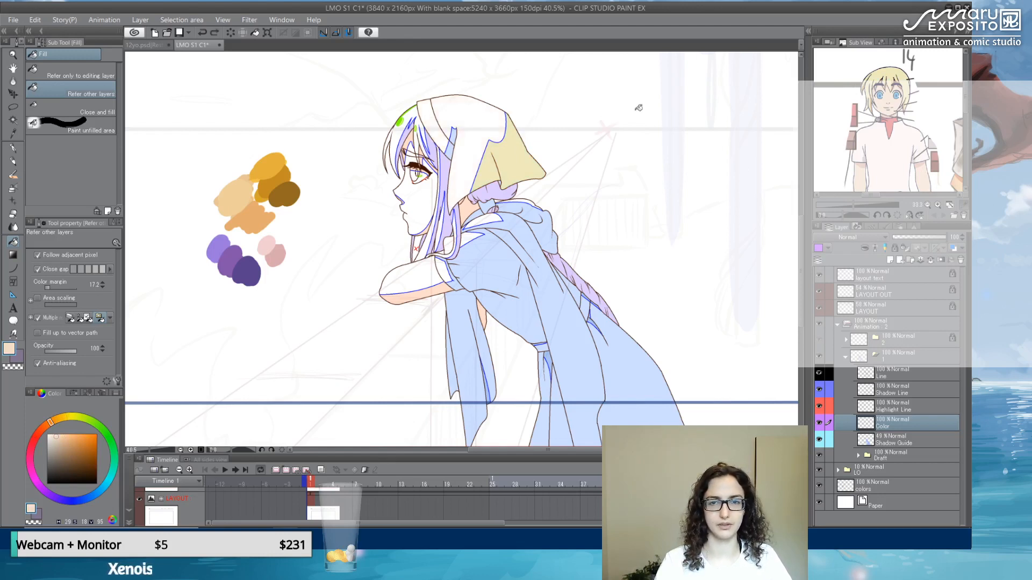
key(ctrl+z)
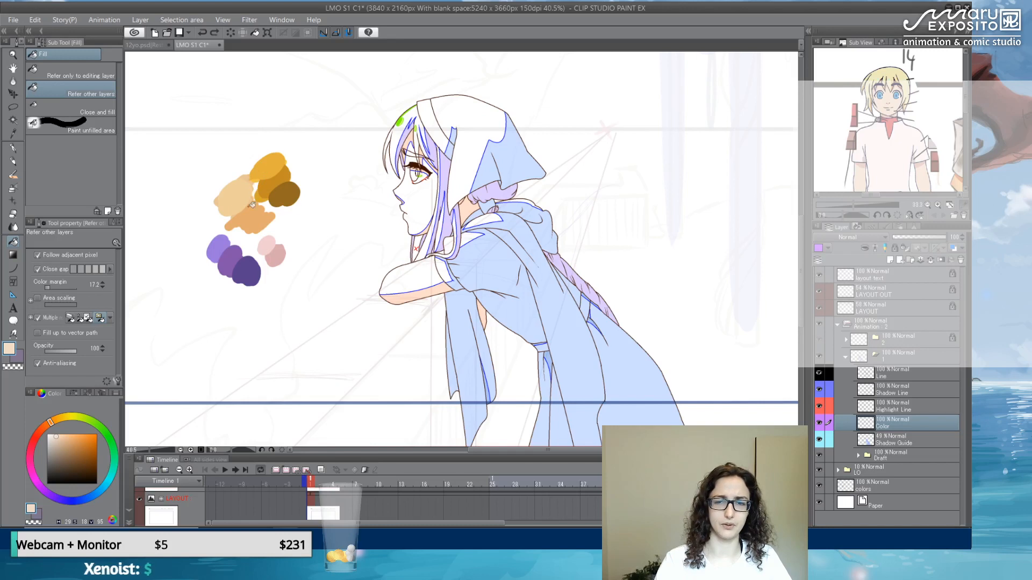
- Move the palette swatches on the colors layer closer to the girl's face
click(889, 490)
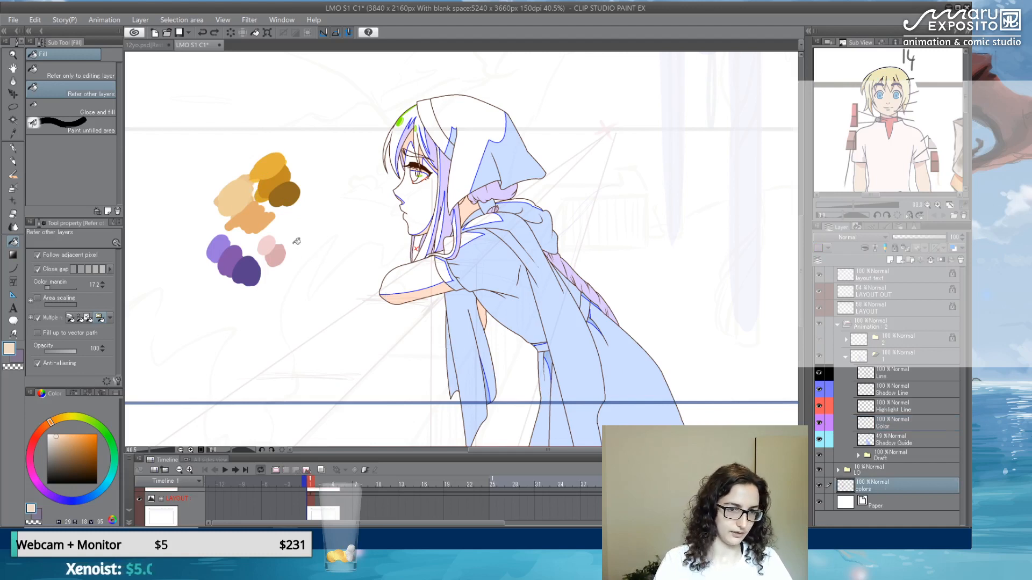
key(ctrl+t)
drag(251, 235, 330, 258)
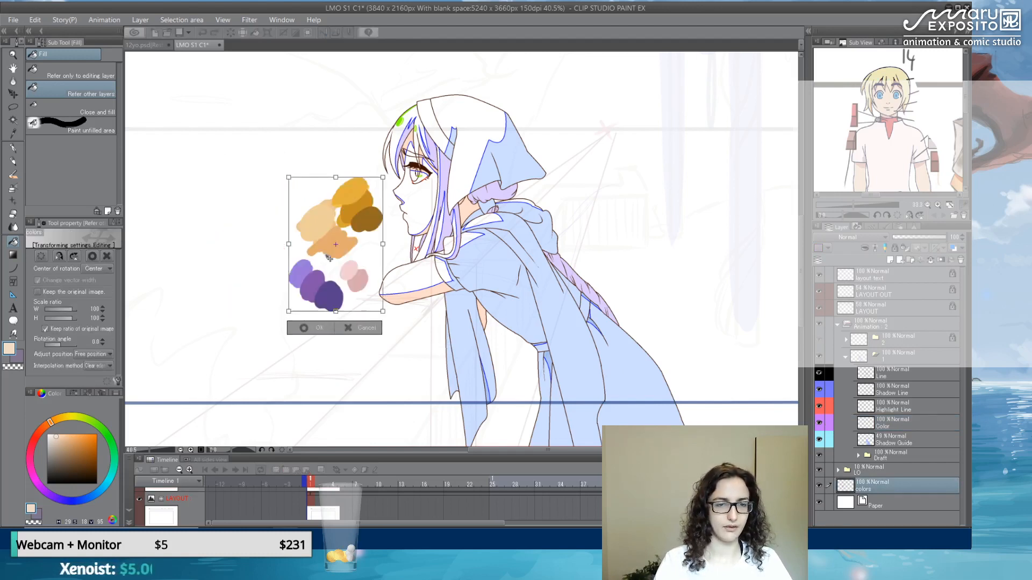
key(Return)
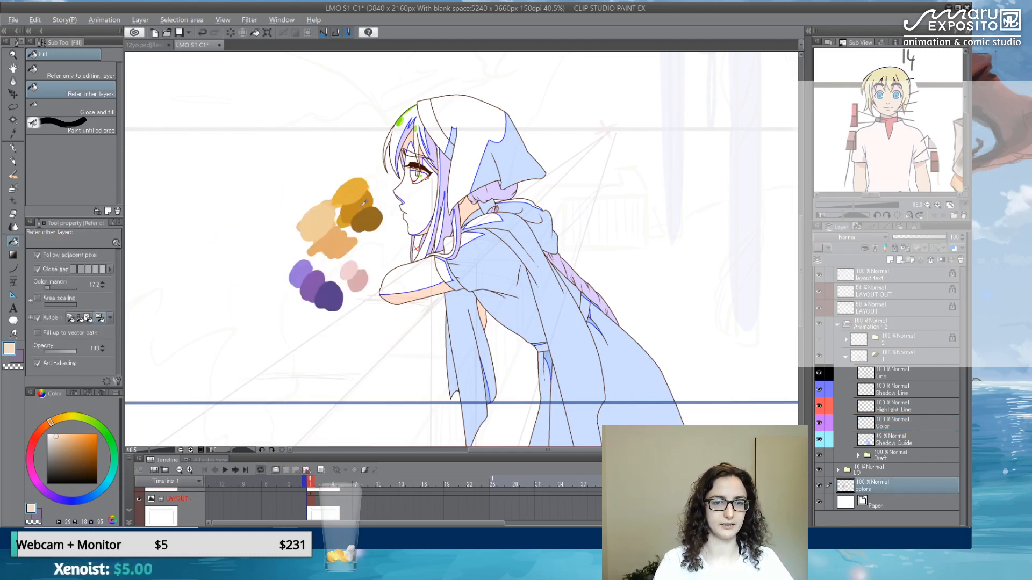
scroll(361, 202, up, 1)
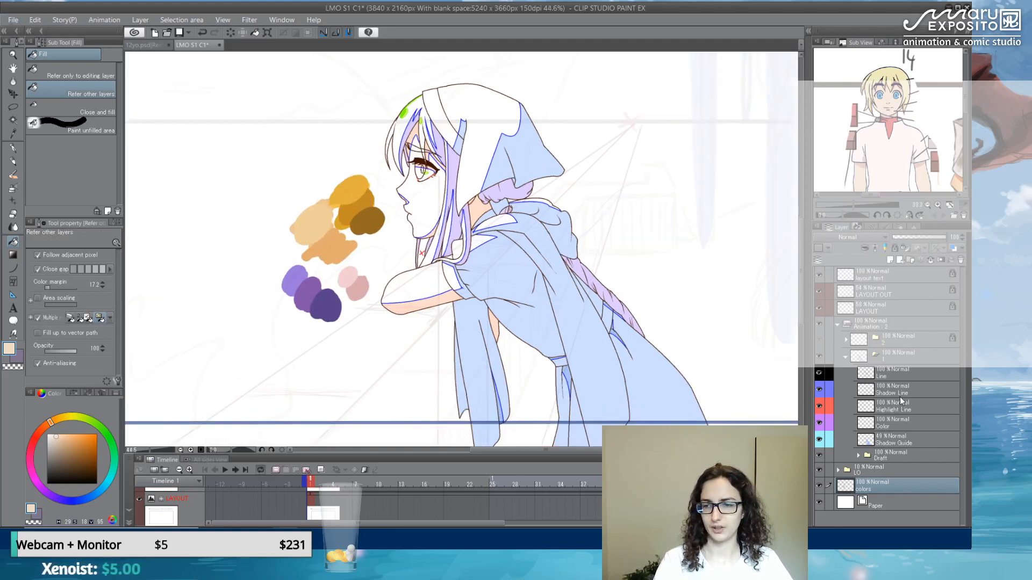
- Lock the Line and Shadow Guide layers against editing
click(899, 422)
click(902, 373)
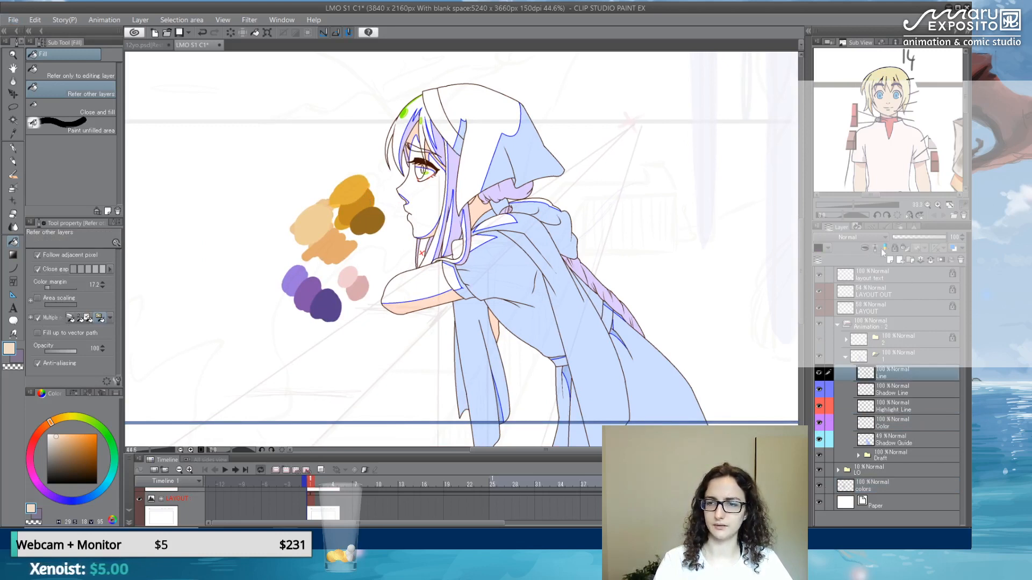
click(895, 251)
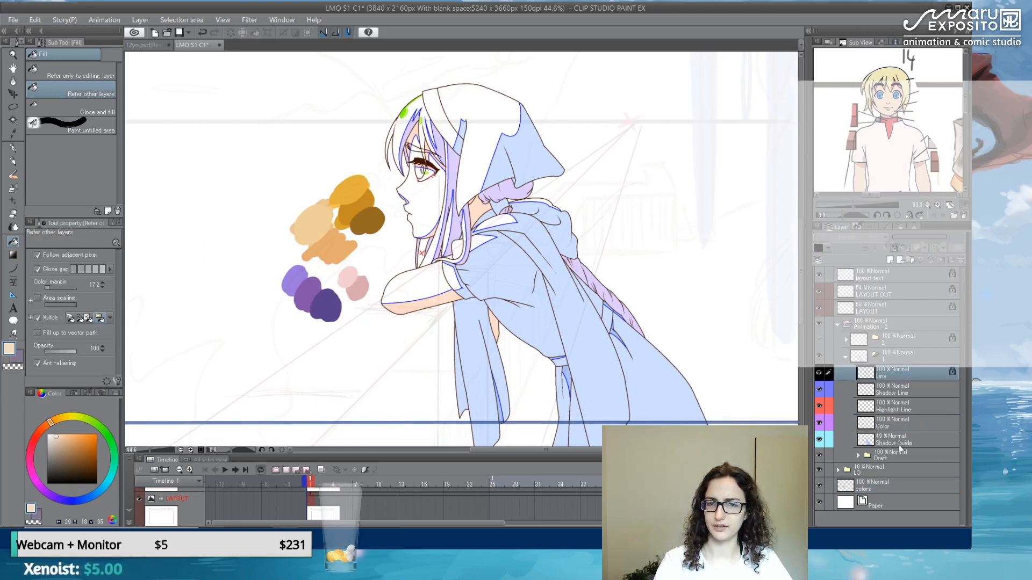
click(898, 444)
click(895, 251)
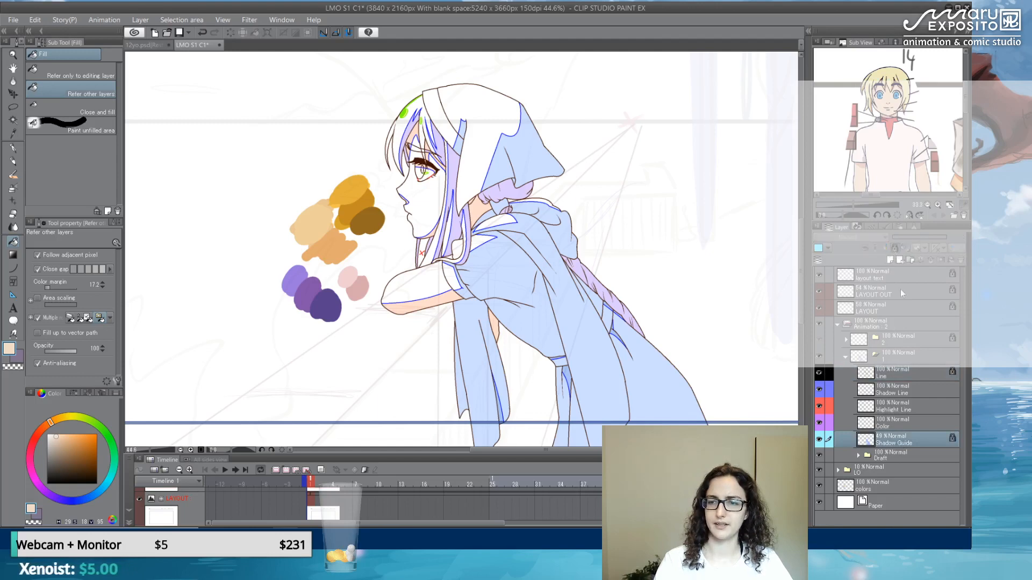
- Fill the shadow areas of the bangs and upper side hair on the Color layer with golden brown sampled from the swatches
click(914, 426)
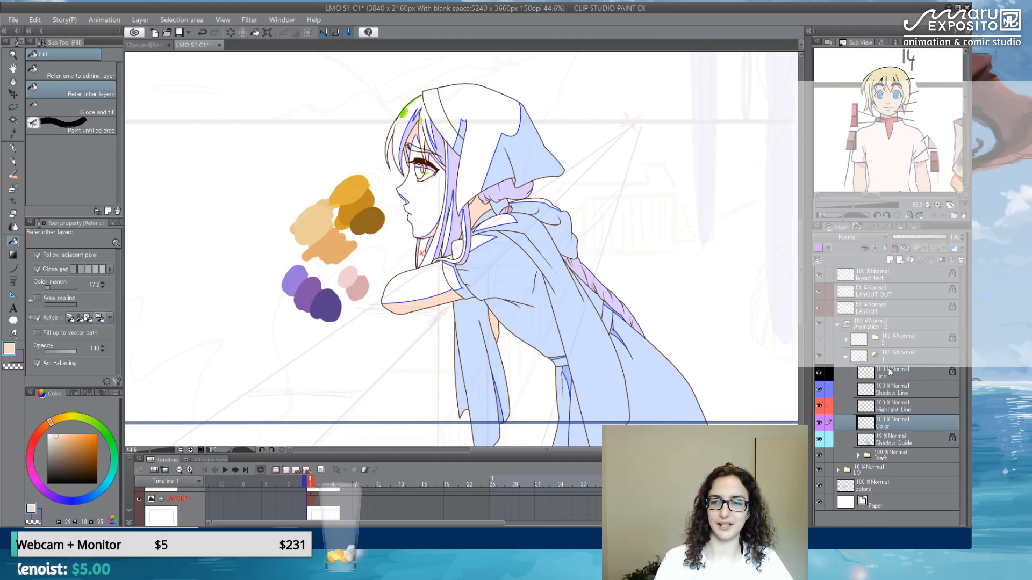
scroll(438, 172, up, 4)
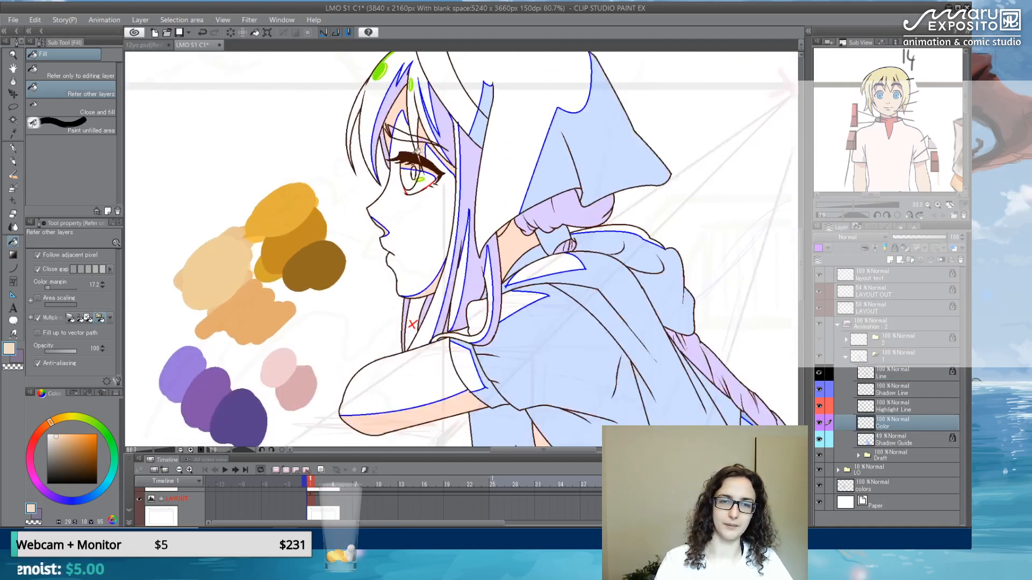
scroll(418, 151, up, 1)
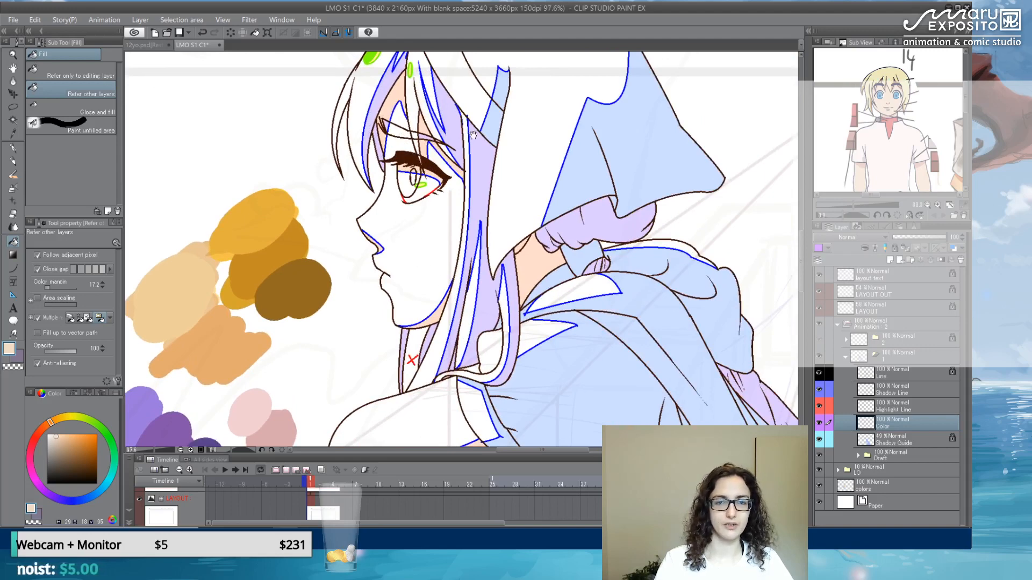
drag(473, 134, 480, 172)
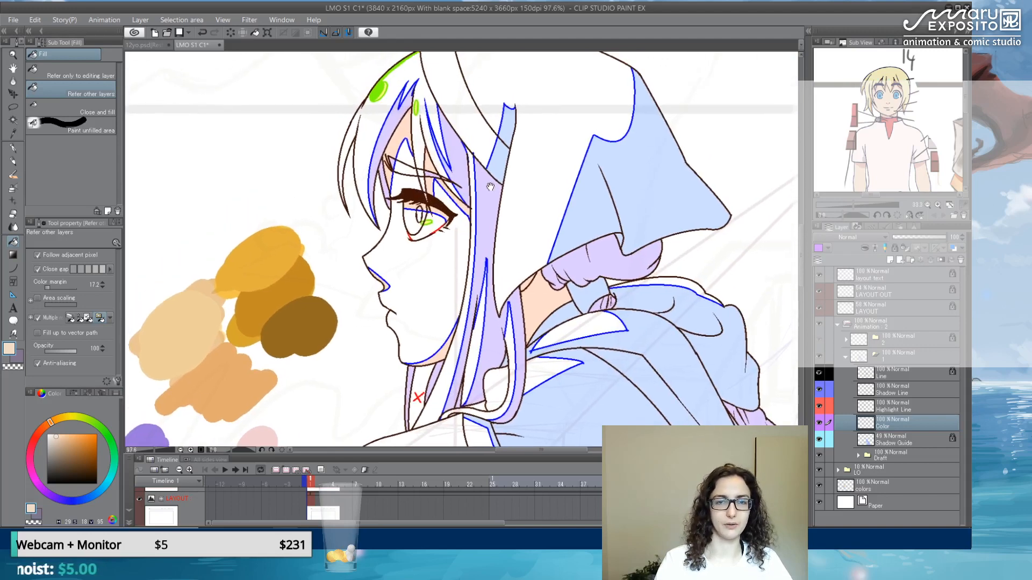
alt+click(306, 281)
scroll(433, 178, up, 1)
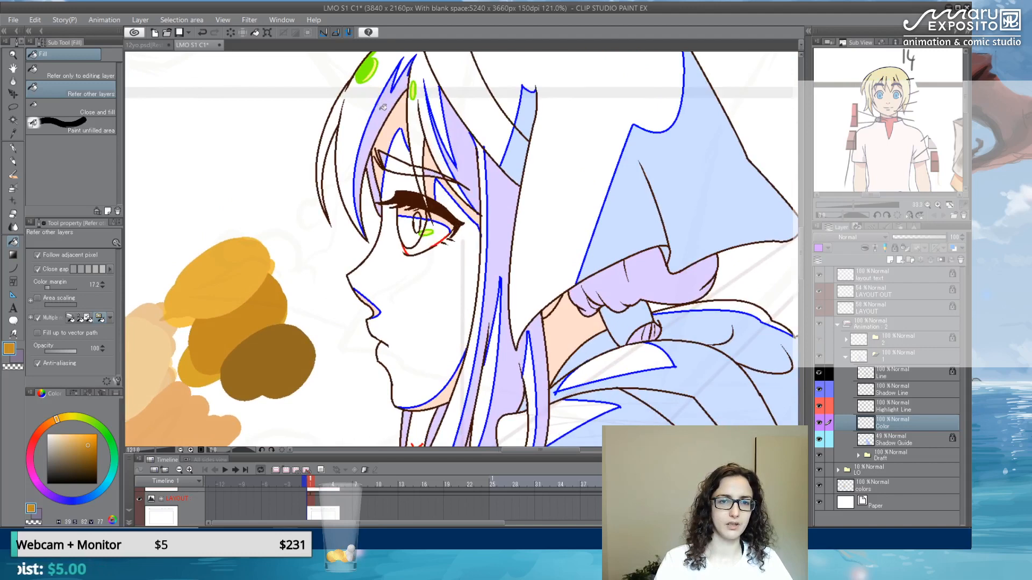
click(383, 107)
click(474, 166)
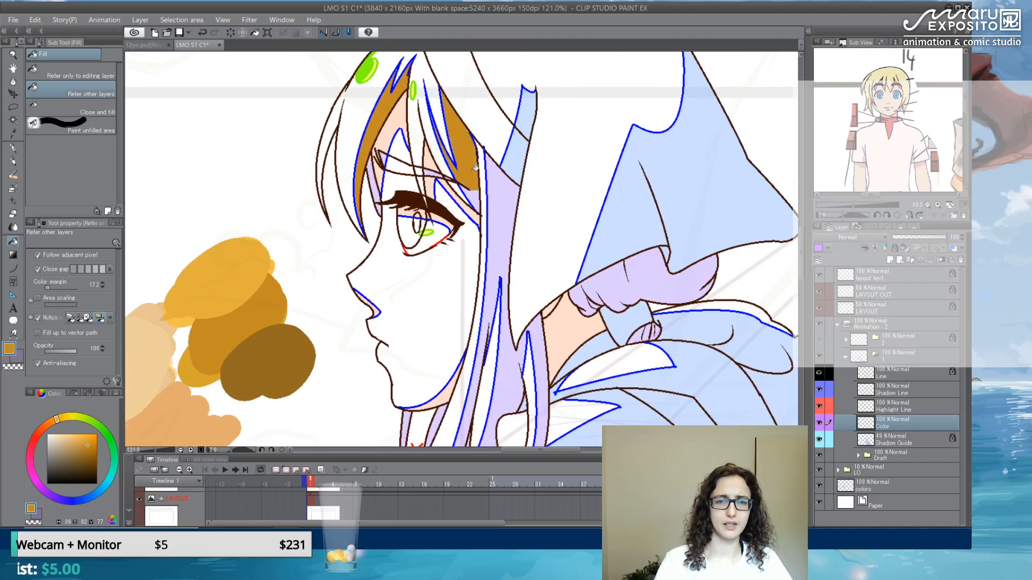
click(504, 204)
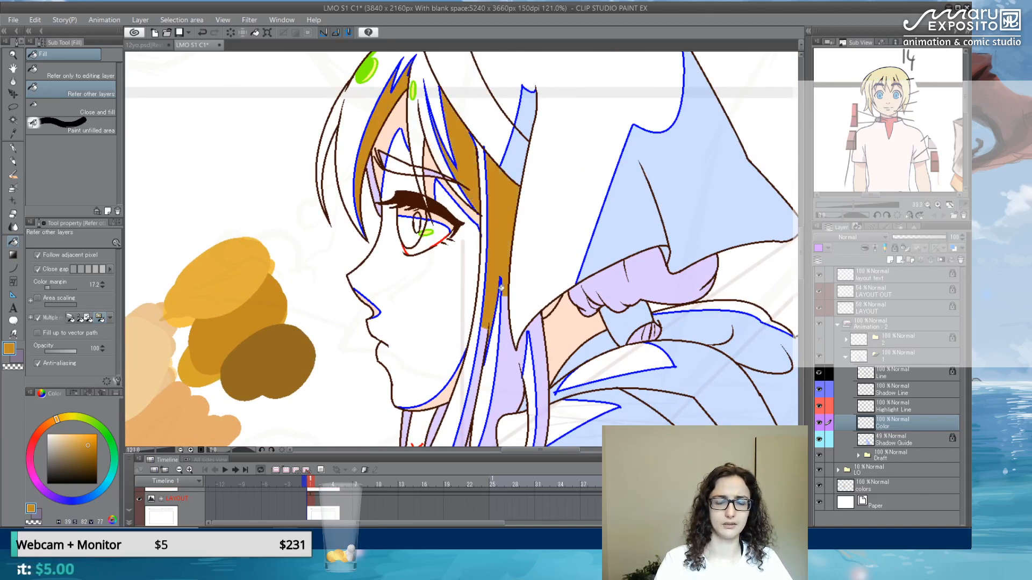
- Fill the shadow areas of the lower side locks and the strands under the chin with the same golden brown
scroll(501, 288, down, 3)
click(499, 223)
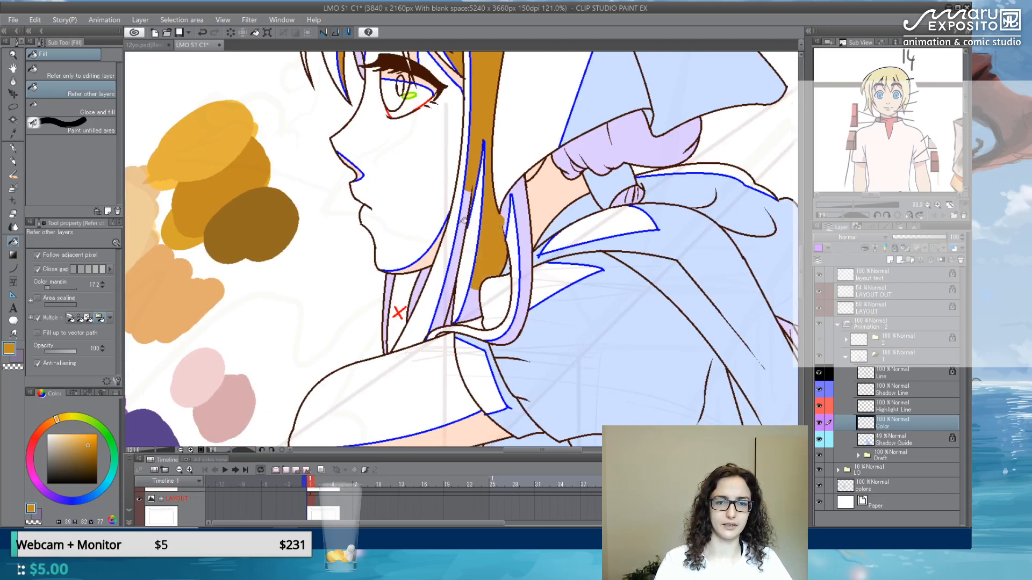
click(471, 242)
click(478, 307)
click(526, 210)
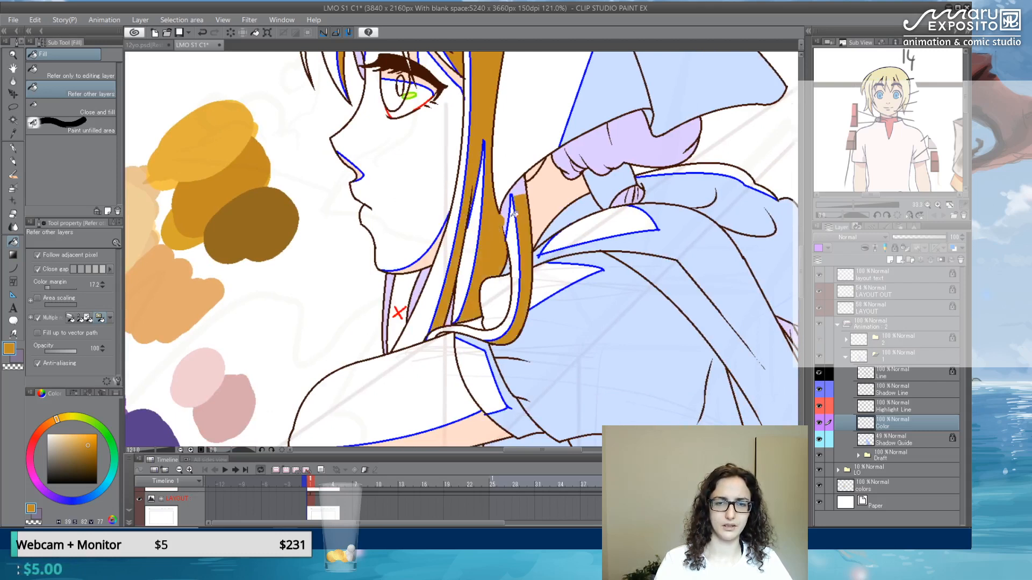
click(524, 183)
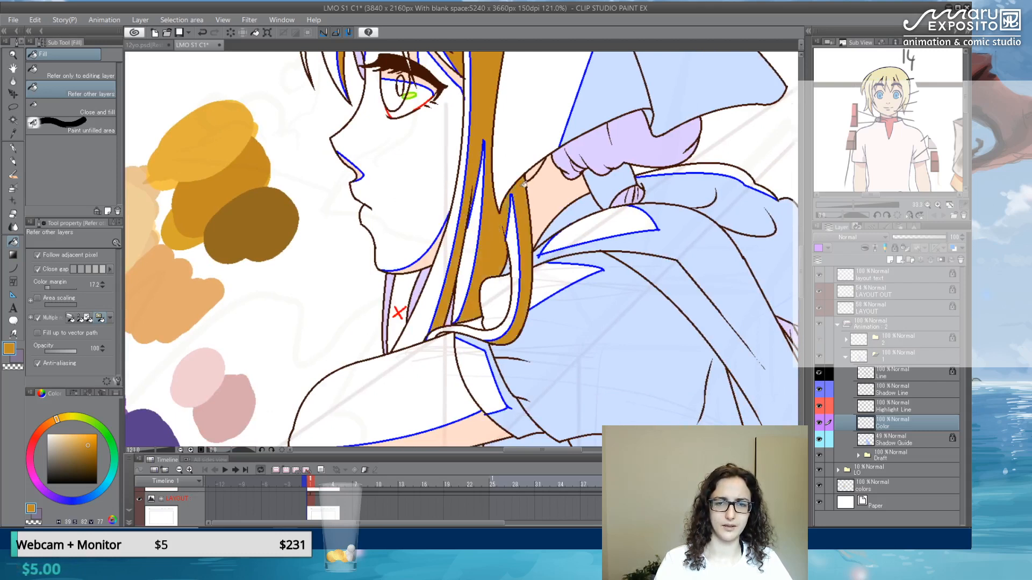
click(422, 293)
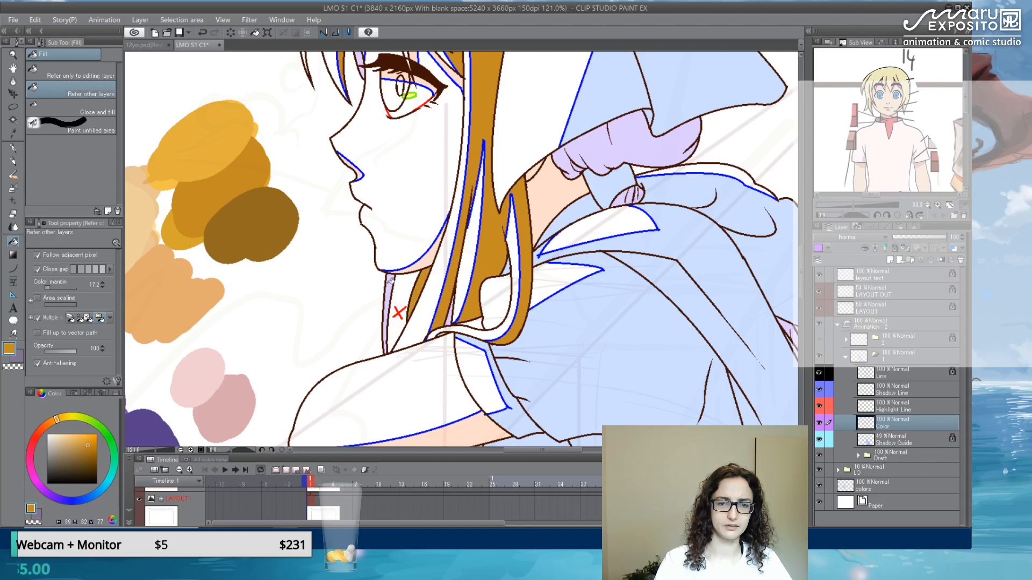
click(391, 280)
- Fill the gathered hair below the headscarf and the small tuft under its tie with golden brown
click(636, 141)
click(576, 170)
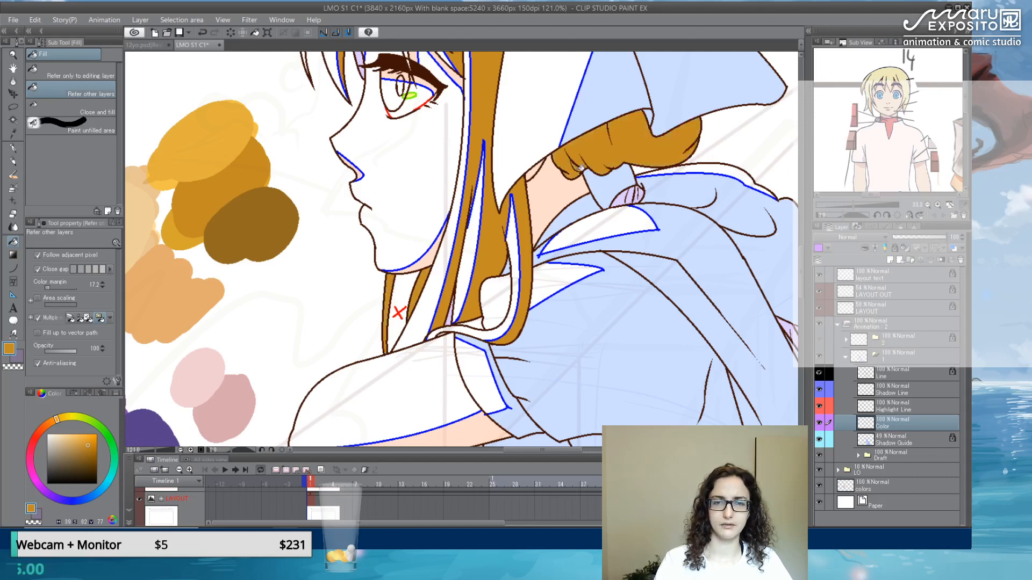
click(628, 197)
click(638, 193)
- Fill all sections of the long braid on her back with golden brown and check its small gaps up close
scroll(677, 226, down, 4)
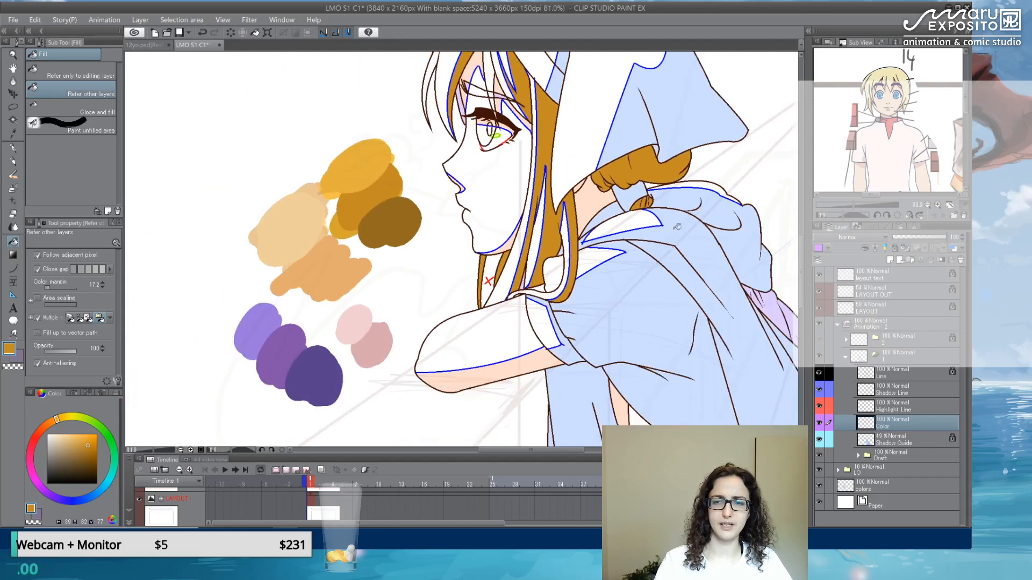
drag(729, 319, 447, 197)
click(600, 286)
click(540, 237)
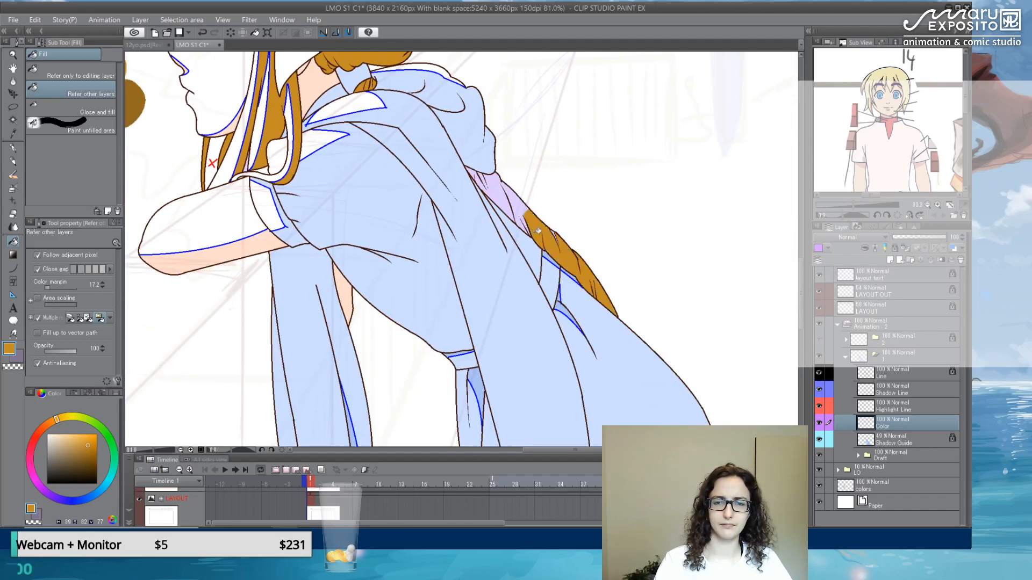
click(489, 187)
click(519, 205)
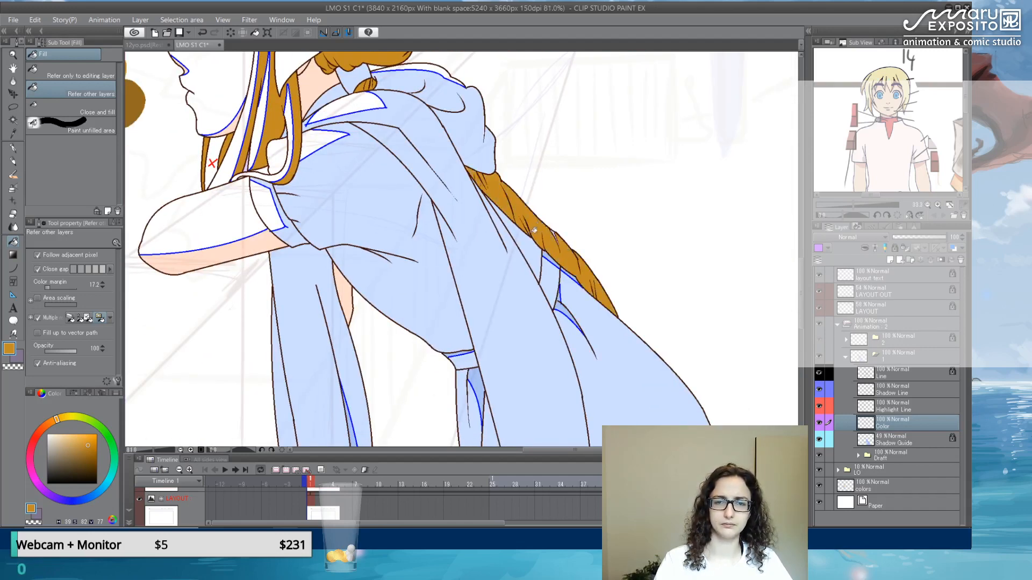
scroll(538, 226, up, 5)
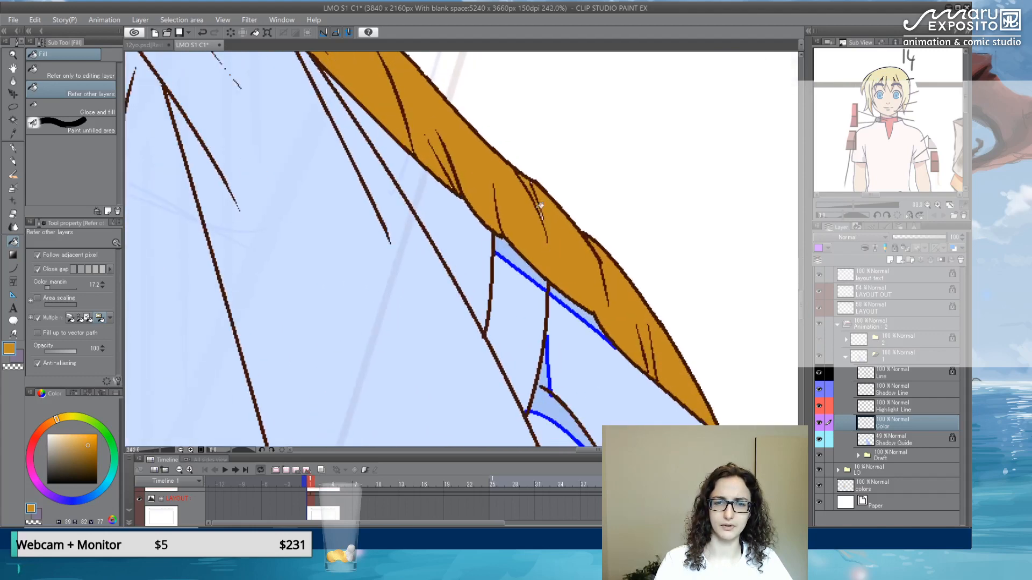
scroll(541, 206, up, 4)
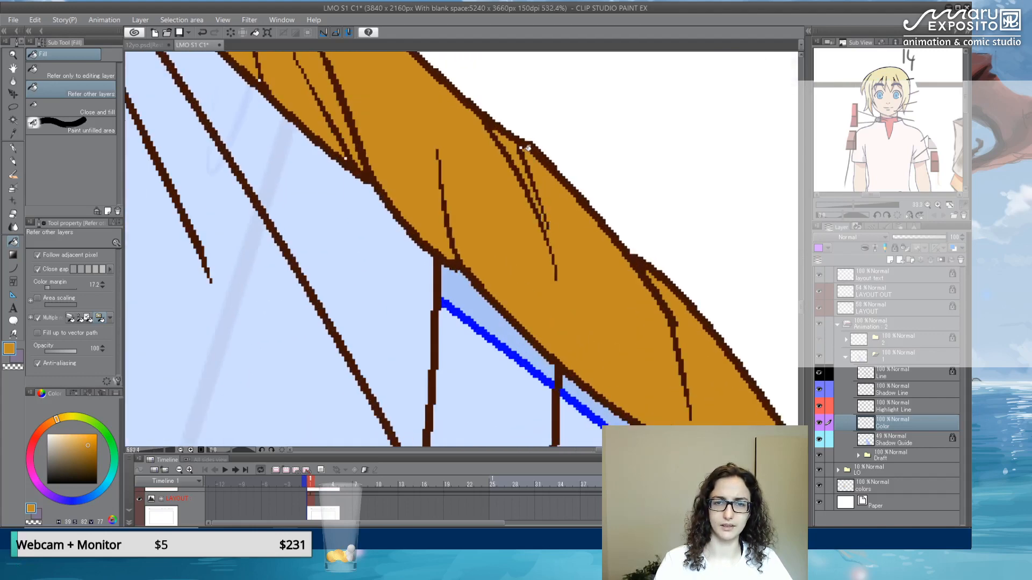
scroll(450, 218, down, 7)
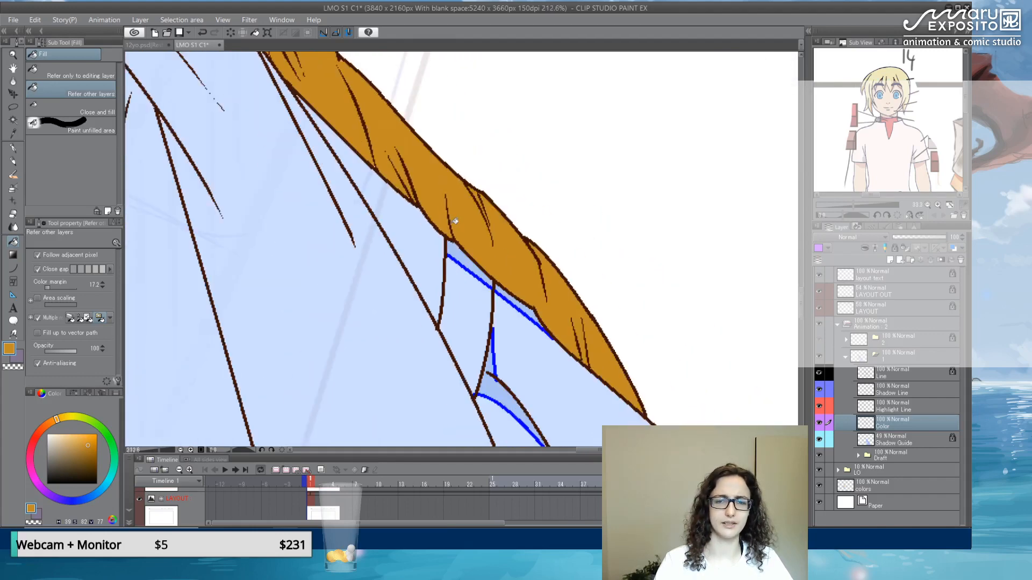
scroll(612, 197, down, 3)
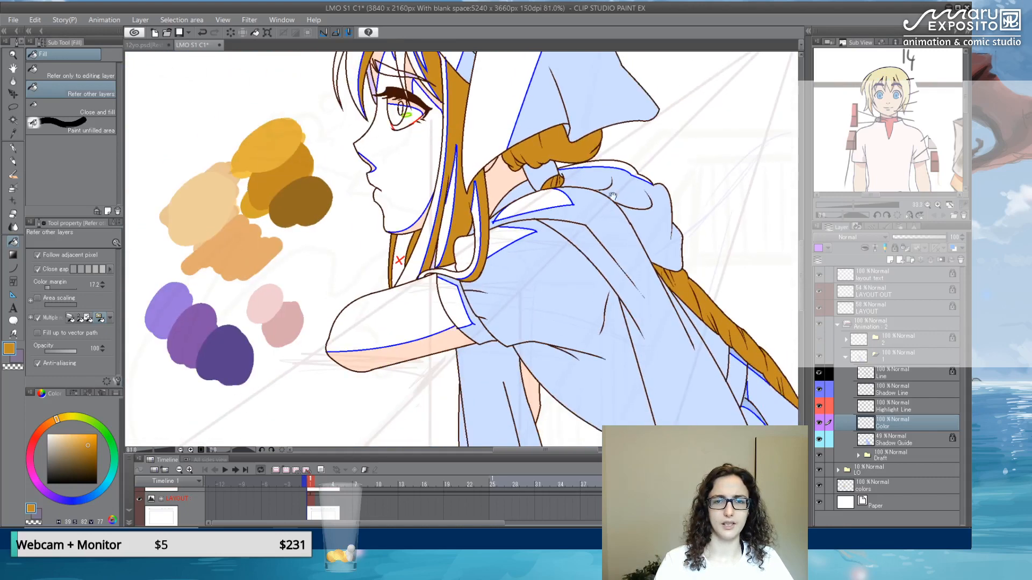
- Fill the lit areas of the bangs with the lighter golden yellow sampled from the swatches
scroll(583, 213, up, 1)
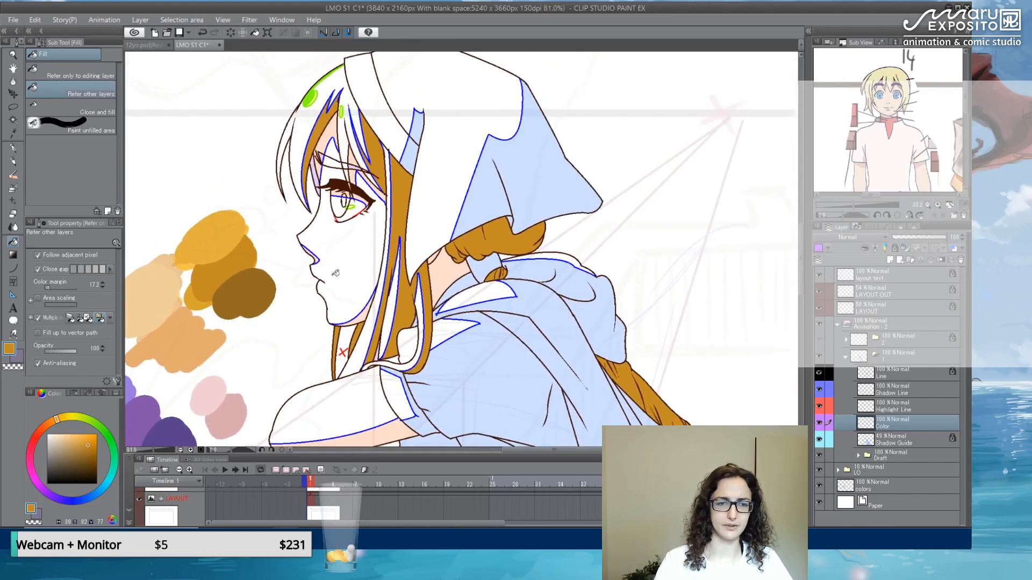
alt+click(218, 233)
click(310, 118)
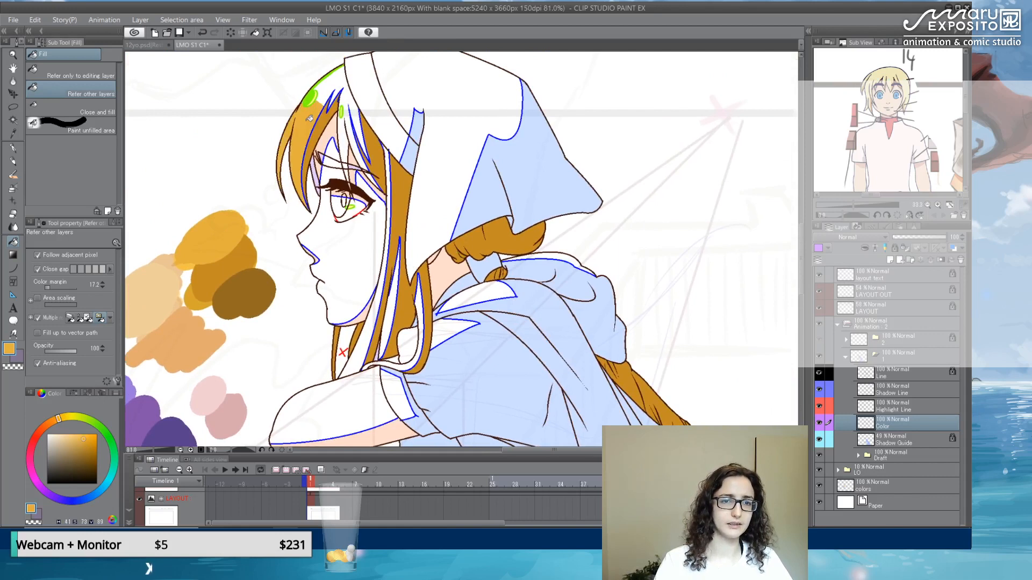
click(334, 86)
click(350, 98)
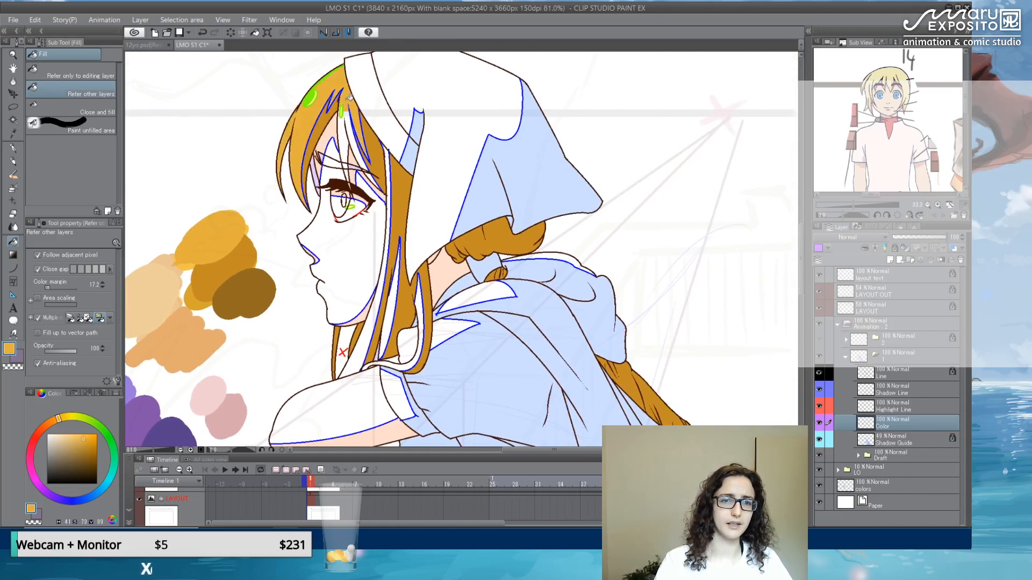
click(349, 131)
click(345, 141)
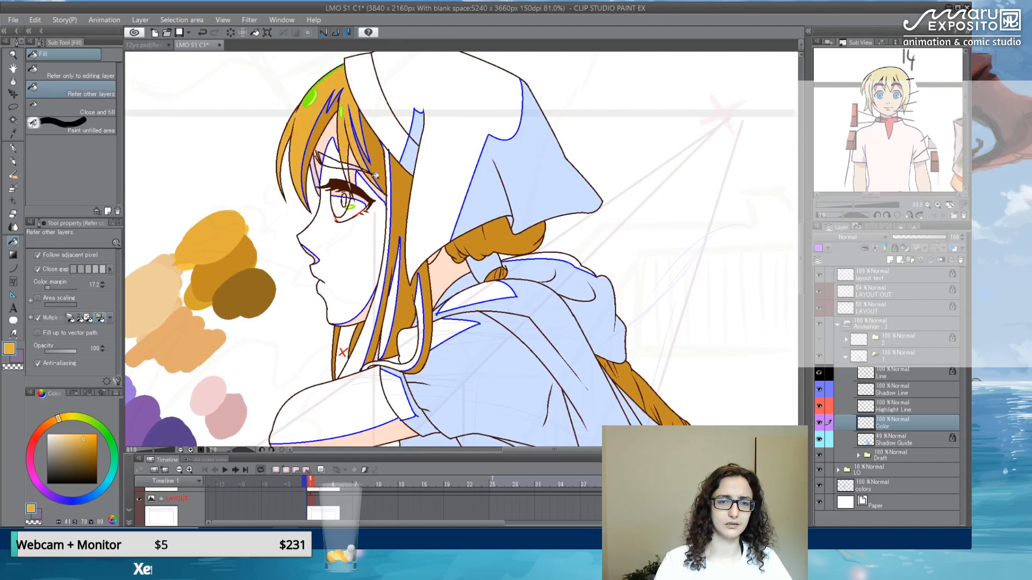
- Fill the lit strip of the side lock beside the eye with light golden yellow, redoing the first fill
scroll(351, 168, up, 4)
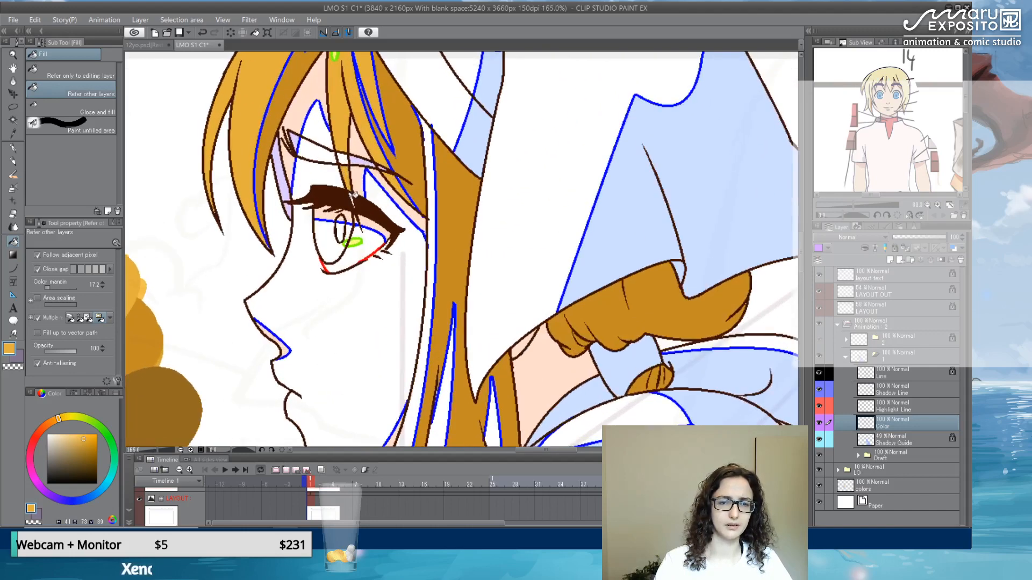
click(434, 204)
key(ctrl+z)
click(435, 198)
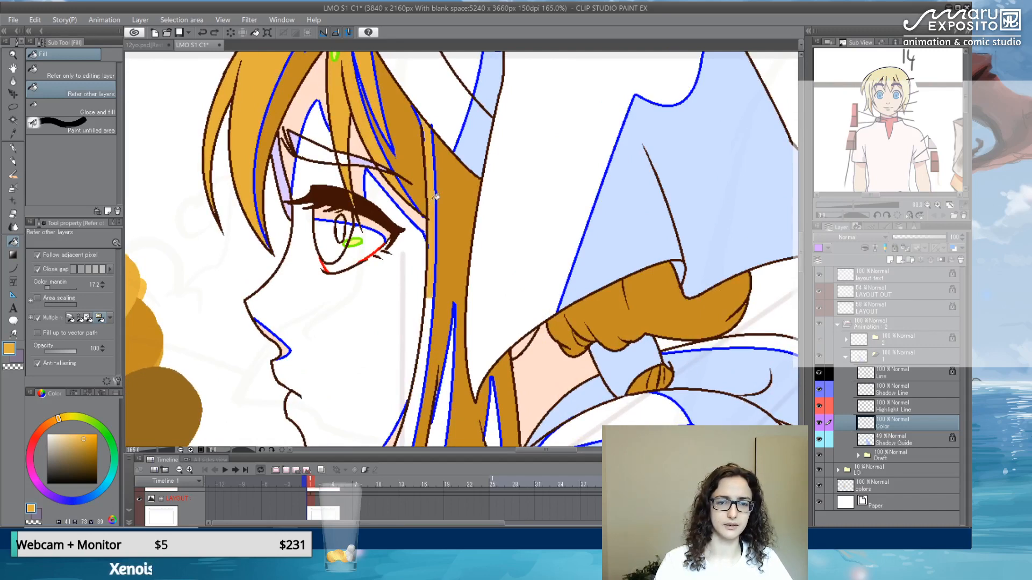
scroll(435, 197, down, 3)
scroll(425, 172, down, 3)
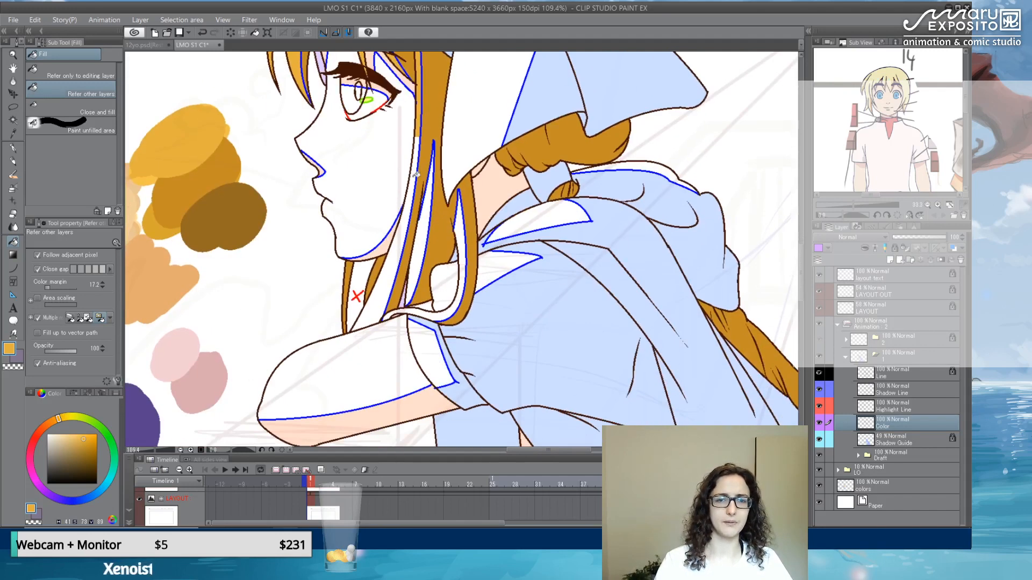
- Paint a golden test stroke on the cheek with the Thin Gouache brush, fill around it, and undo both
scroll(417, 155, up, 8)
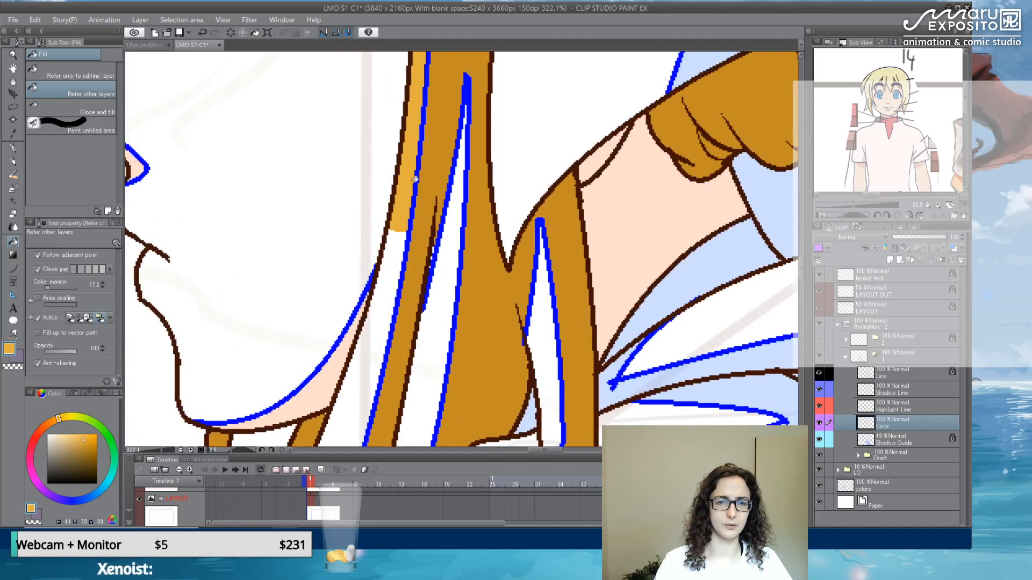
click(13, 173)
drag(285, 131, 285, 231)
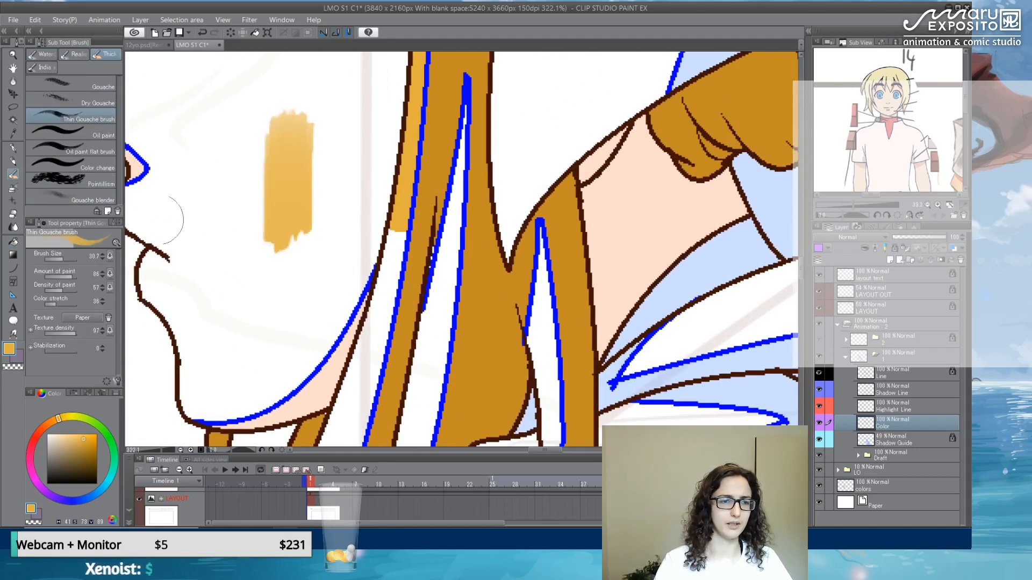
click(13, 242)
click(354, 175)
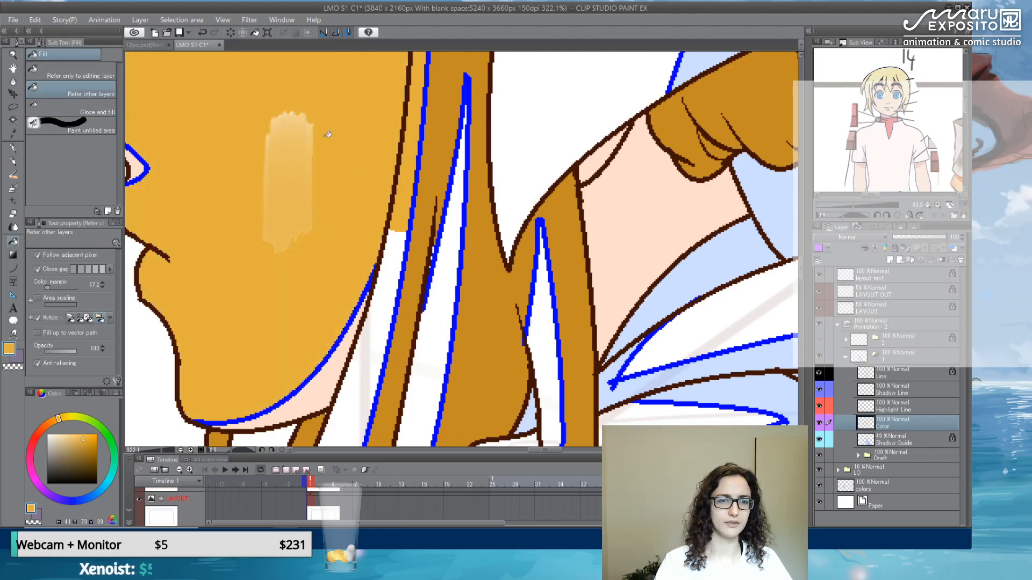
scroll(370, 203, down, 6)
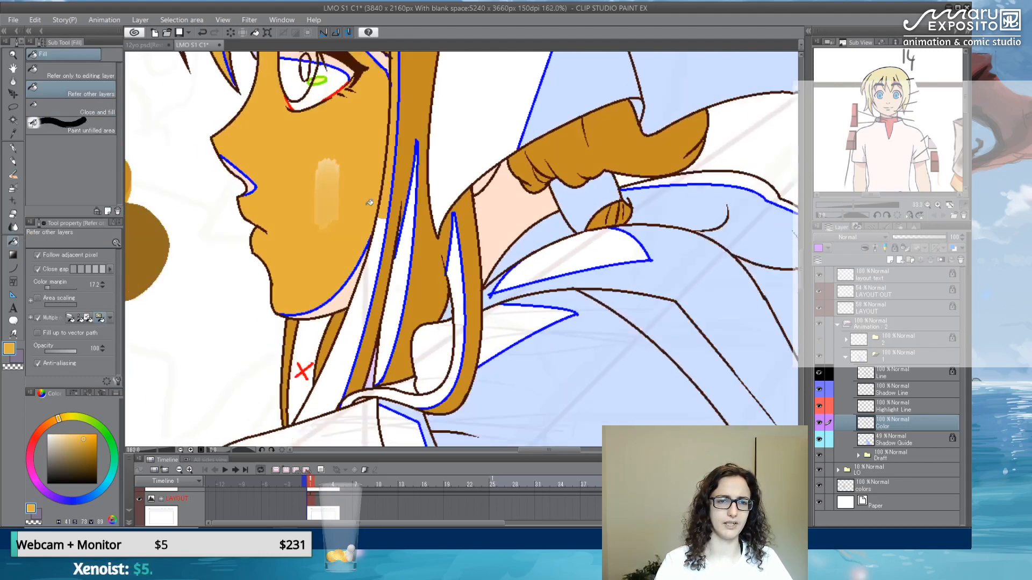
key(ctrl+z)
key(ctrl+z)
- Fill the lit strands of the long side locks down to the shoulder with light golden yellow
scroll(370, 203, up, 6)
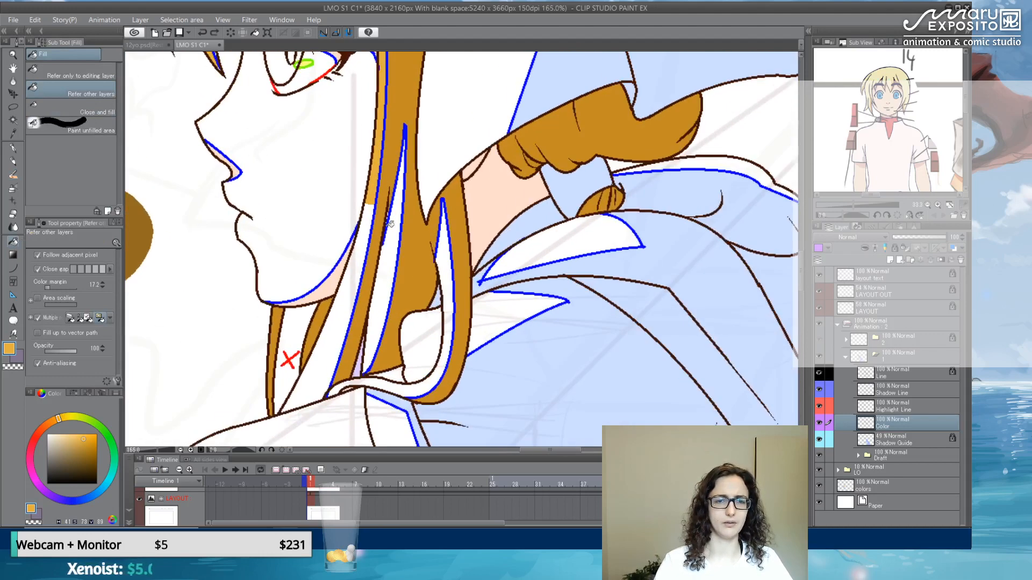
click(353, 199)
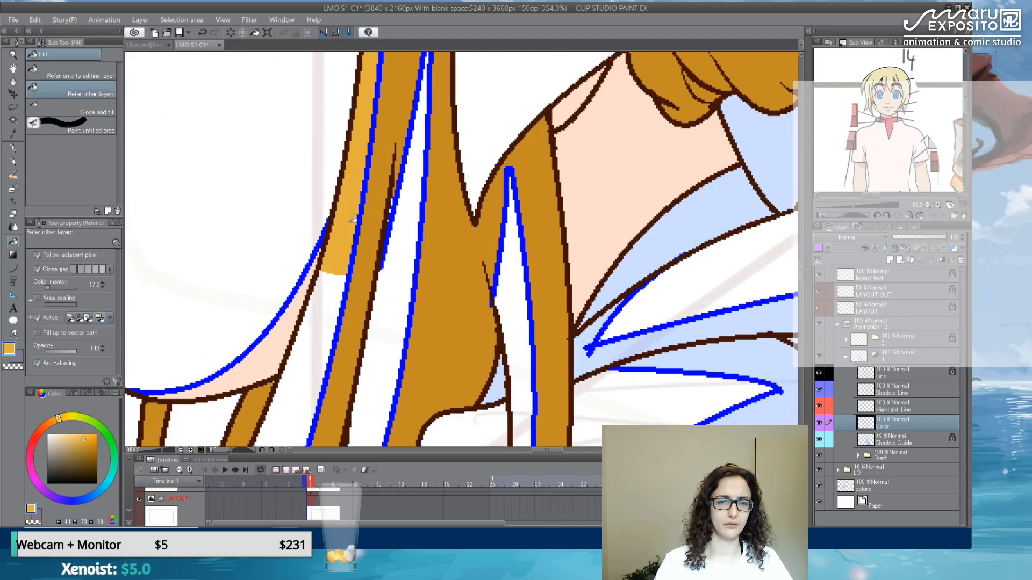
click(330, 310)
scroll(331, 310, down, 3)
drag(394, 356, 434, 260)
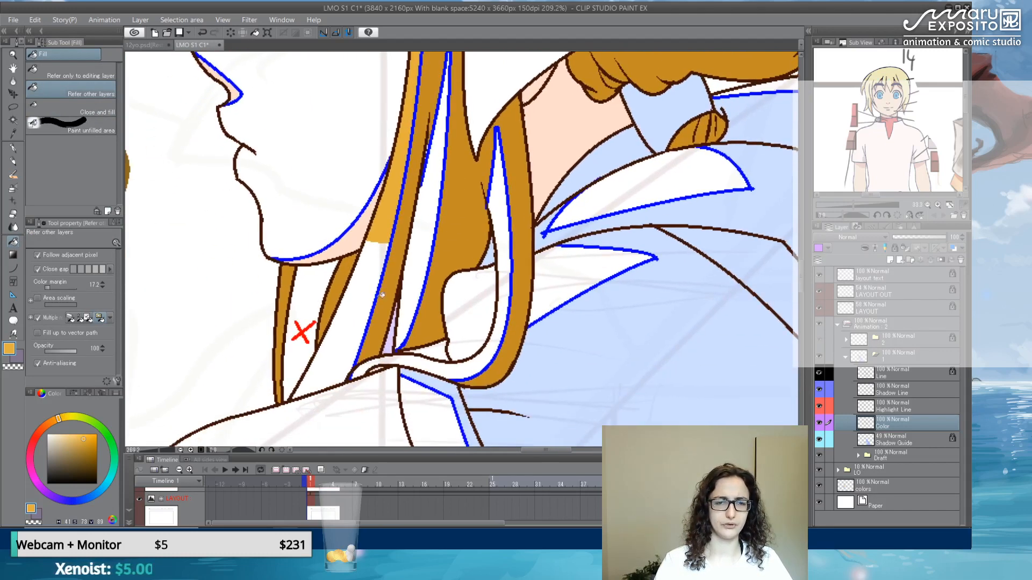
click(361, 301)
click(428, 241)
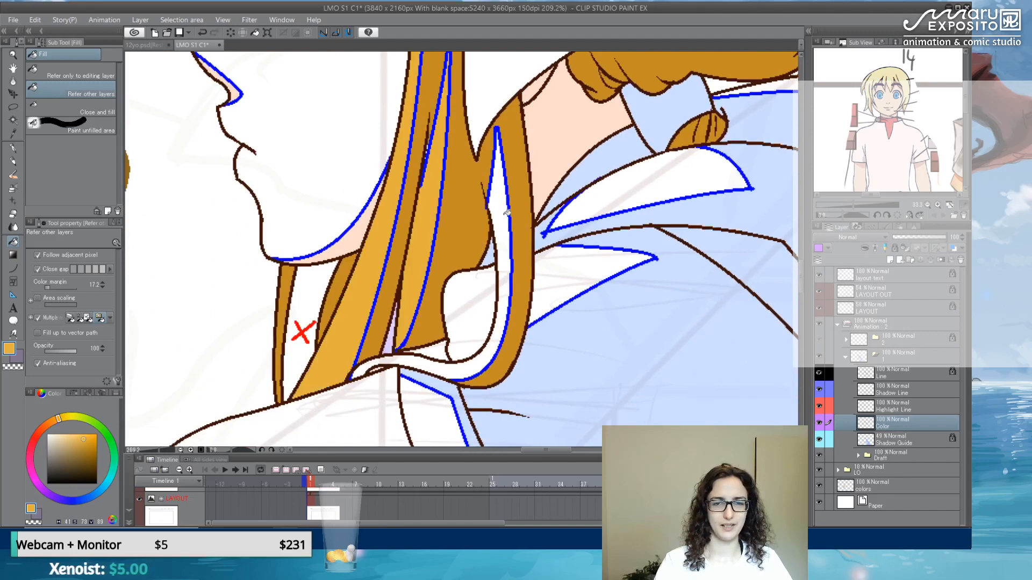
click(505, 232)
- Fill the shaded skin areas of the face and neck with the orange skin tone sampled from the swatches
drag(440, 175, 465, 324)
drag(423, 111, 445, 279)
scroll(448, 171, down, 3)
scroll(449, 171, down, 2)
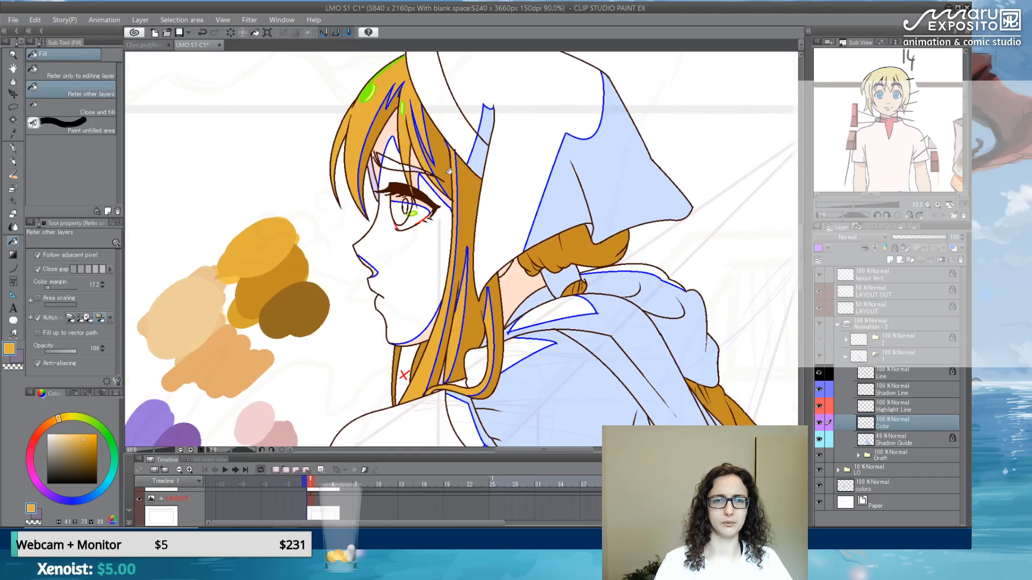
drag(588, 257, 542, 302)
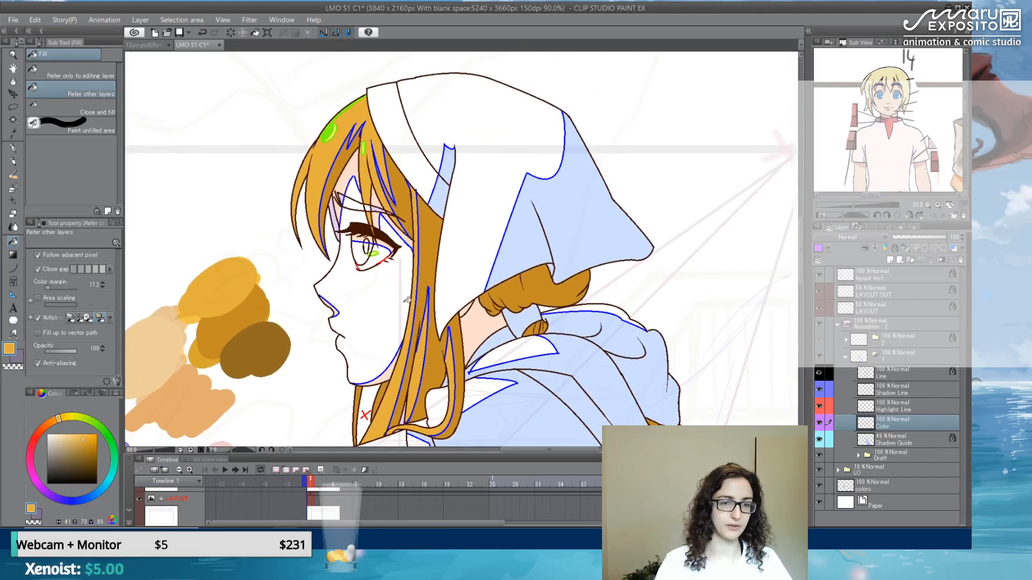
drag(398, 311, 427, 215)
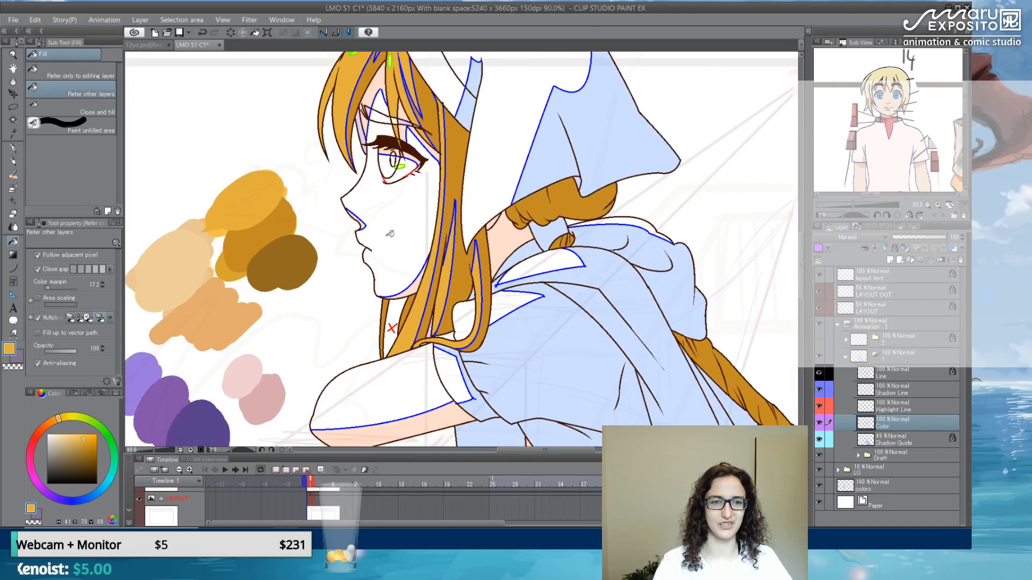
alt+click(212, 311)
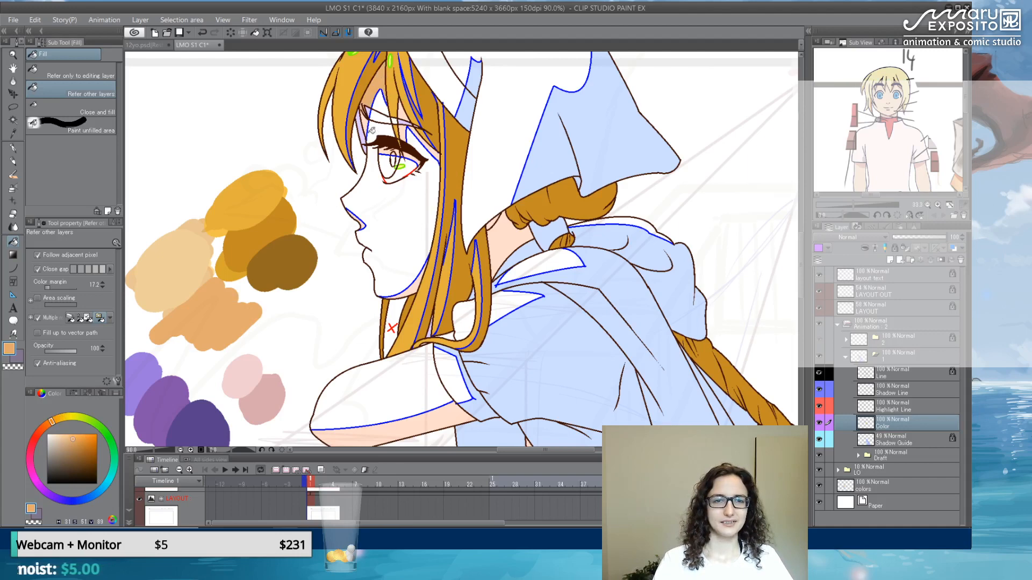
scroll(370, 130, up, 2)
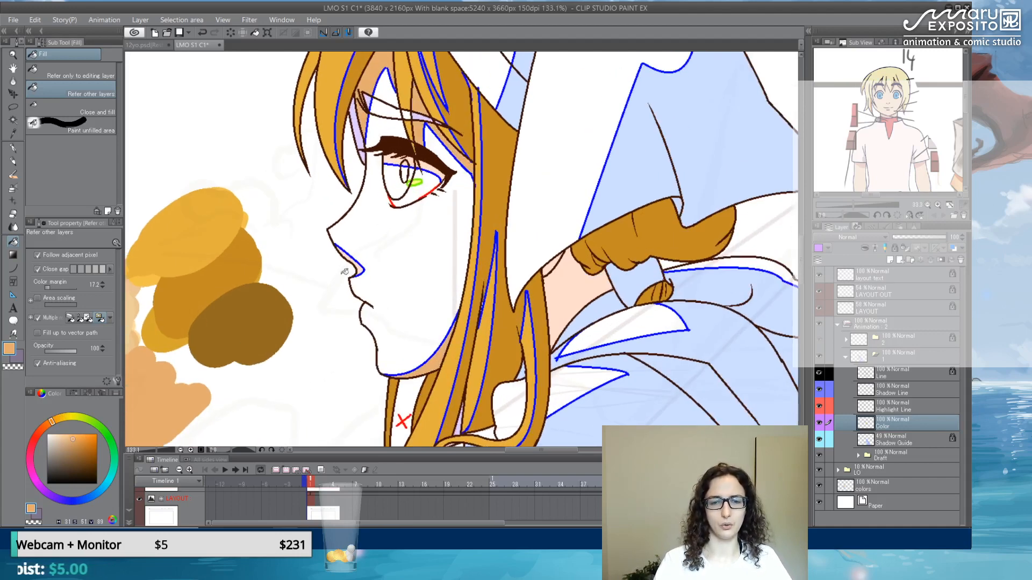
scroll(555, 262, down, 2)
scroll(555, 261, down, 2)
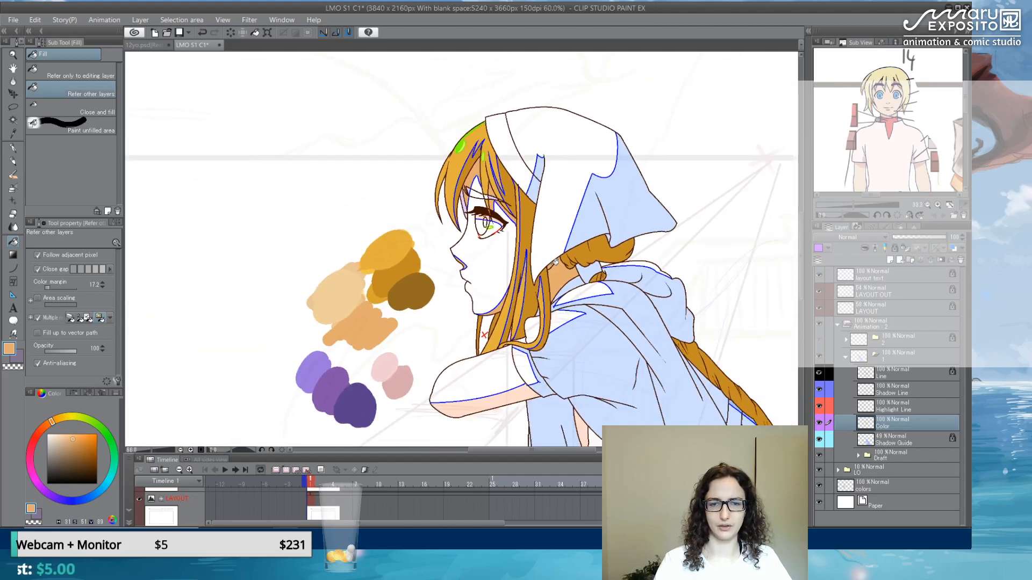
- Mix a pale pinkish beige and fill the shaded strip of the eye white beneath the upper lashes, lightening the tone once
scroll(492, 215, up, 6)
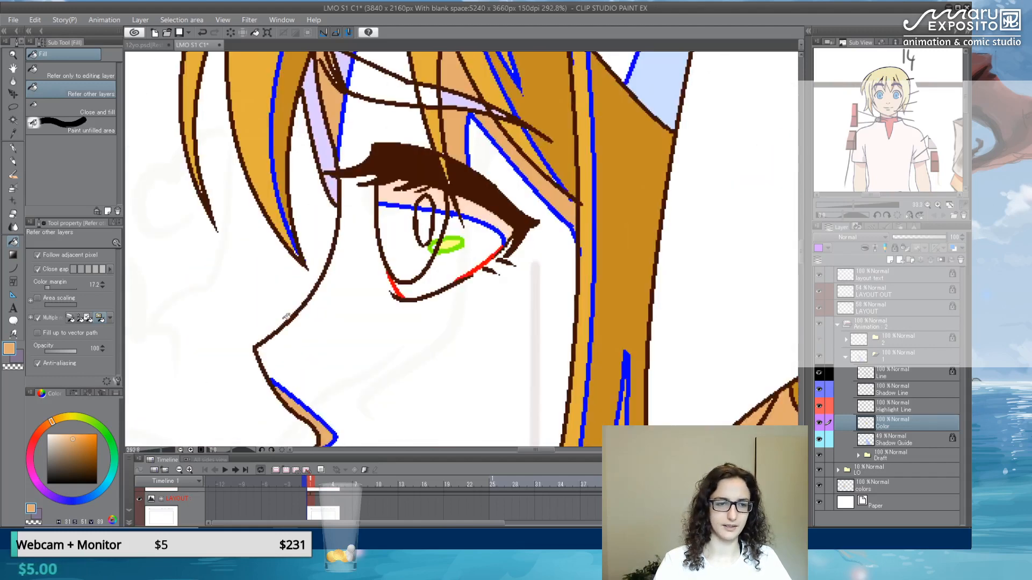
click(65, 439)
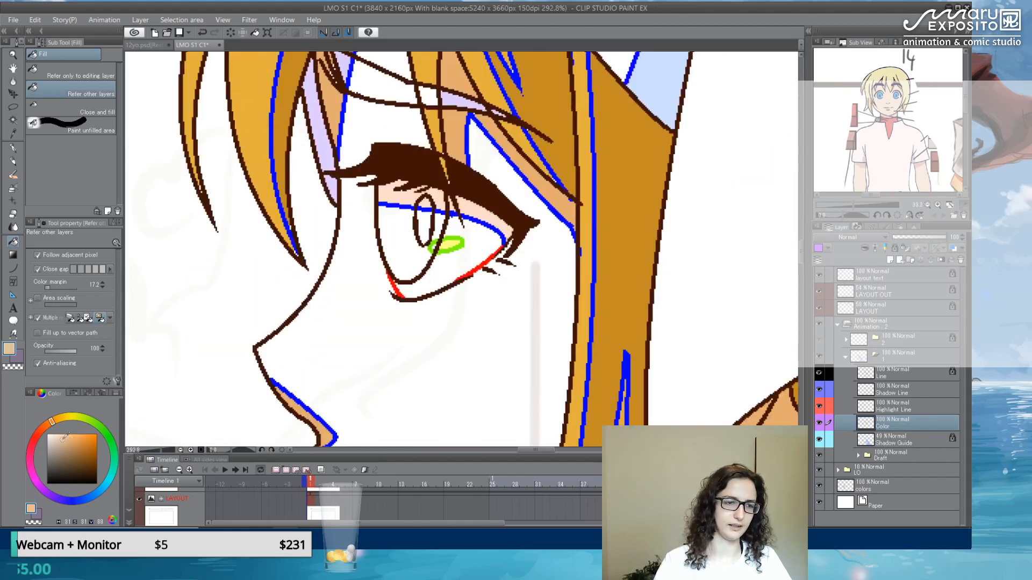
drag(46, 423, 45, 426)
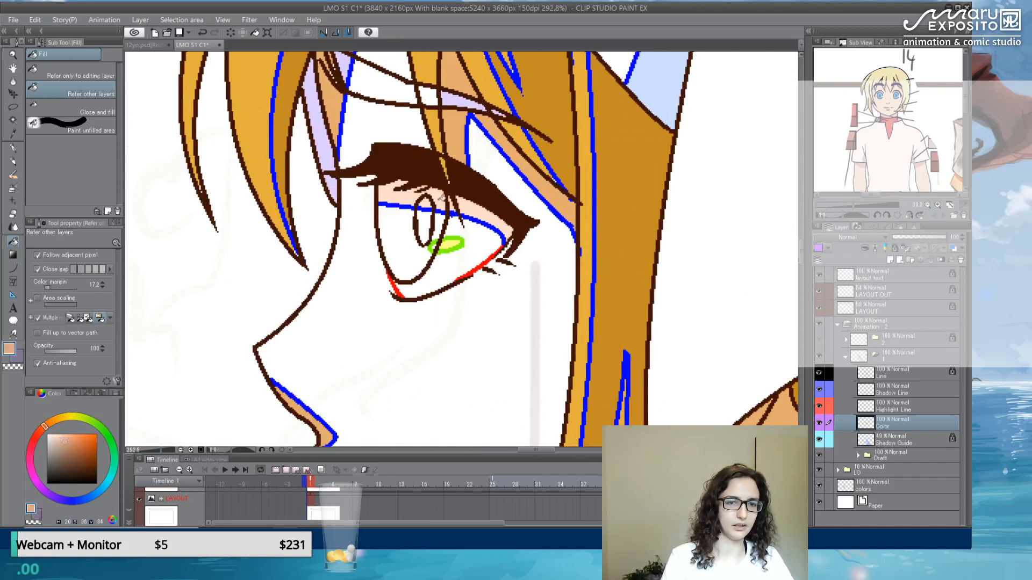
click(487, 215)
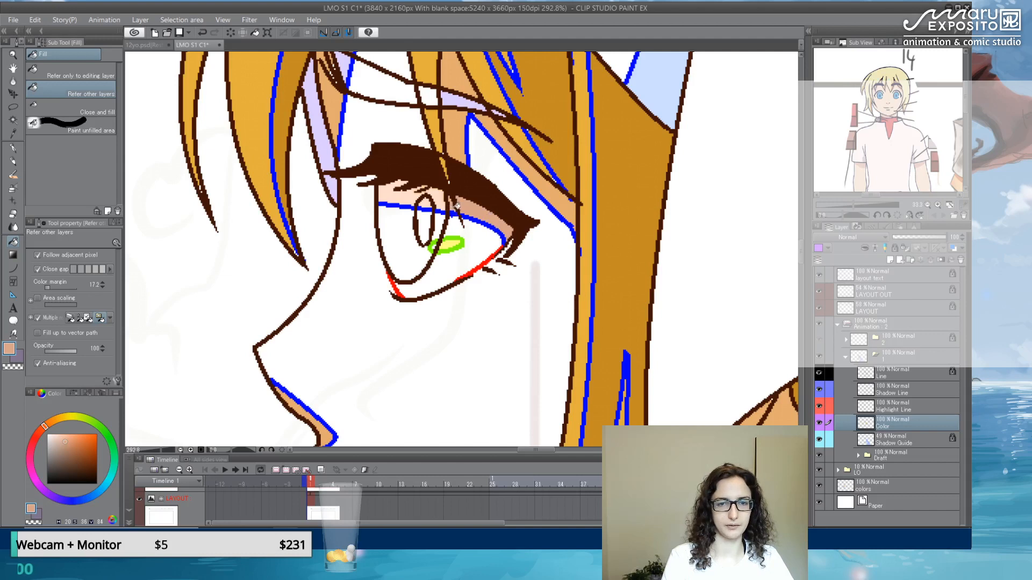
drag(64, 439, 59, 438)
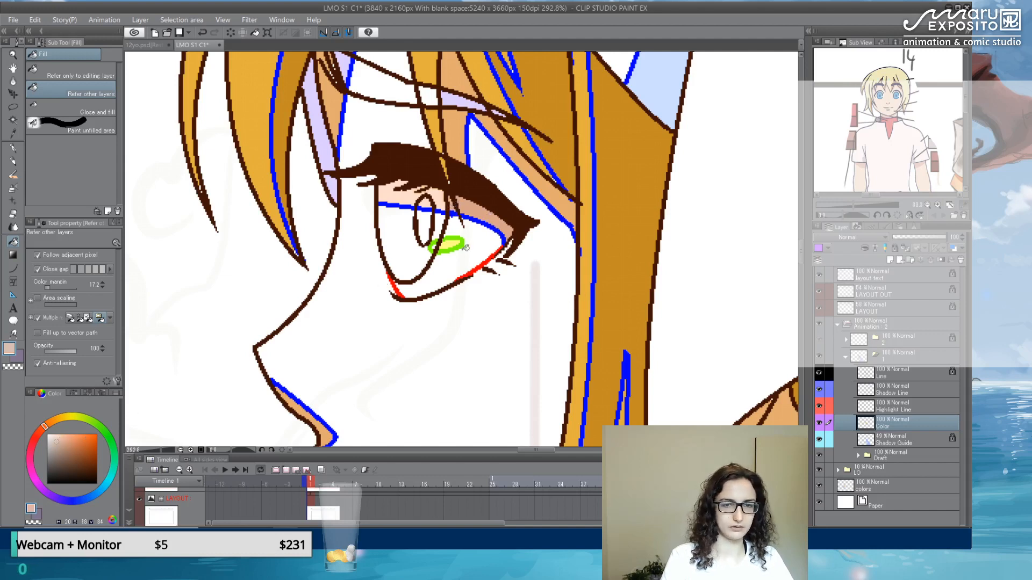
click(485, 212)
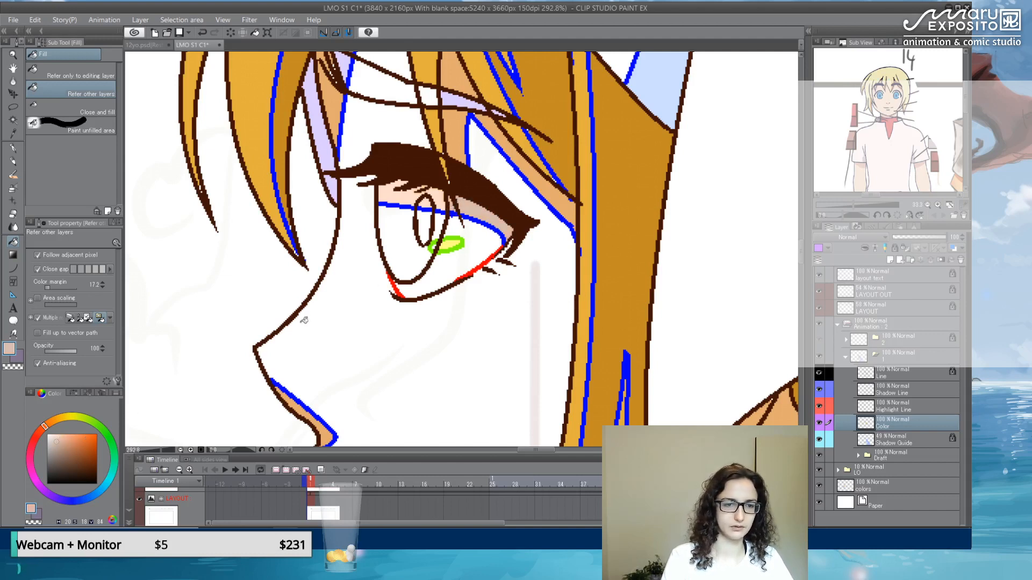
- Fill the lit skin of the face and arm with pale peach and the iris with blue
alt+click(208, 379)
click(461, 253)
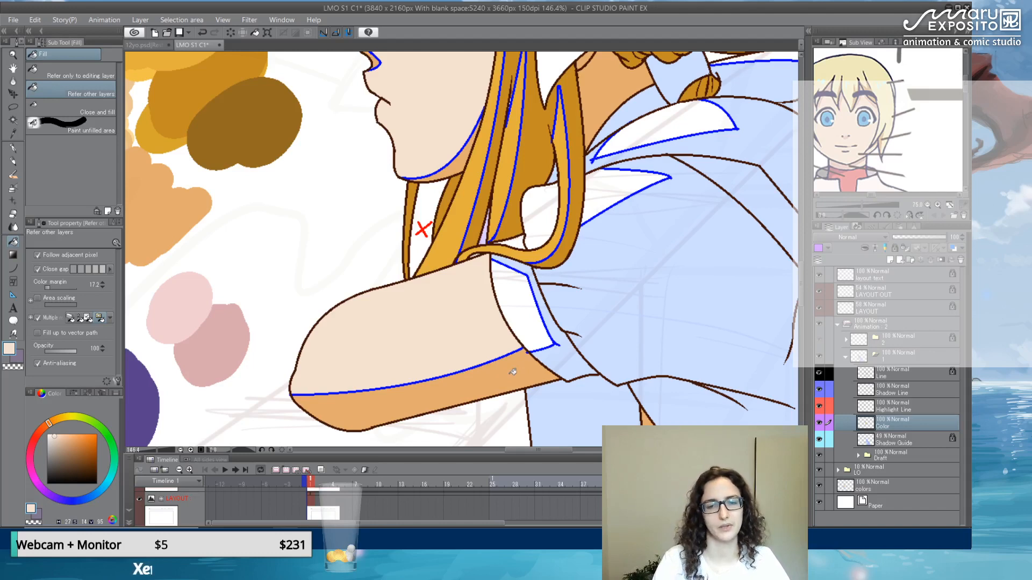
- Save the illustration file
scroll(477, 238, down, 5)
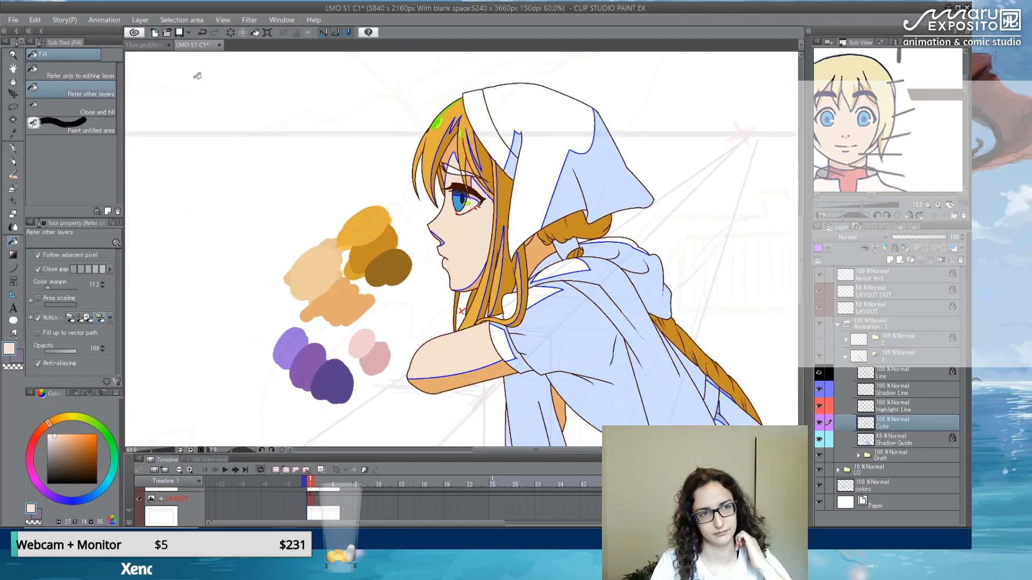
click(11, 20)
click(30, 111)
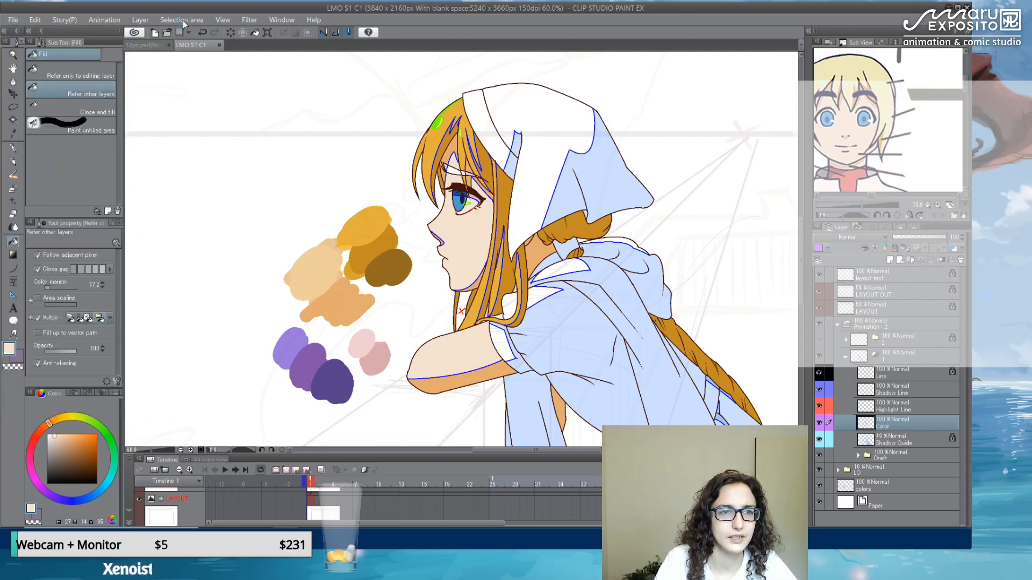
- Select all orange skin-shadow areas by color gamut with a 0.00 error margin, referring to all layers
click(183, 21)
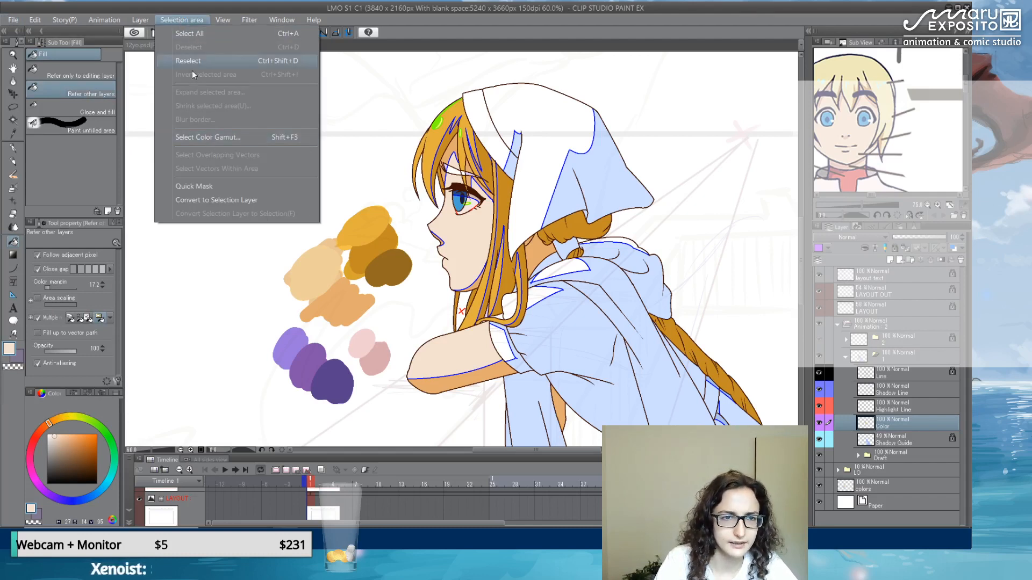
click(211, 137)
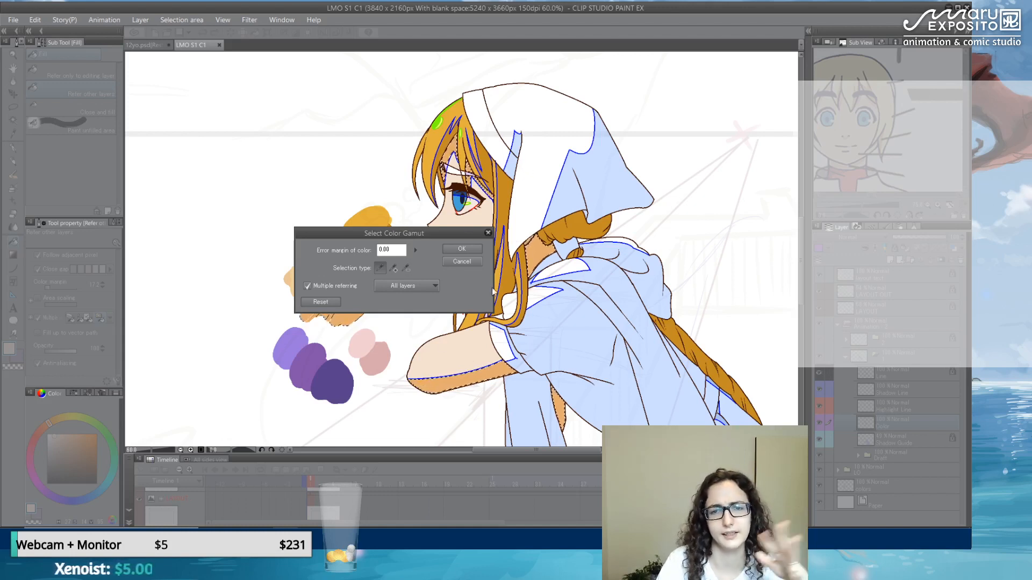
click(464, 247)
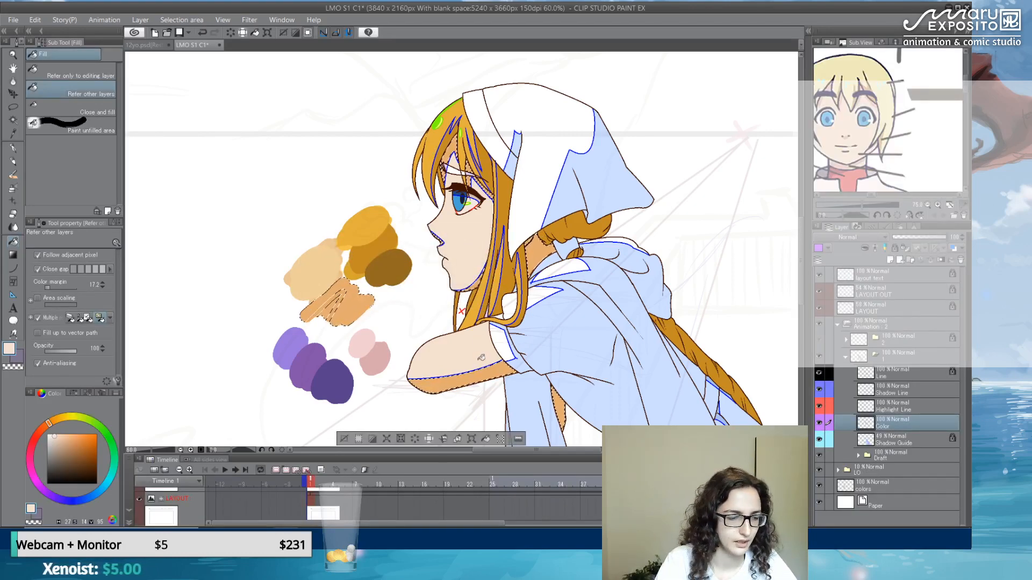
- Recolor the selected skin shadows a slightly redder light orange with a G-pen about 1077 in size, and reduce the brush size to about 12
alt+click(453, 397)
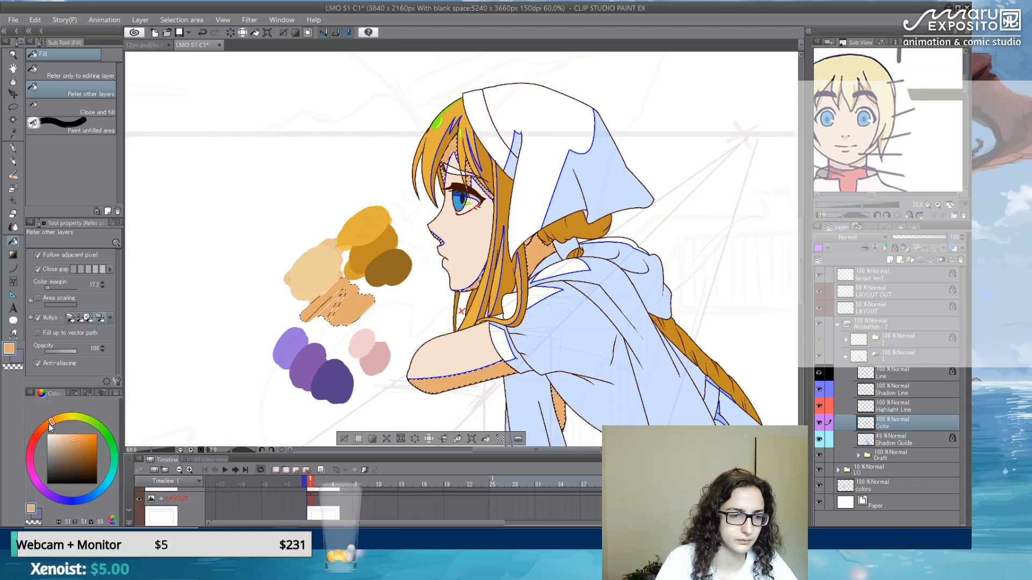
drag(48, 423, 47, 426)
click(70, 437)
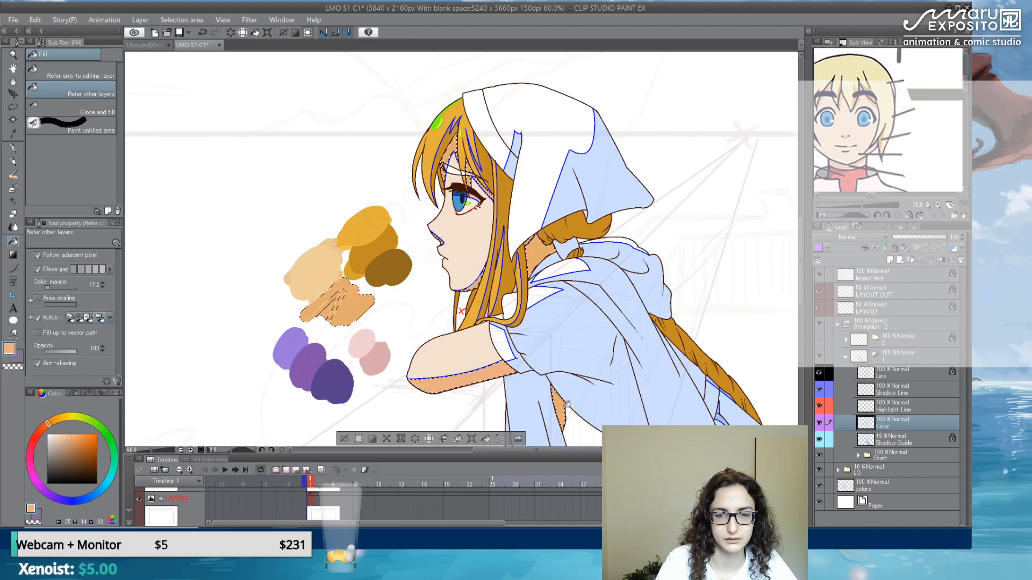
click(13, 148)
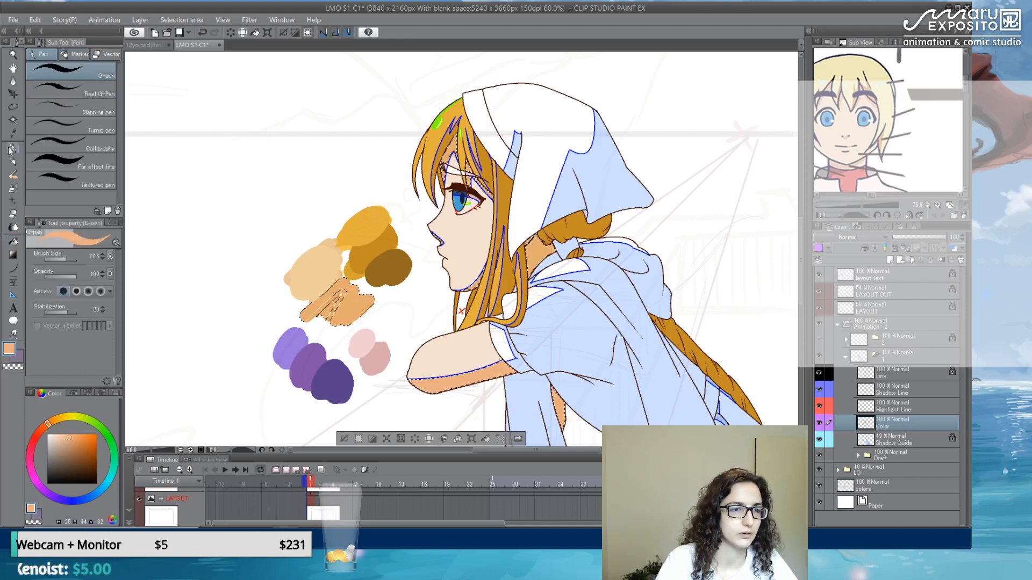
click(74, 259)
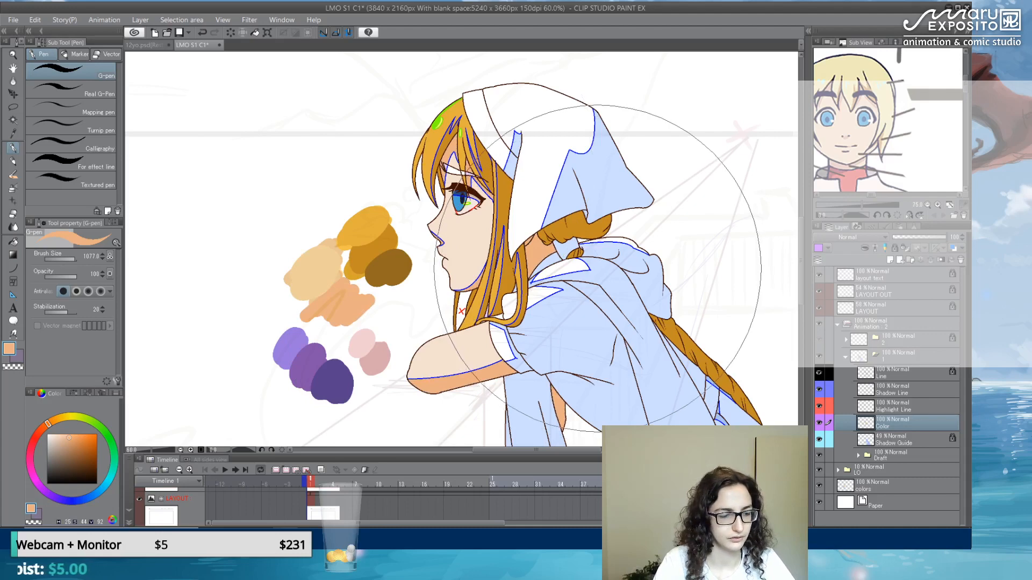
scroll(602, 279, down, 3)
scroll(597, 268, up, 3)
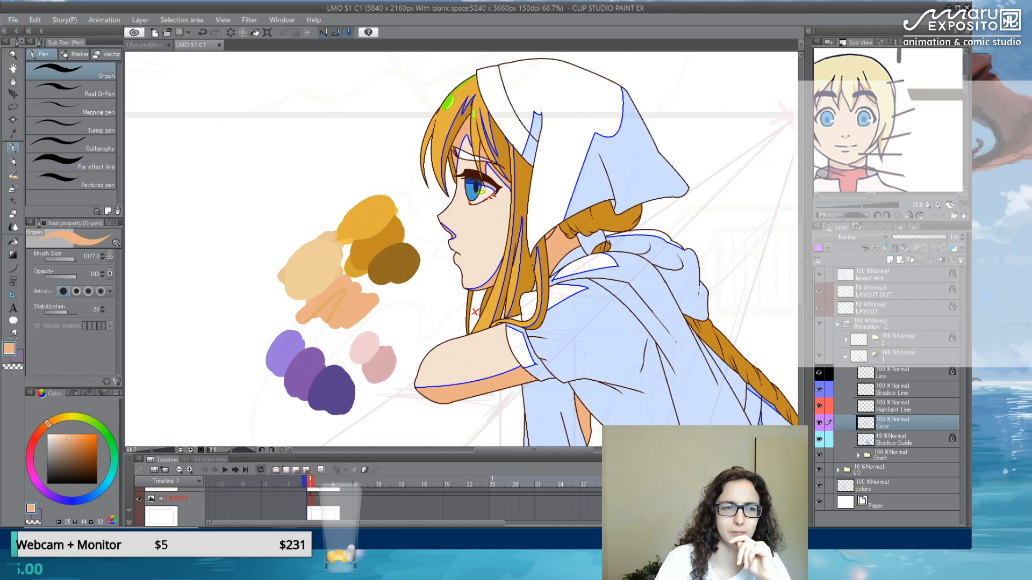
drag(70, 260, 62, 262)
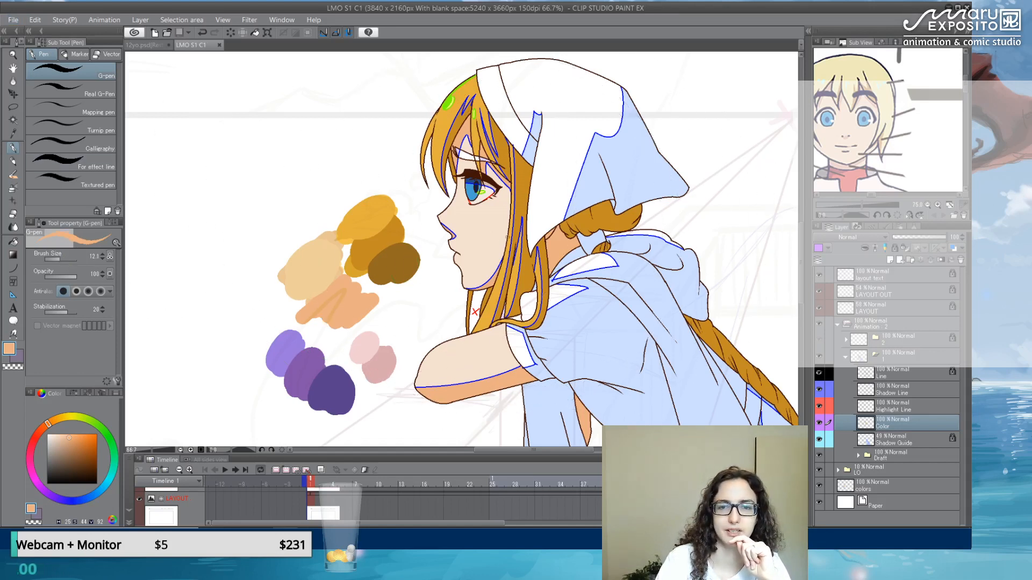
- Toggle the visibility of the Shadow Line and Color layers to check the fills for leftover gaps
click(820, 389)
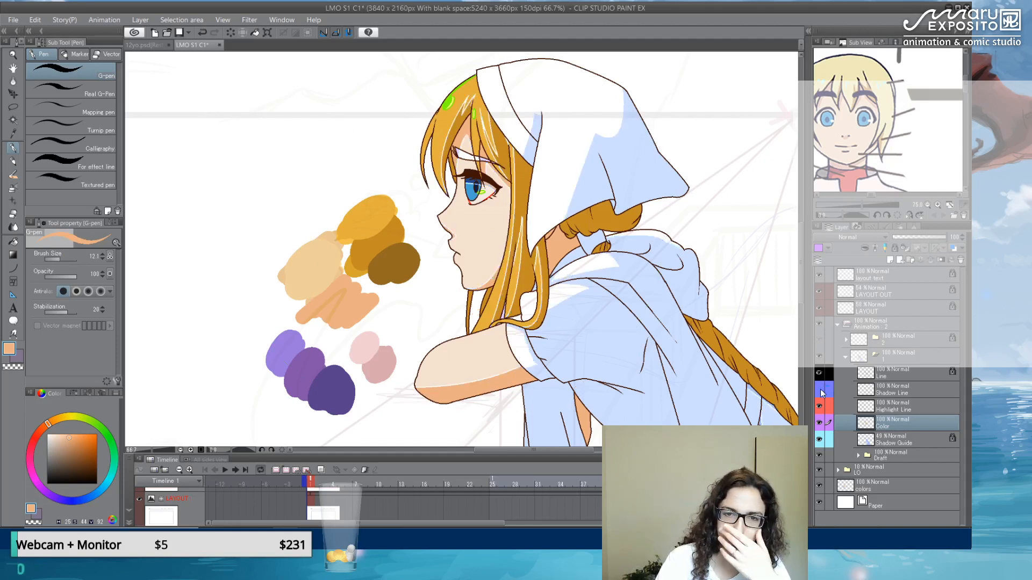
click(820, 392)
click(821, 393)
click(821, 392)
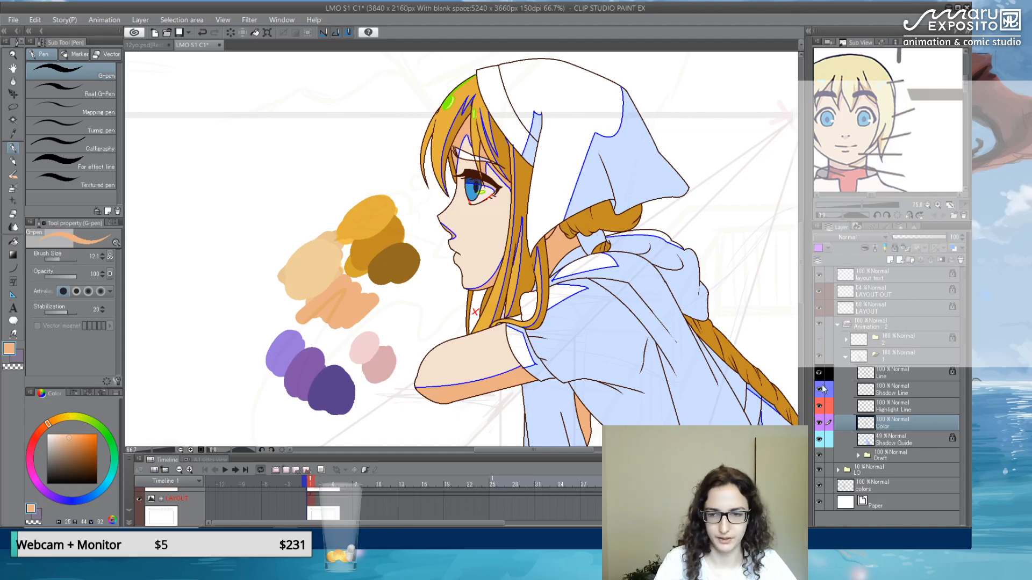
click(820, 425)
click(820, 424)
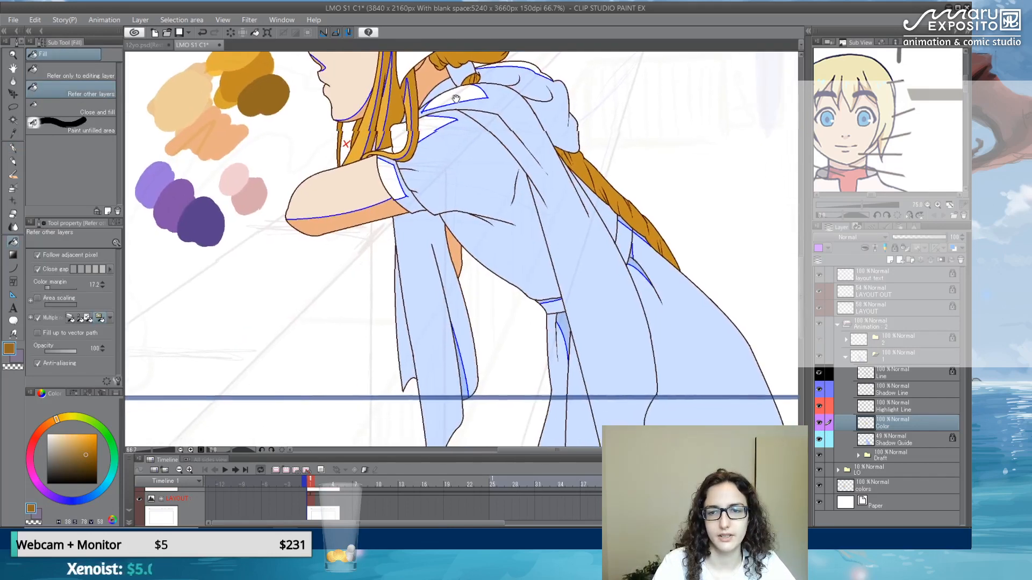
- Pick the darker pink swatch as the drawing color and toggle the Color layer's visibility to check for stray paint over the palette
drag(462, 100, 524, 258)
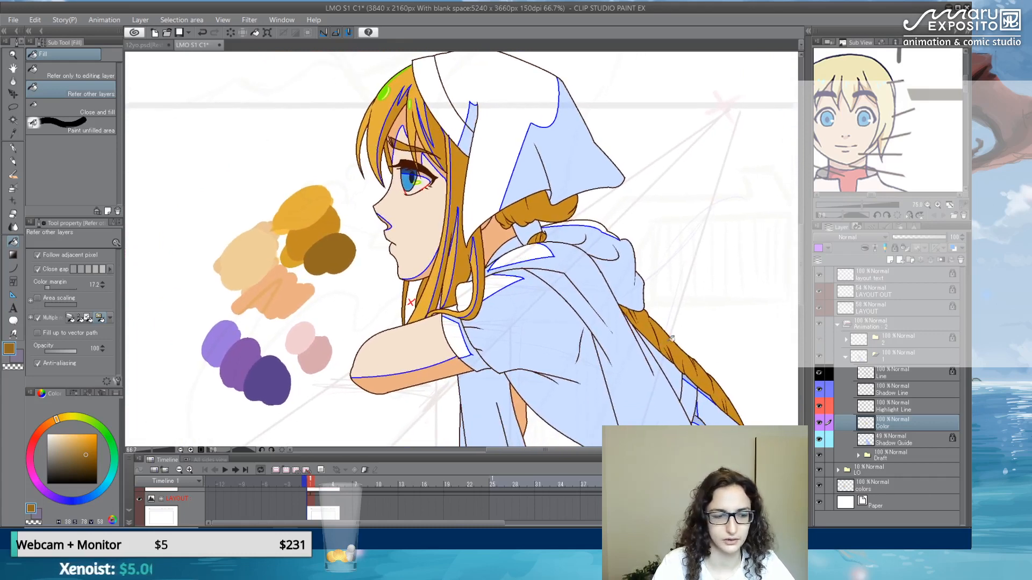
alt+click(325, 353)
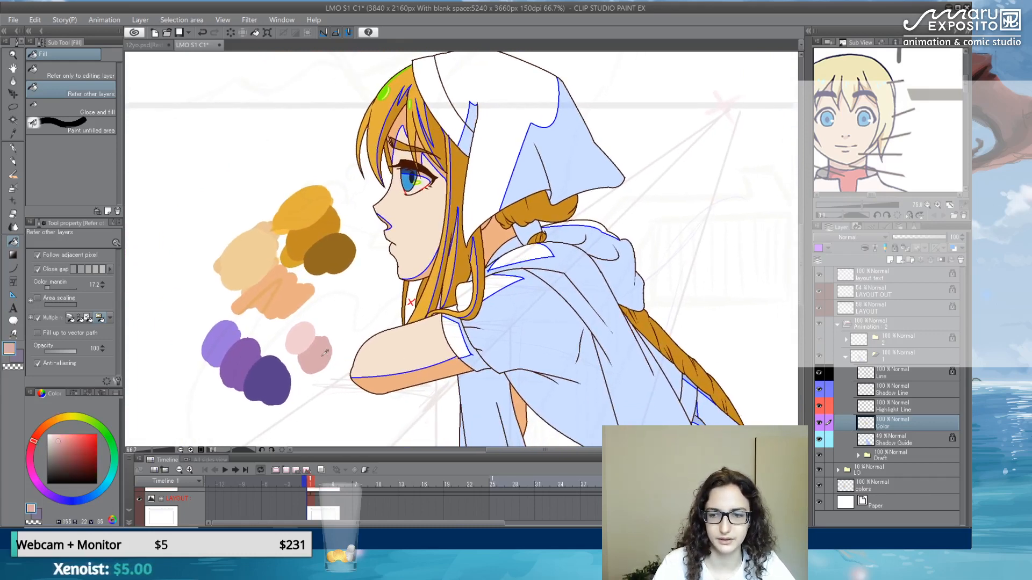
click(820, 422)
click(820, 422)
click(820, 423)
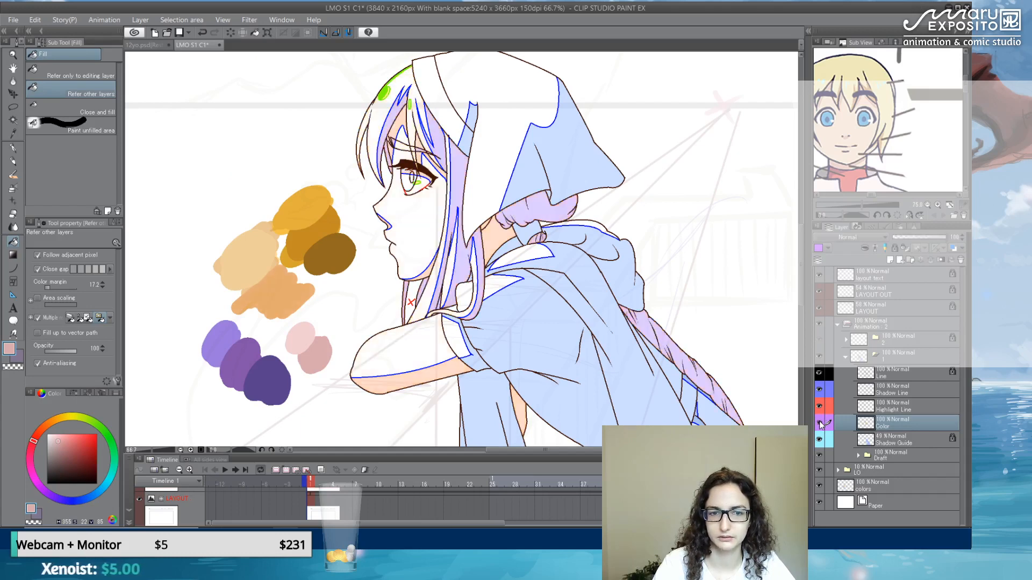
click(820, 423)
click(820, 423)
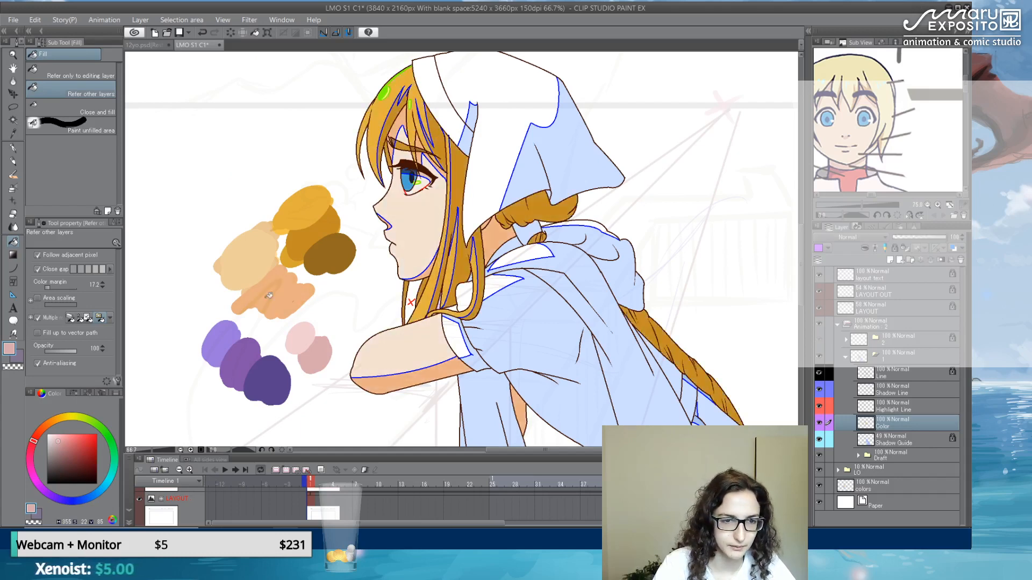
- Lasso around the yellow and skin-tone swatches, clear the Color layer's stray paint over them, and remove the selection
click(13, 107)
mouse_move(271, 166)
mouse_down()
mouse_move(318, 190)
mouse_move(352, 312)
mouse_move(183, 245)
mouse_move(263, 162)
mouse_up()
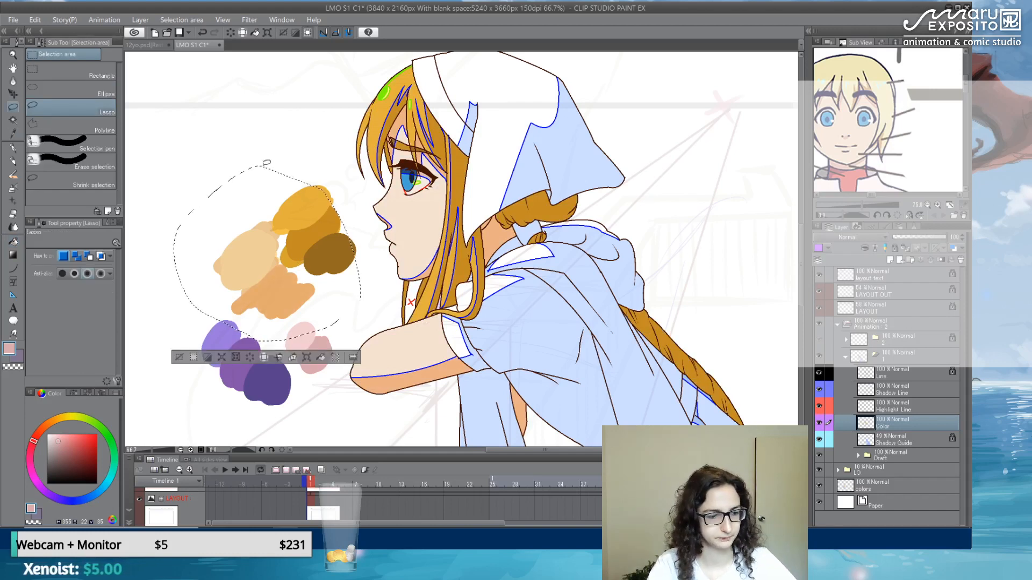
key(ctrl+d)
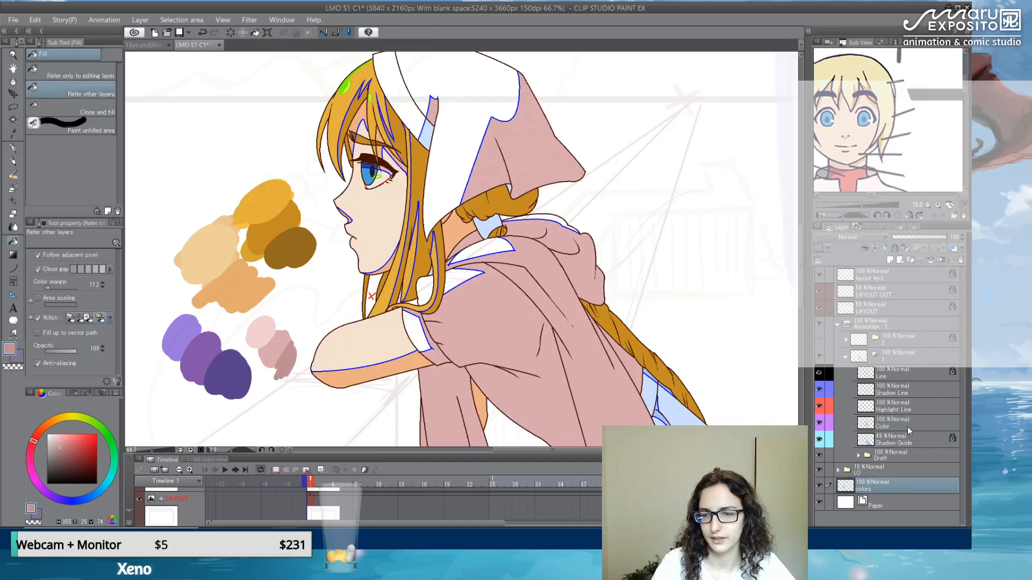
- Fill the remaining shadow sliver on the cloak's hanging front end with the darker pink on the Color layer
click(907, 426)
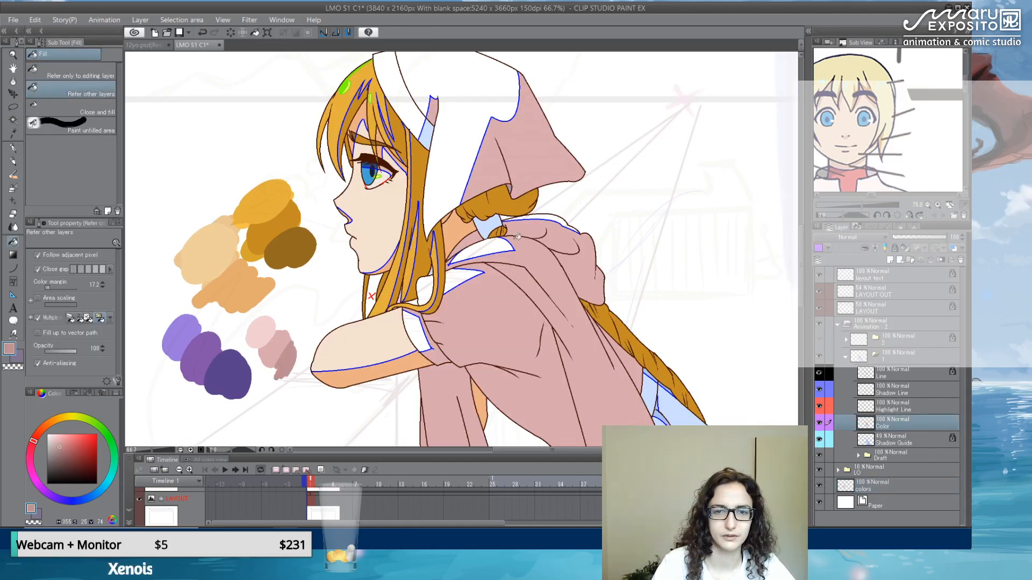
scroll(521, 337, down, 5)
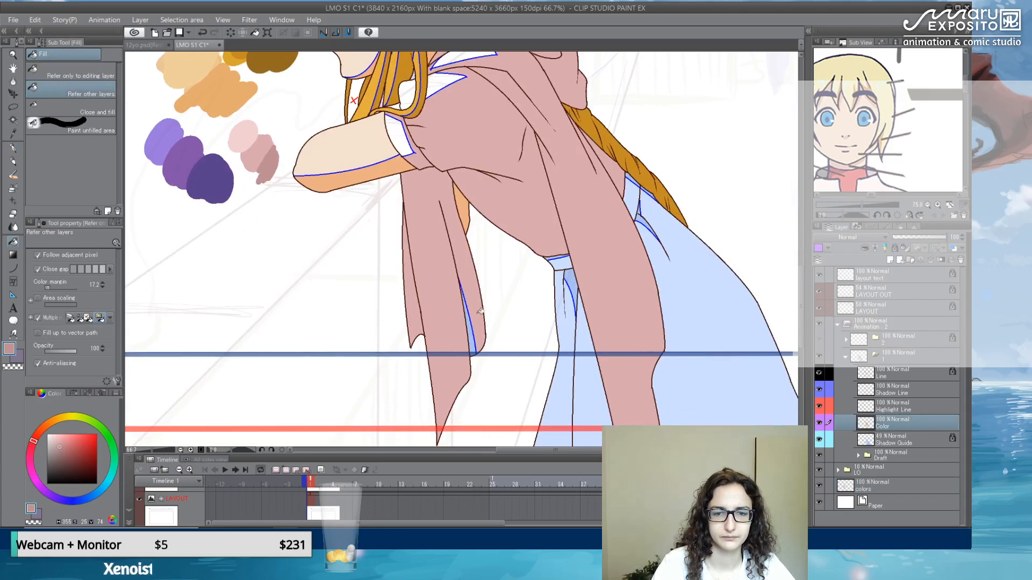
click(476, 338)
scroll(545, 80, up, 4)
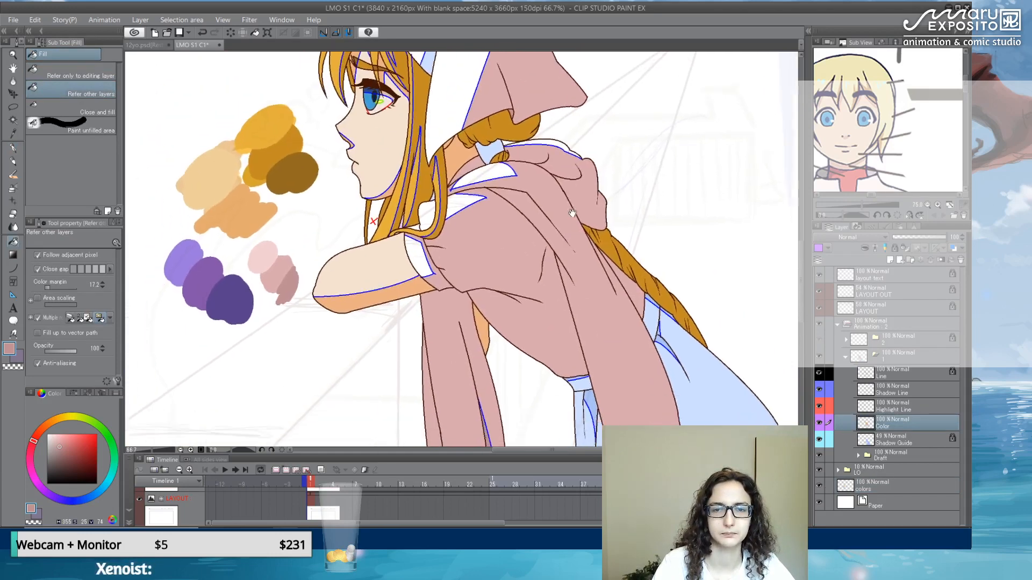
- Fill the lit areas of the hood and cloak with the light pink swatch color
alt+click(272, 265)
scroll(452, 195, down, 4)
click(453, 113)
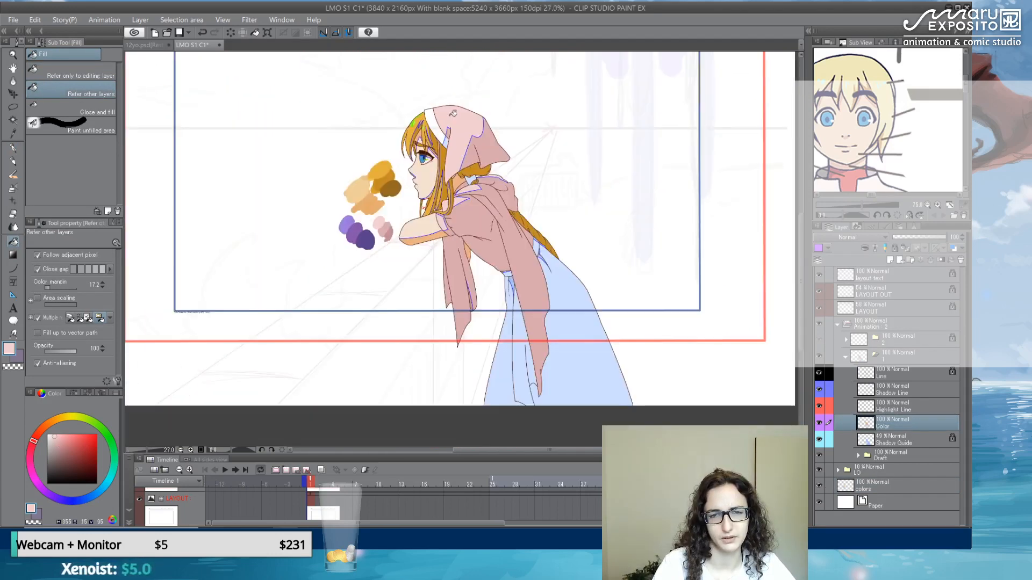
- Select all light pink areas by color gamut with a 0.00 error margin, referring to all layers
scroll(458, 137, up, 5)
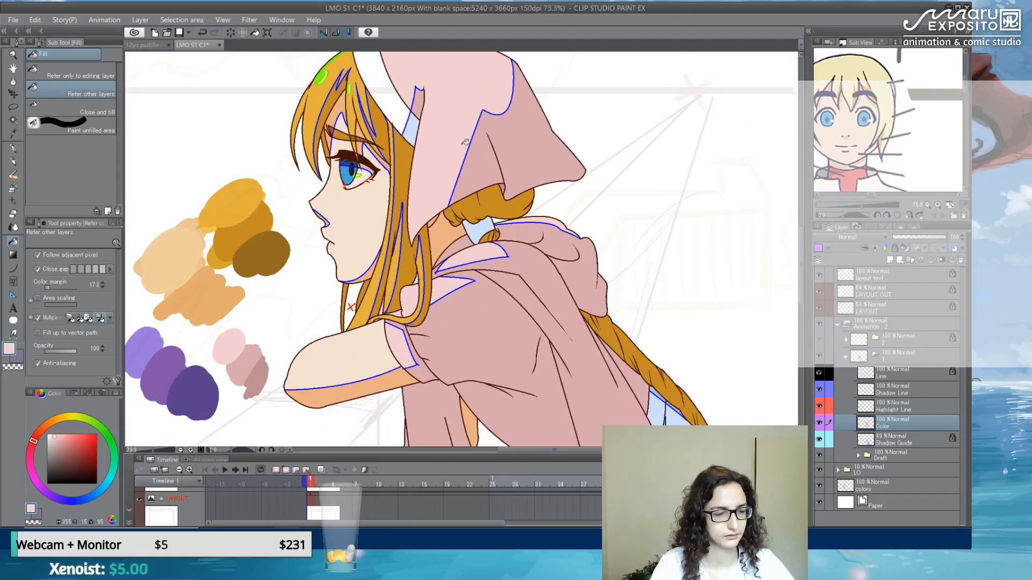
key(ctrl+shift+c)
click(460, 123)
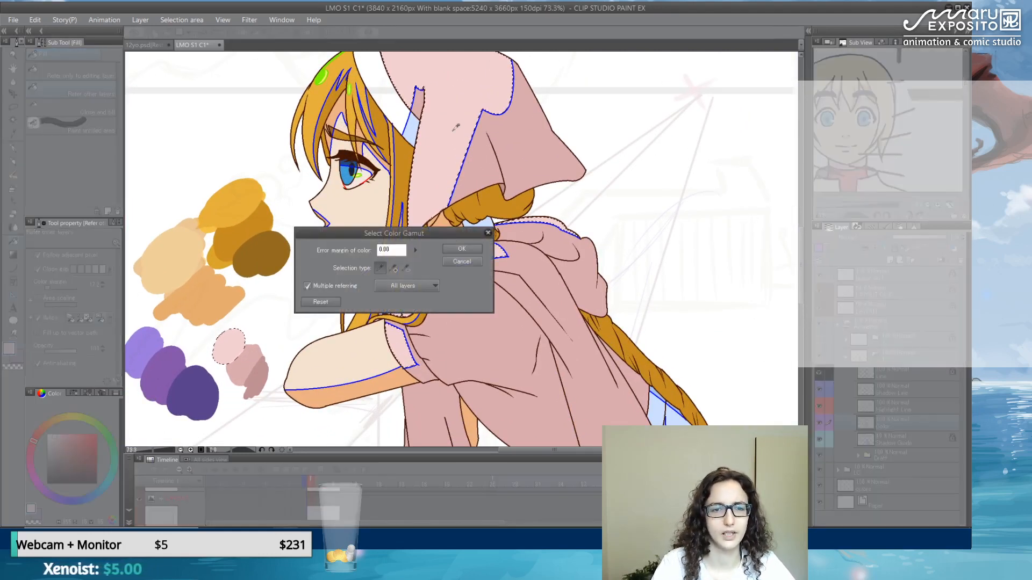
click(461, 249)
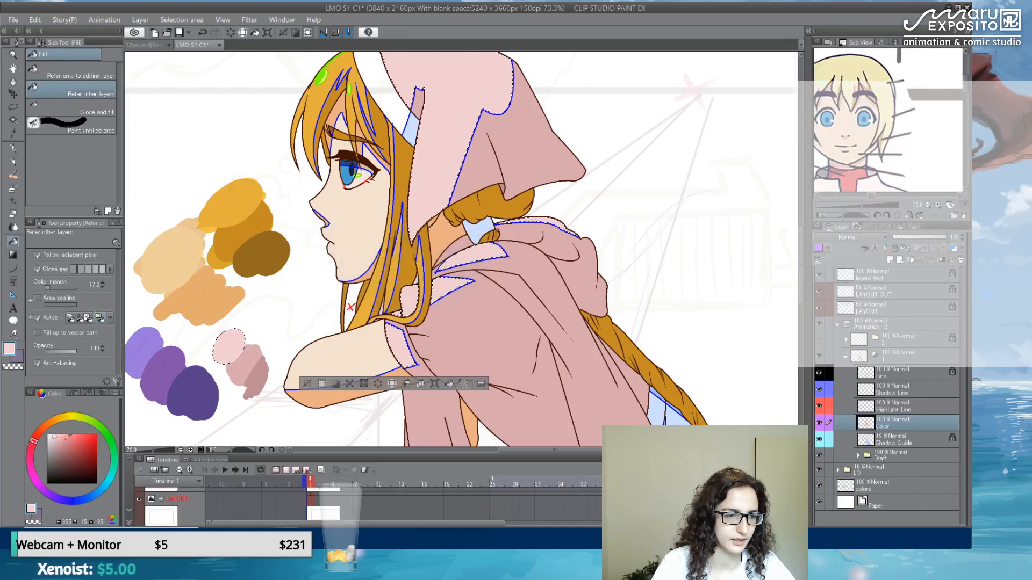
- Recolor the hood and cloak's selected lit areas a paler pink, and their selected shadow areas a lighter dusty pink, with the G-pen
click(51, 436)
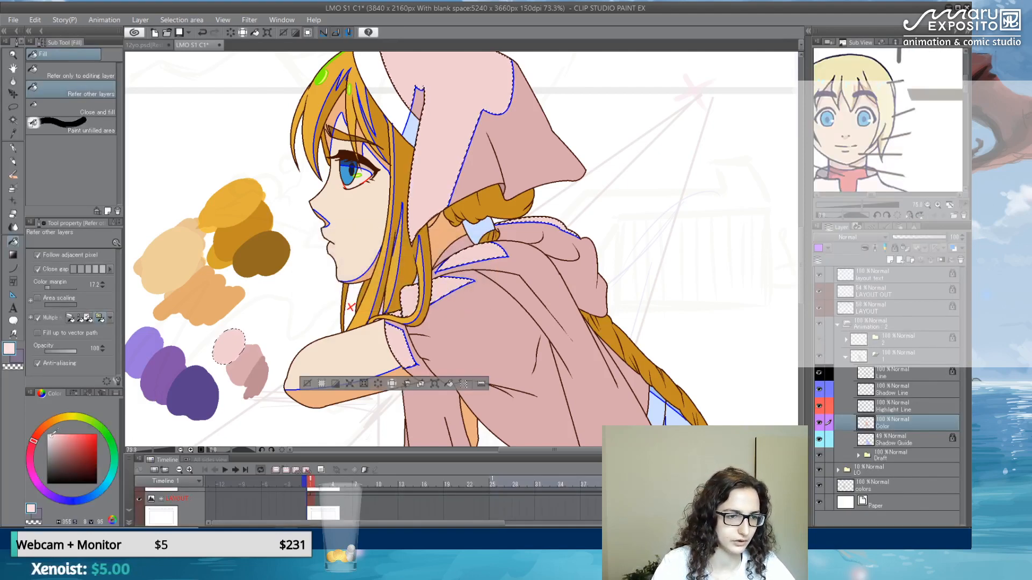
click(15, 148)
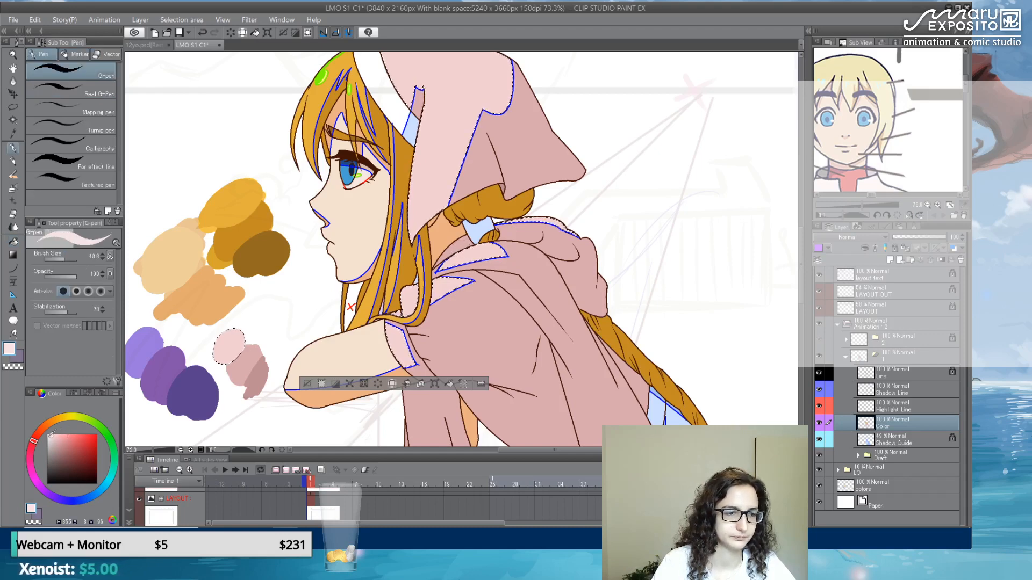
mouse_move(574, 200)
mouse_down()
mouse_move(548, 188)
mouse_move(460, 84)
mouse_up()
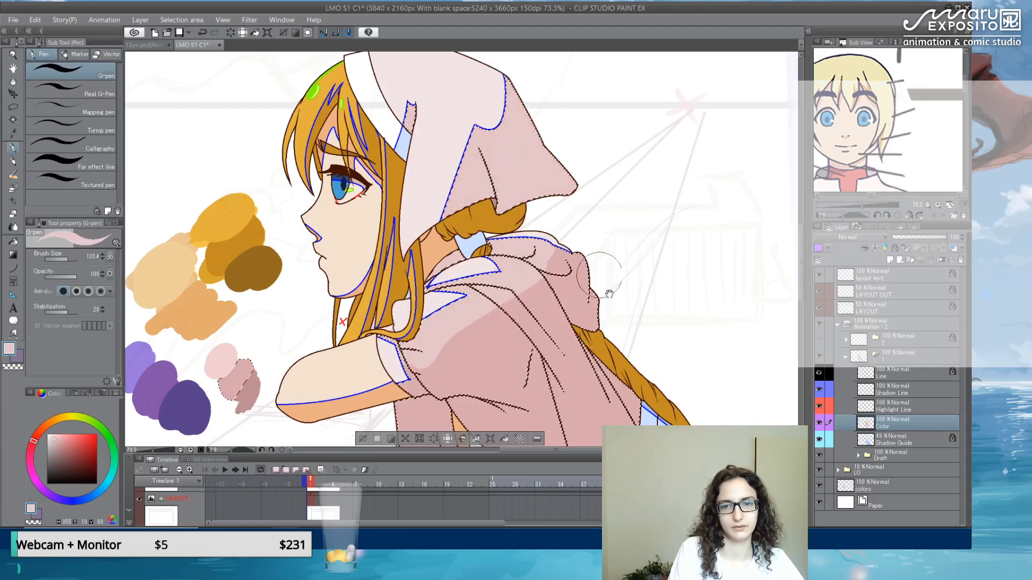
mouse_move(599, 274)
mouse_down()
mouse_move(609, 86)
mouse_move(362, 249)
mouse_move(430, 267)
mouse_move(629, 240)
mouse_move(400, 388)
mouse_up()
drag(683, 306, 656, 283)
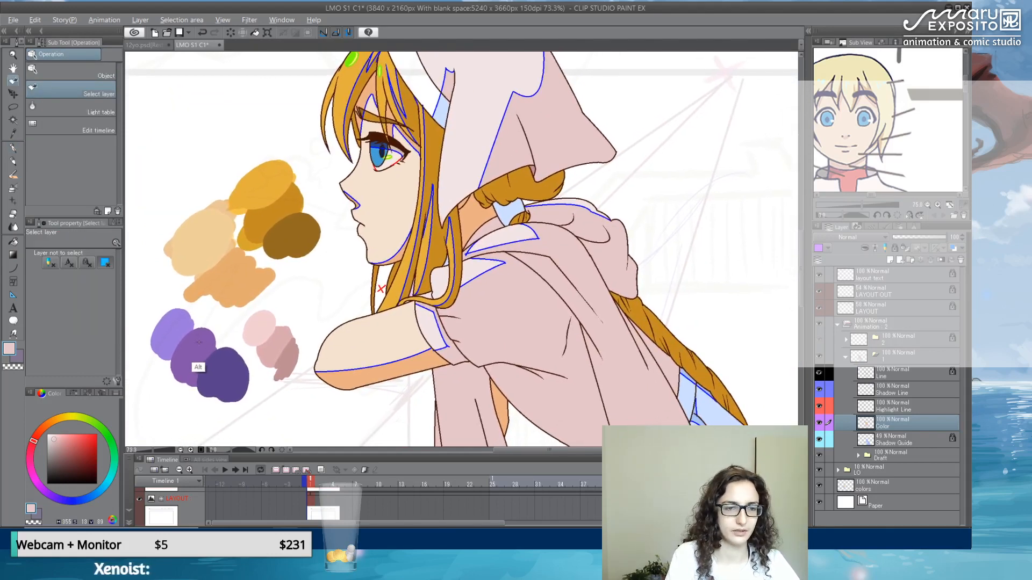
- Fill the small deep-shadow areas of the skirt folds and waistband with the dark purple swatch color
key(alt)
click(13, 149)
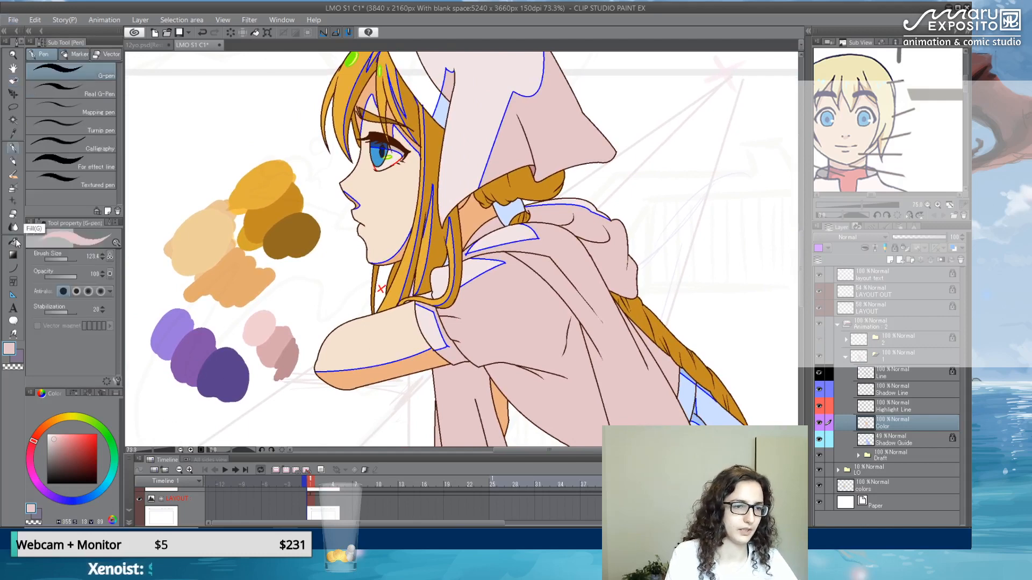
click(13, 241)
alt+click(225, 397)
drag(526, 363, 404, 132)
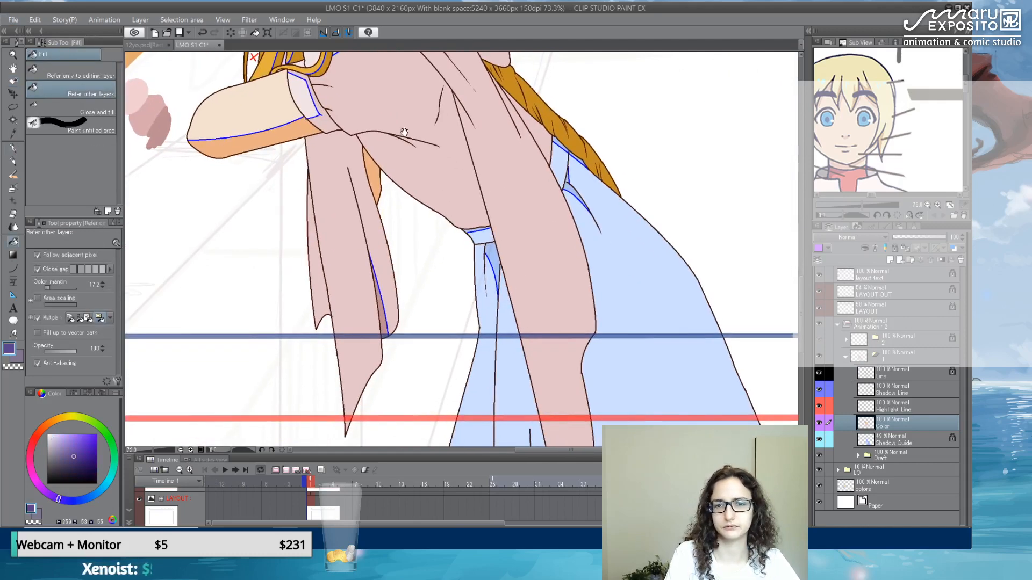
click(566, 182)
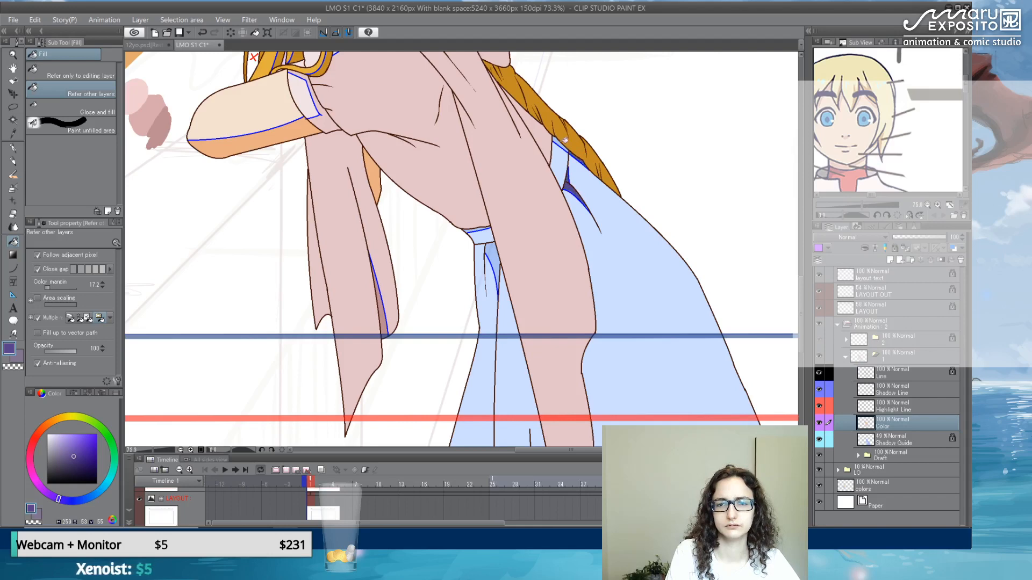
click(561, 138)
click(495, 247)
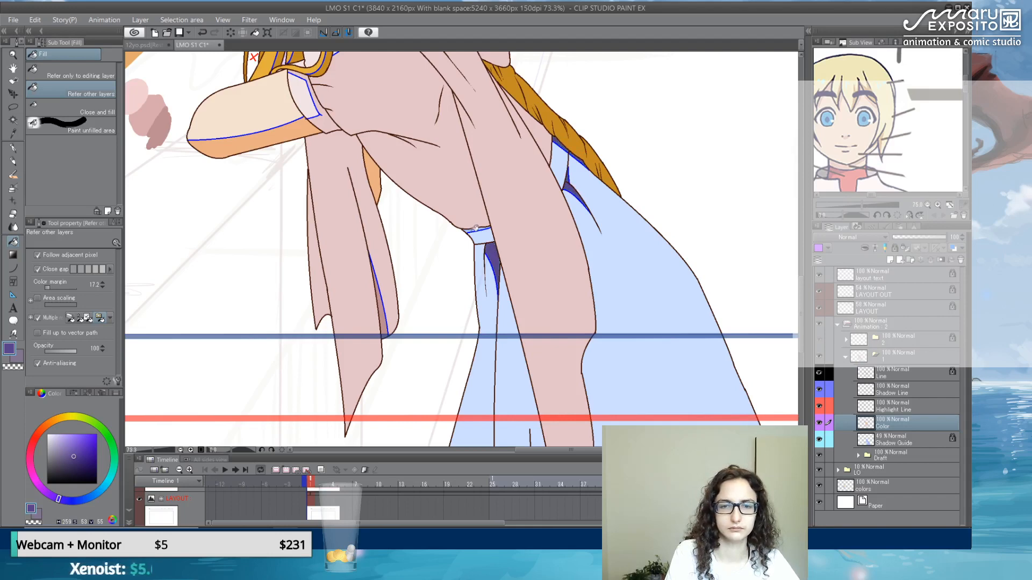
drag(506, 139, 490, 212)
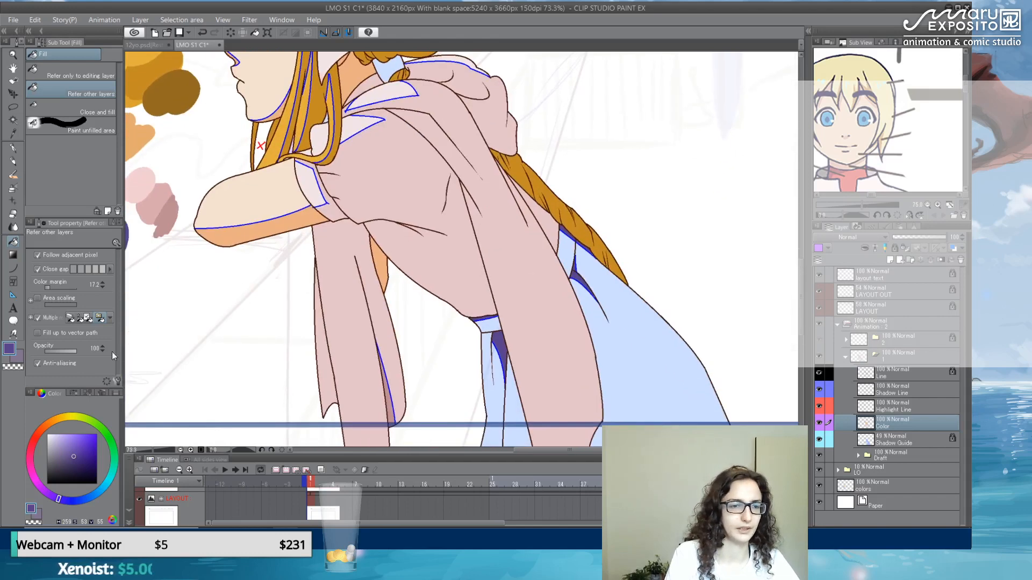
- Fill the skirt panels and waistband with the medium purple swatch color
drag(245, 266, 432, 319)
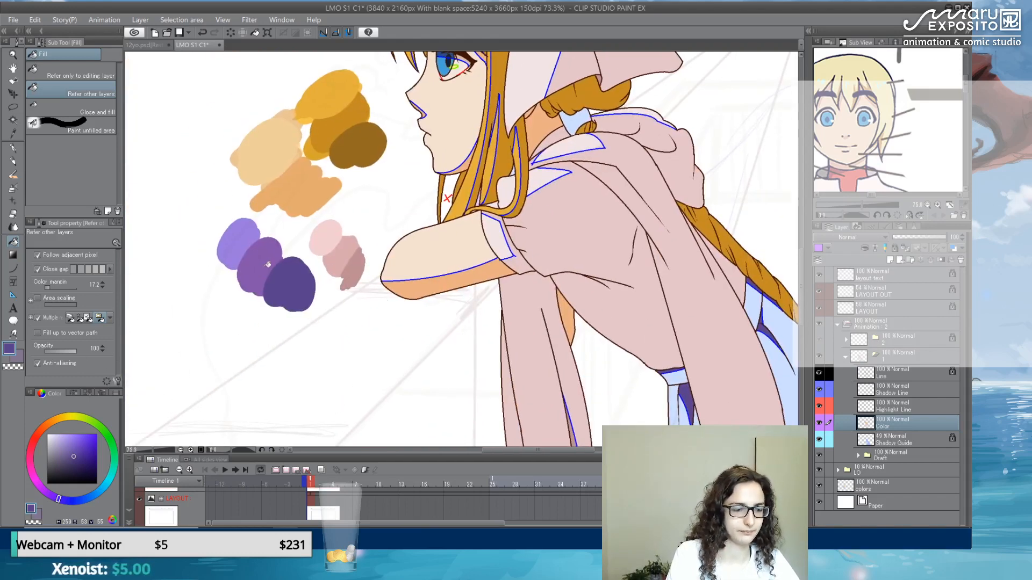
alt+click(265, 289)
drag(626, 322, 432, 152)
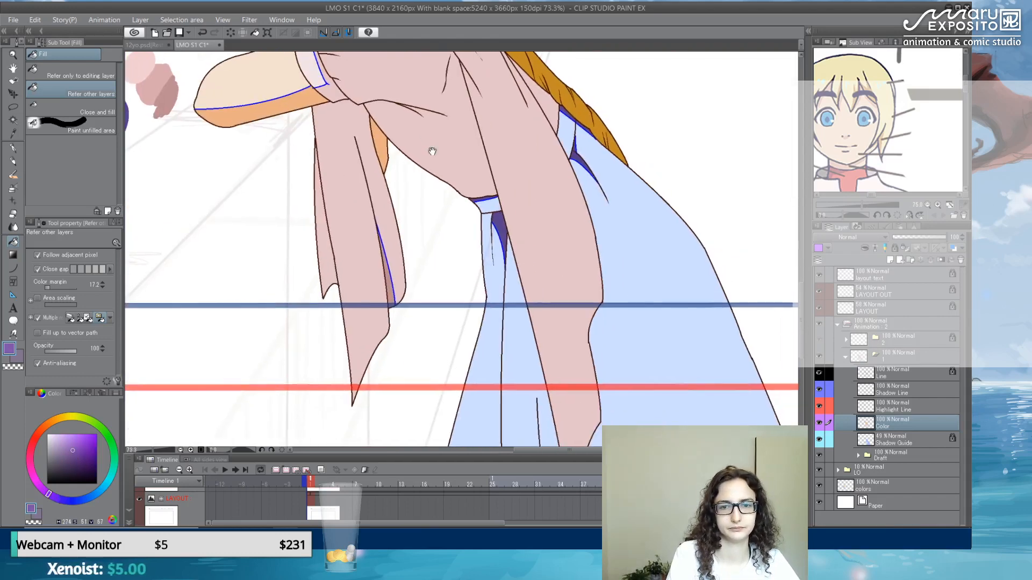
click(501, 275)
click(518, 302)
click(490, 207)
click(610, 201)
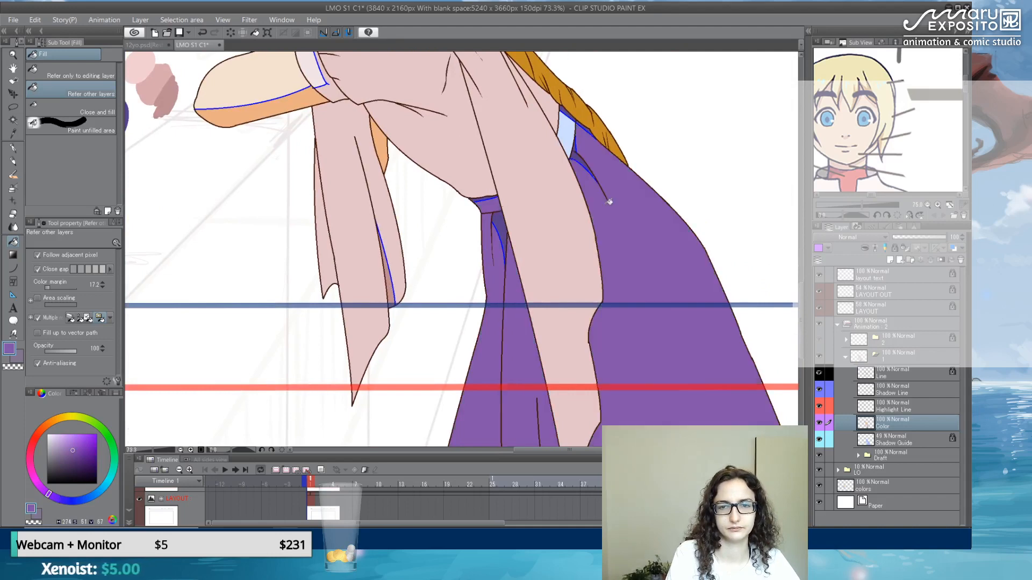
click(571, 137)
- Fill the shadowed end of the hood's front band and the braid's hair tie with the medium purple
drag(571, 136, 520, 355)
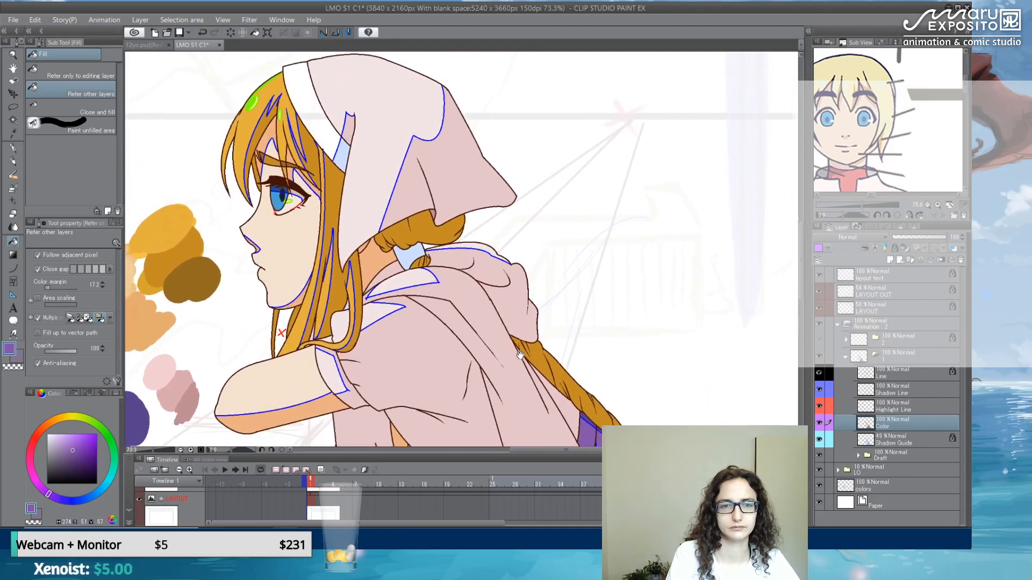
click(345, 151)
click(412, 254)
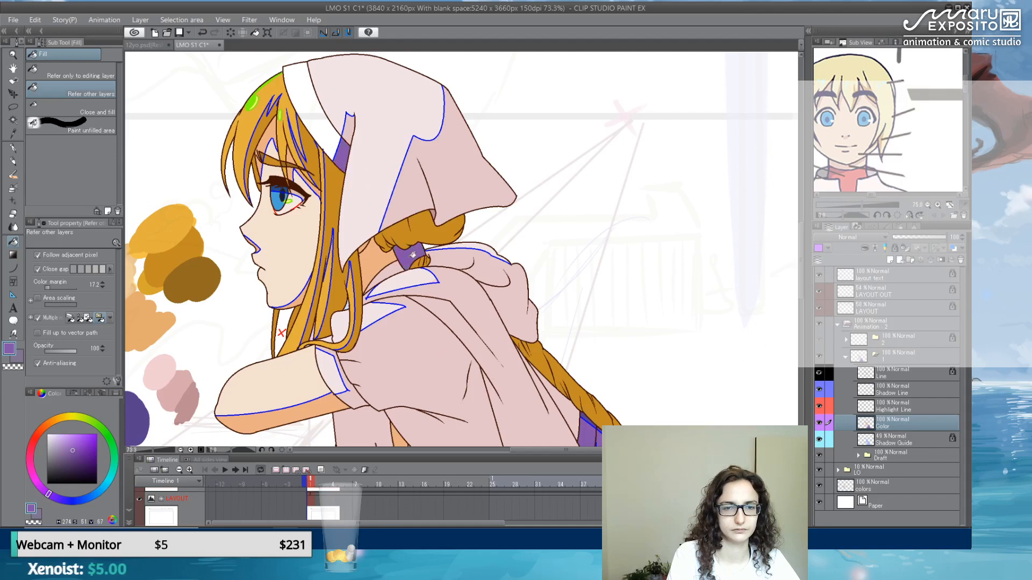
- Fill the lit part of the hood's front band with the light purple swatch color
drag(235, 329, 402, 274)
alt+click(241, 335)
drag(508, 117, 495, 170)
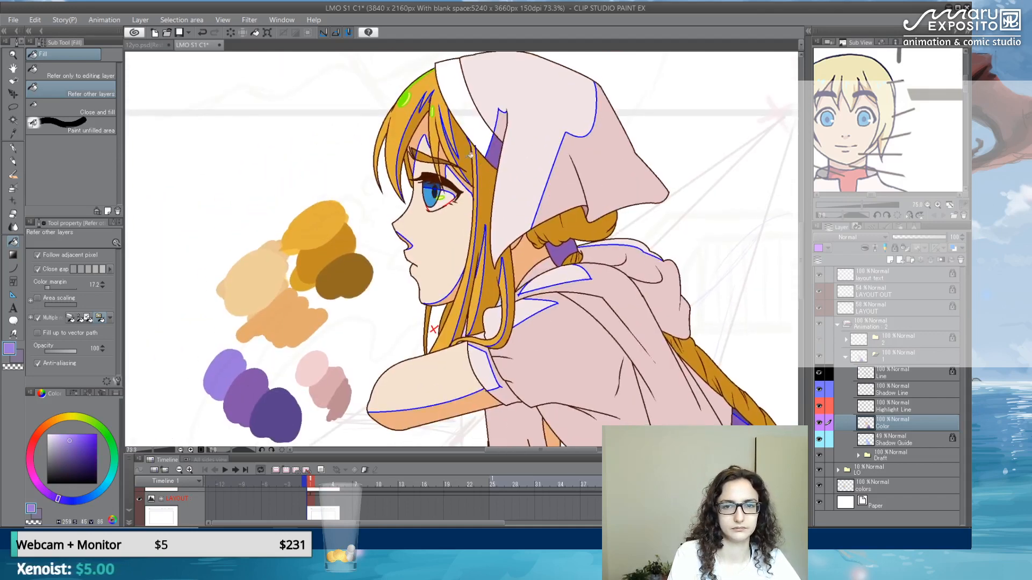
click(477, 117)
- Sample the light yellow hair swatch and adjust it to a paler yellow for the hair highlights
drag(456, 271, 429, 139)
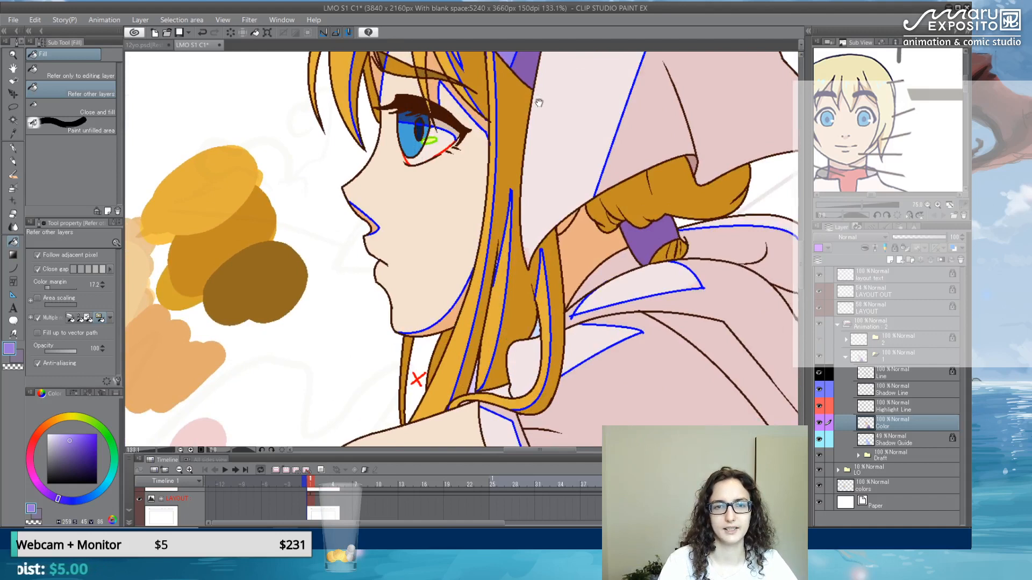
drag(539, 102, 487, 278)
drag(343, 305, 430, 223)
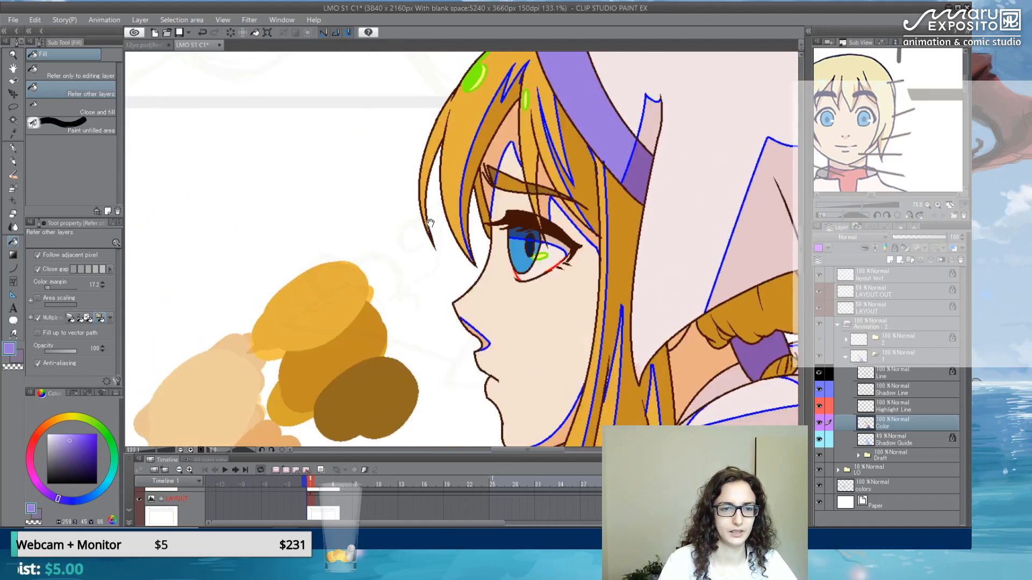
alt+click(329, 290)
drag(72, 438, 69, 431)
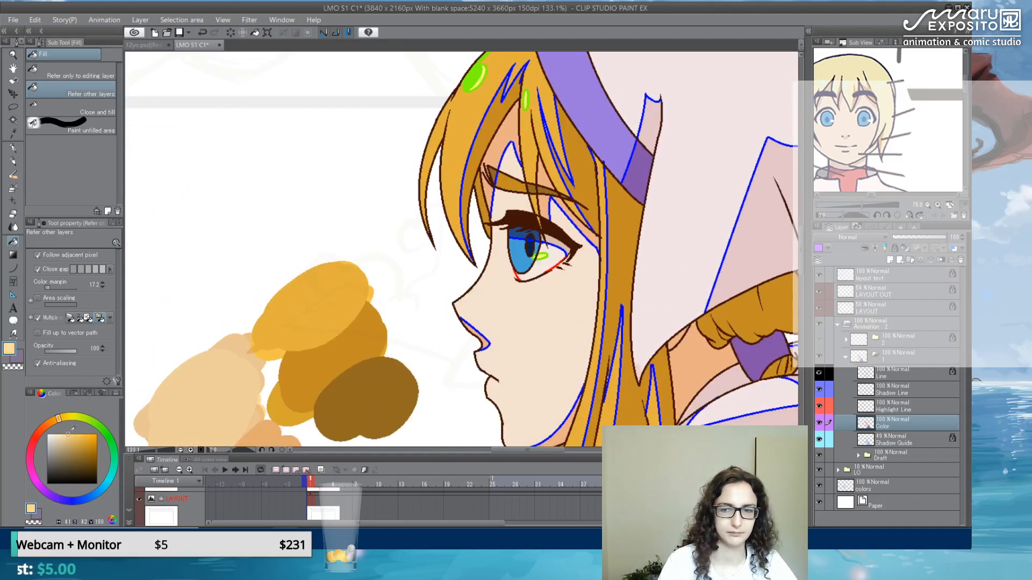
click(901, 411)
drag(594, 178, 497, 325)
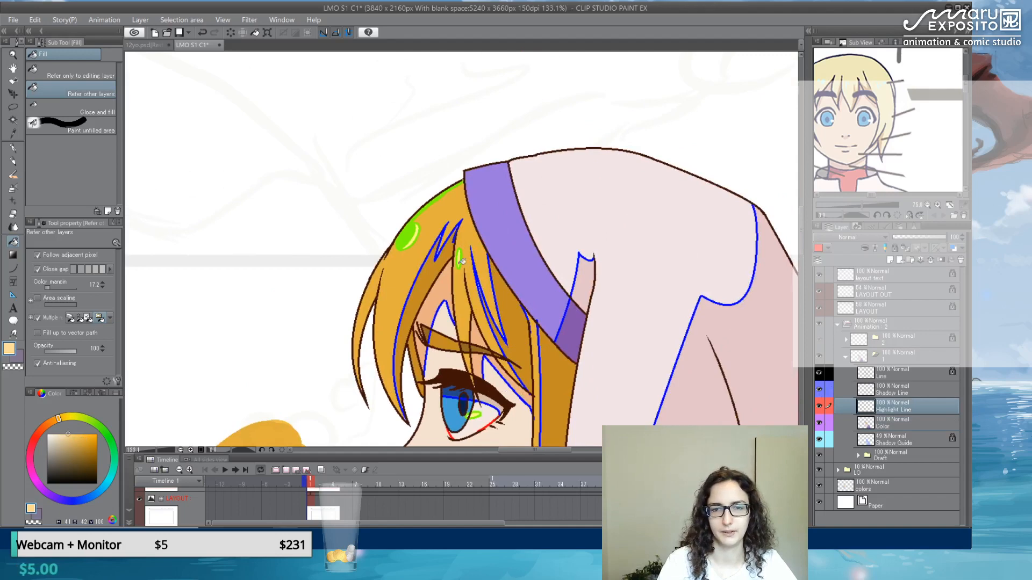
scroll(398, 239, up, 2)
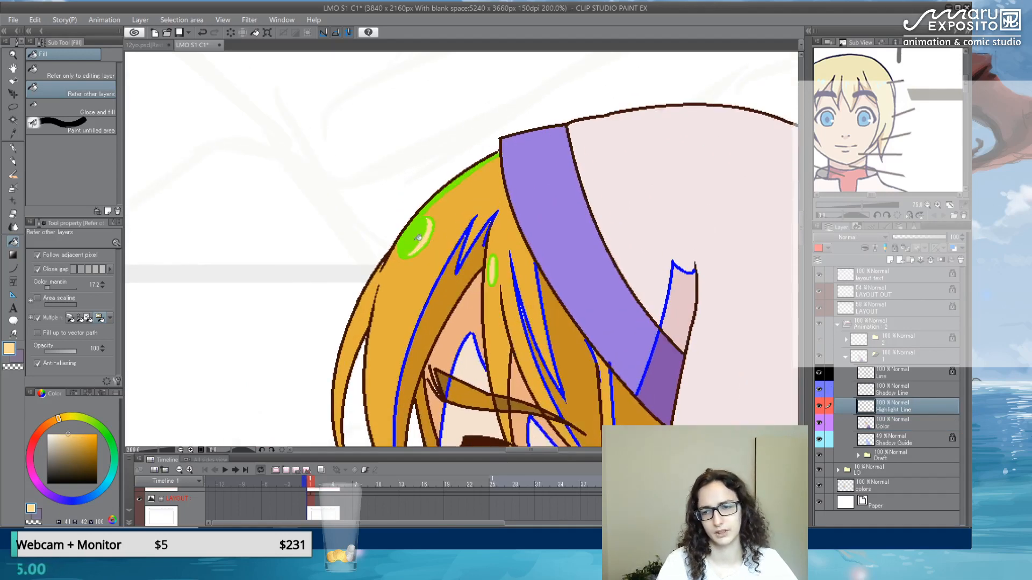
click(925, 423)
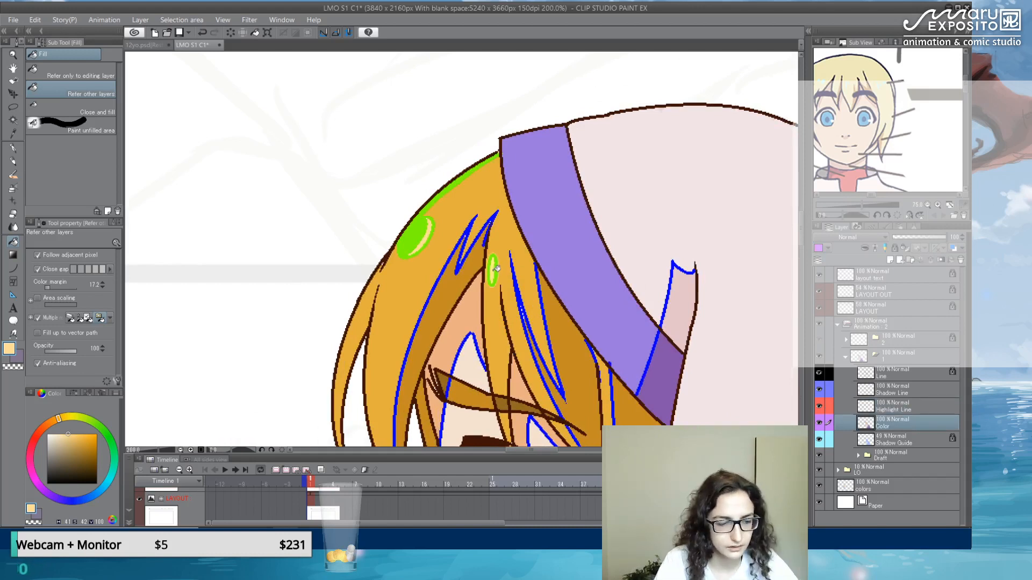
key(ctrl+z)
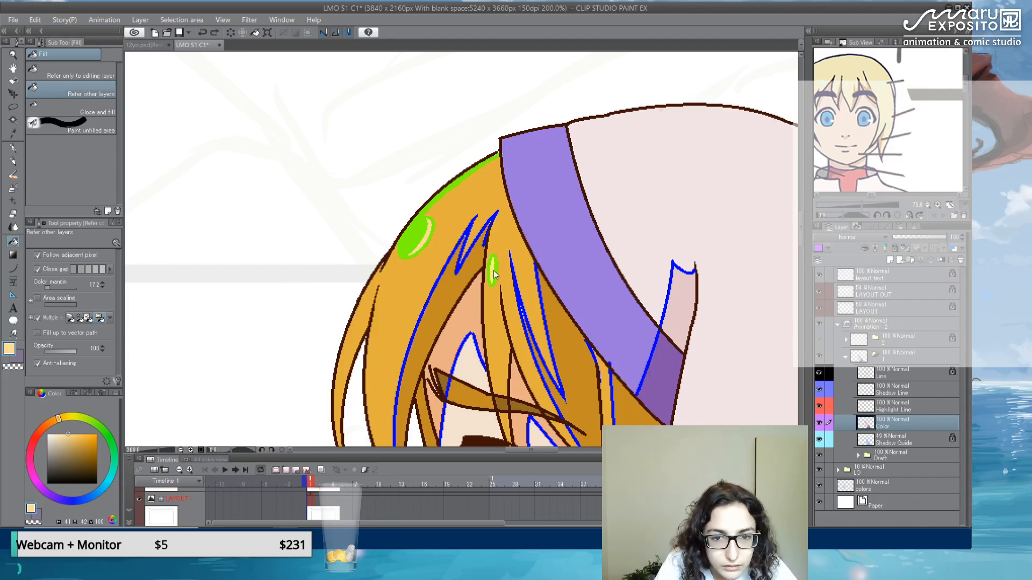
- Fill the eye's highlight outline with white on the Color layer and save the file
scroll(551, 269, down, 5)
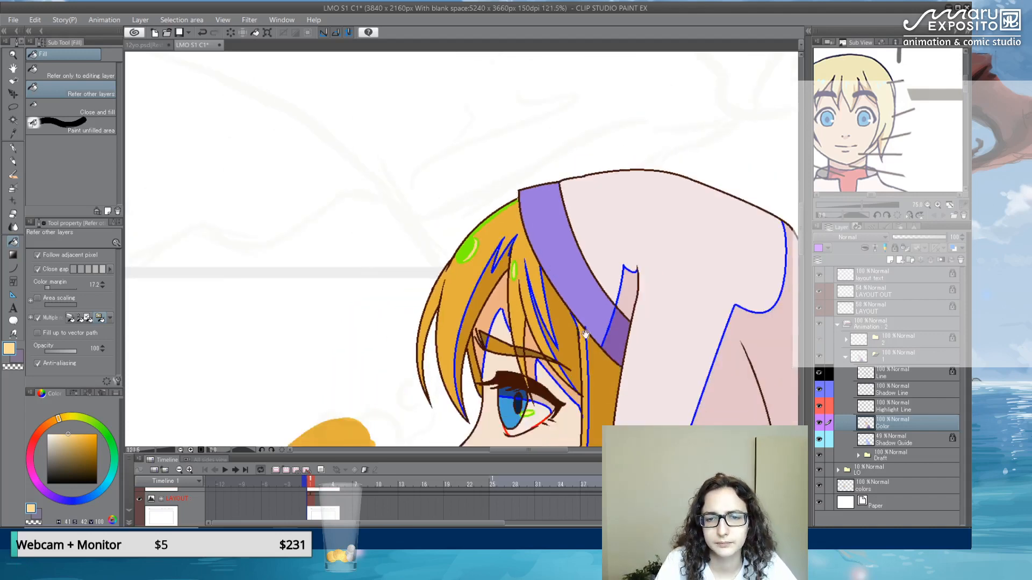
drag(607, 348, 537, 155)
scroll(453, 212, up, 7)
scroll(464, 211, up, 5)
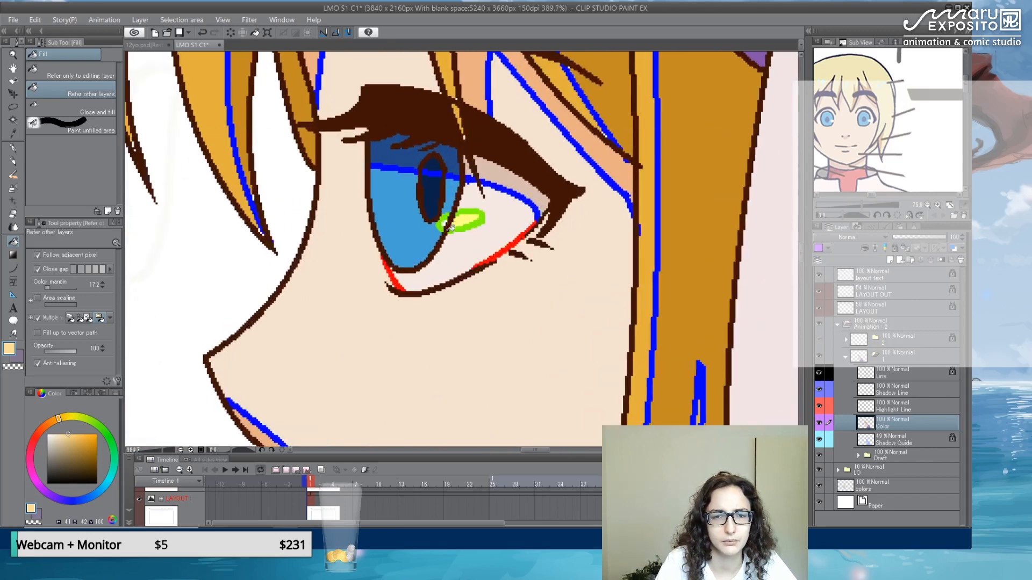
key(x)
click(471, 215)
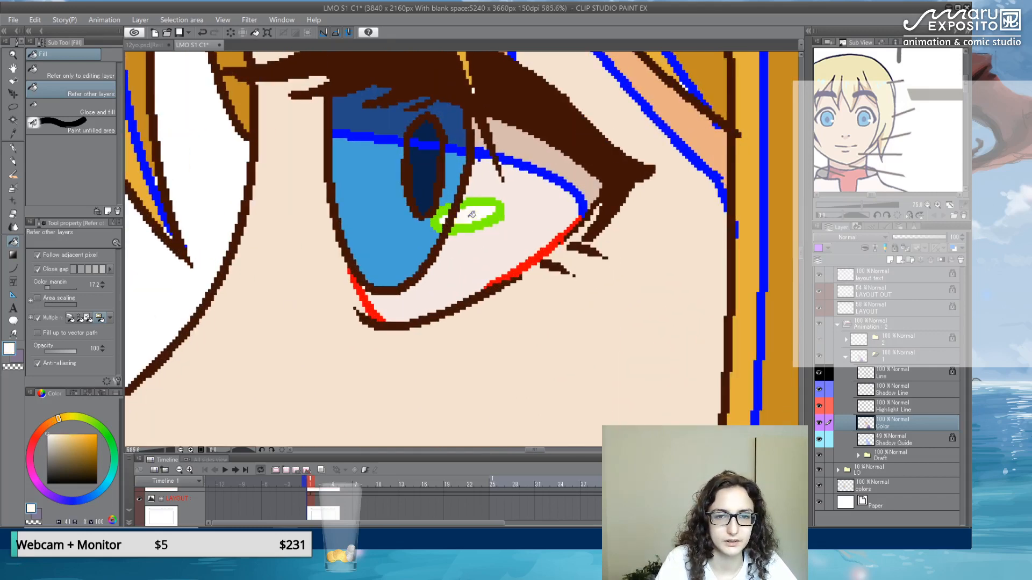
scroll(444, 217, down, 10)
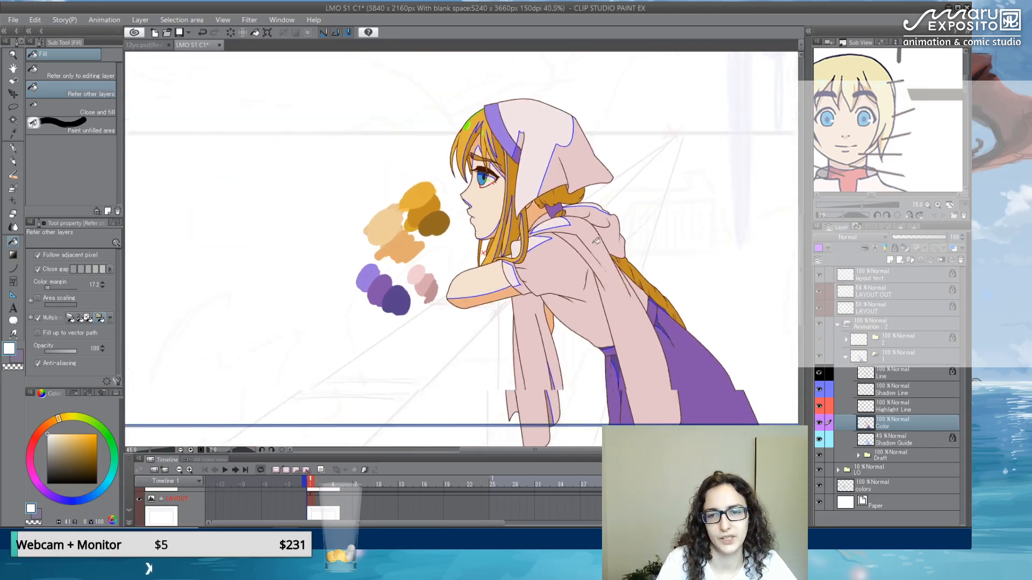
key(x)
scroll(597, 241, up, 1)
key(ctrl+s)
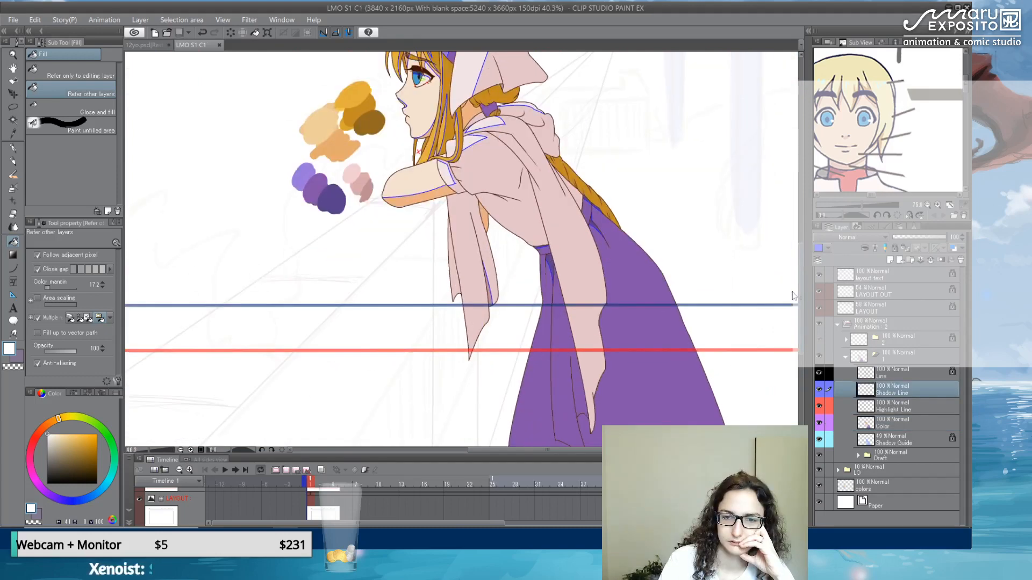
- On the Color layer, auto-select the purple-filled cloth panel beside the long hanging tail, including the parts crossed by the blue and red guide lines
scroll(791, 301, down, 2)
scroll(569, 251, up, 3)
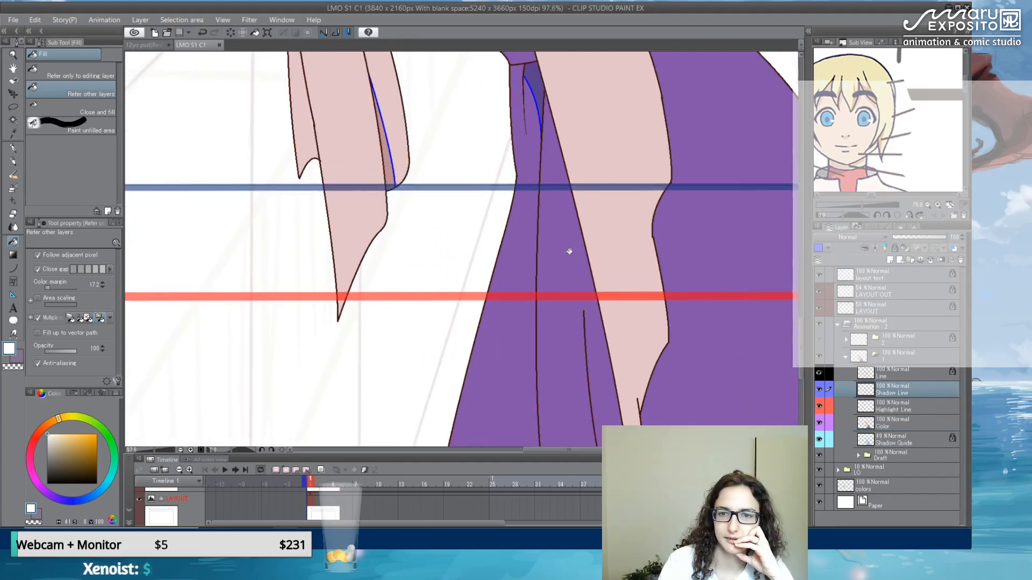
click(913, 424)
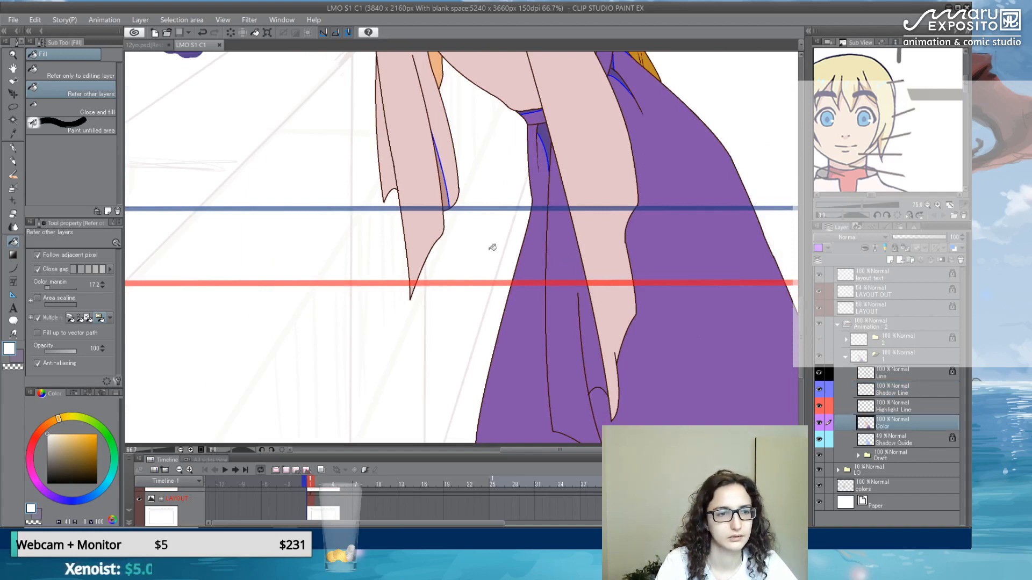
click(13, 122)
click(564, 308)
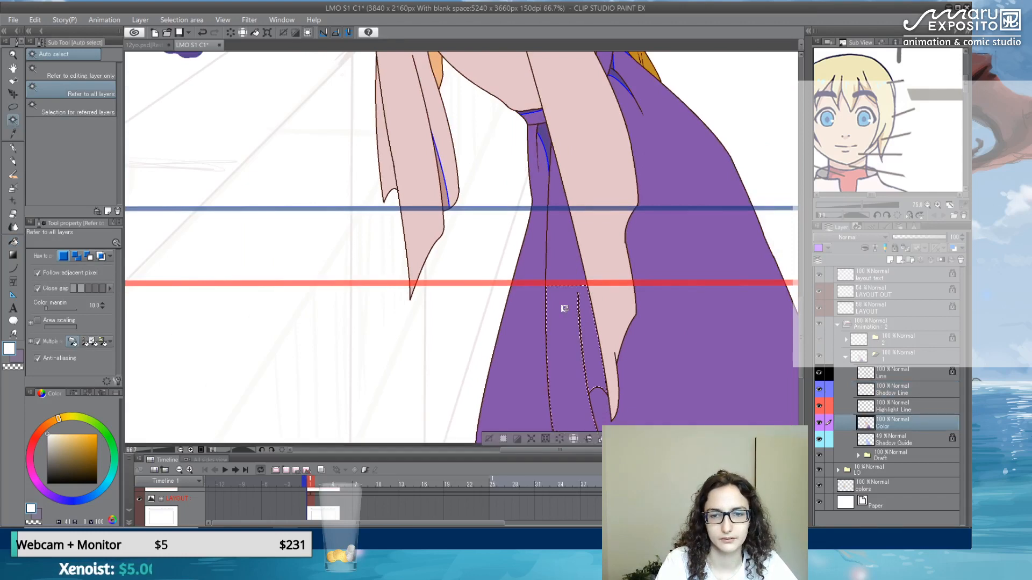
shift+click(557, 190)
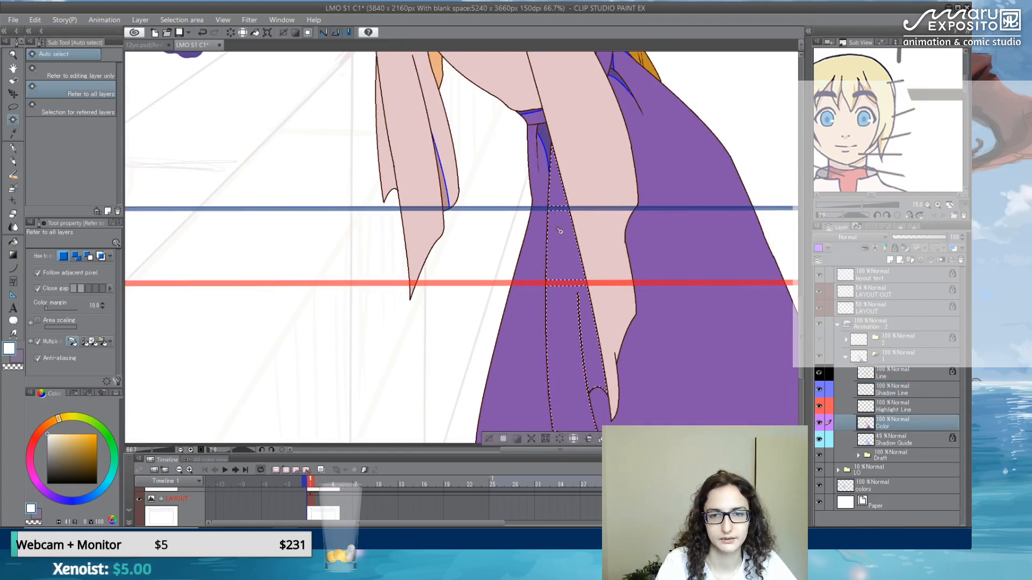
scroll(557, 218, up, 4)
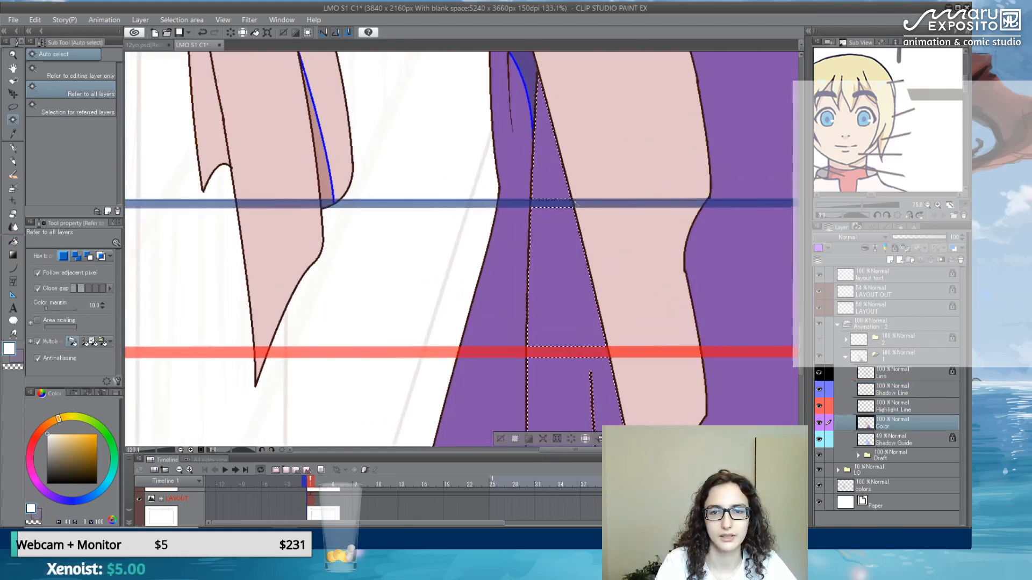
shift+click(554, 206)
shift+click(586, 389)
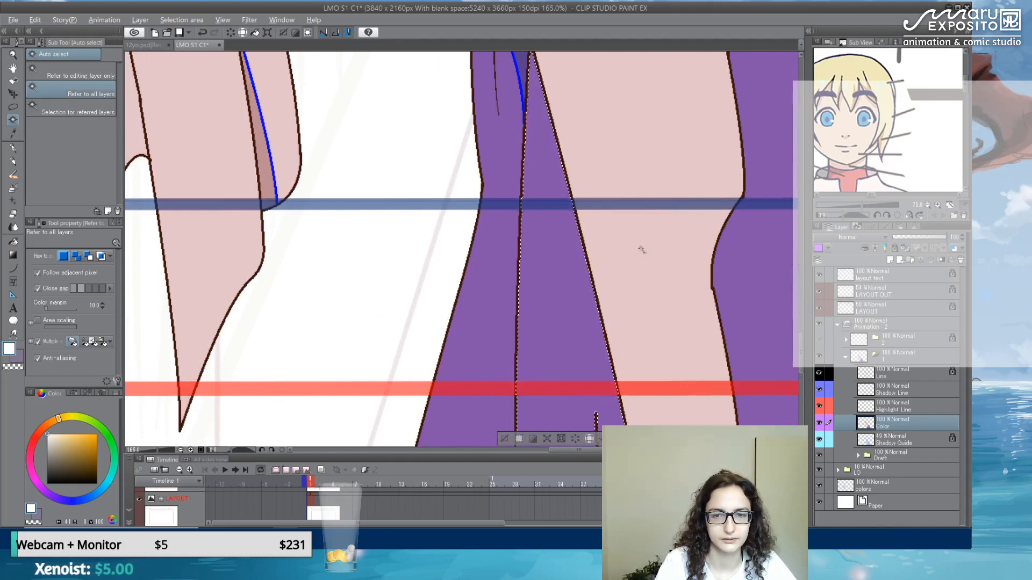
- Sample the pink shadow color of the hanging cloth, fill the selected panel with it, and clear the selection
key(p)
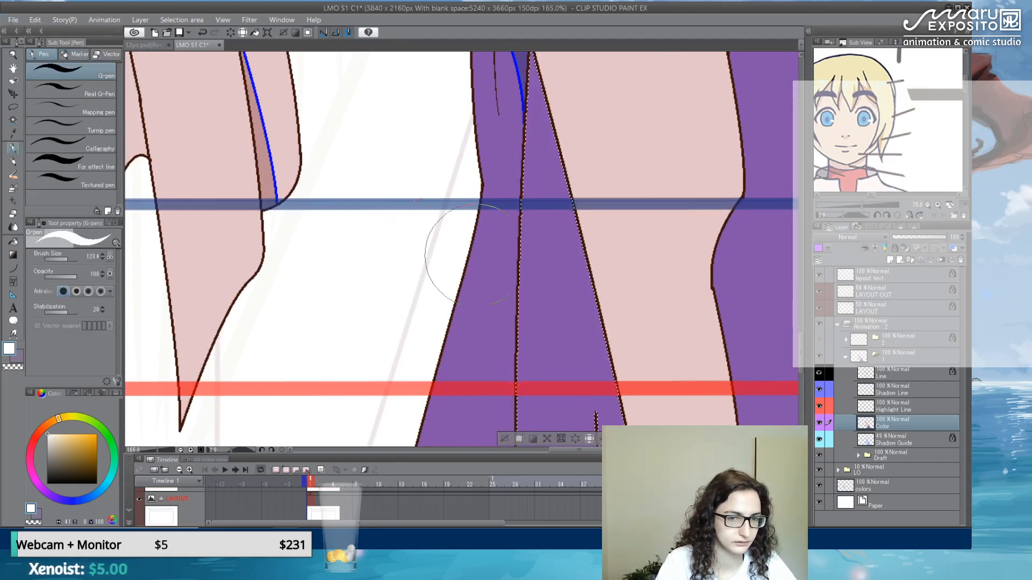
alt+click(620, 263)
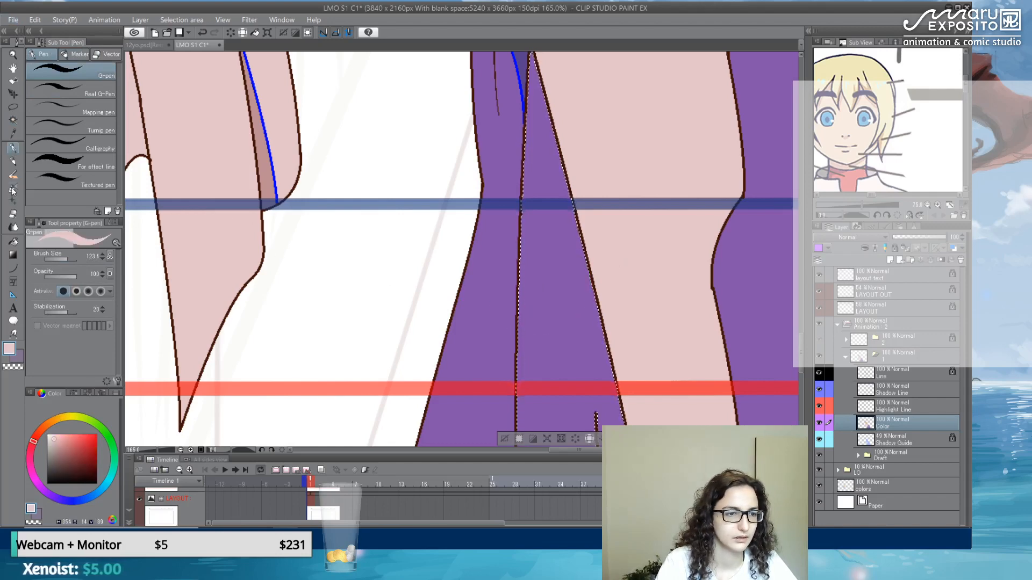
click(12, 243)
click(550, 272)
scroll(549, 272, down, 5)
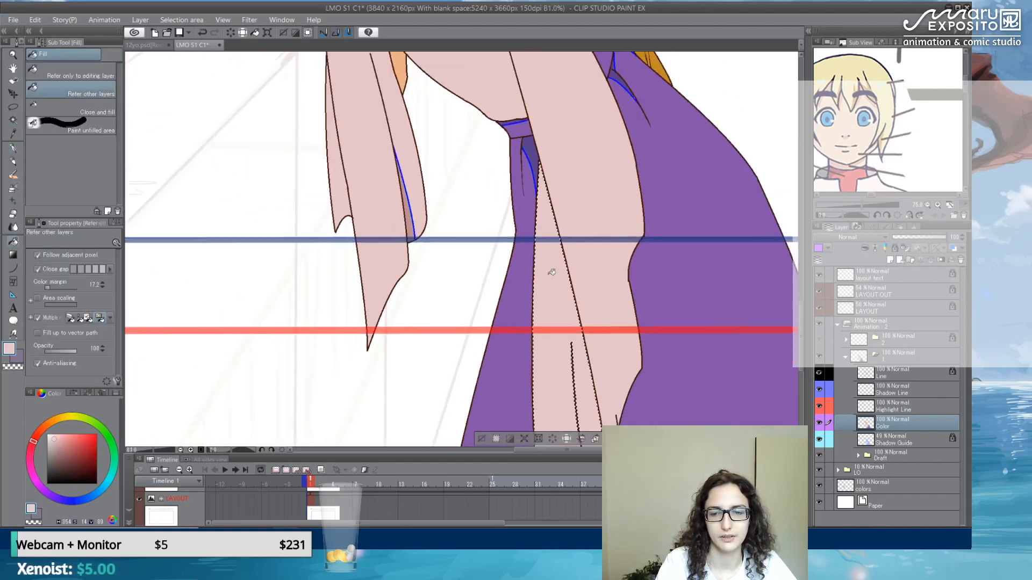
drag(641, 324, 578, 197)
key(ctrl+d)
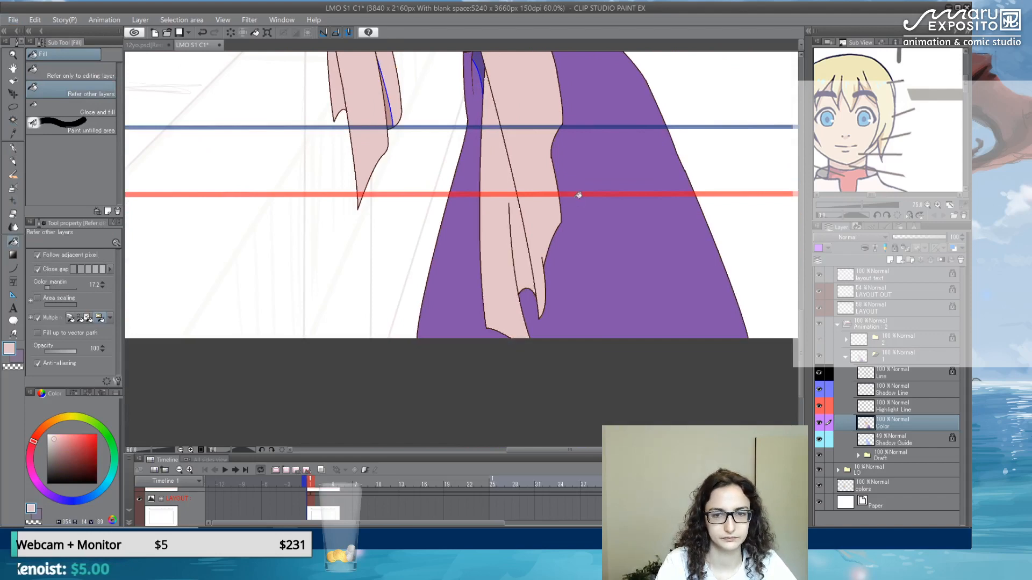
- Check the Shadow Line layer by toggling its visibility, then lock its transparent pixels
drag(514, 160, 518, 301)
scroll(518, 301, down, 1)
drag(505, 182, 554, 409)
click(849, 395)
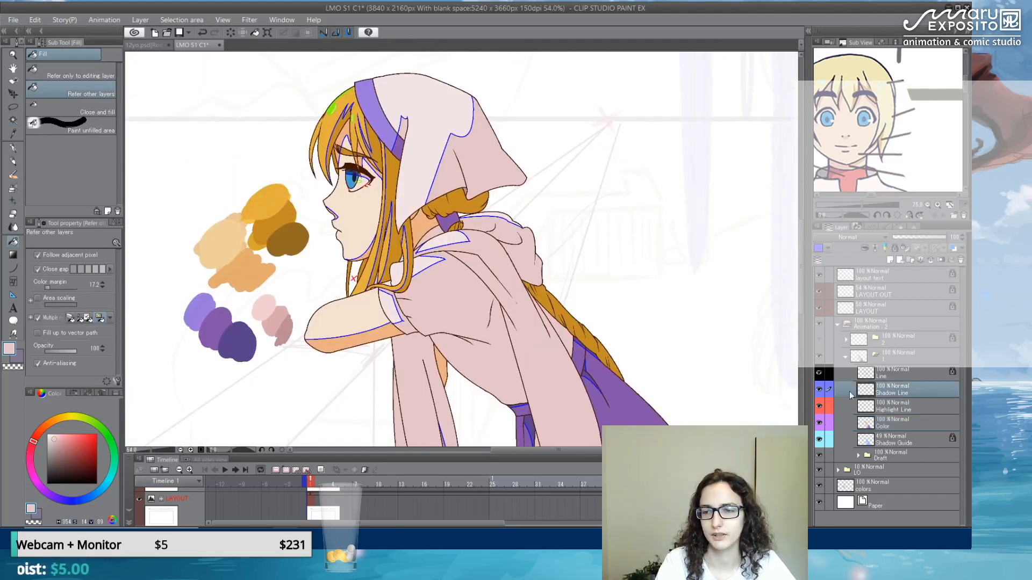
click(819, 390)
click(819, 390)
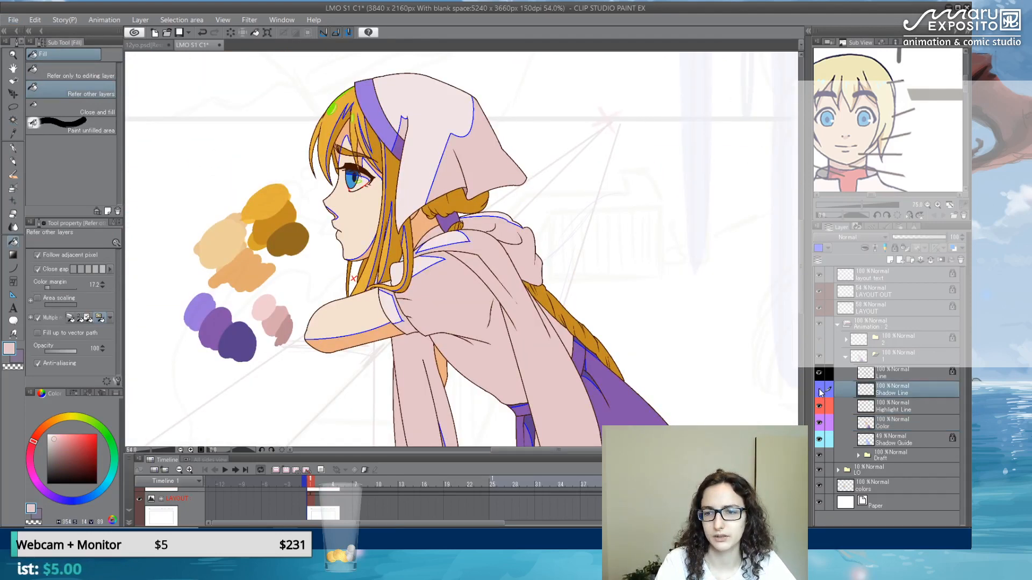
click(819, 390)
click(819, 390)
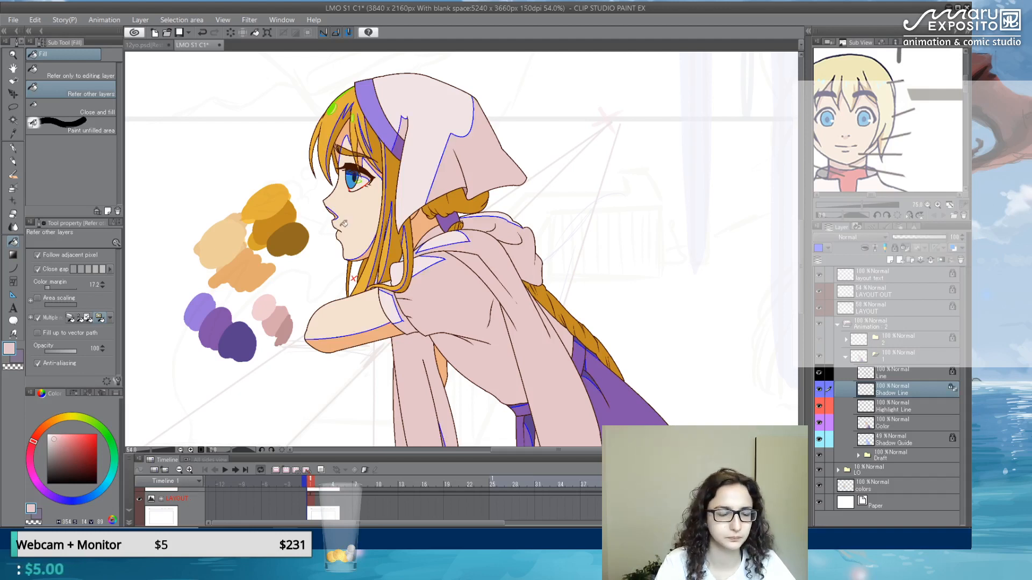
- Recolor the blue shadow line along the forearm with the sampled orange skin shadow using the G-pen
scroll(341, 354, up, 6)
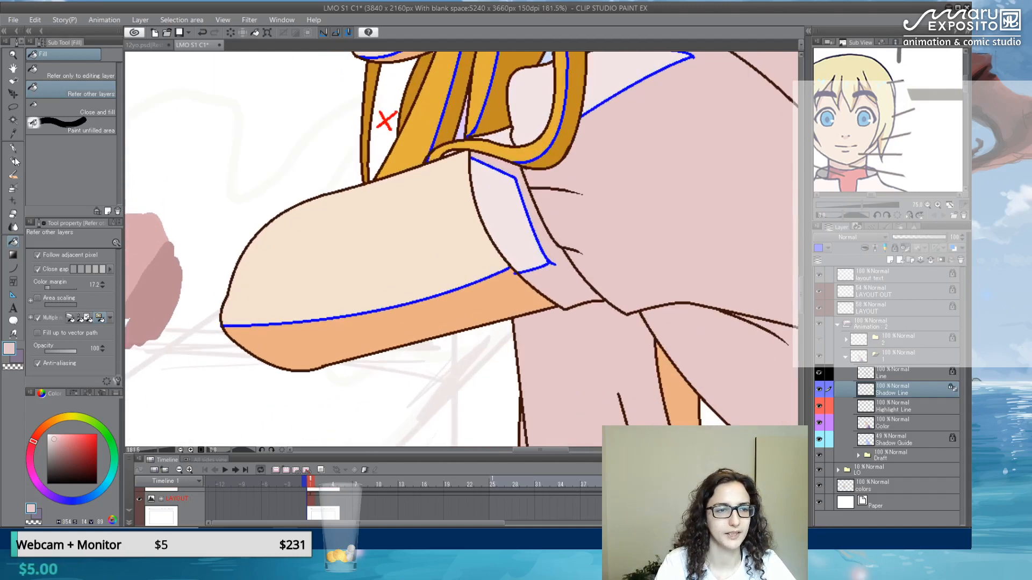
click(13, 148)
alt+click(326, 328)
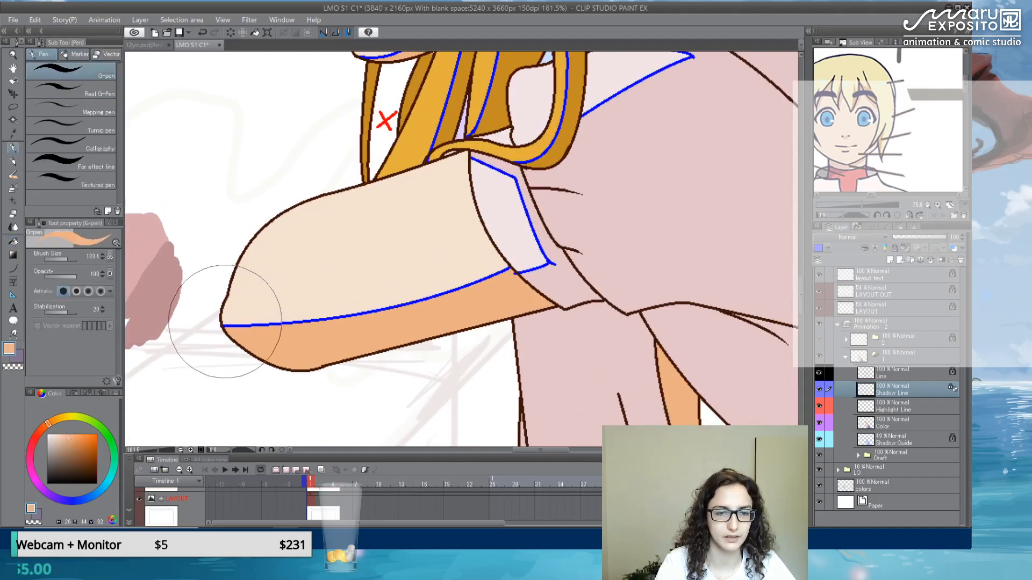
mouse_move(224, 322)
mouse_down()
mouse_move(348, 322)
mouse_move(434, 281)
mouse_up()
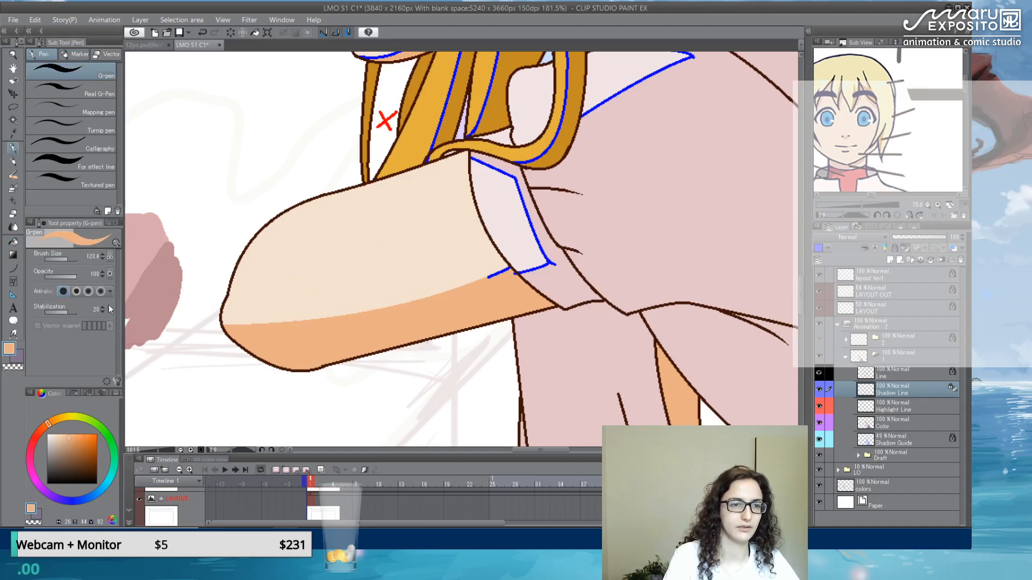
- Reduce the brush size and recolor the sleeve cuff's shadow line in shadow pink and the rest of the forearm line in skin shadow orange
drag(67, 259, 61, 260)
mouse_move(481, 279)
mouse_down()
mouse_move(532, 274)
mouse_move(538, 256)
mouse_move(506, 187)
mouse_move(470, 183)
mouse_up()
alt+click(559, 280)
alt+click(504, 287)
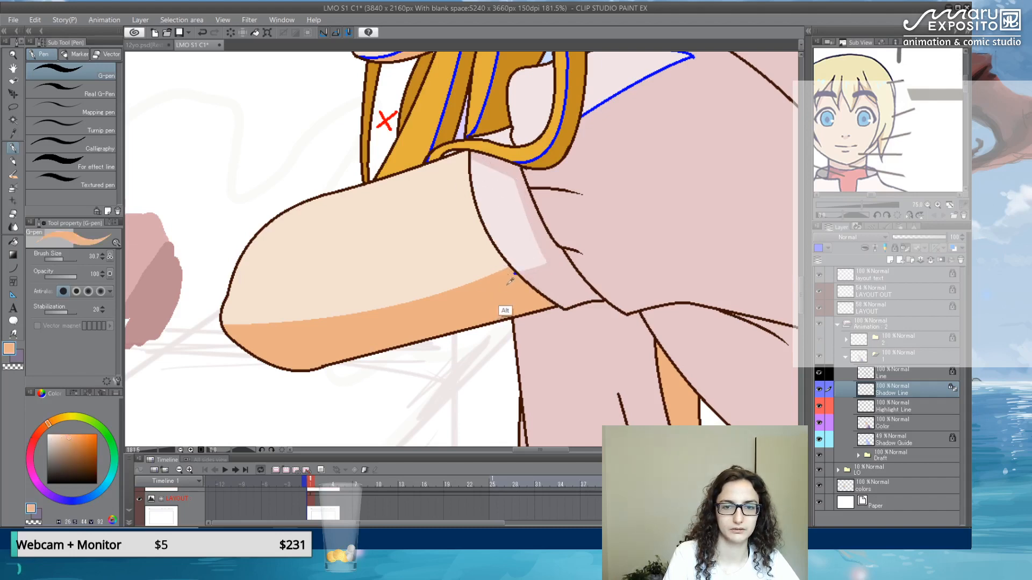
- Sample the darker golden hair color and recolor the blue shadow lines in the loose strands behind the jaw
alt+click(546, 164)
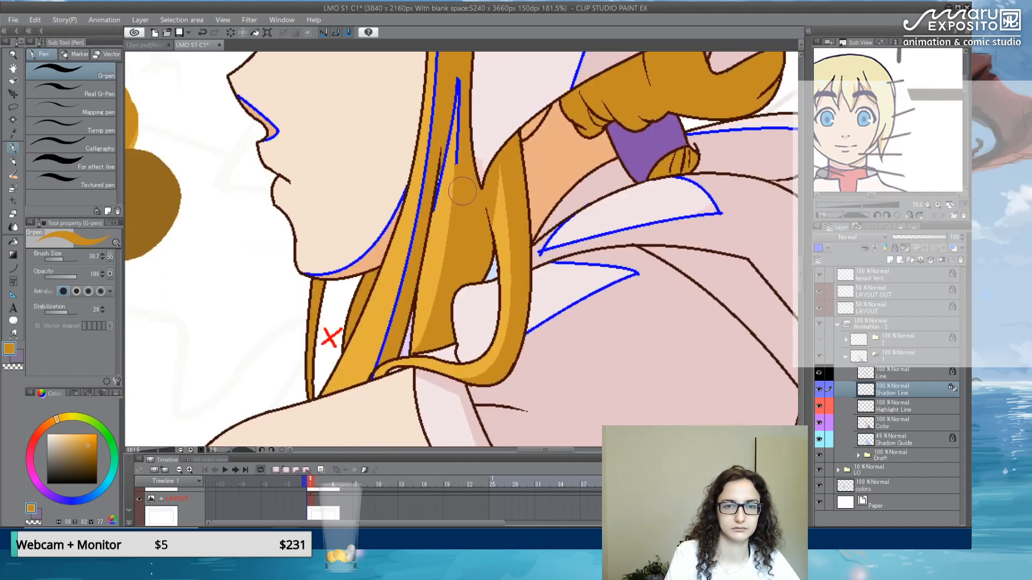
mouse_move(463, 190)
mouse_down()
mouse_move(455, 79)
mouse_move(435, 230)
mouse_up()
drag(508, 351, 484, 240)
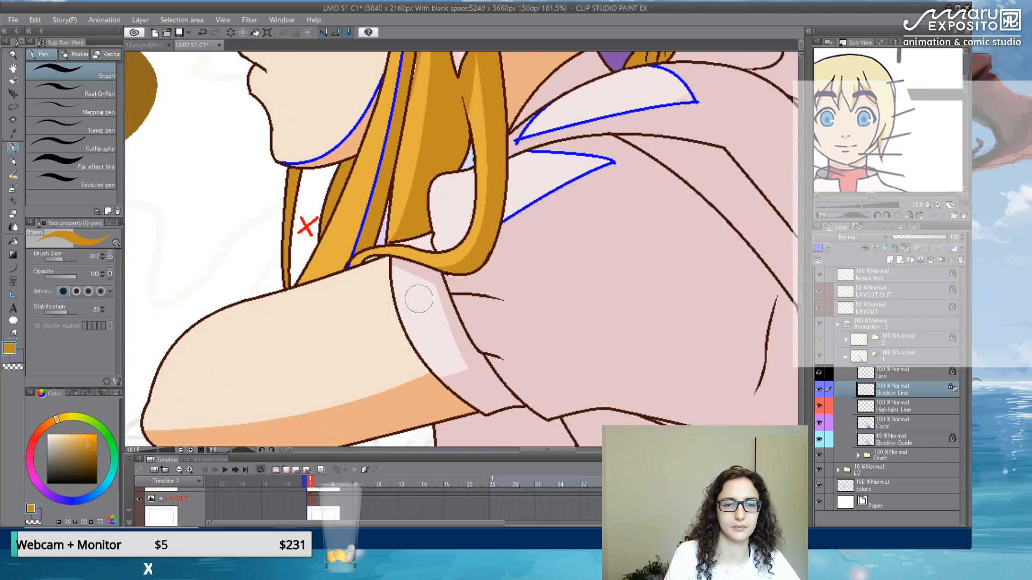
click(395, 387)
drag(386, 391, 450, 376)
key(ctrl+z)
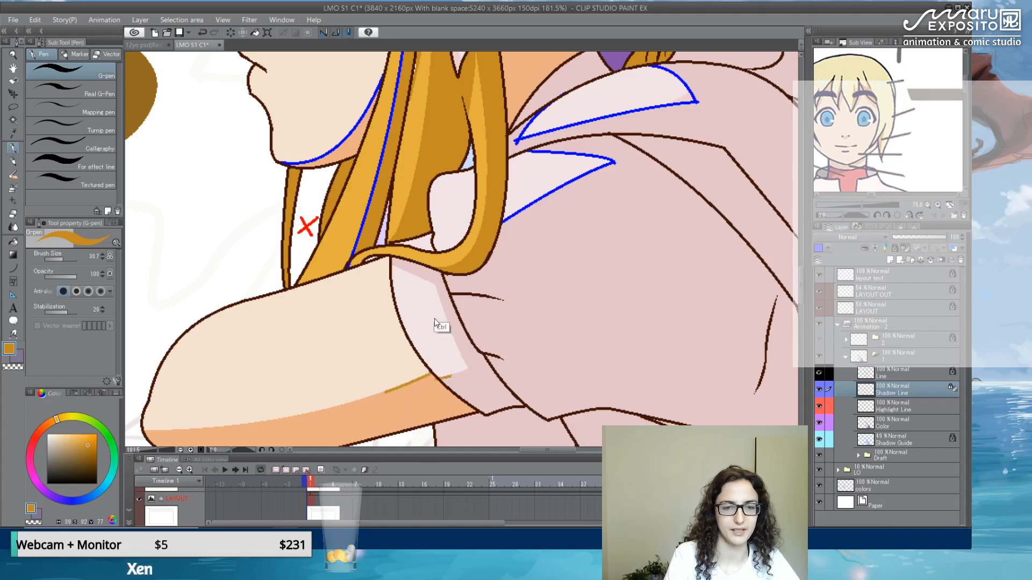
- Recolor the remaining blue shadow lines in the long hair lock beside the face with sampled golden hair colors
drag(446, 186, 461, 303)
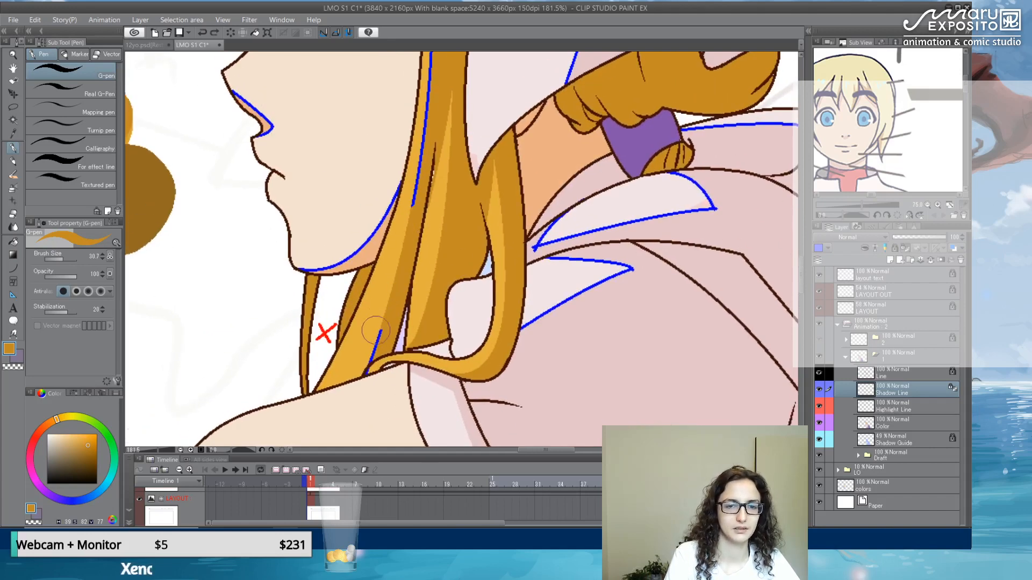
alt+click(379, 364)
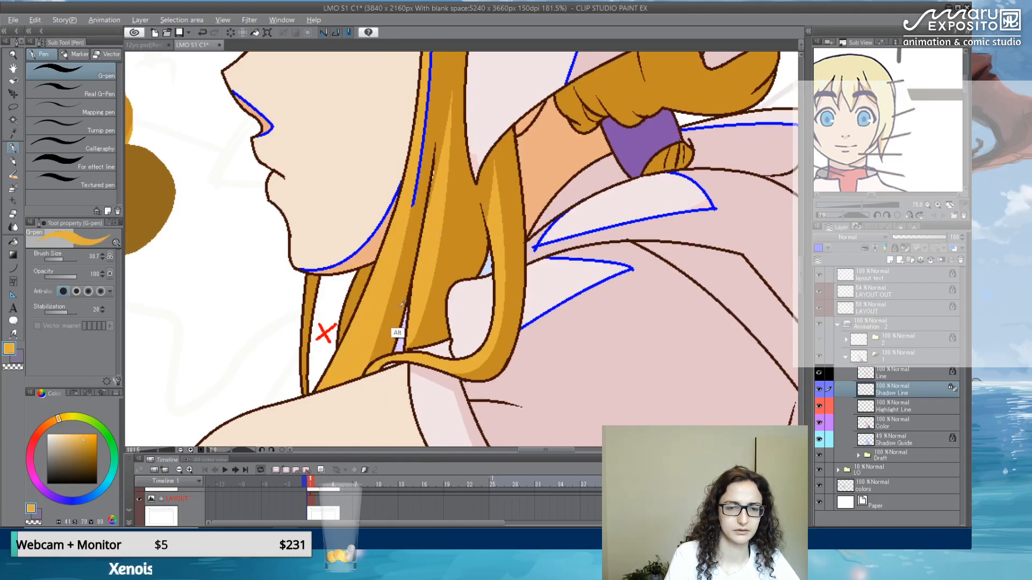
drag(435, 178, 422, 297)
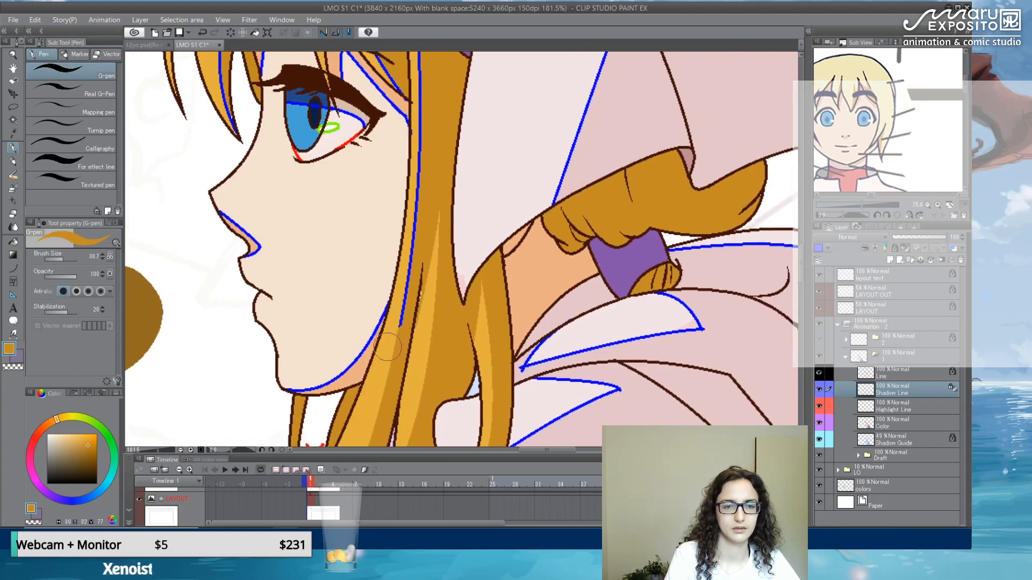
mouse_move(395, 334)
mouse_down()
mouse_move(414, 273)
mouse_move(432, 129)
mouse_up()
drag(433, 145, 422, 281)
mouse_move(416, 279)
mouse_down()
mouse_move(407, 139)
mouse_move(398, 147)
mouse_move(412, 274)
mouse_up()
- Recolor the shadow line across the hood's front band in sampled purple and the adjoining hood fold's line in shadow pink
alt+click(441, 188)
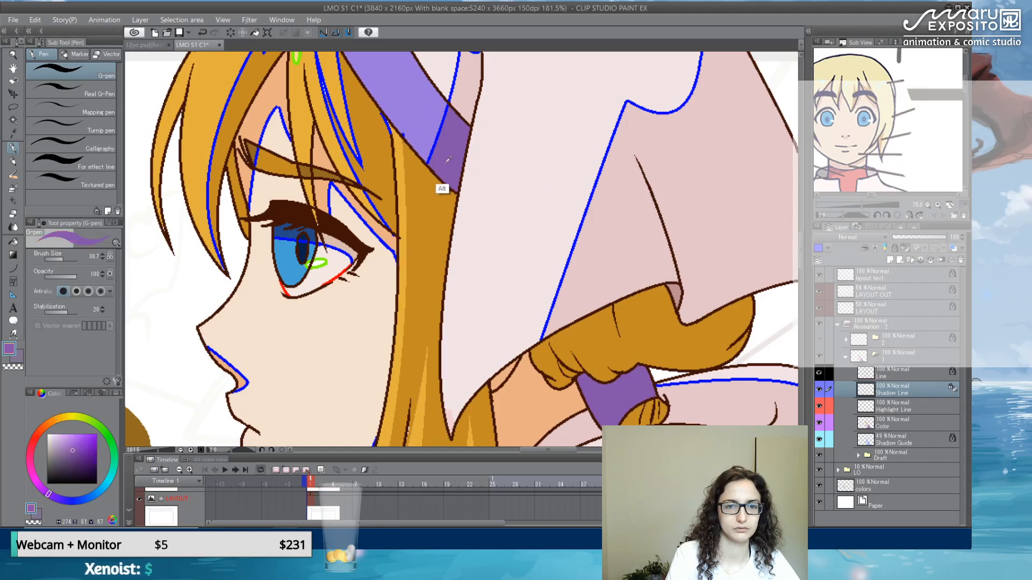
drag(429, 166, 433, 134)
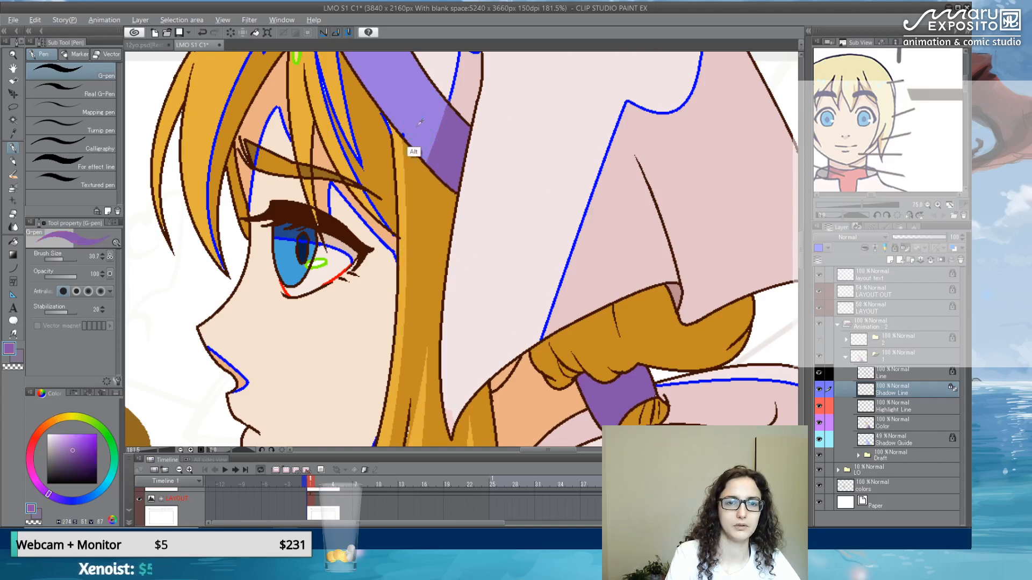
alt+click(421, 122)
mouse_move(461, 110)
mouse_down()
mouse_move(424, 151)
mouse_move(442, 169)
mouse_move(424, 199)
mouse_up()
alt+click(429, 208)
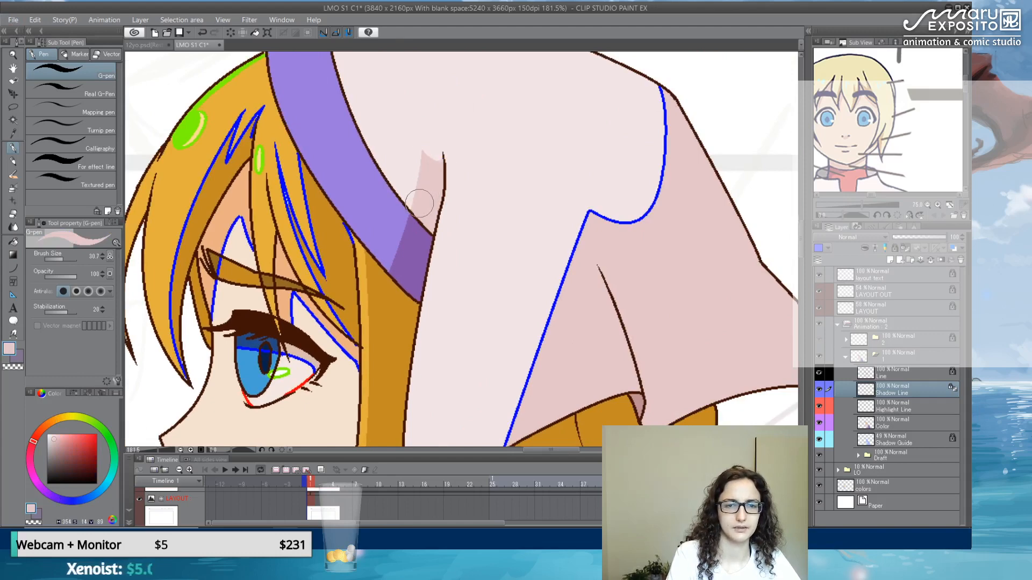
- Recolor the blue shadow lines in the fringe beside the hood in sampled dark golden hair color and the forehead lines in skin shadow orange
drag(452, 253, 590, 233)
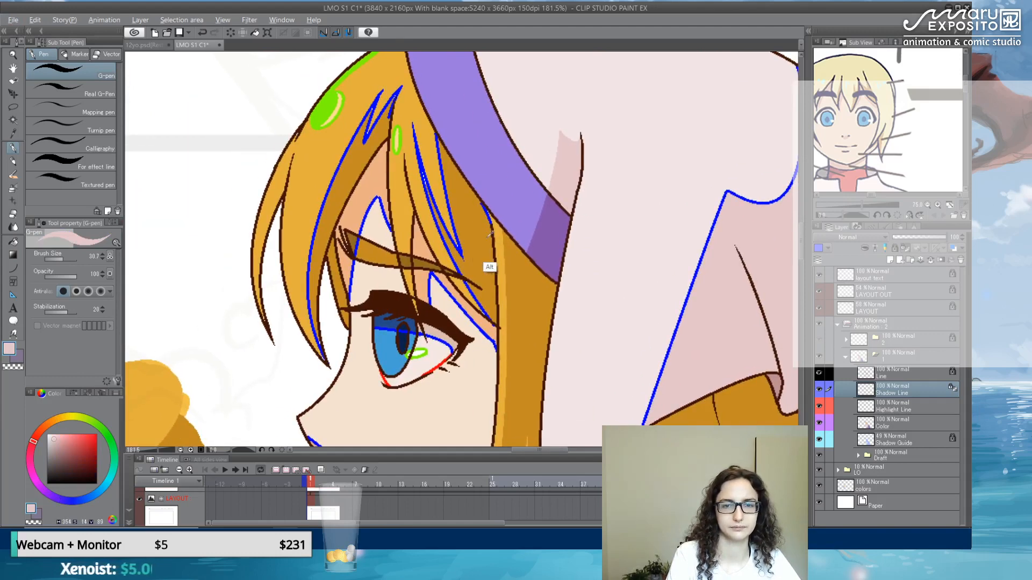
alt+click(469, 258)
mouse_move(434, 195)
mouse_down()
mouse_move(418, 129)
mouse_move(450, 210)
mouse_move(433, 203)
mouse_up()
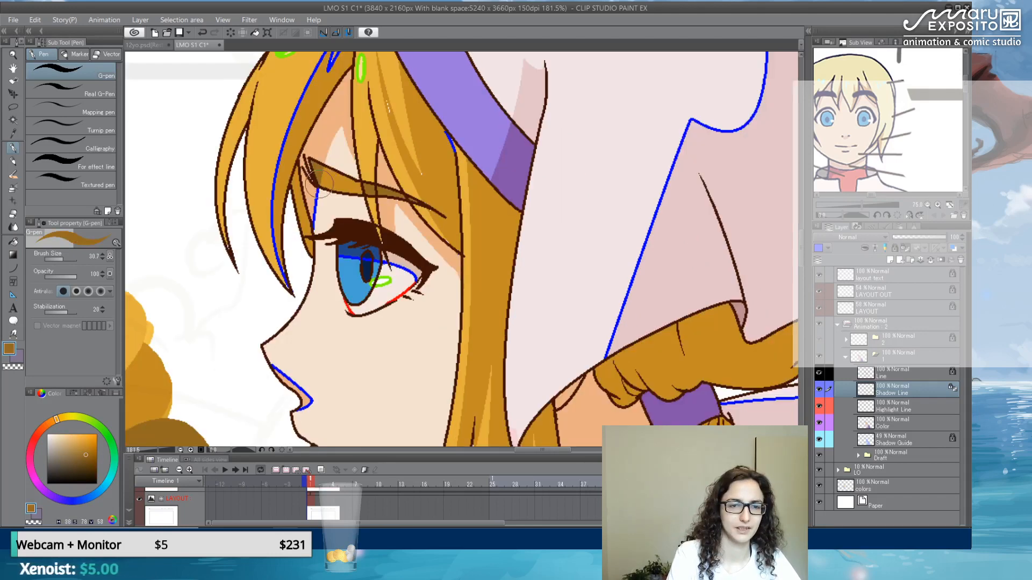
alt+click(314, 212)
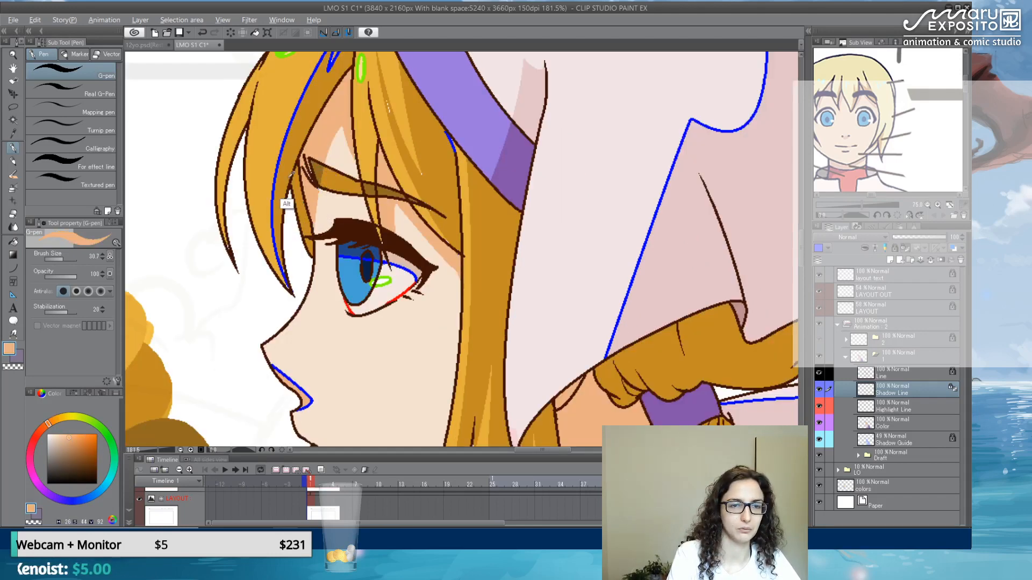
- Sample the dark golden hair color again and recolor the remaining blue shadow lines in the front fringe strands
alt+click(286, 212)
mouse_move(271, 221)
mouse_down()
mouse_move(287, 285)
mouse_move(266, 198)
mouse_move(292, 112)
mouse_move(290, 232)
mouse_move(264, 237)
mouse_up()
drag(264, 242, 287, 203)
drag(324, 163, 332, 140)
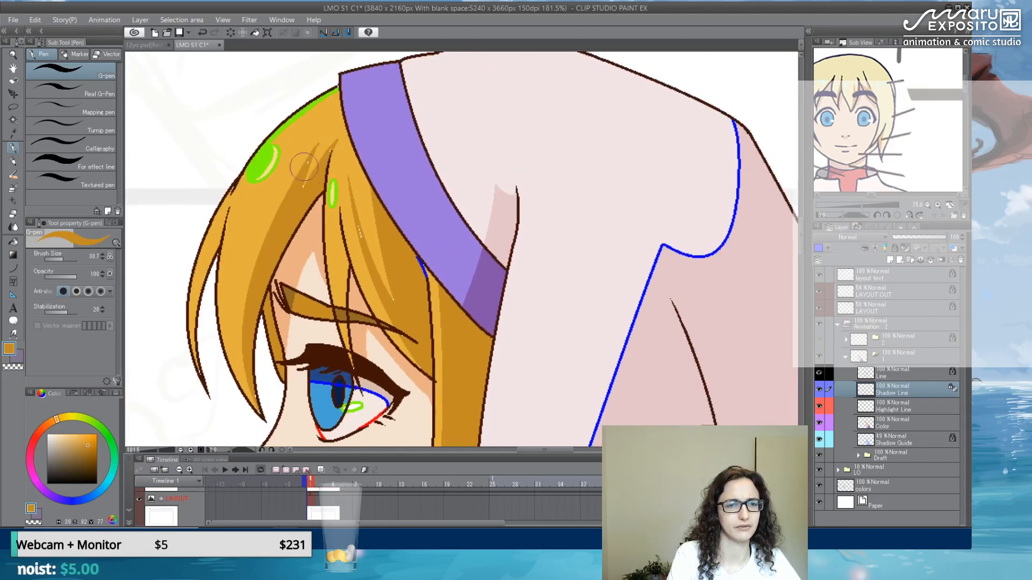
- Recolor the green outlines on the Highlight Line layer, using the sampled pale yellow for the hair highlights and white for the eye highlight
drag(312, 206, 372, 196)
alt+click(332, 157)
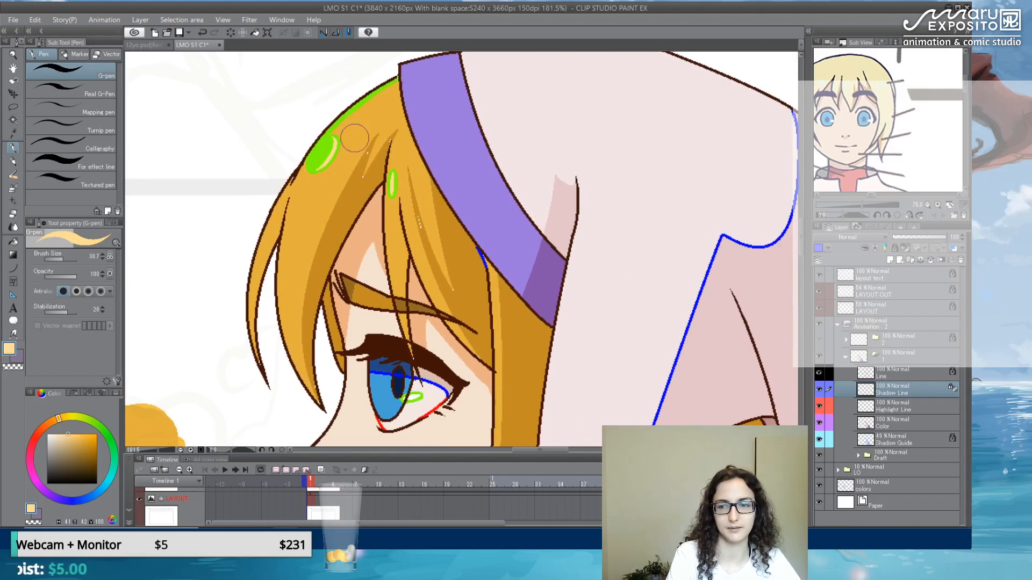
click(898, 376)
click(905, 397)
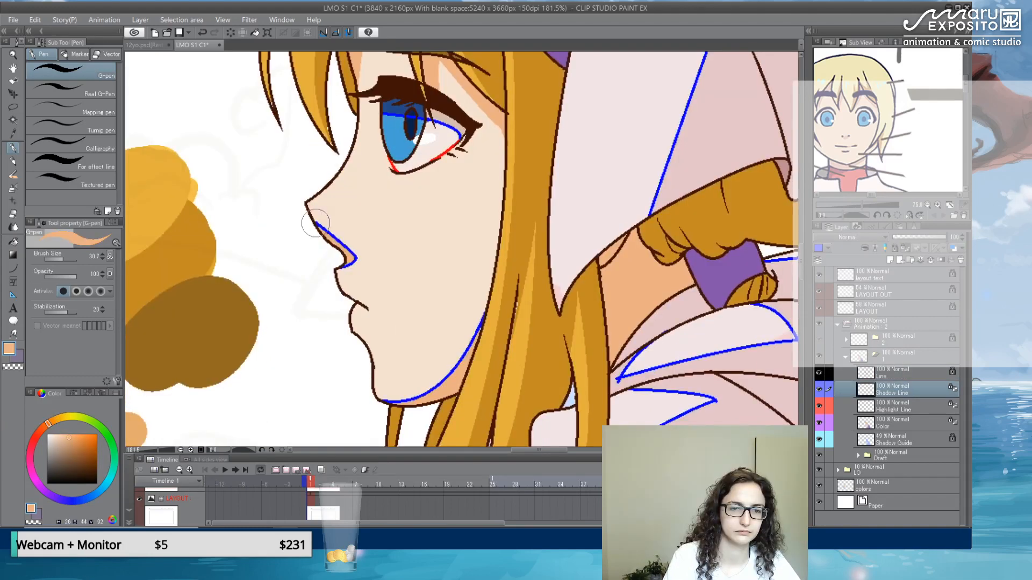
- Recolor the blue shadow lines under the nose and along the jaw in skin shadow orange
mouse_move(315, 222)
mouse_down()
mouse_move(354, 254)
mouse_move(332, 267)
mouse_up()
drag(426, 336, 388, 231)
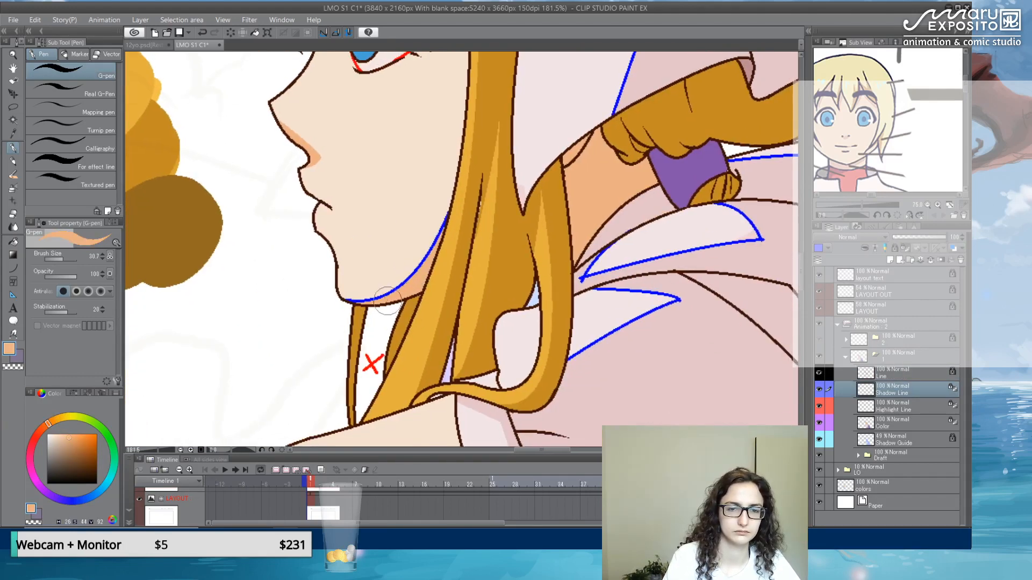
mouse_move(349, 301)
mouse_down()
mouse_move(370, 297)
mouse_move(414, 258)
mouse_move(431, 225)
mouse_move(428, 193)
mouse_up()
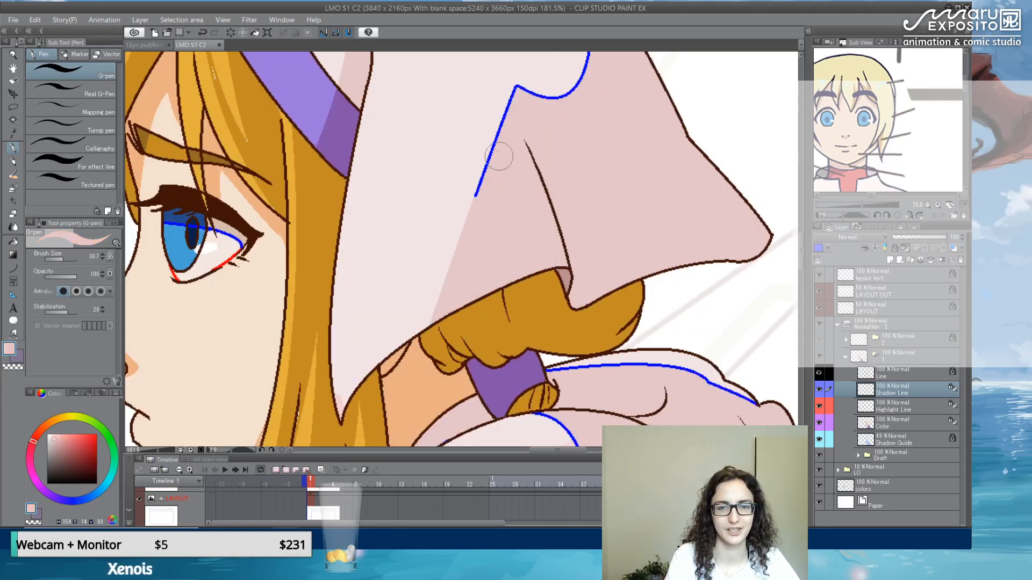
- Recolor the long blue shadow line across the side of the hood in shadow pink
mouse_move(481, 183)
mouse_down()
mouse_move(516, 95)
mouse_move(598, 72)
mouse_move(539, 272)
mouse_move(542, 113)
mouse_up()
mouse_move(431, 304)
mouse_down()
mouse_move(497, 250)
mouse_move(652, 189)
mouse_up()
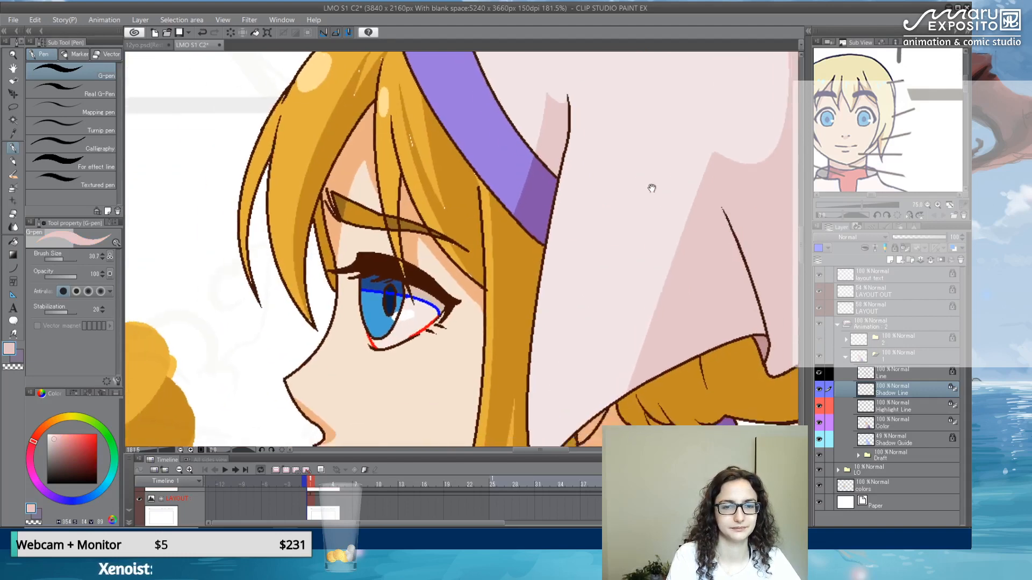
- Sample the shaded eye-white color and recolor the blue shadow line across the white of the eye
drag(527, 311, 494, 215)
alt+click(387, 201)
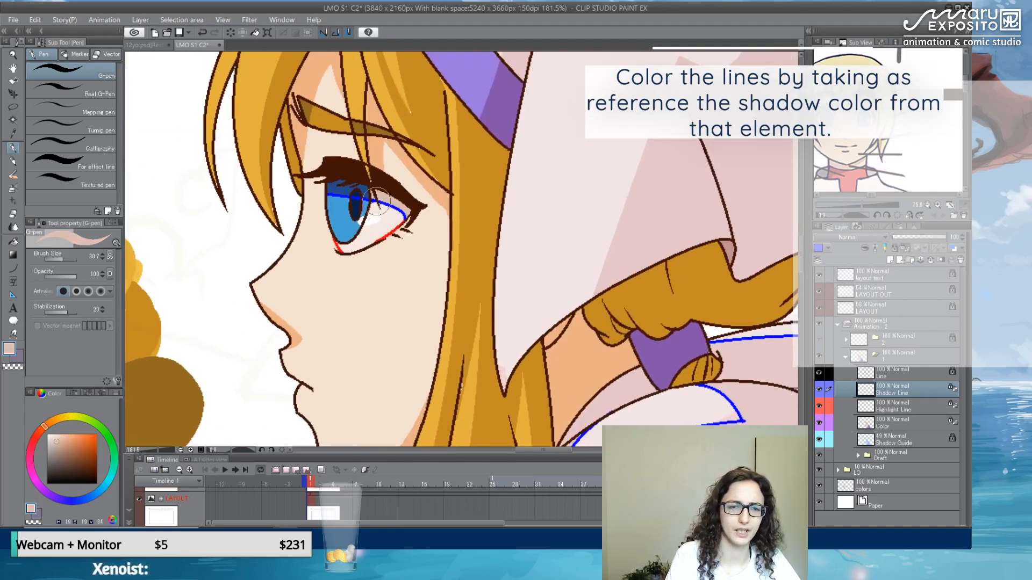
drag(377, 202, 396, 213)
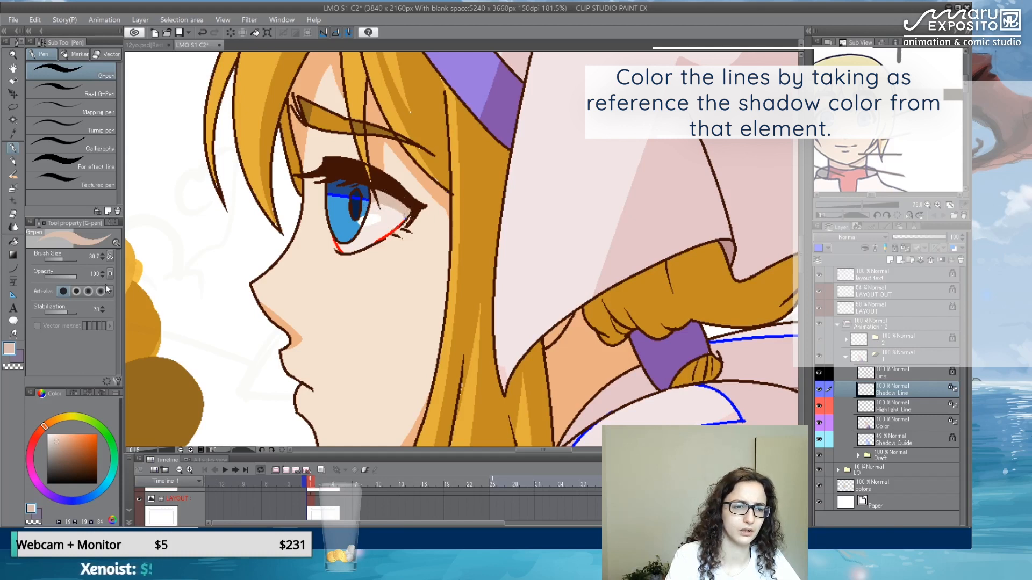
- Reduce the brush size and recolor the shadow line across the iris and pupil with sampled dark blues
drag(69, 259, 60, 262)
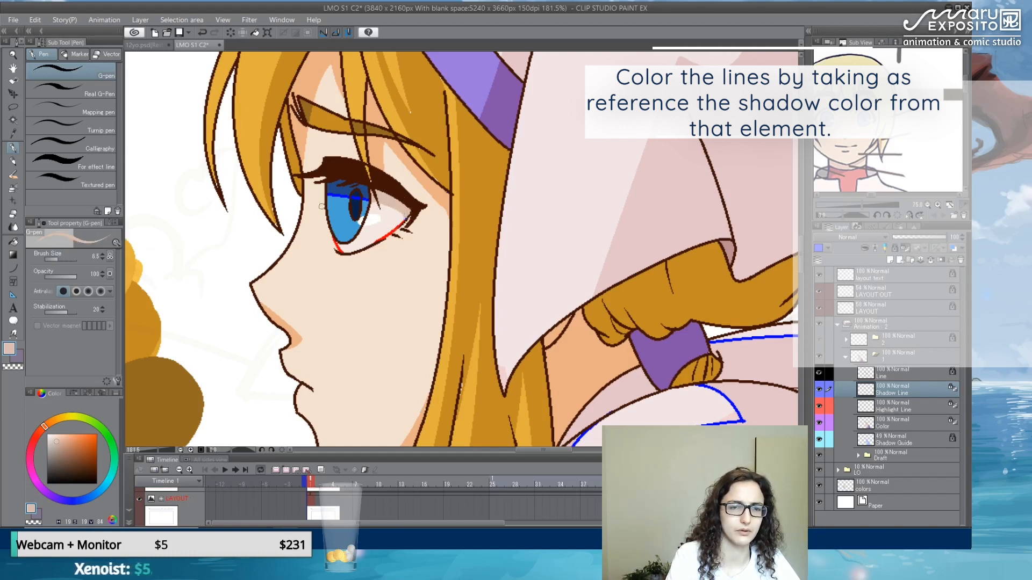
alt+click(348, 194)
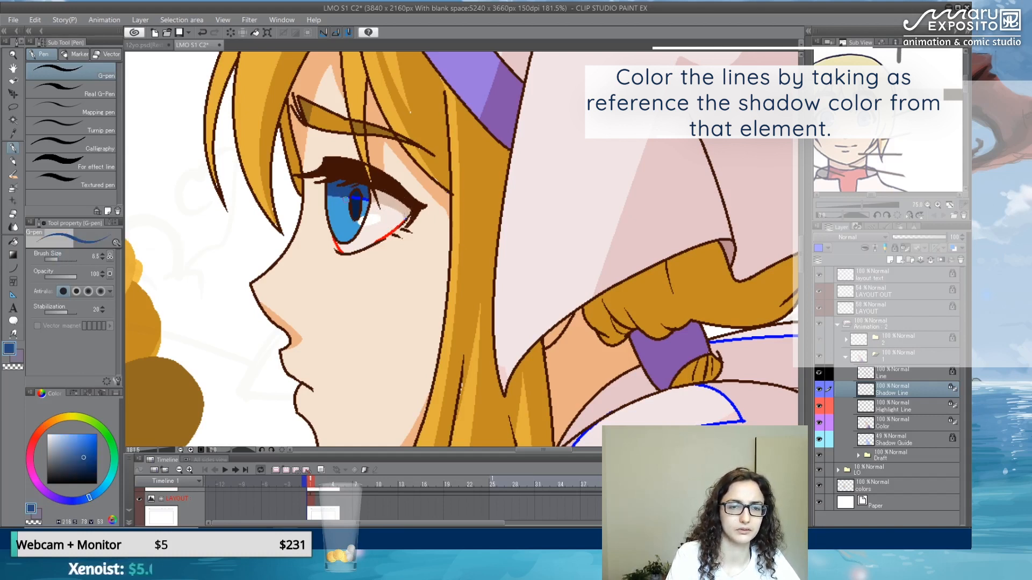
alt+click(356, 200)
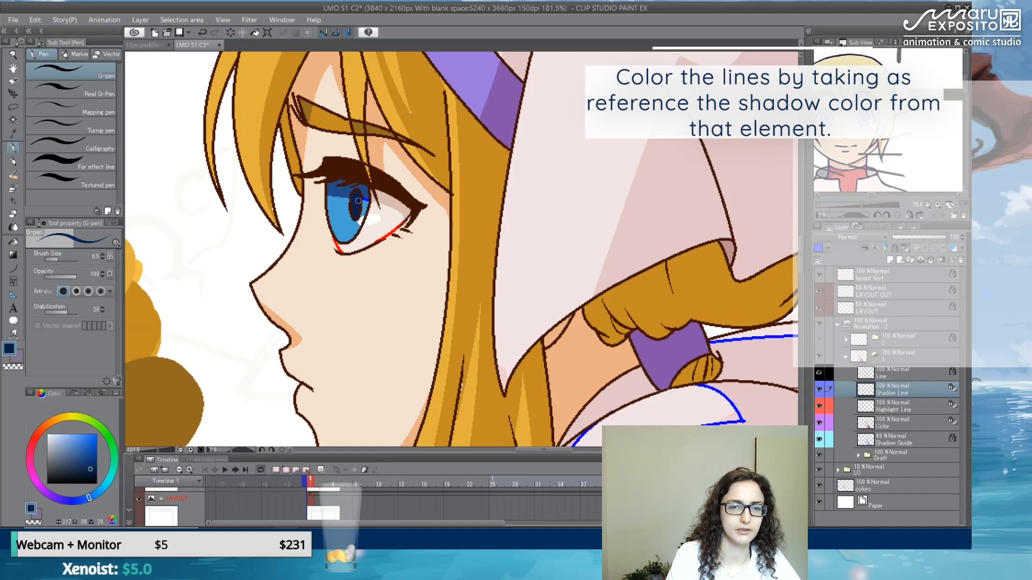
alt+click(365, 197)
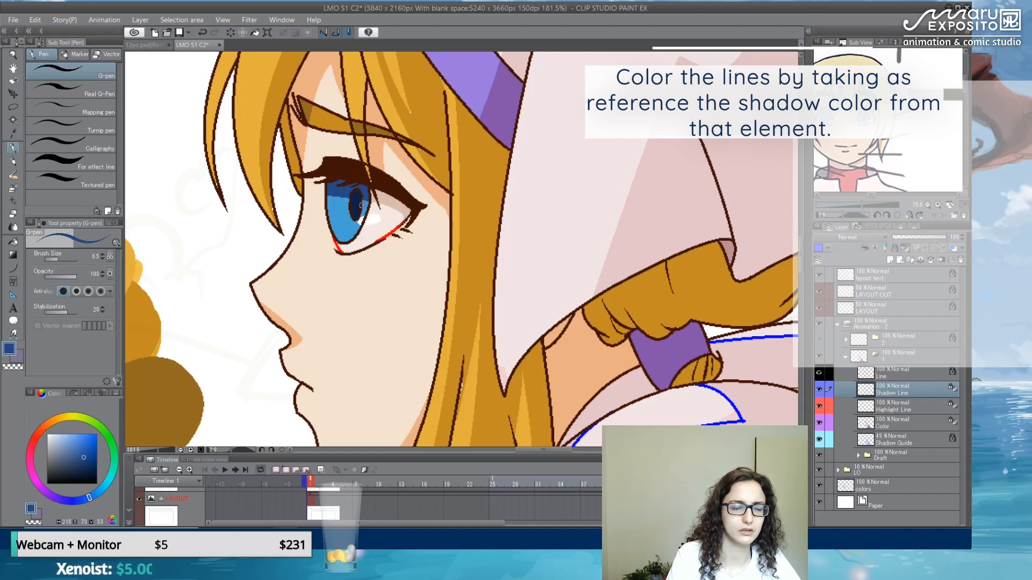
- Choose a lighter off-white for the eye white and activate the Color layer with the Fill tool
alt+click(399, 226)
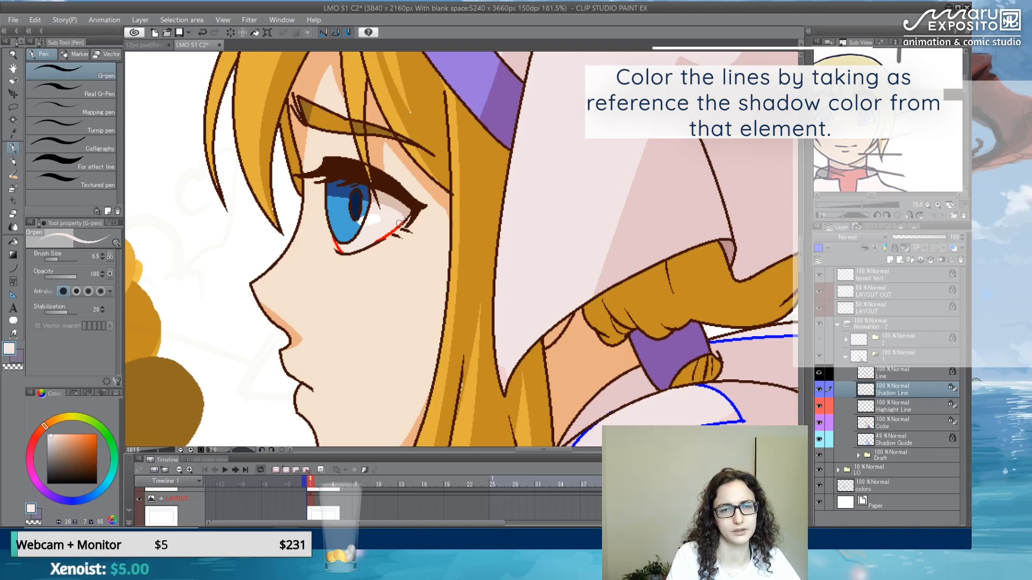
click(894, 423)
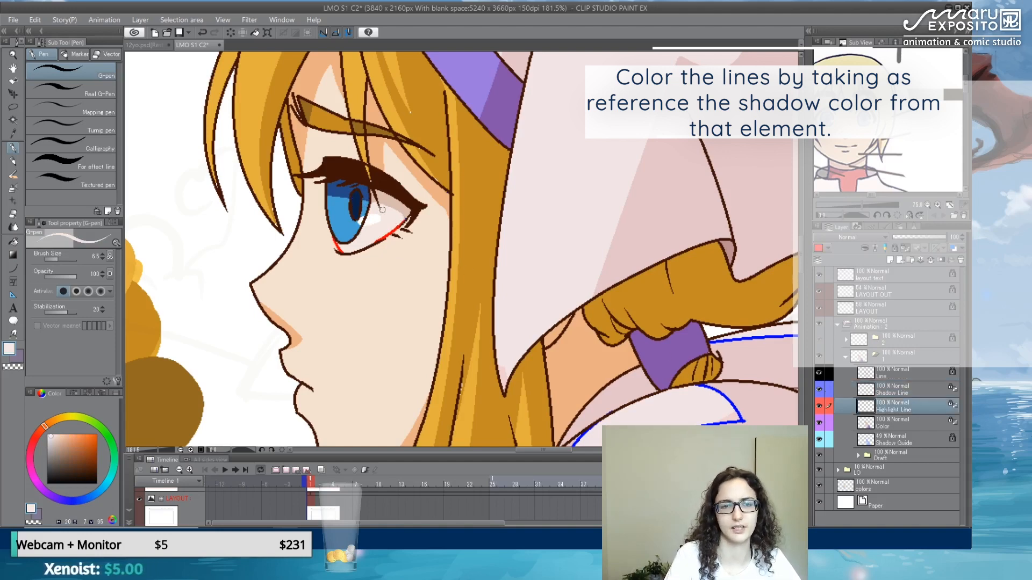
key(g)
scroll(378, 210, up, 4)
scroll(377, 210, up, 3)
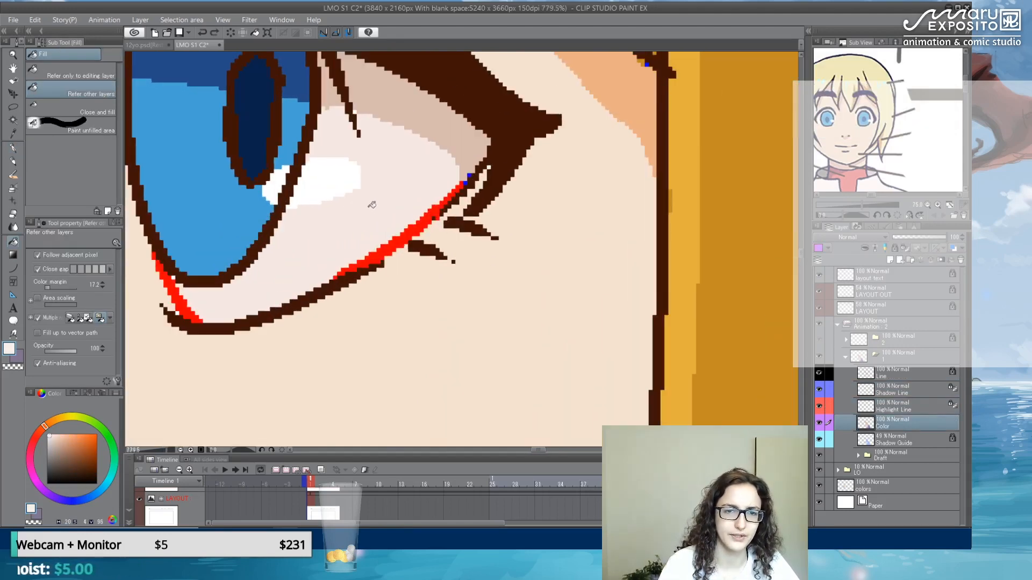
- Try filling the eye white with the lighter off-white, undoing each attempt
click(396, 269)
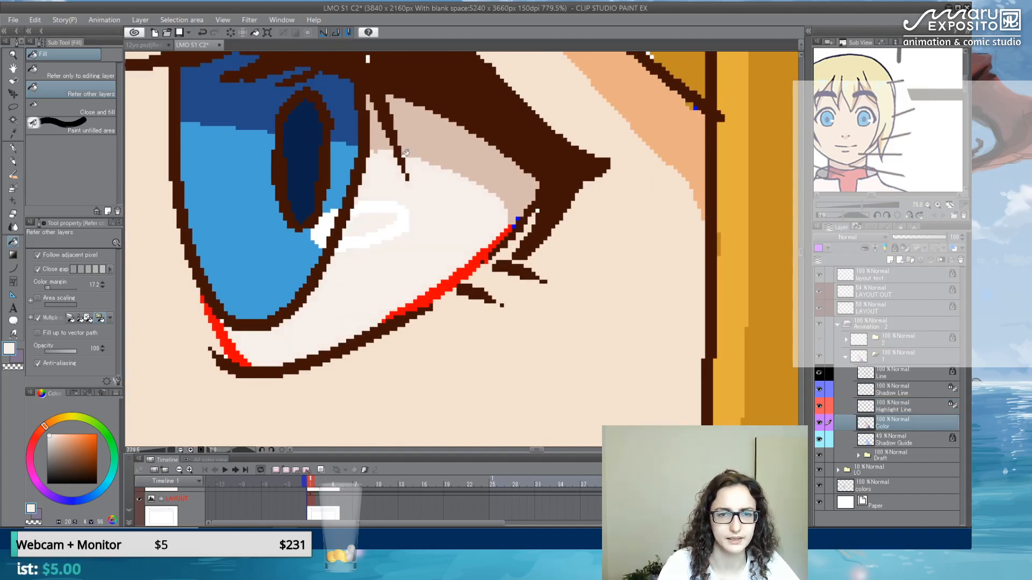
key(ctrl+z)
click(439, 220)
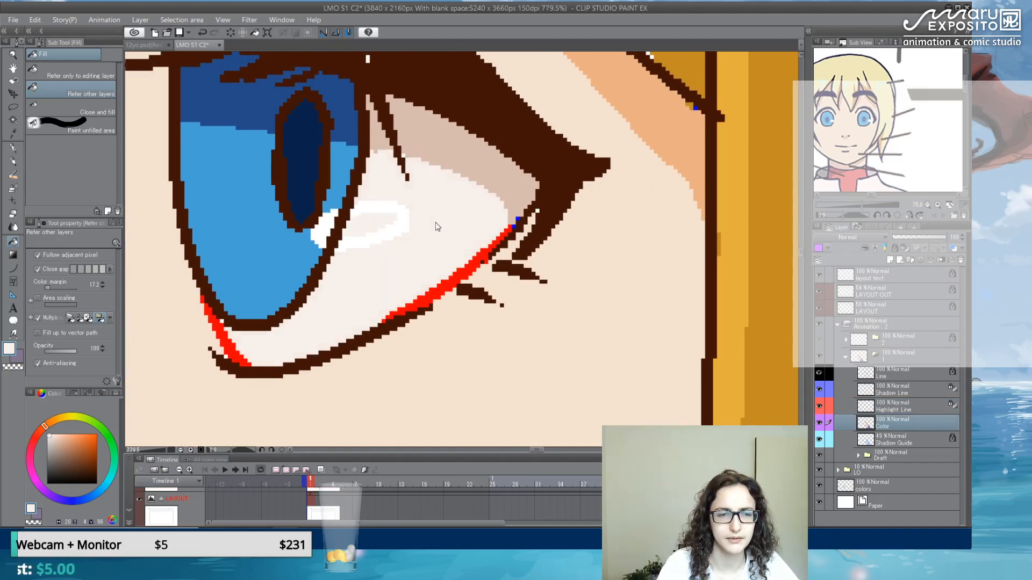
key(ctrl+z)
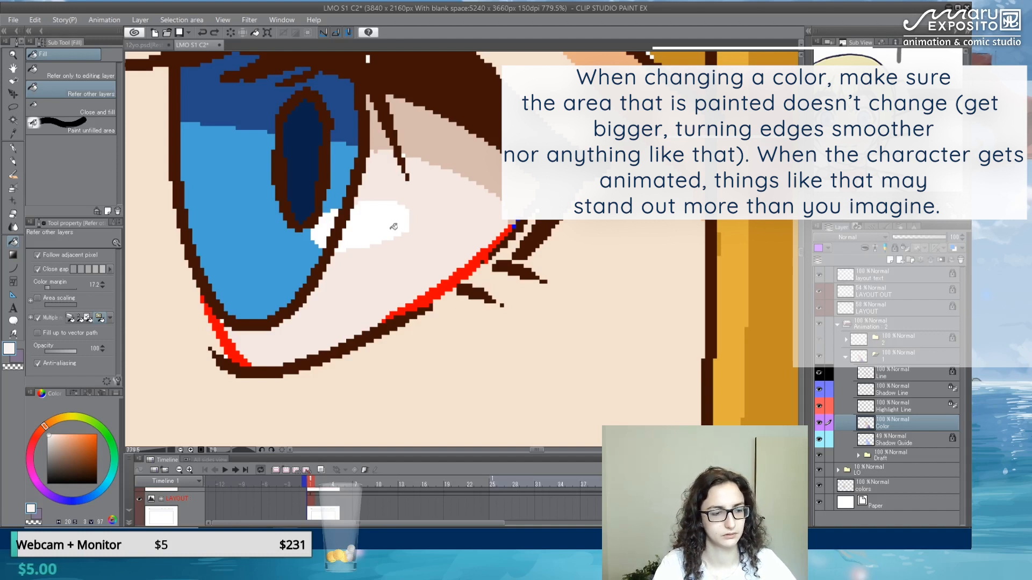
click(12, 118)
click(472, 220)
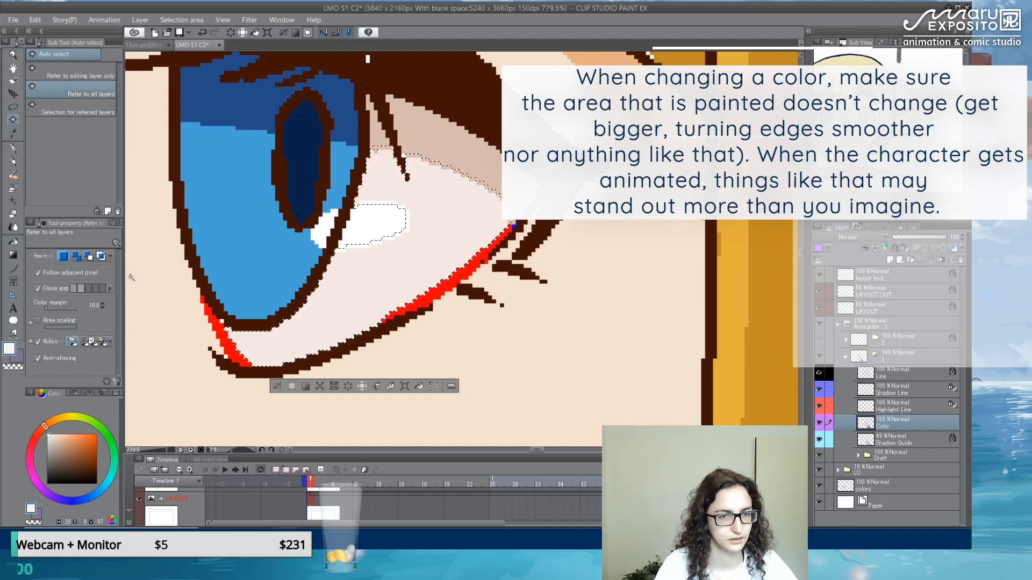
key(ctrl+d)
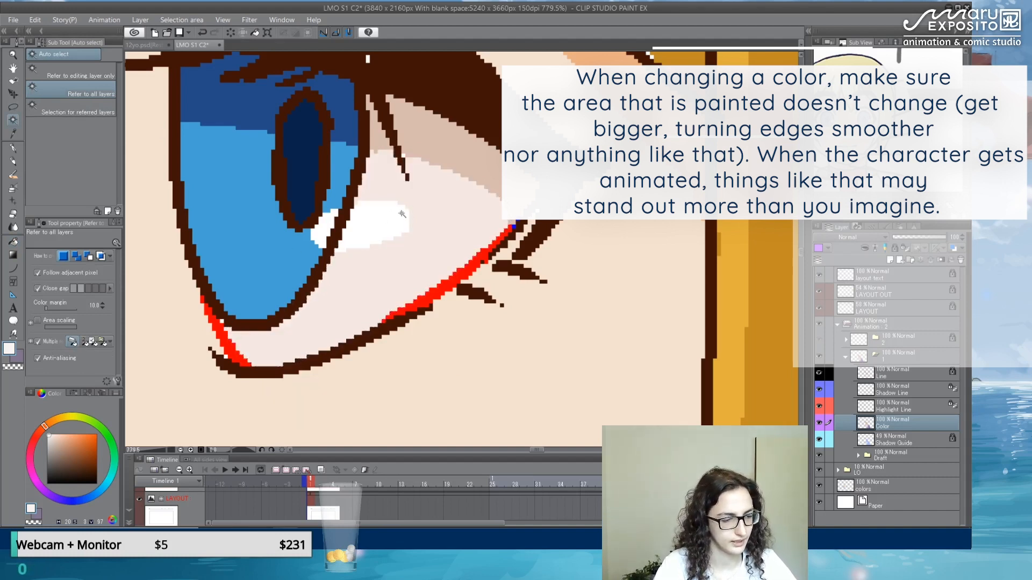
- Select the eye white by color gamut with a 0.00 error margin across all layers, fill it with the lighter off-white, and deselect
key(ctrl+shift+c)
click(467, 208)
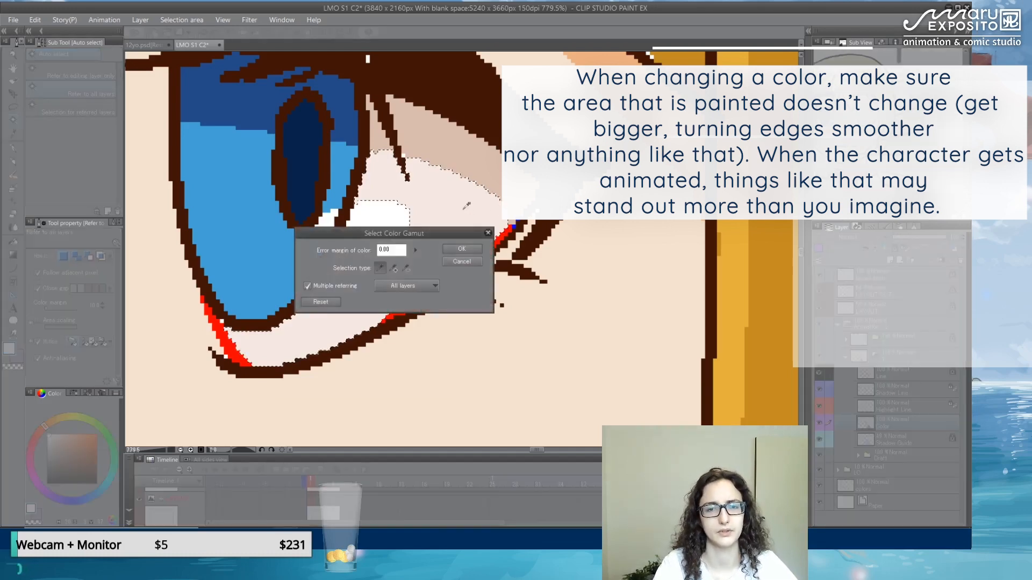
click(461, 250)
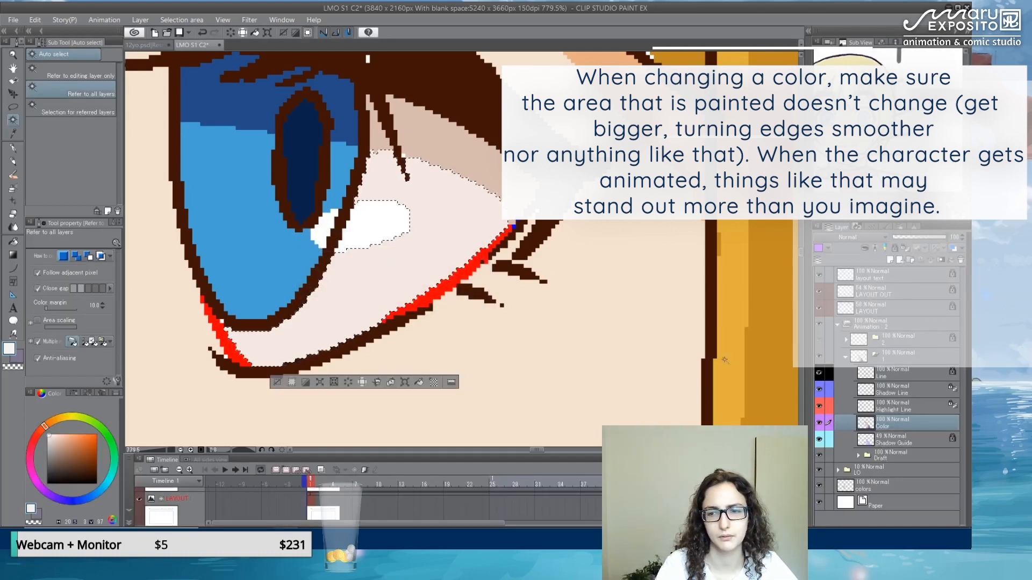
key(g)
click(464, 225)
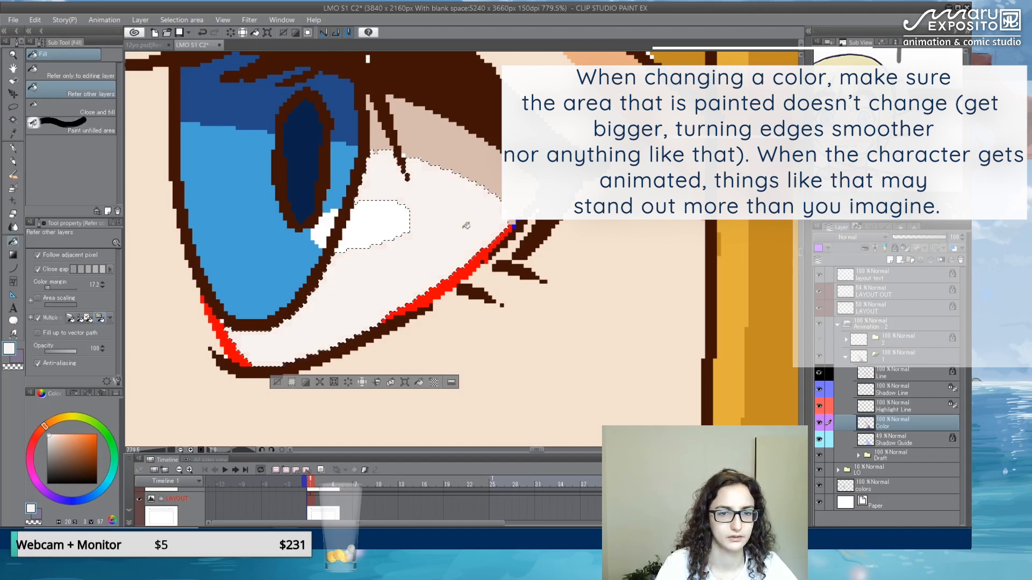
key(ctrl+d)
- On the Highlight Line layer, recolor the red lines along the lower eyelid with the G-pen in sampled eye-white color
scroll(464, 225, down, 5)
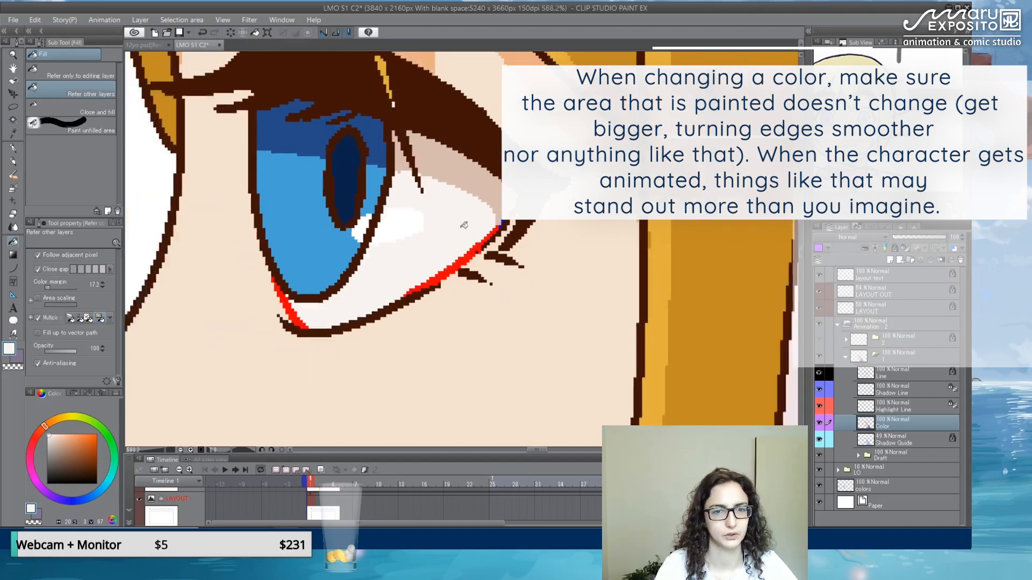
scroll(464, 225, down, 6)
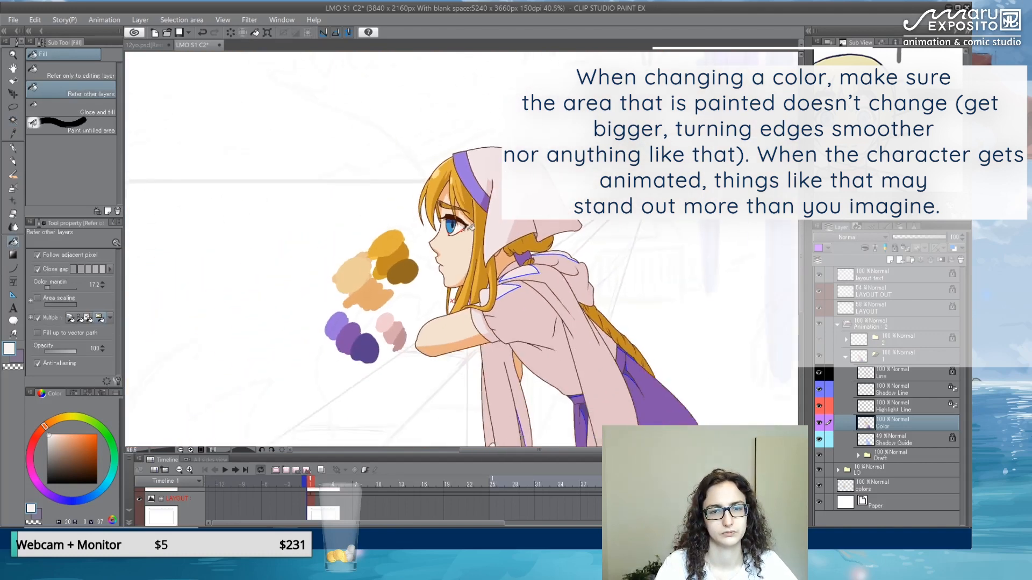
click(892, 406)
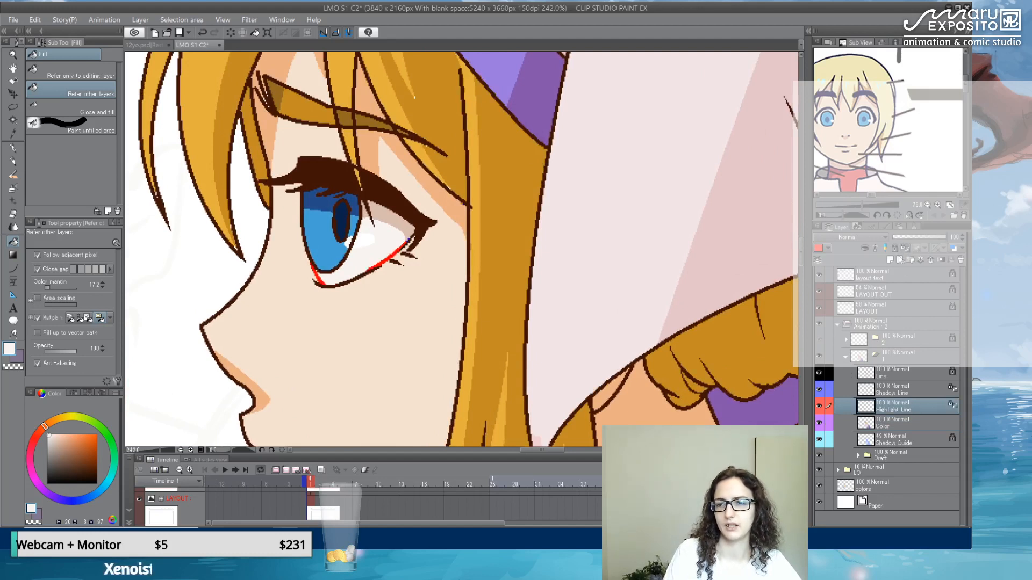
click(15, 148)
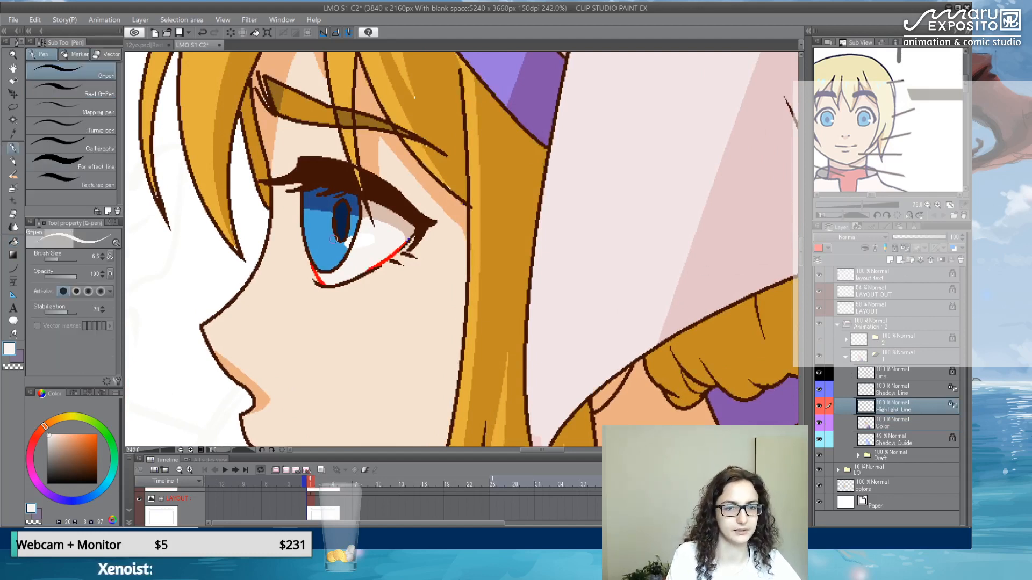
alt+click(347, 270)
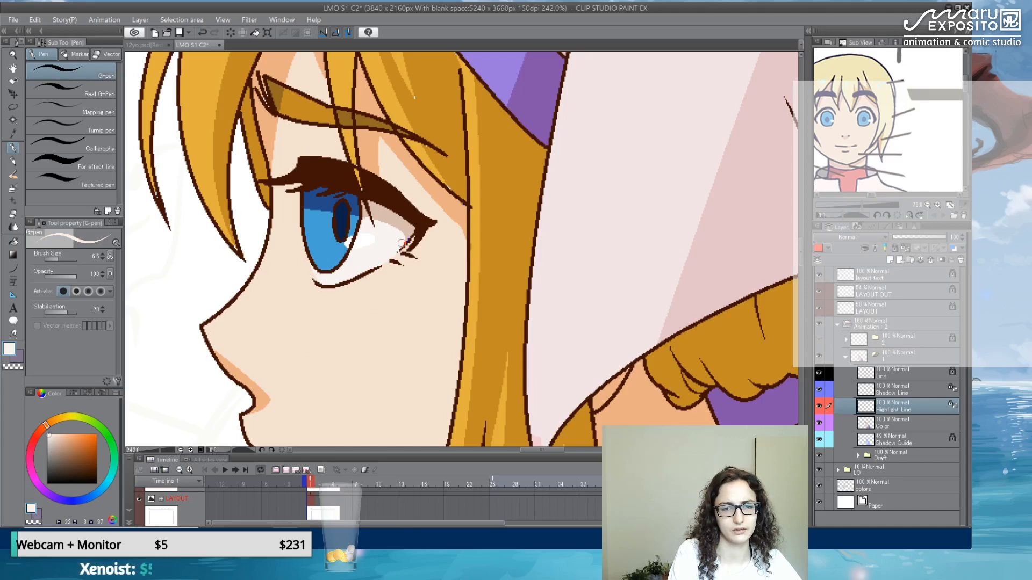
key(alt)
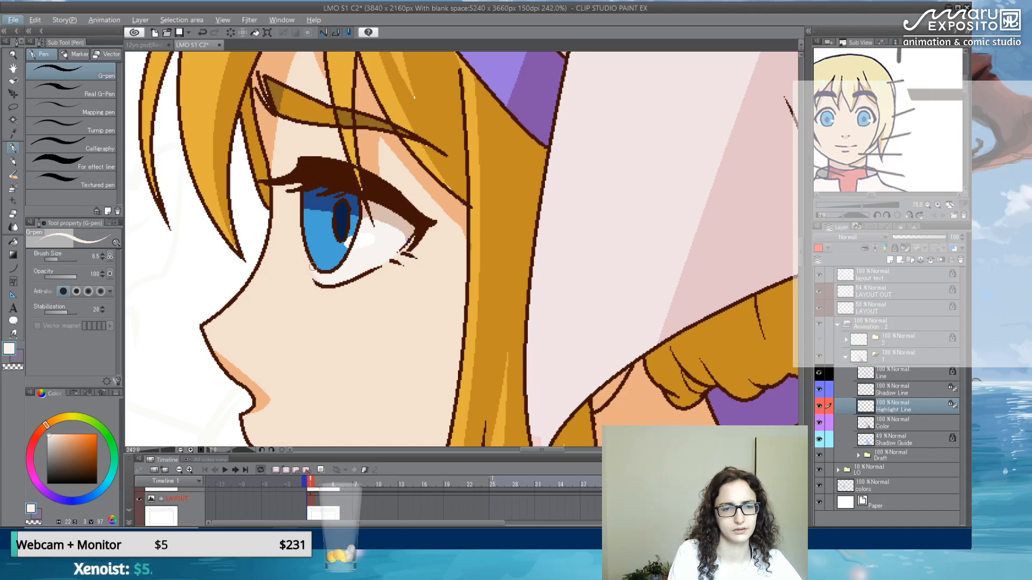
- On the Shadow Line layer, recolor the blue lines across the lowered hood and shoulder with the G-pen in sampled pink shadow color
drag(414, 115, 301, 144)
scroll(300, 143, down, 5)
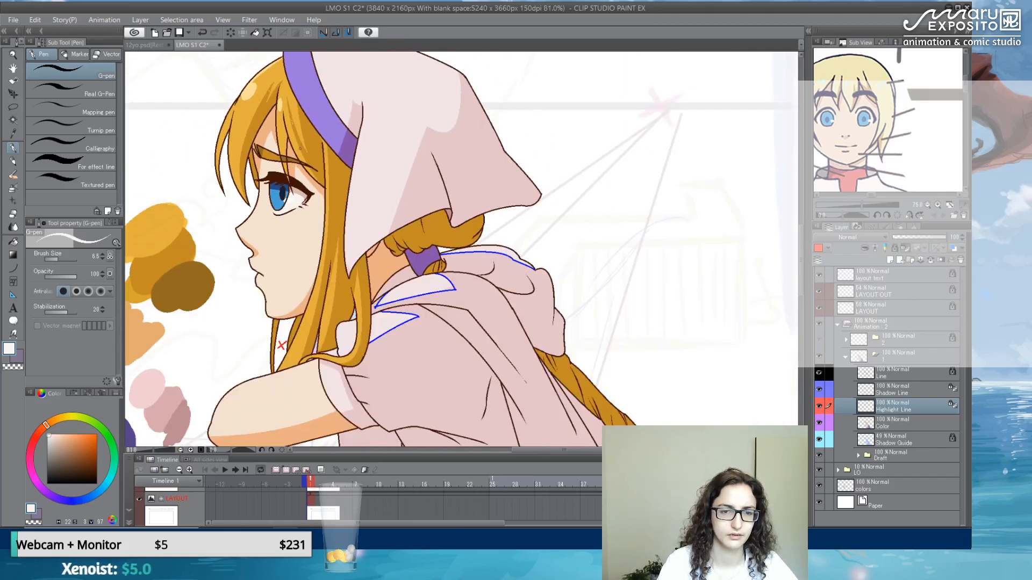
drag(432, 314, 422, 255)
scroll(401, 227, up, 1)
scroll(401, 227, up, 2)
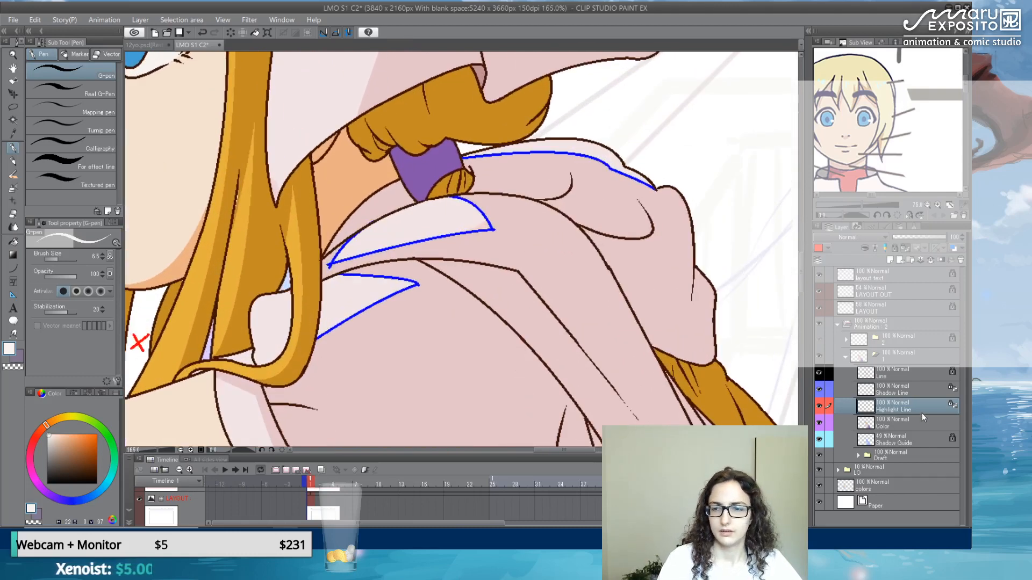
click(920, 395)
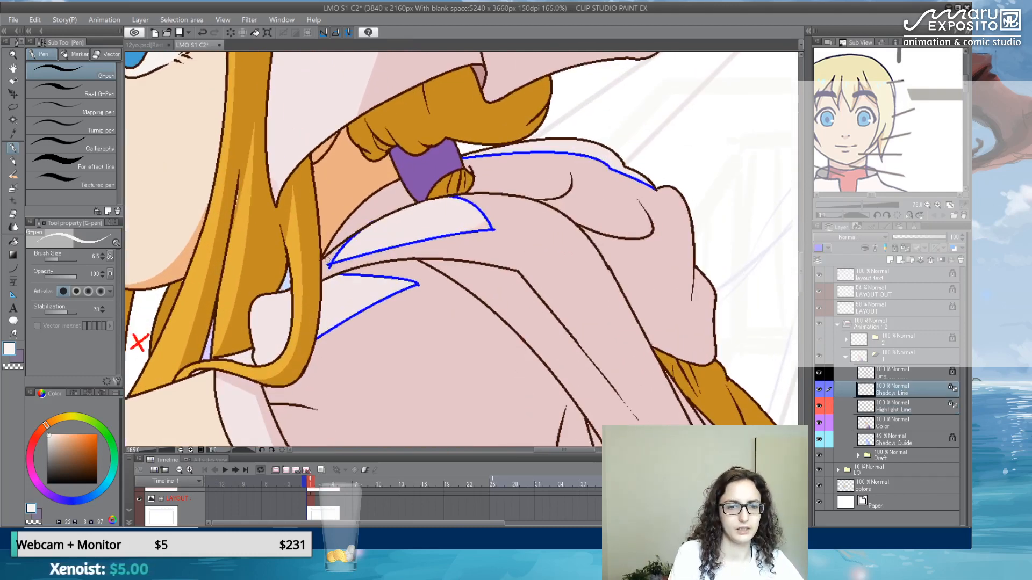
alt+click(340, 253)
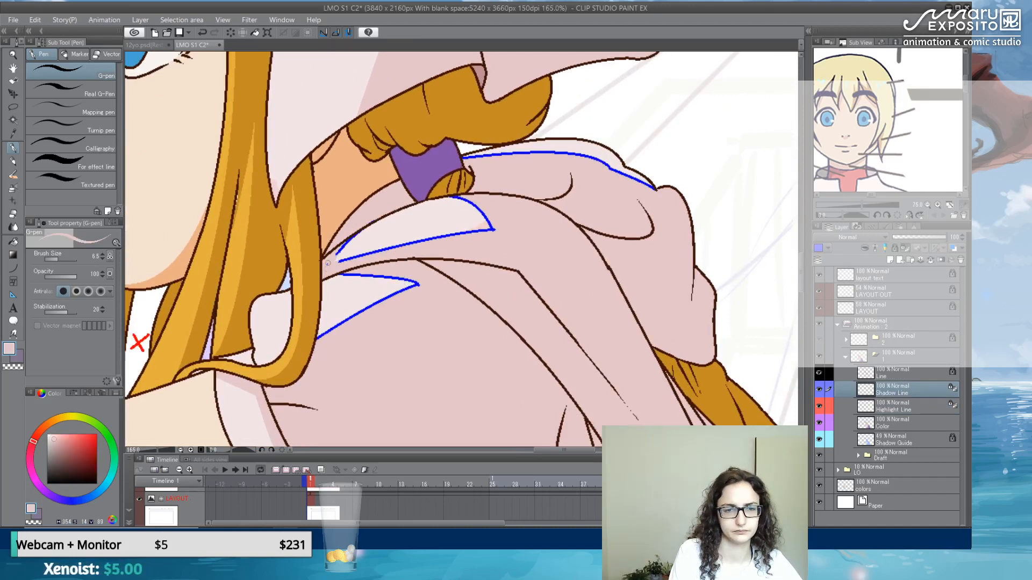
click(61, 260)
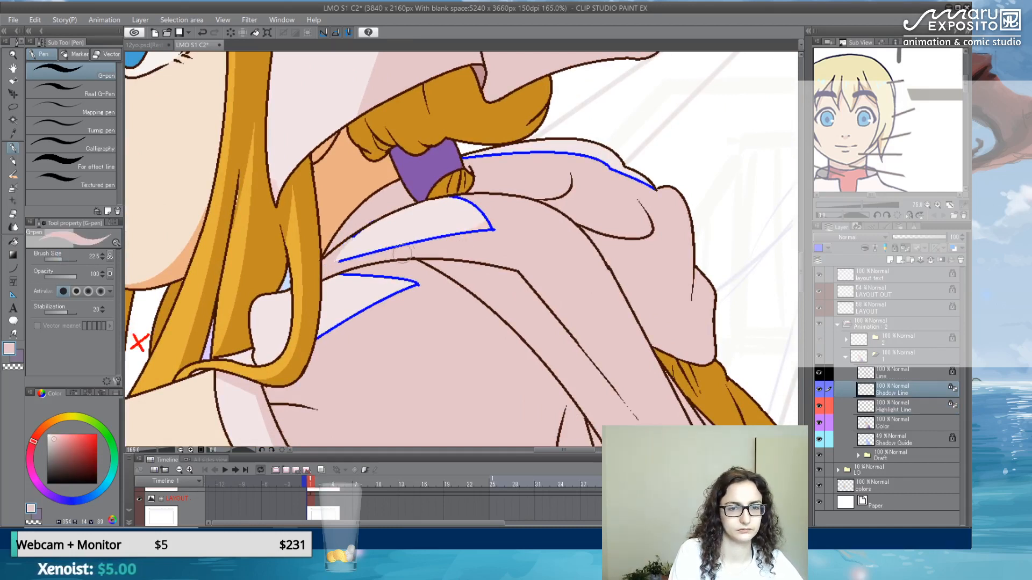
mouse_move(356, 234)
mouse_down()
mouse_move(382, 249)
mouse_move(487, 227)
mouse_move(454, 204)
mouse_up()
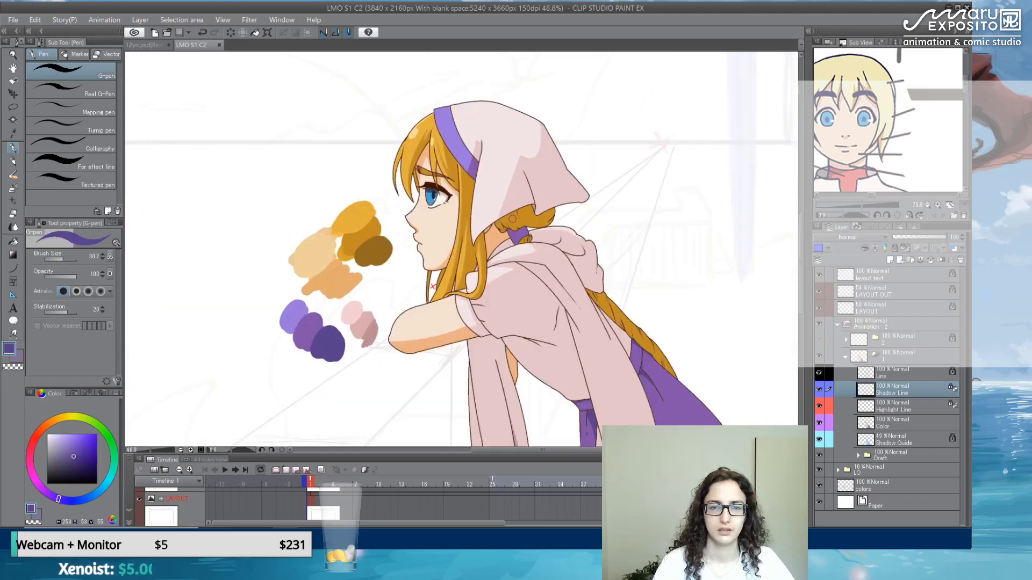
- Unlock transparent pixels on the Shadow Line layer and erase the red X guide between the hair strands below the chin
scroll(505, 220, down, 1)
scroll(513, 219, up, 2)
scroll(512, 220, up, 1)
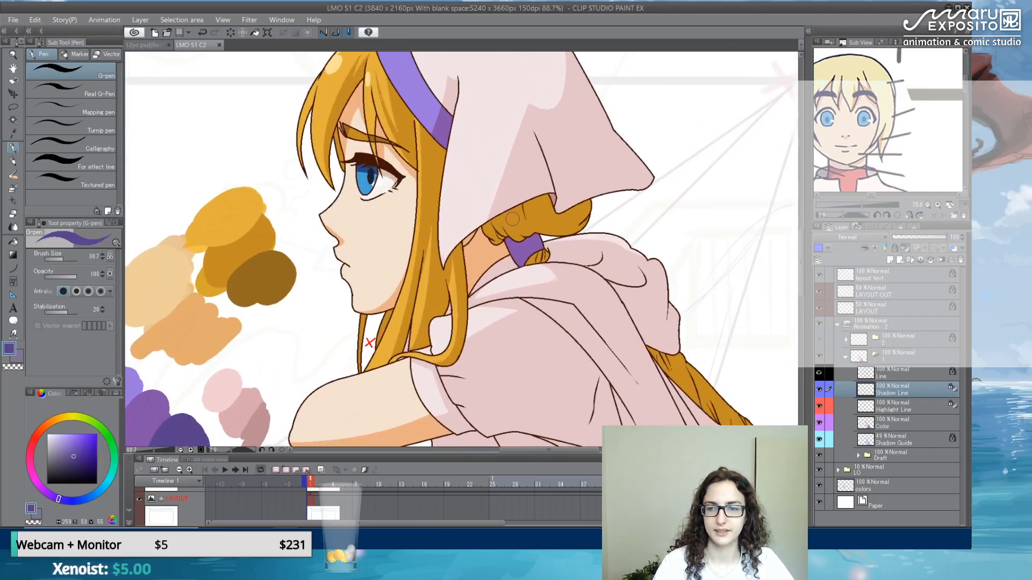
click(819, 392)
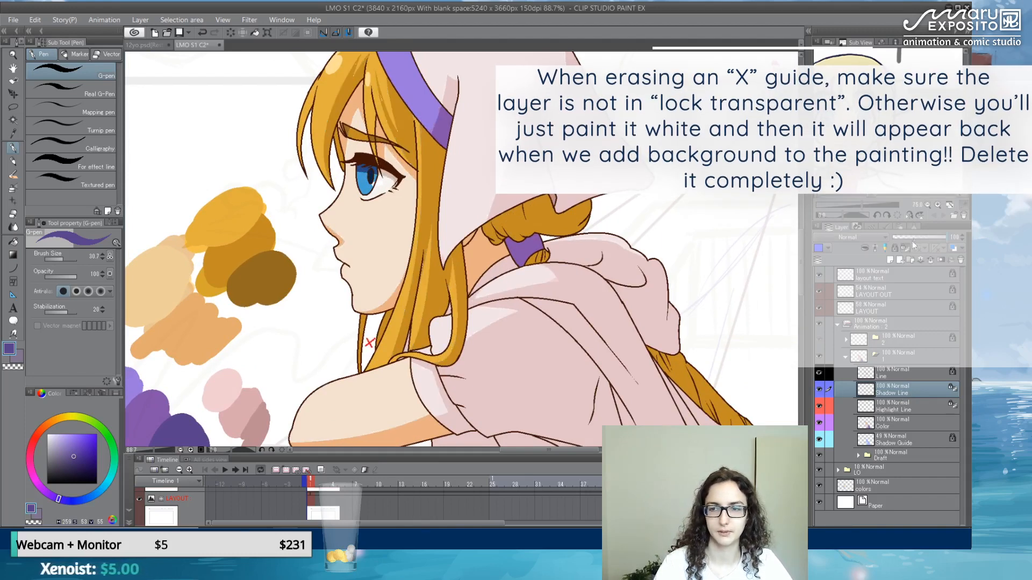
scroll(411, 303, up, 2)
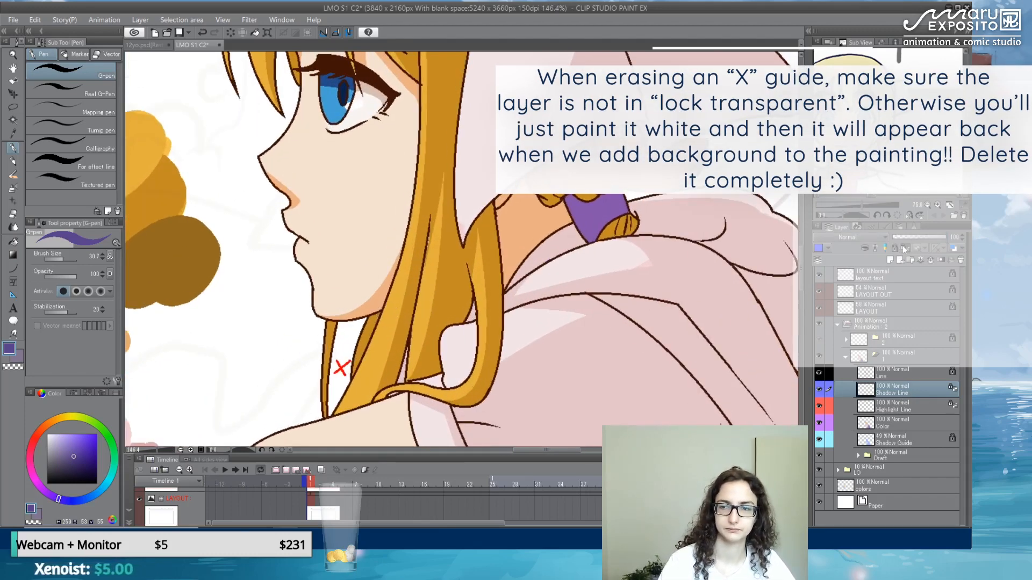
click(902, 247)
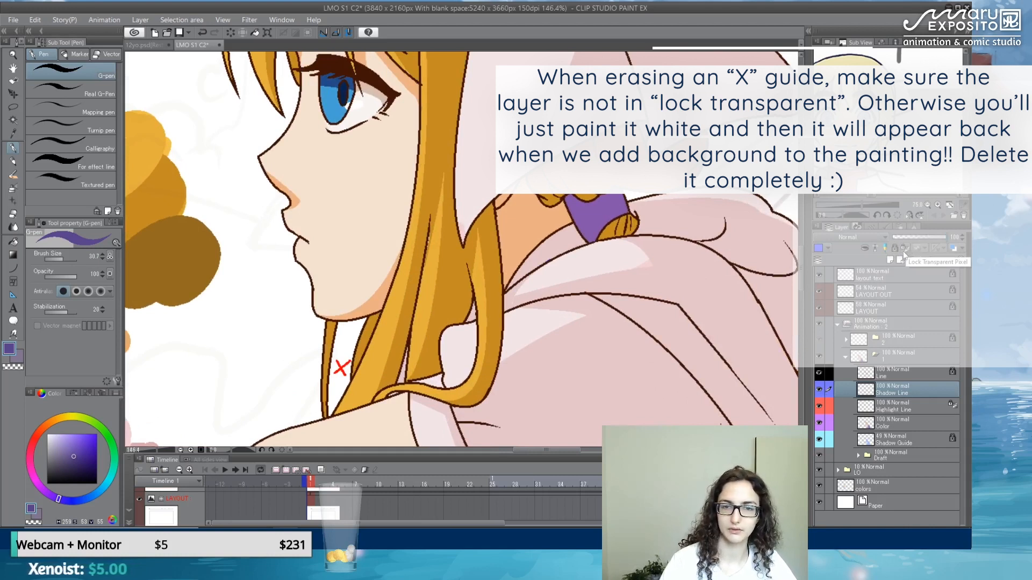
key(e)
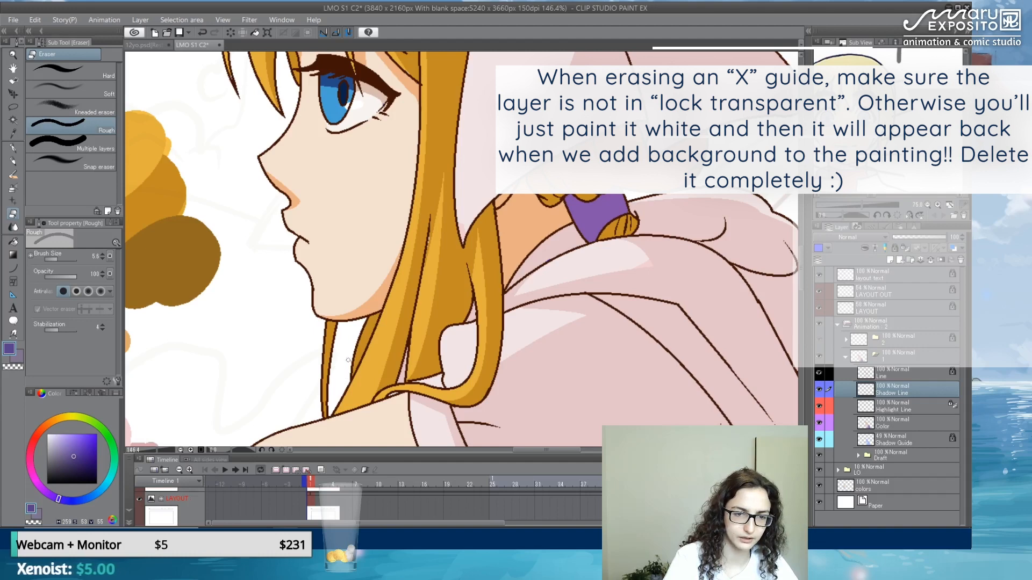
scroll(343, 303, down, 5)
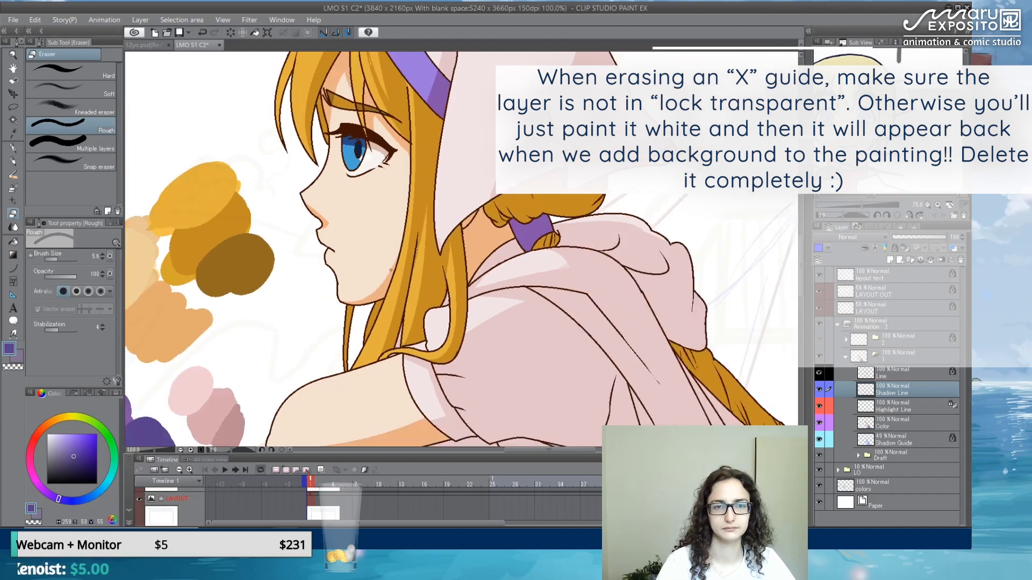
- Sample the headscarf's light pink, activate the Color layer and set the G-pen's brush size to 7.6
scroll(369, 266, up, 4)
scroll(369, 266, up, 3)
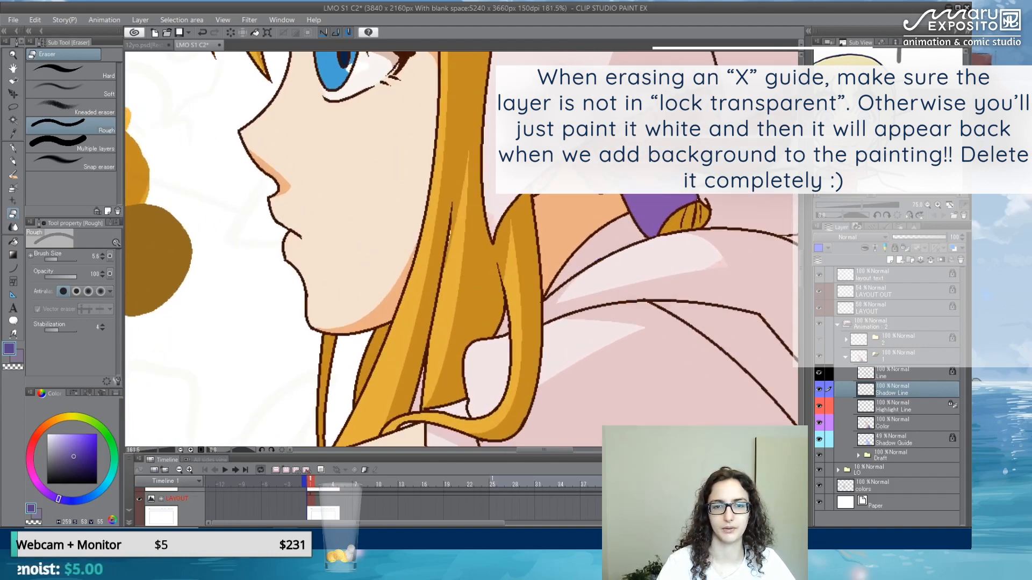
scroll(400, 251, up, 3)
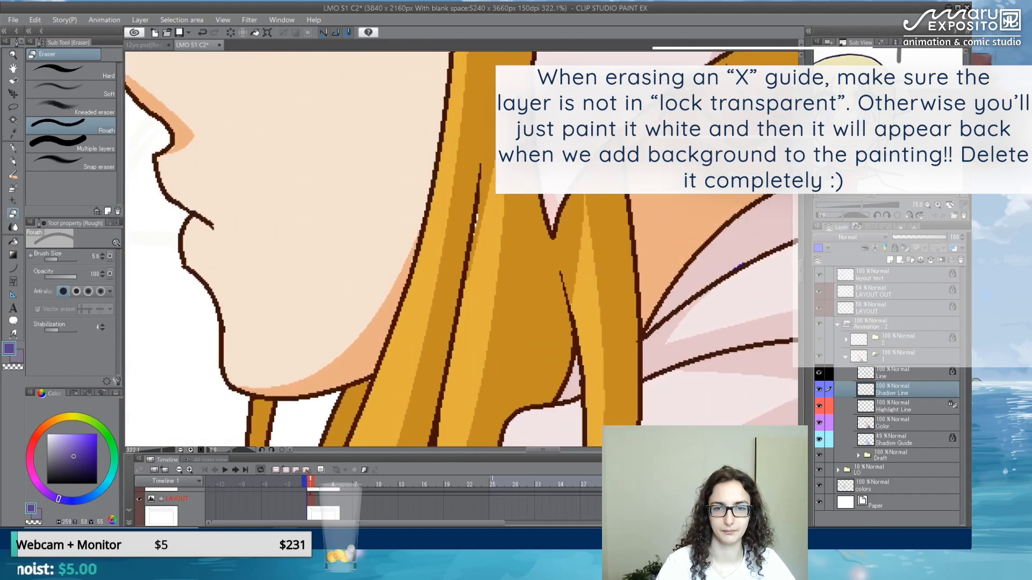
alt+click(567, 152)
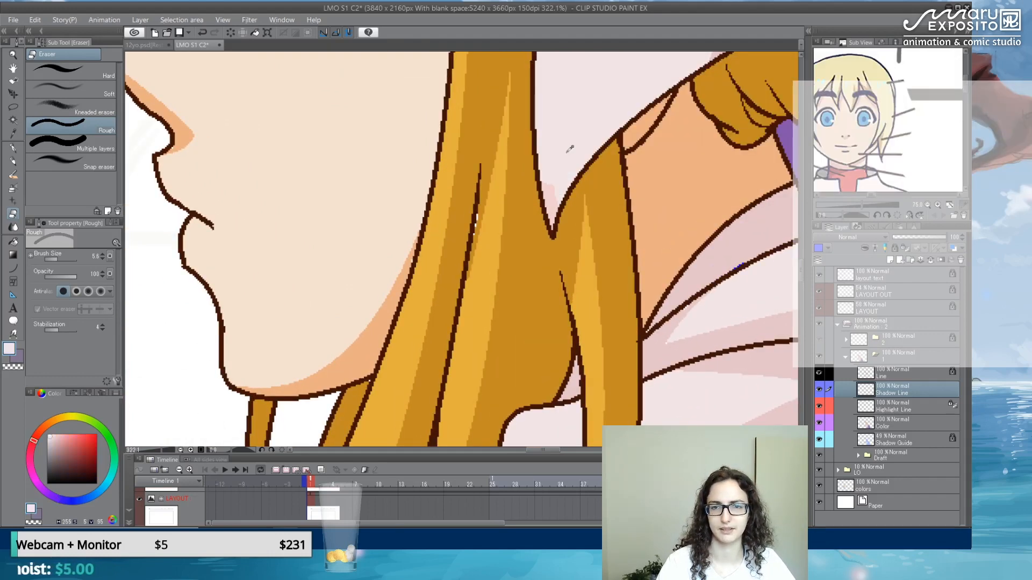
click(900, 426)
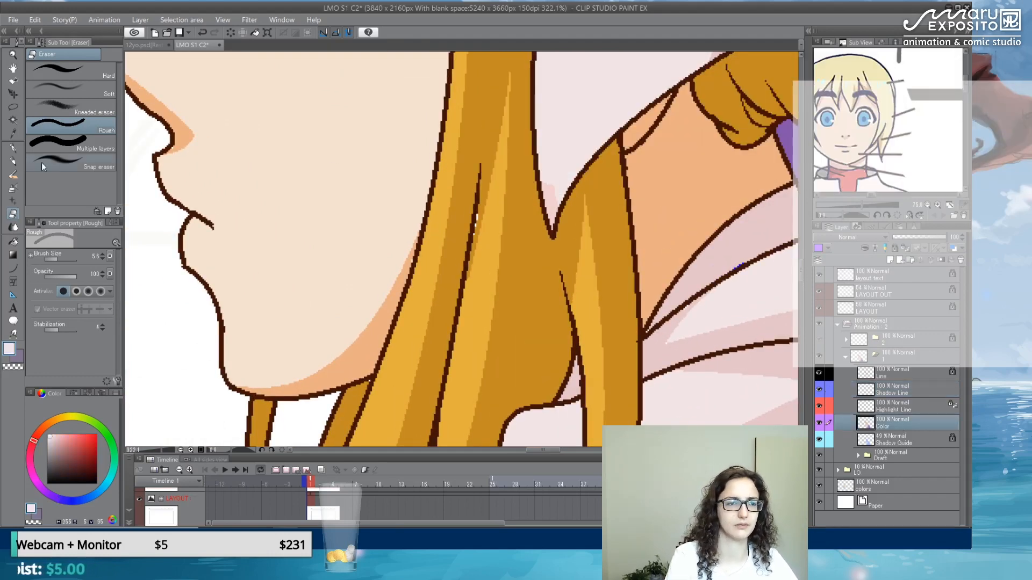
click(14, 148)
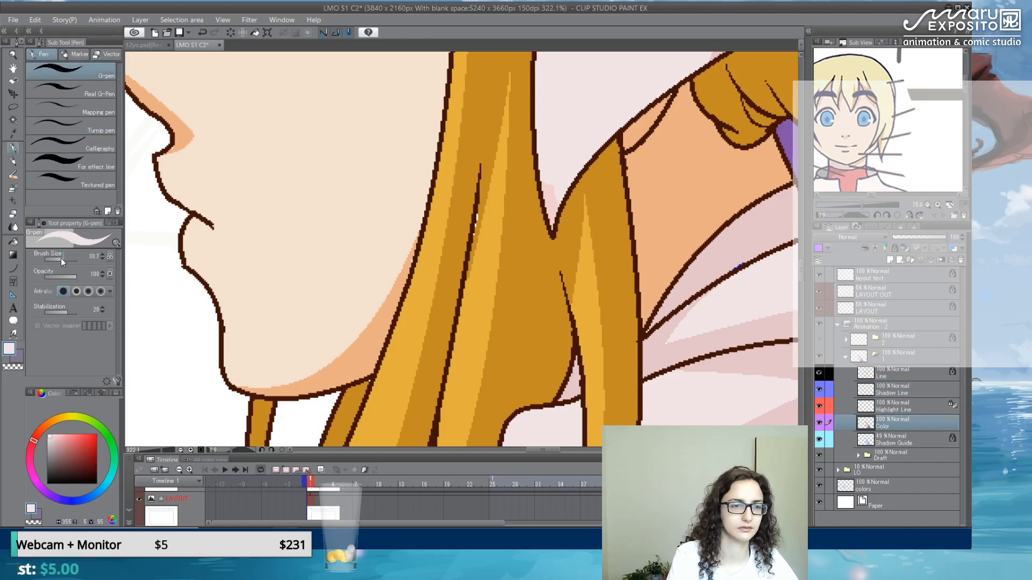
drag(63, 261, 51, 260)
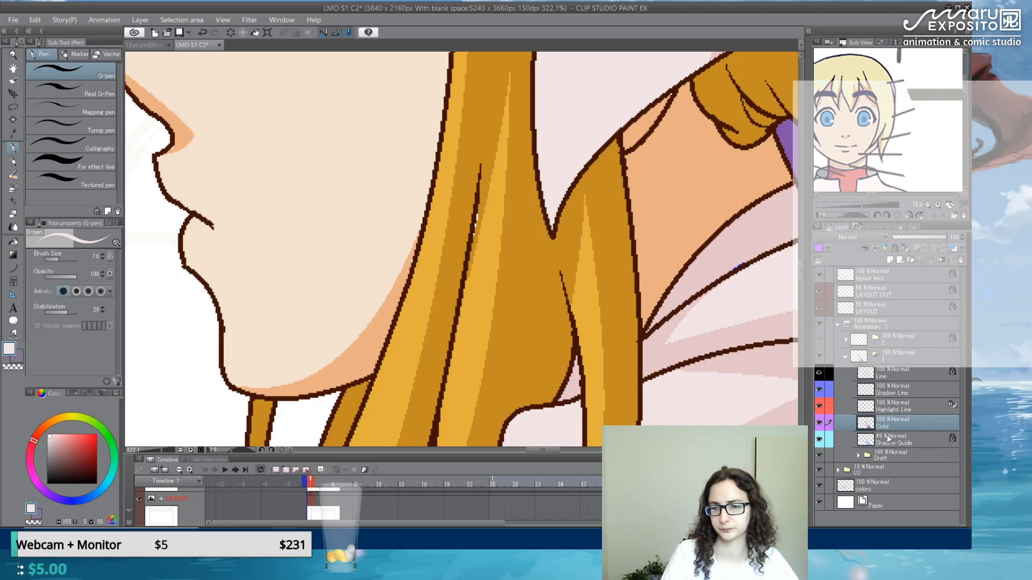
- Merge the Shadow Line and Highlight Line layers down into the Color layer
click(820, 425)
click(819, 424)
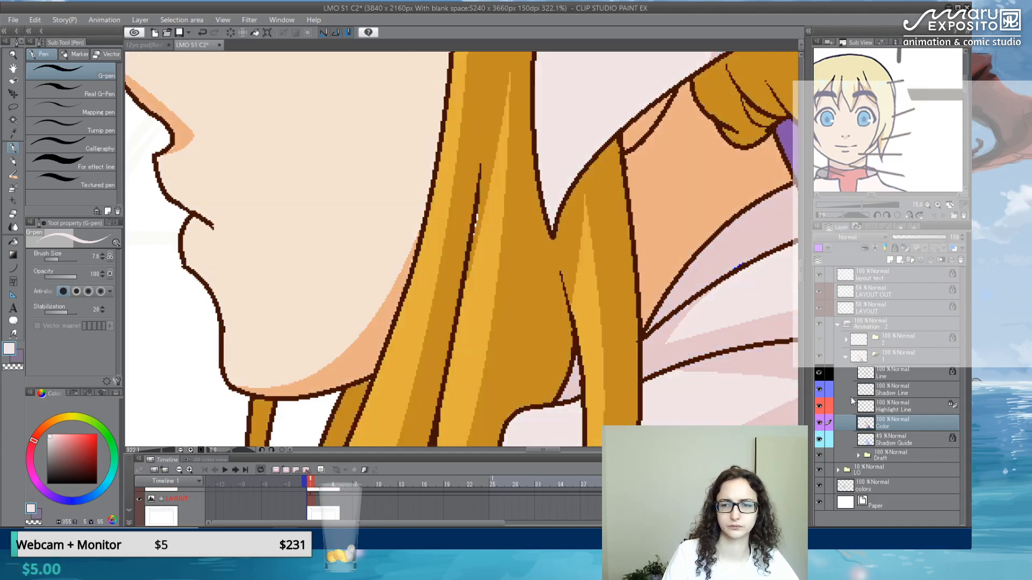
click(876, 393)
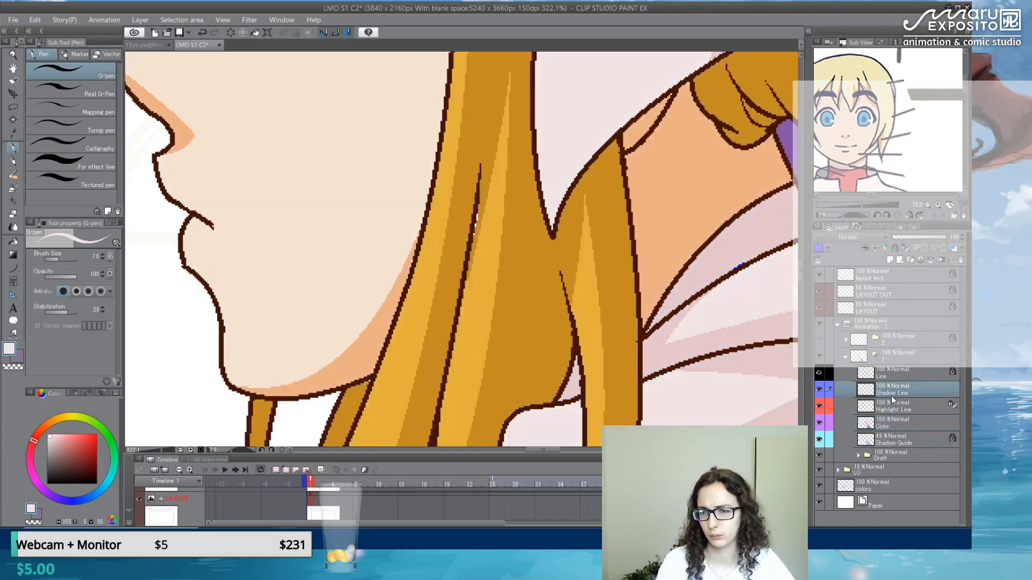
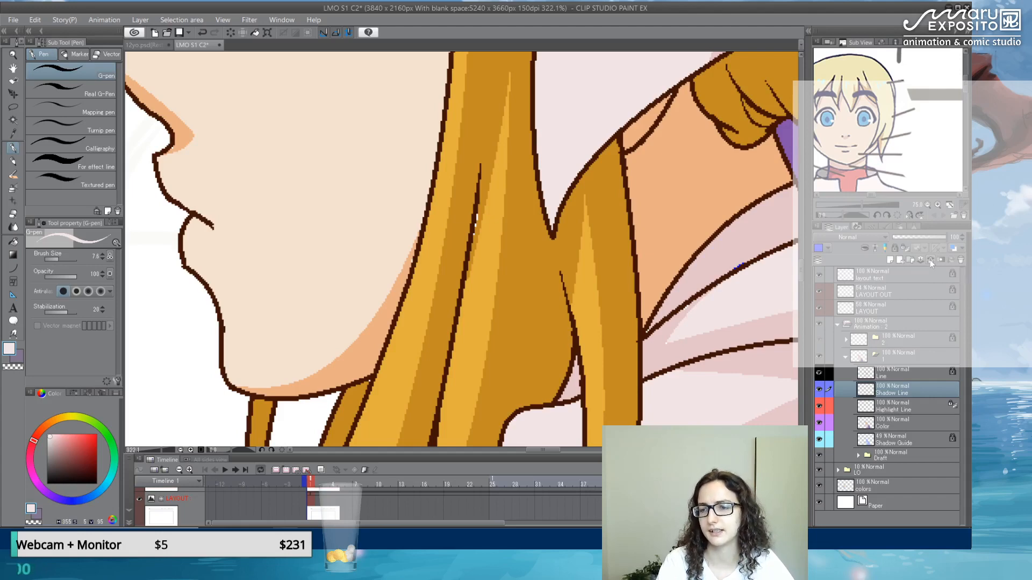
click(929, 259)
click(930, 260)
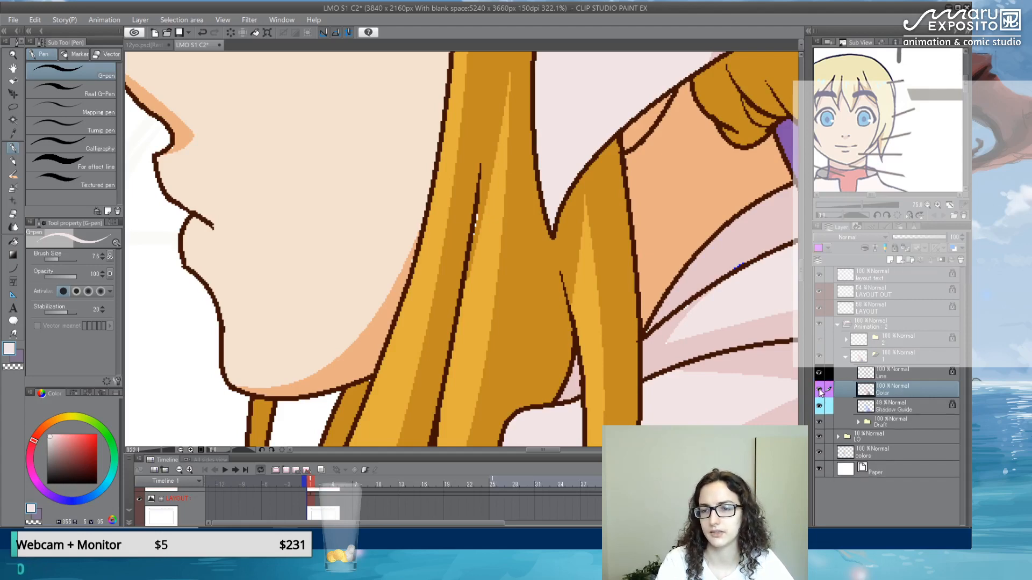
- Toggle the Color layer's visibility to check the merged fills, and hide the Shadow Guide layer
click(820, 391)
click(820, 392)
click(820, 391)
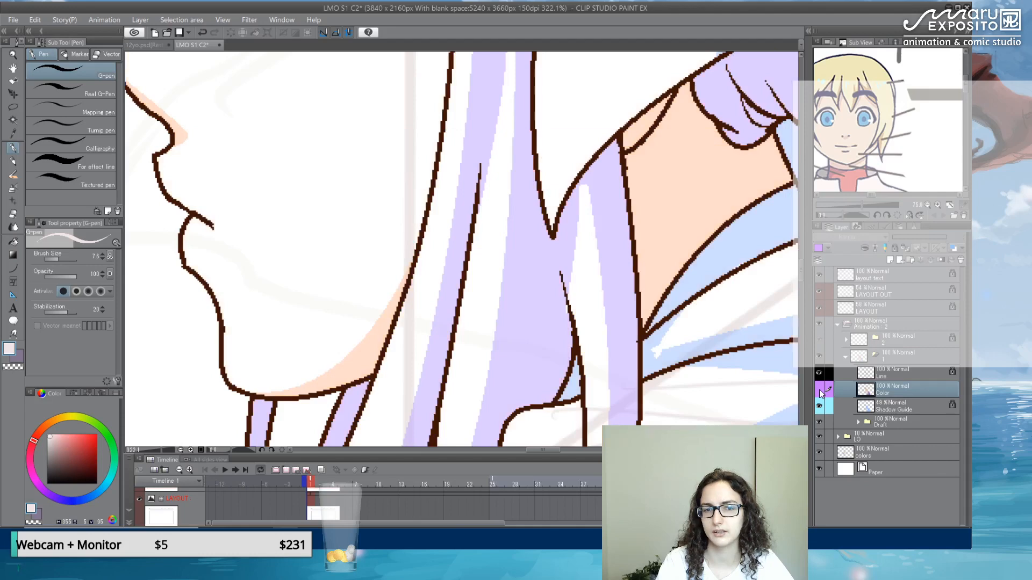
click(819, 392)
click(819, 391)
click(819, 392)
scroll(489, 253, down, 2)
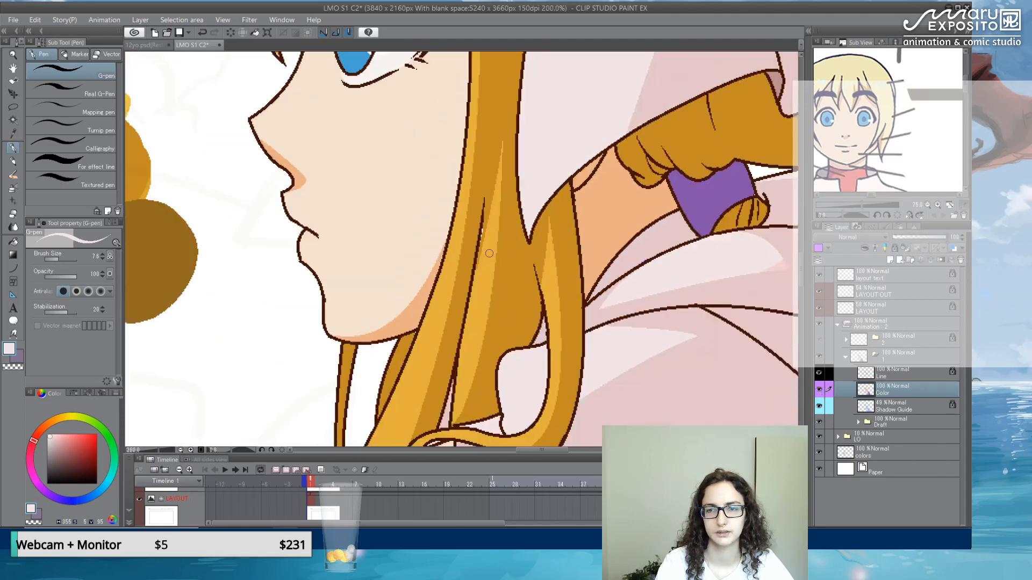
scroll(489, 253, down, 4)
scroll(489, 253, up, 3)
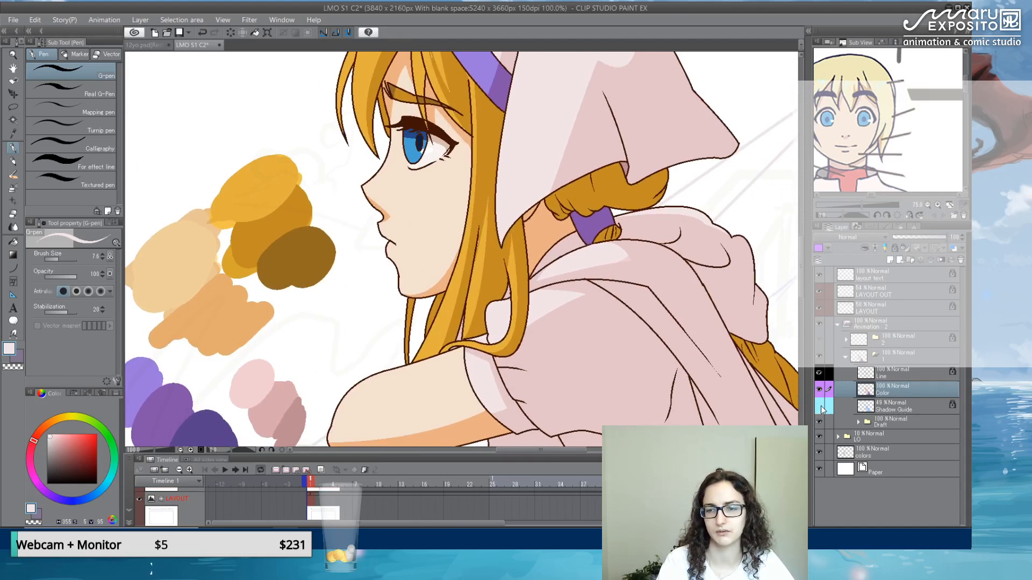
- Choose the Paint unfilled area tool and sample the hair shadow color near the eye
scroll(586, 253, down, 5)
drag(693, 300, 529, 197)
scroll(390, 105, up, 5)
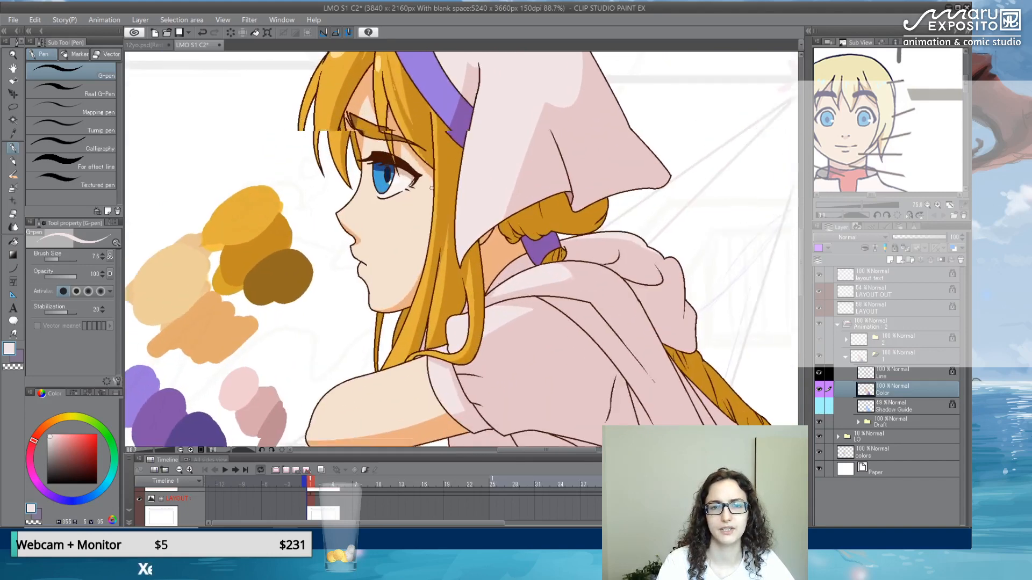
scroll(379, 190, up, 2)
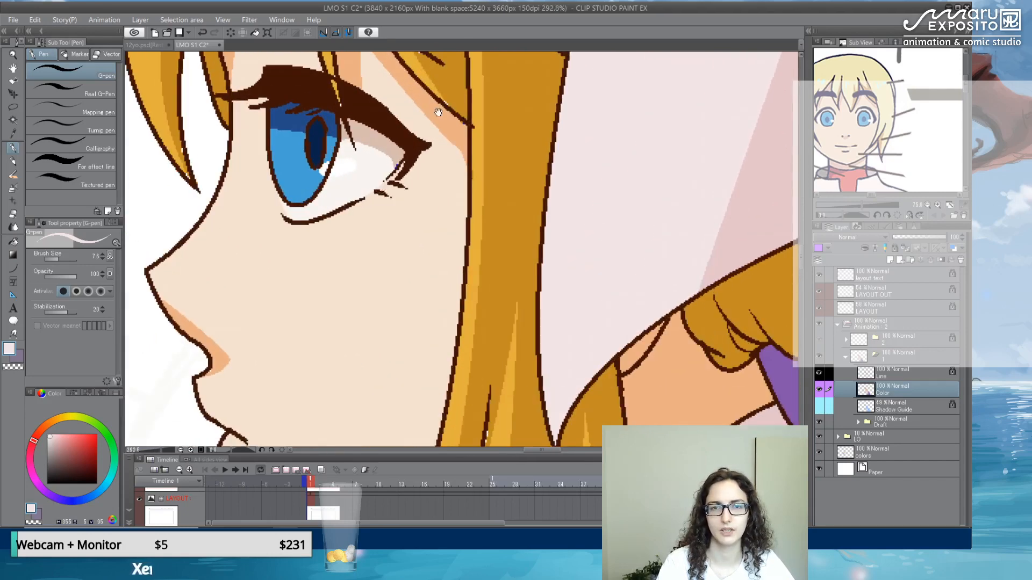
drag(439, 113, 508, 244)
click(13, 242)
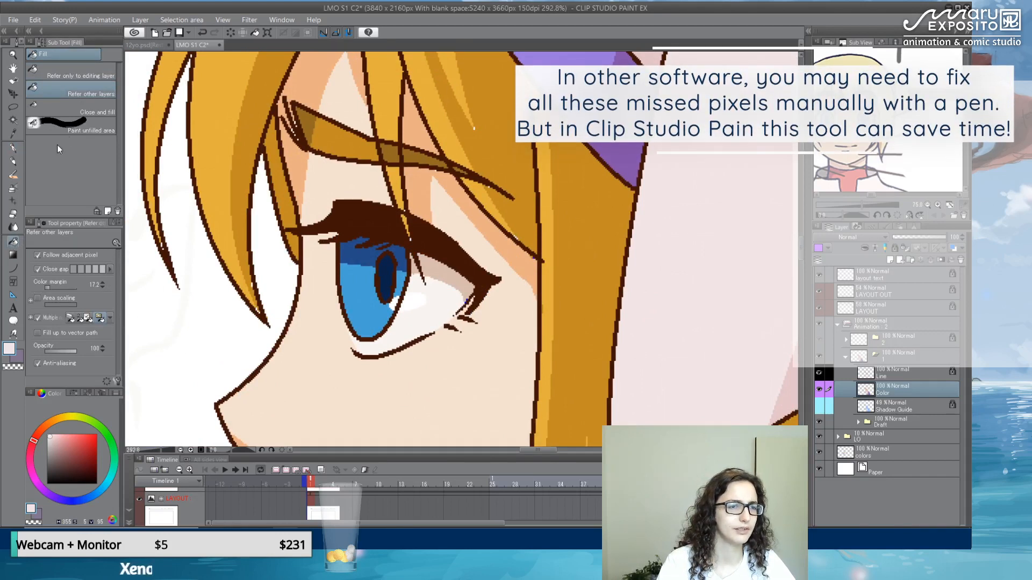
click(75, 131)
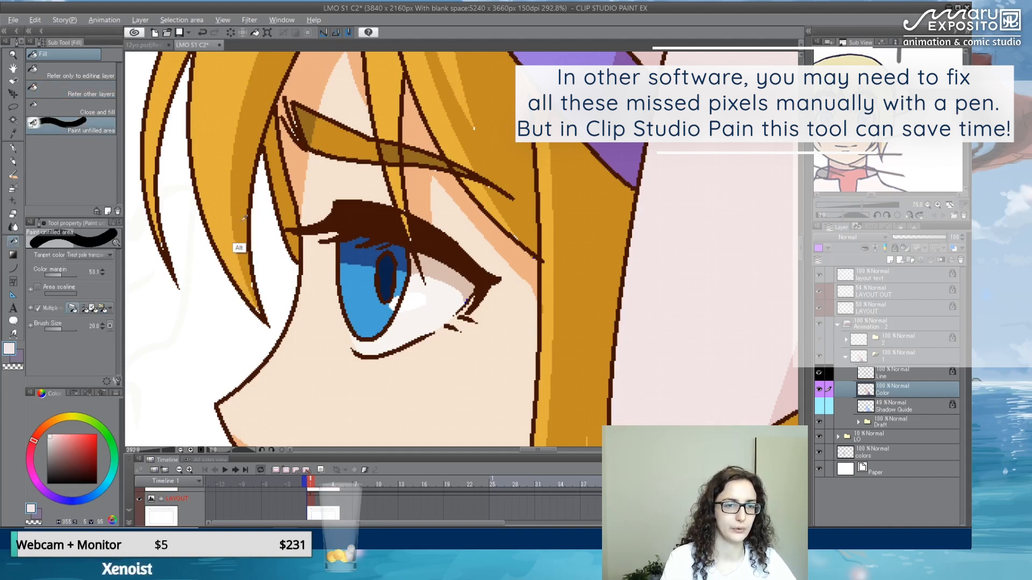
key(alt)
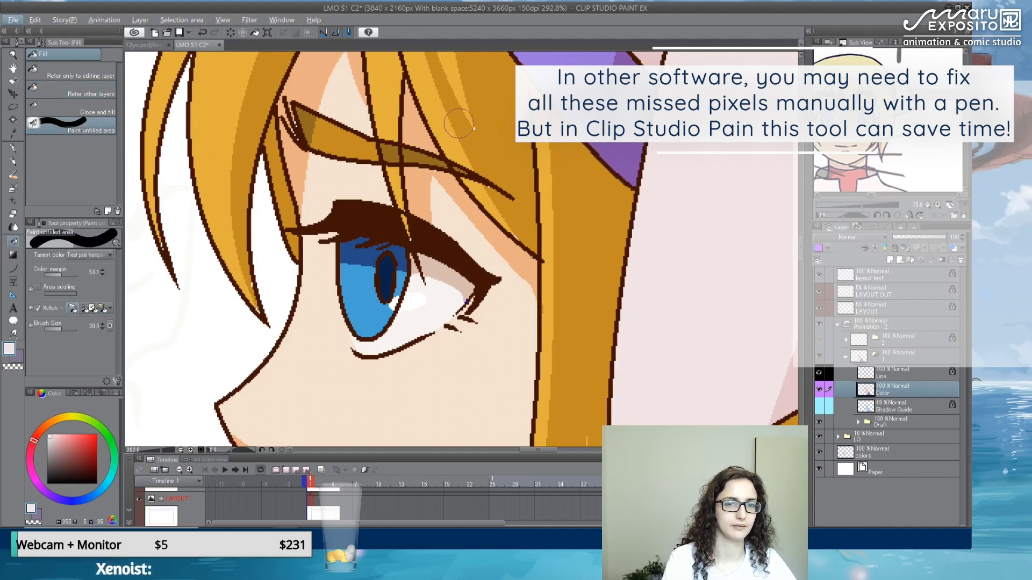
alt+click(510, 166)
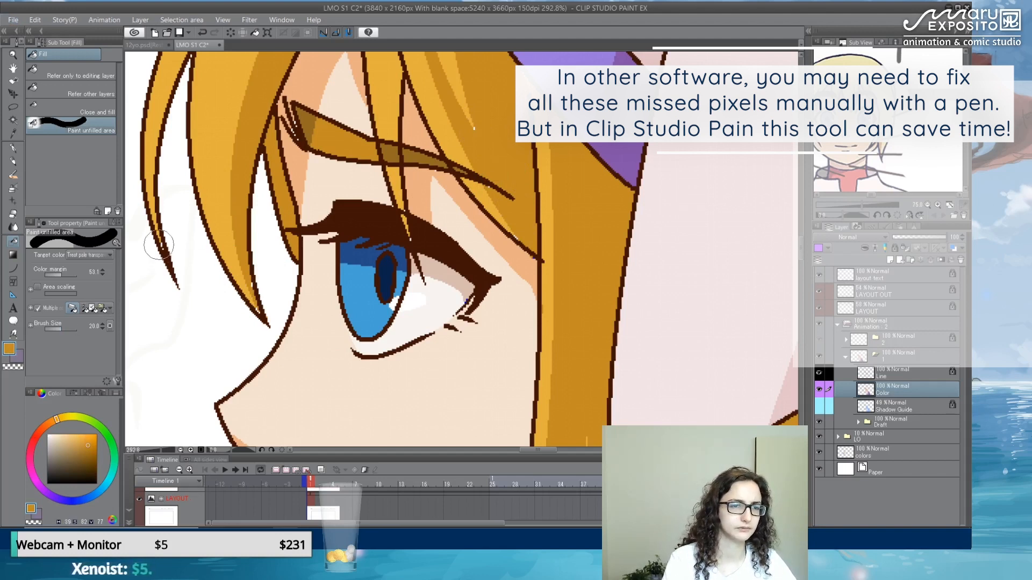
- Fill the missed pixels in the fringe and the hair beside the headband with the sampled hair shadow colour
drag(248, 263, 263, 311)
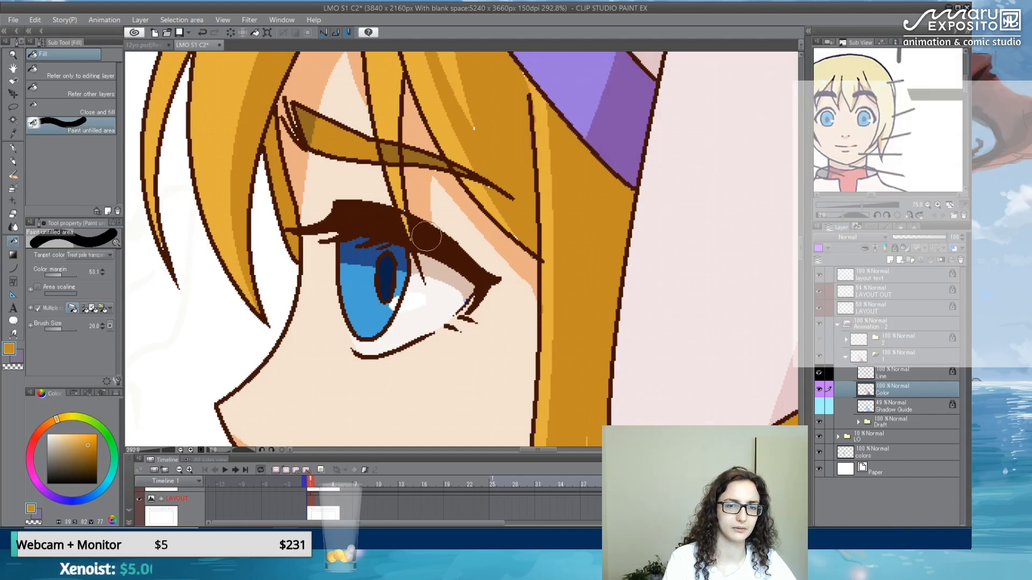
click(402, 208)
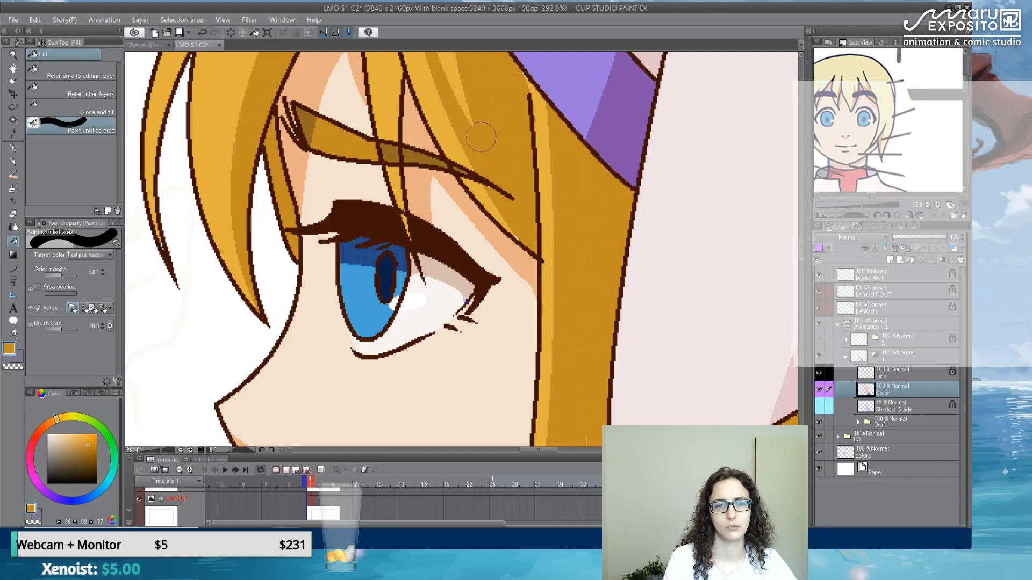
click(496, 185)
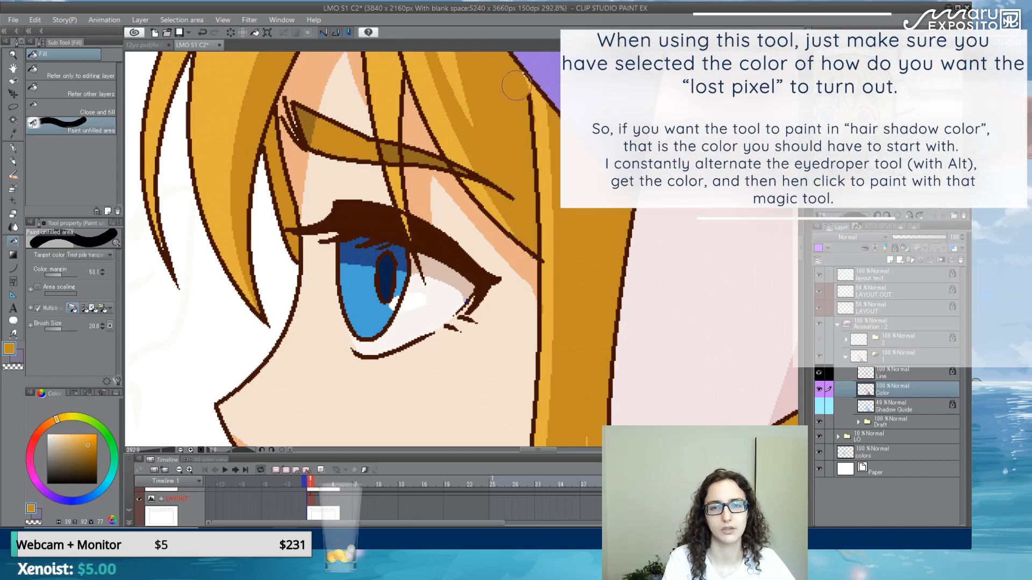
mouse_move(471, 130)
mouse_down()
mouse_move(523, 159)
mouse_move(526, 192)
mouse_up()
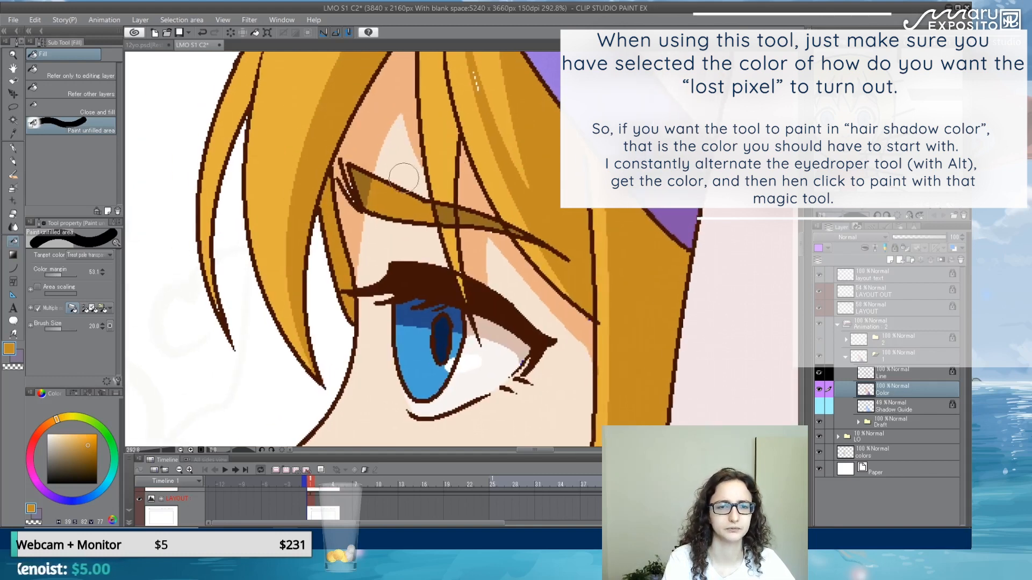
alt+click(374, 138)
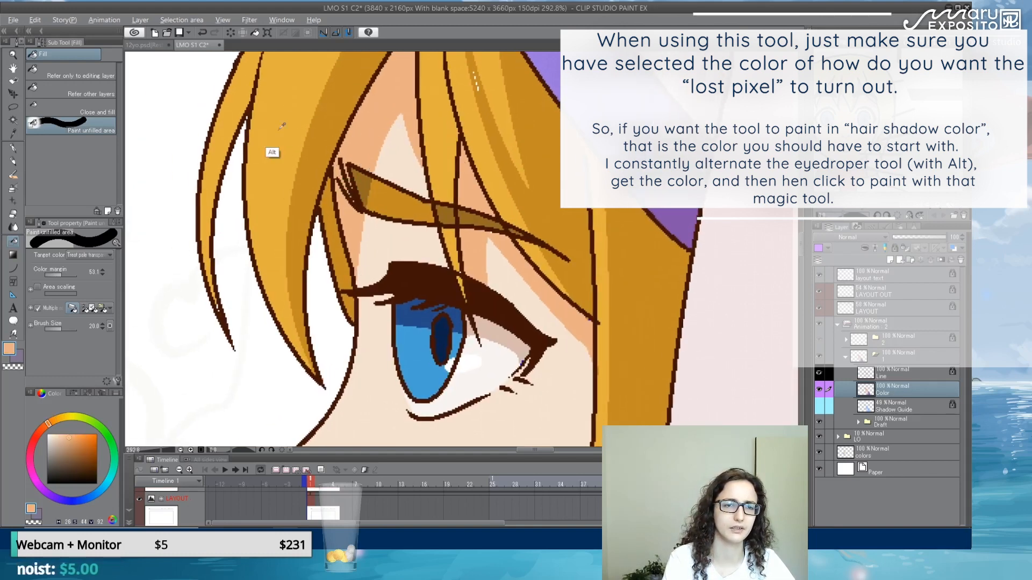
alt+click(480, 125)
drag(475, 62, 474, 107)
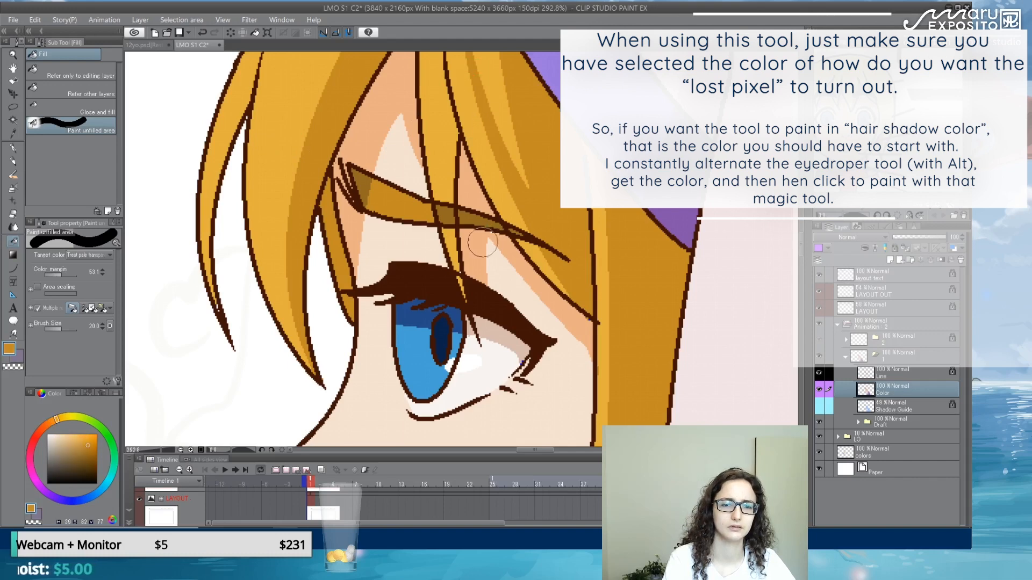
- Fill missed pixels around the strand over the eye and the front lock, sampling the base hair and skin colours
drag(405, 254, 360, 168)
alt+click(413, 200)
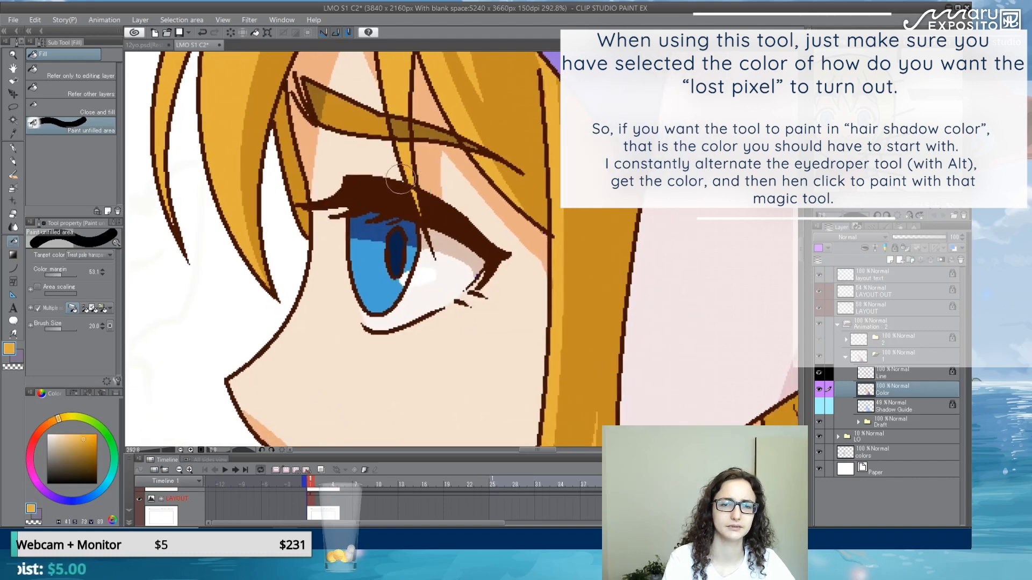
alt+click(398, 177)
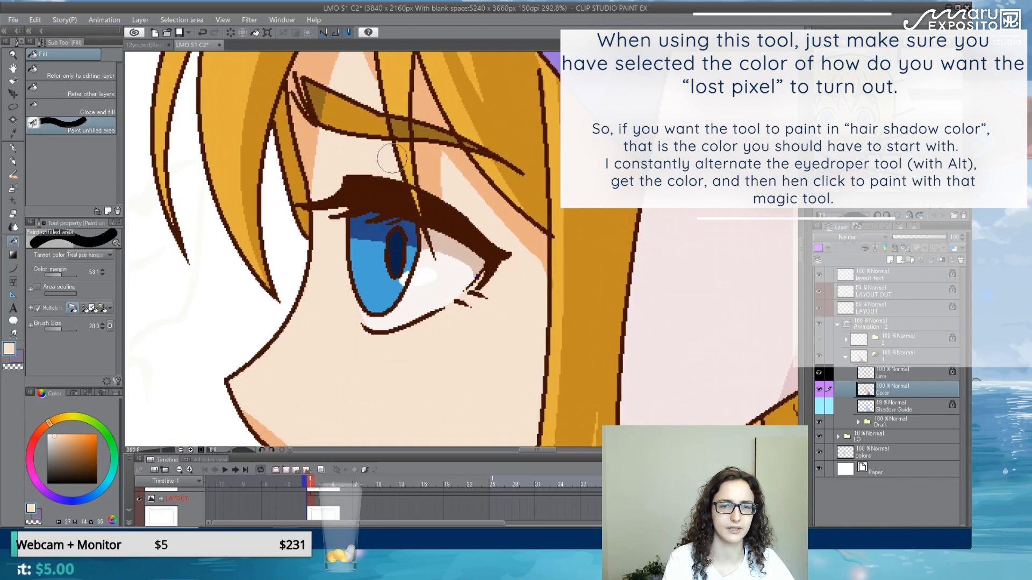
alt+click(160, 188)
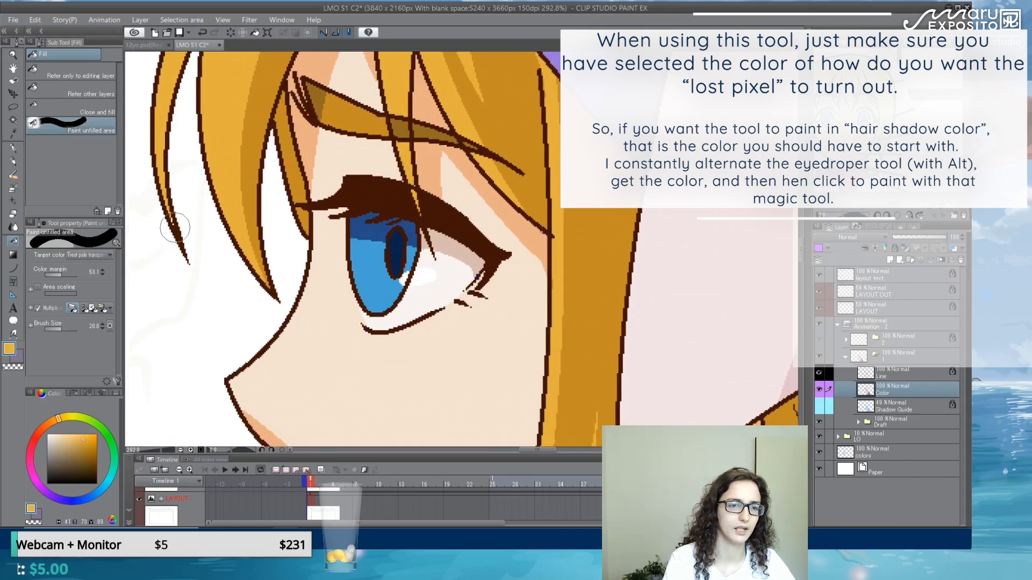
drag(364, 376, 301, 246)
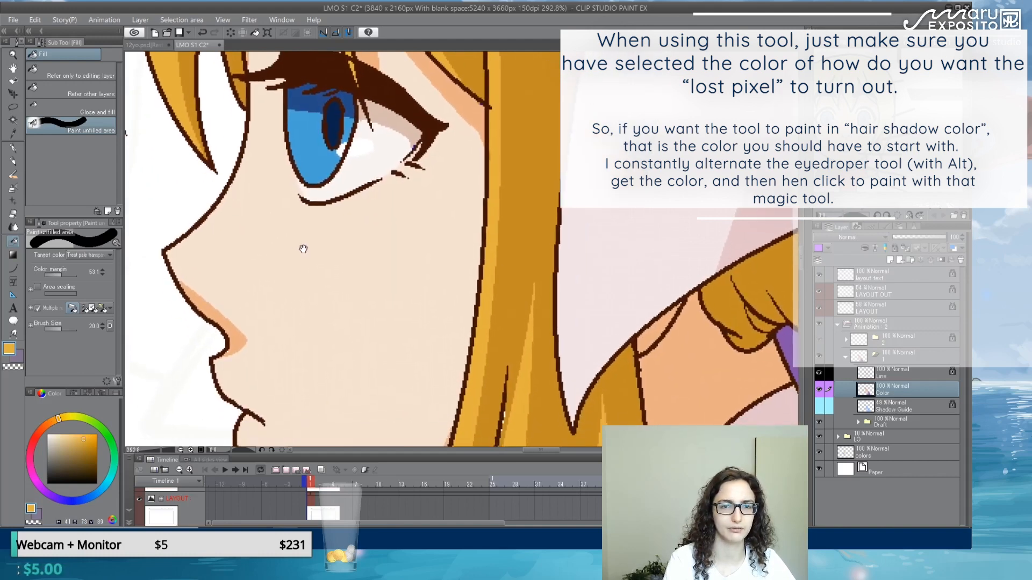
- Fill the missed pixels at the eye's outer corner with the sampled shadow colour of the eye white
alt+click(412, 159)
scroll(411, 153, up, 4)
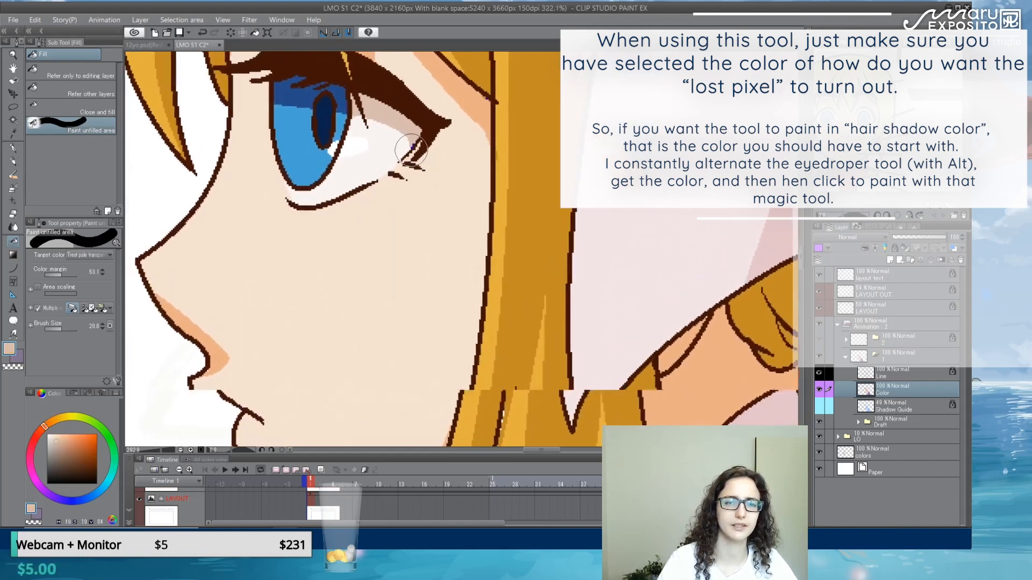
scroll(410, 150, up, 1)
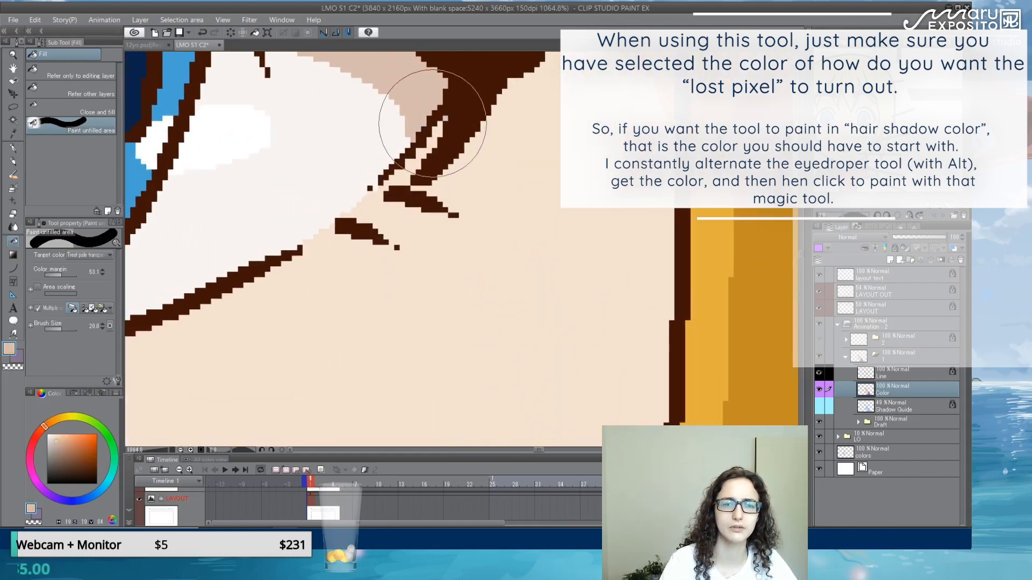
scroll(432, 123, down, 8)
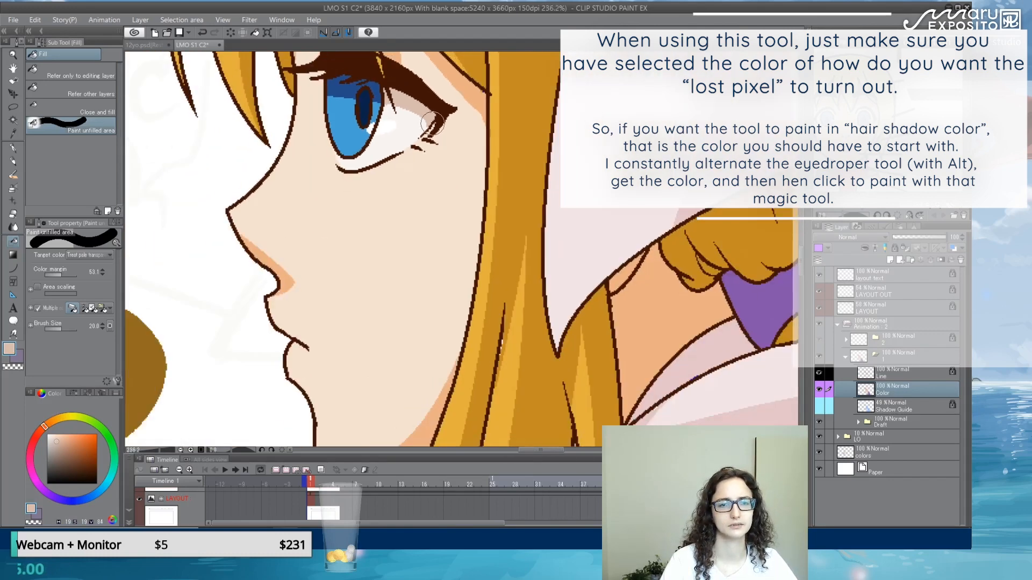
- Fill the missed pixels along the hair line beside the cheek with the sampled hair shadow colour
scroll(476, 271, up, 4)
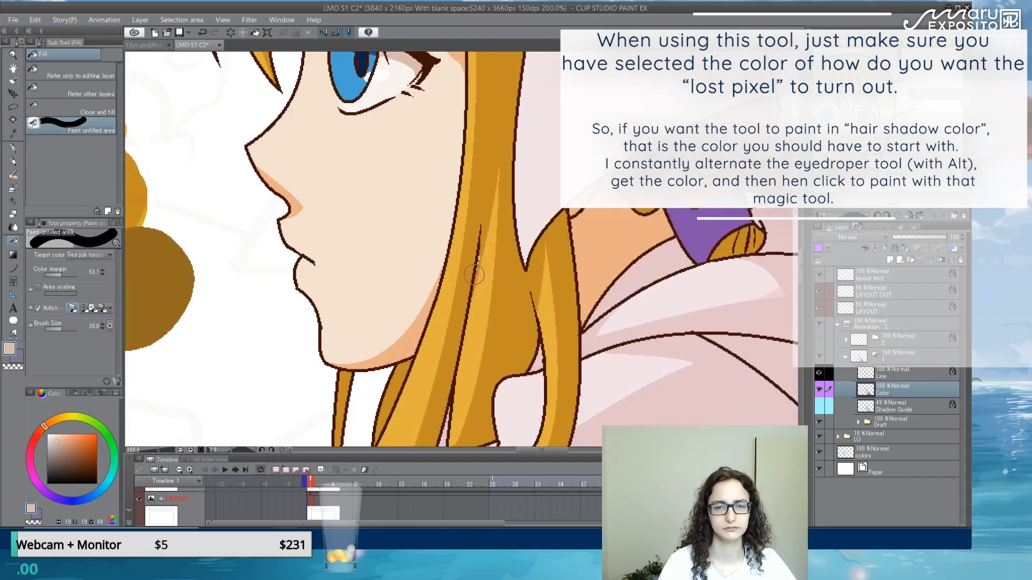
alt+click(491, 259)
click(481, 263)
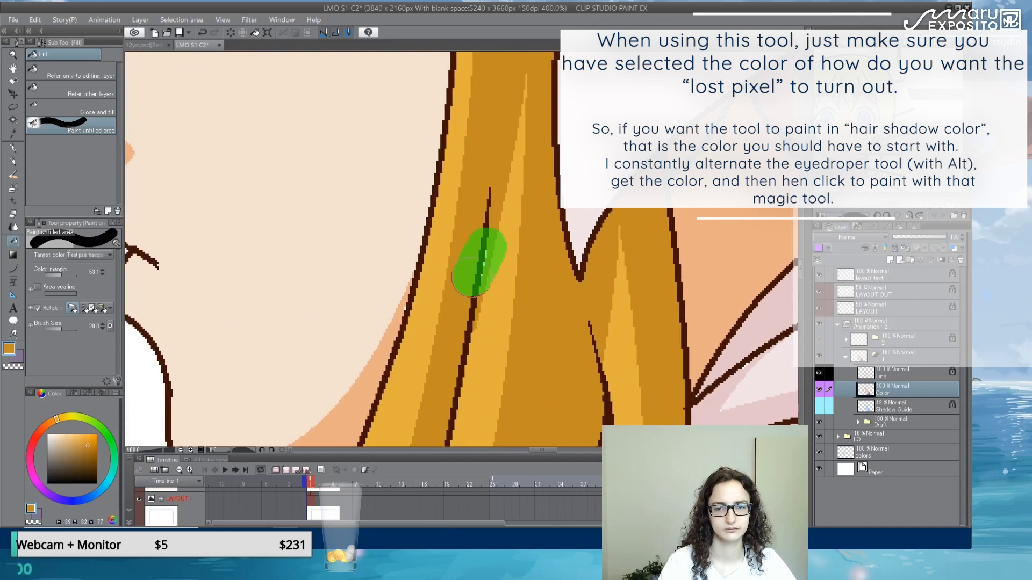
- Sample the skin shadow colour at the jaw and fill the missed pixels along the cheek and under the nose
alt+click(395, 322)
scroll(397, 312, down, 1)
scroll(398, 311, down, 2)
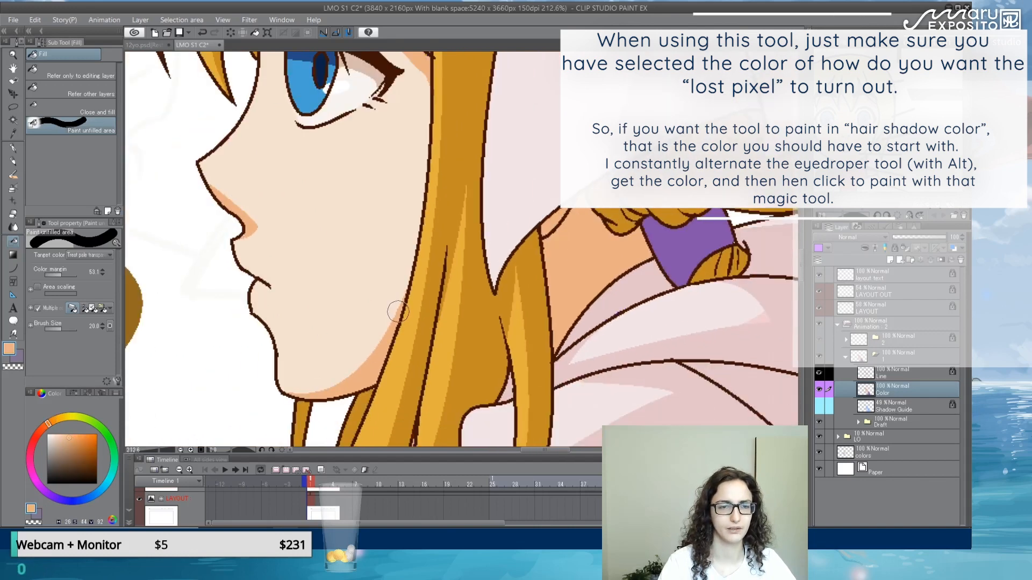
scroll(232, 214, up, 3)
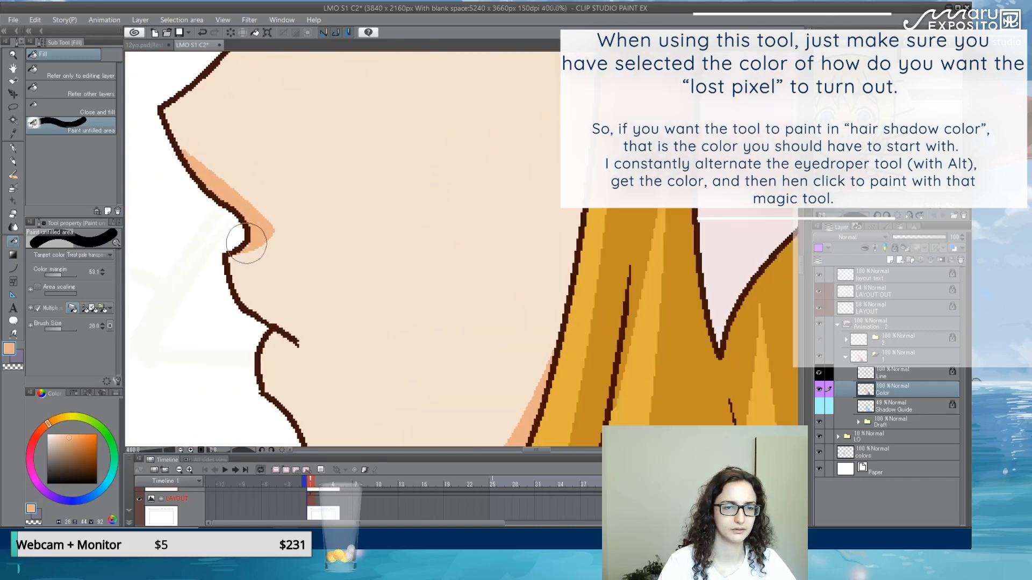
scroll(368, 282, down, 5)
- Fill the missed pixels at the edge of the hair tie with its sampled purple
mouse_move(576, 252)
mouse_down()
mouse_move(377, 198)
mouse_move(261, 183)
mouse_up()
scroll(409, 228, up, 6)
alt+click(407, 212)
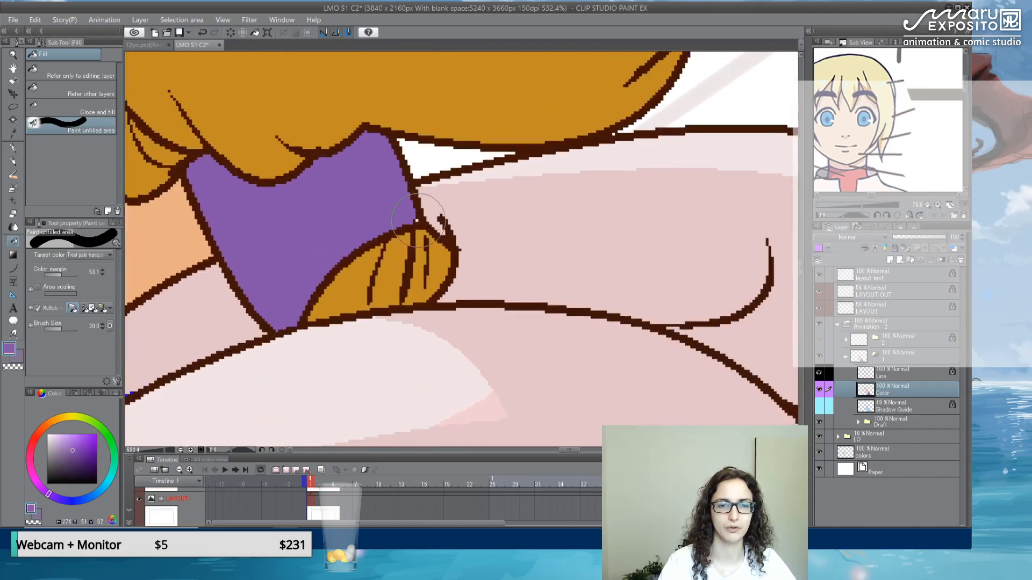
scroll(584, 188, down, 4)
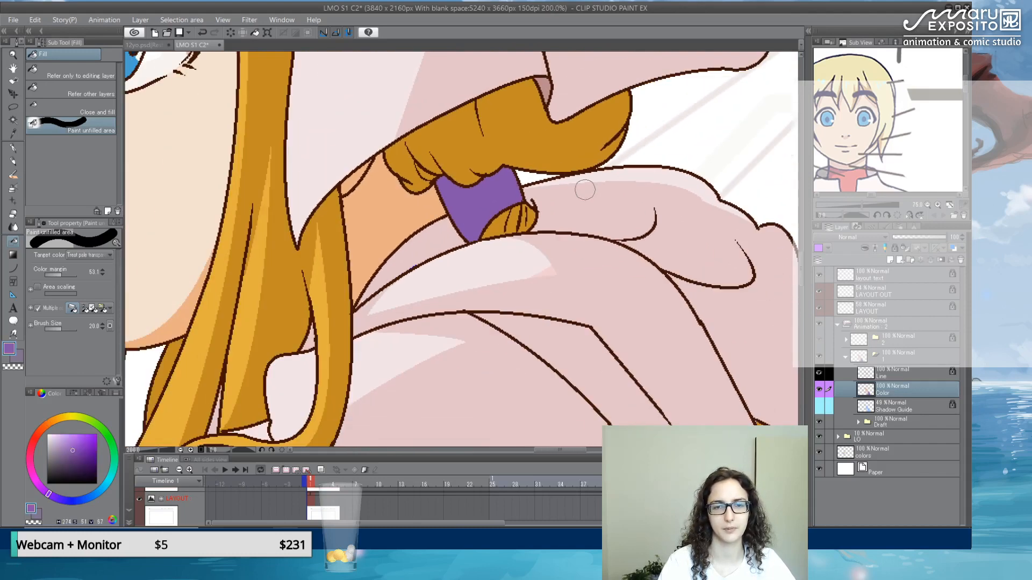
- Examine the sleeve, the hanging cloth and the lower part of the dress for missed pixels
drag(439, 290, 553, 68)
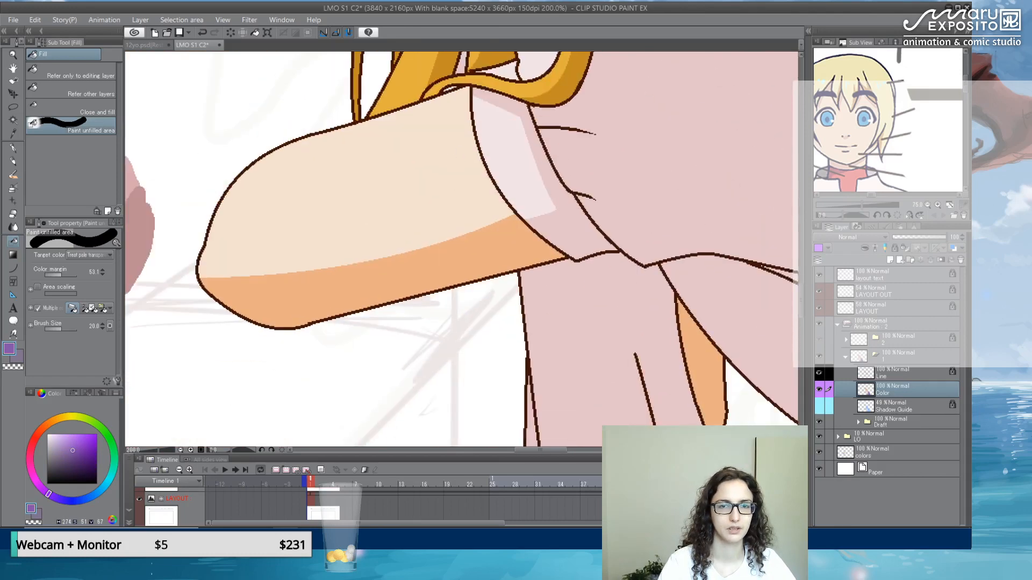
scroll(464, 159, up, 2)
drag(638, 226, 596, 154)
drag(657, 271, 436, 10)
drag(485, 247, 398, 7)
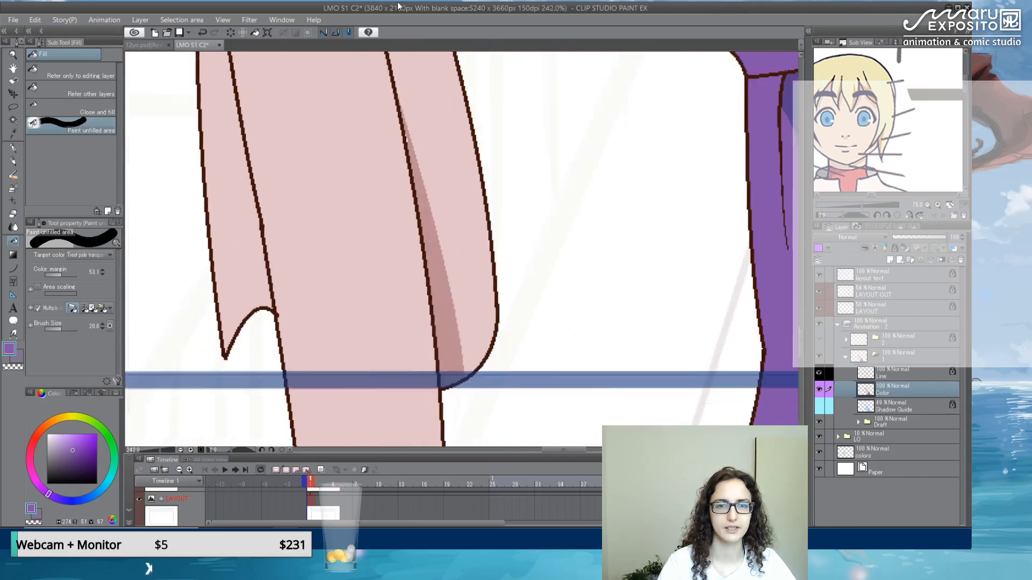
mouse_move(447, 263)
mouse_down()
mouse_move(414, 143)
mouse_move(431, 255)
mouse_move(484, 246)
mouse_move(433, 47)
mouse_up()
drag(444, 197, 385, 44)
drag(411, 86, 124, 180)
drag(482, 256, 275, 41)
drag(527, 156, 320, 207)
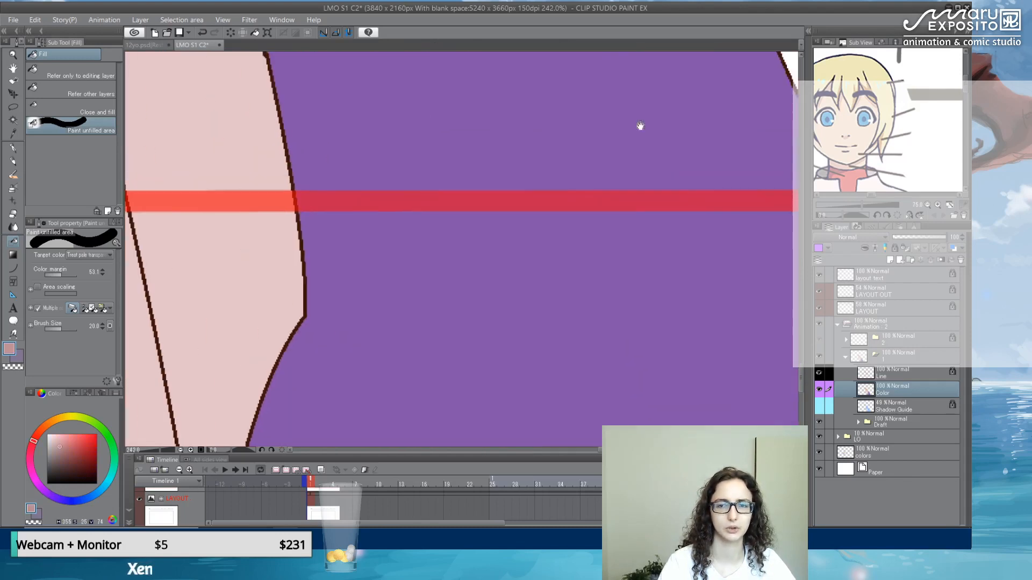
- Fill the missed pixels along the dress folds beside the braid with the sampled dark purple shadow colour
drag(640, 126, 460, 336)
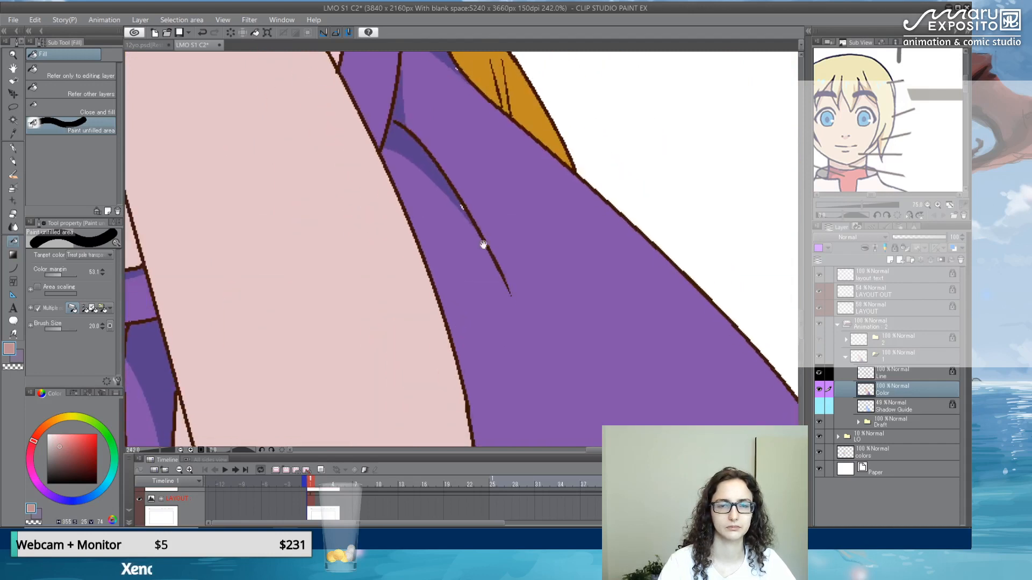
alt+click(431, 161)
drag(449, 138, 469, 249)
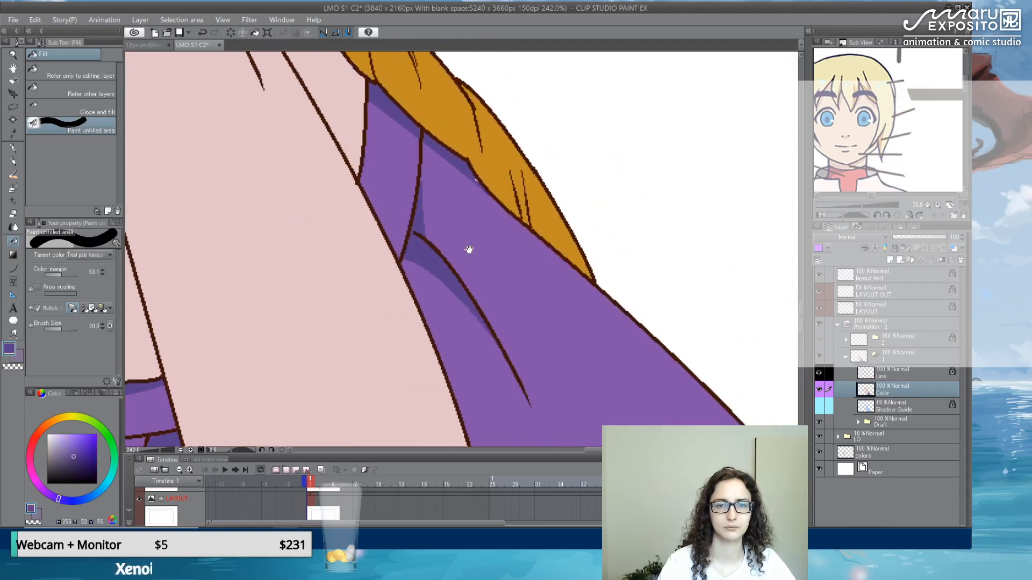
drag(471, 183, 492, 198)
- Fill the stray blue pixels along the hood's fold below the neck with the garment's shadow pink
drag(309, 204, 555, 143)
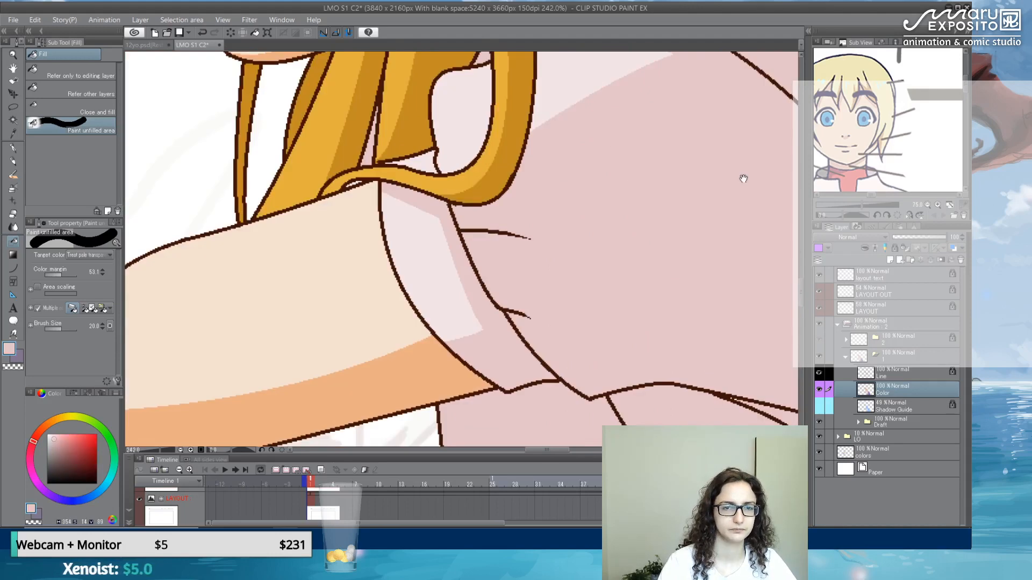
drag(742, 179, 425, 301)
drag(579, 178, 553, 342)
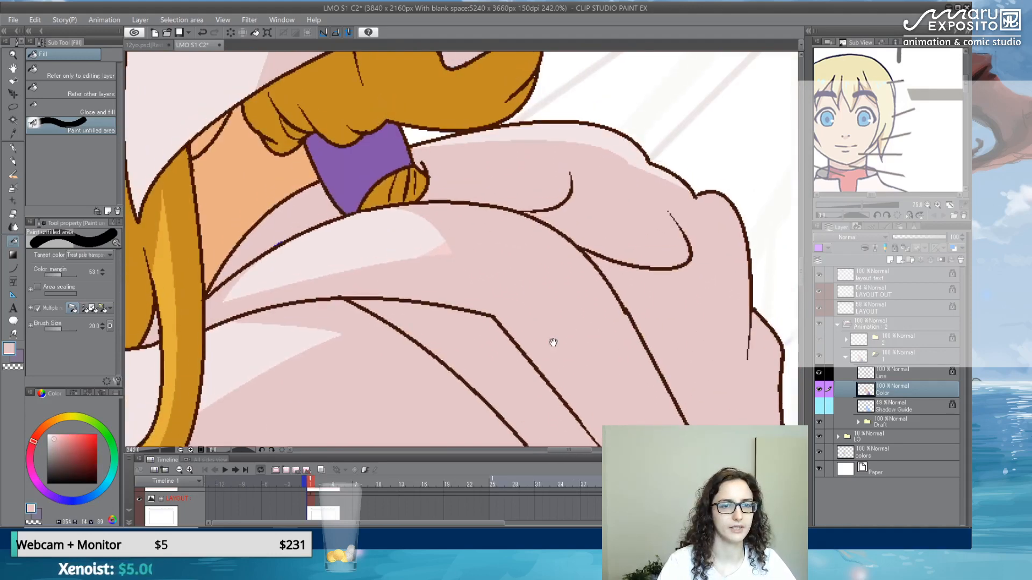
scroll(310, 302, up, 6)
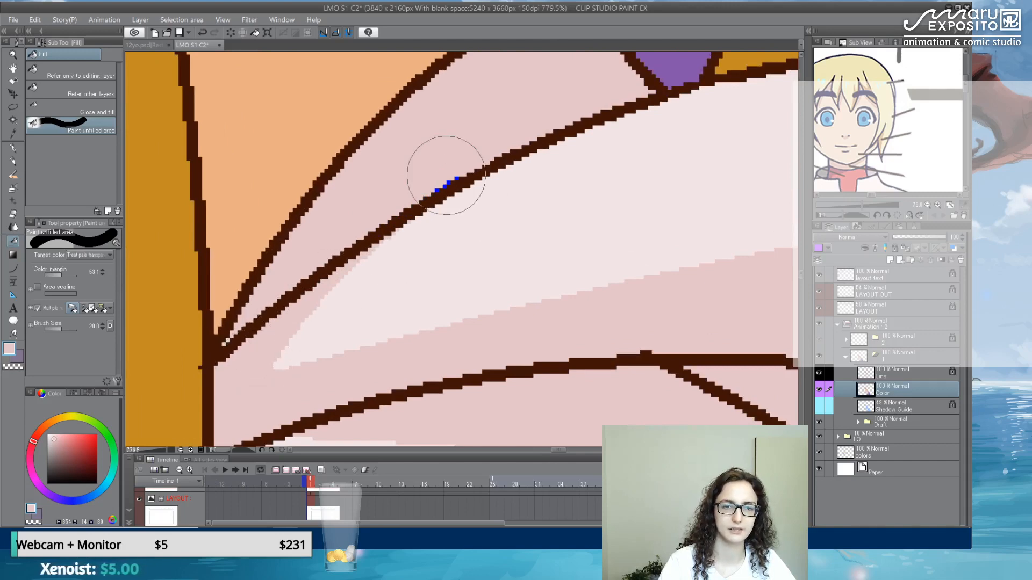
drag(445, 175, 403, 196)
drag(617, 144, 371, 385)
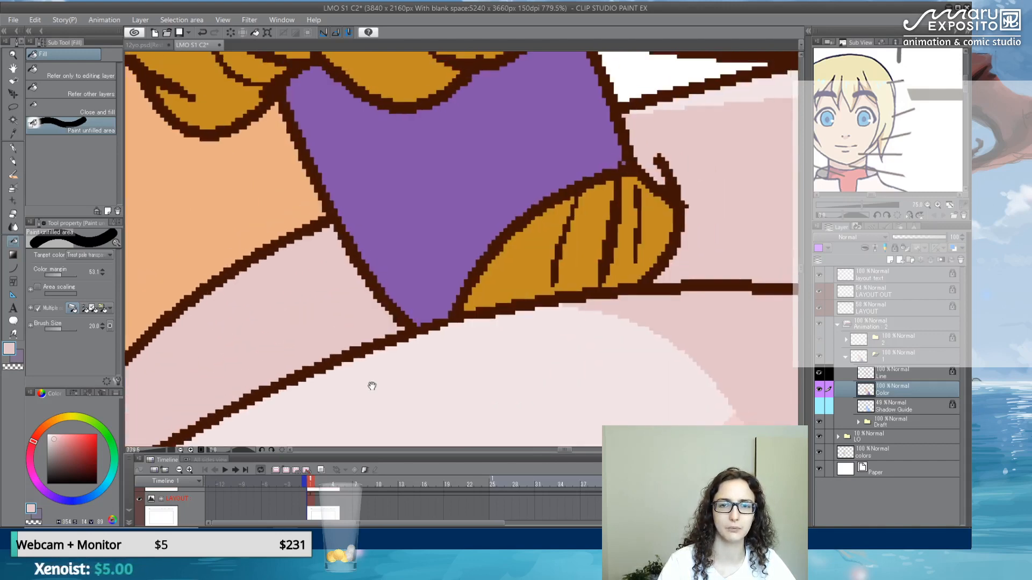
scroll(467, 254, down, 3)
- Add a new raster layer above the Line layer
scroll(466, 254, down, 12)
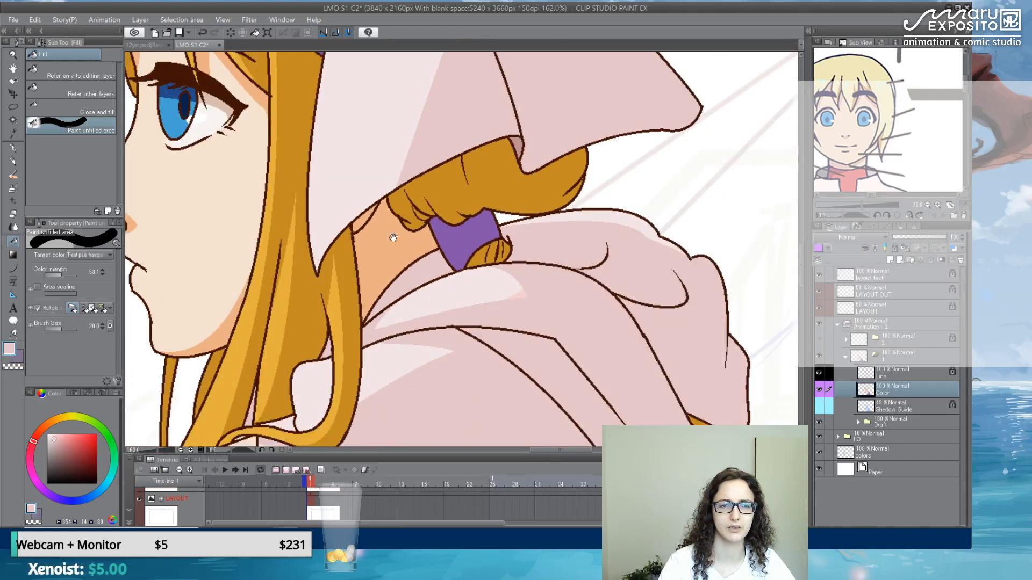
drag(393, 237, 534, 366)
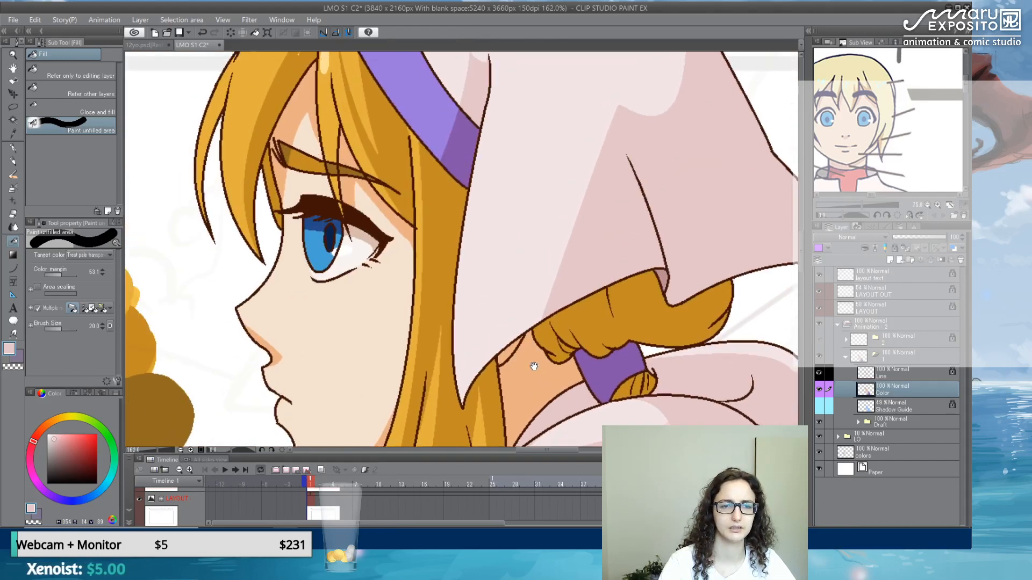
click(895, 376)
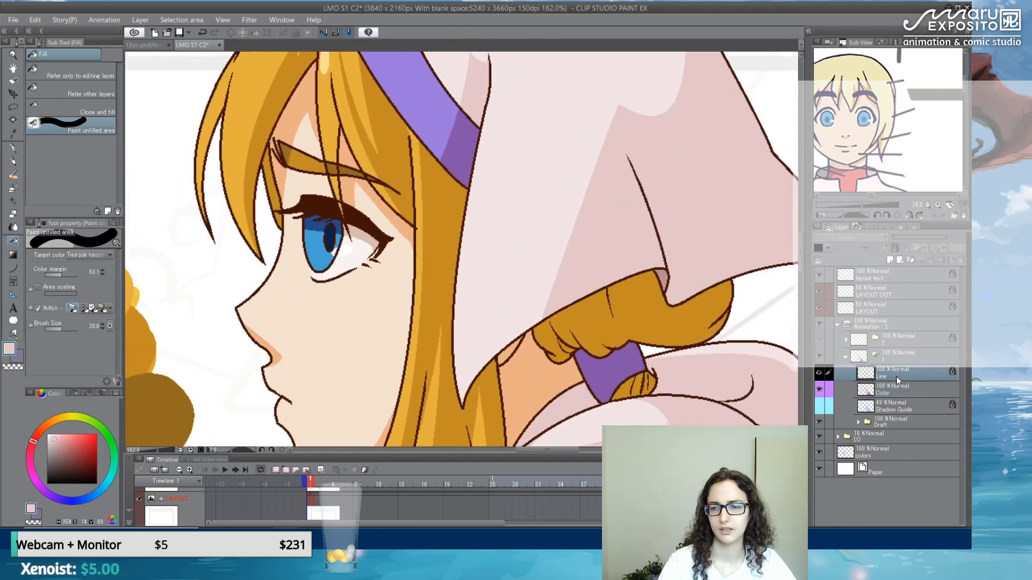
click(891, 260)
- Sample the eye highlight's white and draw the highlight over the iris outline with the G-pen
scroll(306, 294, up, 8)
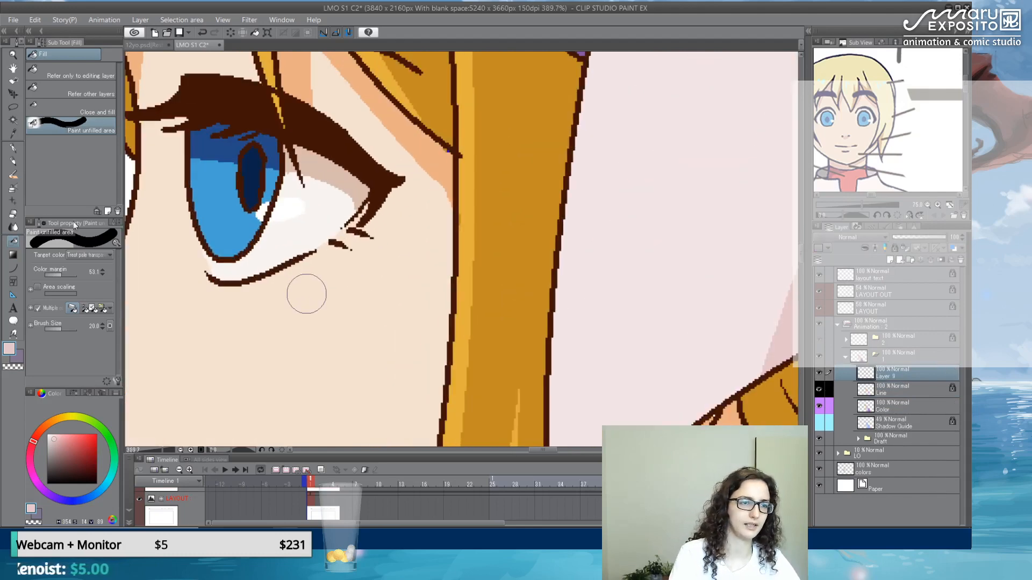
click(13, 149)
alt+click(289, 210)
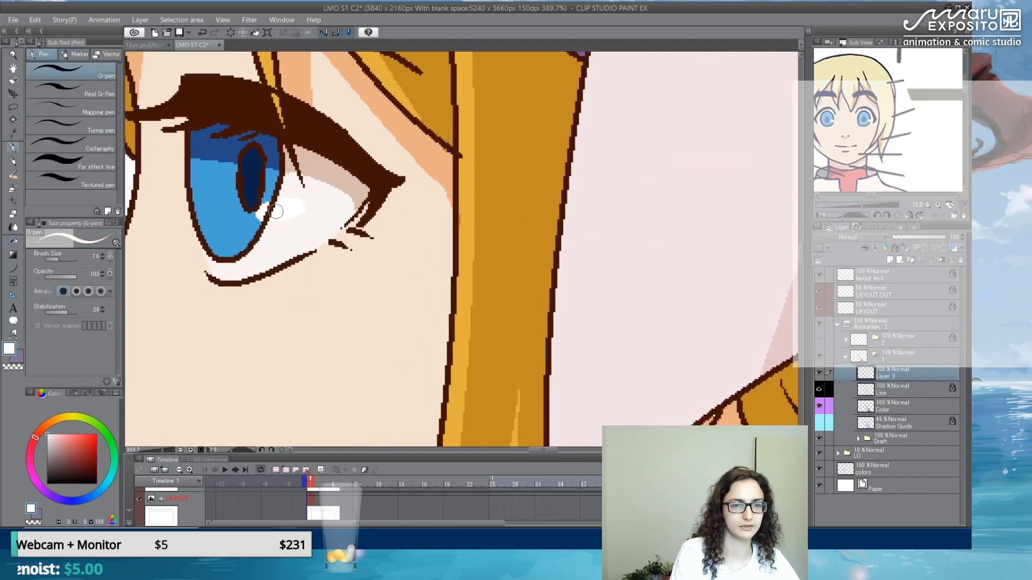
drag(276, 211, 302, 206)
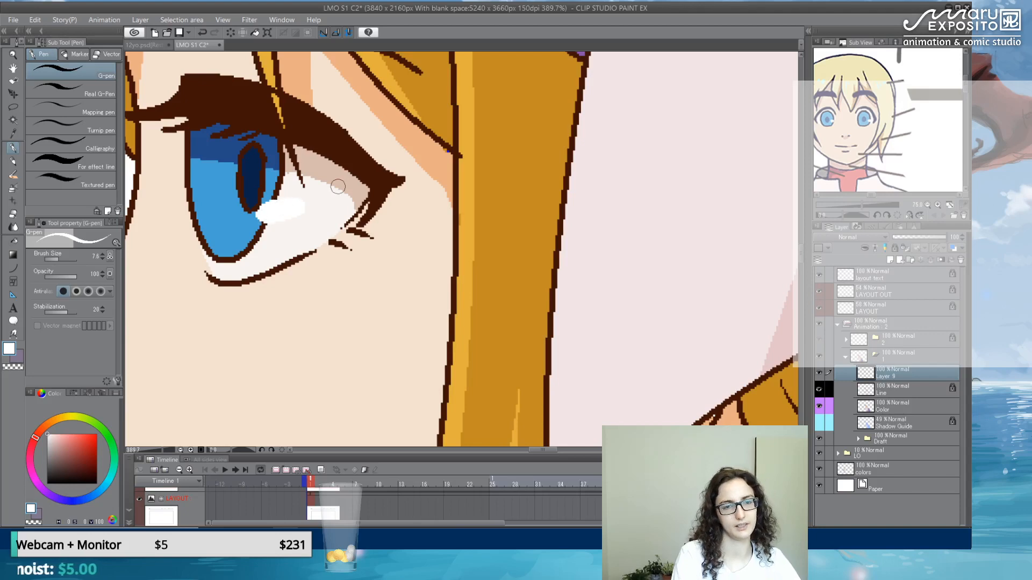
scroll(338, 187, down, 8)
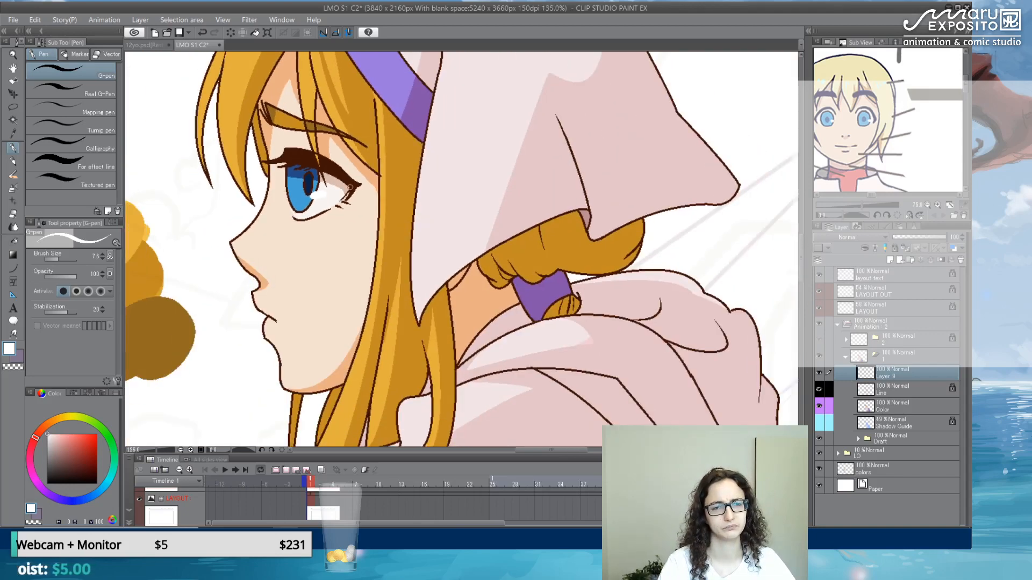
- Review the whole figure in the layout frame and save the file
scroll(349, 186, down, 10)
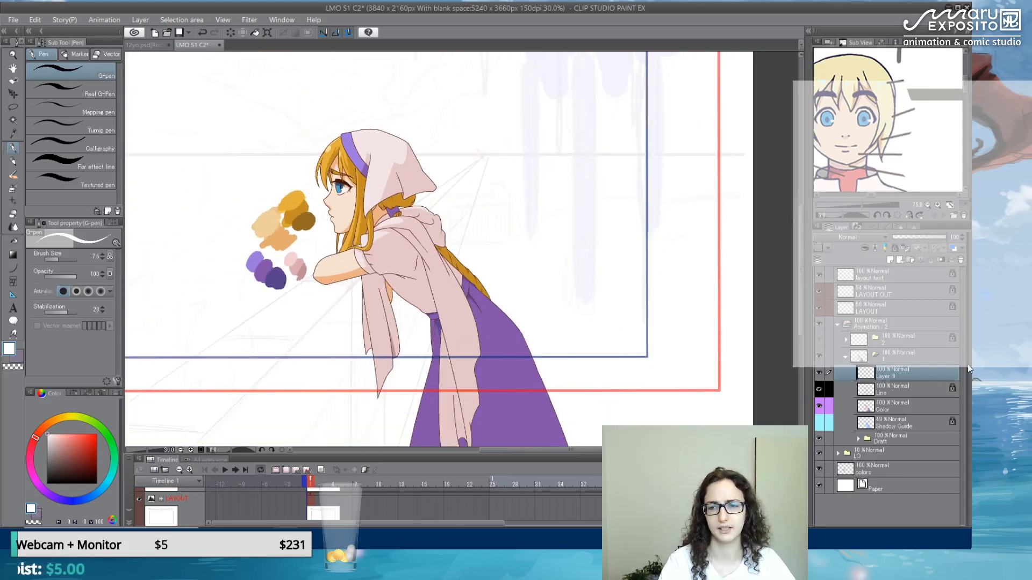
scroll(495, 258, down, 4)
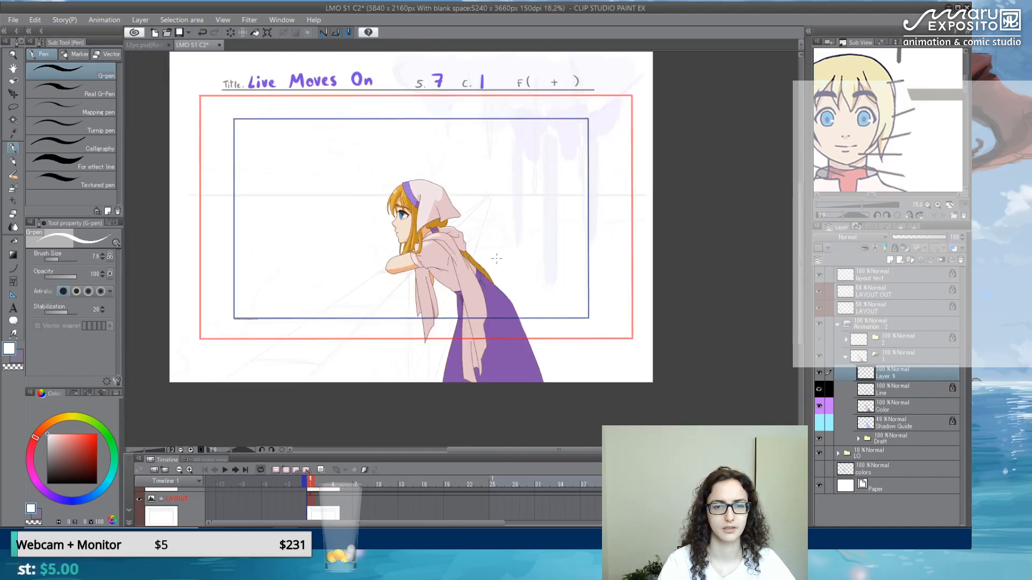
scroll(495, 258, up, 3)
drag(501, 300, 495, 275)
scroll(377, 191, up, 5)
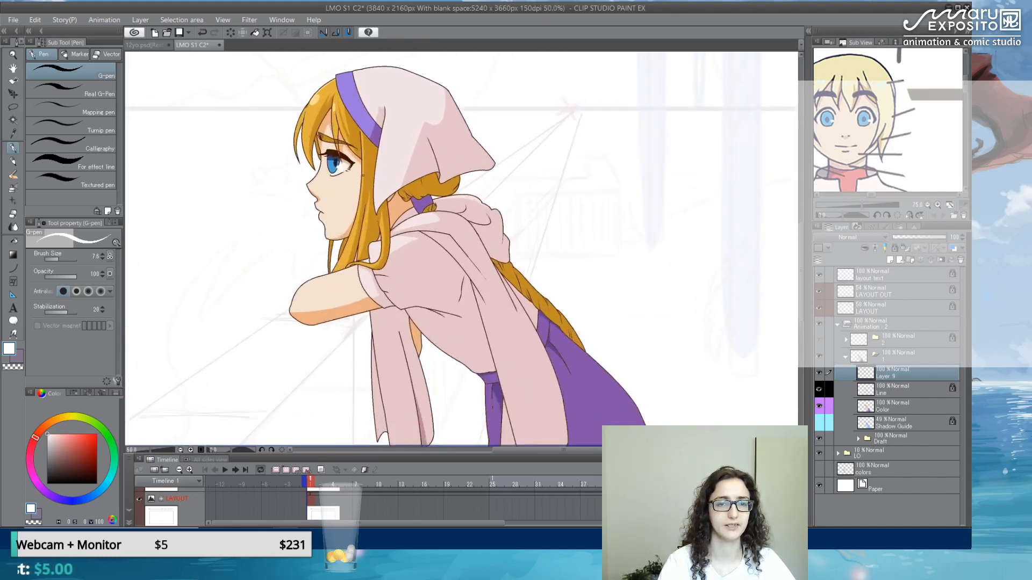
click(13, 20)
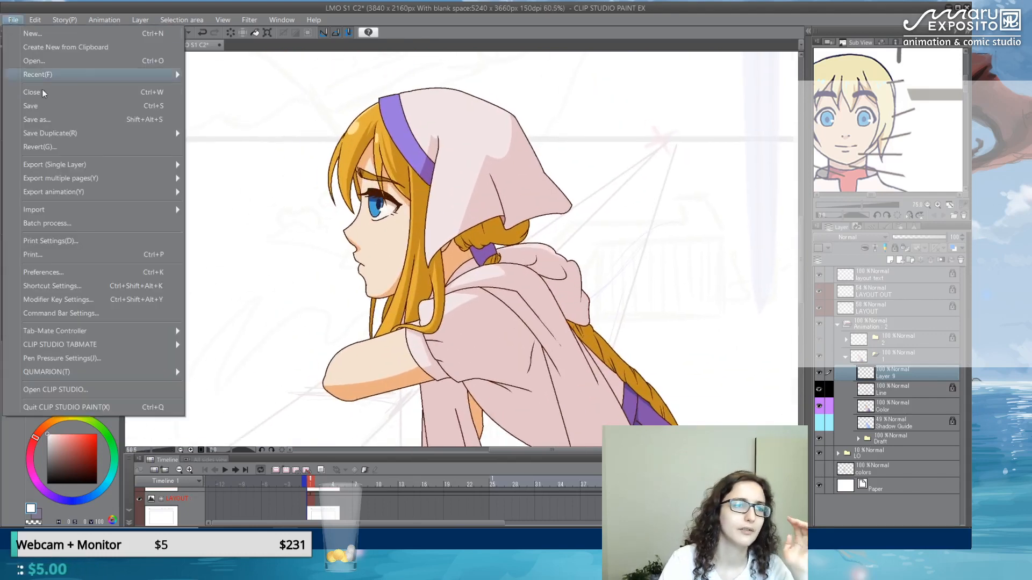
click(52, 105)
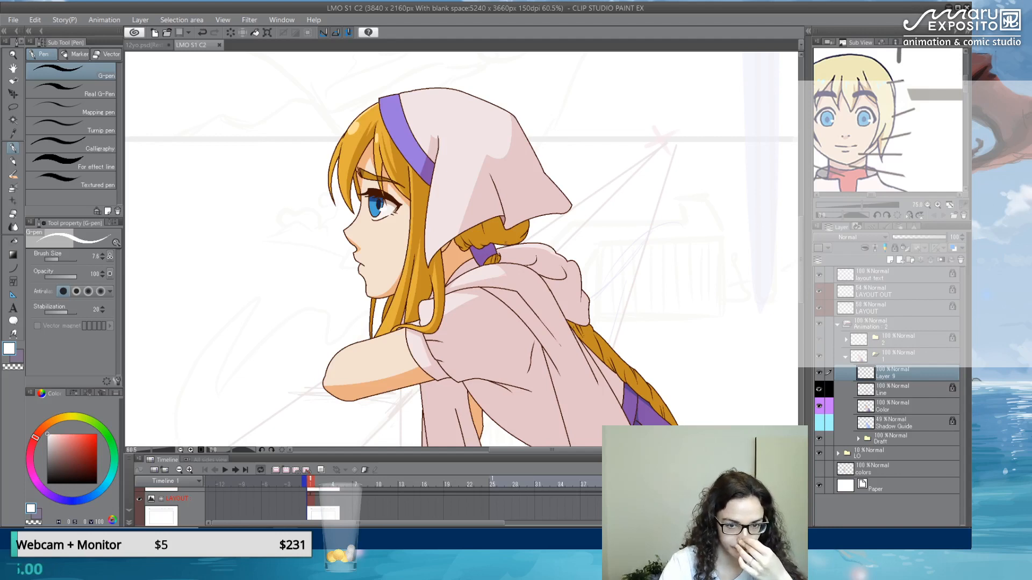
- Toggle the Color layer's visibility and isolate it to examine the fills without the line art
key(ctrl+0)
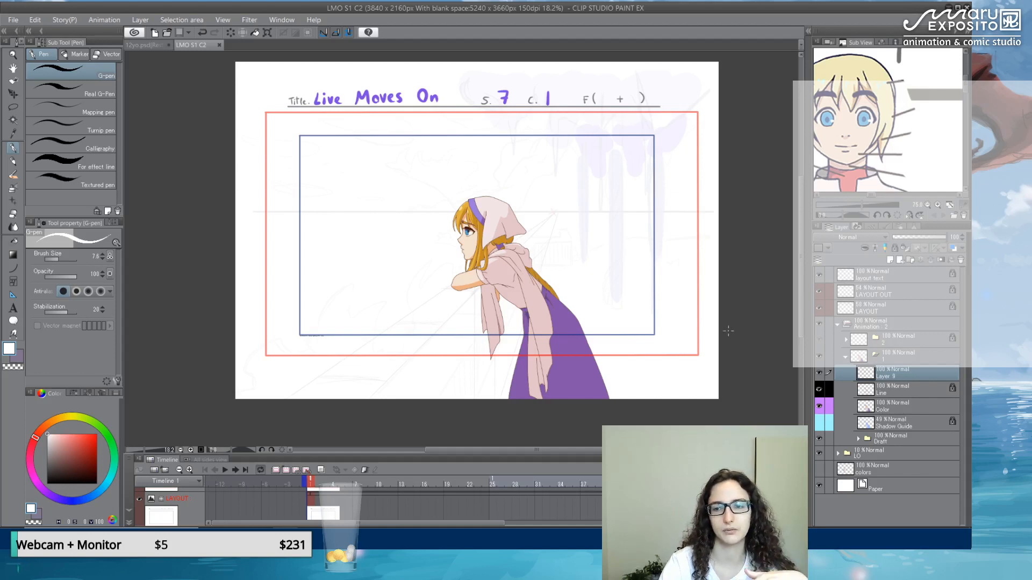
click(819, 408)
click(820, 408)
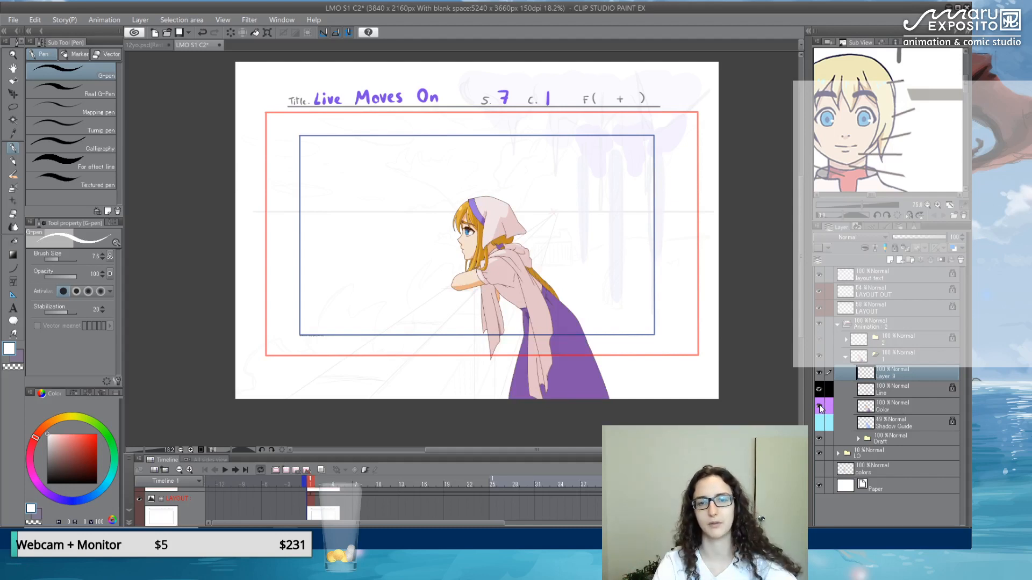
click(820, 408)
click(820, 409)
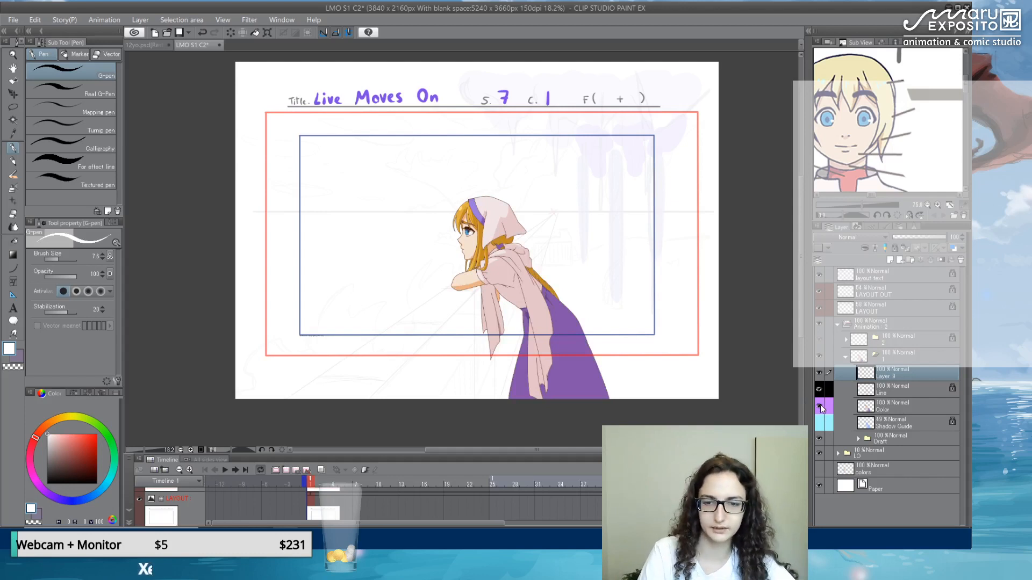
click(820, 409)
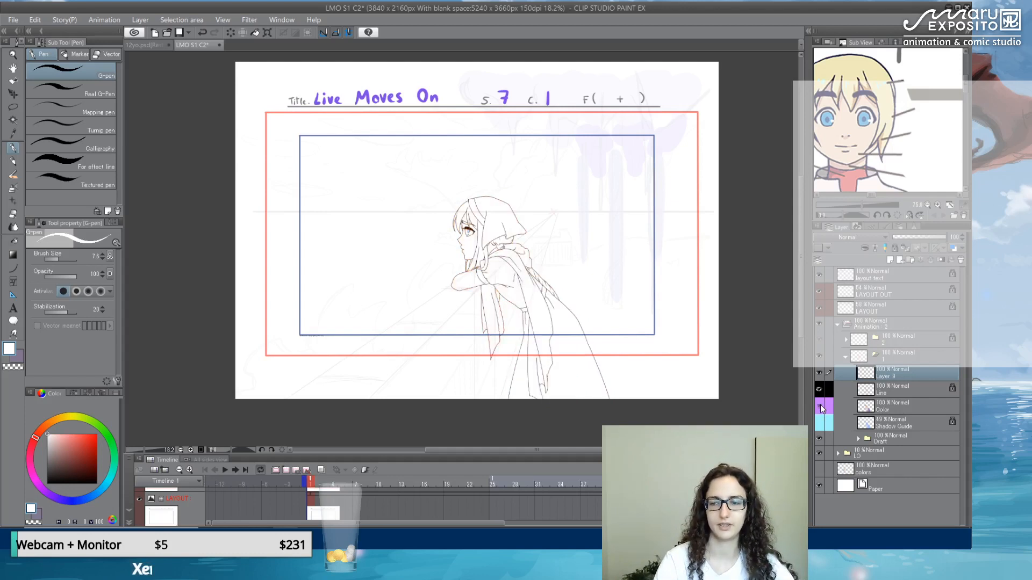
click(819, 408)
alt+click(820, 408)
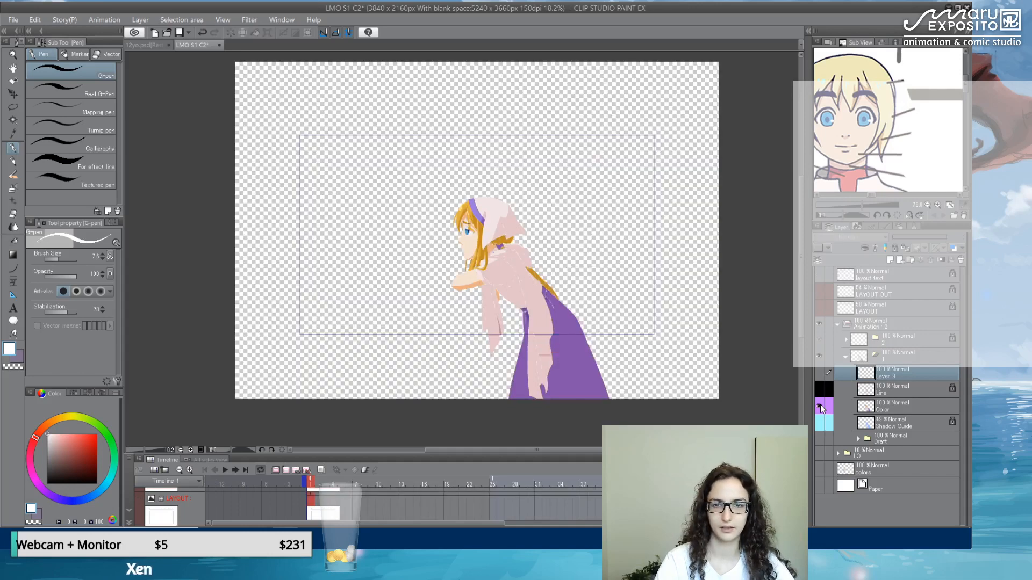
scroll(499, 246, up, 8)
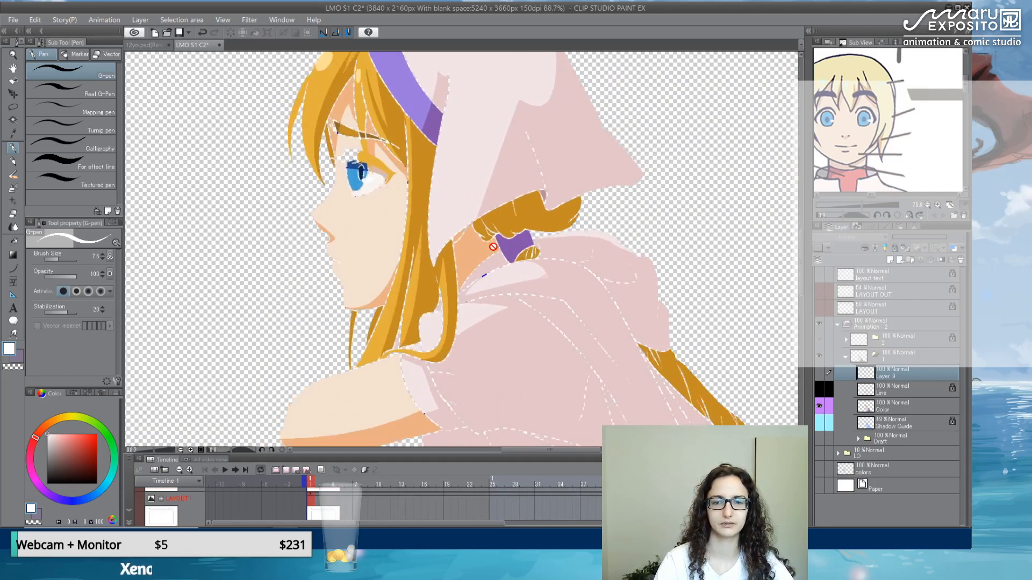
scroll(493, 247, down, 3)
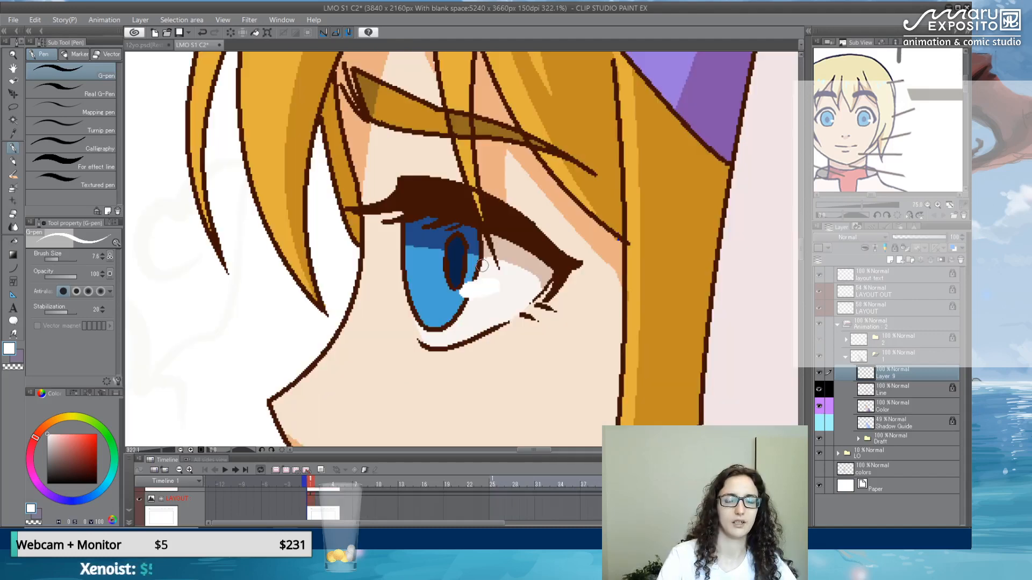
- Fill the missed white pixels along the fringe's shadow strands on the Color layer with the sampled darker hair colour
scroll(482, 266, down, 2)
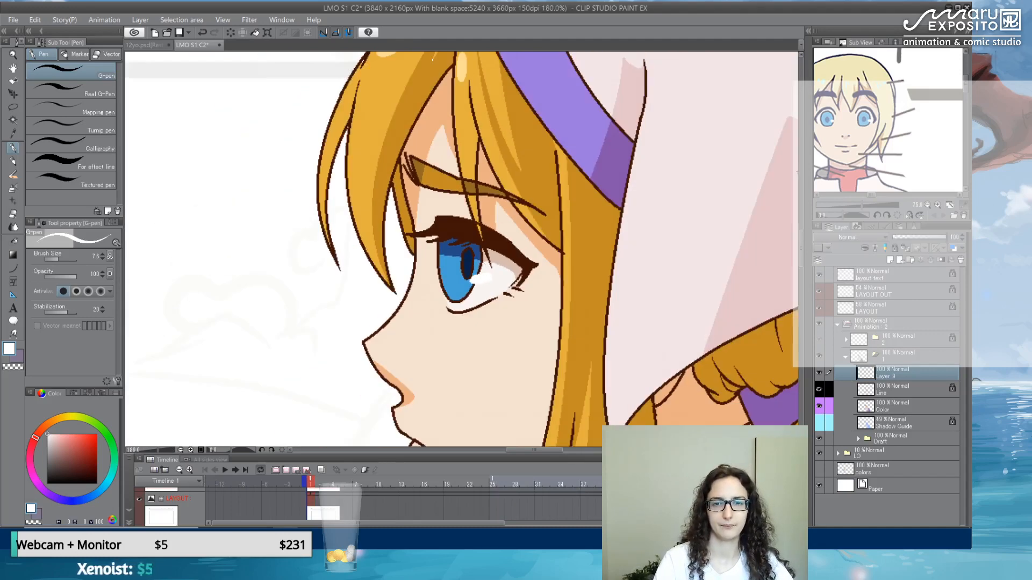
scroll(524, 187, down, 3)
scroll(438, 187, up, 4)
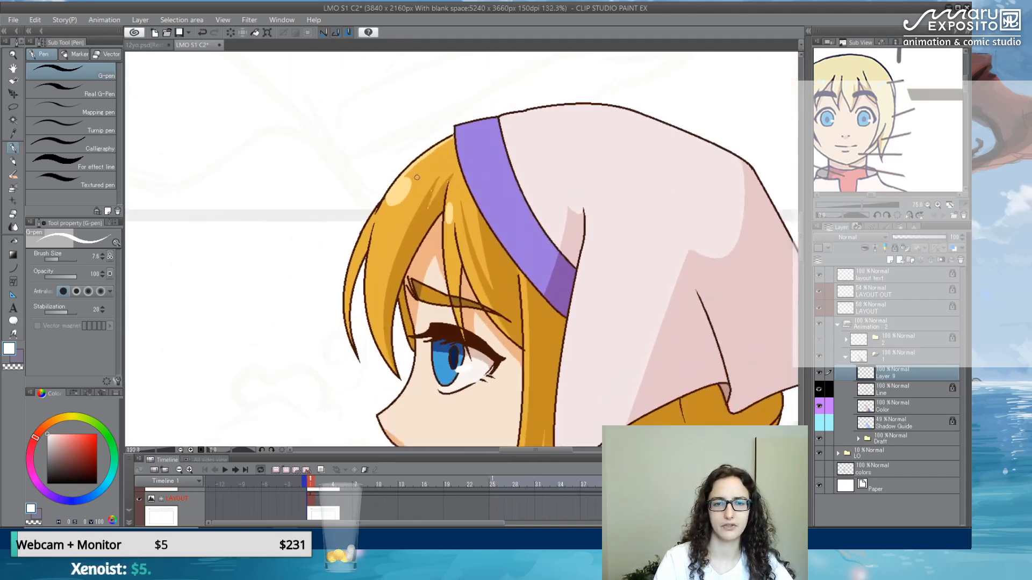
scroll(438, 188, up, 3)
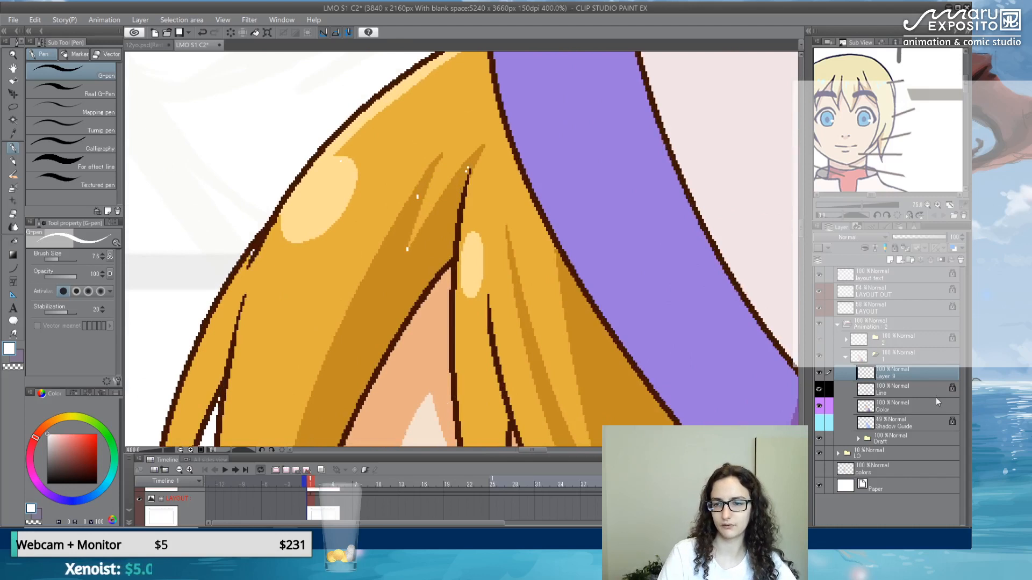
click(923, 416)
key(g)
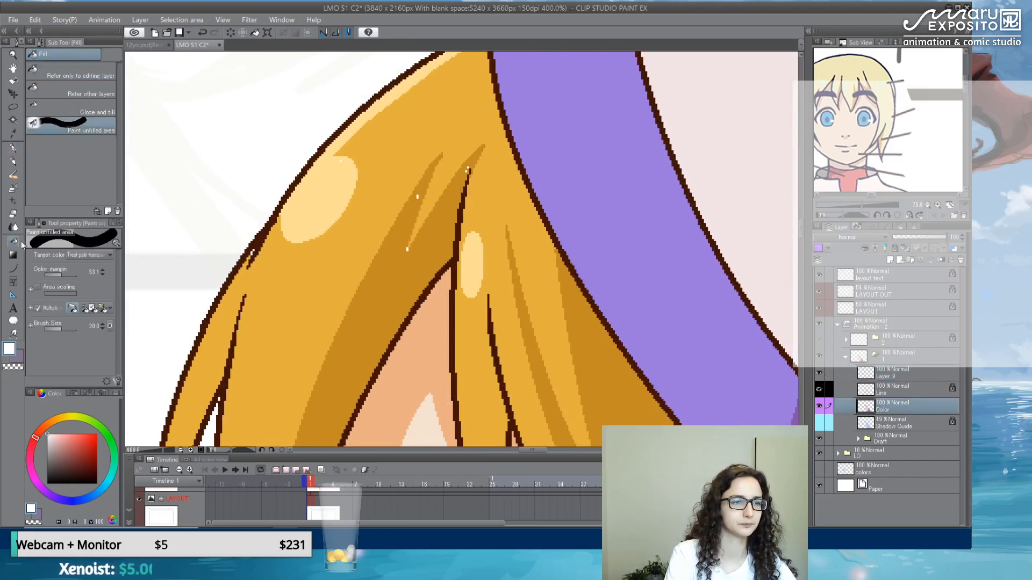
alt+click(407, 243)
mouse_move(407, 267)
mouse_down()
mouse_move(418, 189)
mouse_move(457, 167)
mouse_up()
- Fill the gaps around the fringe highlights and outer hair outline with the sampled highlight and base hair colours
alt+click(327, 214)
drag(330, 180, 340, 163)
alt+click(278, 317)
drag(257, 267, 251, 256)
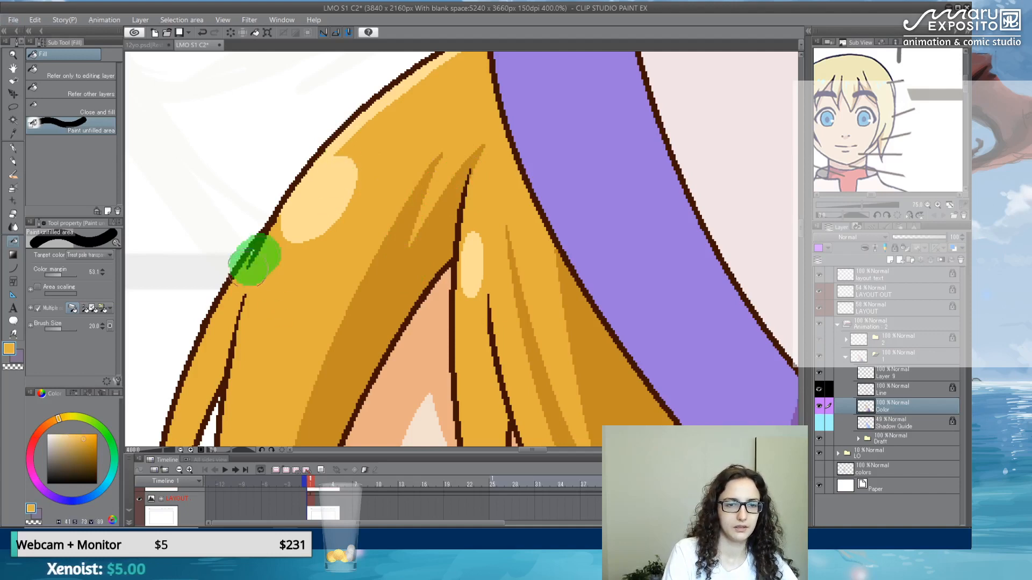
drag(465, 259, 463, 256)
scroll(466, 238, down, 7)
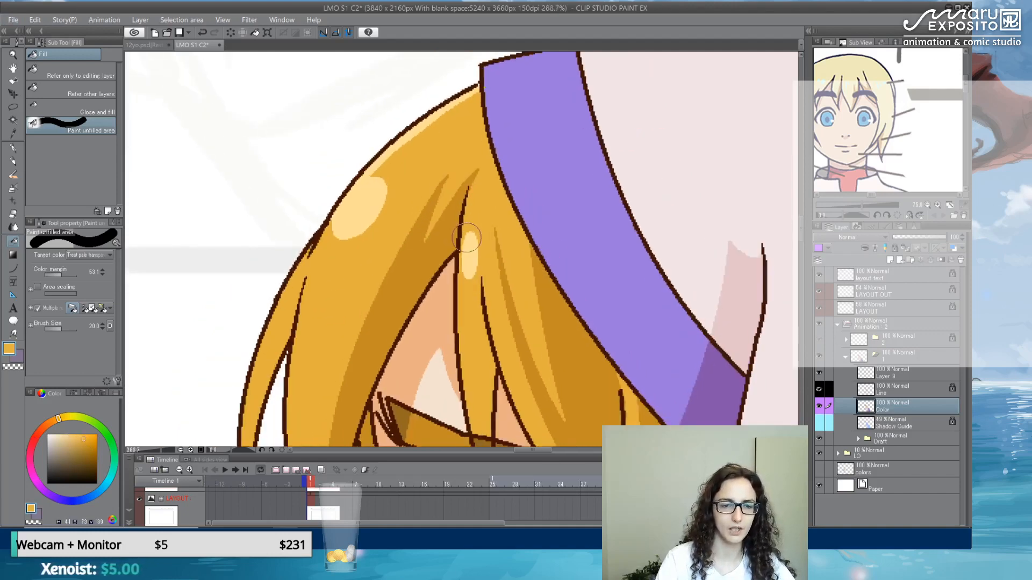
- Save the file with the corrected hair fills
drag(585, 325, 499, 163)
scroll(450, 143, up, 2)
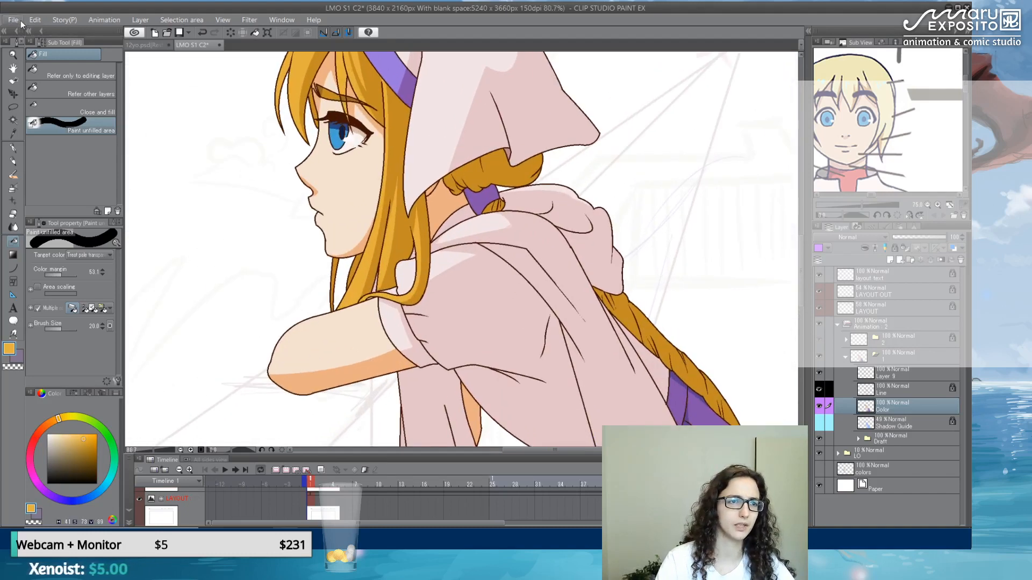
click(20, 21)
key(Escape)
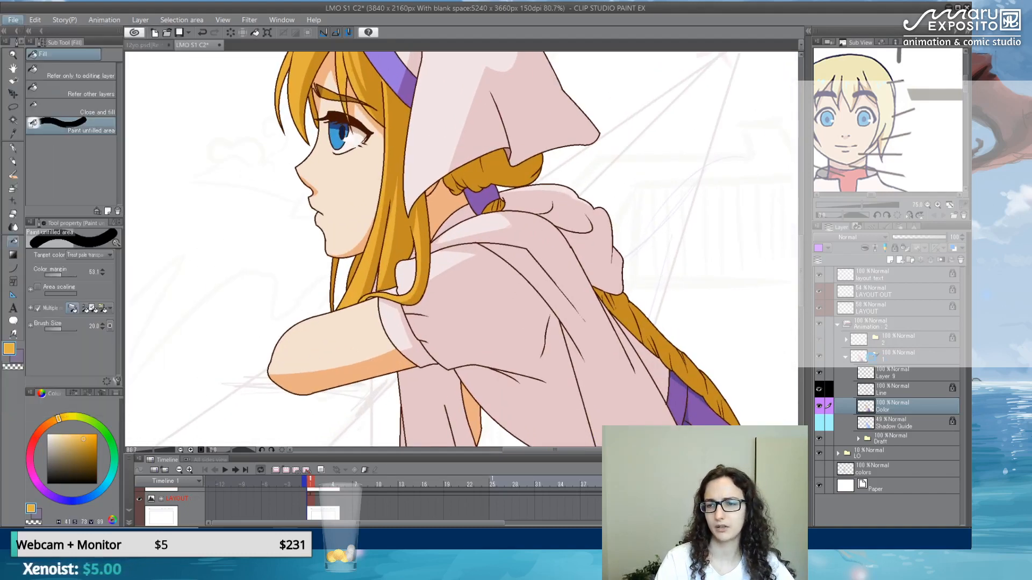
key(ctrl+s)
- Duplicate the animation cel folder 1 with all its layers
click(850, 361)
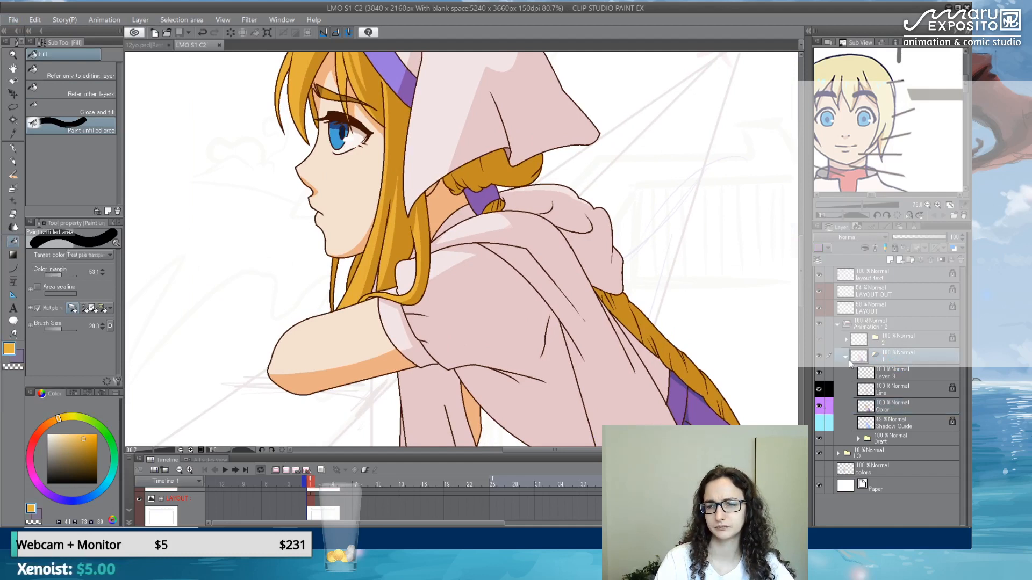
click(846, 361)
click(845, 361)
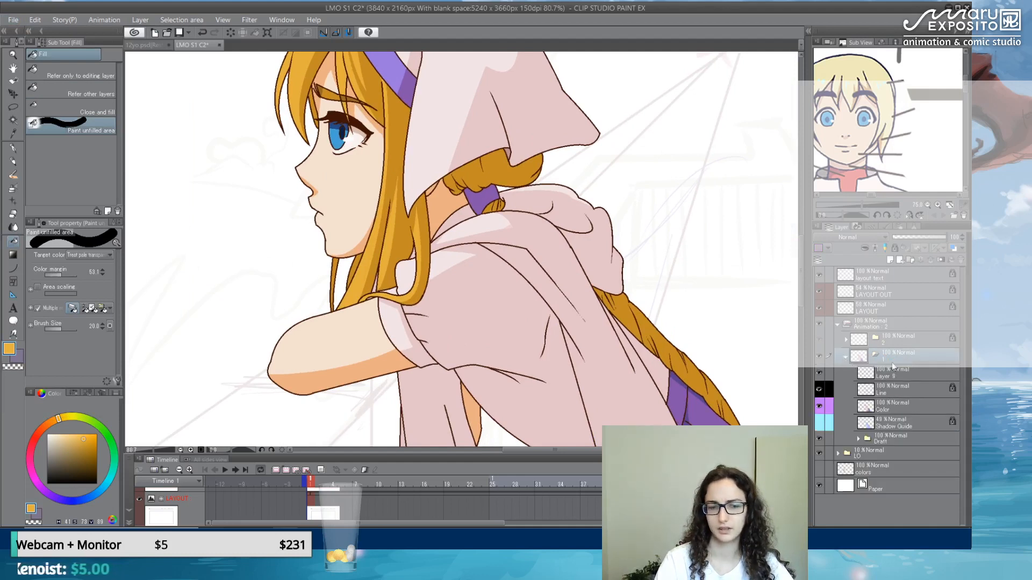
key(ctrl+v)
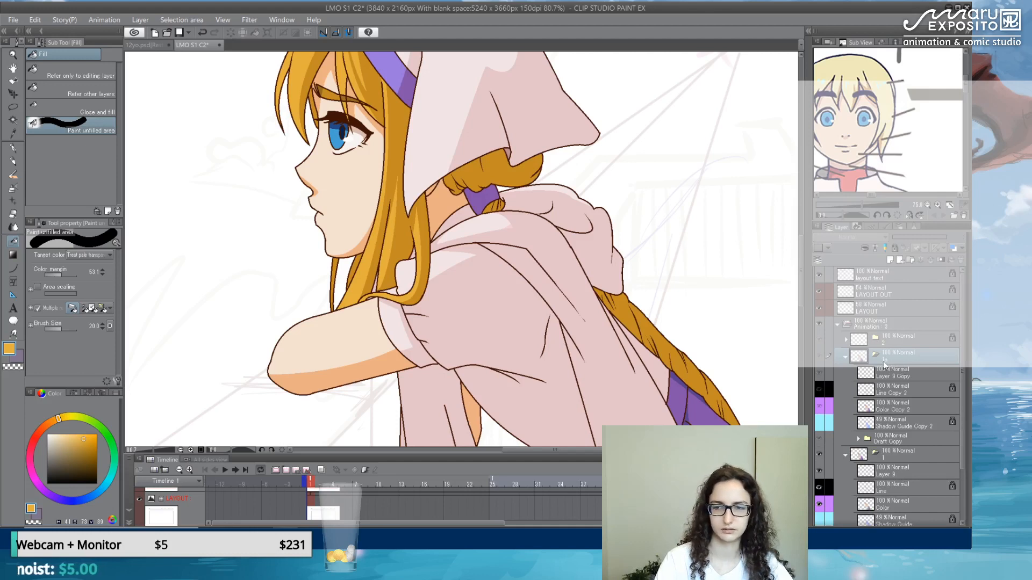
- Enlarge the timeline and assign the copied cel 1a to frame 4 of the animation track
scroll(365, 510, down, 1)
scroll(364, 509, down, 1)
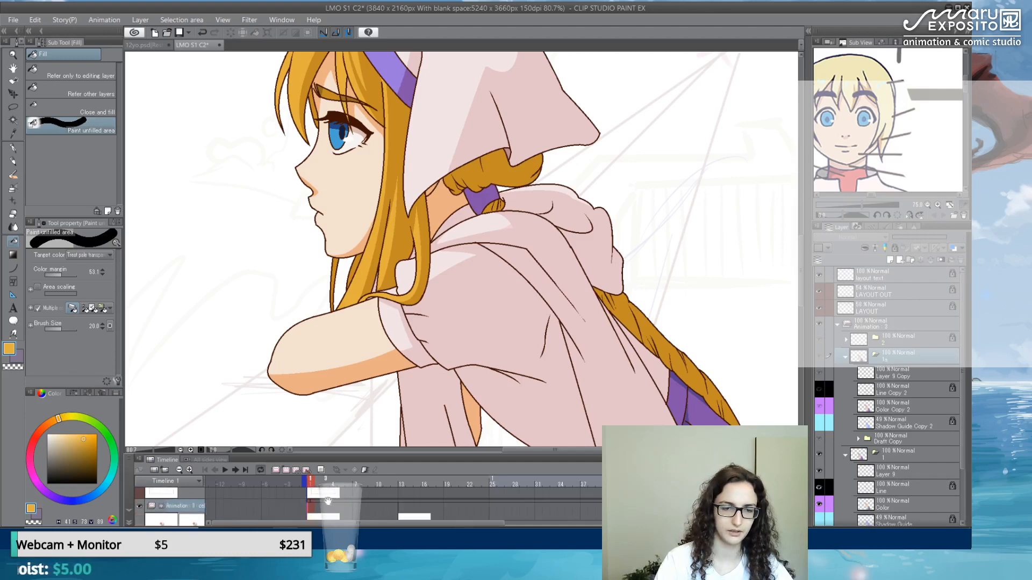
drag(389, 454, 389, 367)
click(331, 447)
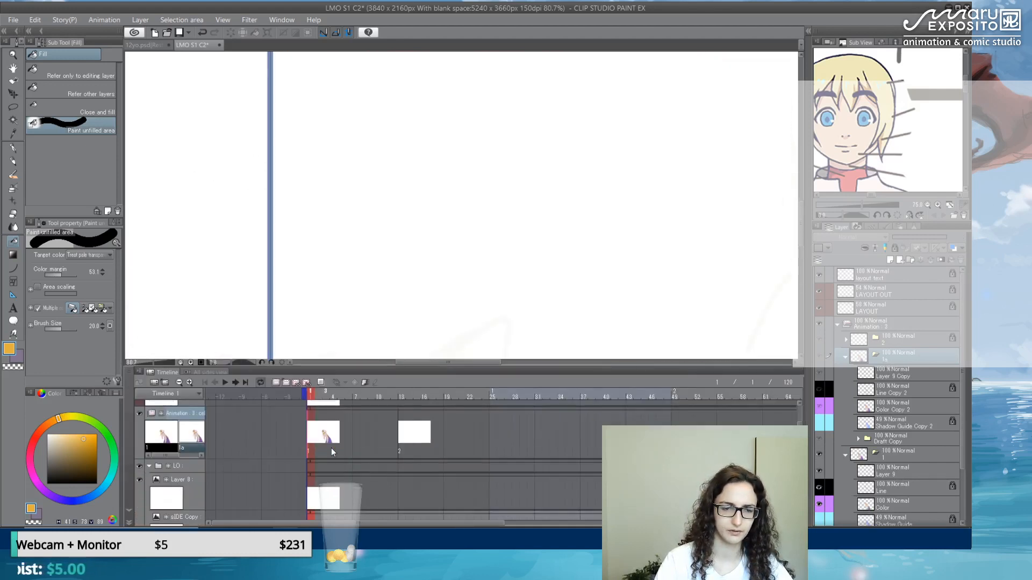
right_click(331, 448)
click(342, 261)
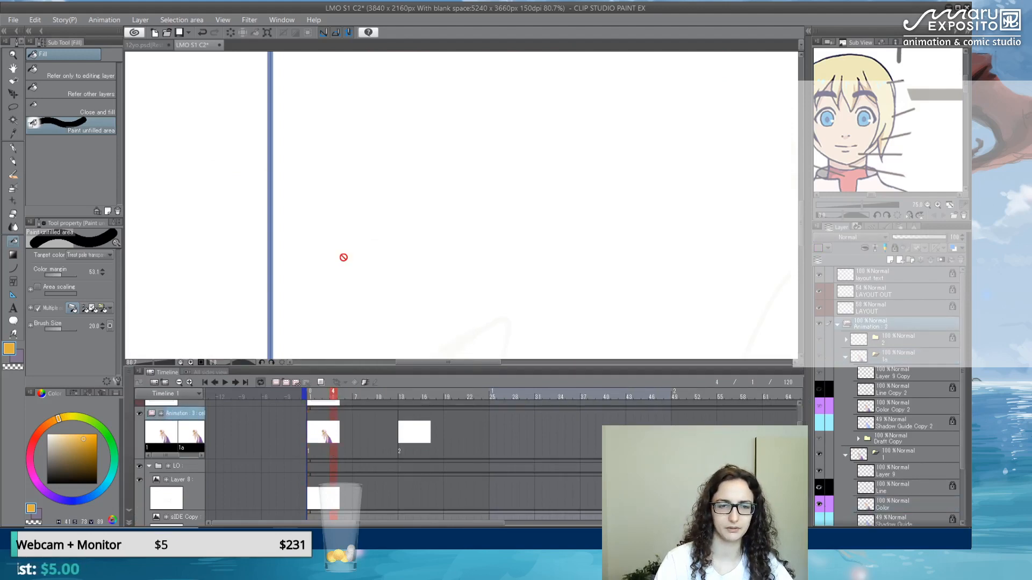
- Merge the copied cel folder 1a into a single layer and toggle its visibility to check it
scroll(475, 274, down, 4)
scroll(697, 233, up, 8)
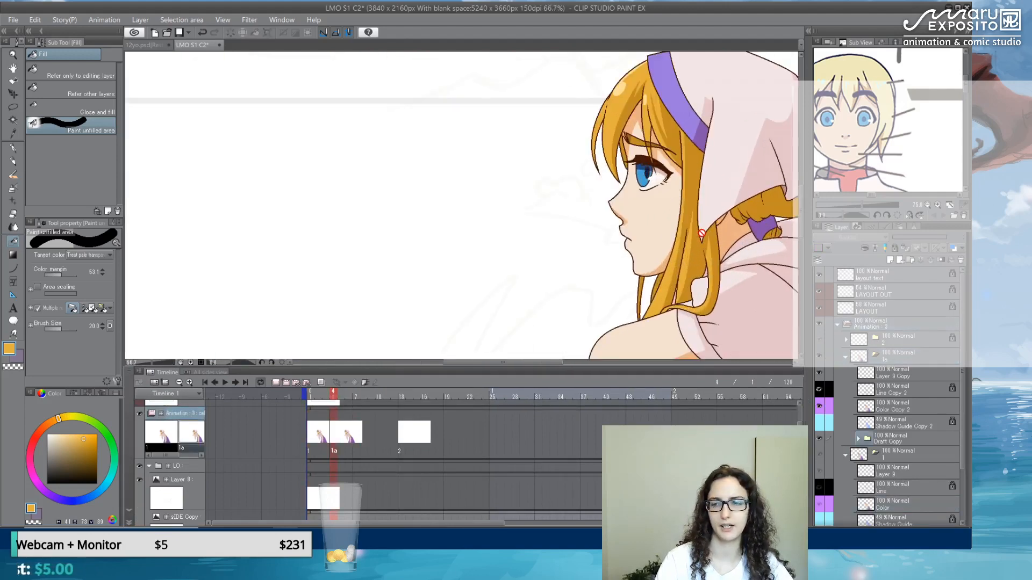
drag(729, 169, 523, 300)
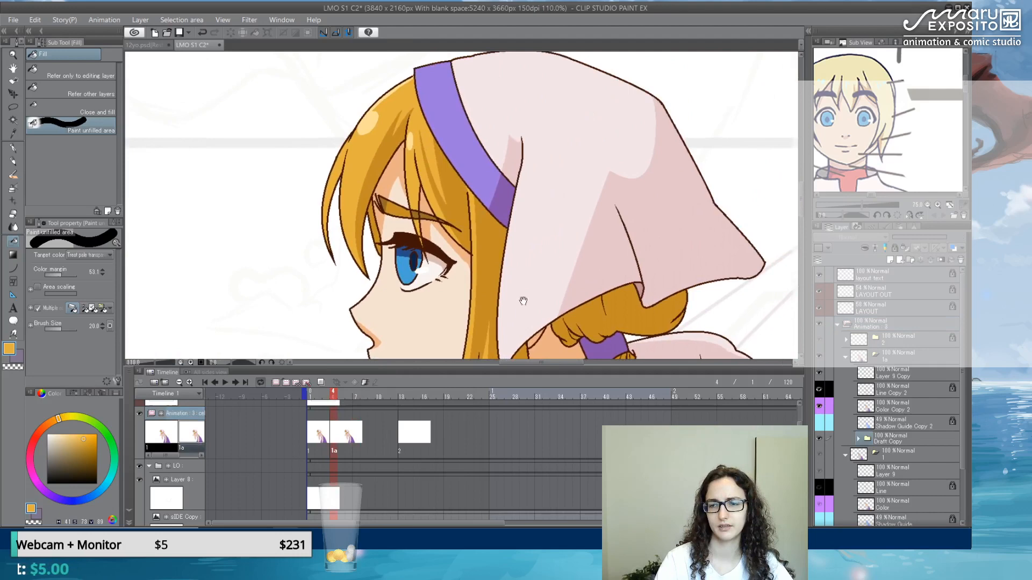
click(845, 357)
scroll(513, 256, up, 3)
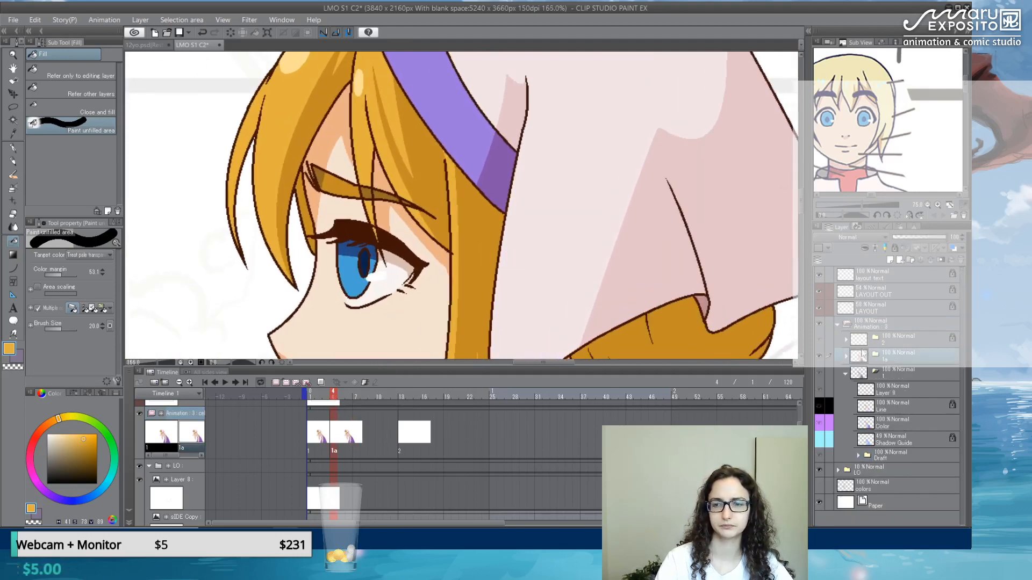
right_click(885, 357)
key(Escape)
click(854, 350)
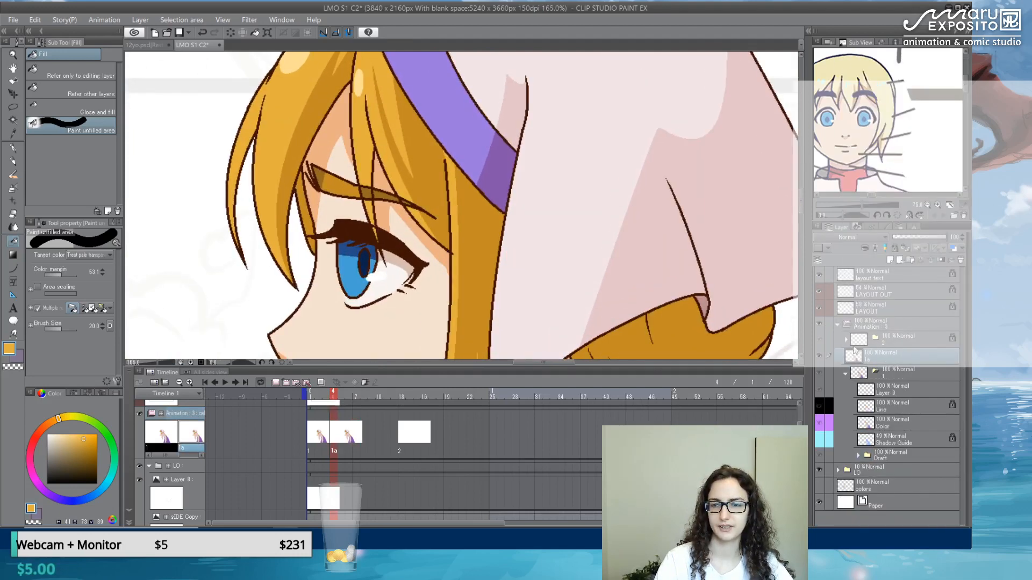
click(819, 354)
click(817, 355)
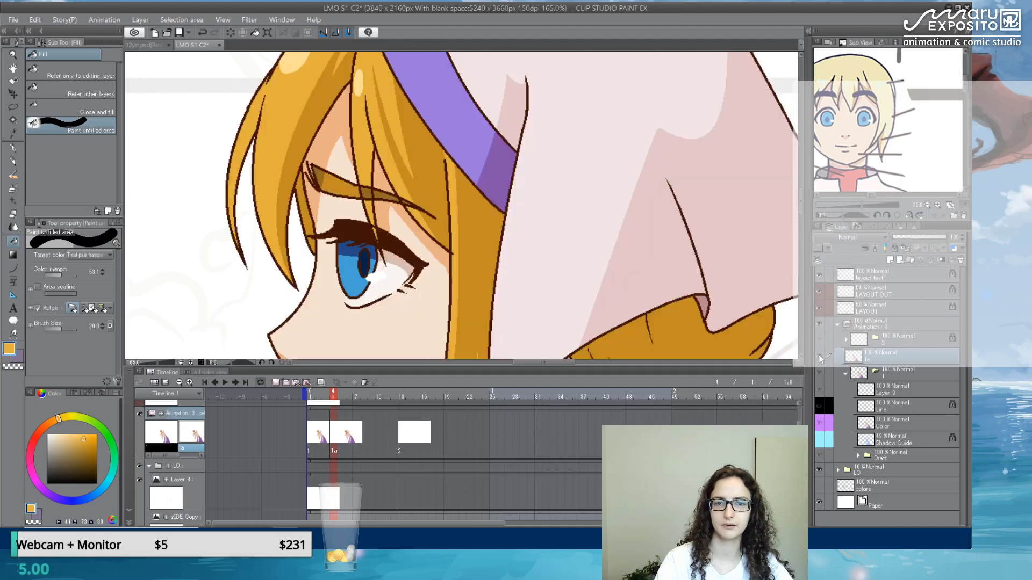
click(818, 355)
click(818, 355)
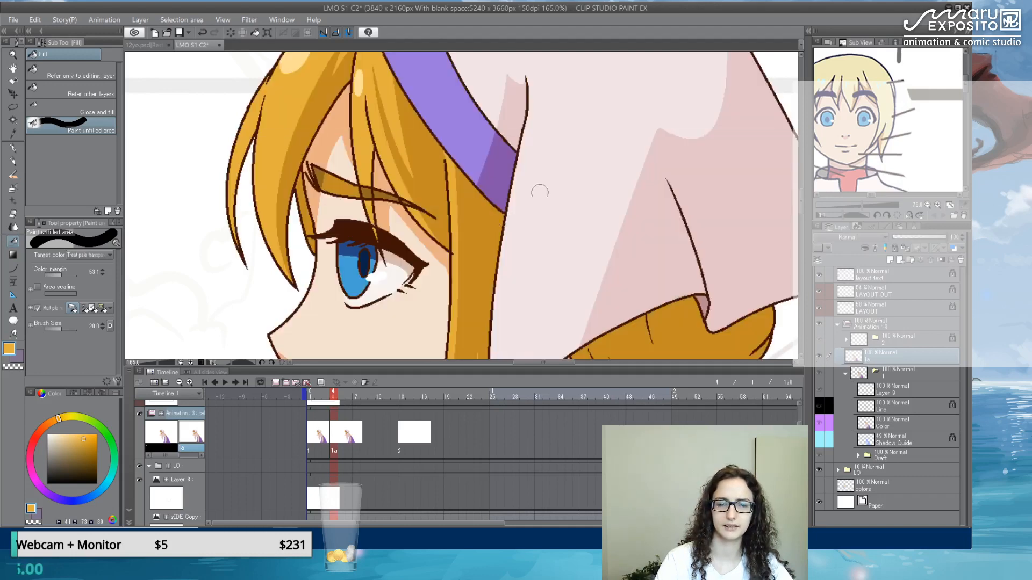
- Apply the Smoothing blur filter to the merged 1a layer
click(247, 20)
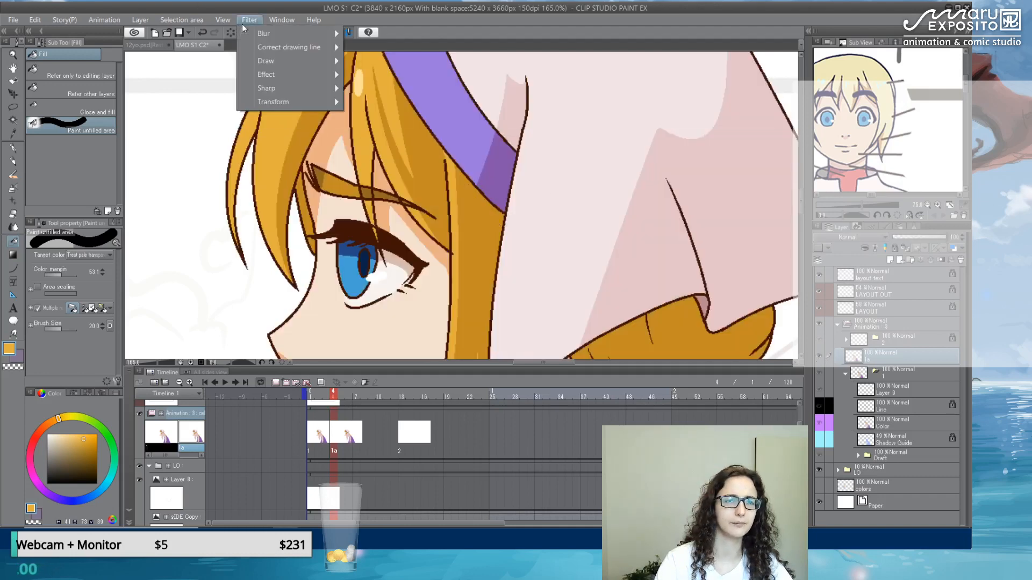
mouse_move(269, 34)
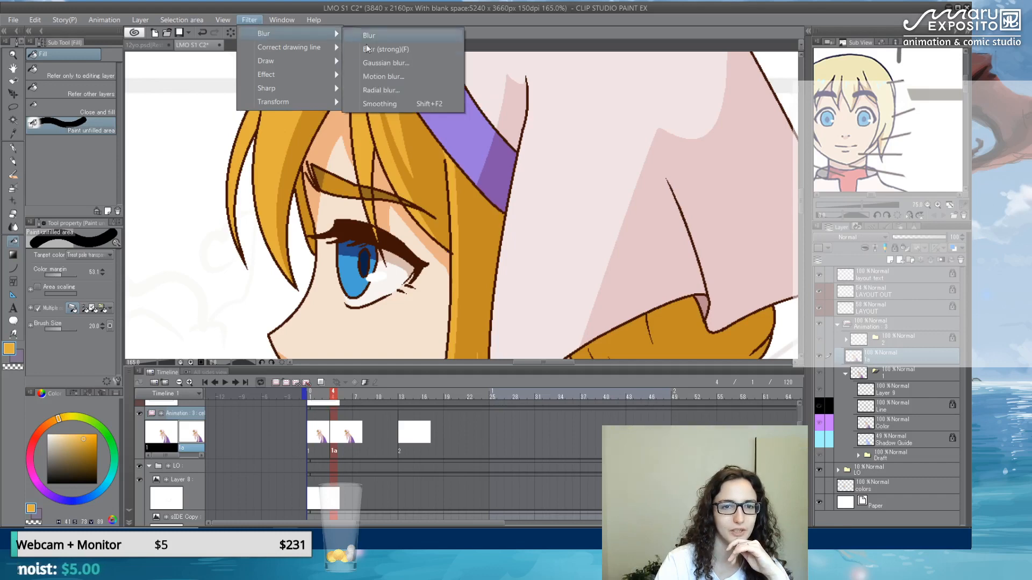
click(385, 107)
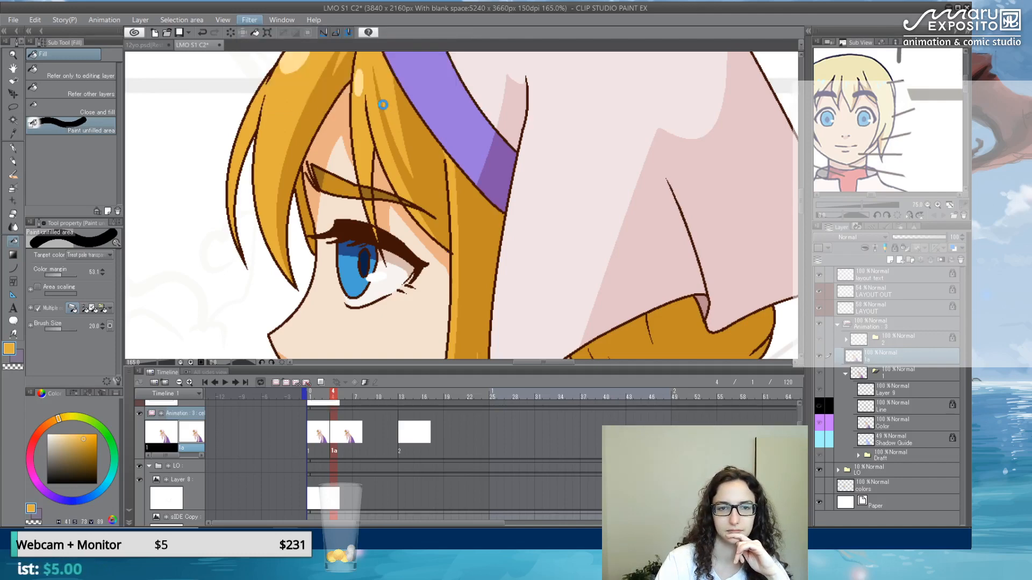
- Inspect the smoothed lines around the girl's hair, eyebrow, eye and nose up close
scroll(349, 173, down, 3)
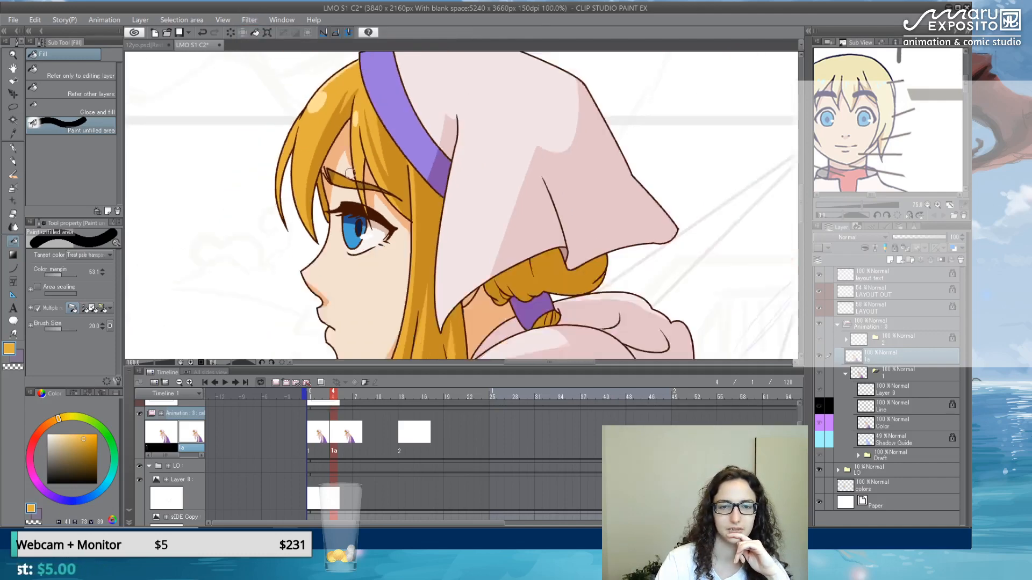
scroll(349, 173, down, 2)
scroll(349, 173, up, 5)
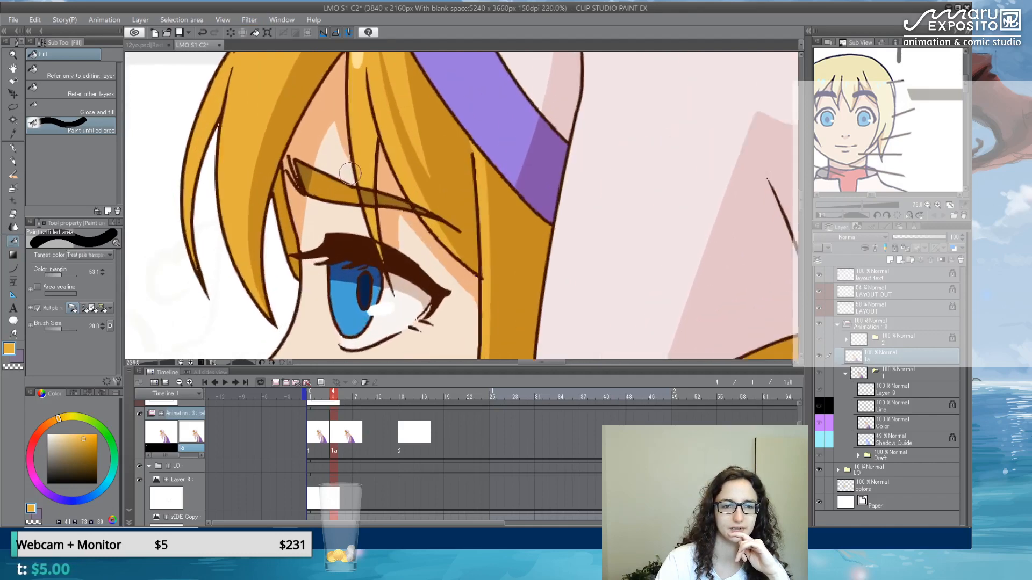
scroll(349, 173, up, 4)
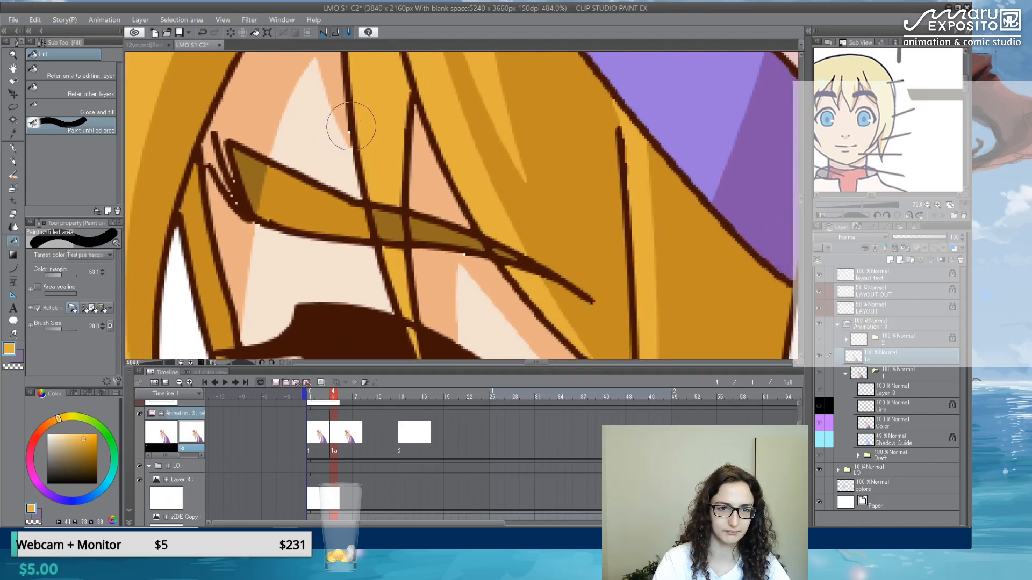
drag(290, 140, 593, 220)
drag(669, 236, 489, 166)
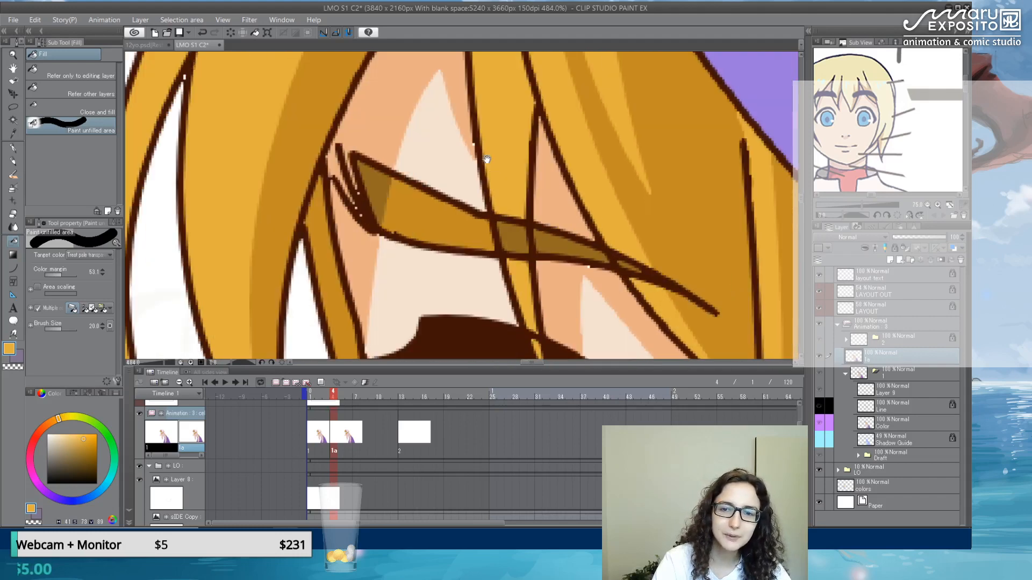
drag(599, 264, 520, 78)
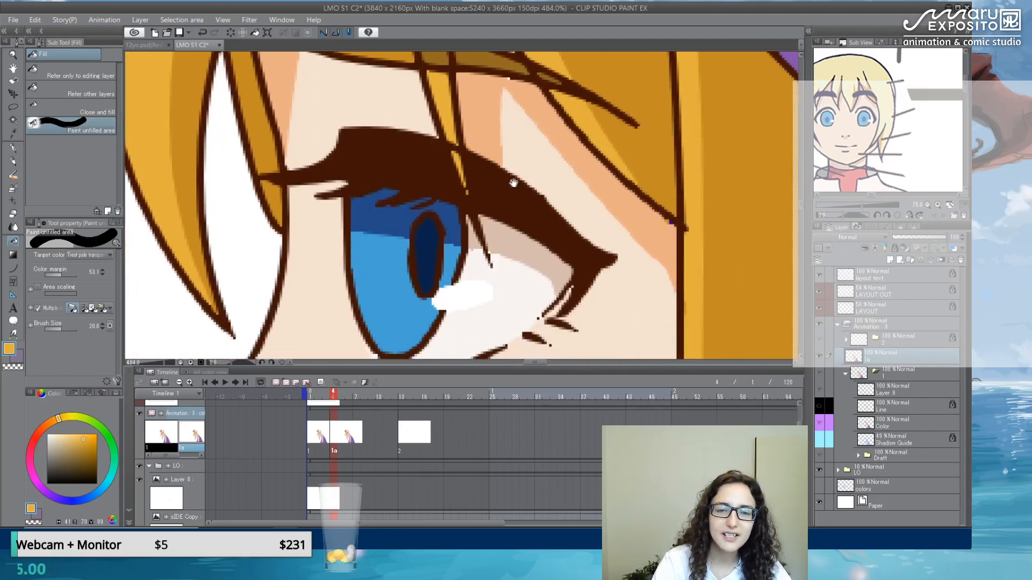
drag(511, 183, 571, 113)
drag(523, 271, 618, 76)
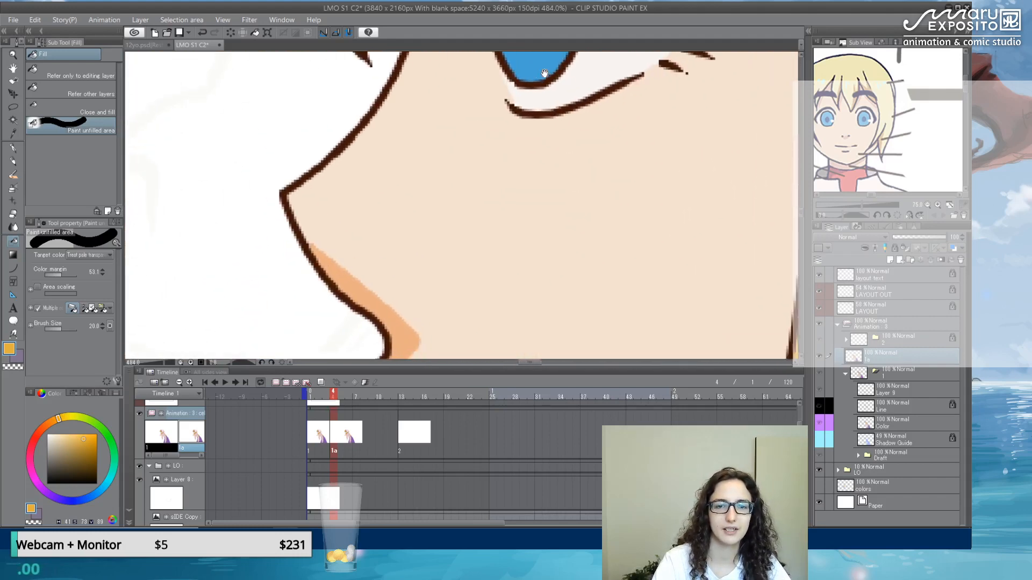
click(200, 363)
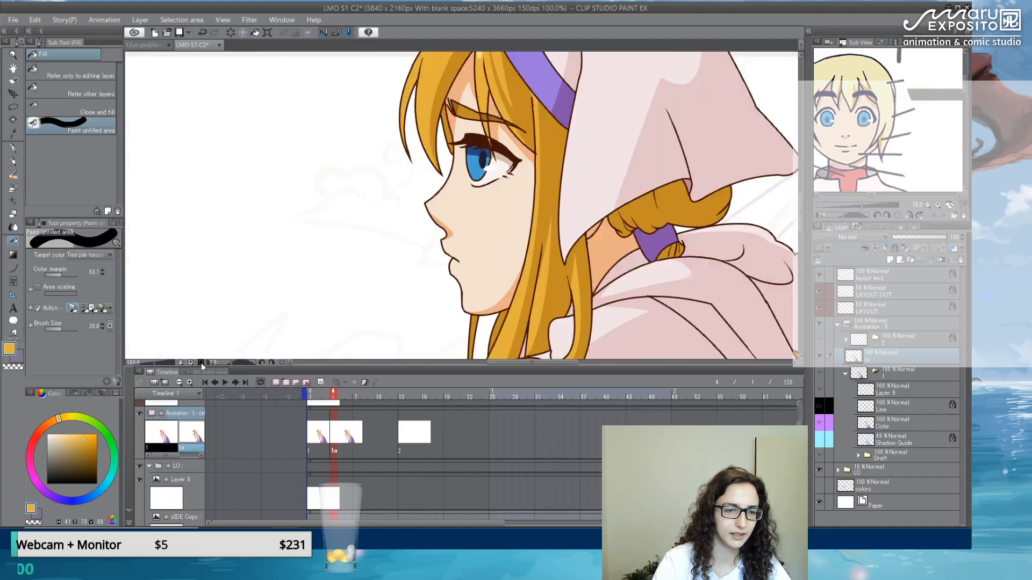
- Check the smoothed lines on the girl's arm, sleeve and shawl, and review the figure as a whole
drag(649, 325, 413, 55)
drag(402, 233, 477, 100)
drag(729, 323, 528, 185)
drag(396, 108, 543, 304)
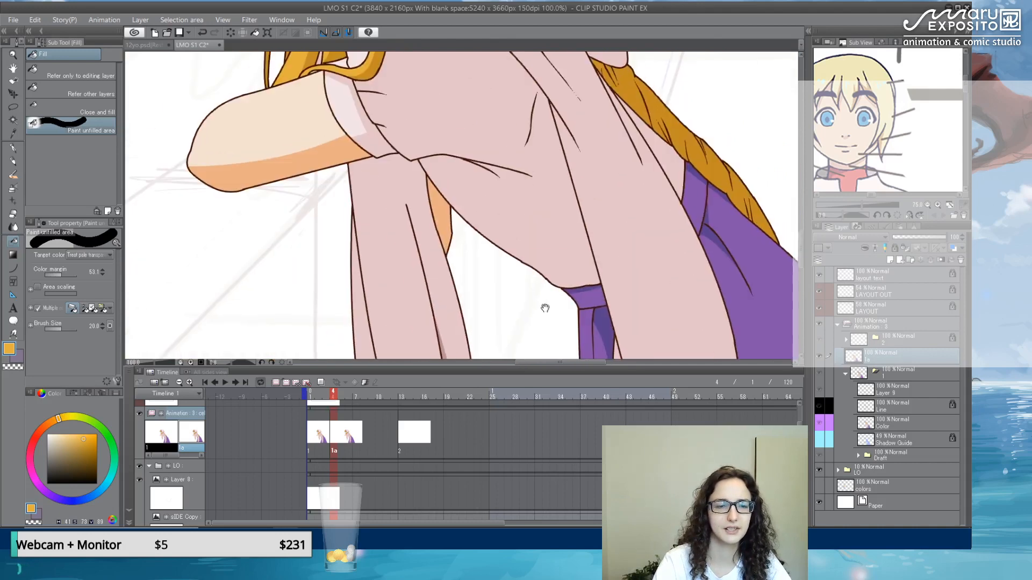
drag(422, 100, 425, 161)
scroll(428, 173, up, 2)
scroll(429, 174, up, 5)
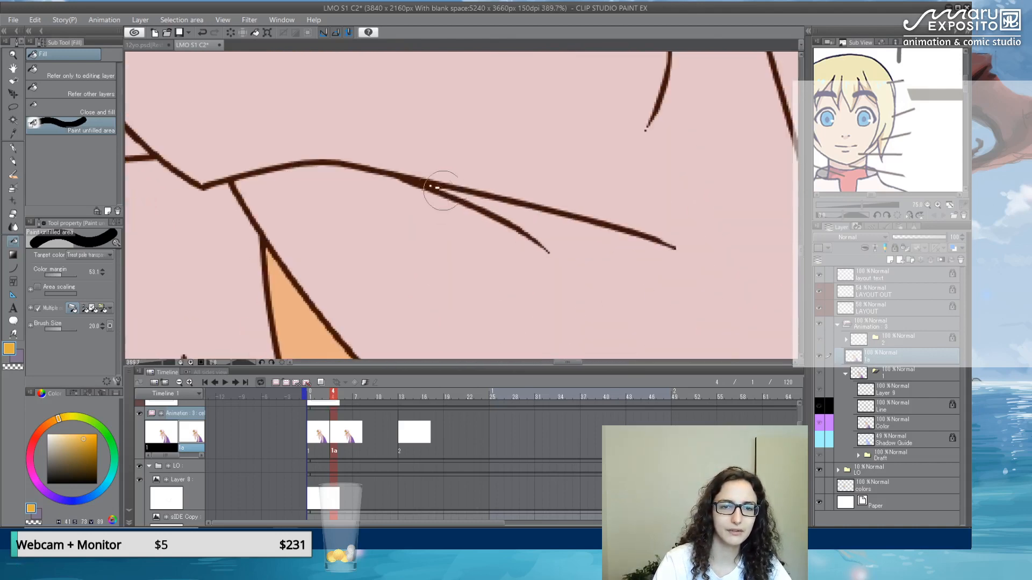
scroll(419, 185, down, 8)
drag(360, 112, 404, 292)
scroll(418, 171, up, 3)
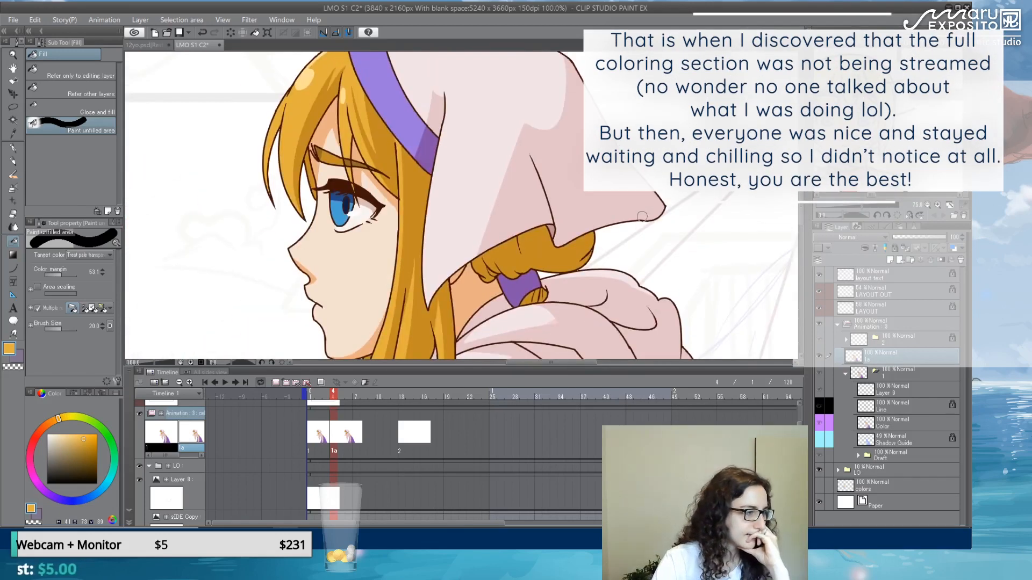
scroll(242, 193, up, 2)
scroll(242, 194, down, 2)
scroll(556, 200, down, 4)
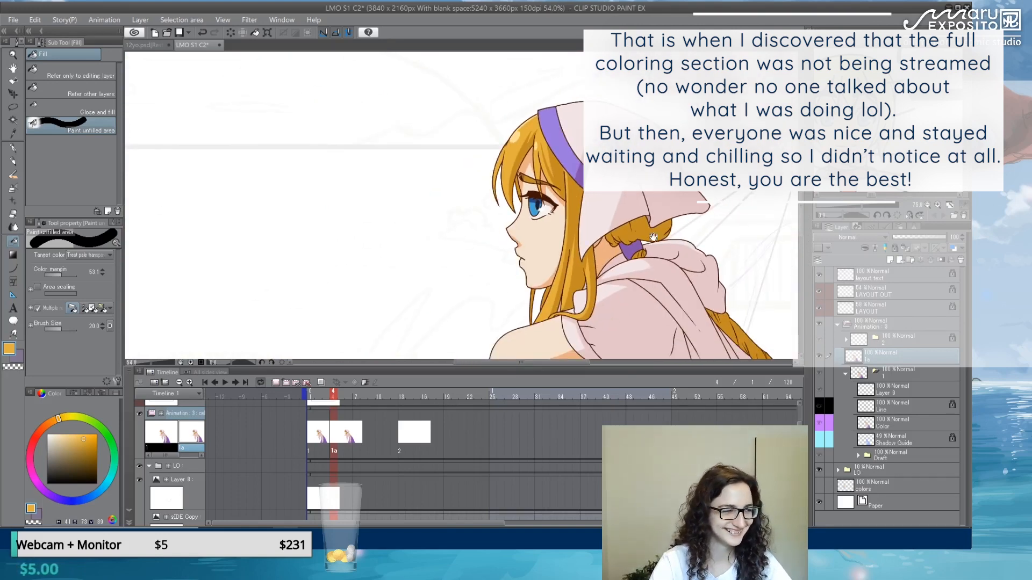
drag(653, 239, 476, 146)
scroll(559, 171, down, 3)
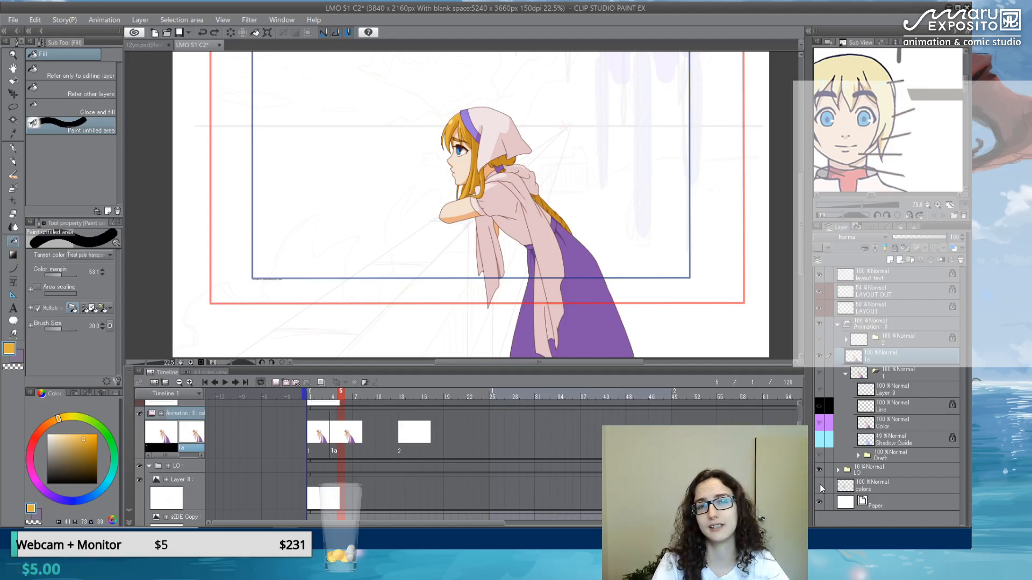
- Raise the opacity of the LO layout folder and show the colors layer with the palette swatches
click(871, 474)
click(918, 236)
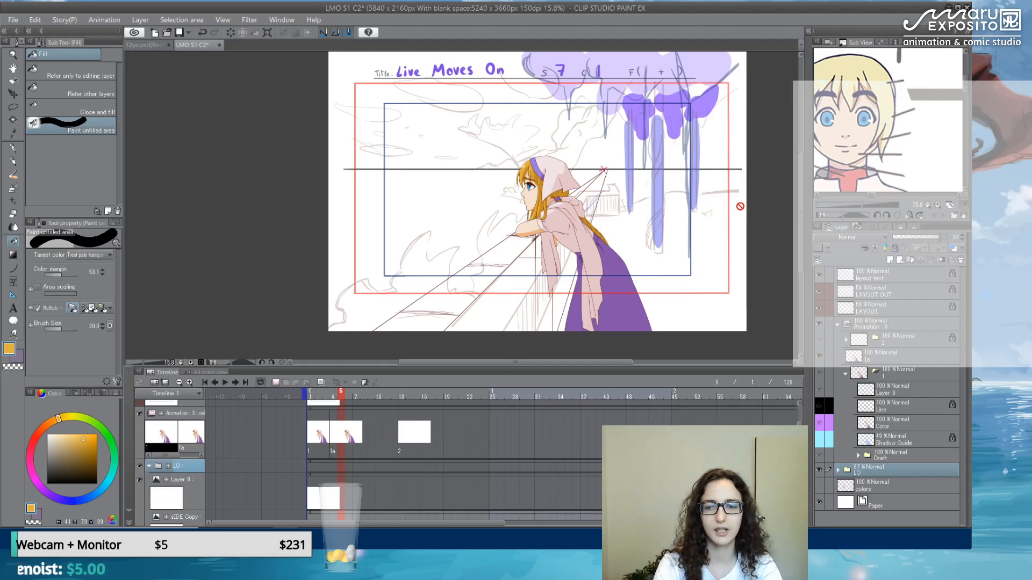
click(819, 486)
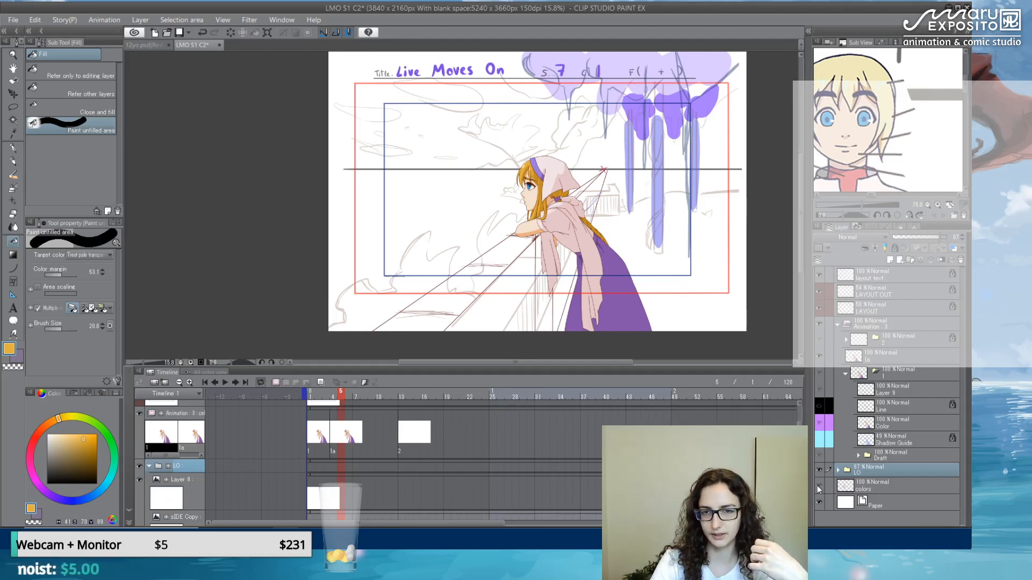
scroll(543, 194, up, 5)
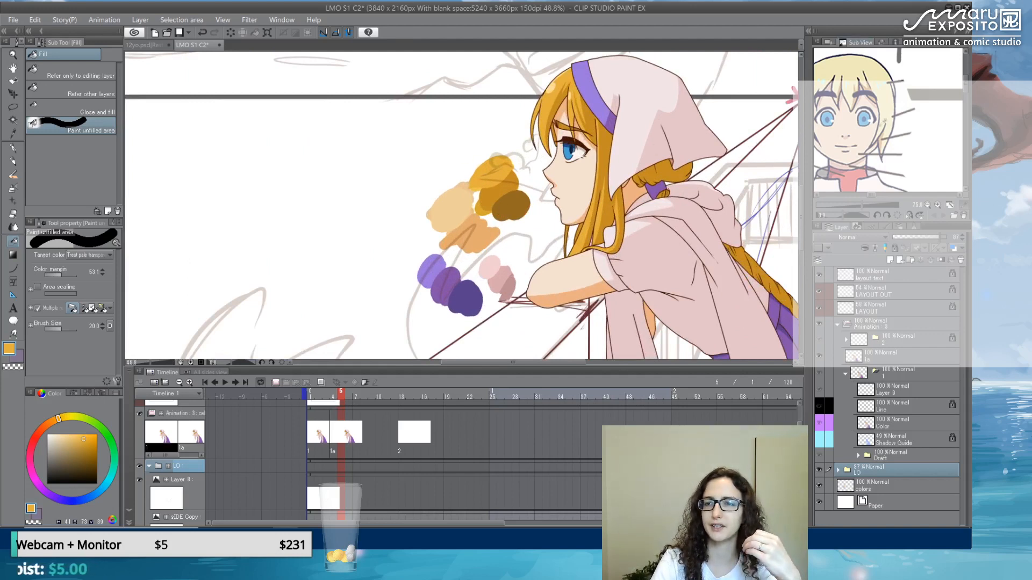
- Examine the reference character's outfit, and view the coloured girl against the palette swatches and layout sketch
scroll(872, 195, down, 2)
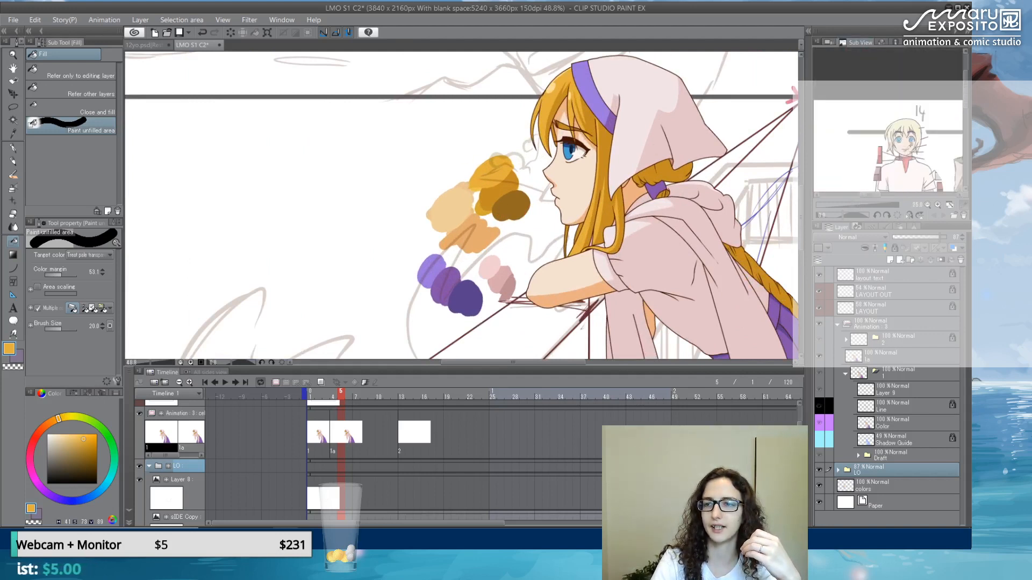
scroll(926, 140, up, 1)
drag(965, 91, 969, 113)
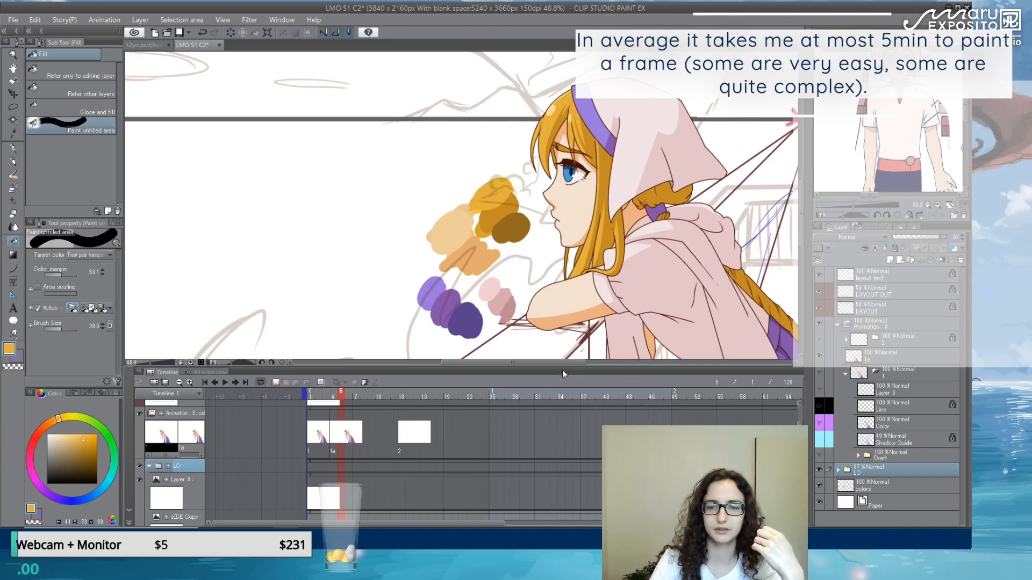
drag(562, 365, 591, 366)
mouse_move(800, 198)
mouse_down()
mouse_move(800, 238)
mouse_move(795, 199)
mouse_up()
scroll(795, 198, down, 2)
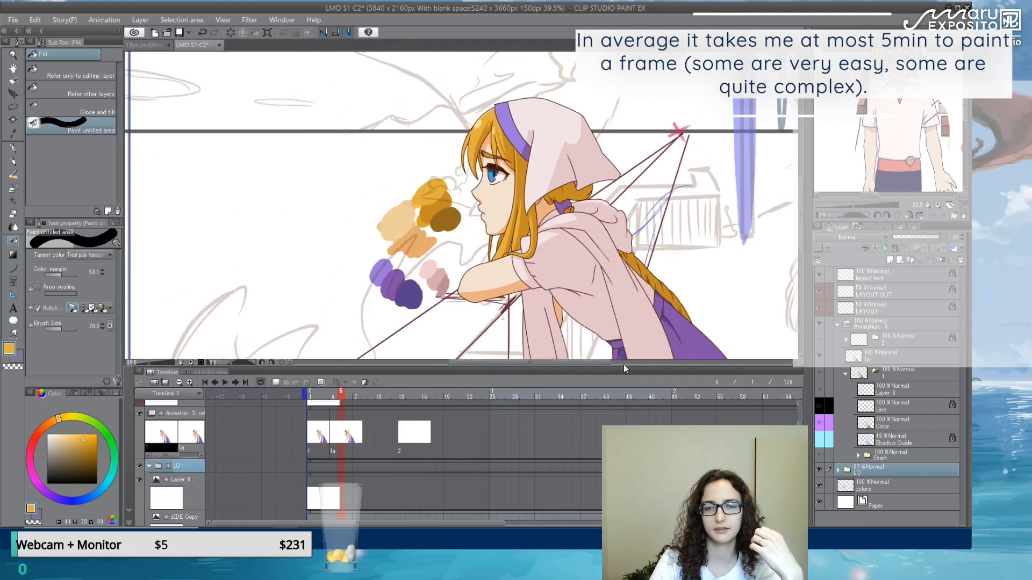
drag(589, 365, 613, 364)
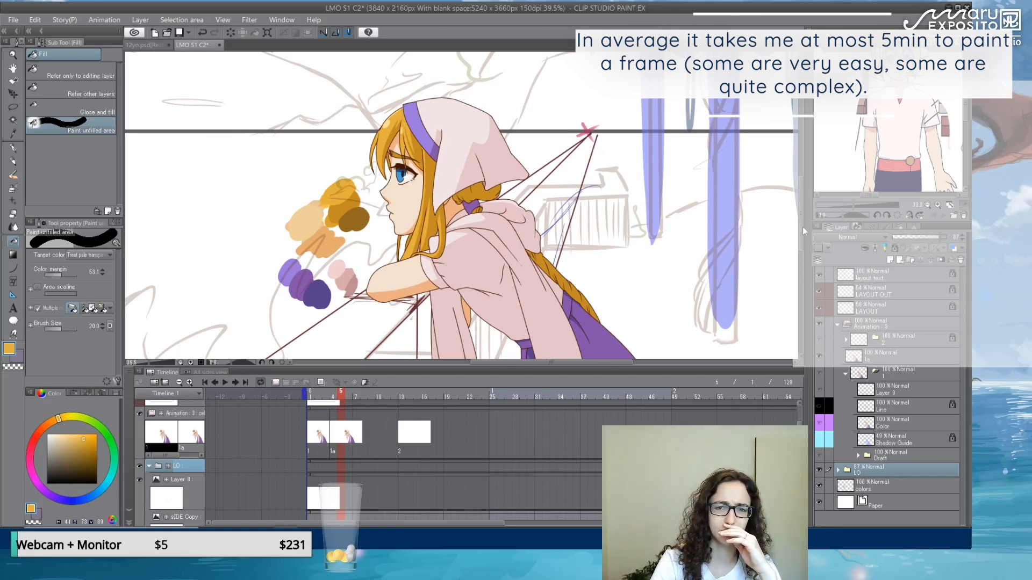
mouse_move(801, 207)
mouse_down()
mouse_move(801, 247)
mouse_move(801, 204)
mouse_up()
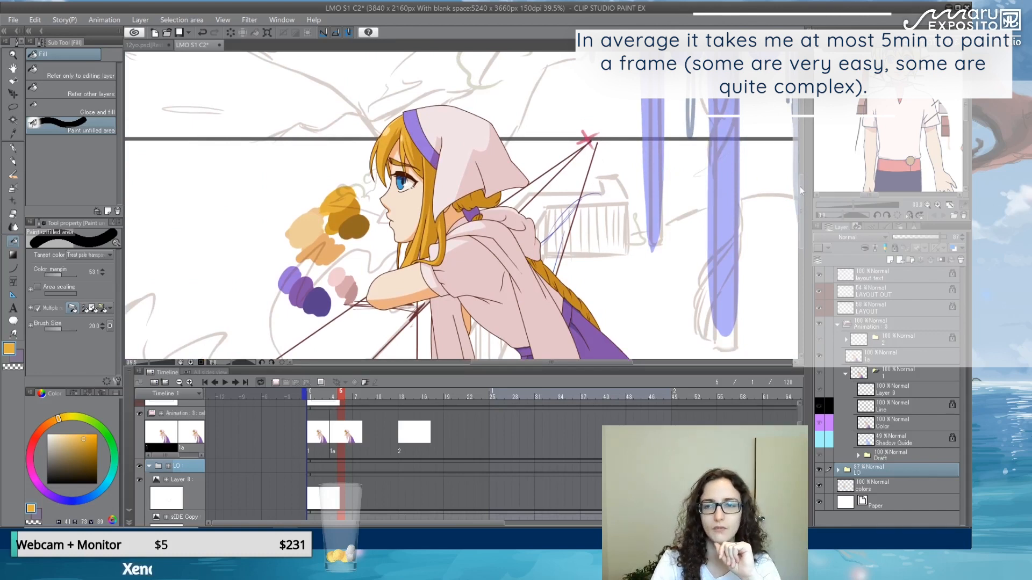
mouse_move(801, 190)
mouse_down()
mouse_move(801, 218)
mouse_move(801, 202)
mouse_up()
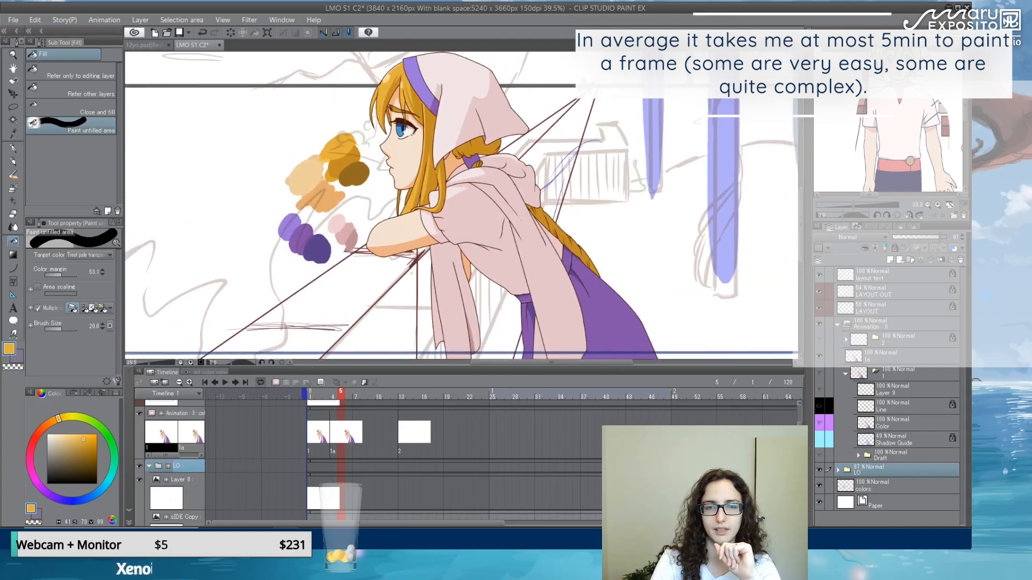